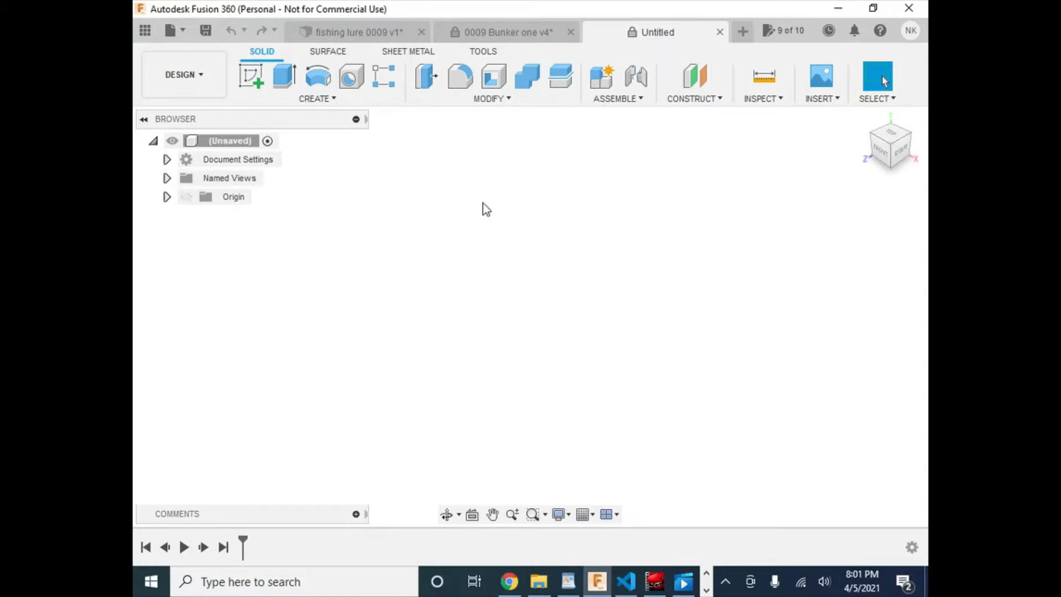
- Switch to the 0009 Bunker one v4 design and examine the finished fish lure body up close
{"action": "left_click", "coordinate": [535, 38]}
{"action": "left_click", "coordinate": [479, 258]}
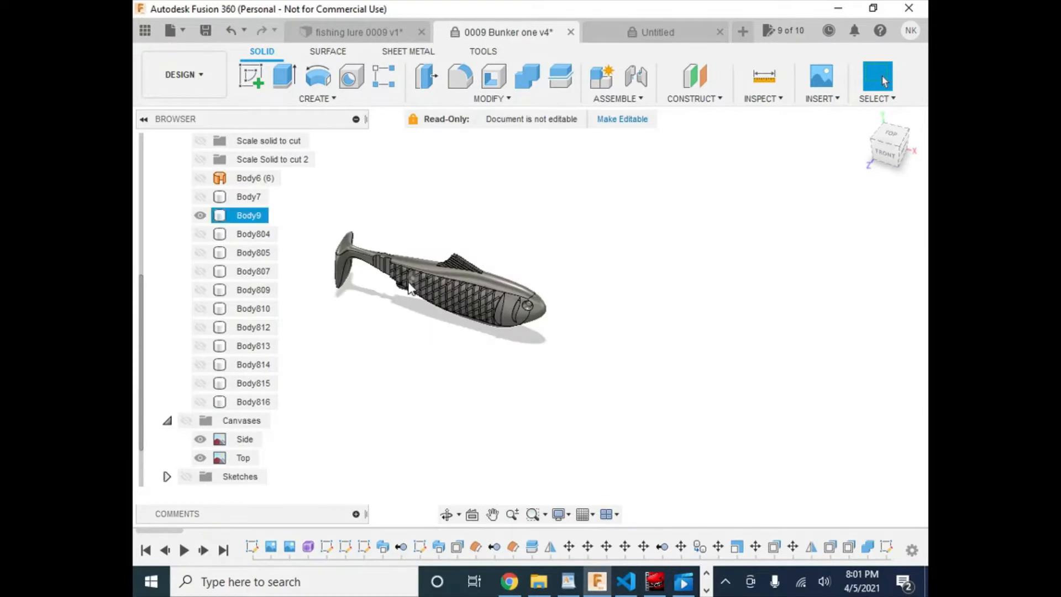
{"action": "scroll", "coordinate": [398, 282], "scroll_direction": "up", "scroll_amount": 5}
{"action": "scroll", "coordinate": [391, 275], "scroll_direction": "down", "scroll_amount": 1}
{"action": "middle_click_drag", "start_coordinate": [390, 275], "coordinate": [476, 308]}
{"action": "scroll", "coordinate": [488, 313], "scroll_direction": "up", "scroll_amount": 2}
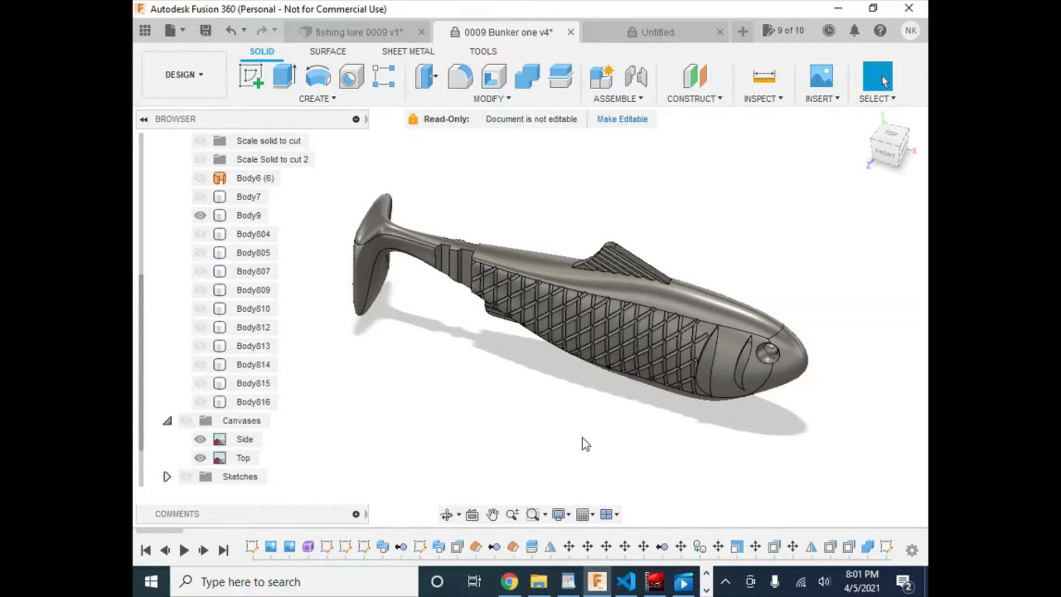
- Return to the untitled design and start a sketch on the front XY plane, viewed straight from the front
{"action": "left_click", "coordinate": [630, 33]}
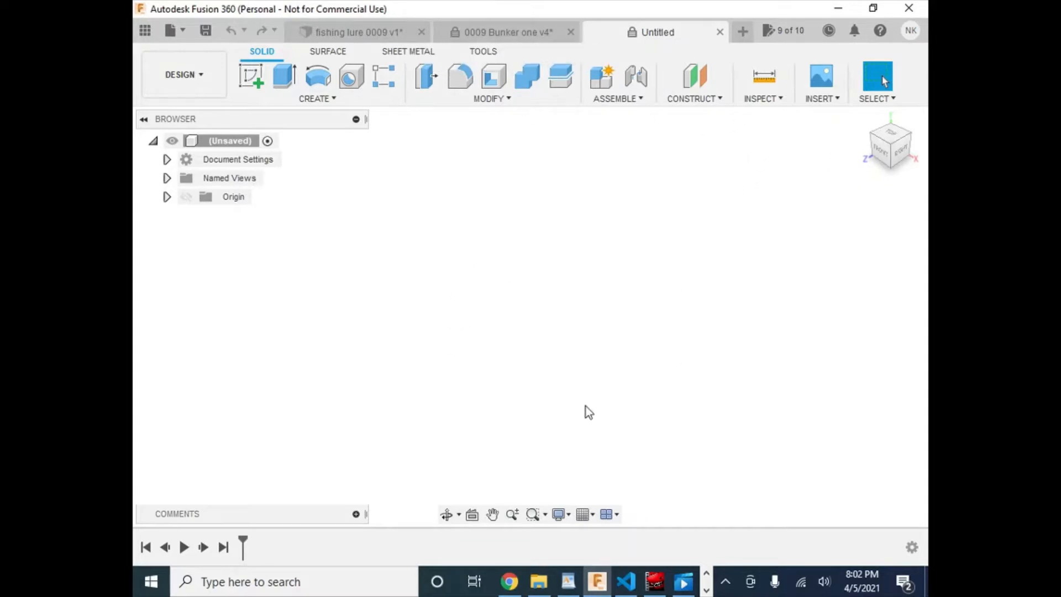
{"action": "left_click", "coordinate": [833, 99]}
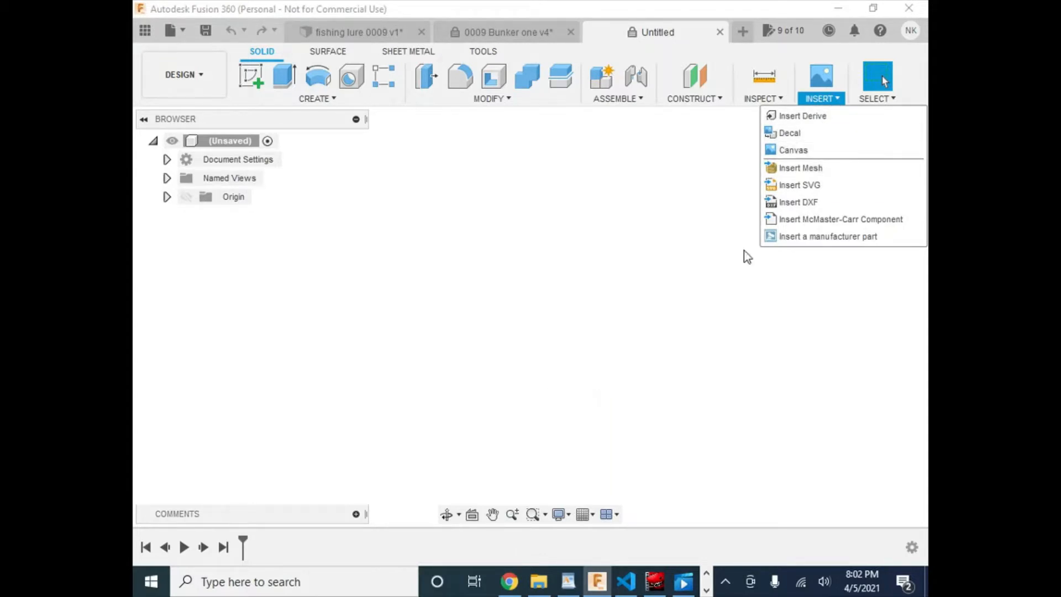
{"action": "left_click", "coordinate": [795, 382]}
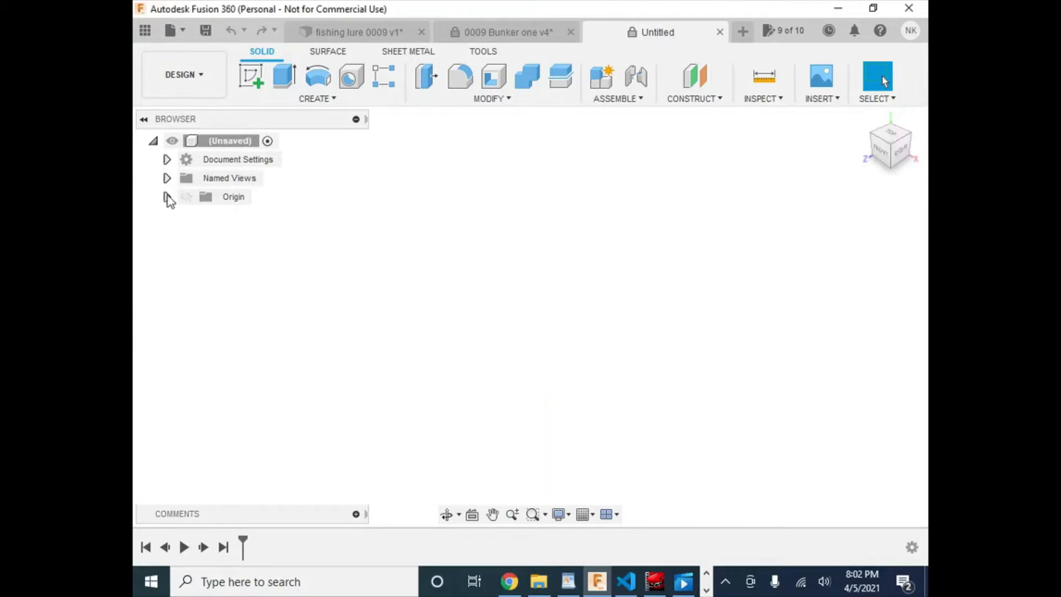
{"action": "left_click", "coordinate": [250, 79]}
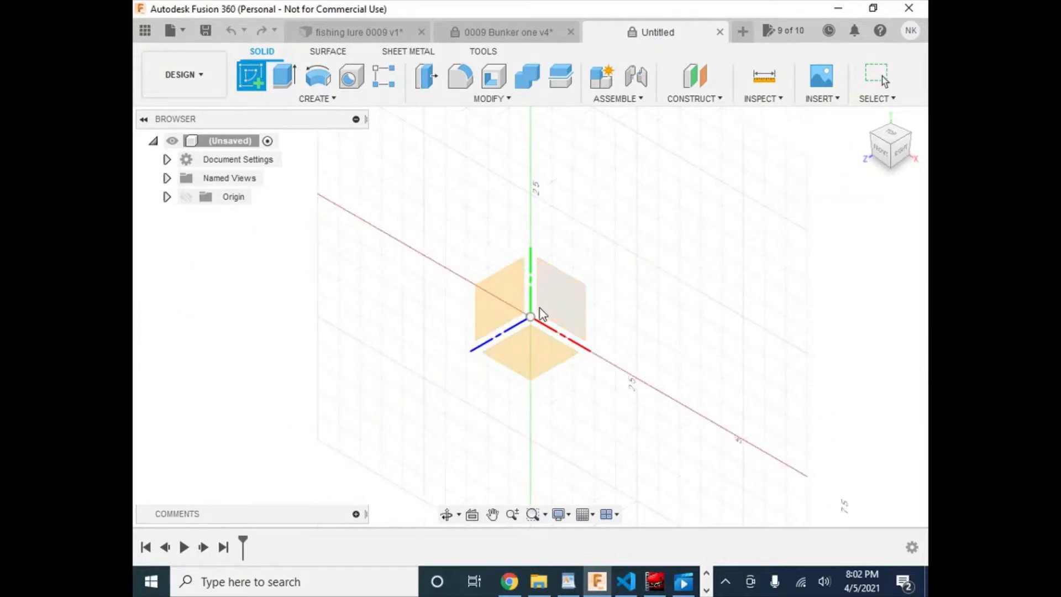
{"action": "left_click", "coordinate": [572, 304]}
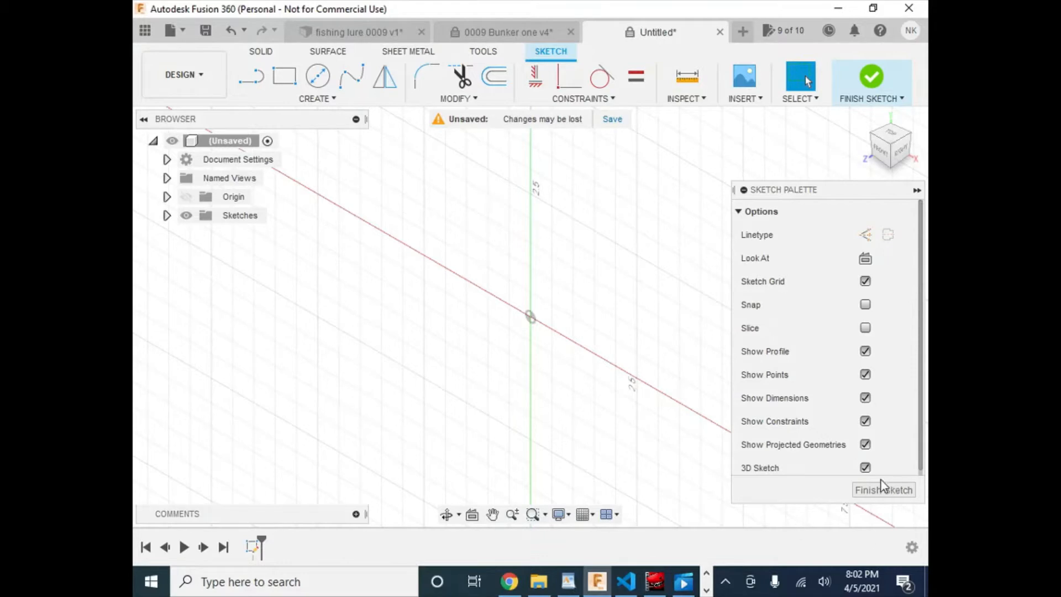
{"action": "left_click", "coordinate": [880, 152]}
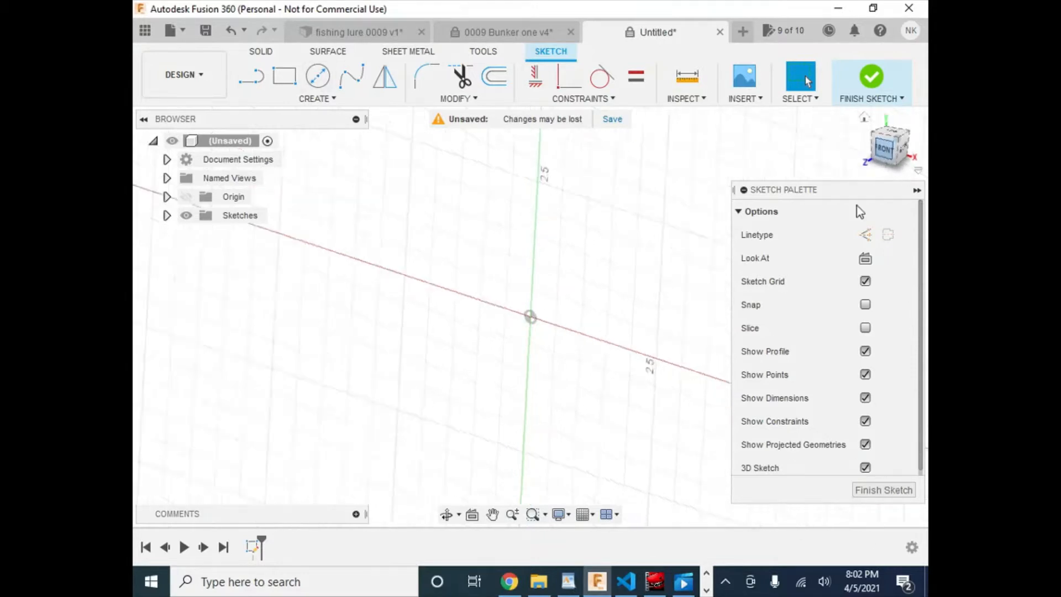
{"action": "scroll", "coordinate": [612, 228], "scroll_direction": "up", "scroll_amount": 1}
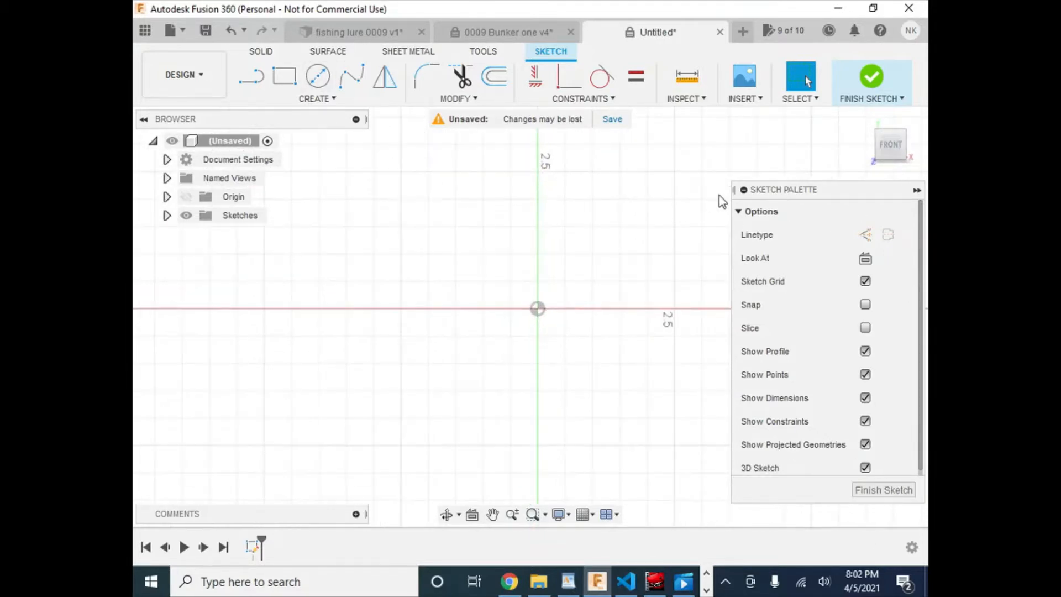
{"action": "scroll", "coordinate": [718, 195], "scroll_direction": "down", "scroll_amount": 1}
{"action": "mouse_move", "coordinate": [578, 237]}
{"action": "middle_mouse_down"}
{"action": "mouse_move", "coordinate": [515, 282]}
{"action": "mouse_move", "coordinate": [365, 322]}
{"action": "middle_mouse_up"}
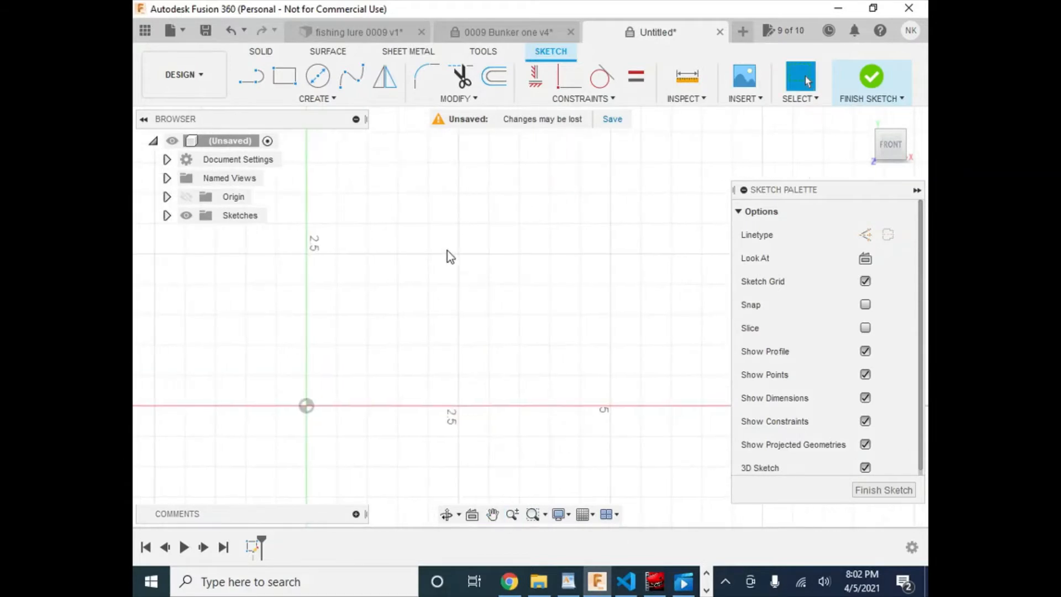
- Sketch a 1 in diameter circle above and to the right of the origin for the lure's head
{"action": "left_click", "coordinate": [318, 76]}
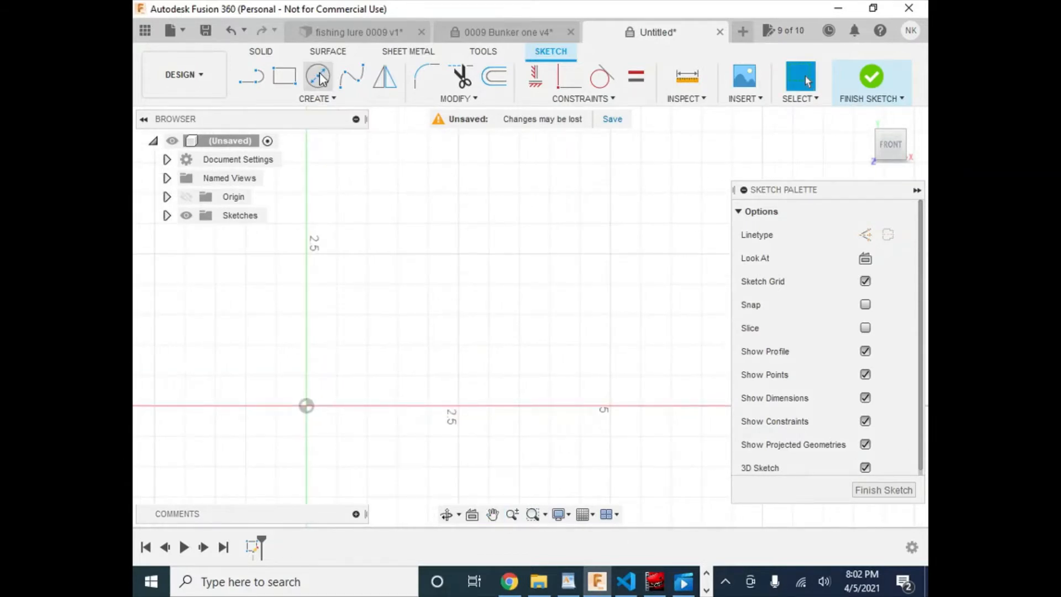
{"action": "left_click", "coordinate": [424, 282]}
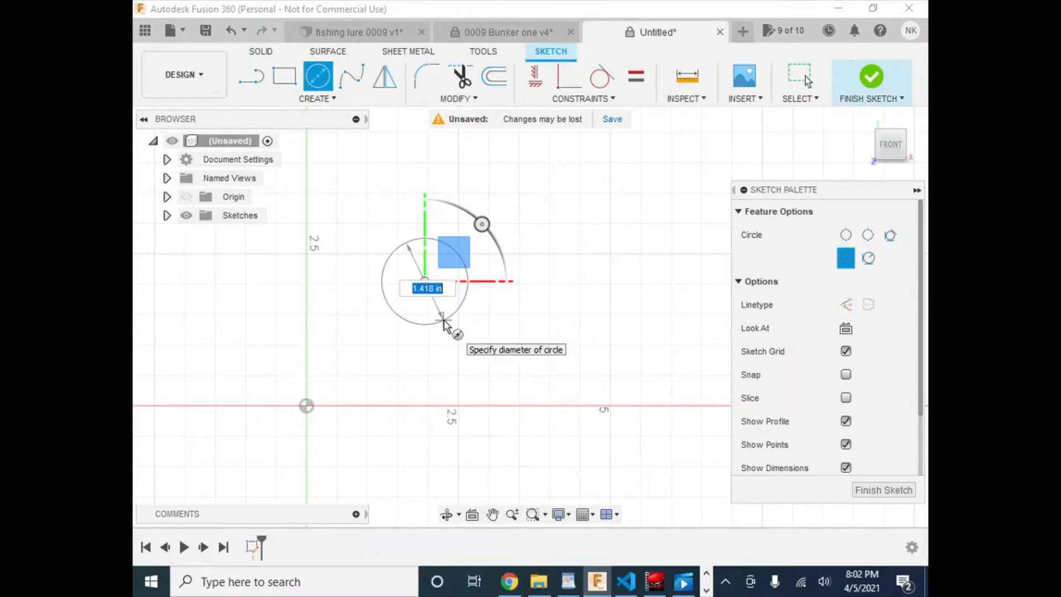
{"action": "type", "text": "1"}
{"action": "key", "text": "Return"}
{"action": "key", "text": "Escape"}
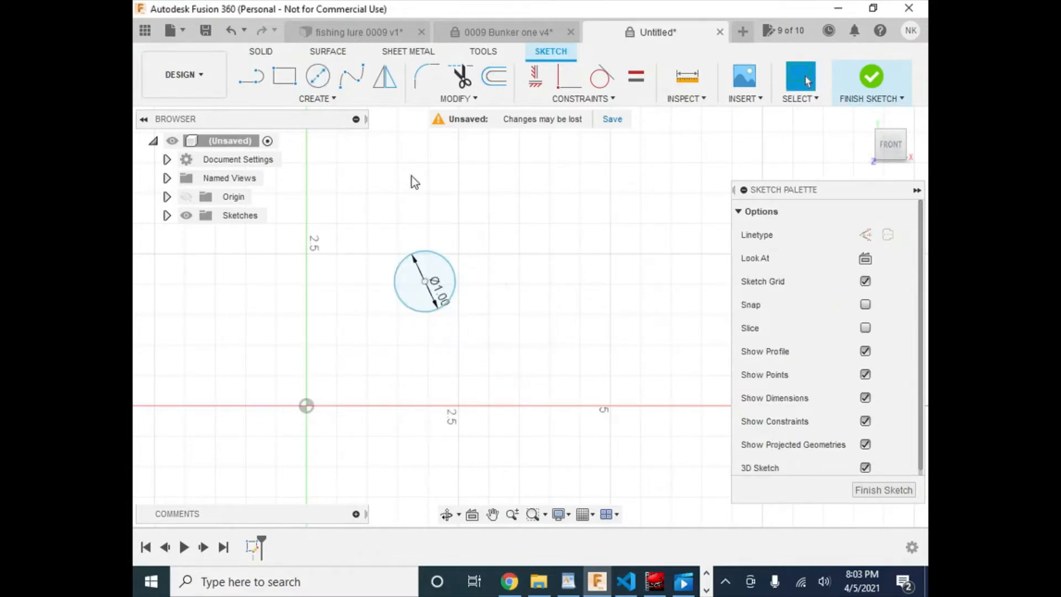
- Draw a long horizontal line from the top of the head circle, tangent to it, as the lure's back
{"action": "left_click", "coordinate": [251, 72]}
{"action": "left_click", "coordinate": [425, 251]}
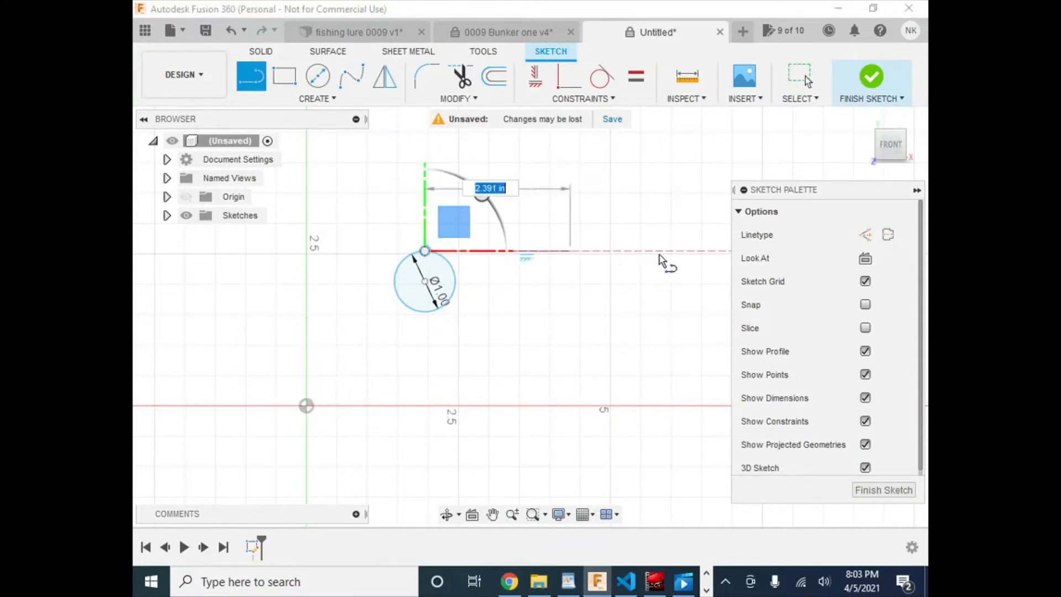
{"action": "left_click", "coordinate": [707, 251]}
{"action": "scroll", "coordinate": [707, 289], "scroll_direction": "up", "scroll_amount": 2}
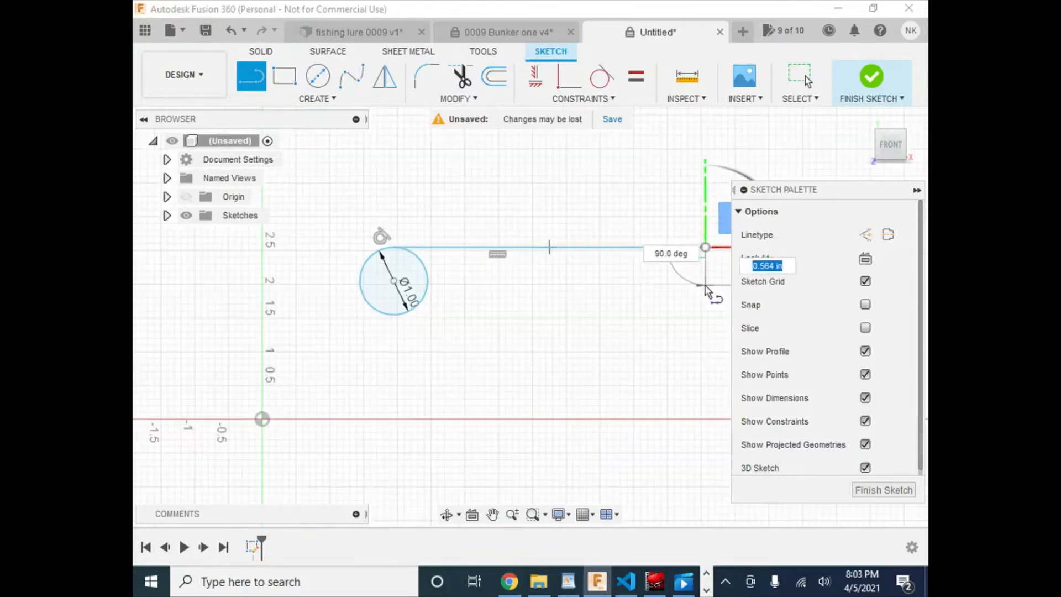
{"action": "middle_click_drag", "start_coordinate": [707, 290], "coordinate": [522, 327]}
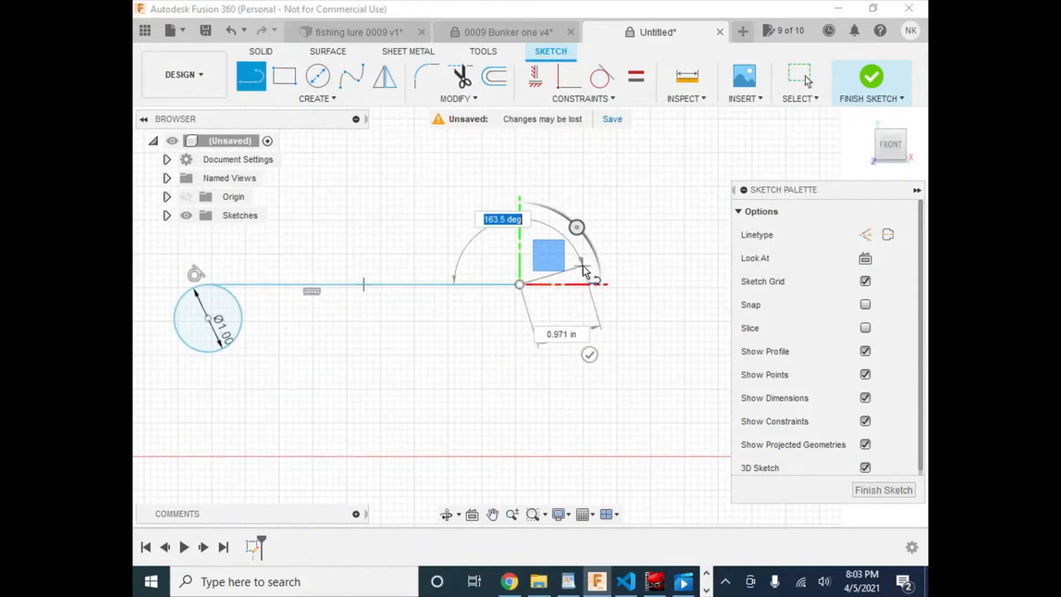
- Continue the line chain with a tapering back, an angled tail fin and a lower edge returning toward the belly
{"action": "left_click", "coordinate": [623, 299]}
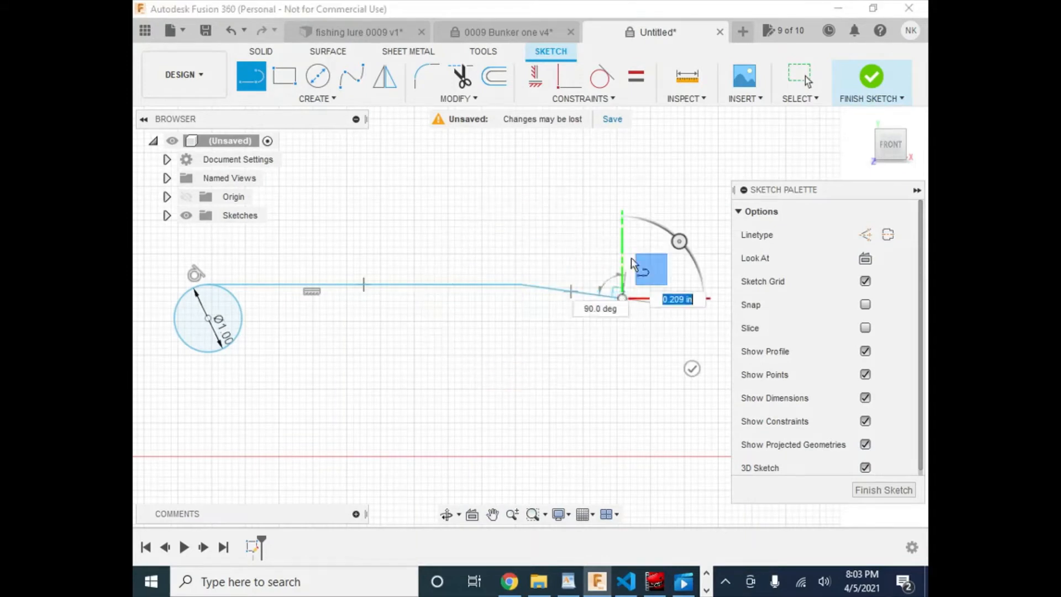
{"action": "left_click", "coordinate": [626, 268]}
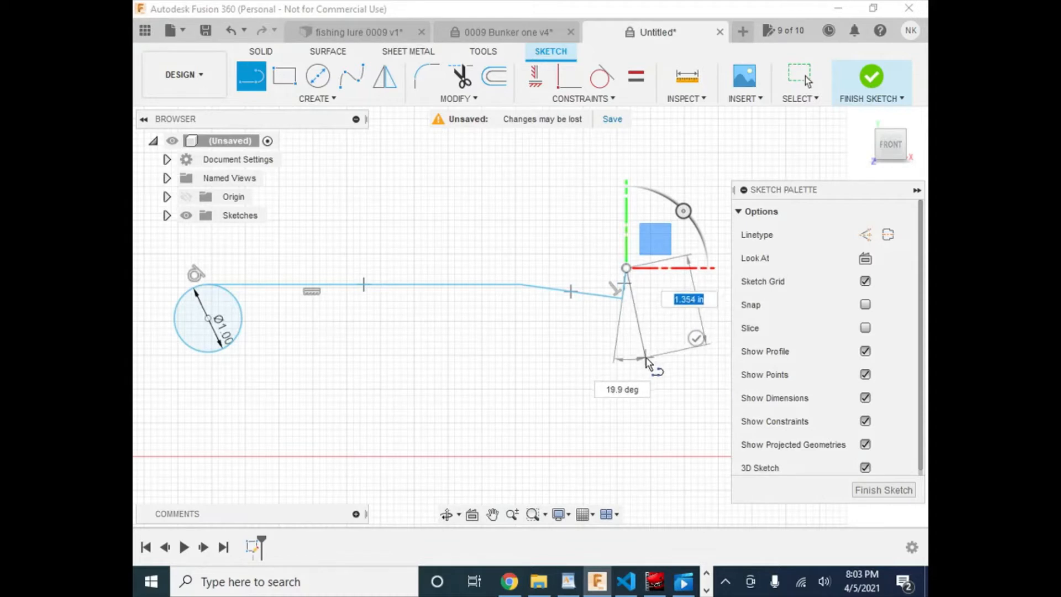
{"action": "left_click", "coordinate": [646, 359]}
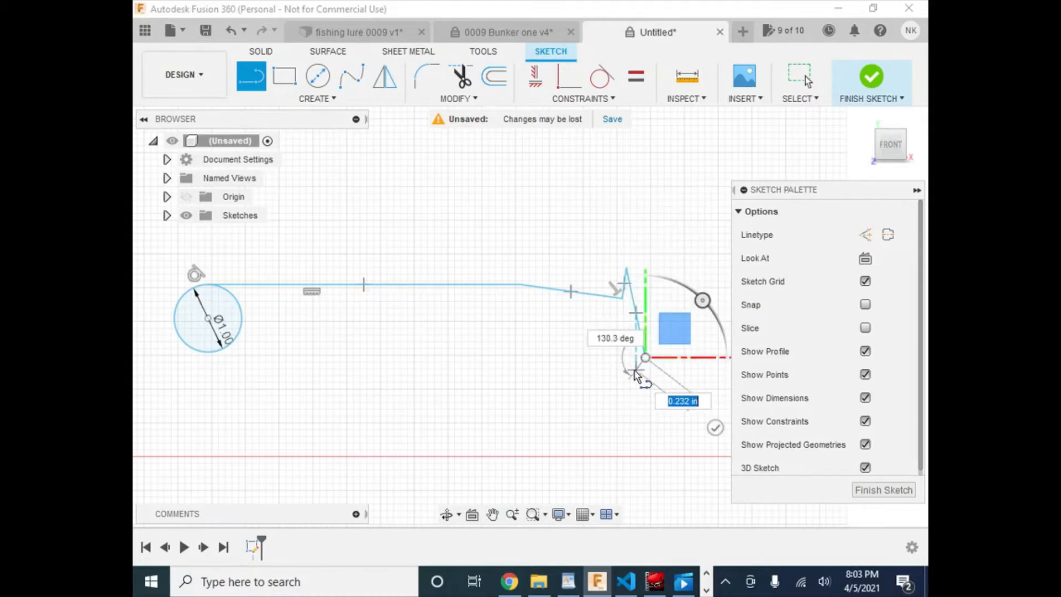
{"action": "left_click", "coordinate": [635, 370]}
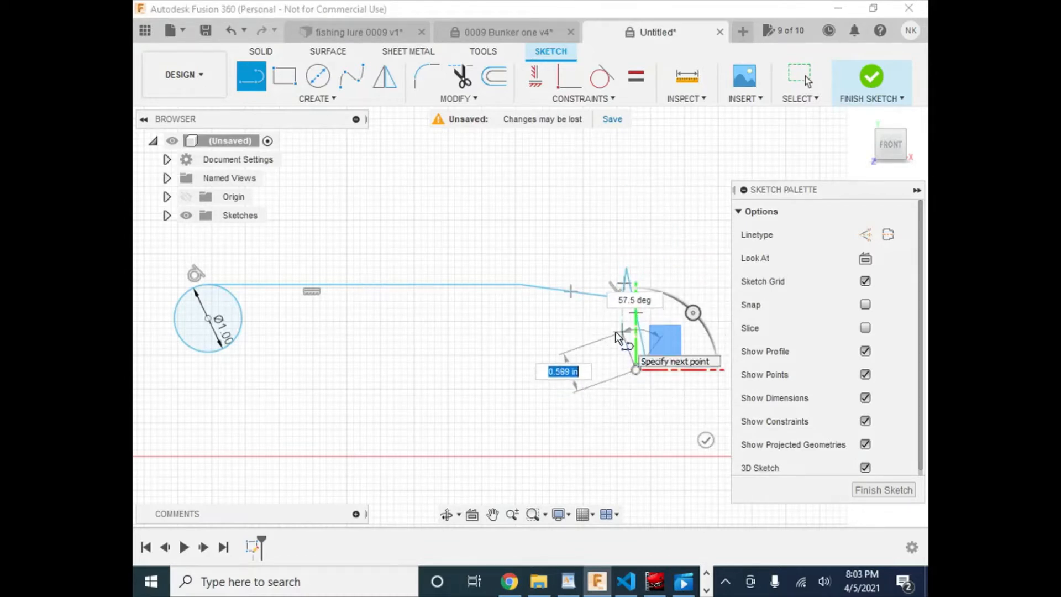
{"action": "left_click", "coordinate": [618, 333]}
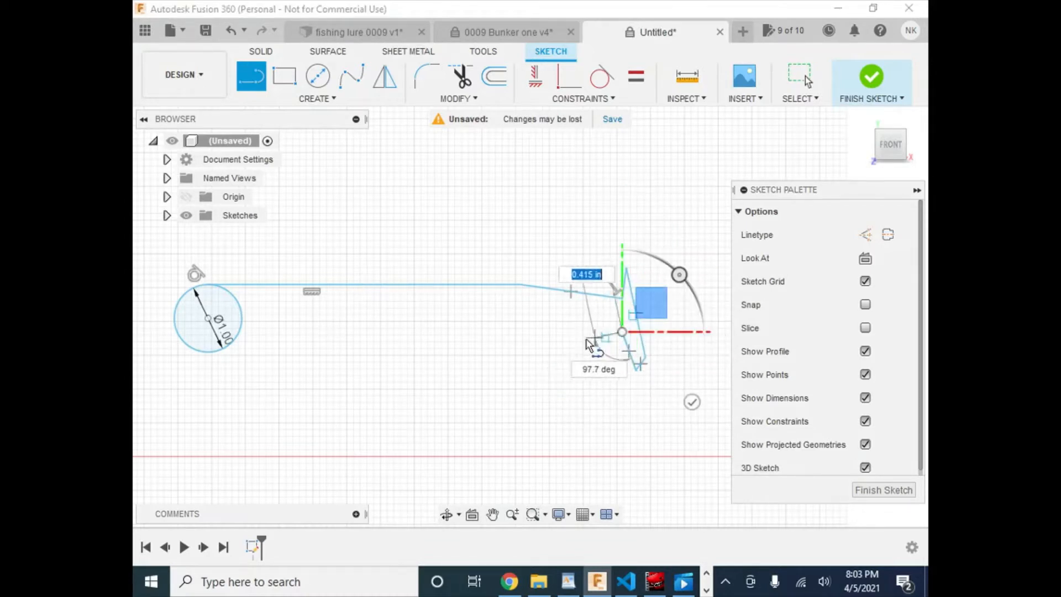
{"action": "left_click", "coordinate": [524, 350]}
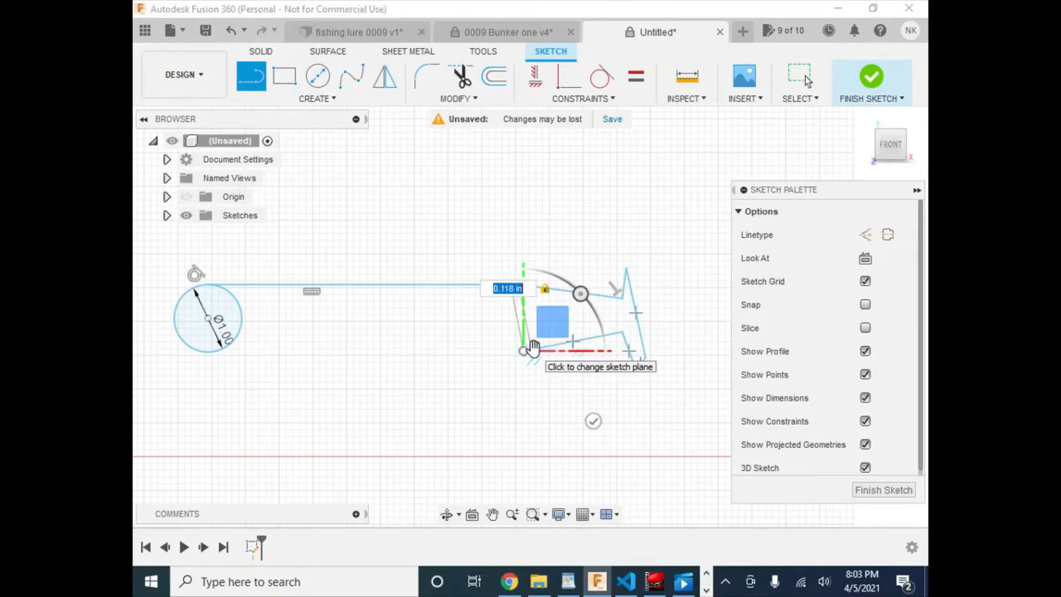
{"action": "key", "text": "Return"}
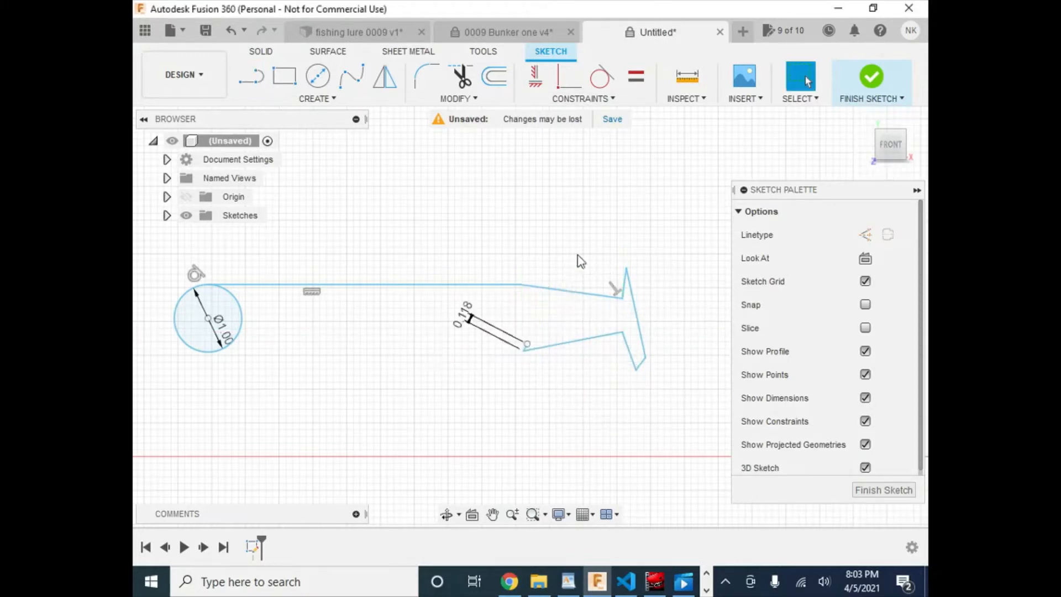
- Trim away the short stray segment at the open end of the tail's lower edge
{"action": "scroll", "coordinate": [528, 353], "scroll_direction": "up", "scroll_amount": 4}
{"action": "left_click", "coordinate": [459, 80]}
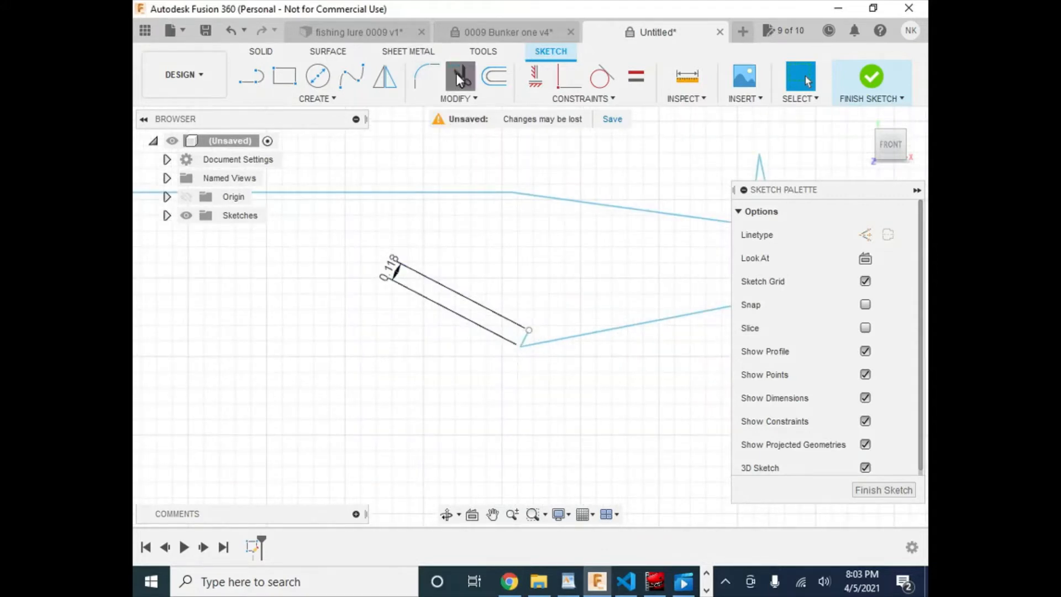
{"action": "left_click", "coordinate": [534, 348]}
{"action": "scroll", "coordinate": [561, 342], "scroll_direction": "down", "scroll_amount": 3}
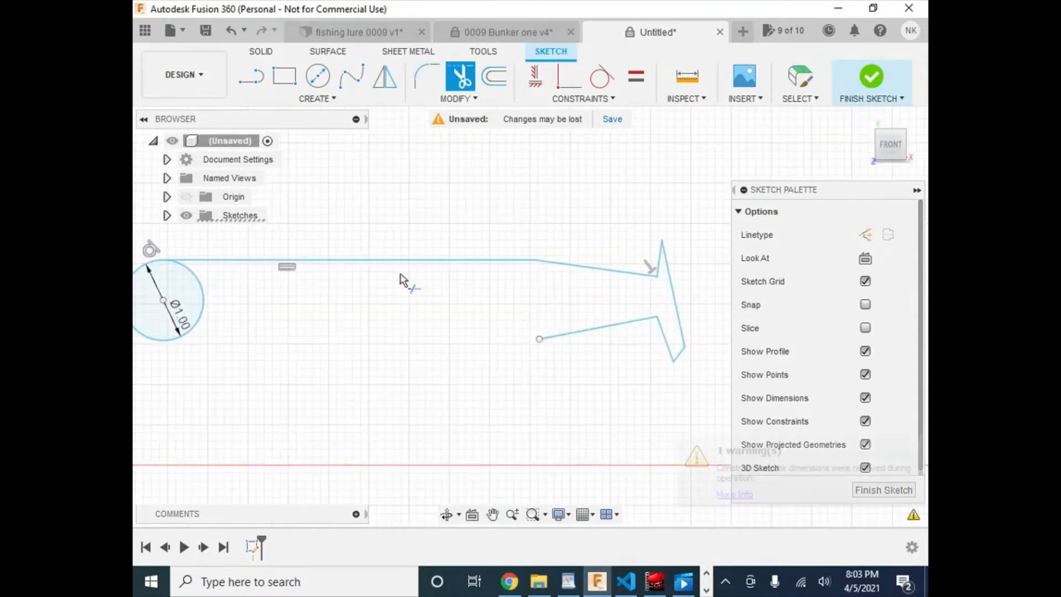
- Draw a three-point spline for the belly, bulging downward from the bottom of the head circle to the tail's open end
{"action": "middle_click_drag", "start_coordinate": [372, 332], "coordinate": [516, 337]}
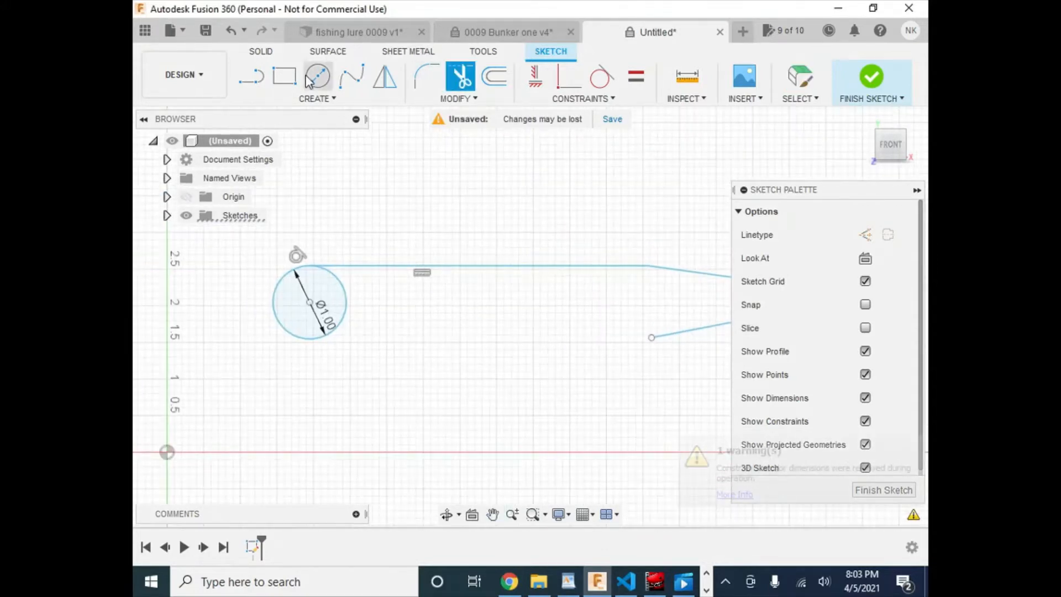
{"action": "left_click", "coordinate": [352, 78]}
{"action": "left_click", "coordinate": [302, 338]}
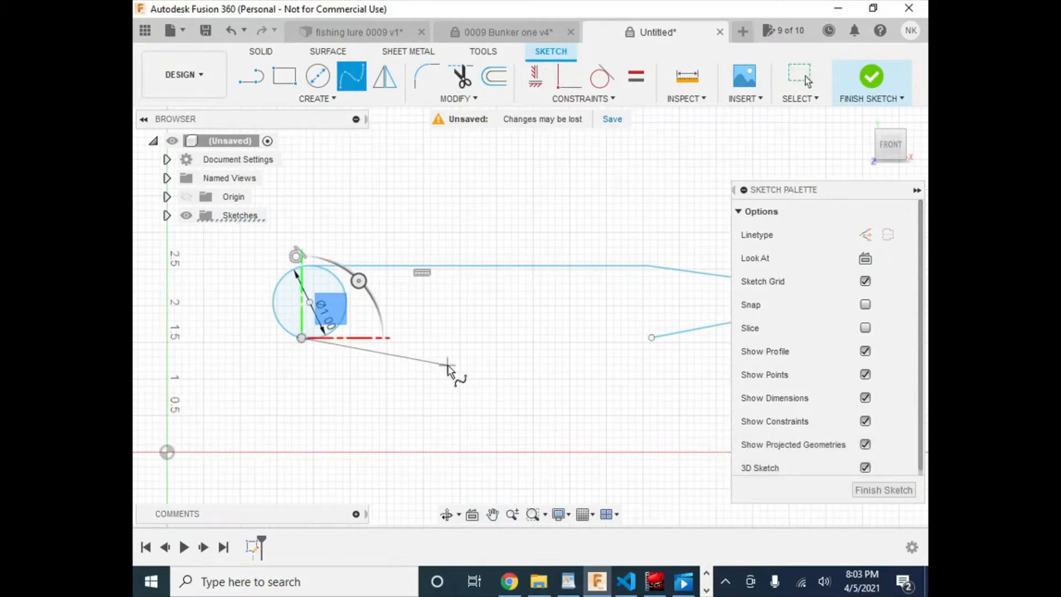
{"action": "left_click", "coordinate": [509, 376]}
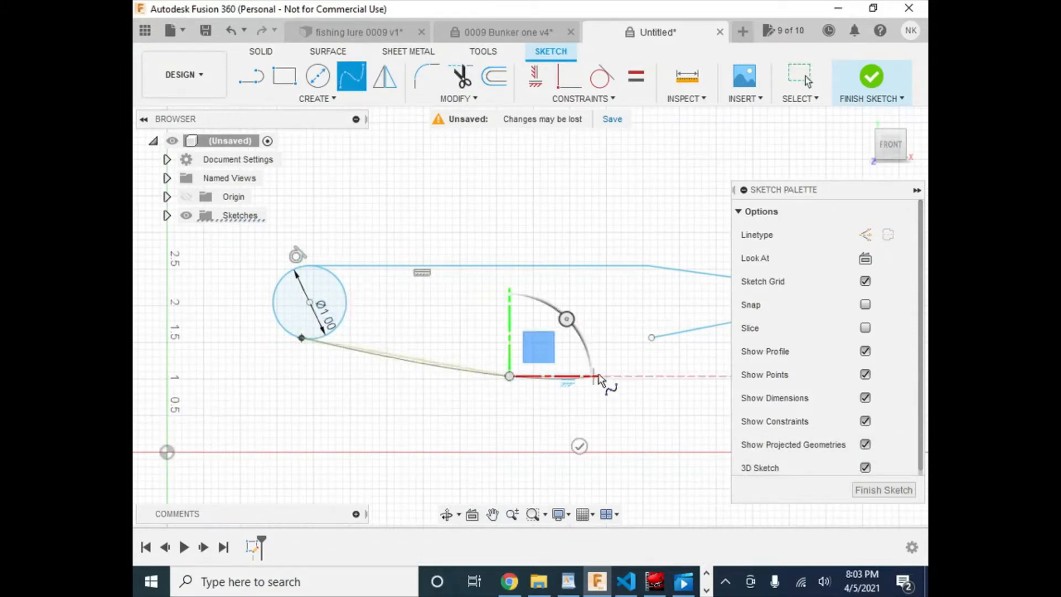
{"action": "left_click", "coordinate": [651, 338]}
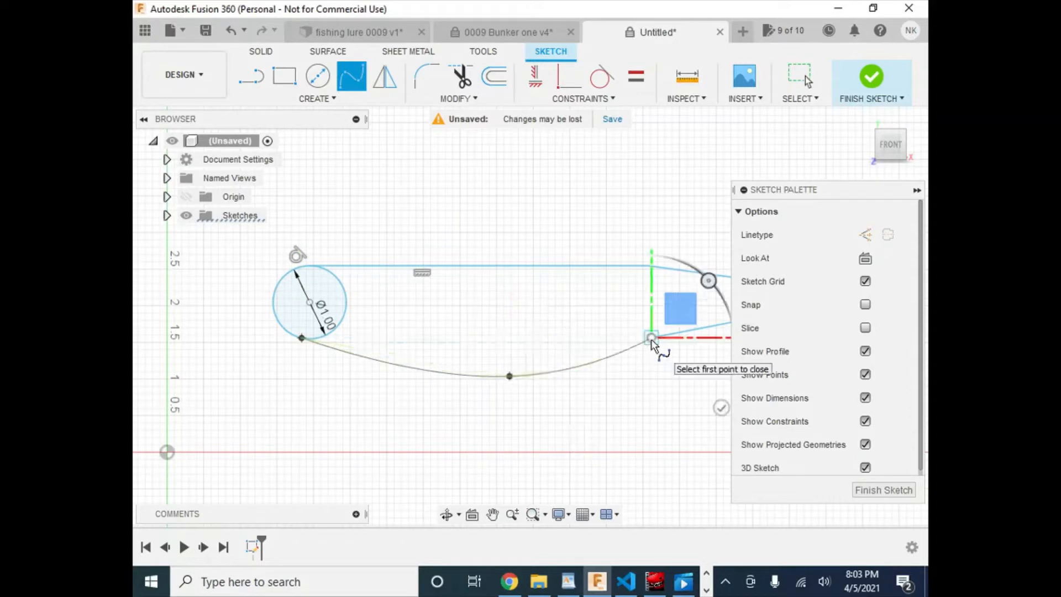
{"action": "key", "text": "Escape"}
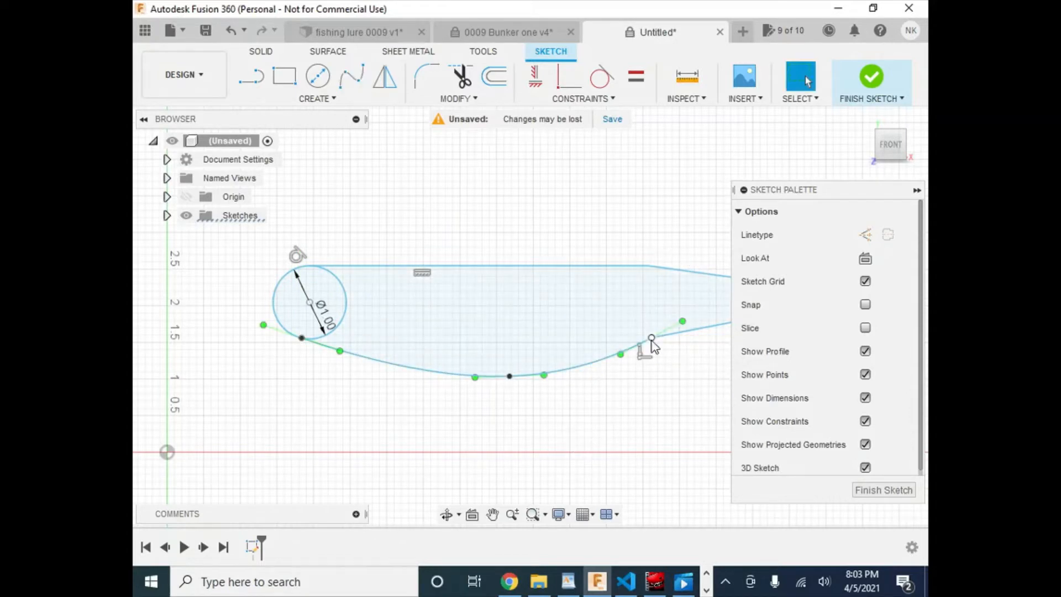
- Trim the head circle's arc inside the body outline and finish the sketch
{"action": "scroll", "coordinate": [680, 394], "scroll_direction": "down", "scroll_amount": 1}
{"action": "middle_click_drag", "start_coordinate": [678, 394], "coordinate": [561, 397]}
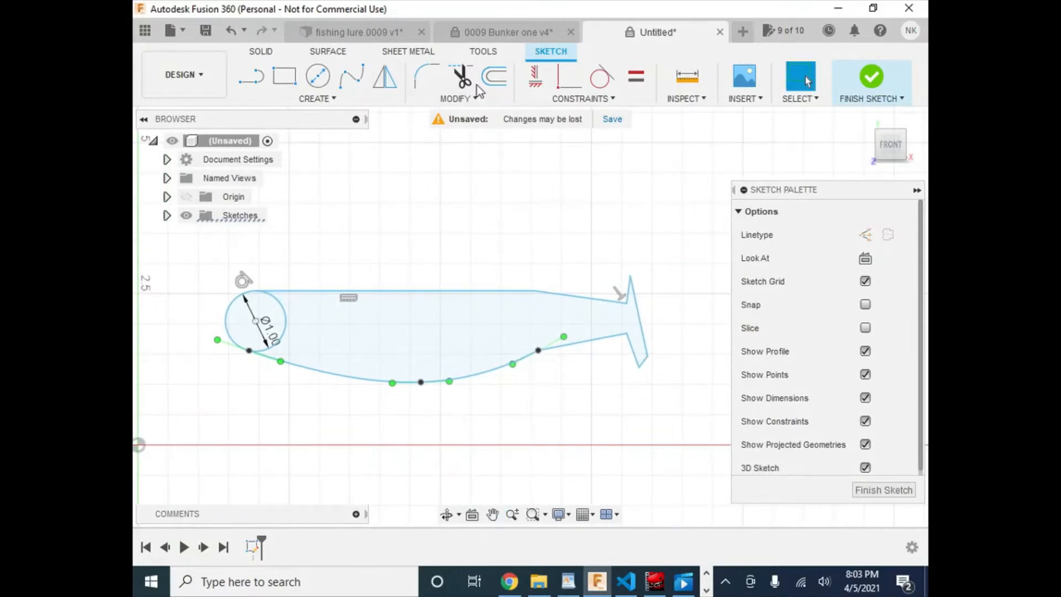
{"action": "left_click", "coordinate": [463, 77]}
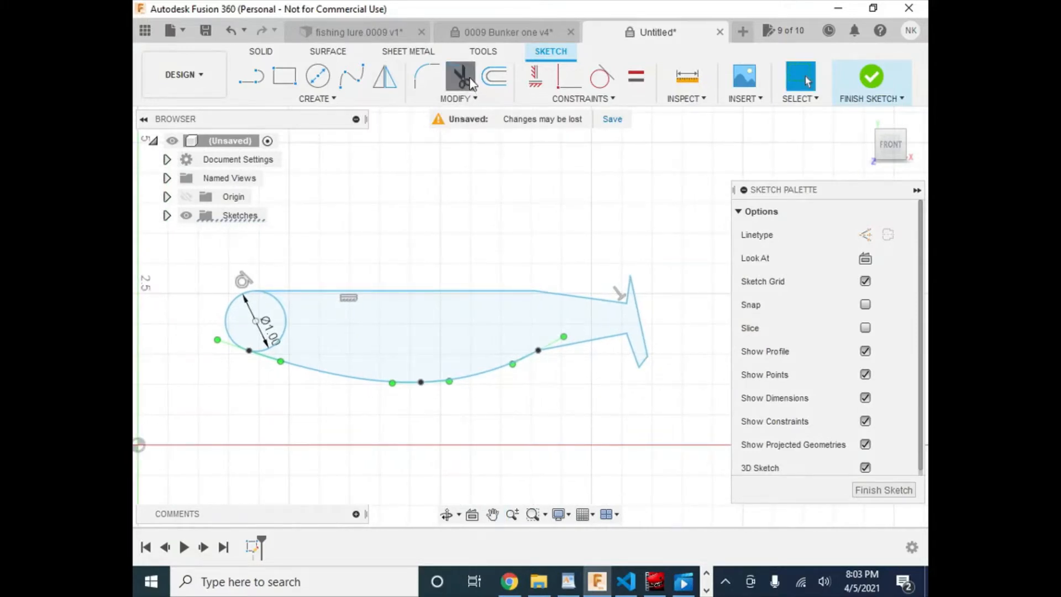
{"action": "left_click", "coordinate": [284, 327]}
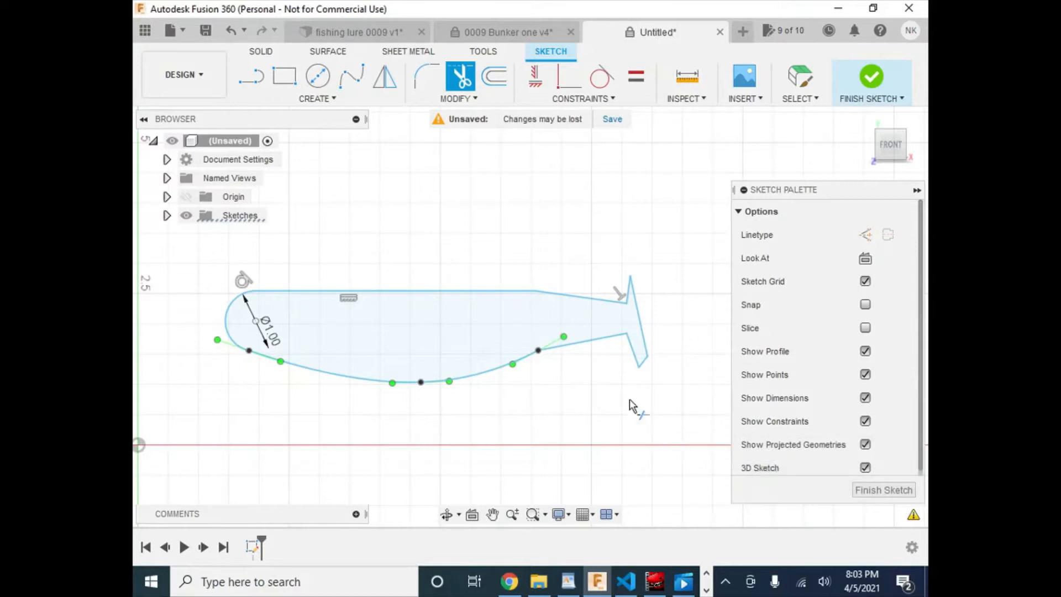
{"action": "mouse_move", "coordinate": [578, 396]}
{"action": "middle_mouse_down"}
{"action": "mouse_move", "coordinate": [623, 379]}
{"action": "mouse_move", "coordinate": [633, 402]}
{"action": "middle_mouse_up"}
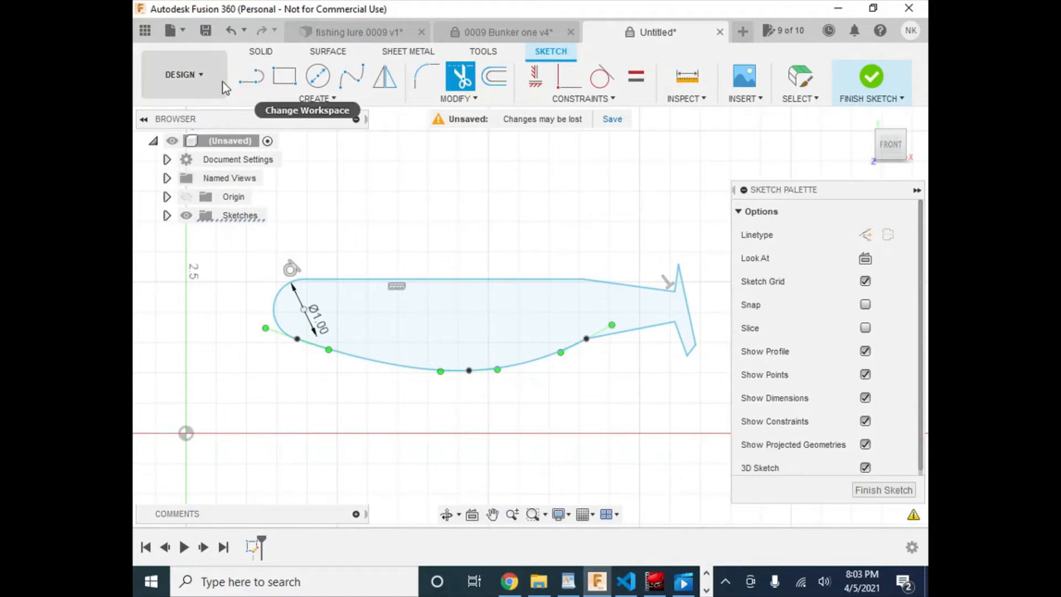
{"action": "left_click", "coordinate": [879, 83]}
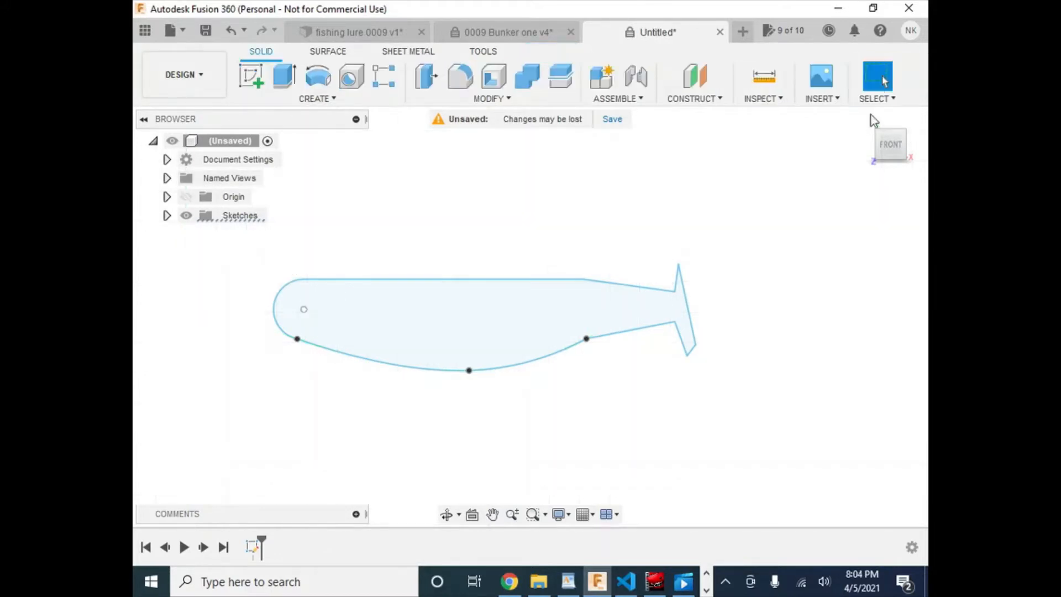
- Create a new form feature from the finished fish-profile sketch
{"action": "left_click", "coordinate": [592, 317]}
{"action": "left_click", "coordinate": [586, 256]}
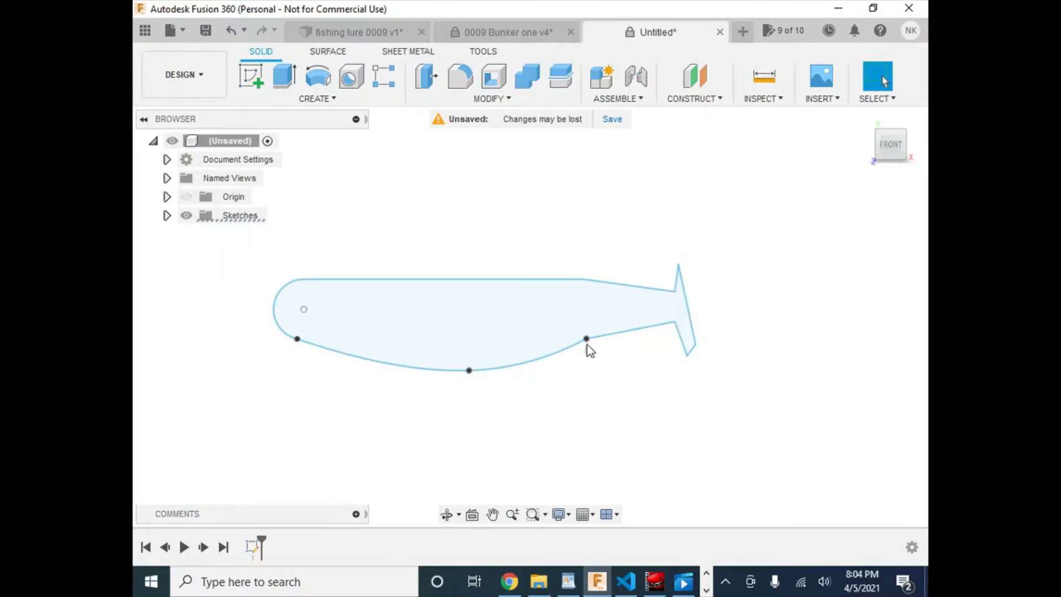
{"action": "left_click", "coordinate": [347, 99]}
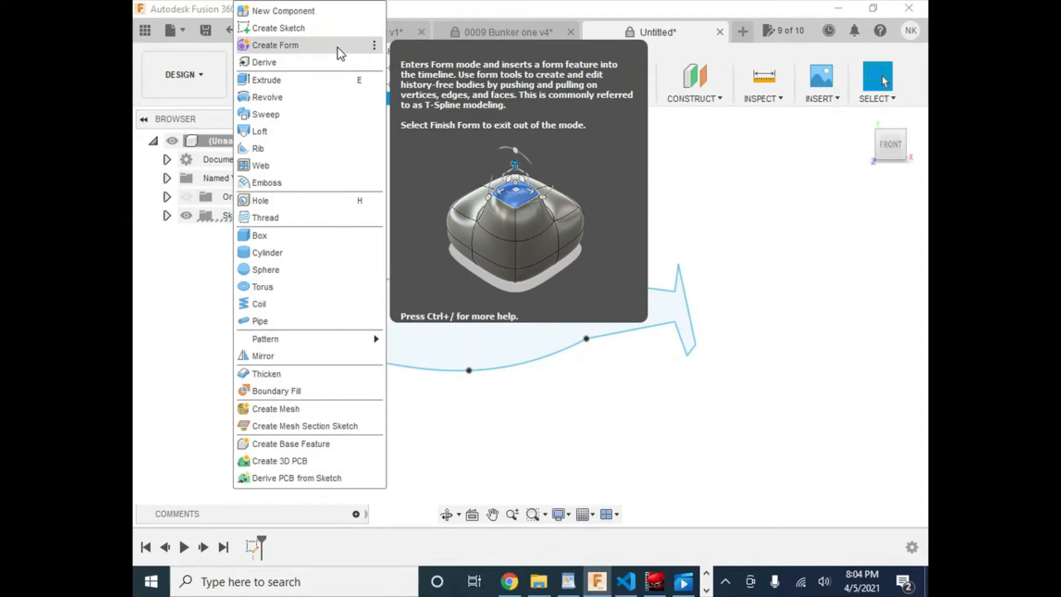
{"action": "left_click", "coordinate": [337, 48]}
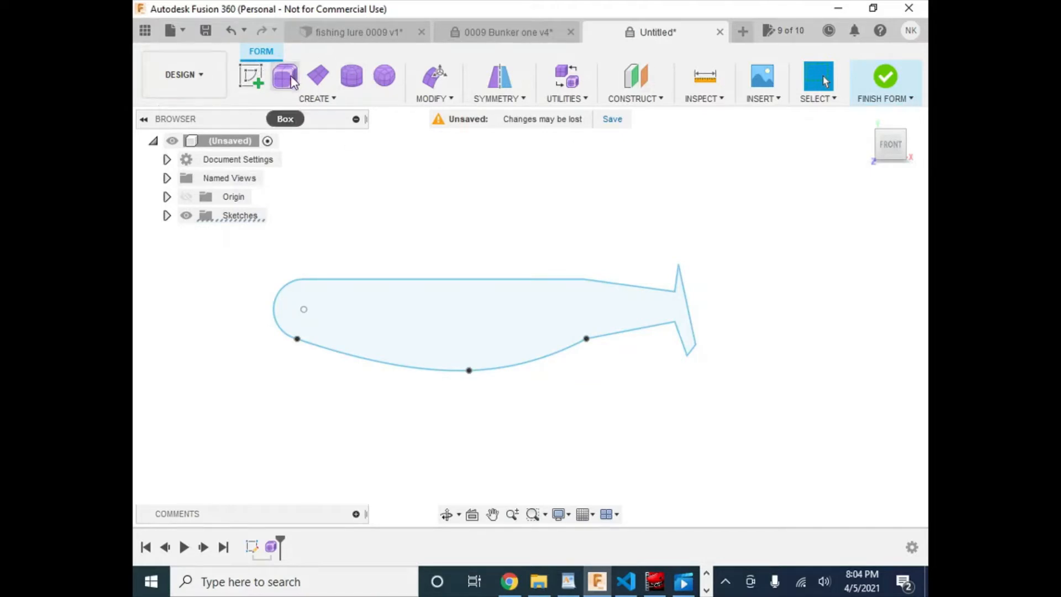
- Draw a 2-point T-spline box on the sketch's front plane, enclosing the fish profile at about 7.05 by 1.67 in
{"action": "left_click", "coordinate": [292, 82]}
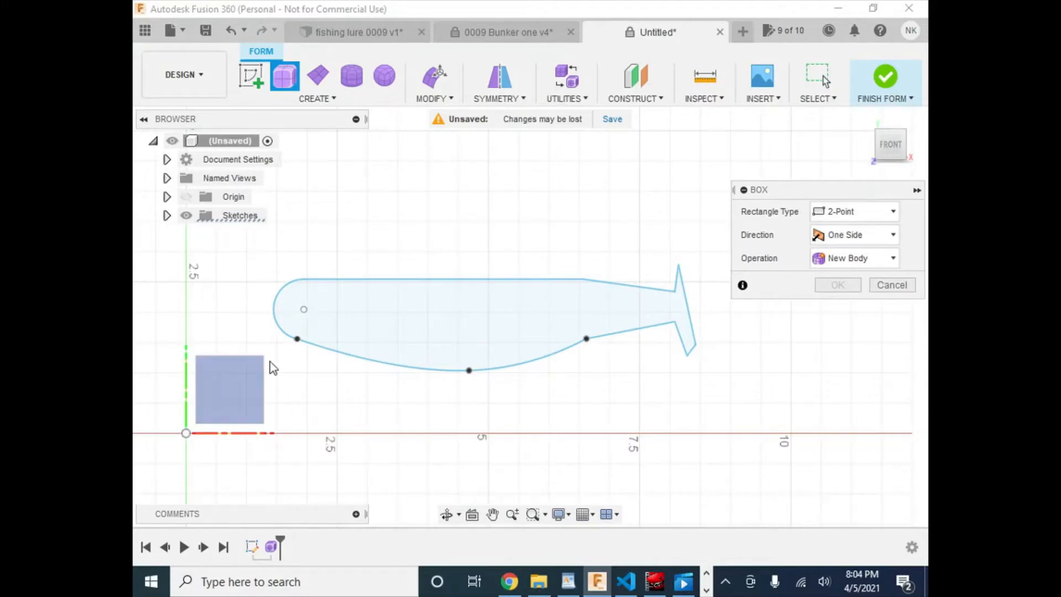
{"action": "left_click", "coordinate": [840, 211]}
{"action": "left_click", "coordinate": [837, 212]}
{"action": "left_click", "coordinate": [903, 137]}
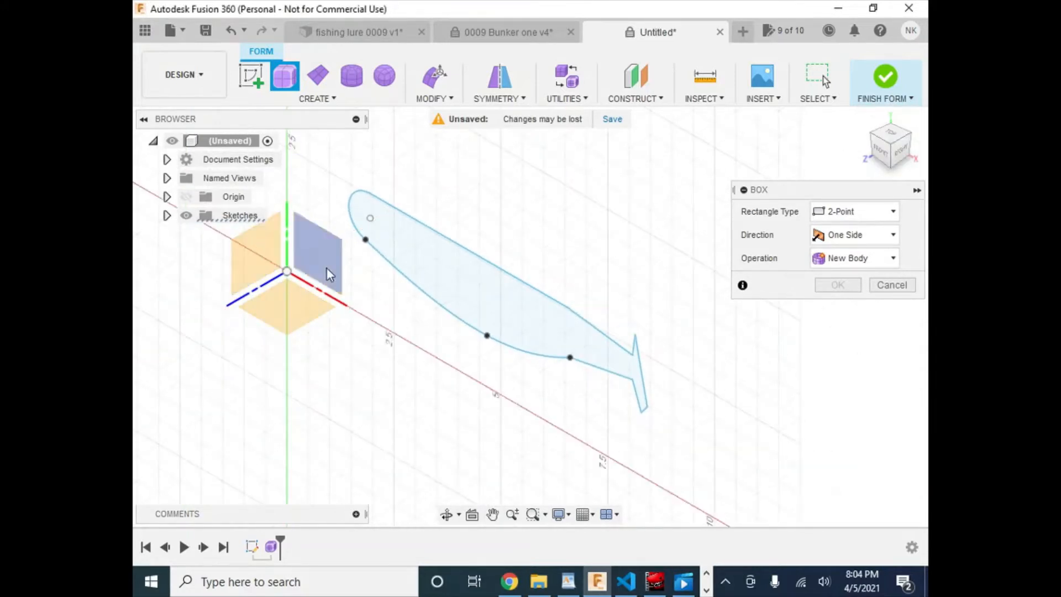
{"action": "left_click", "coordinate": [334, 251]}
{"action": "left_click", "coordinate": [324, 266]}
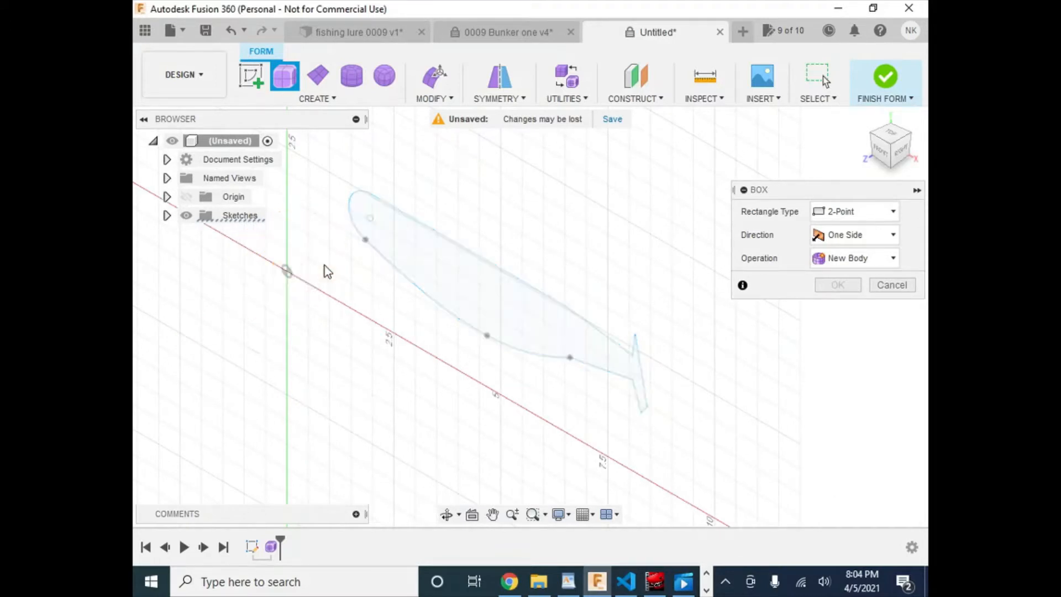
{"action": "left_click", "coordinate": [885, 149]}
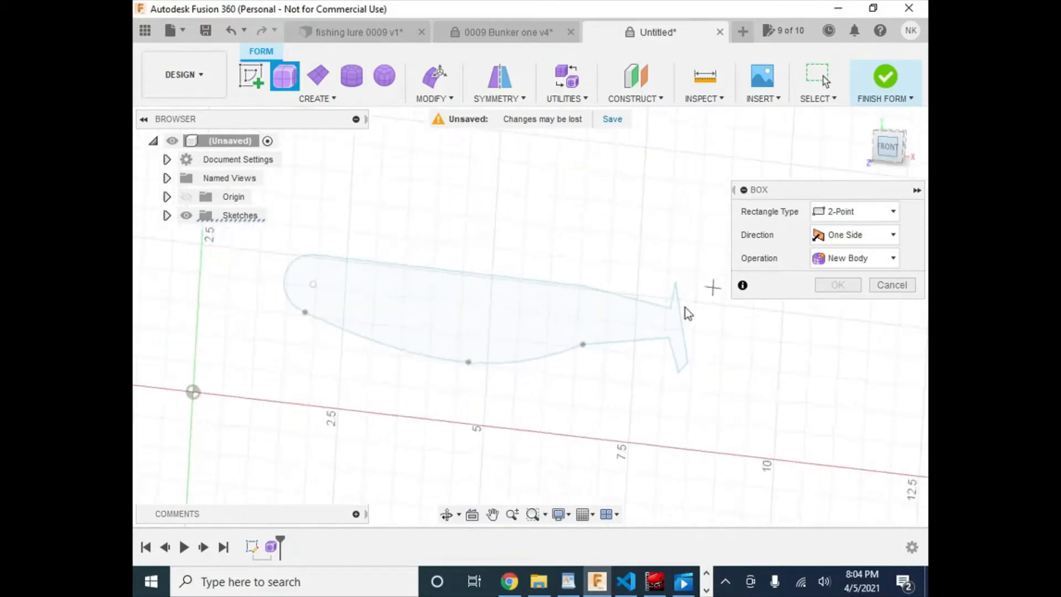
{"action": "left_click", "coordinate": [270, 381]}
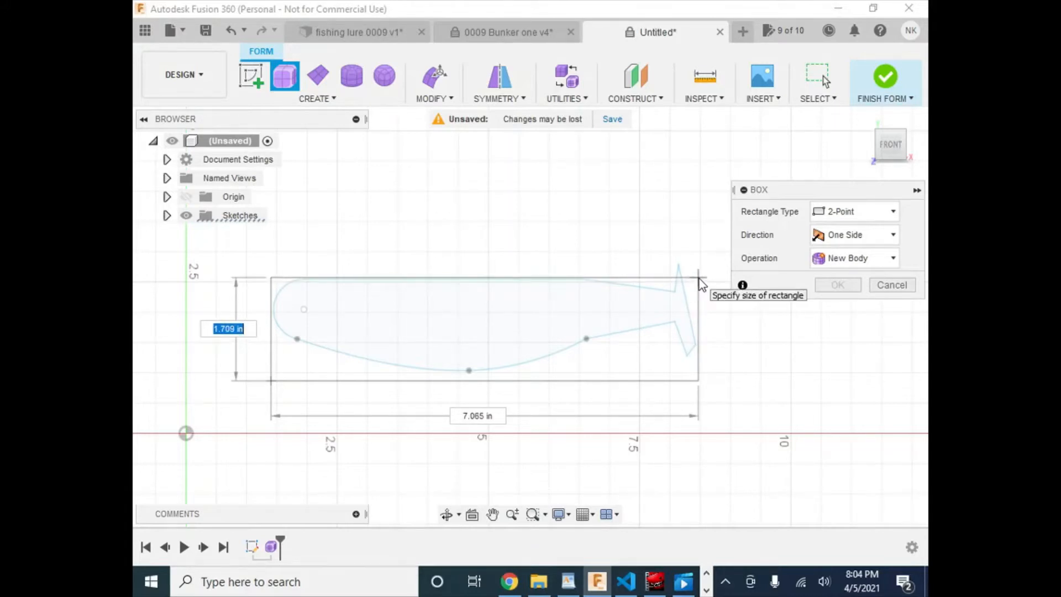
{"action": "left_click", "coordinate": [699, 281]}
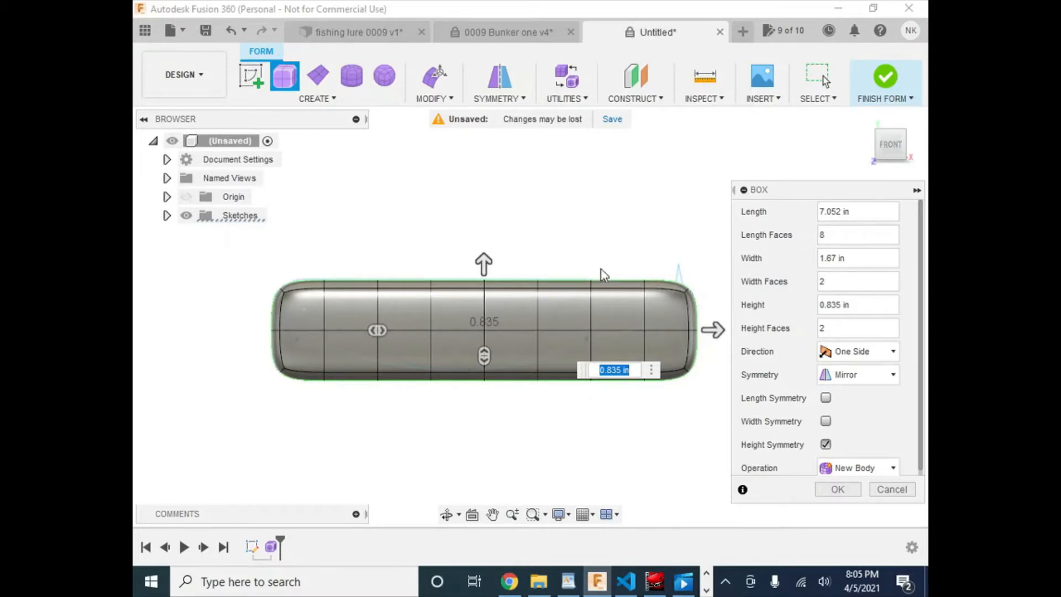
- Try 10 and 5 length faces on the box
{"action": "middle_click_drag", "start_coordinate": [634, 245], "coordinate": [599, 313], "text": "shift"}
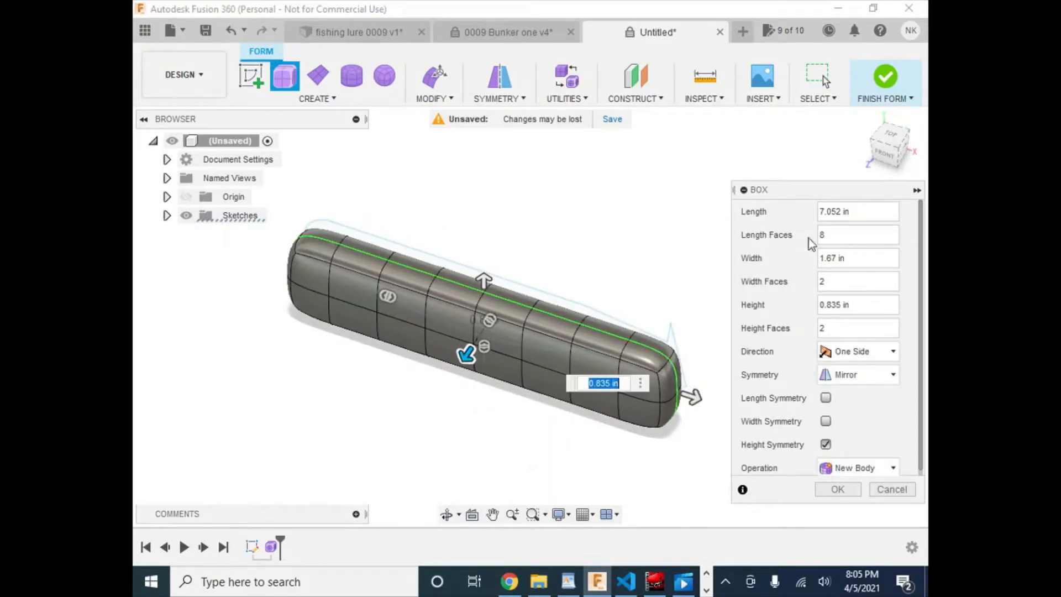
{"action": "left_click", "coordinate": [841, 236]}
{"action": "type", "text": "10"}
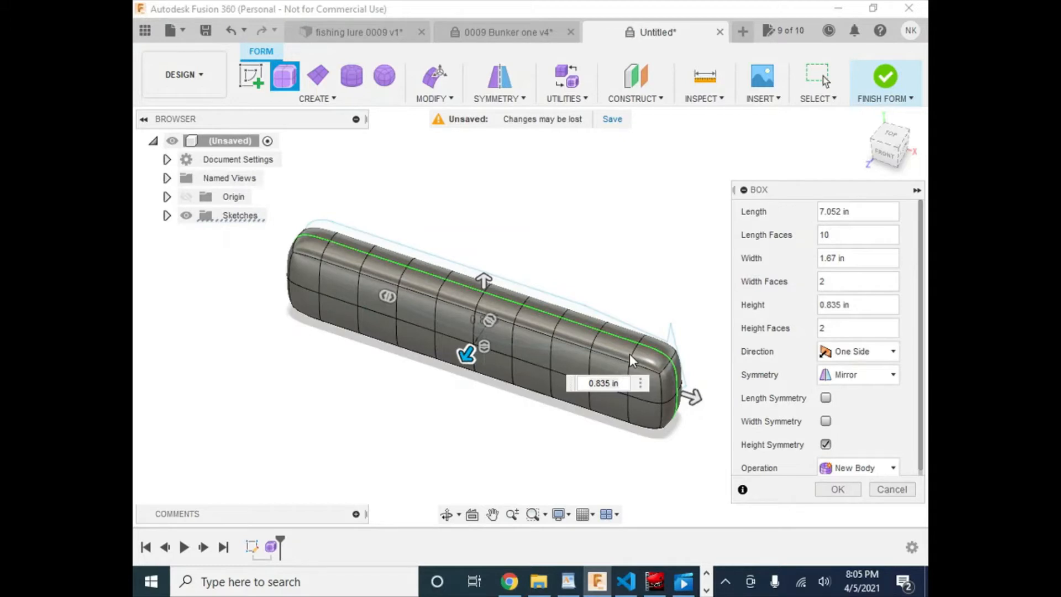
{"action": "left_click", "coordinate": [841, 235]}
{"action": "type", "text": "5"}
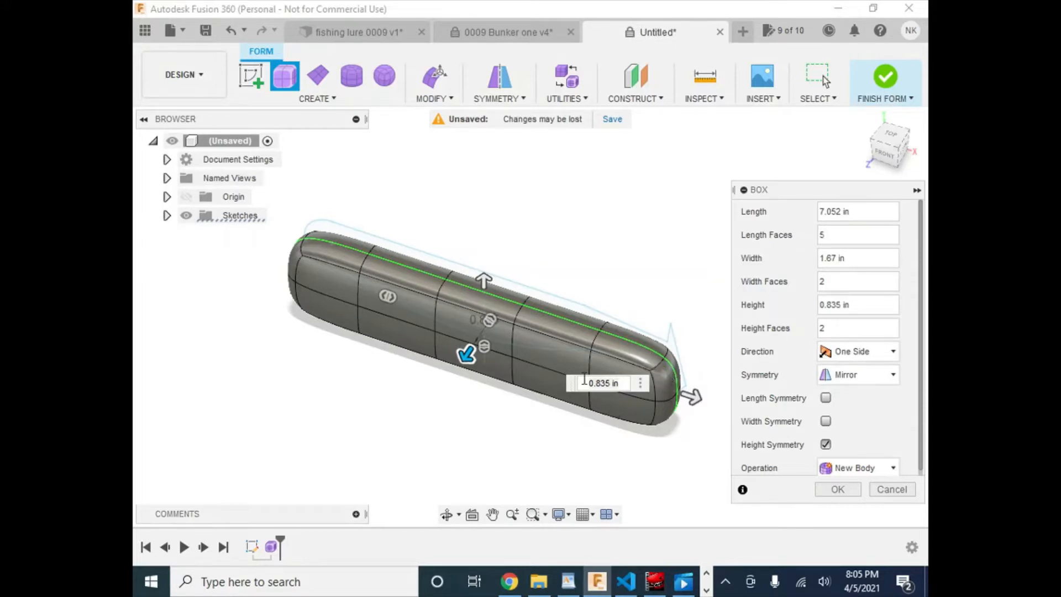
- Try width and length symmetry on the box, and go back to height symmetry only
{"action": "left_click", "coordinate": [825, 422]}
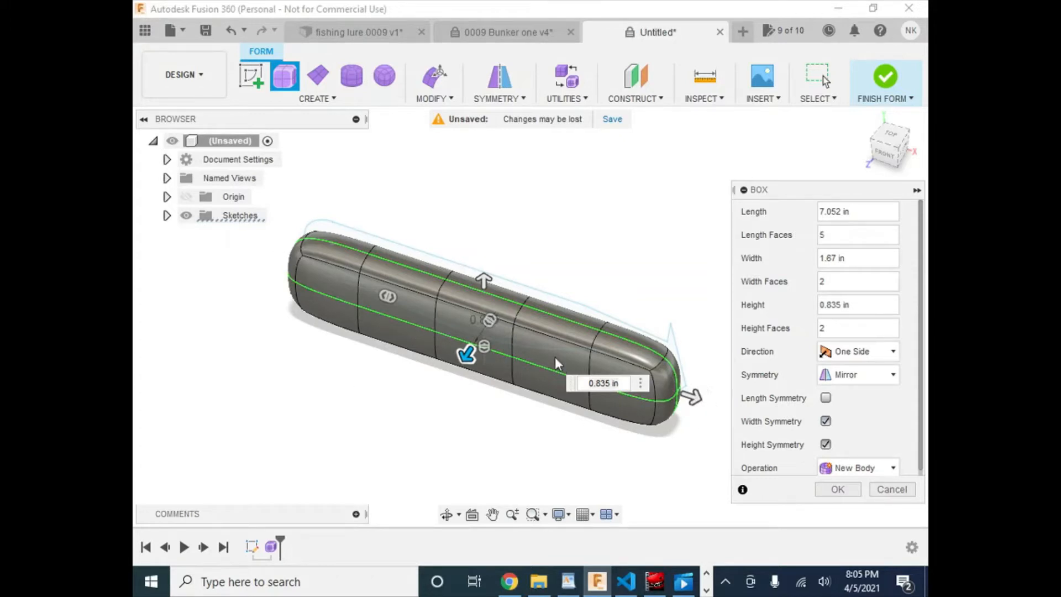
{"action": "left_click", "coordinate": [826, 444]}
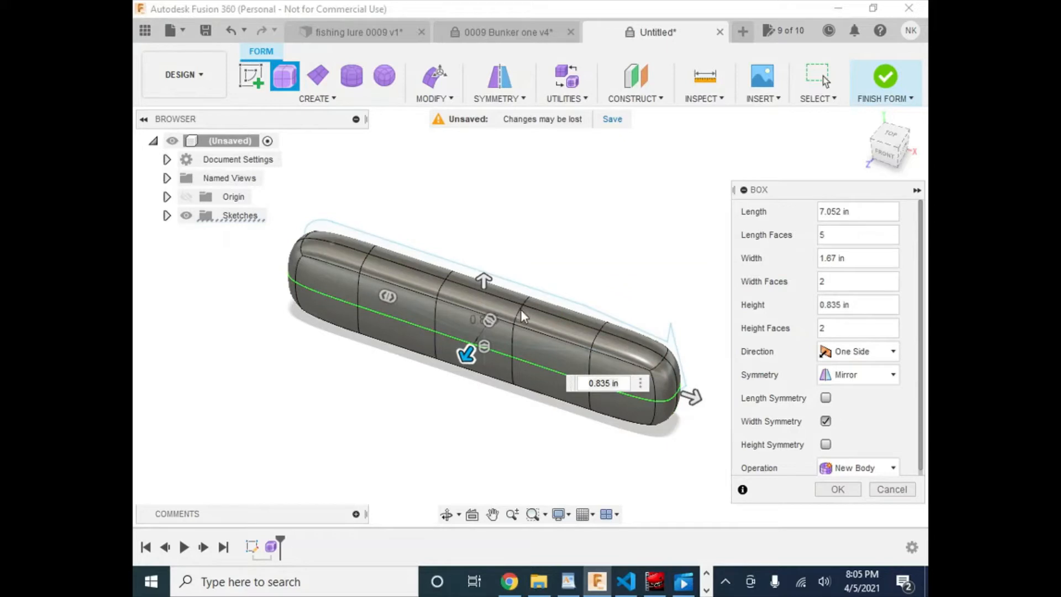
{"action": "left_click", "coordinate": [826, 398]}
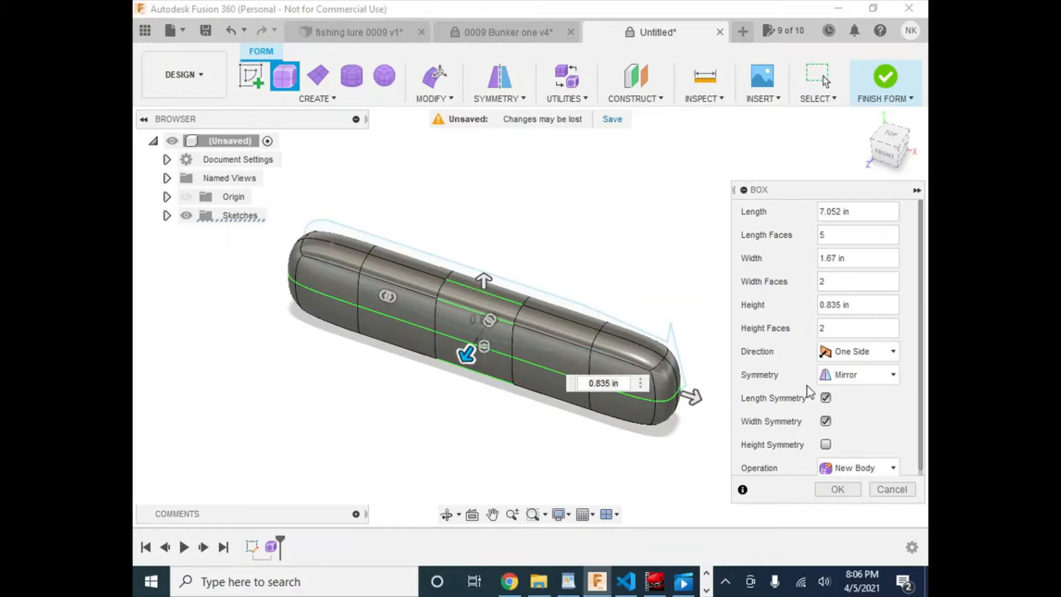
{"action": "left_click", "coordinate": [826, 398]}
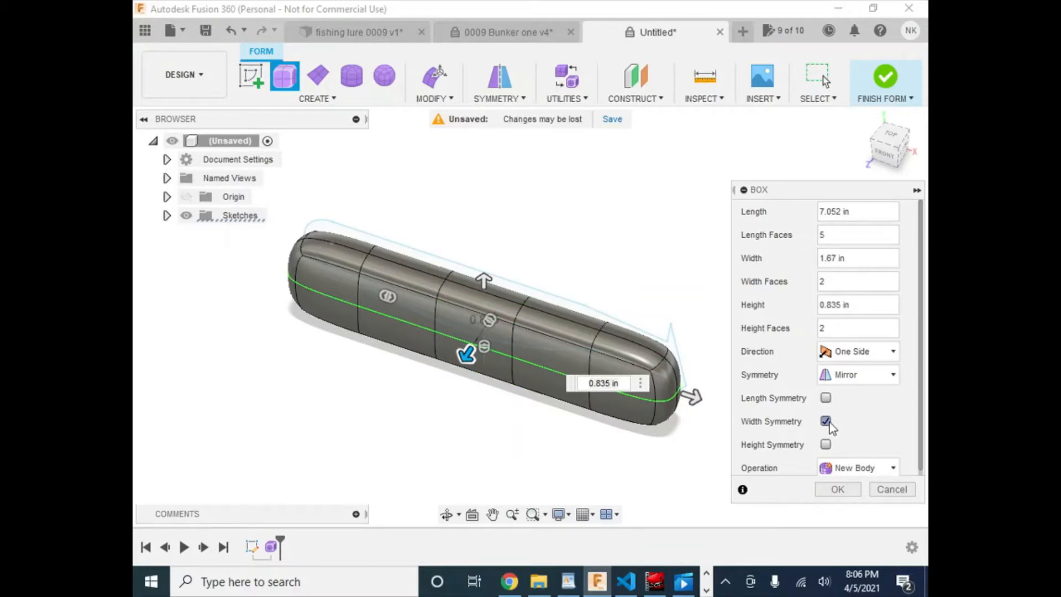
{"action": "left_click", "coordinate": [826, 421]}
{"action": "left_click", "coordinate": [826, 444]}
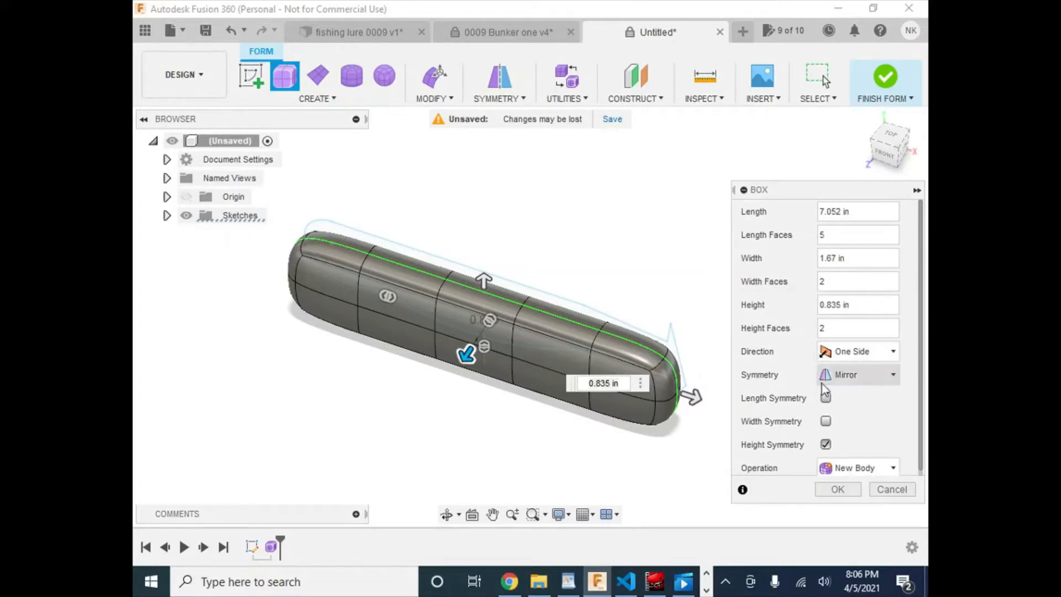
- Set the box's length faces to 6 and create it as a new body with height symmetry
{"action": "left_click", "coordinate": [841, 236]}
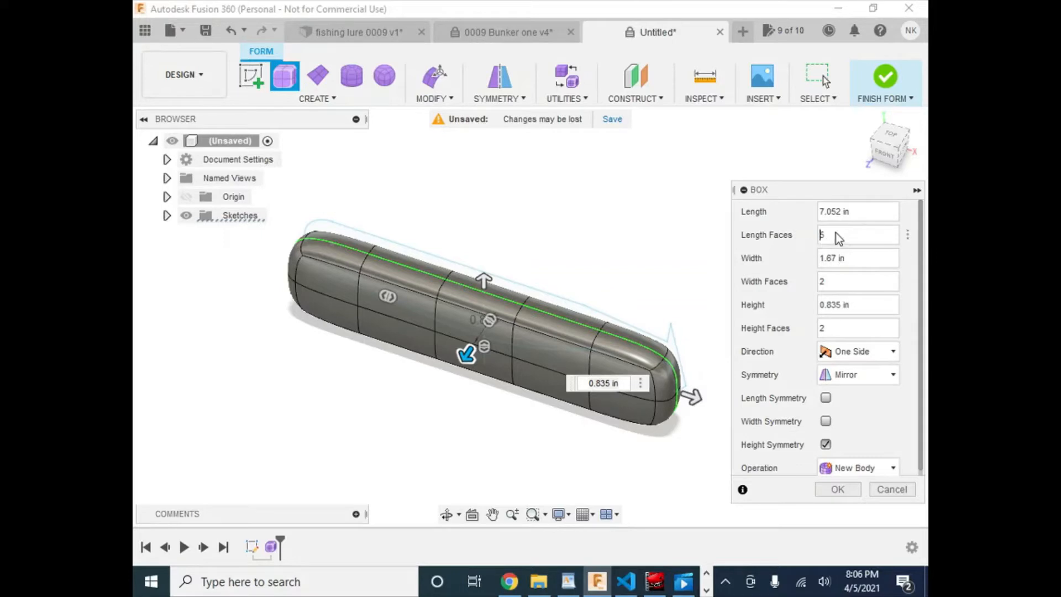
{"action": "type", "text": "6"}
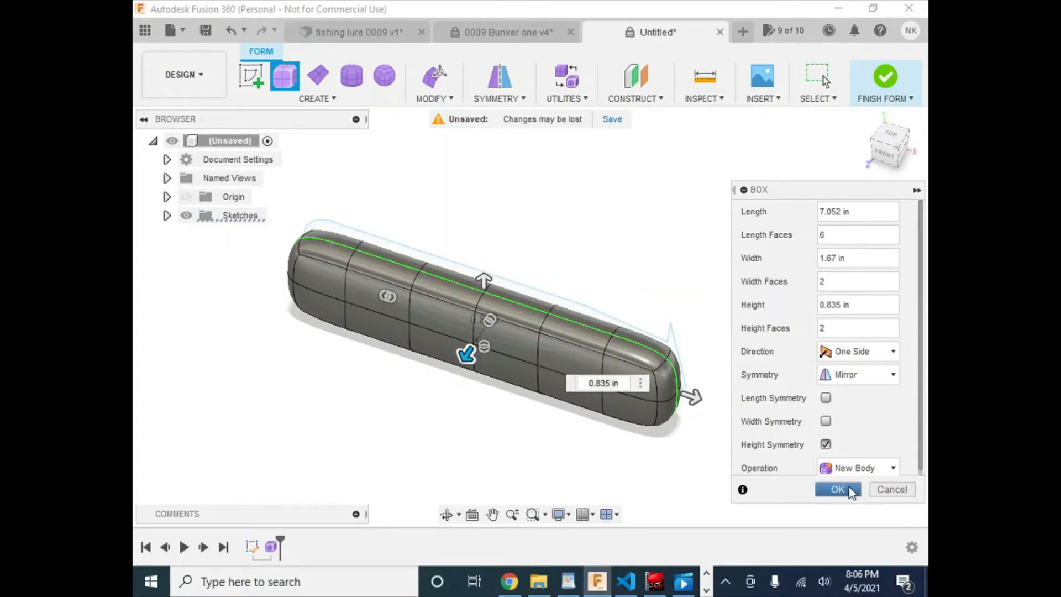
{"action": "left_click", "coordinate": [838, 489]}
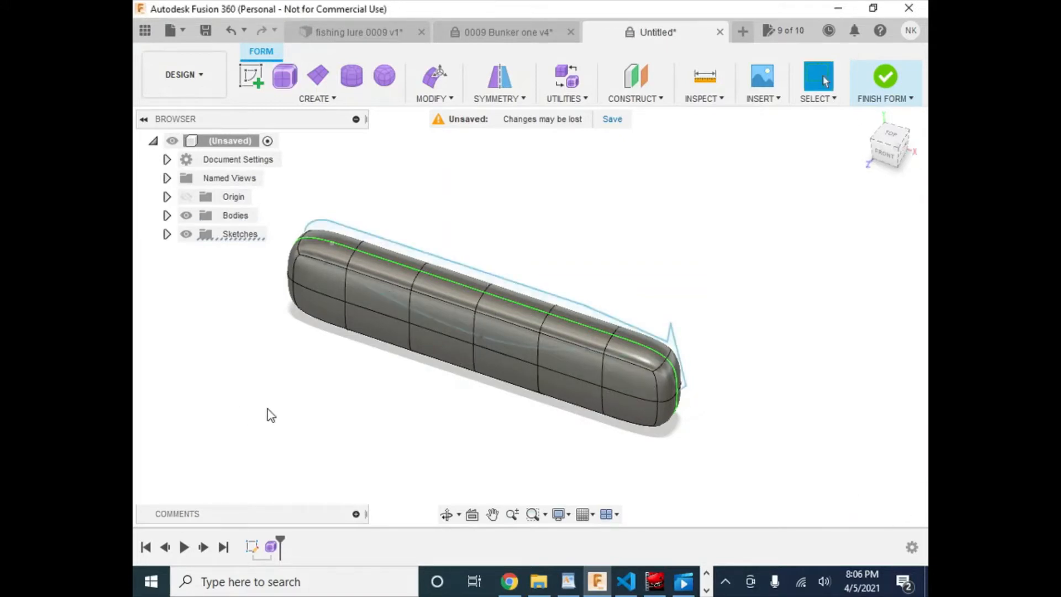
{"action": "left_click", "coordinate": [540, 322]}
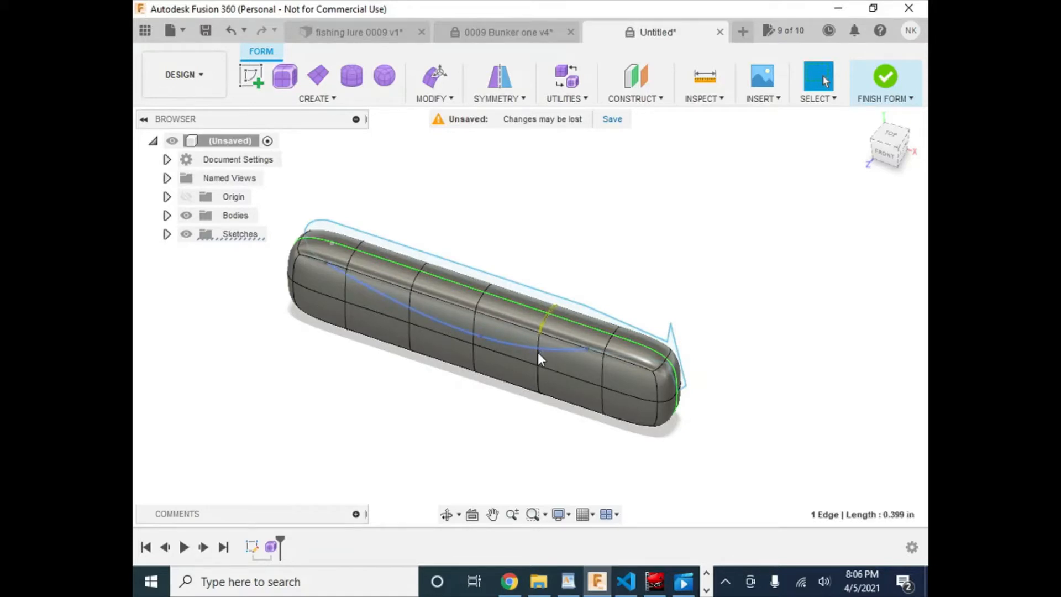
{"action": "left_click", "coordinate": [538, 354]}
{"action": "left_click", "coordinate": [540, 348]}
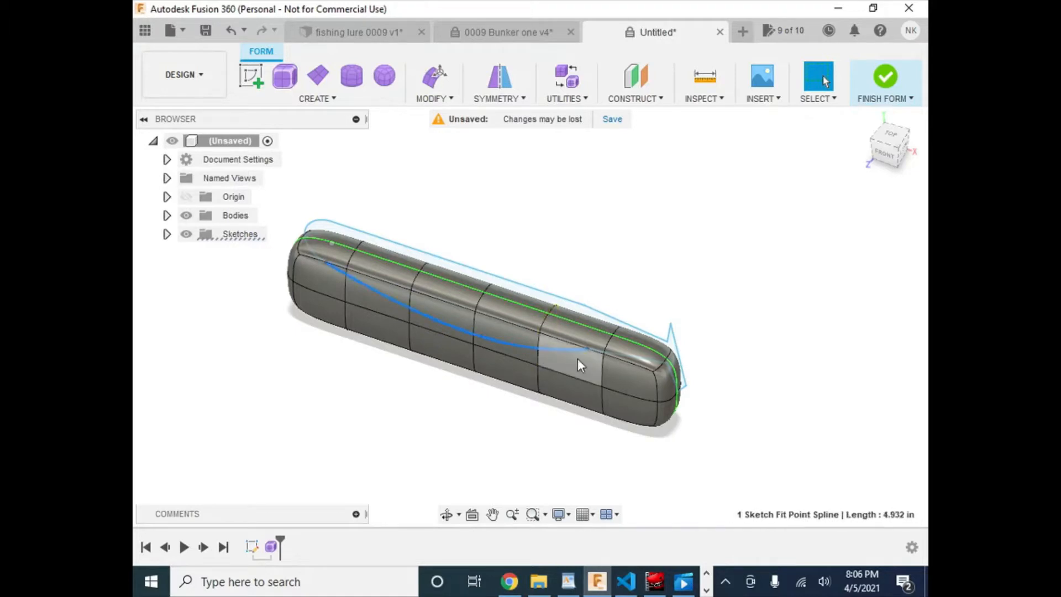
{"action": "left_click", "coordinate": [768, 384]}
- With Edit Form, select the four edges of the second cross-section loop from the tail and move them about 1.4 in toward the tail
{"action": "middle_click_drag", "start_coordinate": [721, 380], "coordinate": [737, 365], "text": "shift"}
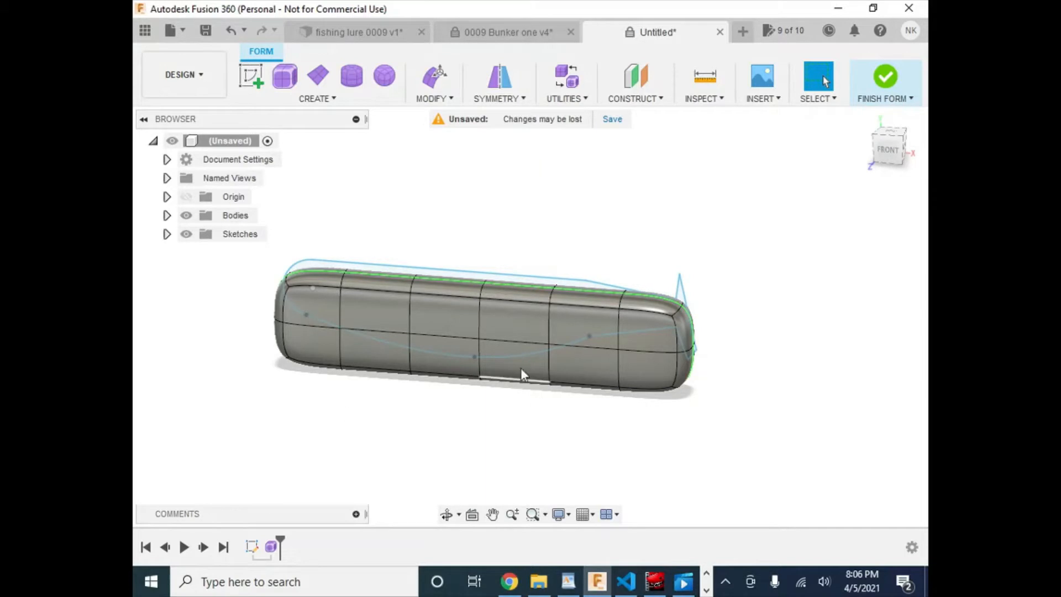
{"action": "scroll", "coordinate": [572, 393], "scroll_direction": "up", "scroll_amount": 3}
{"action": "scroll", "coordinate": [553, 434], "scroll_direction": "down", "scroll_amount": 2}
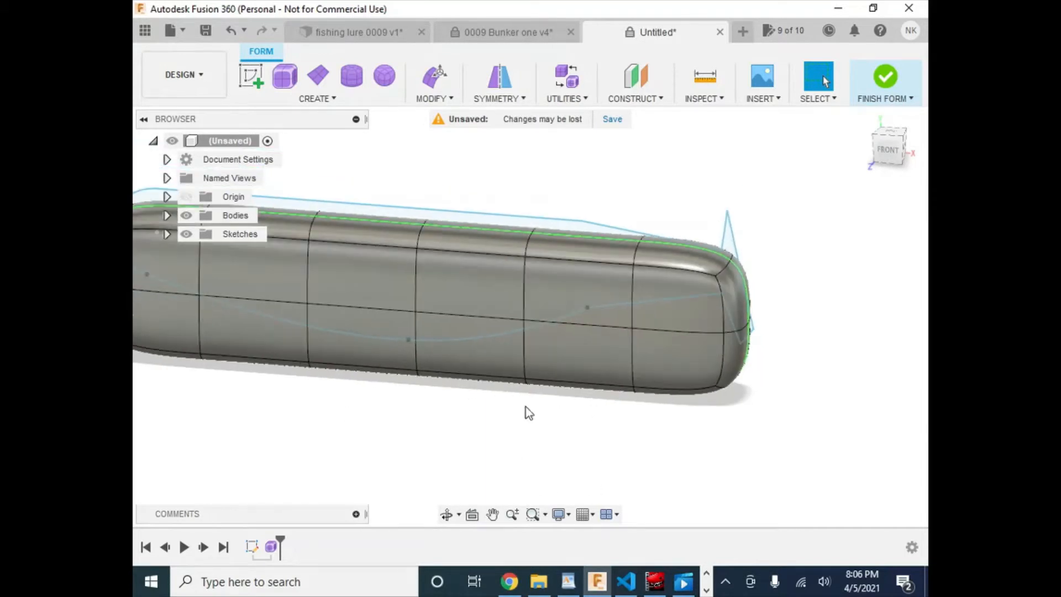
{"action": "left_click", "coordinate": [434, 80]}
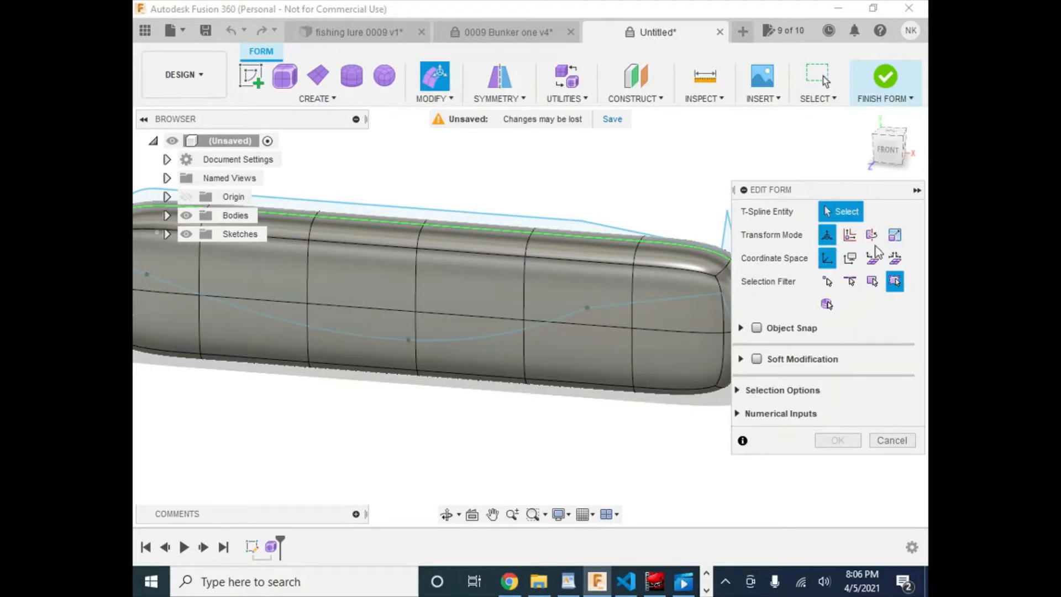
{"action": "left_click", "coordinate": [529, 244]}
{"action": "left_click", "coordinate": [525, 307], "text": "shift"}
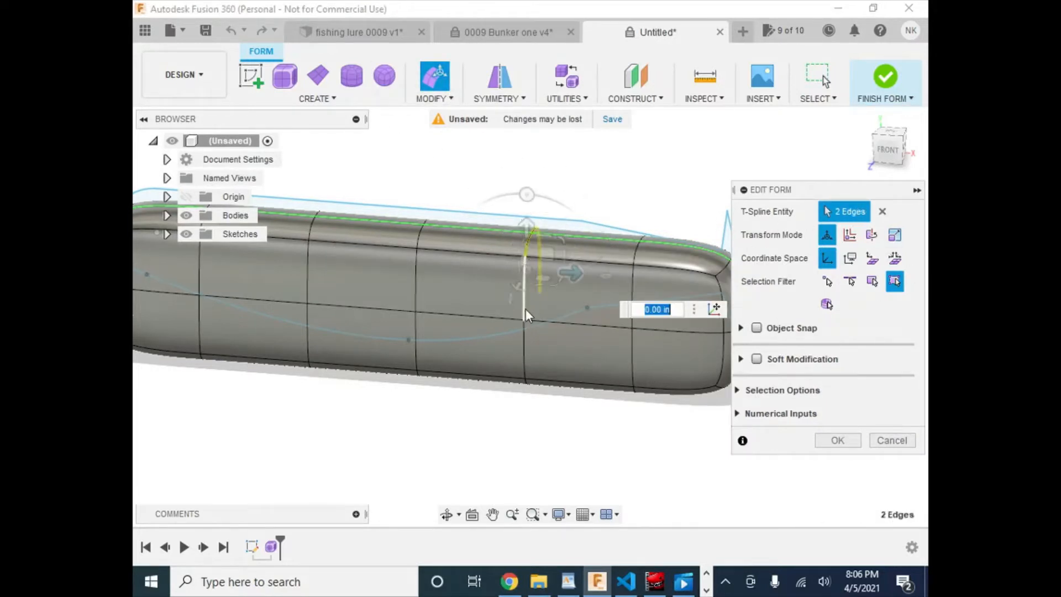
{"action": "left_click", "coordinate": [526, 352], "text": "shift"}
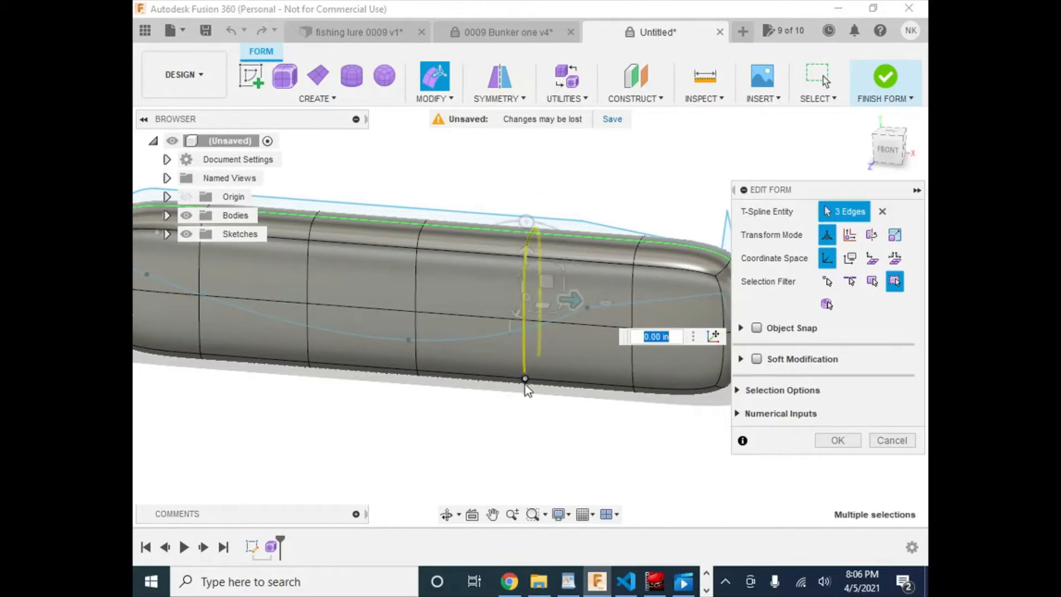
{"action": "middle_click_drag", "start_coordinate": [543, 407], "coordinate": [537, 352], "text": "shift"}
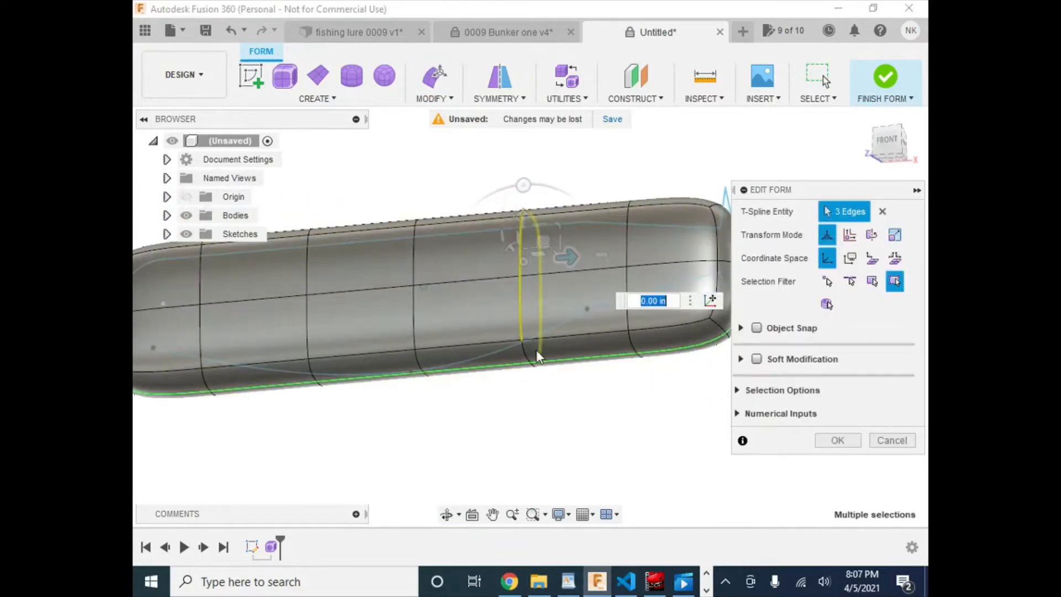
{"action": "left_click", "coordinate": [534, 361], "text": "shift"}
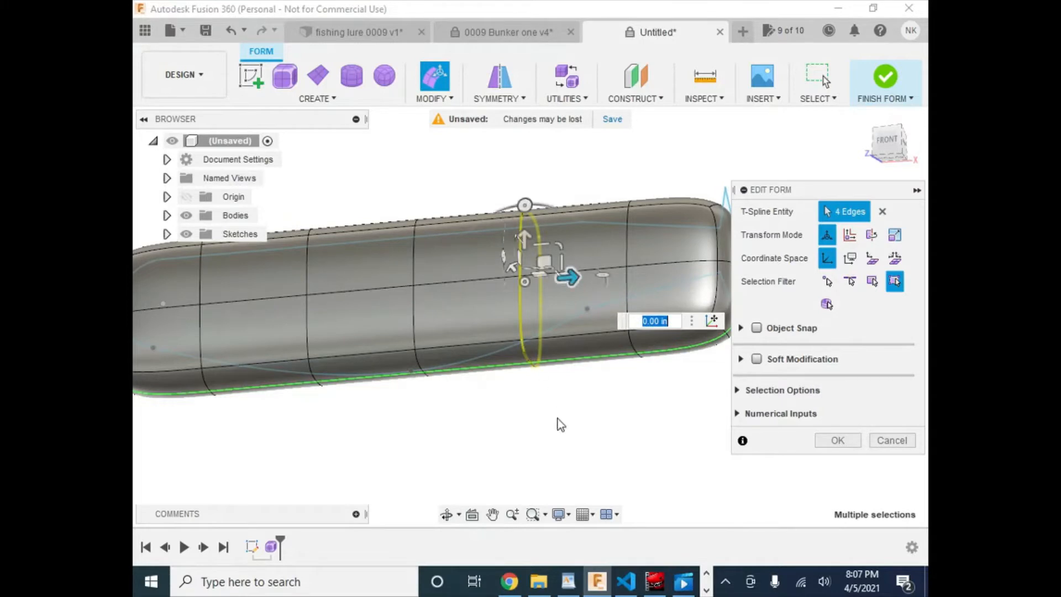
{"action": "middle_click_drag", "start_coordinate": [555, 397], "coordinate": [548, 426], "text": "shift"}
{"action": "left_click_drag", "start_coordinate": [561, 335], "coordinate": [685, 359]}
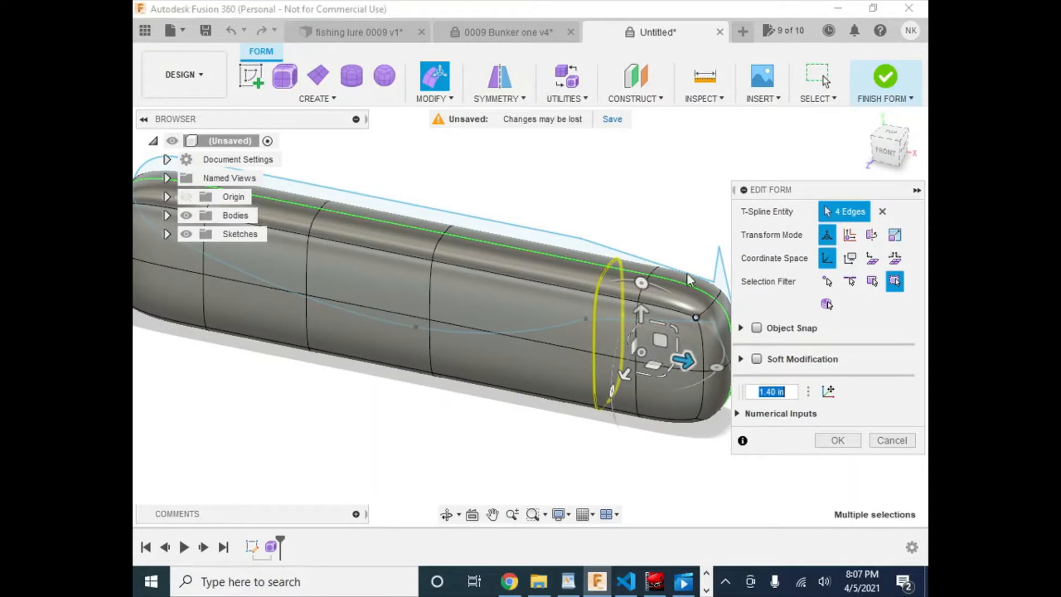
{"action": "left_click", "coordinate": [672, 493]}
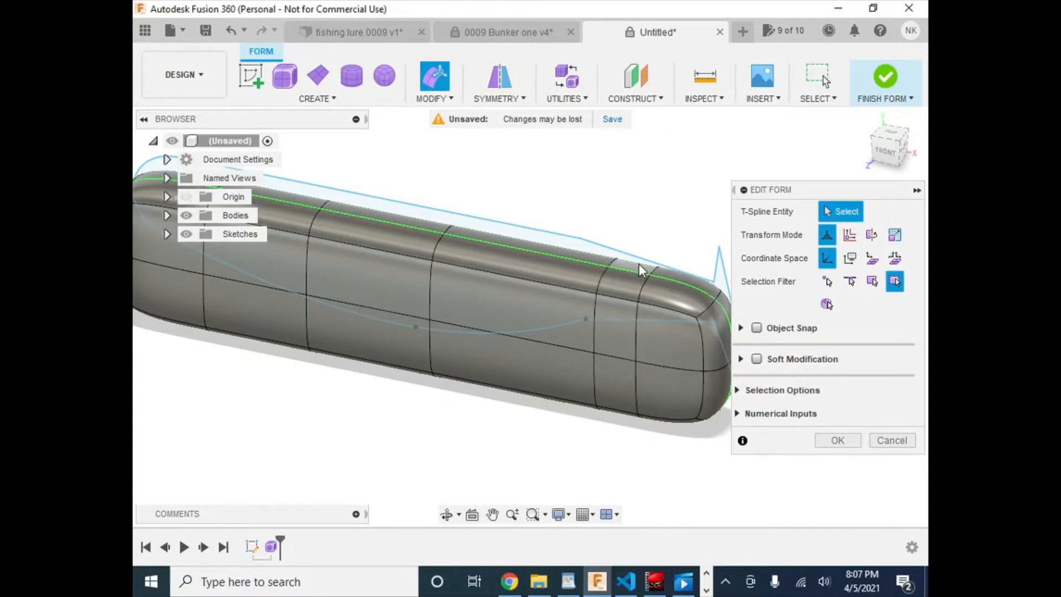
- Select the four edges of the cross-section loop nearest the tail and move them about 0.5 in toward the tail end
{"action": "left_click", "coordinate": [641, 284]}
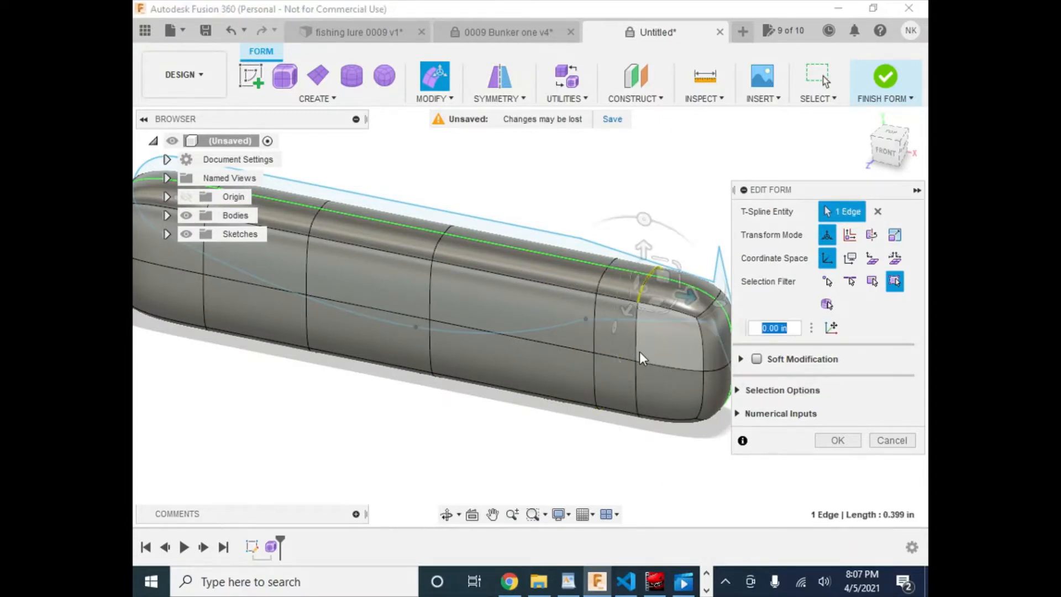
{"action": "double_click", "coordinate": [636, 394]}
{"action": "middle_click_drag", "start_coordinate": [648, 415], "coordinate": [680, 389], "text": "shift"}
{"action": "left_click", "coordinate": [625, 259], "text": "shift"}
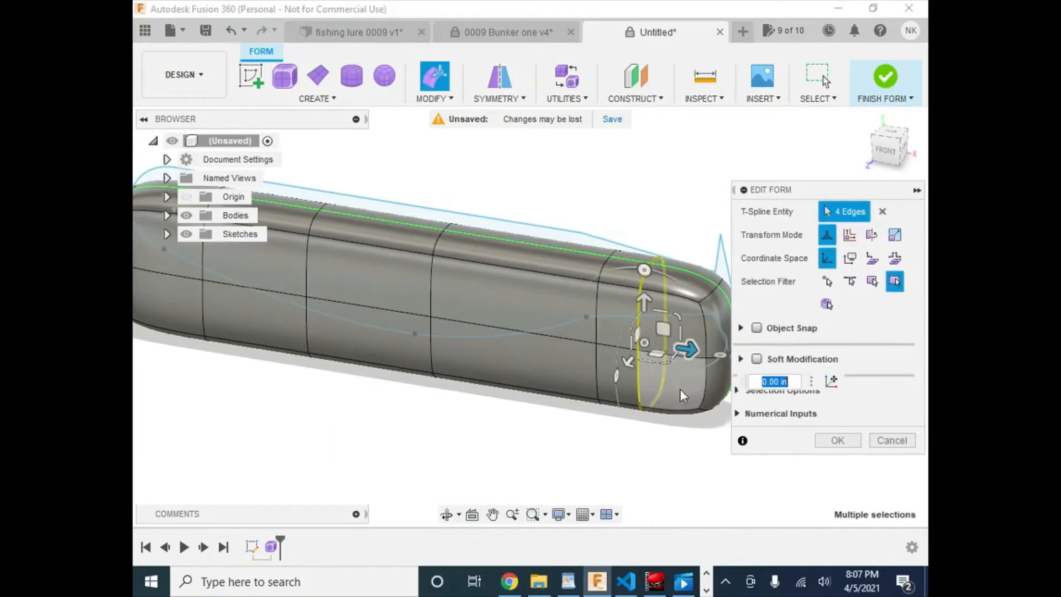
{"action": "left_click_drag", "start_coordinate": [687, 349], "coordinate": [728, 362]}
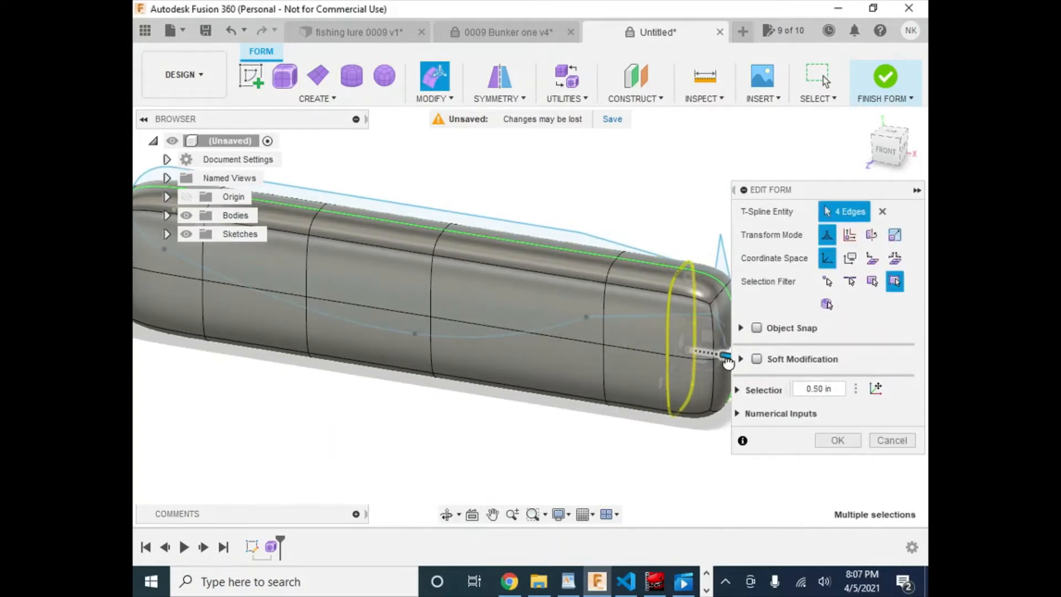
{"action": "left_click", "coordinate": [575, 419]}
{"action": "middle_click_drag", "start_coordinate": [575, 419], "coordinate": [464, 428]}
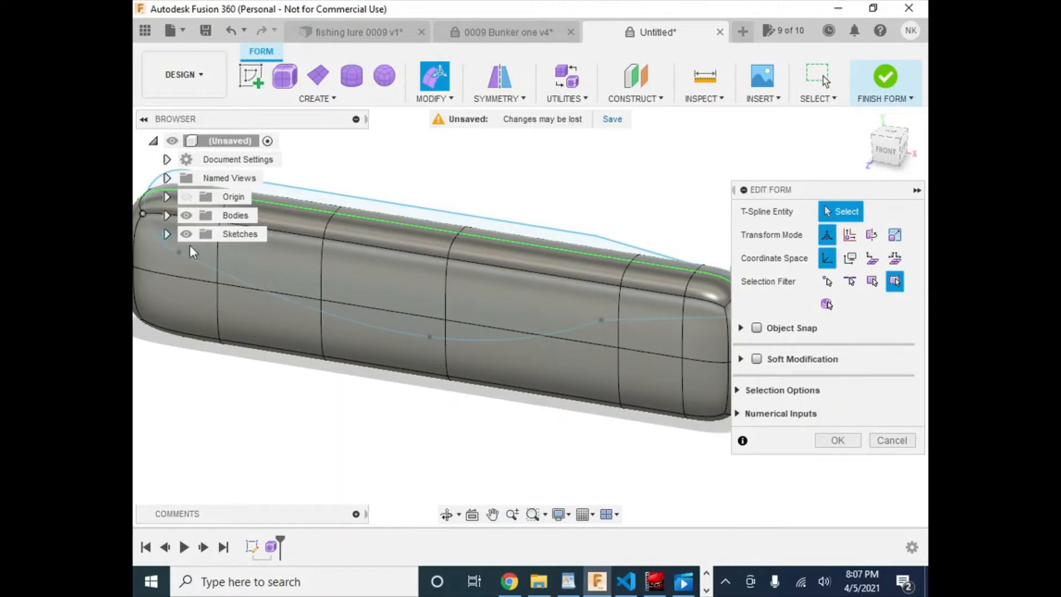
- Select the four edges of the middle cross-section loop and move them about 1.9 in toward the tail
{"action": "left_click", "coordinate": [452, 243]}
{"action": "left_click", "coordinate": [444, 296], "text": "shift"}
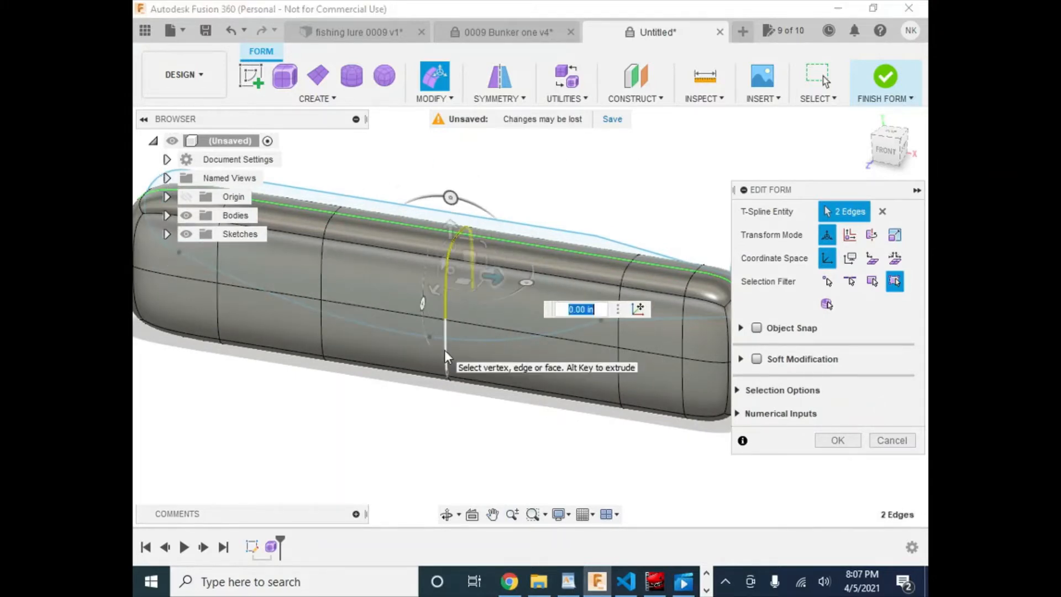
{"action": "left_click", "coordinate": [444, 350], "text": "shift"}
{"action": "middle_click_drag", "start_coordinate": [451, 415], "coordinate": [537, 467], "text": "shift"}
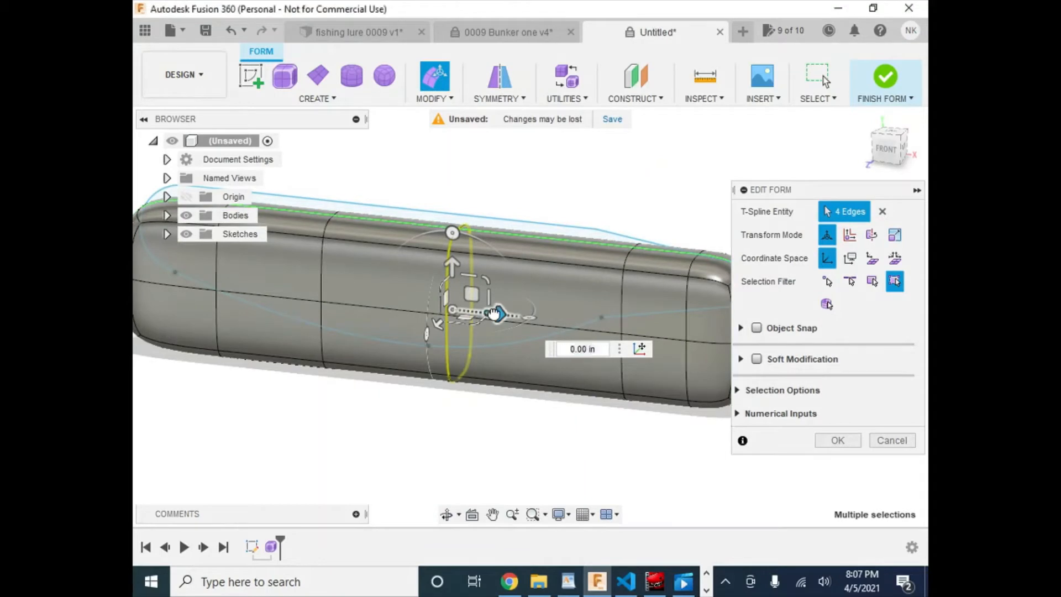
{"action": "left_click_drag", "start_coordinate": [491, 309], "coordinate": [669, 316]}
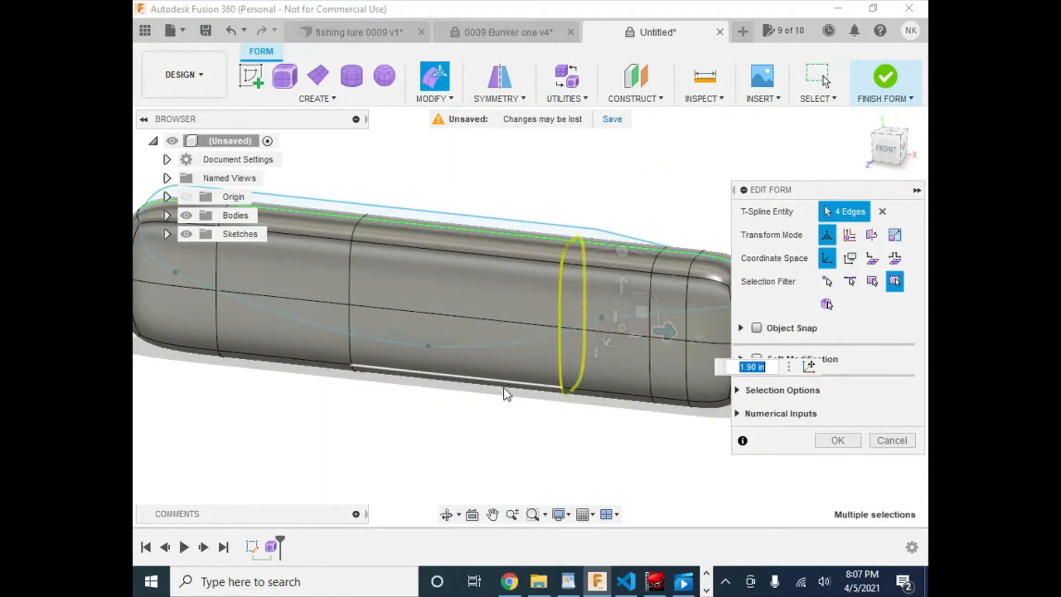
- Nudge the selected middle loop about 0.2 in and another 0.1 in toward the tail, aligning it with the sketch from the front
{"action": "mouse_move", "coordinate": [505, 393]}
{"action": "middle_mouse_down", "text": "shift"}
{"action": "mouse_move", "coordinate": [583, 387]}
{"action": "mouse_move", "coordinate": [521, 355]}
{"action": "mouse_move", "coordinate": [537, 379]}
{"action": "mouse_move", "coordinate": [517, 382]}
{"action": "middle_mouse_up", "text": "shift"}
{"action": "left_click_drag", "start_coordinate": [684, 310], "coordinate": [698, 311]}
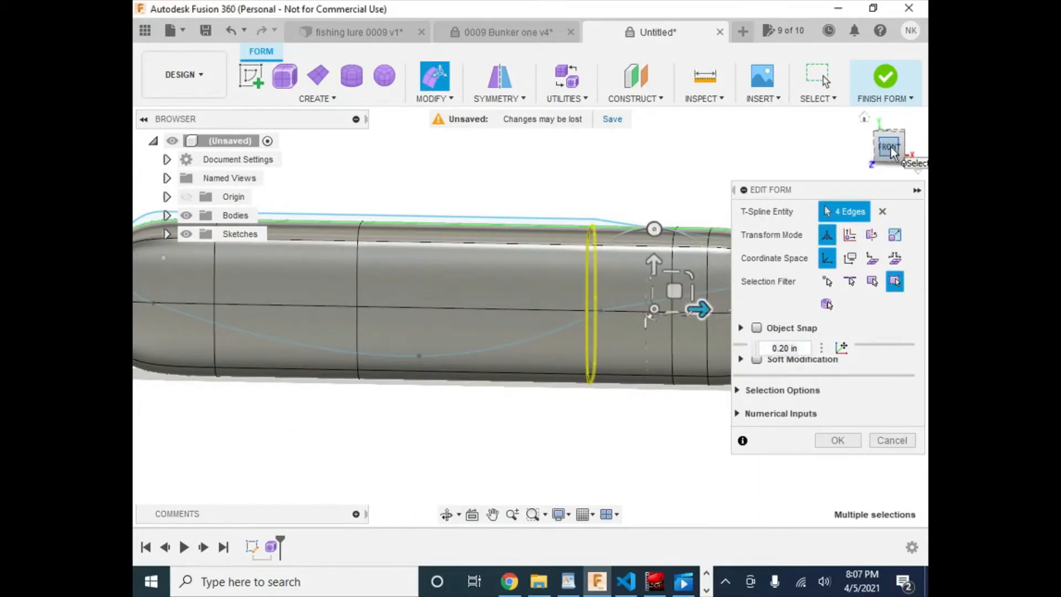
{"action": "left_click", "coordinate": [899, 146]}
{"action": "middle_click_drag", "start_coordinate": [648, 436], "coordinate": [545, 436]}
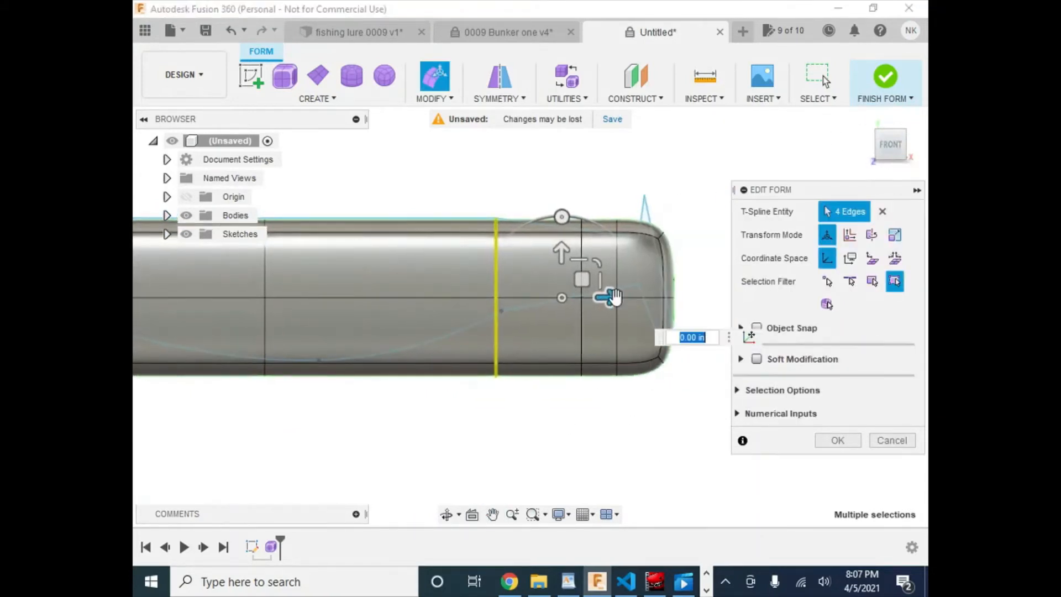
{"action": "left_click_drag", "start_coordinate": [611, 298], "coordinate": [618, 297]}
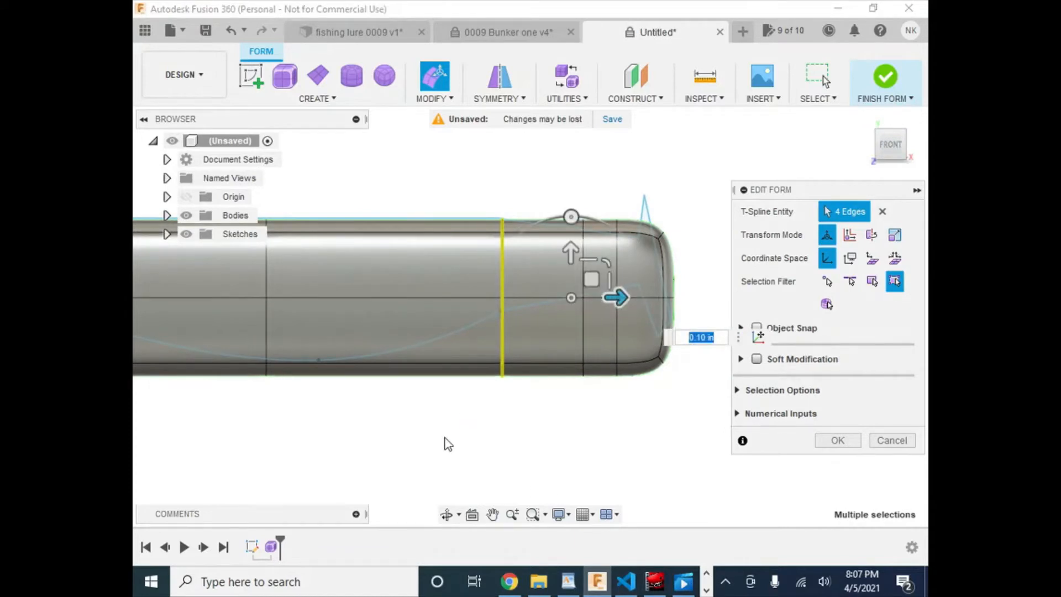
- Select the four edges of the second cross-section loop from the head and move them about 0.8 in toward the tail
{"action": "middle_click_drag", "start_coordinate": [446, 441], "coordinate": [565, 449]}
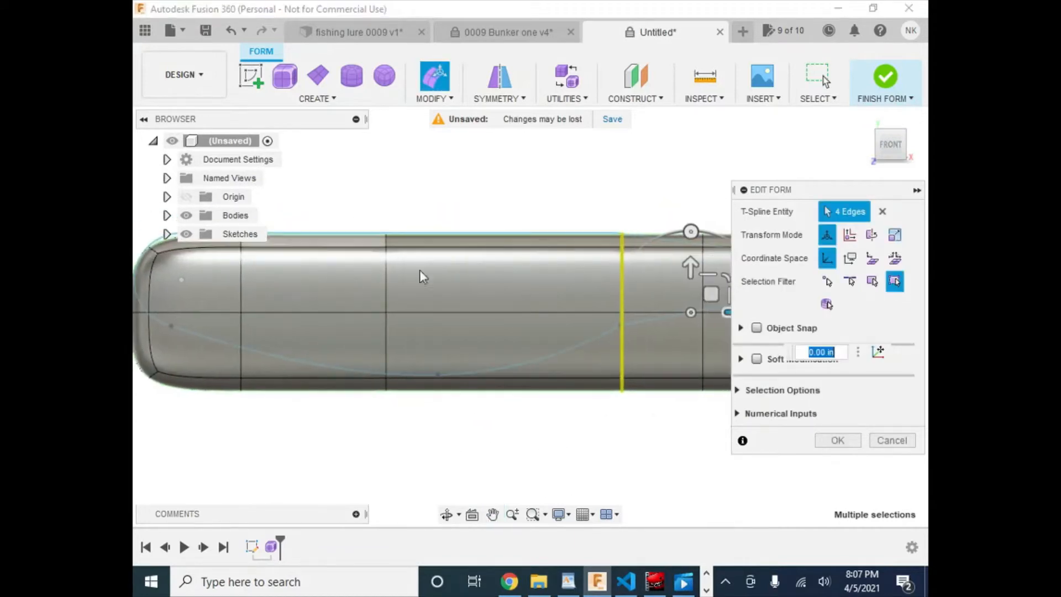
{"action": "left_click", "coordinate": [386, 247]}
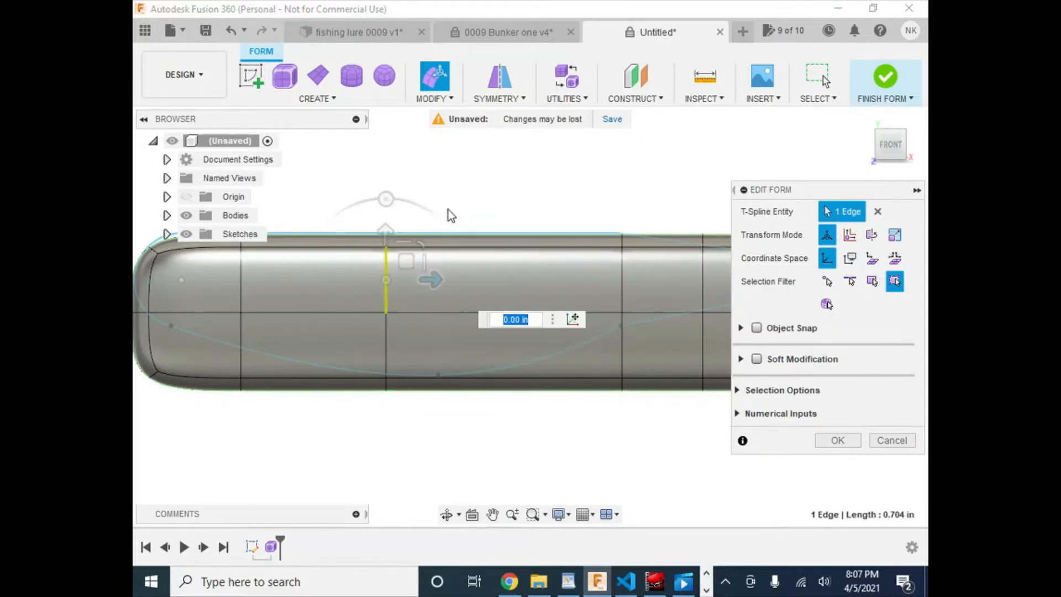
{"action": "middle_click_drag", "start_coordinate": [449, 210], "coordinate": [431, 252], "text": "shift"}
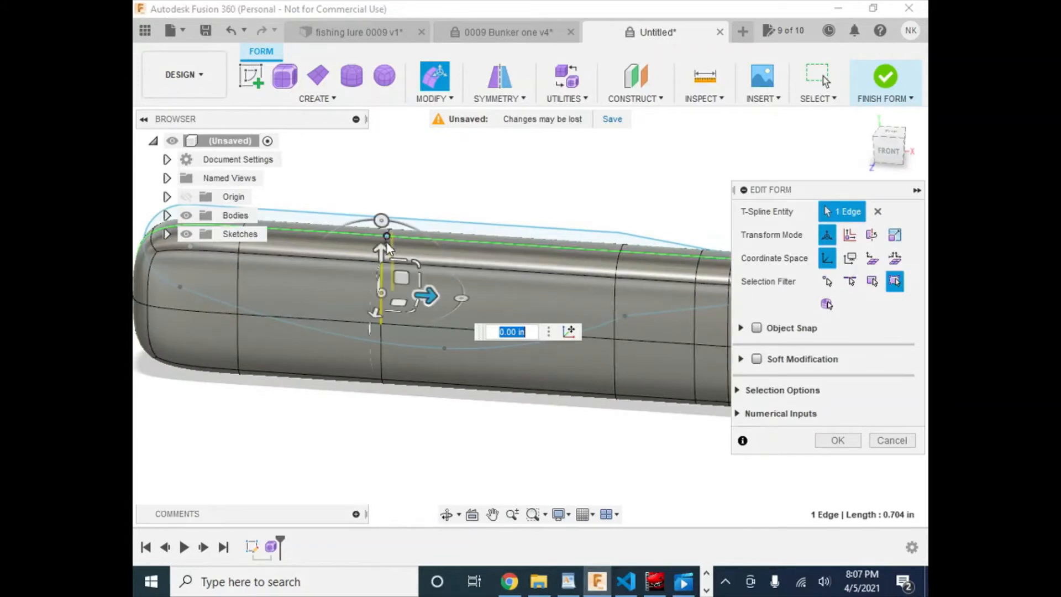
{"action": "left_click", "coordinate": [457, 182]}
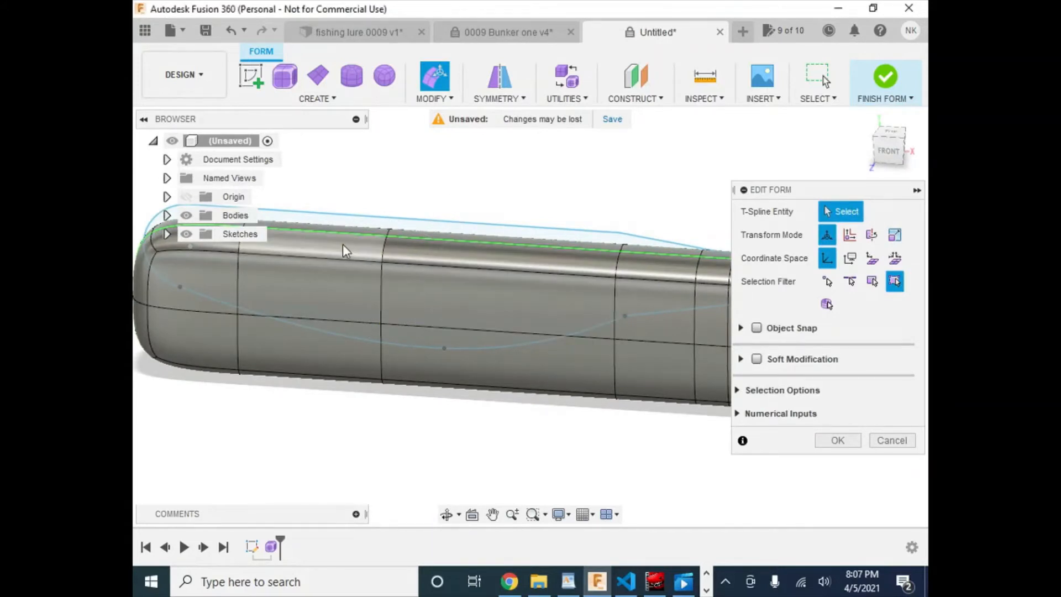
{"action": "left_click", "coordinate": [386, 248]}
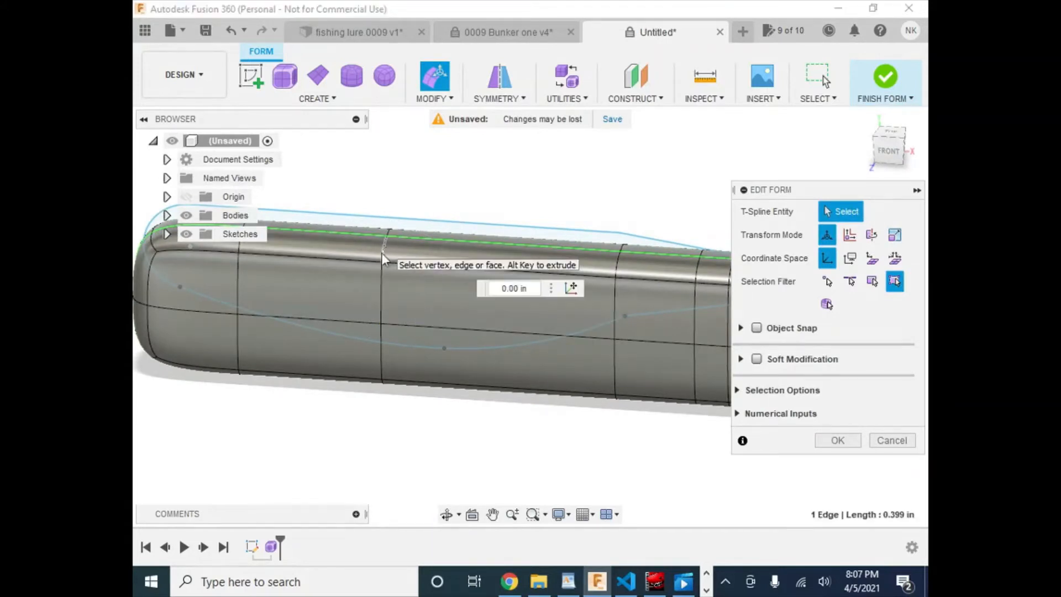
{"action": "left_click", "coordinate": [383, 290], "text": "shift"}
{"action": "left_click", "coordinate": [384, 346], "text": "shift"}
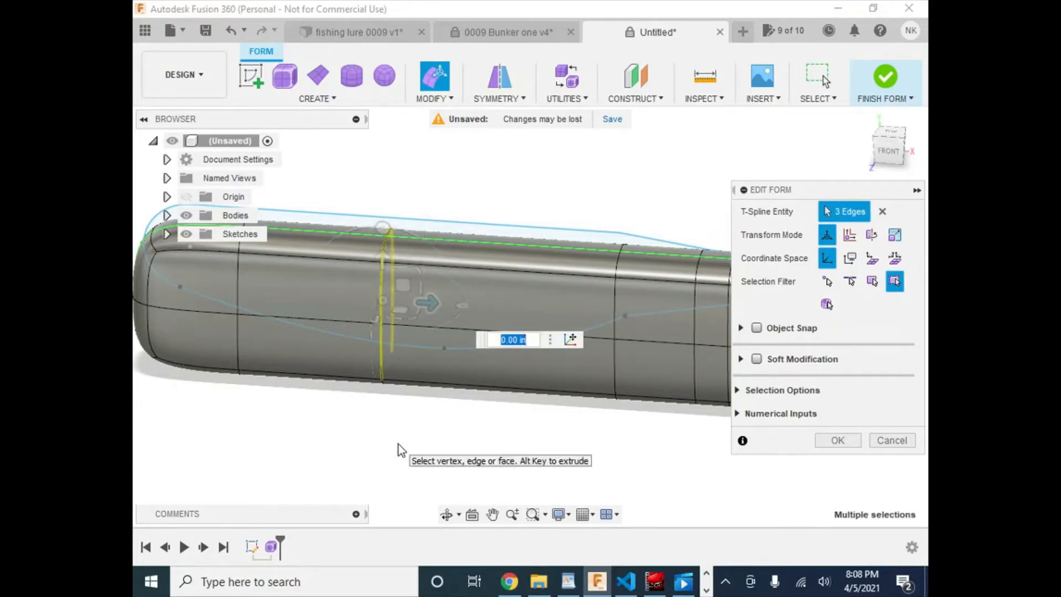
{"action": "mouse_move", "coordinate": [399, 444]}
{"action": "middle_mouse_down", "text": "shift"}
{"action": "mouse_move", "coordinate": [400, 426]}
{"action": "mouse_move", "coordinate": [420, 445]}
{"action": "mouse_move", "coordinate": [409, 452]}
{"action": "middle_mouse_up", "text": "shift"}
{"action": "left_click", "coordinate": [384, 384], "text": "shift"}
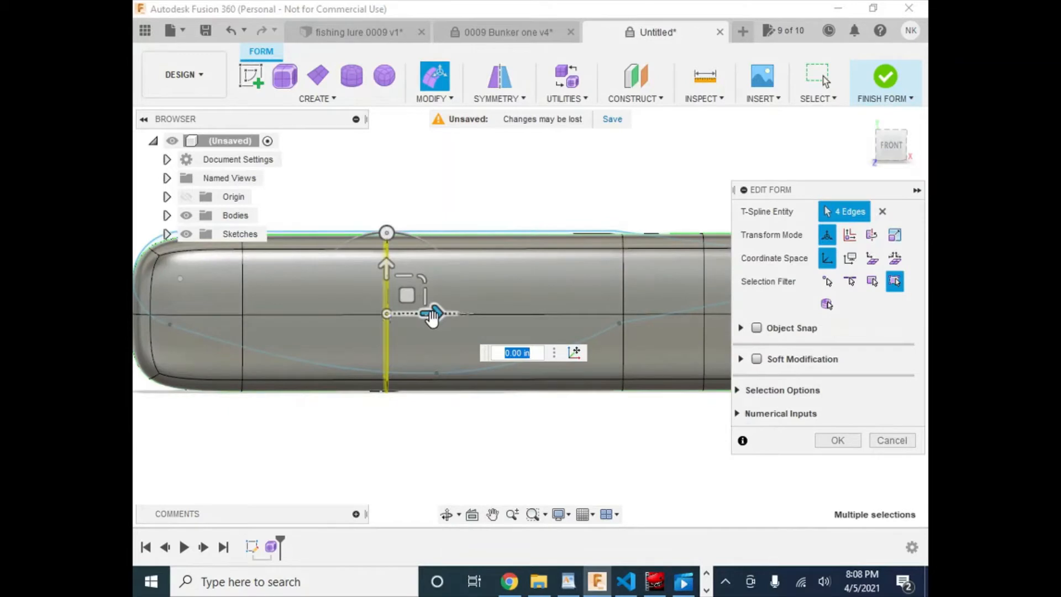
{"action": "left_click_drag", "start_coordinate": [432, 317], "coordinate": [510, 324]}
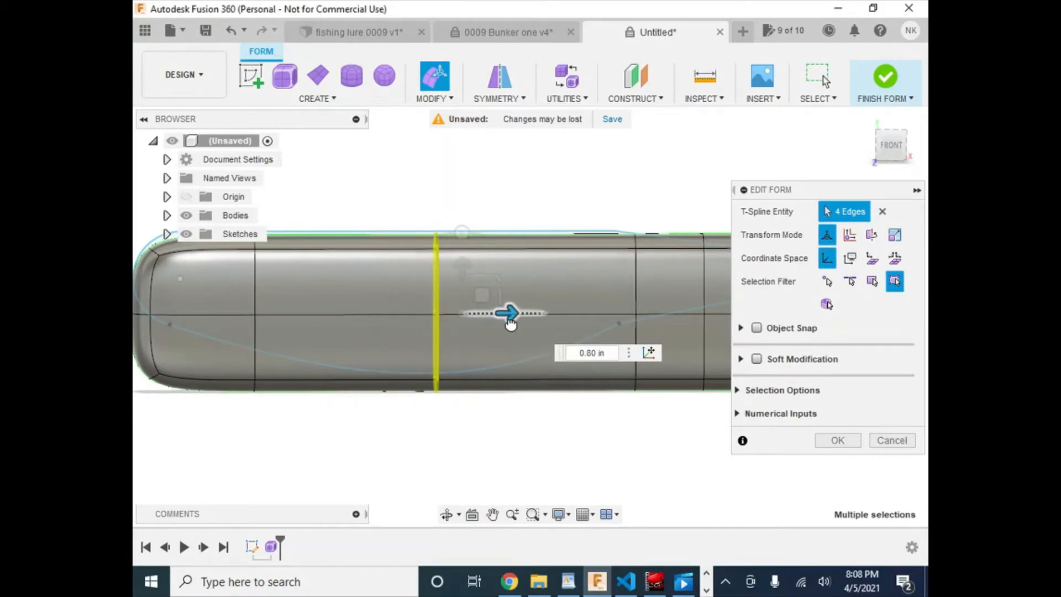
{"action": "middle_click_drag", "start_coordinate": [552, 481], "coordinate": [539, 474], "text": "shift"}
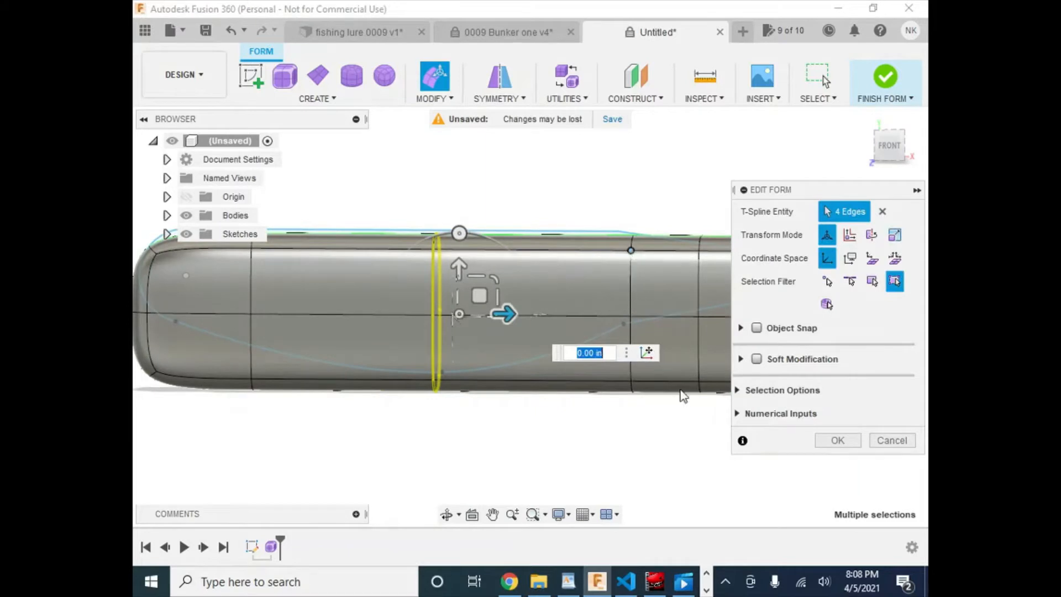
- Select the four edges of the loop nearest the head, move them about 1.1 in toward the nose, and clear the selection
{"action": "middle_click_drag", "start_coordinate": [351, 458], "coordinate": [553, 469], "text": "shift"}
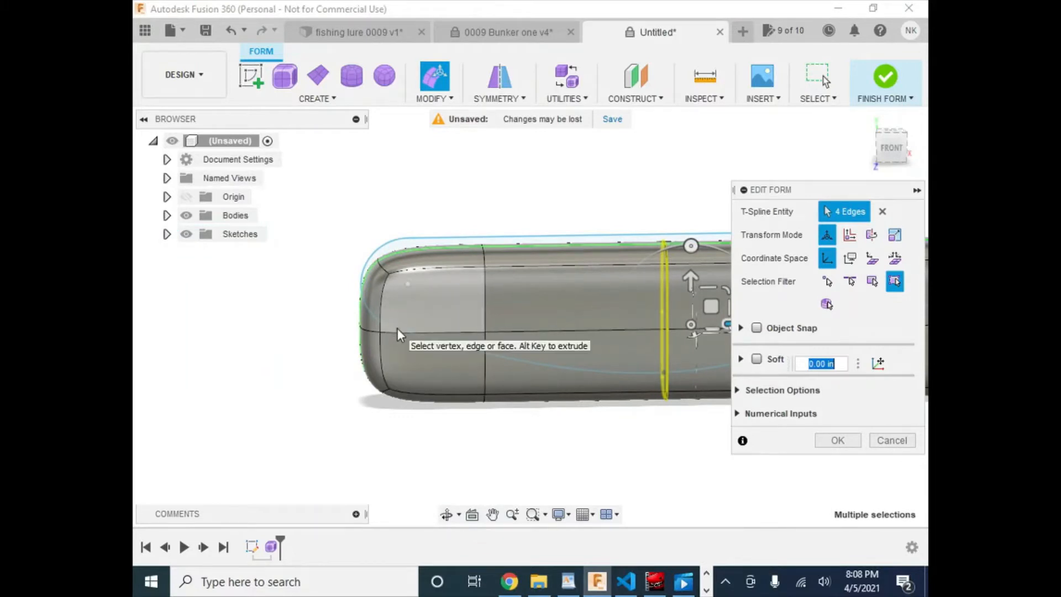
{"action": "middle_click_drag", "start_coordinate": [410, 426], "coordinate": [499, 472], "text": "shift"}
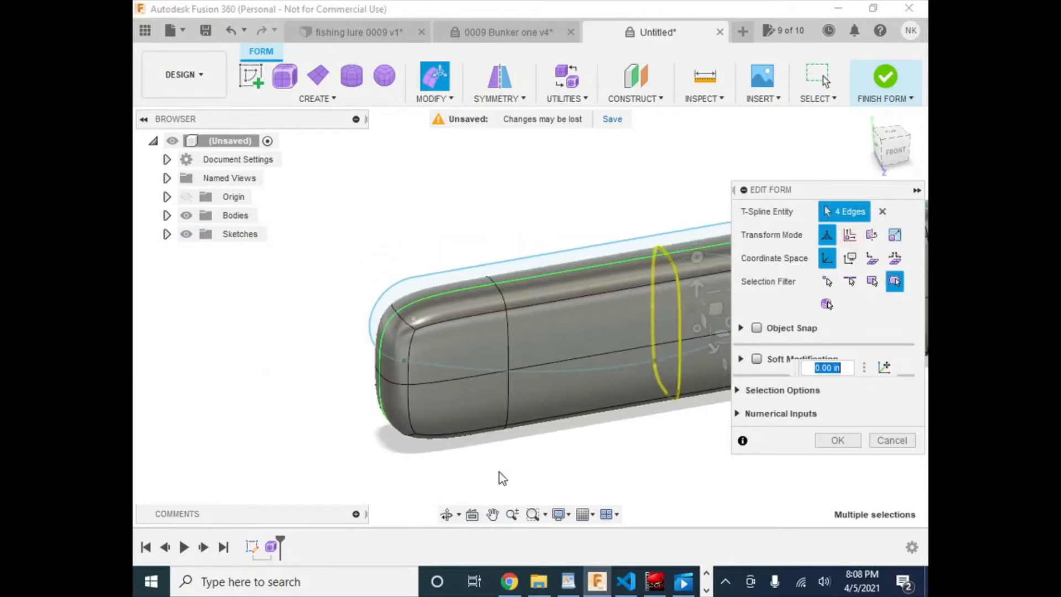
{"action": "left_click", "coordinate": [500, 297]}
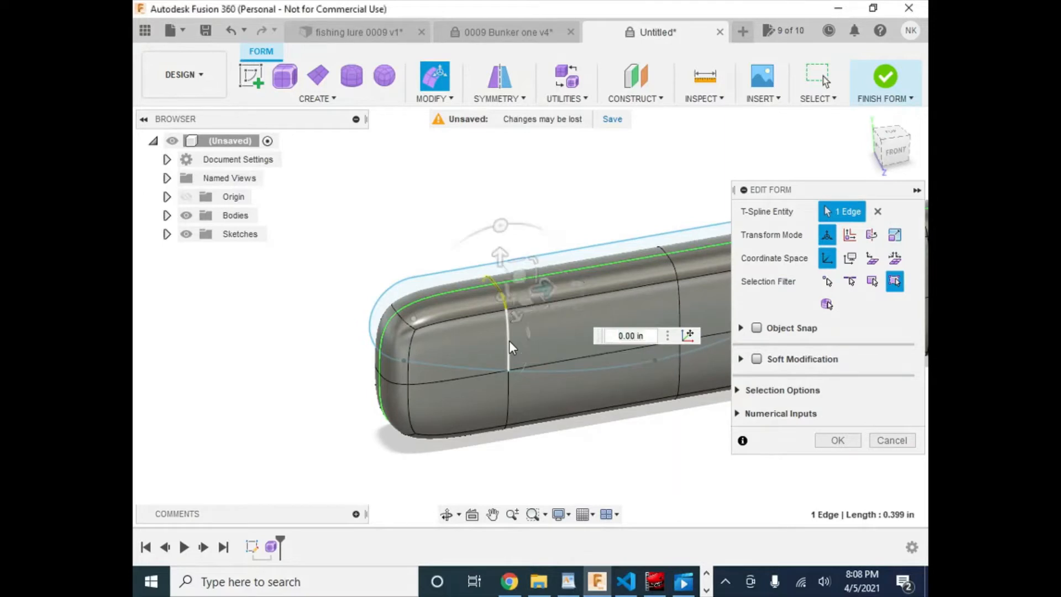
{"action": "left_click", "coordinate": [512, 409], "text": "shift"}
{"action": "left_click", "coordinate": [508, 409], "text": "shift"}
{"action": "middle_click_drag", "start_coordinate": [514, 446], "coordinate": [512, 359], "text": "shift"}
{"action": "left_click", "coordinate": [496, 334], "text": "shift"}
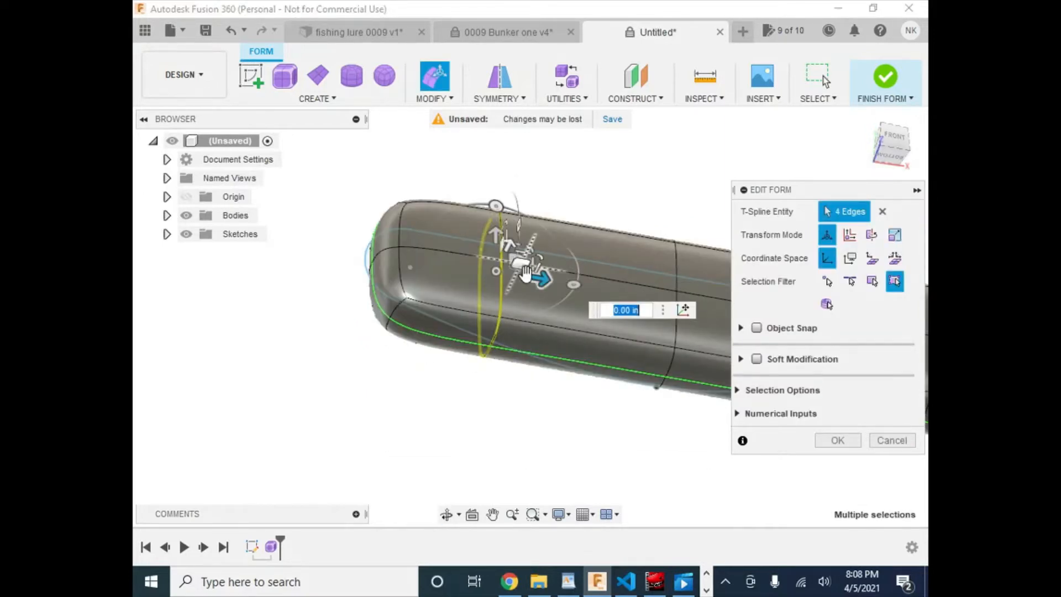
{"action": "left_click_drag", "start_coordinate": [541, 282], "coordinate": [441, 278]}
{"action": "left_click", "coordinate": [894, 134]}
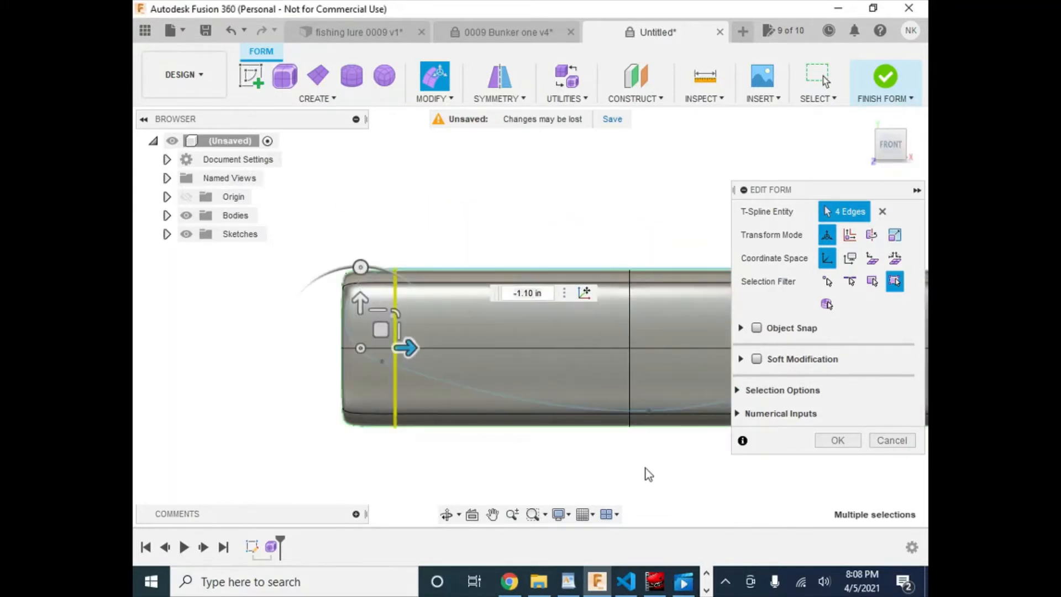
{"action": "middle_click_drag", "start_coordinate": [649, 474], "coordinate": [386, 450]}
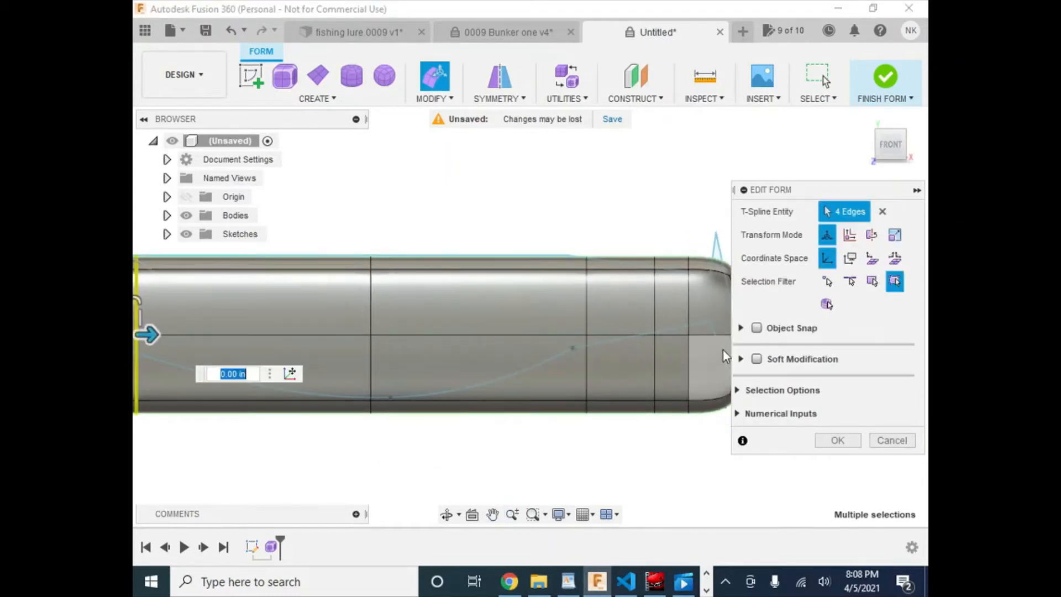
{"action": "middle_click_drag", "start_coordinate": [334, 432], "coordinate": [442, 412]}
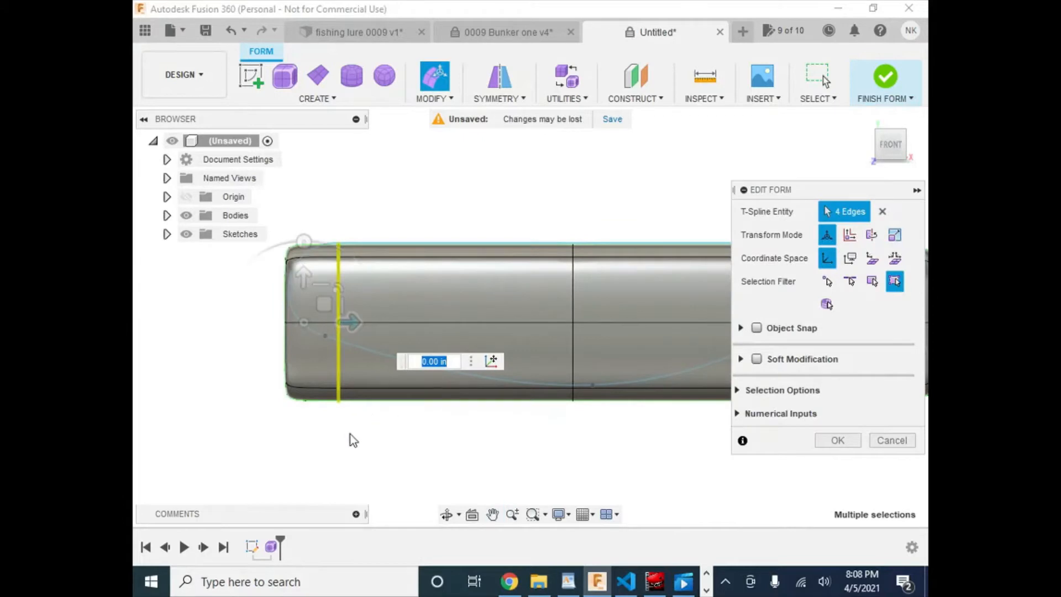
{"action": "left_click", "coordinate": [370, 441]}
- Move the bottom edge of the nose end face up about 0.9 in
{"action": "middle_click_drag", "start_coordinate": [339, 467], "coordinate": [396, 441], "text": "shift"}
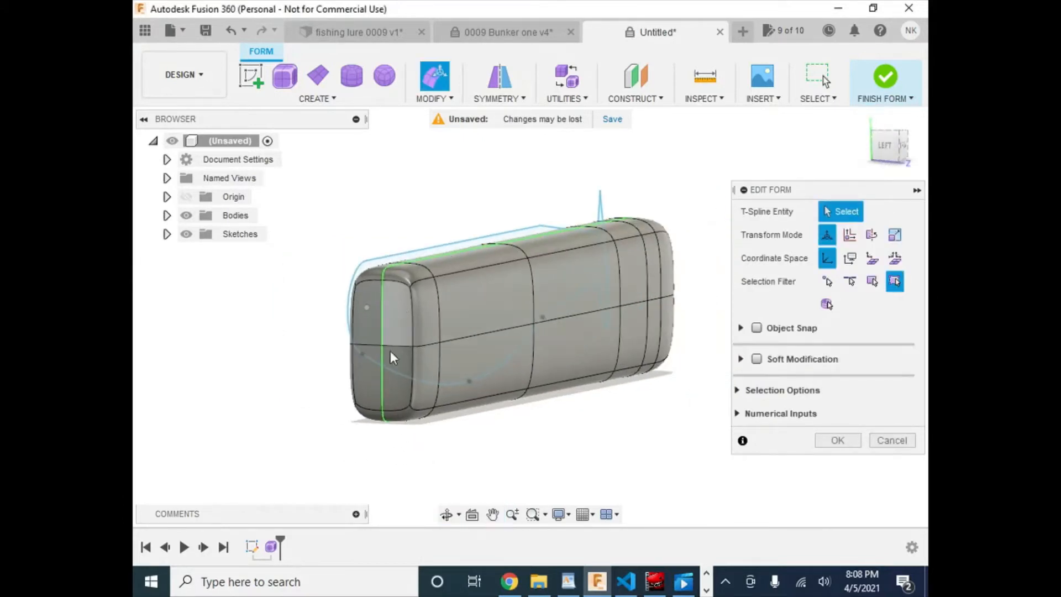
{"action": "left_click", "coordinate": [398, 415]}
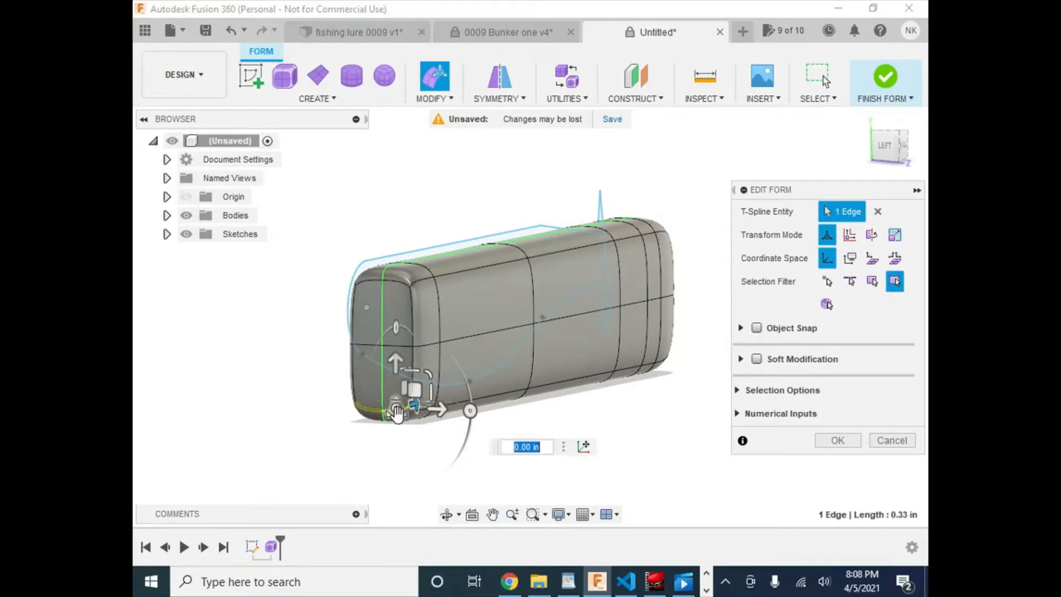
{"action": "left_click_drag", "start_coordinate": [396, 362], "coordinate": [403, 278]}
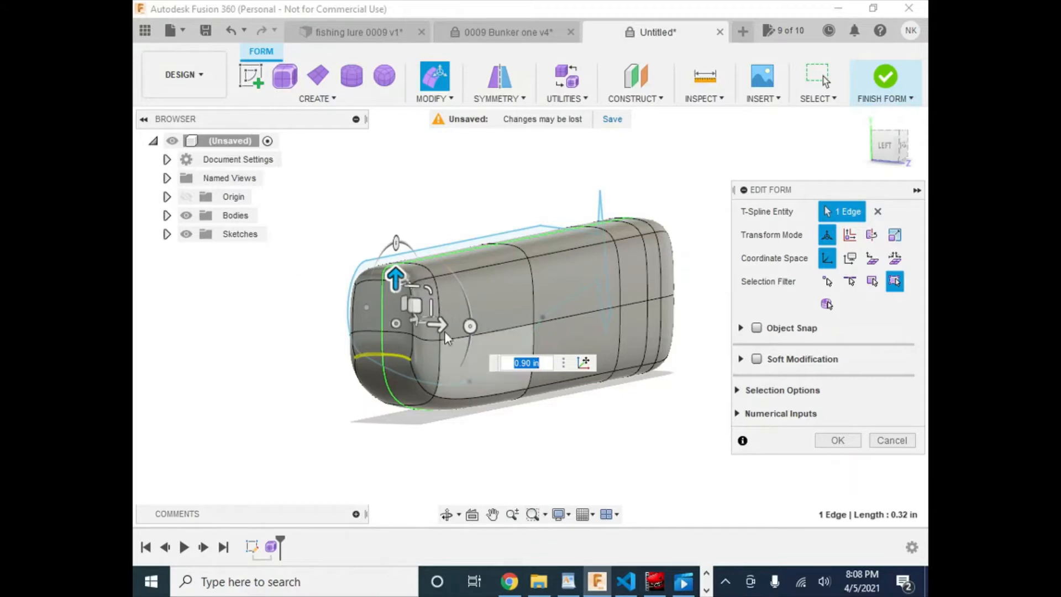
- Move the bottom edge of the cross-section loop nearest the head up about 0.5 in toward the belly curve
{"action": "middle_click_drag", "start_coordinate": [632, 454], "coordinate": [571, 441], "text": "shift"}
{"action": "middle_click_drag", "start_coordinate": [500, 445], "coordinate": [405, 429], "text": "shift"}
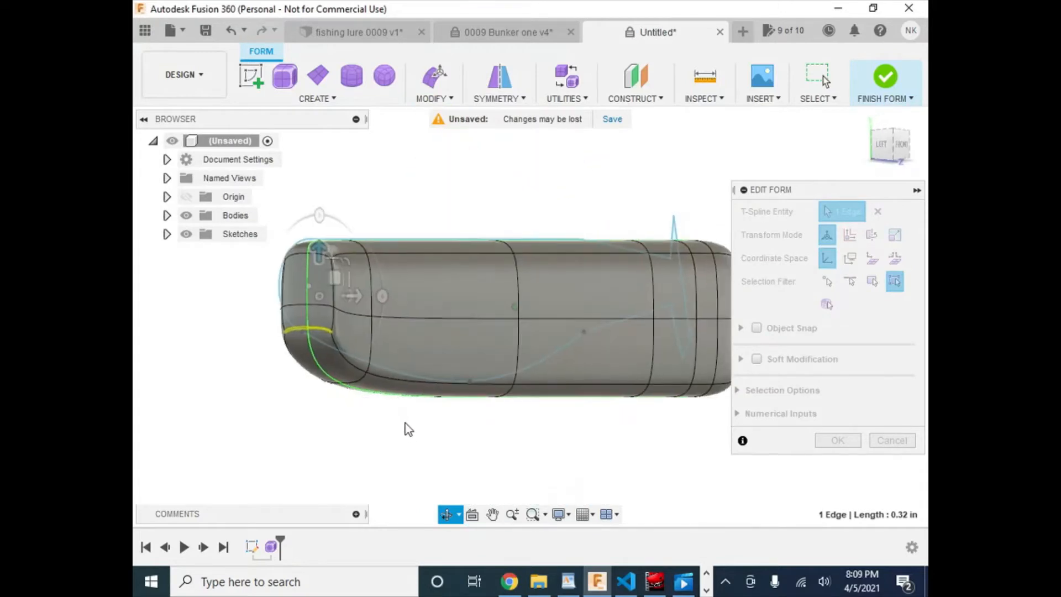
{"action": "left_click", "coordinate": [365, 384]}
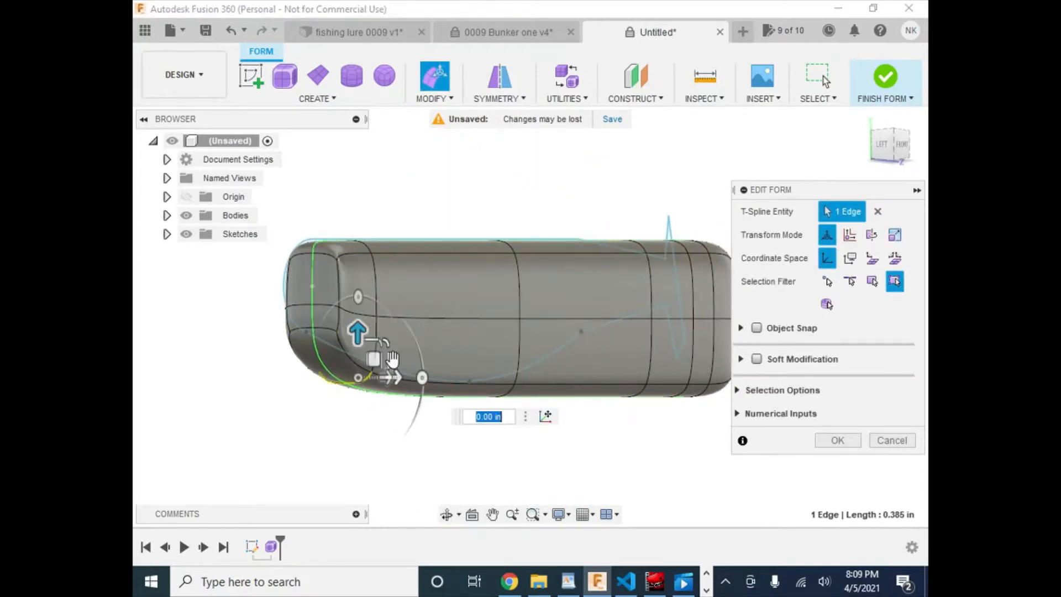
{"action": "left_click_drag", "start_coordinate": [362, 330], "coordinate": [370, 283]}
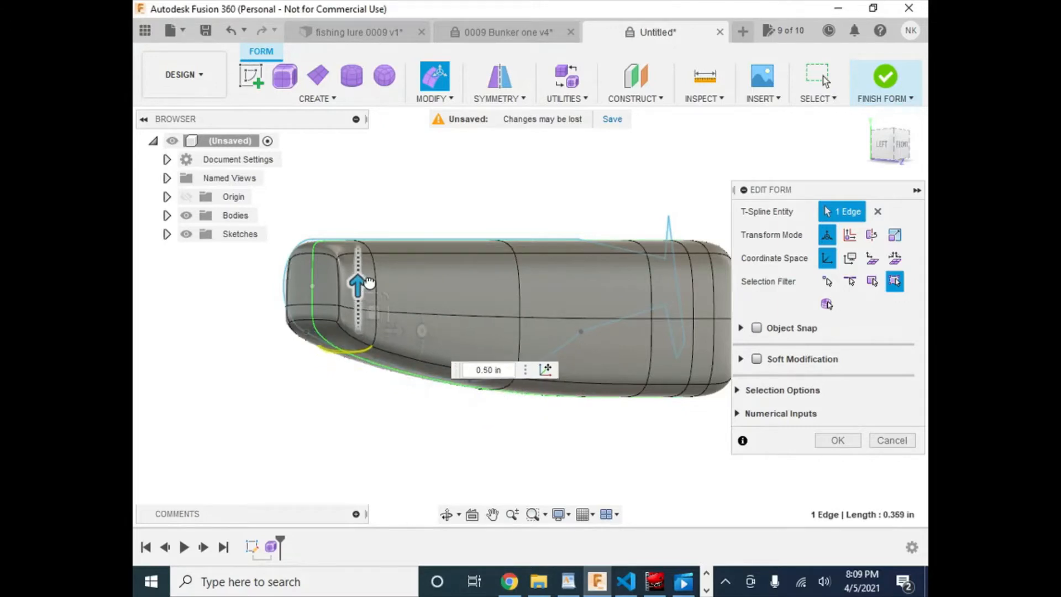
- Raise the bottom edge of the third cross-section loop from the tail by about 0.9 in
{"action": "middle_click_drag", "start_coordinate": [655, 433], "coordinate": [635, 360], "text": "shift"}
{"action": "left_click", "coordinate": [626, 336]}
{"action": "left_click_drag", "start_coordinate": [626, 285], "coordinate": [619, 206]}
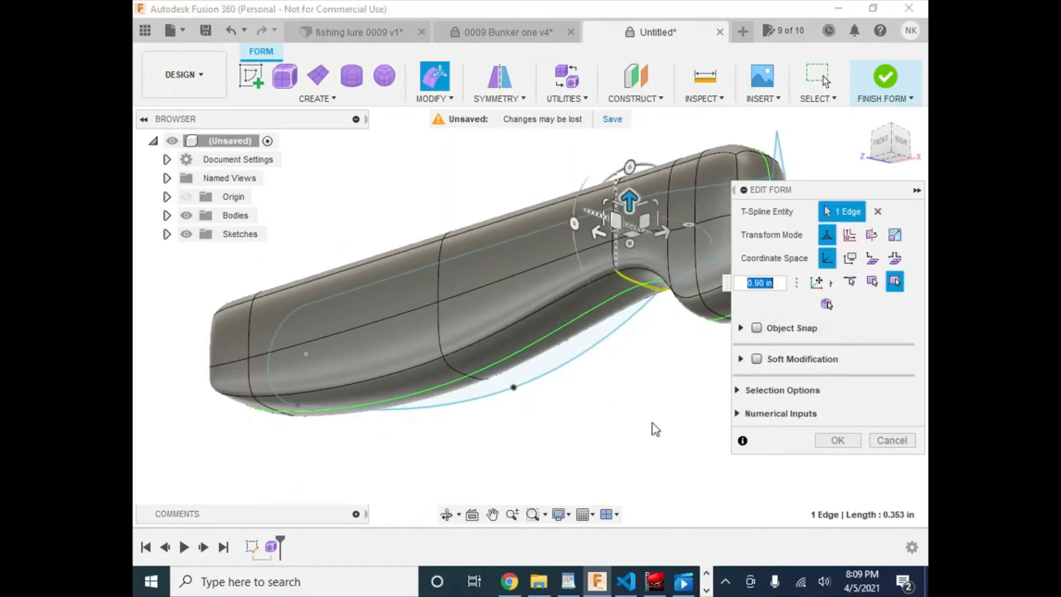
- Lower the bottom edge of the second loop from the head about 0.3 in to follow the sketched belly curve
{"action": "middle_click_drag", "start_coordinate": [654, 429], "coordinate": [675, 433], "text": "shift"}
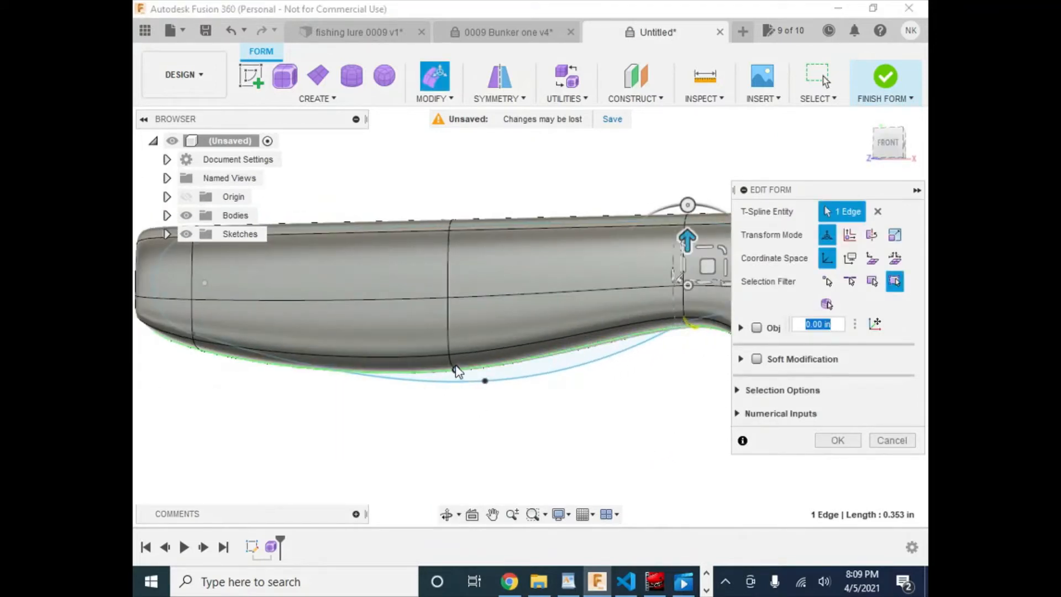
{"action": "middle_click_drag", "start_coordinate": [511, 434], "coordinate": [495, 382], "text": "shift"}
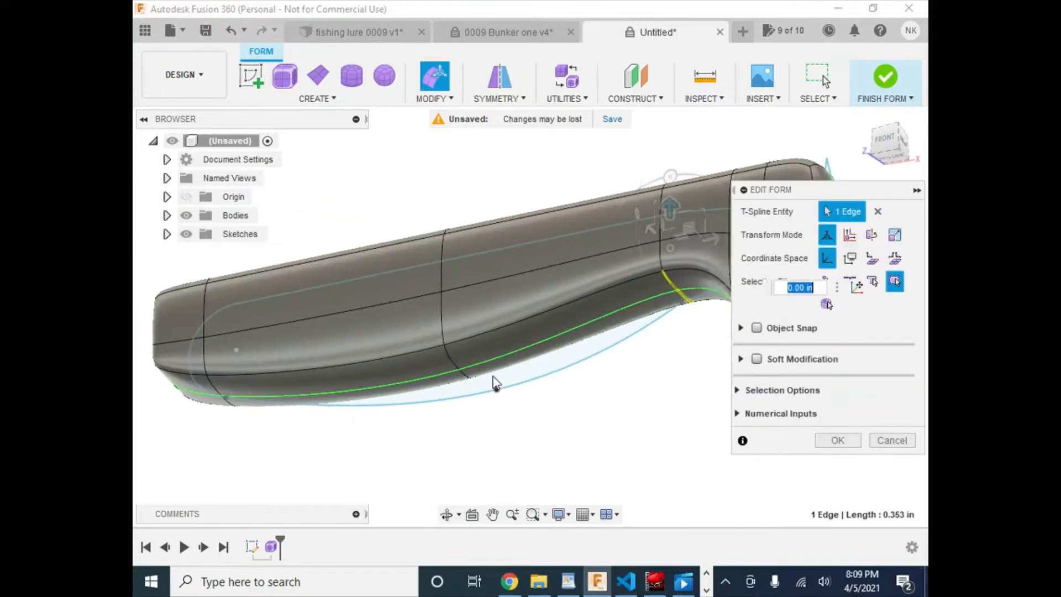
{"action": "left_click", "coordinate": [445, 363]}
{"action": "left_click_drag", "start_coordinate": [450, 316], "coordinate": [451, 344]}
{"action": "left_click", "coordinate": [884, 141]}
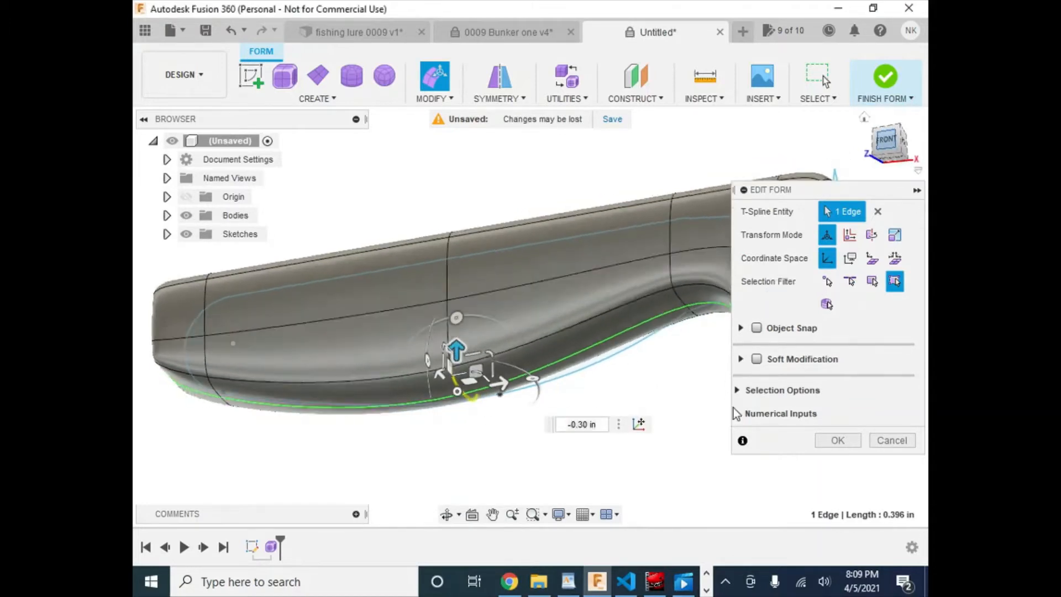
{"action": "middle_click_drag", "start_coordinate": [644, 459], "coordinate": [672, 413]}
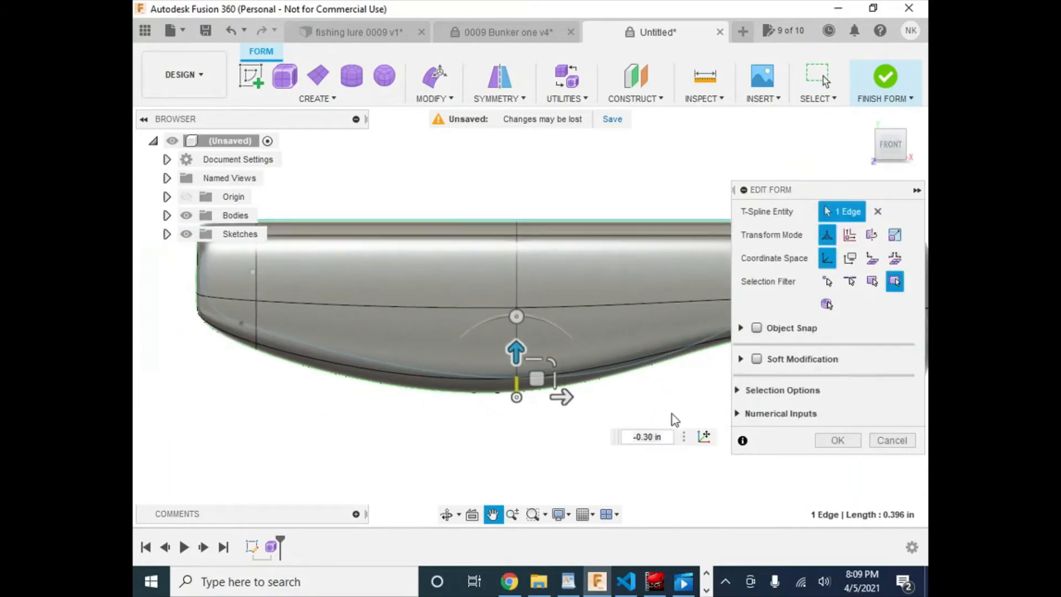
{"action": "middle_click_drag", "start_coordinate": [315, 420], "coordinate": [338, 387], "text": "shift"}
{"action": "left_click", "coordinate": [286, 293]}
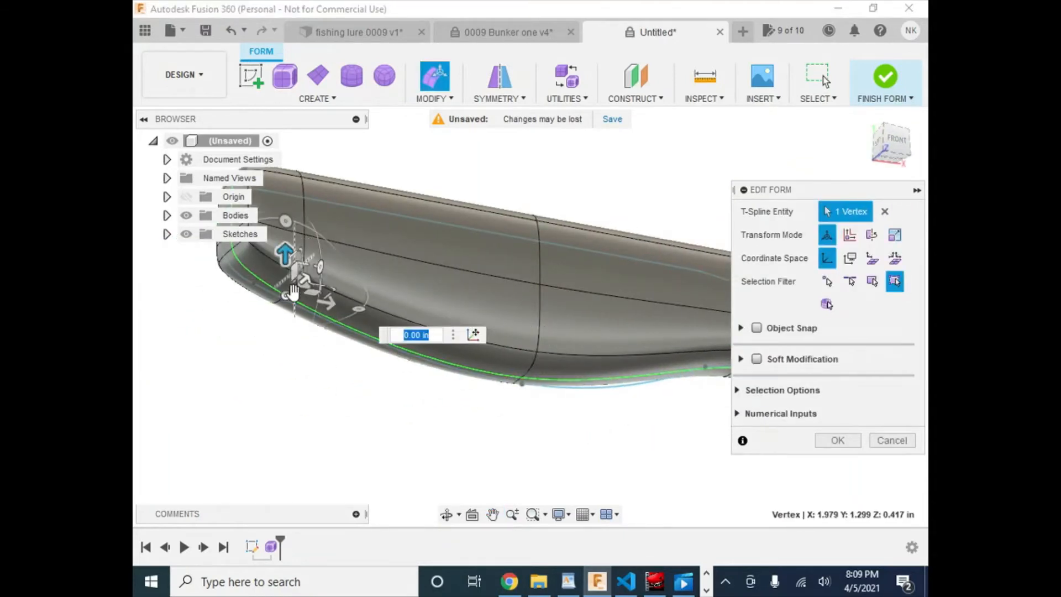
{"action": "left_click", "coordinate": [412, 156]}
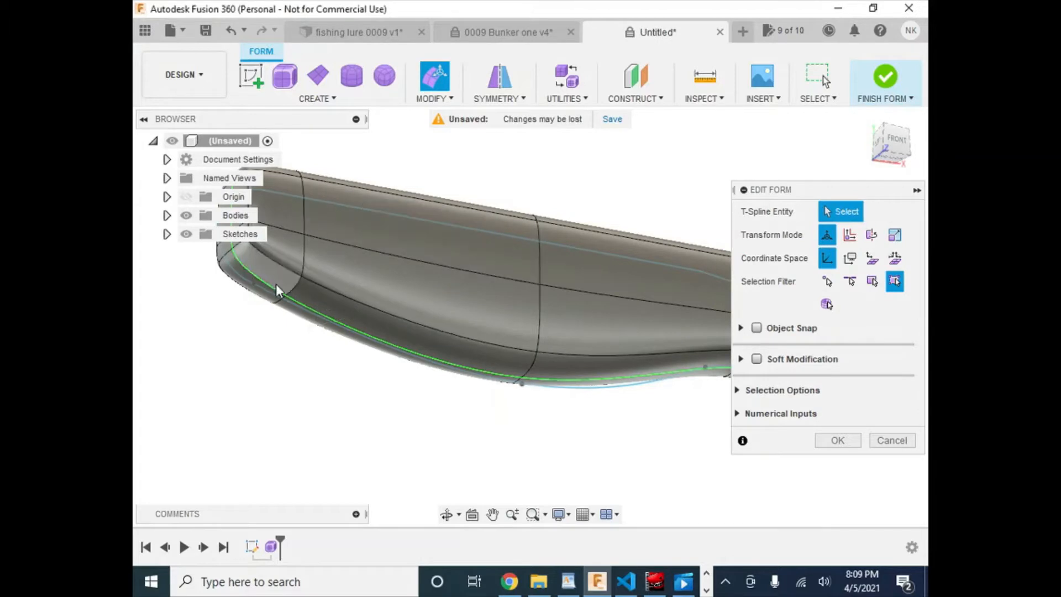
- Raise the bottom edge of the cross-section loop nearest the head slightly further toward the sketched belly curve
{"action": "left_click", "coordinate": [293, 290]}
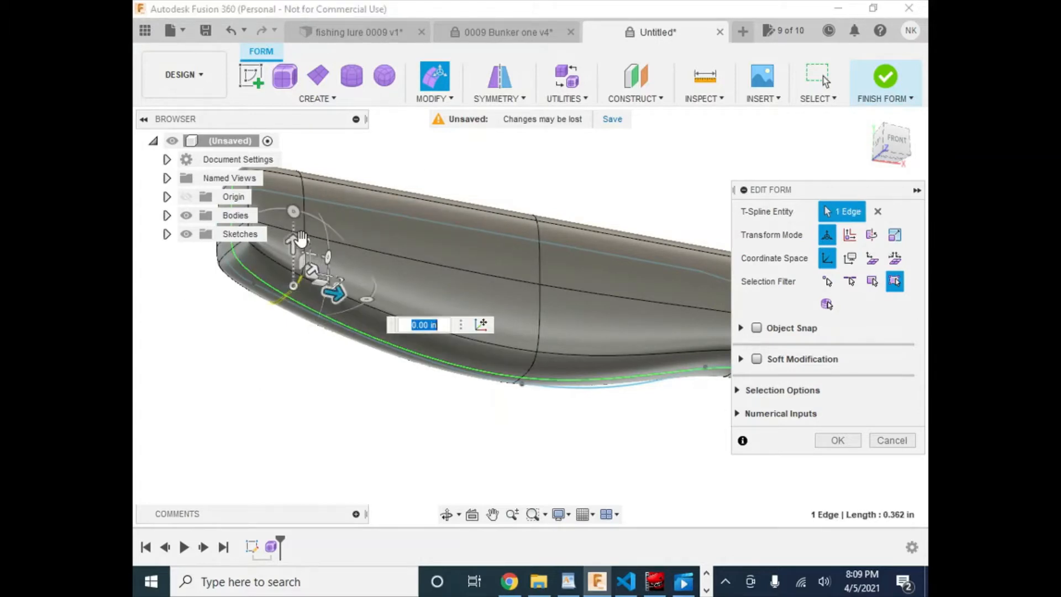
{"action": "left_click_drag", "start_coordinate": [290, 241], "coordinate": [293, 224]}
- Lower the top edges of the two cross-section loops nearest the tail end by about 0.20 in each
{"action": "middle_click_drag", "start_coordinate": [597, 398], "coordinate": [414, 421], "text": "shift"}
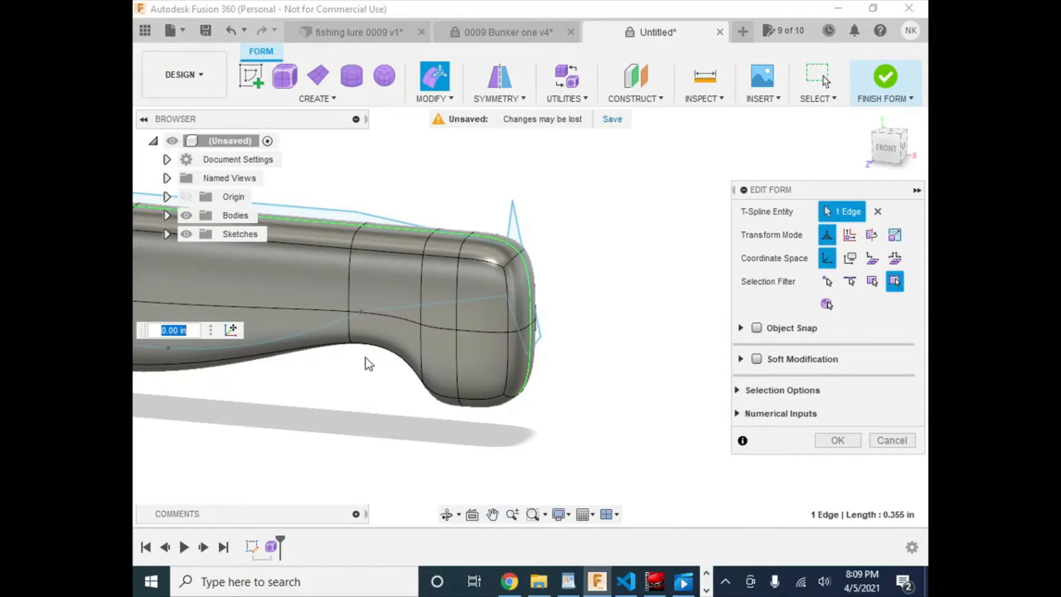
{"action": "mouse_move", "coordinate": [260, 460]}
{"action": "middle_mouse_down", "text": "shift"}
{"action": "mouse_move", "coordinate": [317, 450]}
{"action": "mouse_move", "coordinate": [291, 403]}
{"action": "mouse_move", "coordinate": [308, 437]}
{"action": "mouse_move", "coordinate": [270, 464]}
{"action": "middle_mouse_up", "text": "shift"}
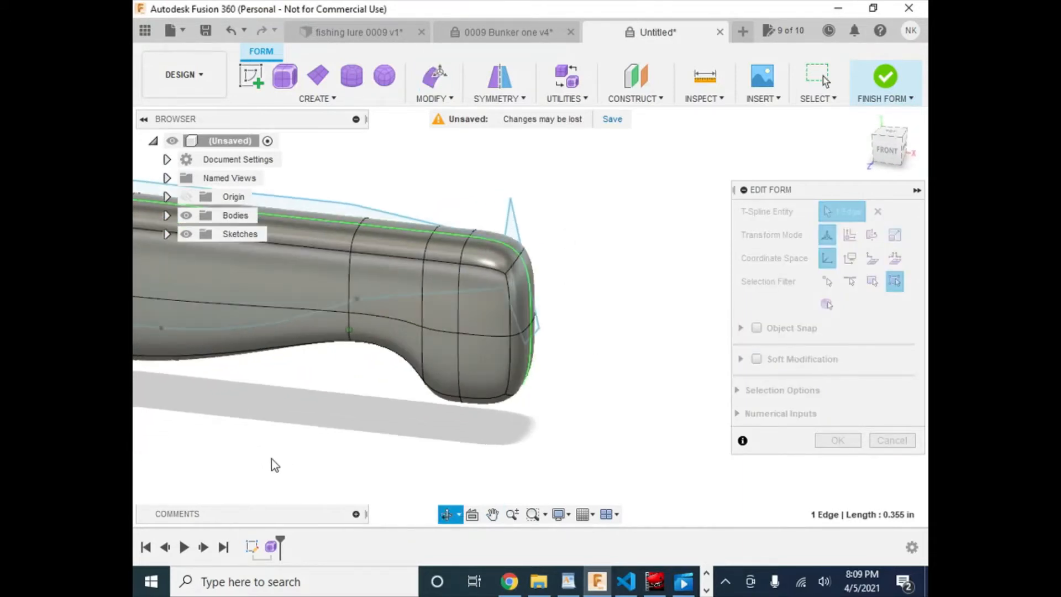
{"action": "left_click", "coordinate": [427, 254]}
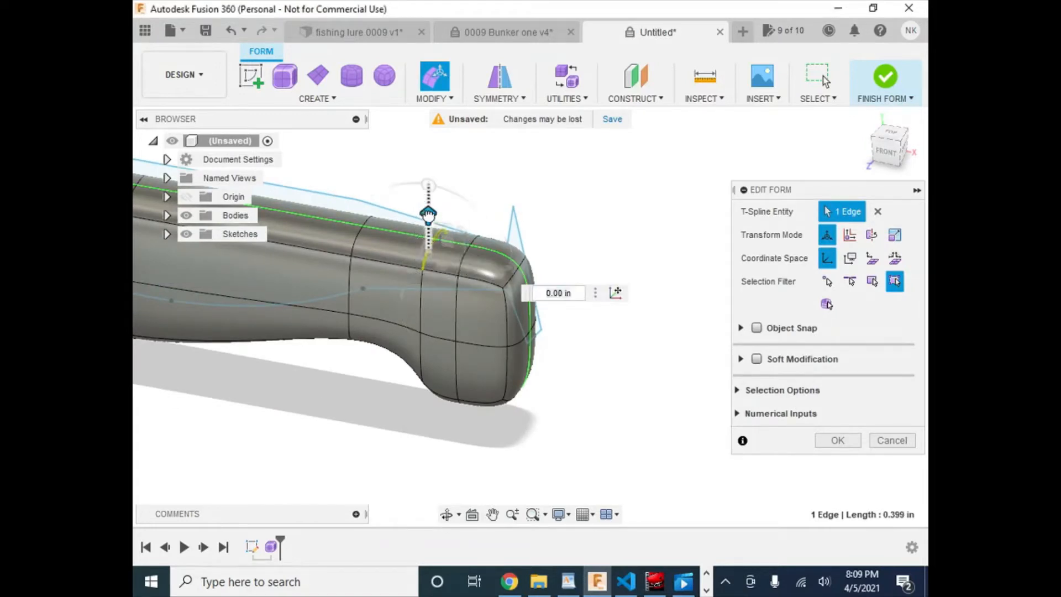
{"action": "left_click_drag", "start_coordinate": [425, 211], "coordinate": [504, 268]}
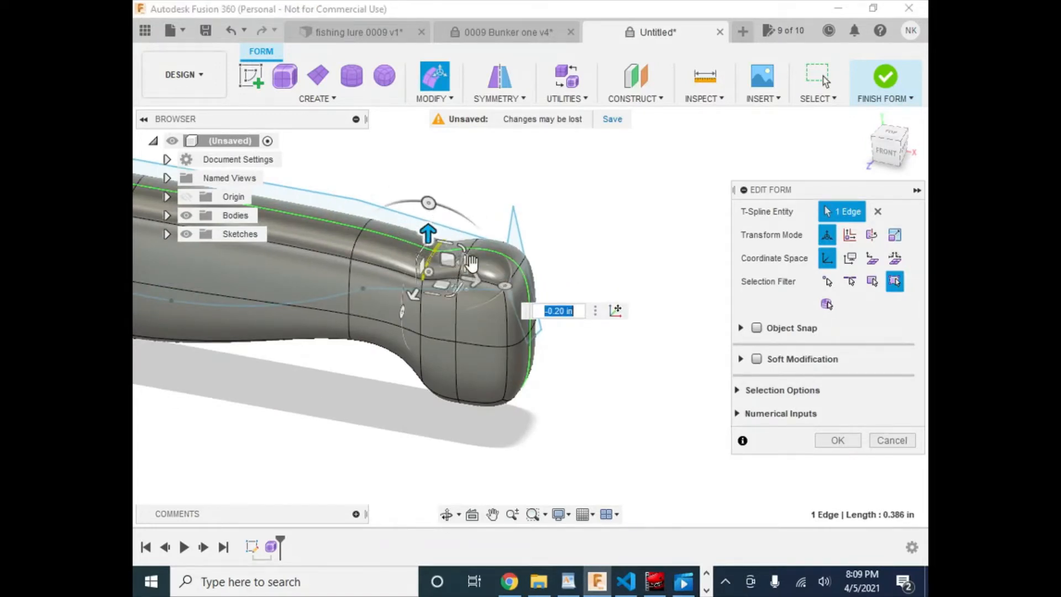
{"action": "left_click", "coordinate": [688, 367]}
{"action": "left_click", "coordinate": [462, 266]}
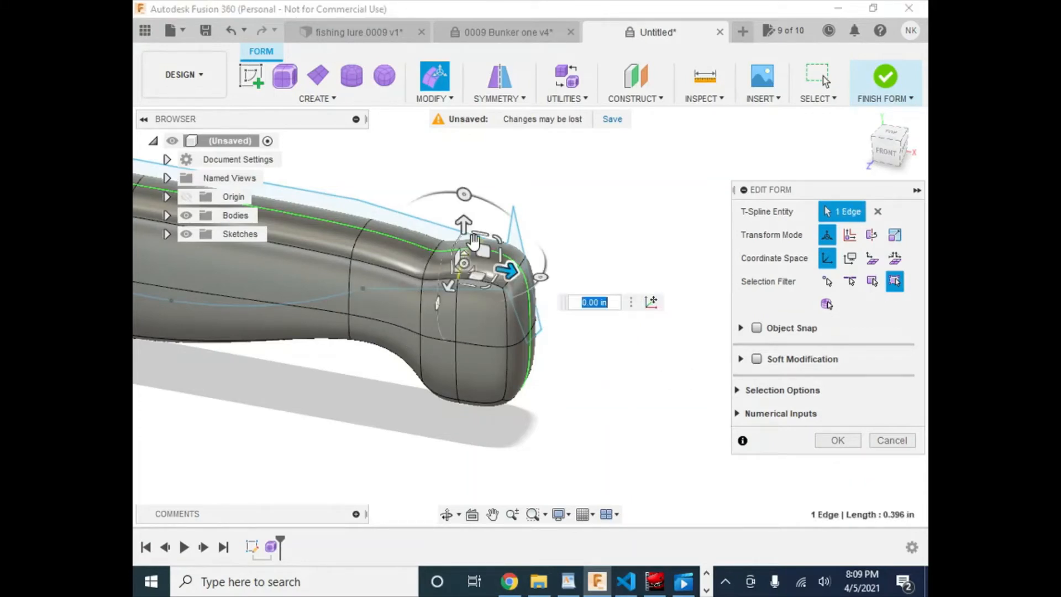
{"action": "mouse_move", "coordinate": [464, 223]}
{"action": "left_mouse_down"}
{"action": "mouse_move", "coordinate": [463, 263]}
{"action": "mouse_move", "coordinate": [462, 242]}
{"action": "left_mouse_up"}
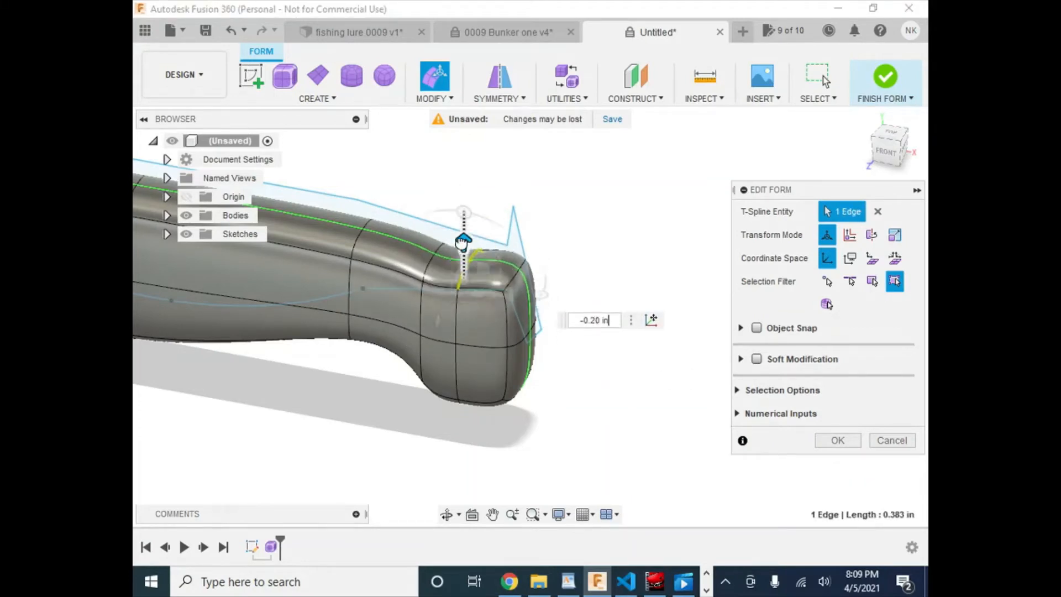
{"action": "left_click", "coordinate": [648, 440]}
- Raise the top edge of the tail end face to form the upper tip of the tail fin
{"action": "left_click", "coordinate": [513, 281]}
{"action": "left_click_drag", "start_coordinate": [511, 240], "coordinate": [484, 190]}
{"action": "left_click", "coordinate": [604, 444]}
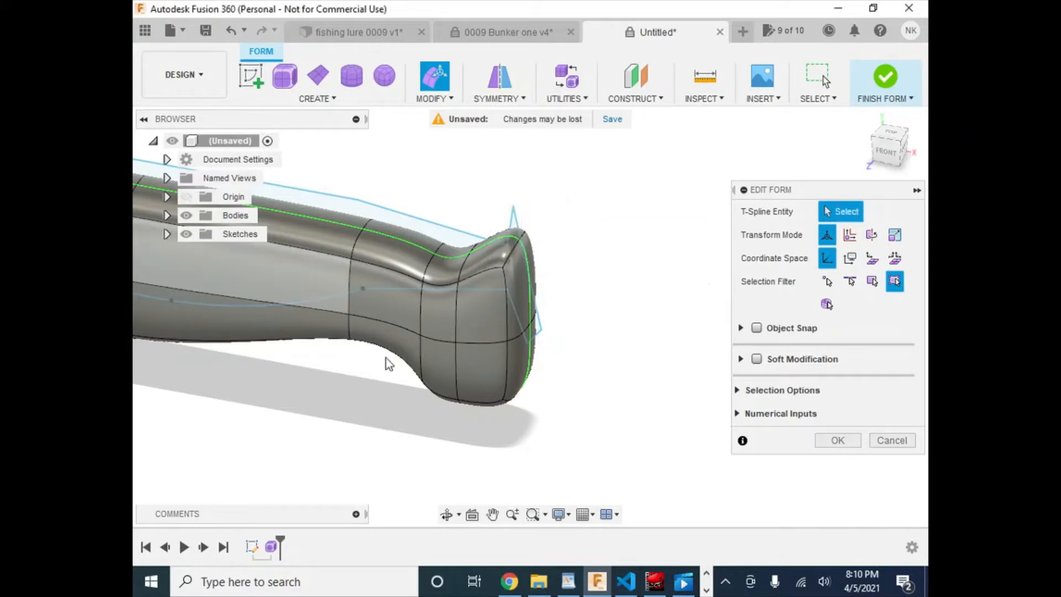
- Move the top center vertex of the tail end inward along the body toward the sketched fin tip
{"action": "mouse_move", "coordinate": [471, 453]}
{"action": "middle_mouse_down", "text": "shift"}
{"action": "mouse_move", "coordinate": [481, 431]}
{"action": "mouse_move", "coordinate": [457, 443]}
{"action": "mouse_move", "coordinate": [515, 448]}
{"action": "mouse_move", "coordinate": [486, 445]}
{"action": "middle_mouse_up", "text": "shift"}
{"action": "left_click", "coordinate": [511, 242]}
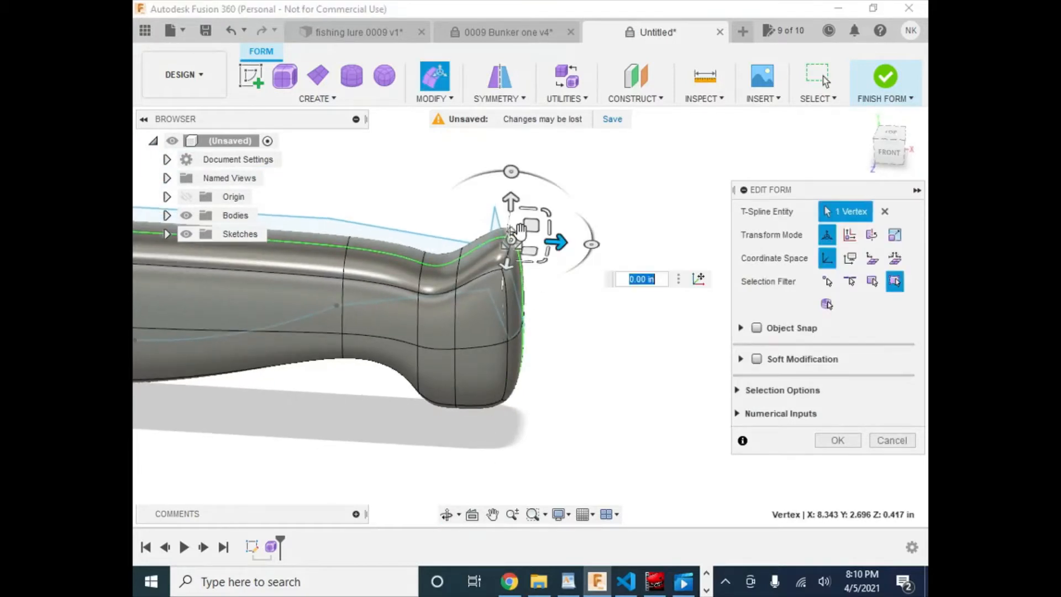
{"action": "left_click_drag", "start_coordinate": [561, 242], "coordinate": [529, 238]}
{"action": "left_click", "coordinate": [578, 448]}
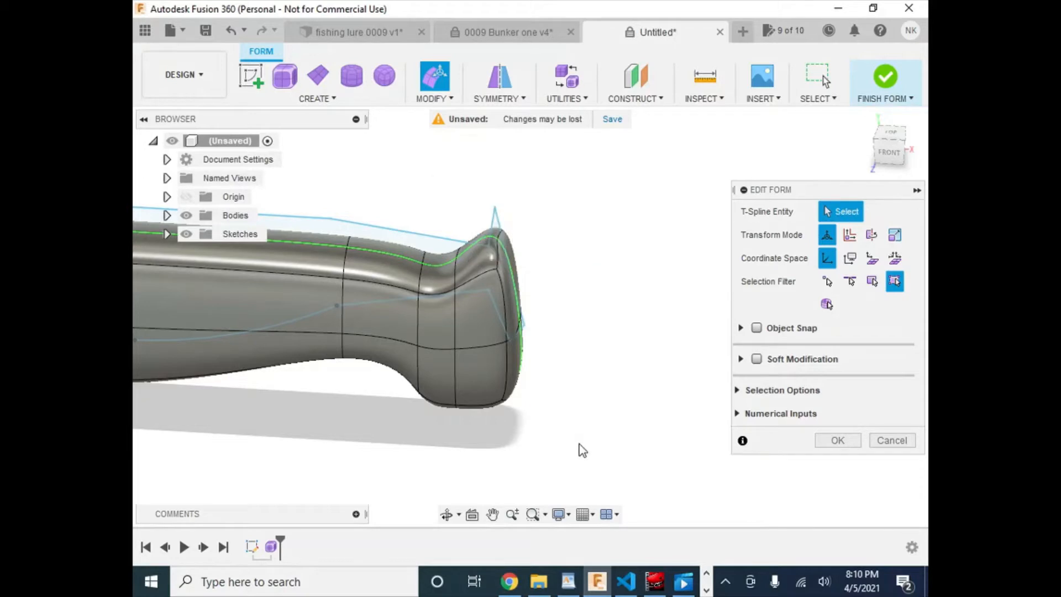
- Raise the bottom edge of the second cross-section loop from the tail end to narrow the tail neck
{"action": "middle_click_drag", "start_coordinate": [579, 448], "coordinate": [525, 410], "text": "shift"}
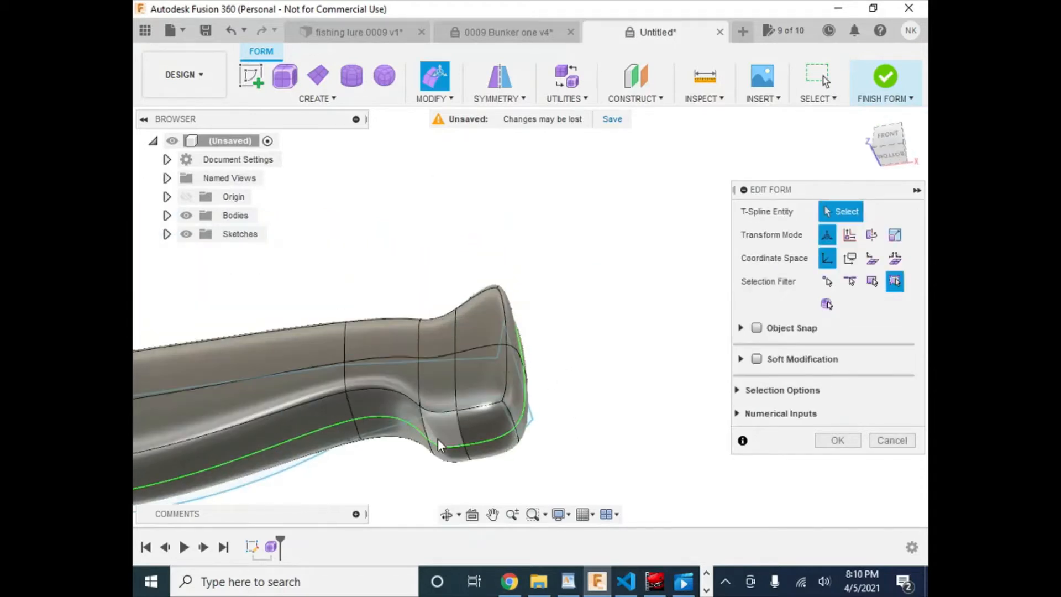
{"action": "left_click", "coordinate": [423, 422]}
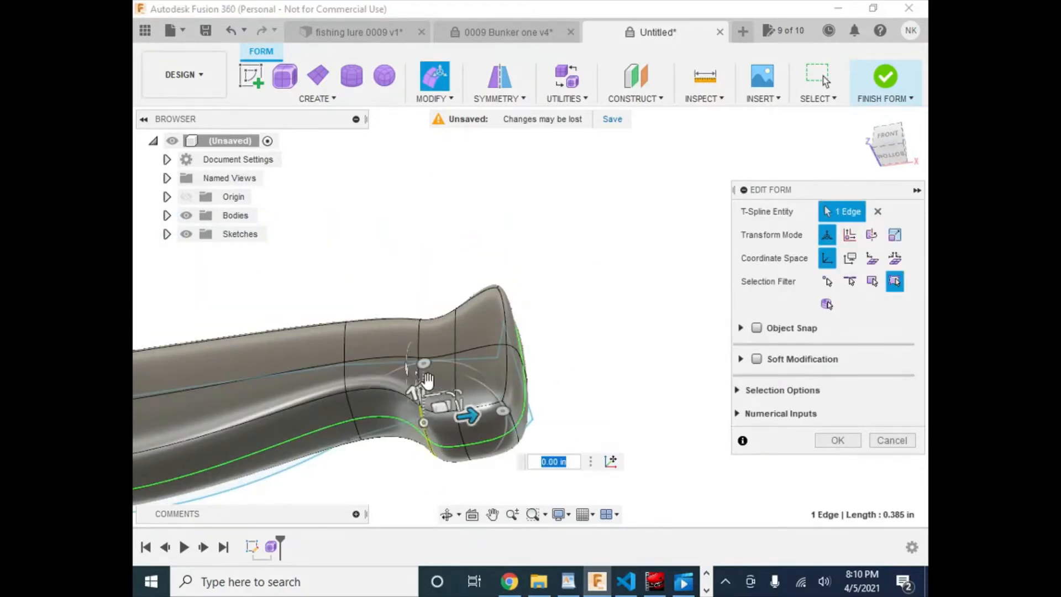
{"action": "left_click_drag", "start_coordinate": [424, 381], "coordinate": [434, 335]}
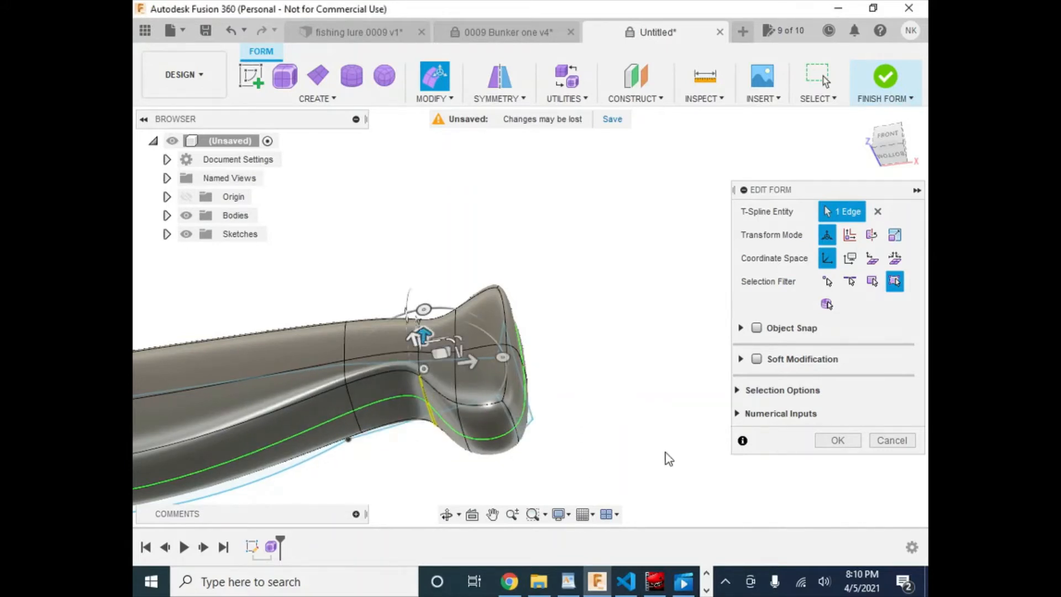
{"action": "left_click", "coordinate": [574, 390]}
{"action": "middle_click_drag", "start_coordinate": [571, 387], "coordinate": [586, 403], "text": "shift"}
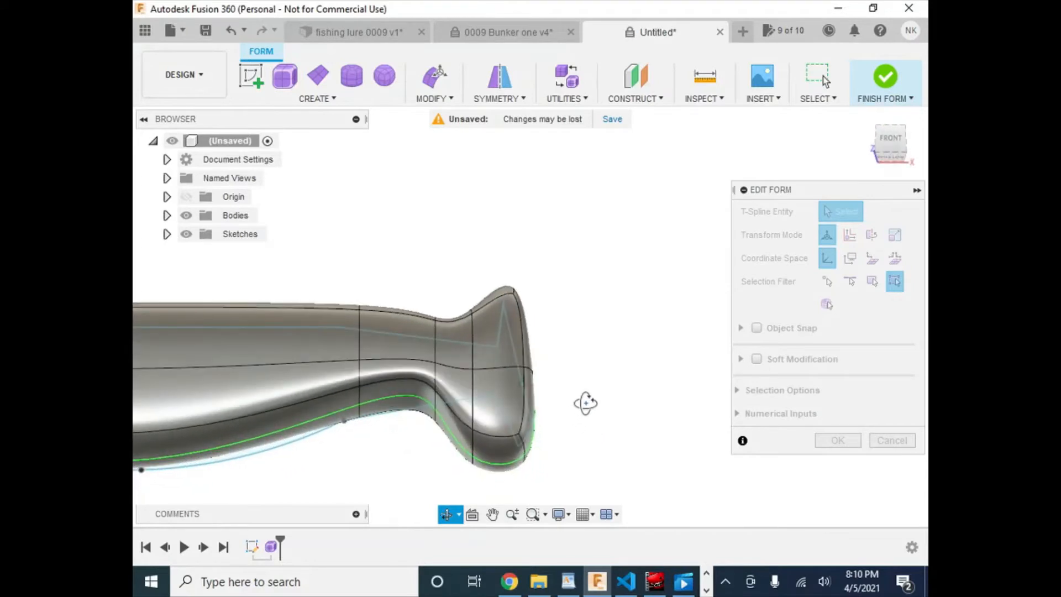
{"action": "left_click", "coordinate": [473, 456]}
{"action": "mouse_move", "coordinate": [472, 411]}
{"action": "left_mouse_down"}
{"action": "mouse_move", "coordinate": [473, 369]}
{"action": "mouse_move", "coordinate": [473, 421]}
{"action": "left_mouse_up"}
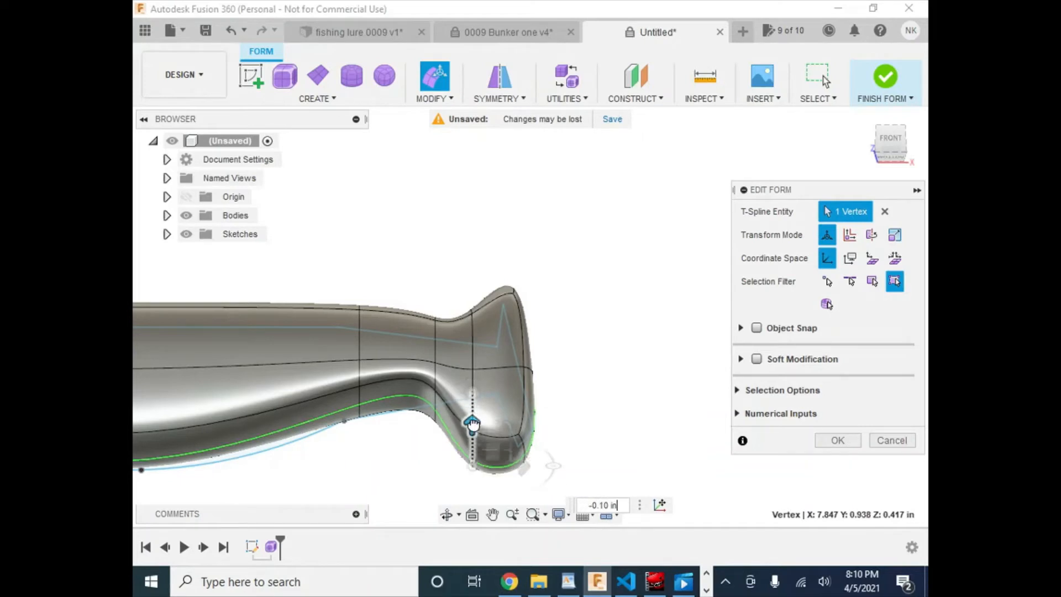
{"action": "left_click", "coordinate": [639, 433]}
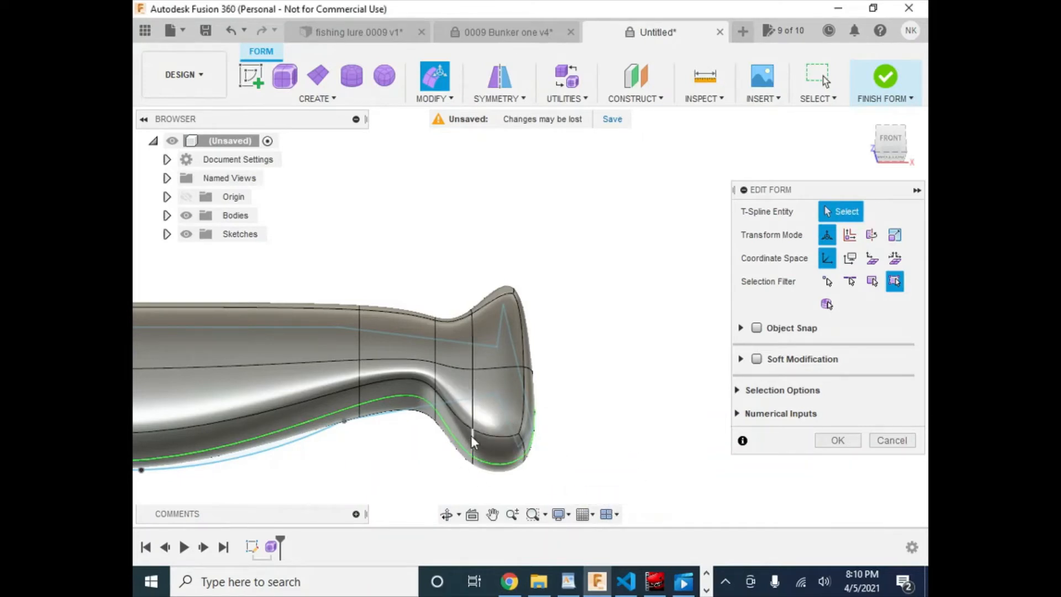
{"action": "left_click", "coordinate": [474, 428]}
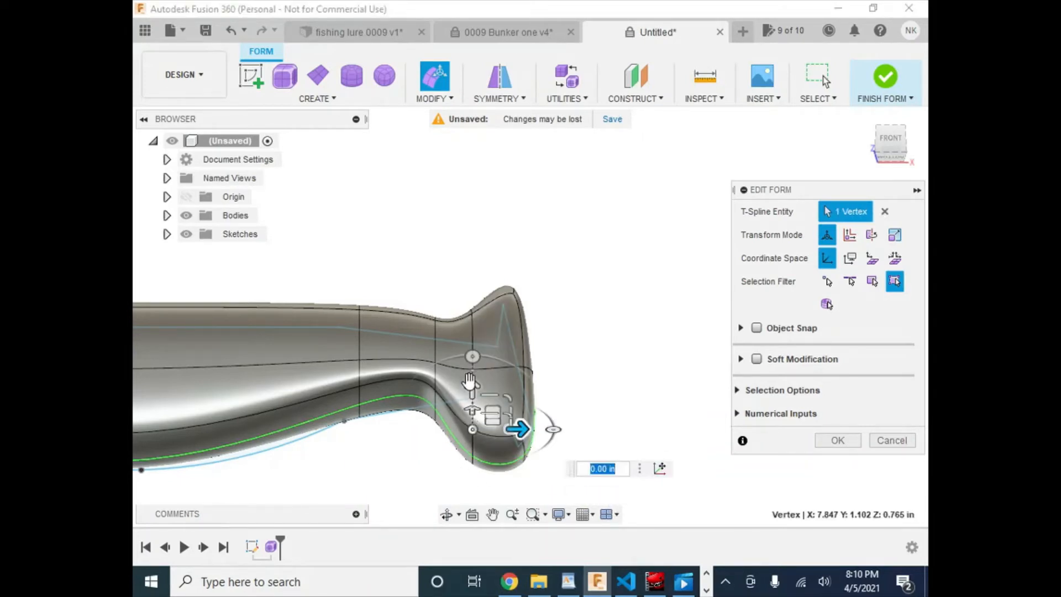
{"action": "mouse_move", "coordinate": [473, 411]}
{"action": "left_mouse_down"}
{"action": "mouse_move", "coordinate": [474, 329]}
{"action": "mouse_move", "coordinate": [472, 410]}
{"action": "left_mouse_up"}
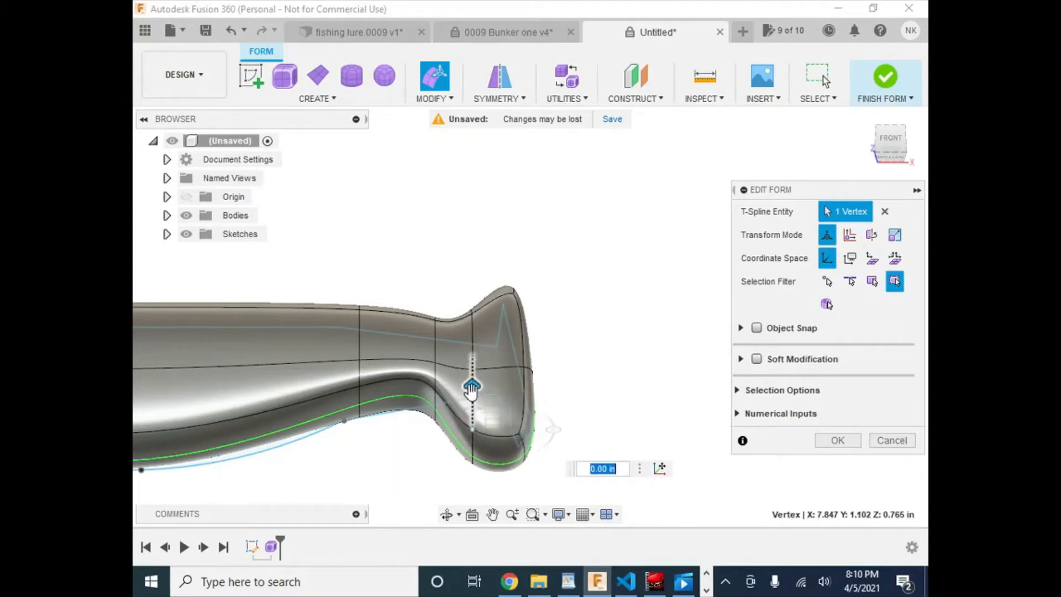
{"action": "left_click", "coordinate": [668, 416]}
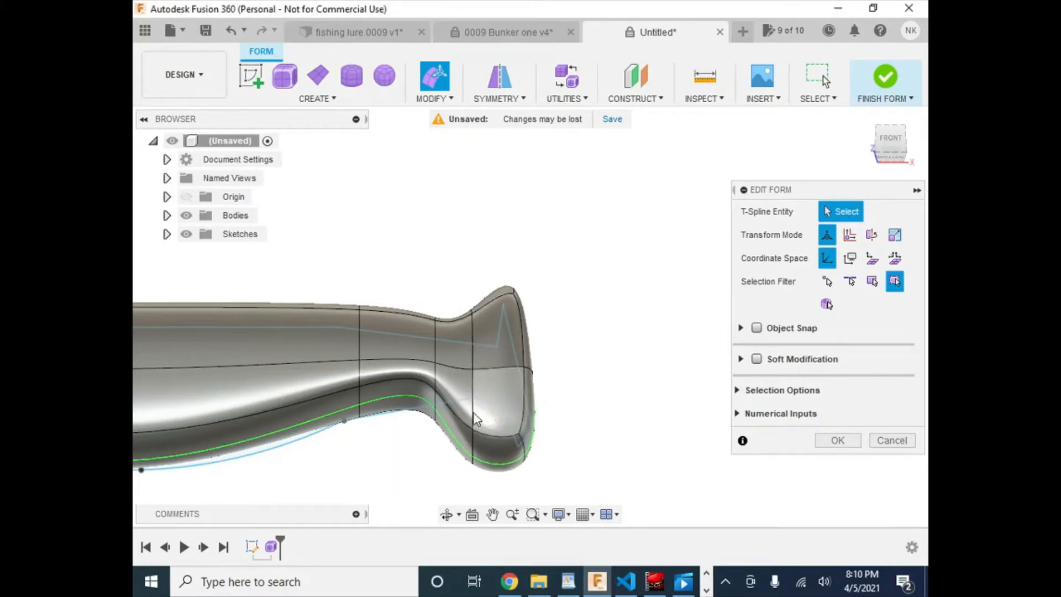
- Raise the lower side edge of the loop nearest the tail end by about 0.20 in
{"action": "left_click", "coordinate": [472, 407]}
{"action": "left_click_drag", "start_coordinate": [472, 362], "coordinate": [473, 336]}
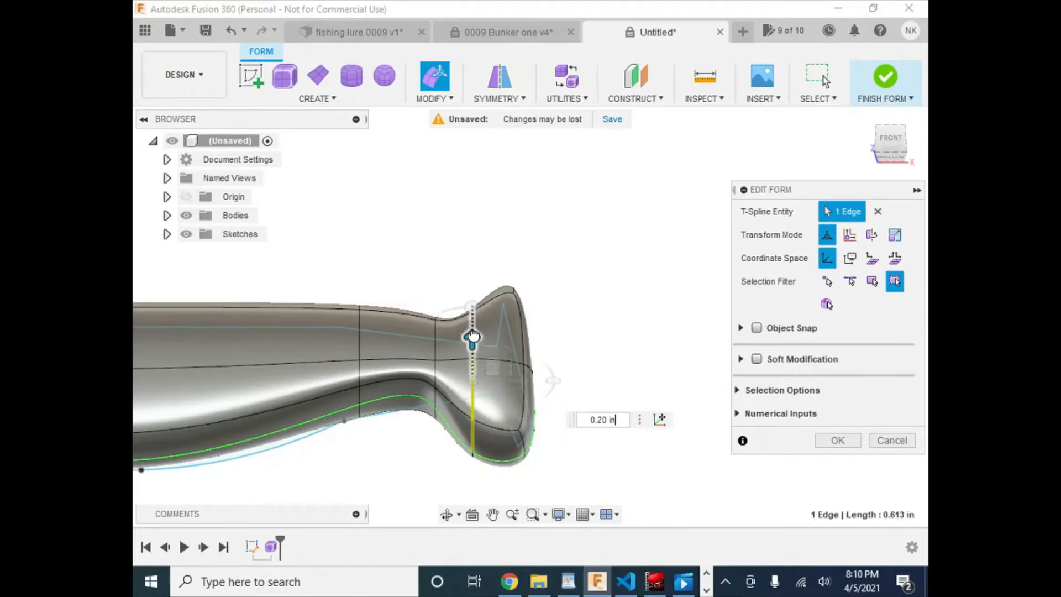
{"action": "left_click", "coordinate": [519, 481]}
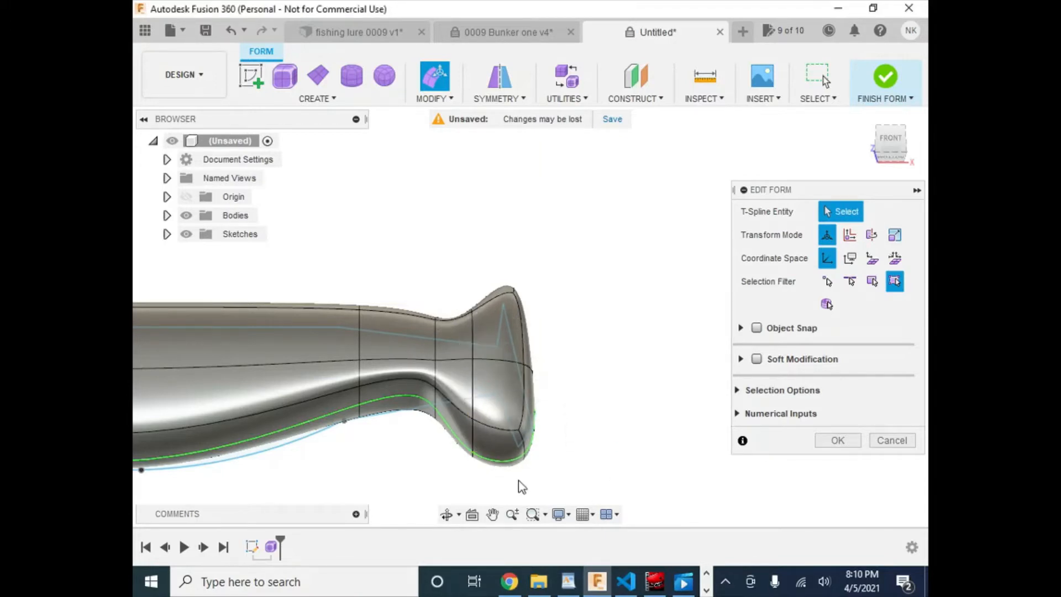
- Move the upper and lower side faces at the tail end outward about 0.40 in
{"action": "middle_click_drag", "start_coordinate": [608, 394], "coordinate": [517, 375], "text": "shift"}
{"action": "left_click", "coordinate": [399, 332]}
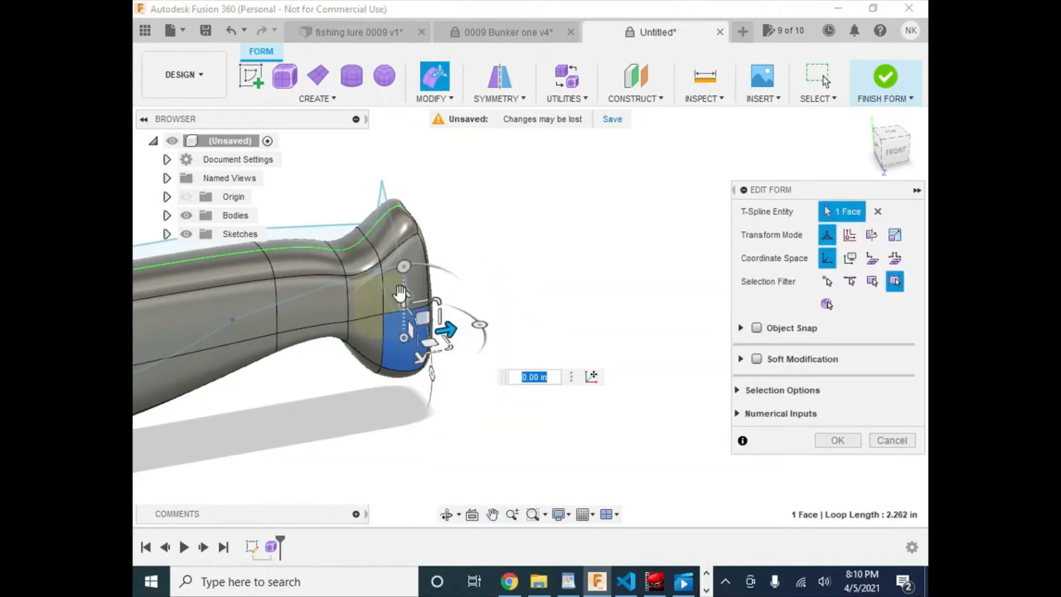
{"action": "left_click", "coordinate": [417, 279]}
{"action": "left_click", "coordinate": [411, 326], "text": "shift"}
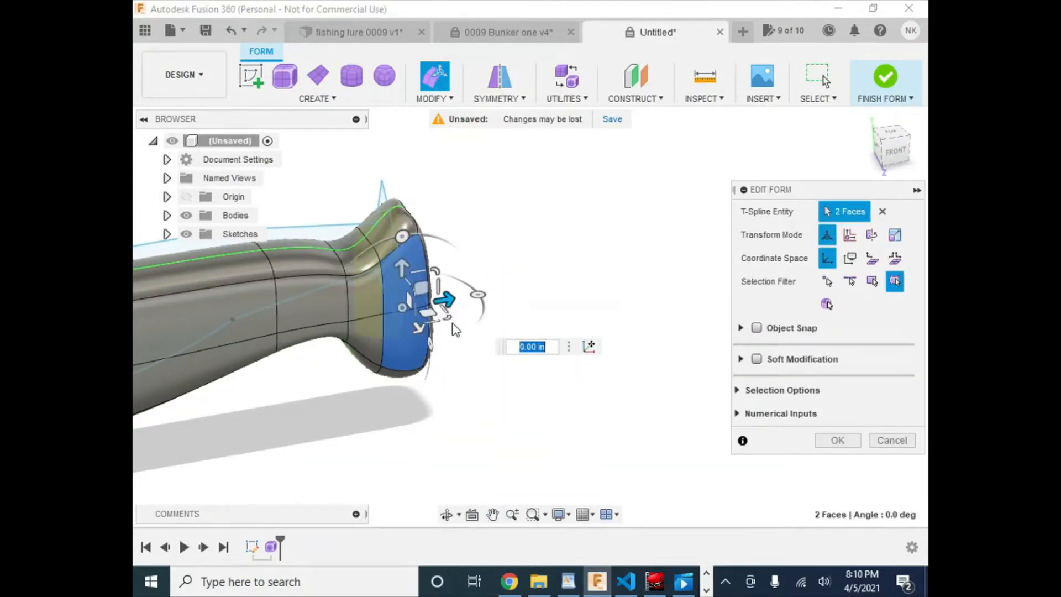
{"action": "left_click_drag", "start_coordinate": [418, 329], "coordinate": [436, 346]}
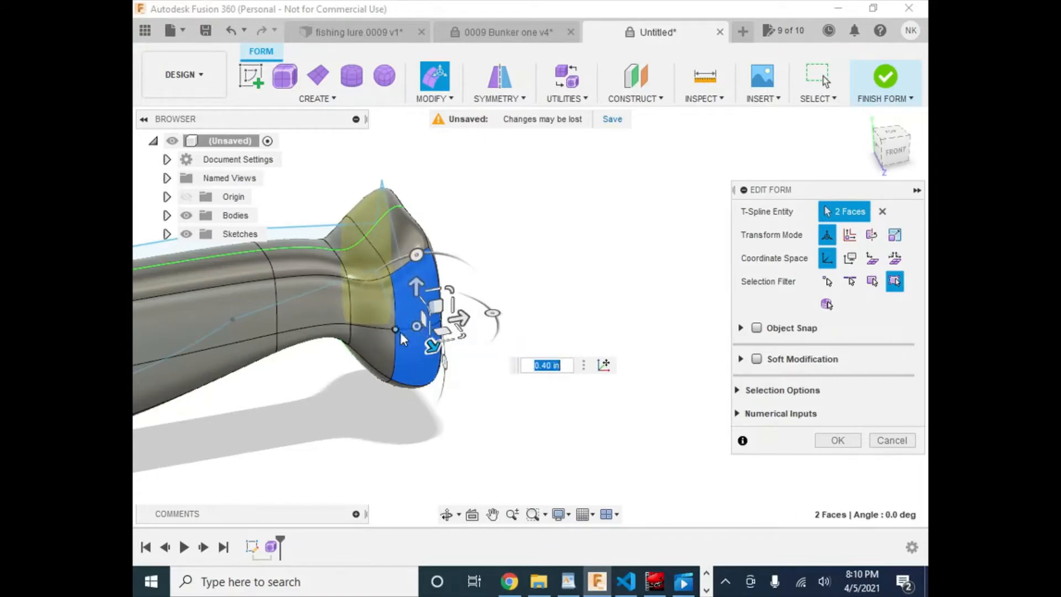
- Move the upper and lower side edges of the loop nearest the tail end inward about 0.80 in
{"action": "left_click", "coordinate": [397, 315]}
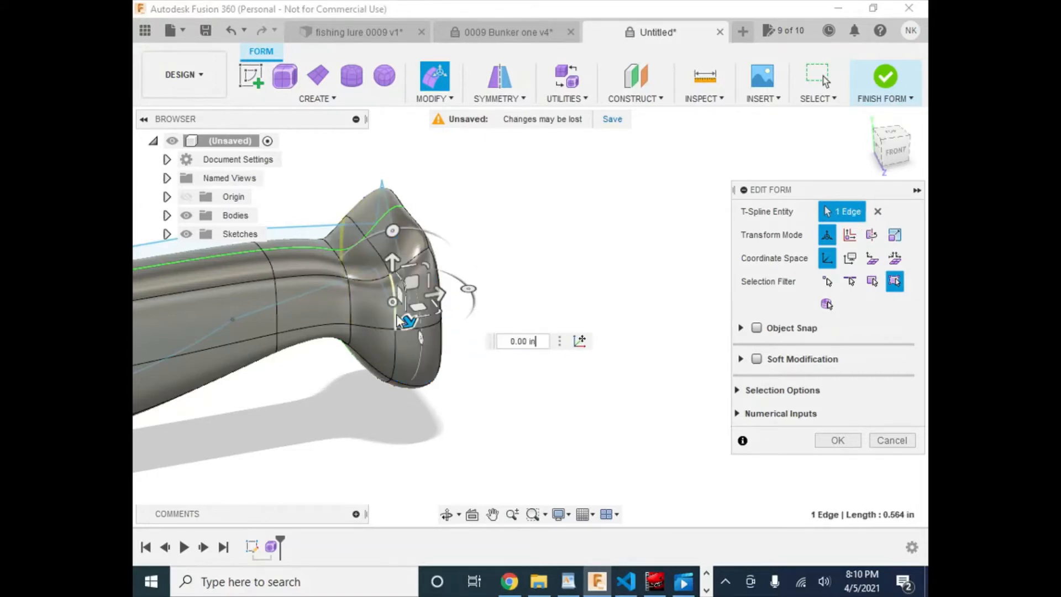
{"action": "left_click", "coordinate": [394, 352], "text": "shift"}
{"action": "left_click_drag", "start_coordinate": [406, 354], "coordinate": [383, 308]}
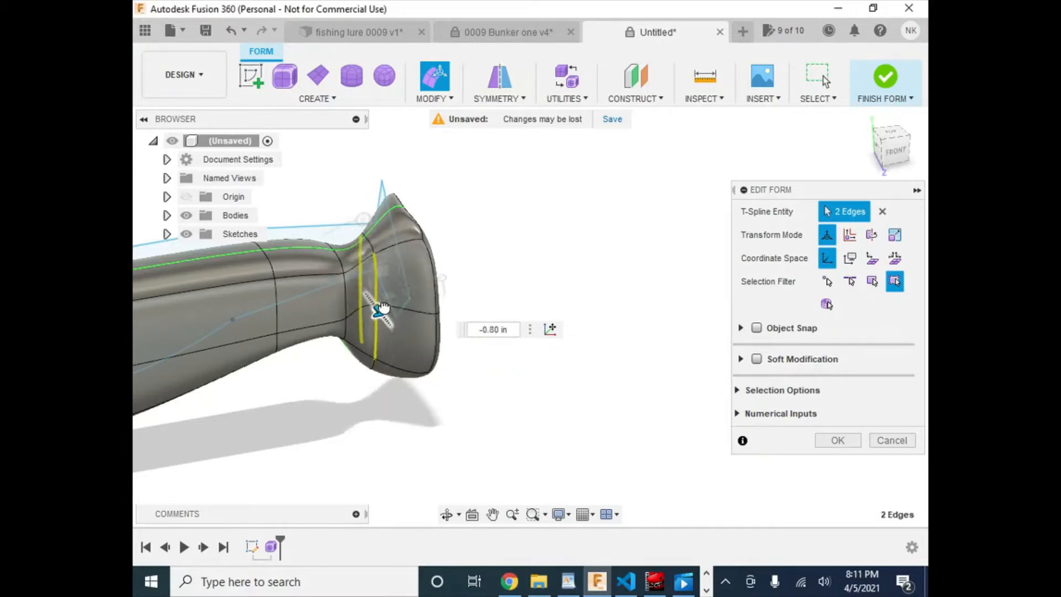
{"action": "left_click", "coordinate": [434, 428]}
- Raise the bottom center vertex of the loop nearest the tail end to slope the tail fin's underside
{"action": "middle_click_drag", "start_coordinate": [473, 409], "coordinate": [470, 357], "text": "shift"}
{"action": "left_click", "coordinate": [368, 399]}
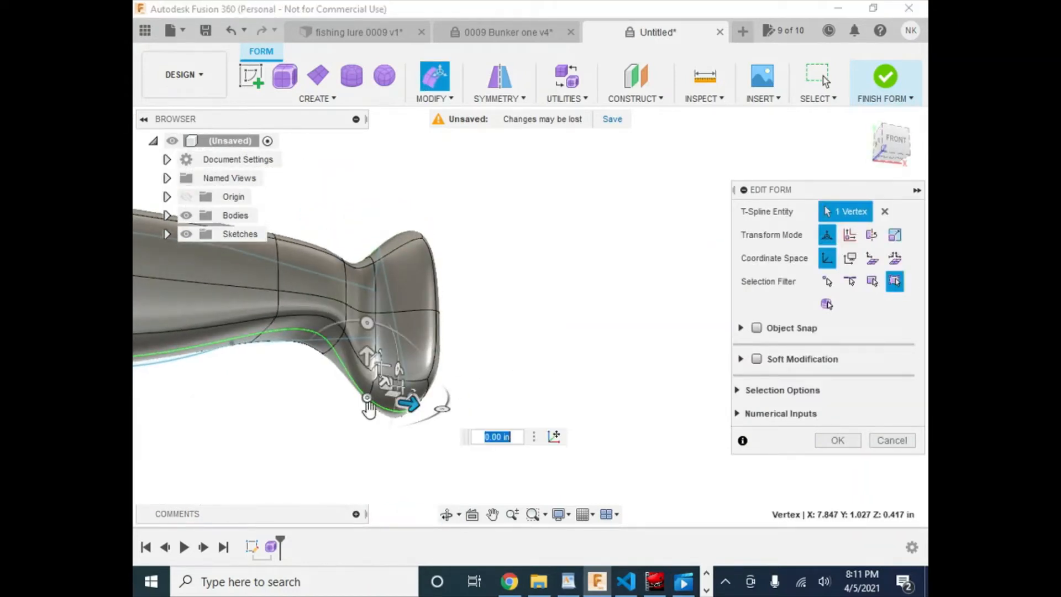
{"action": "left_click_drag", "start_coordinate": [364, 352], "coordinate": [364, 278]}
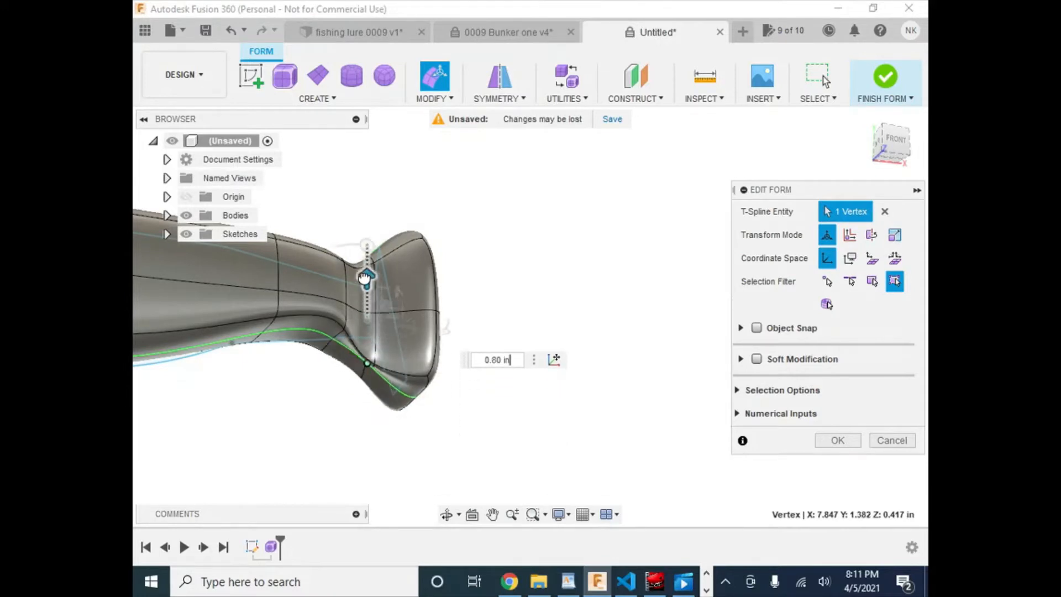
{"action": "left_click_drag", "start_coordinate": [366, 278], "coordinate": [378, 367]}
{"action": "left_click", "coordinate": [367, 356]}
{"action": "left_click", "coordinate": [542, 486]}
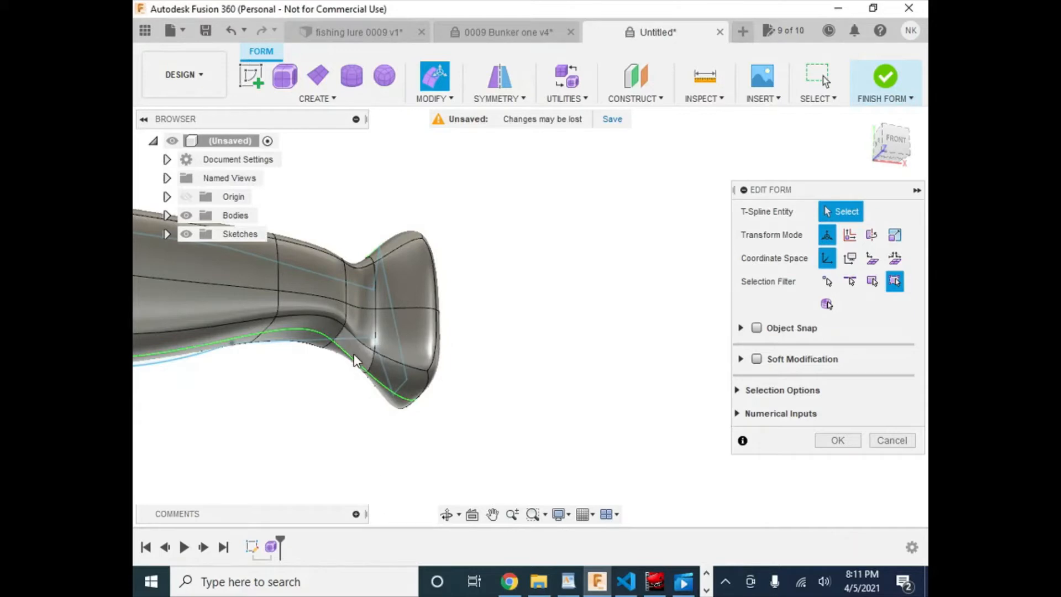
- Move the lower side edge of the second loop from the tail end slightly inward to slim the tail neck
{"action": "left_click", "coordinate": [345, 316]}
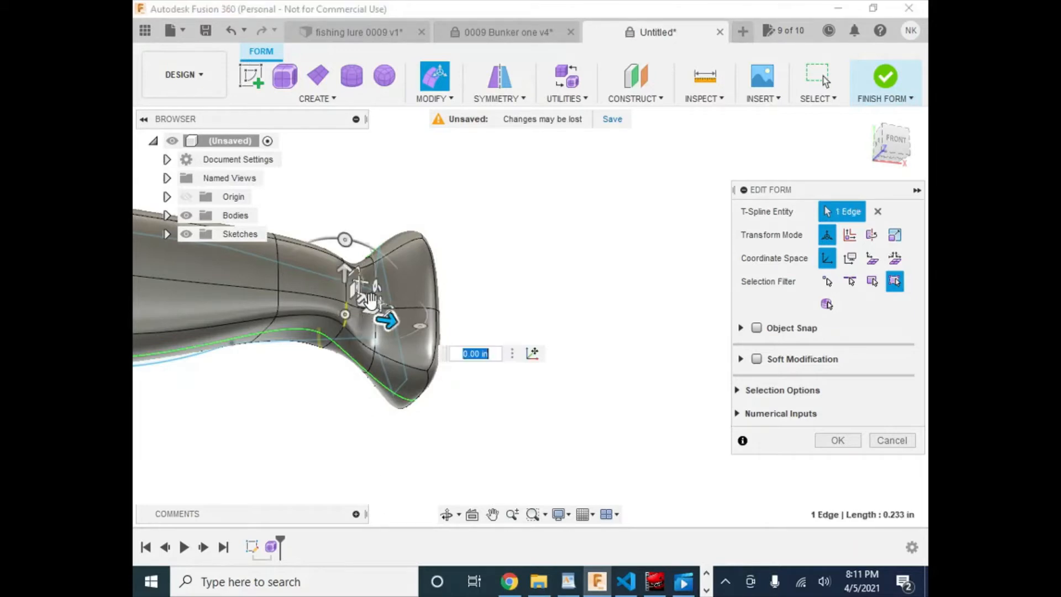
{"action": "left_click_drag", "start_coordinate": [363, 298], "coordinate": [352, 306]}
{"action": "left_click", "coordinate": [457, 452]}
- Move the mid-height side vertex of the body's middle loop outward about 0.30 in to widen the body
{"action": "middle_click_drag", "start_coordinate": [274, 369], "coordinate": [390, 402], "text": "shift"}
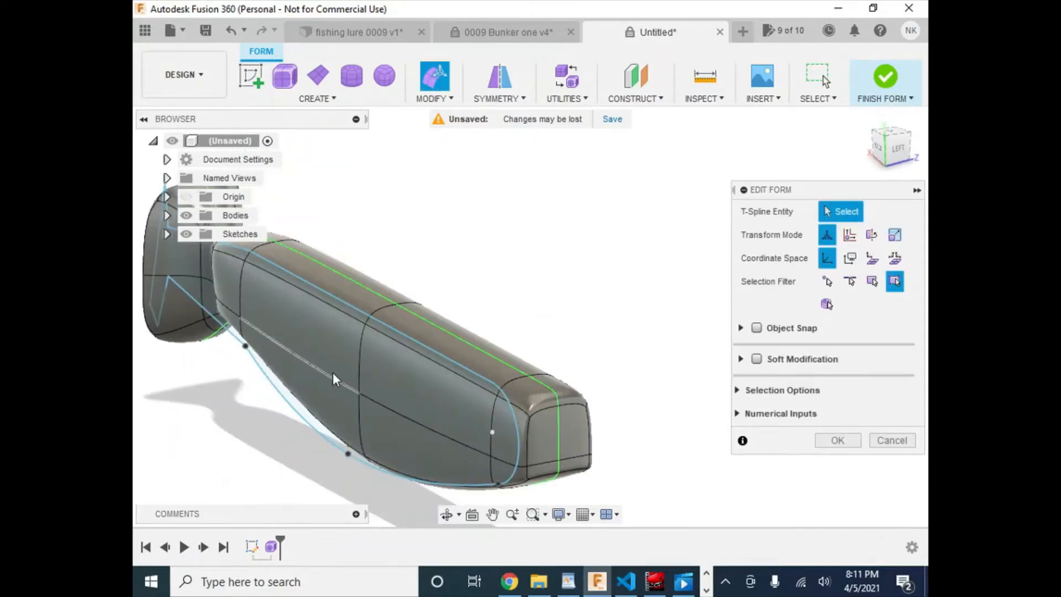
{"action": "left_click", "coordinate": [358, 392]}
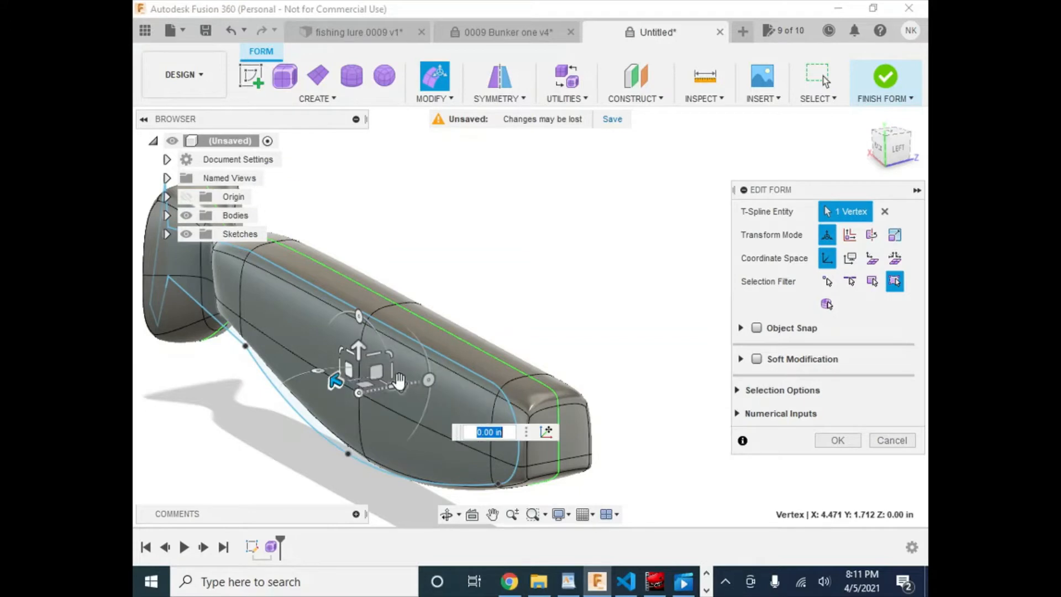
{"action": "left_click_drag", "start_coordinate": [392, 384], "coordinate": [372, 387]}
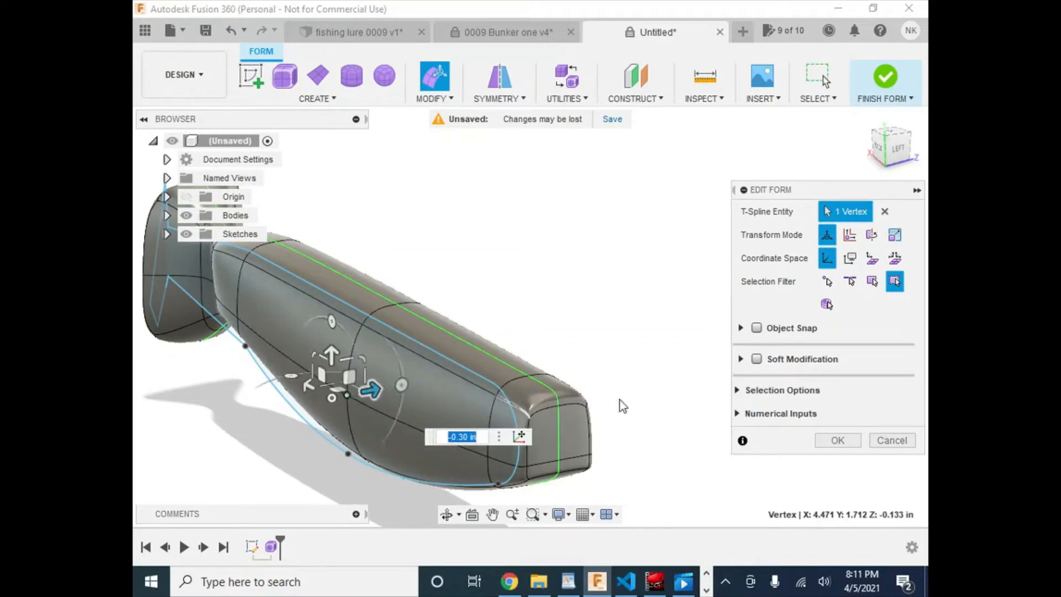
- Lower the top center vertex of the nose end face toward the sketched head profile
{"action": "middle_click_drag", "start_coordinate": [619, 399], "coordinate": [651, 370], "text": "shift"}
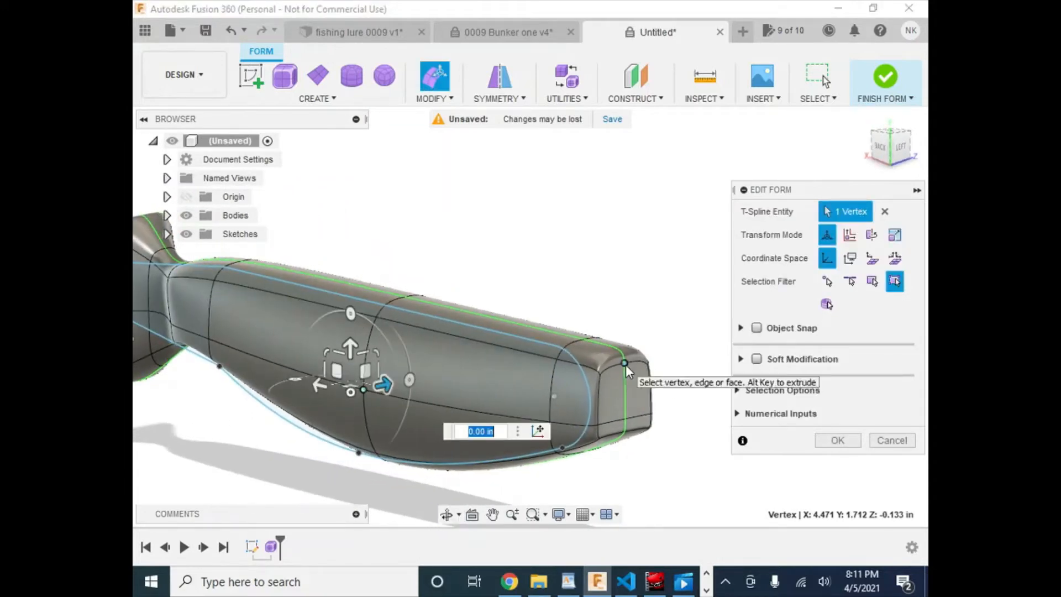
{"action": "left_click", "coordinate": [626, 365]}
{"action": "left_click_drag", "start_coordinate": [623, 332], "coordinate": [624, 361]}
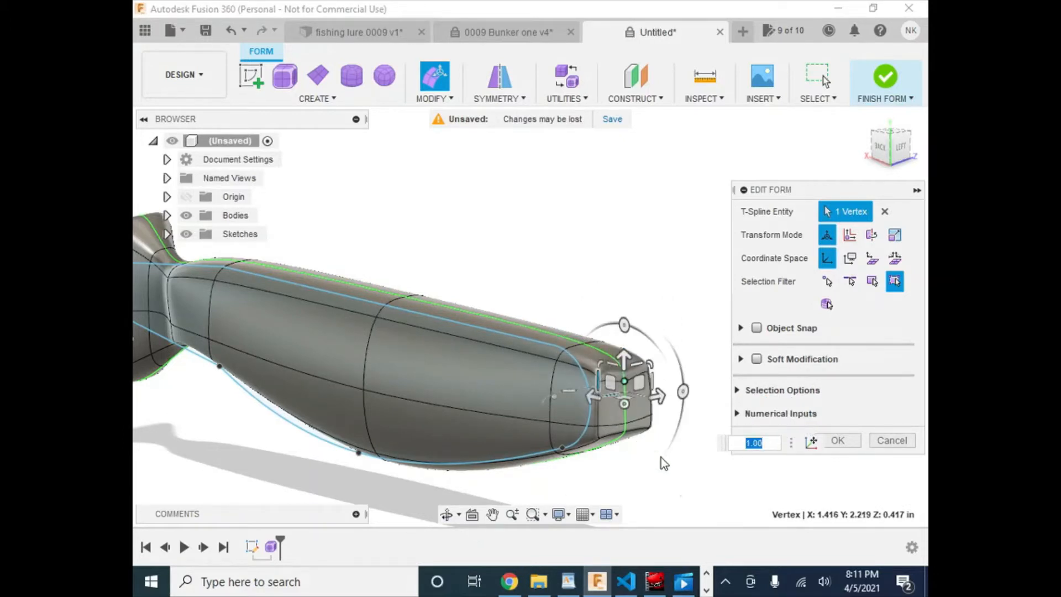
- Lower the upper side vertex of the nose end face by about 0.50 in to slope the head
{"action": "left_click", "coordinate": [661, 457]}
{"action": "left_click", "coordinate": [599, 383]}
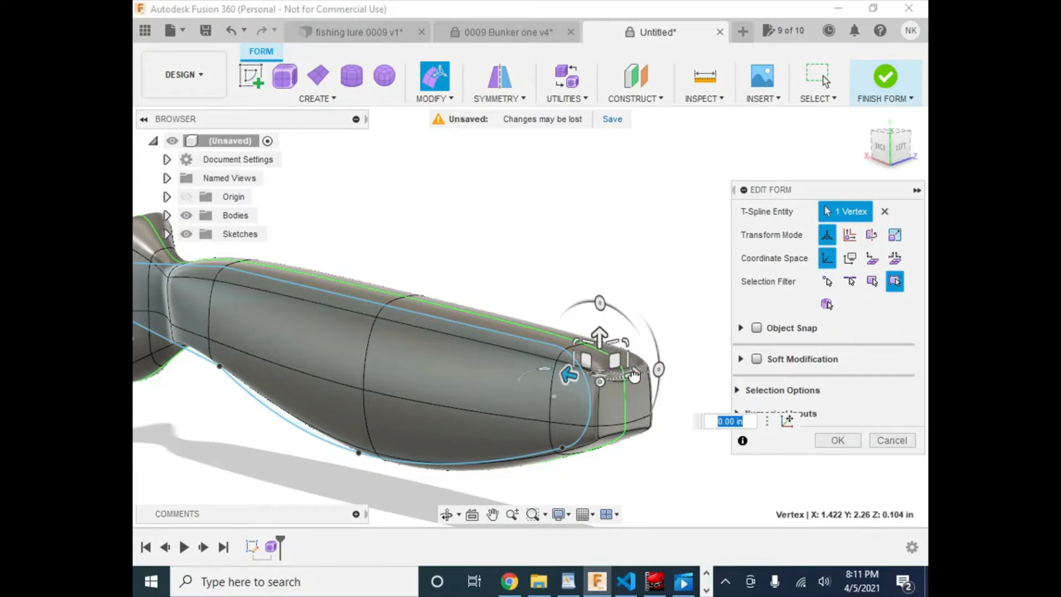
{"action": "mouse_move", "coordinate": [634, 376]}
{"action": "left_mouse_down"}
{"action": "mouse_move", "coordinate": [648, 370]}
{"action": "mouse_move", "coordinate": [624, 380]}
{"action": "mouse_move", "coordinate": [635, 376]}
{"action": "left_mouse_up"}
{"action": "left_click_drag", "start_coordinate": [601, 339], "coordinate": [599, 387]}
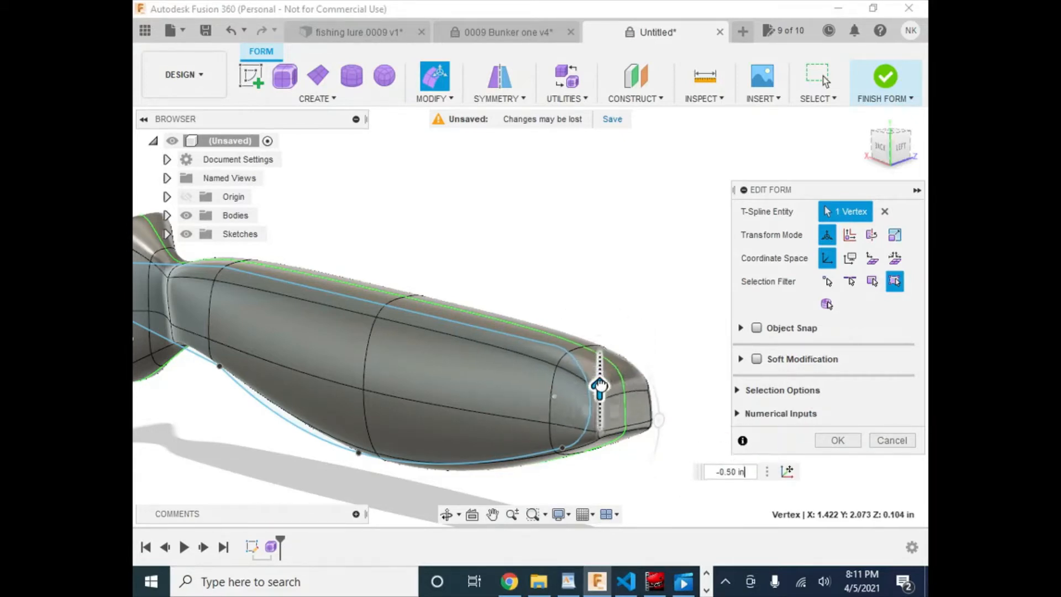
{"action": "left_click", "coordinate": [660, 500]}
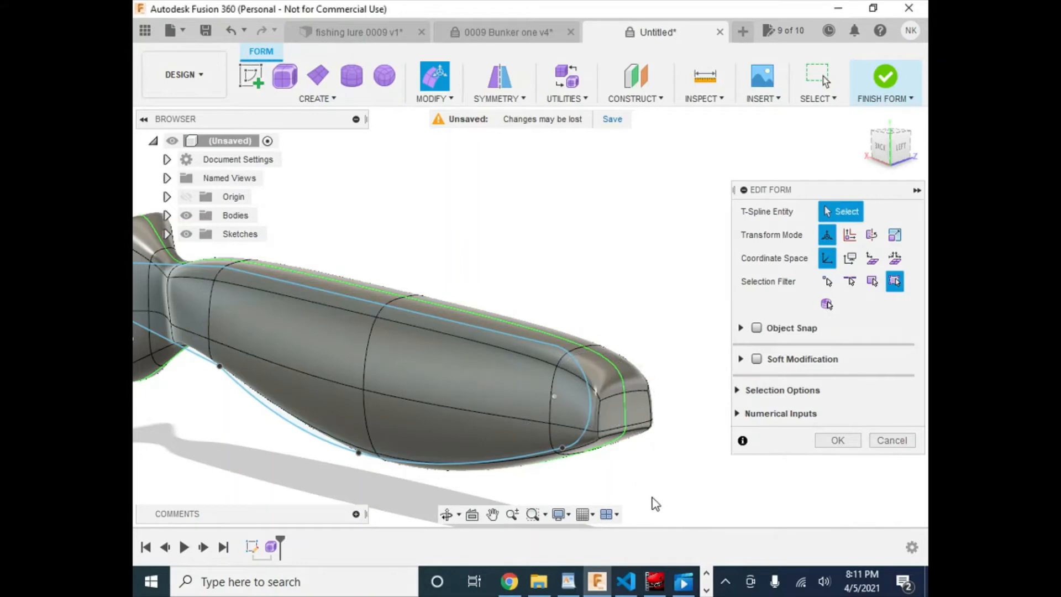
- Finish the form once the whole lure has been checked from the side, and hide all sketches
{"action": "middle_click_drag", "start_coordinate": [654, 502], "coordinate": [561, 464], "text": "shift"}
{"action": "middle_click_drag", "start_coordinate": [595, 422], "coordinate": [271, 398], "text": "shift"}
{"action": "scroll", "coordinate": [565, 419], "scroll_direction": "down", "scroll_amount": 9}
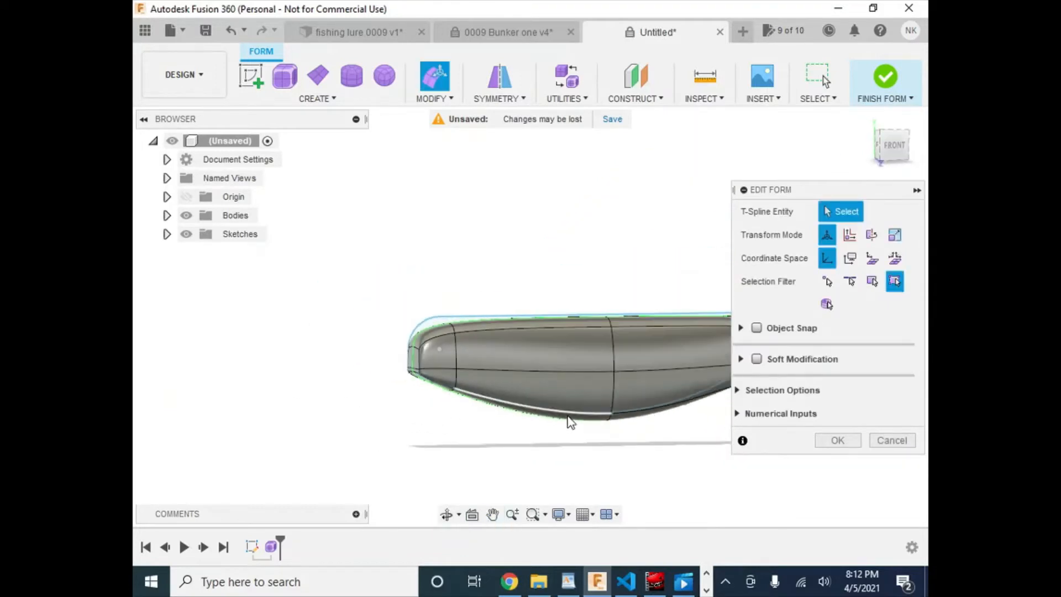
{"action": "scroll", "coordinate": [647, 414], "scroll_direction": "up", "scroll_amount": 1}
{"action": "middle_click_drag", "start_coordinate": [647, 414], "coordinate": [474, 413]}
{"action": "scroll", "coordinate": [475, 413], "scroll_direction": "up", "scroll_amount": 2}
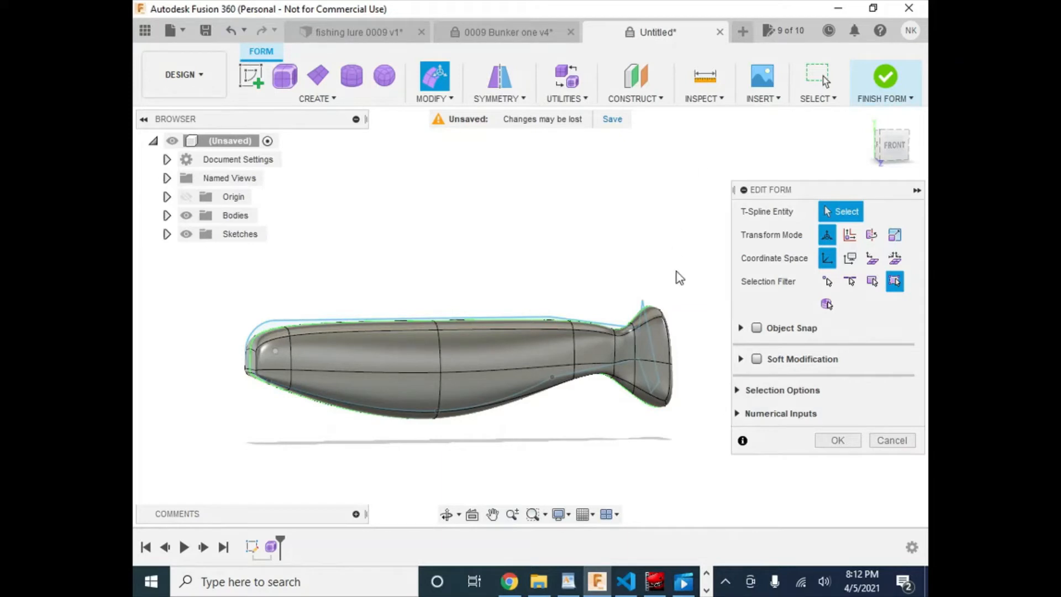
{"action": "left_click", "coordinate": [893, 84]}
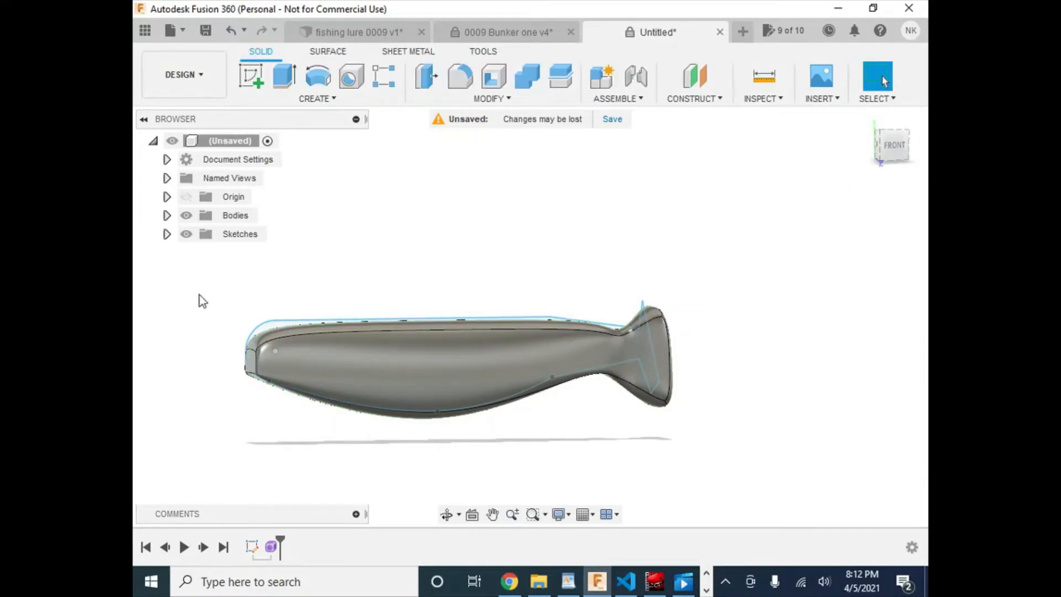
{"action": "left_click", "coordinate": [186, 234]}
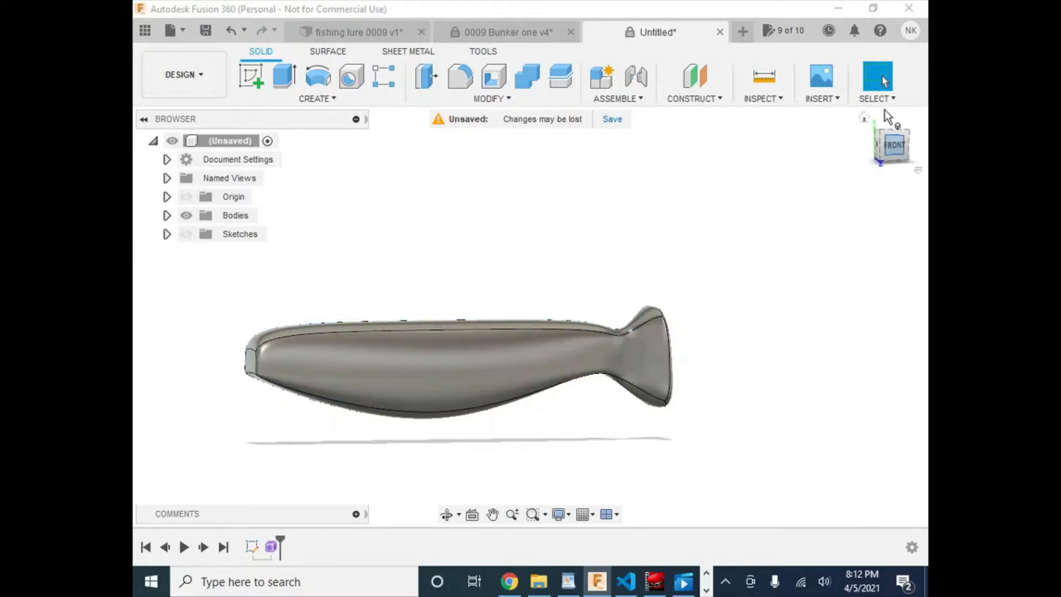
- Sketch a straight line on the XY plane from the origin along the X axis to beyond the tail
{"action": "left_click", "coordinate": [888, 151]}
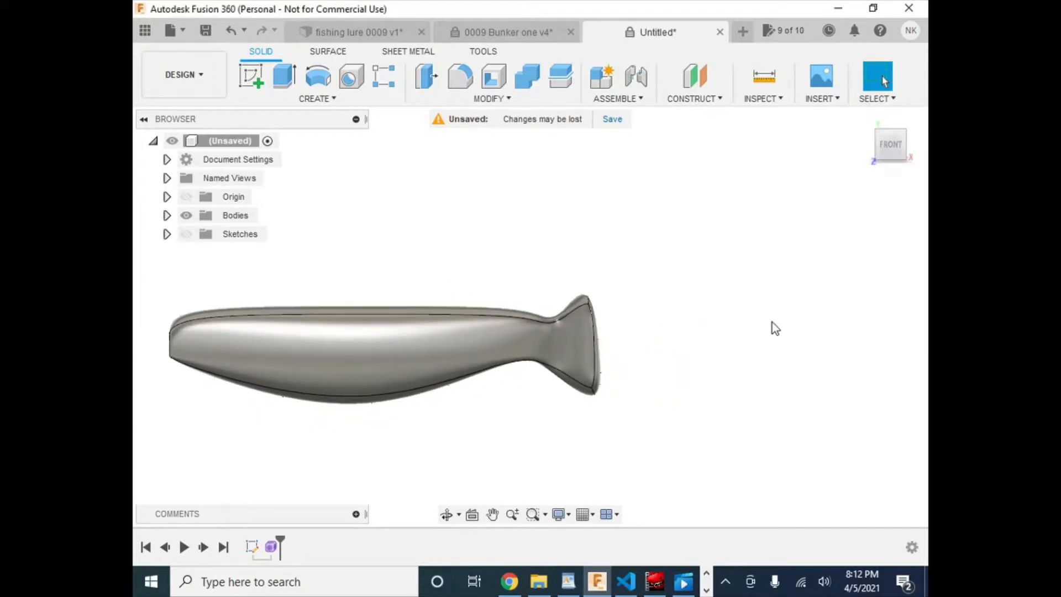
{"action": "middle_click_drag", "start_coordinate": [752, 327], "coordinate": [822, 420], "text": "shift"}
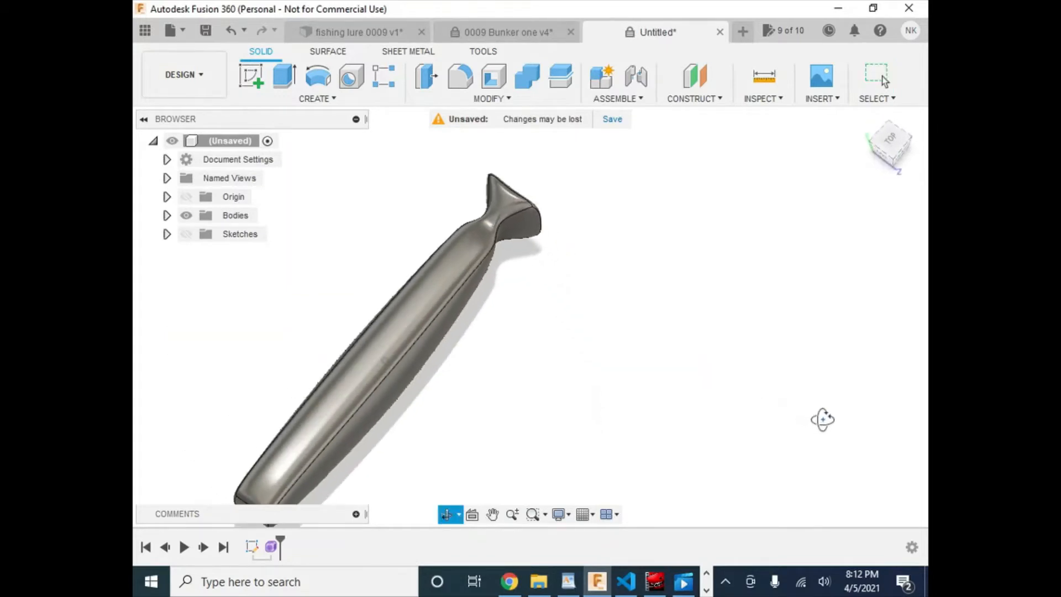
{"action": "scroll", "coordinate": [536, 374], "scroll_direction": "down", "scroll_amount": 3}
{"action": "middle_click_drag", "start_coordinate": [536, 379], "coordinate": [685, 249]}
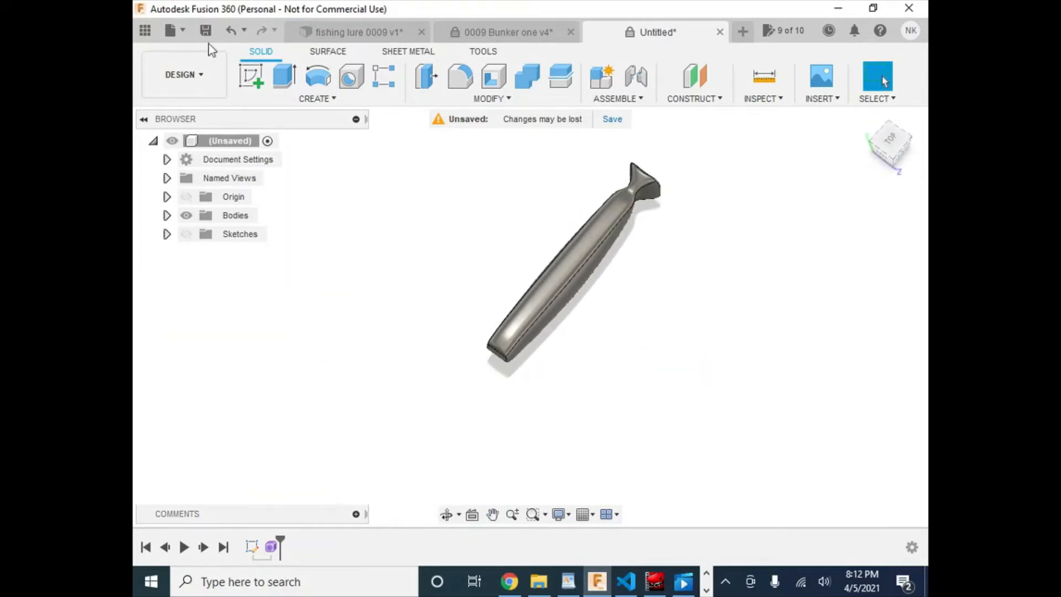
{"action": "left_click", "coordinate": [251, 76]}
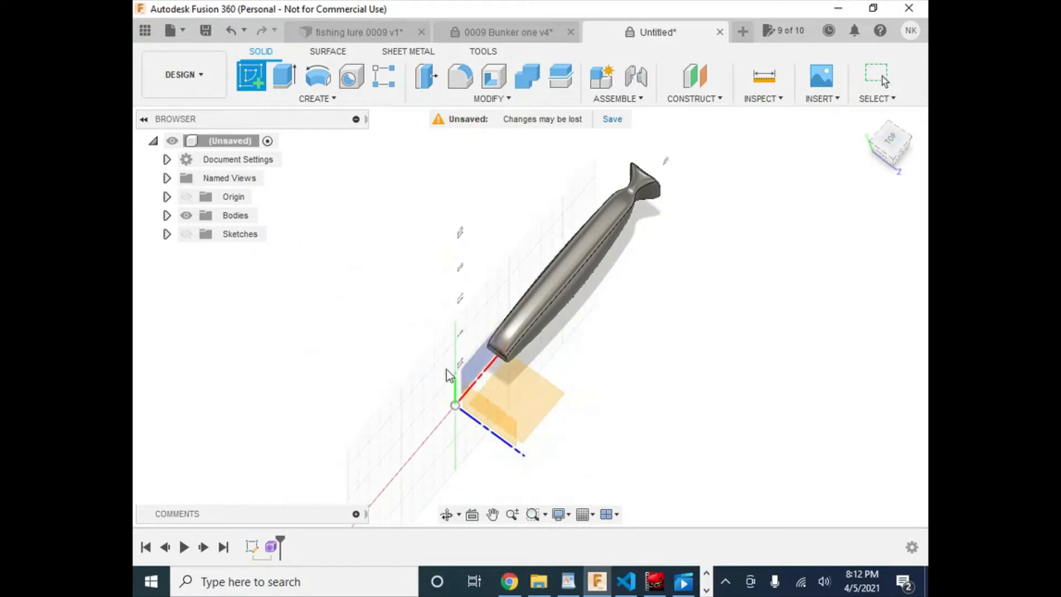
{"action": "left_click", "coordinate": [479, 373]}
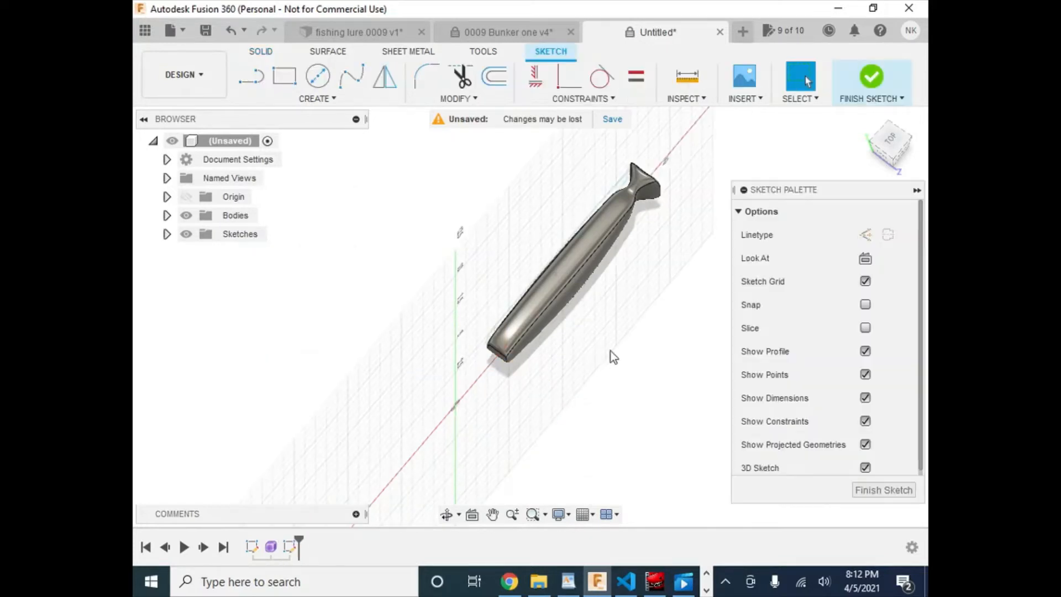
{"action": "left_click", "coordinate": [251, 76]}
{"action": "left_click", "coordinate": [455, 406]}
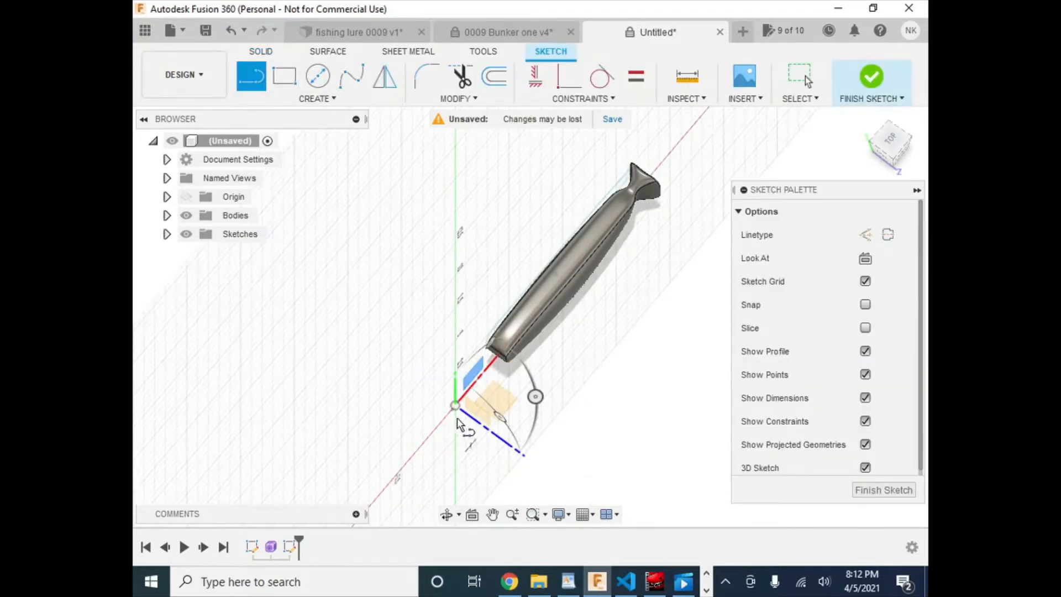
{"action": "left_click", "coordinate": [696, 124]}
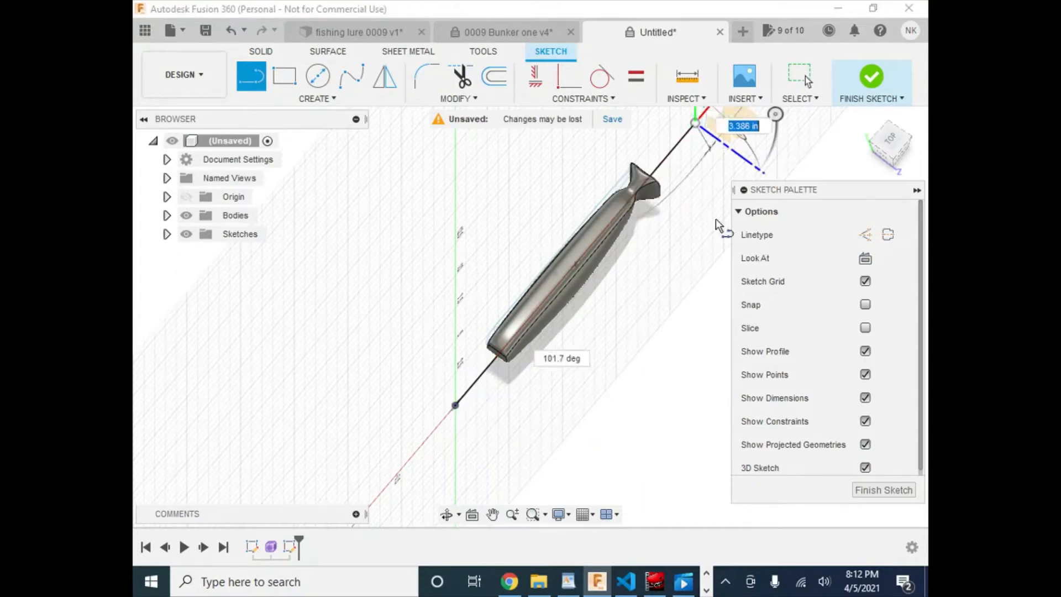
{"action": "key", "text": "Escape"}
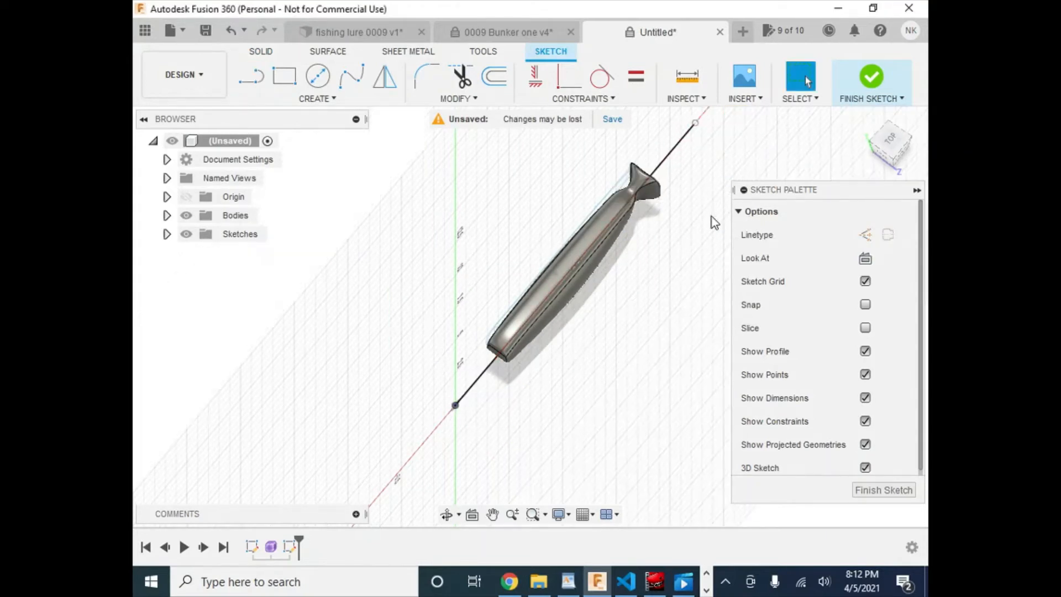
- Check the line against the lure from above, finish the sketch and make the sketches visible
{"action": "left_click", "coordinate": [891, 141]}
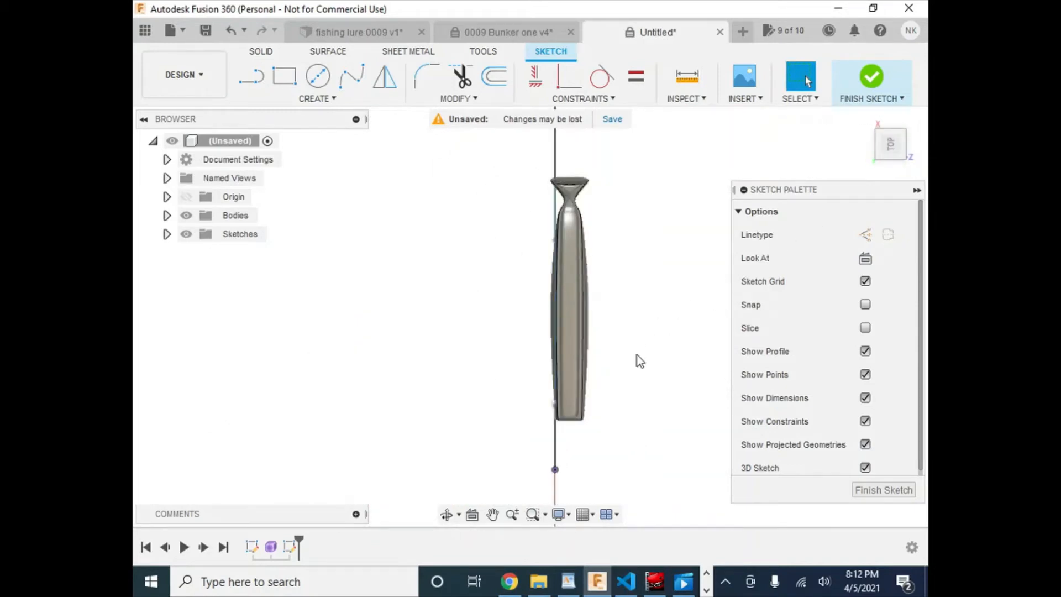
{"action": "scroll", "coordinate": [576, 401], "scroll_direction": "up", "scroll_amount": 3}
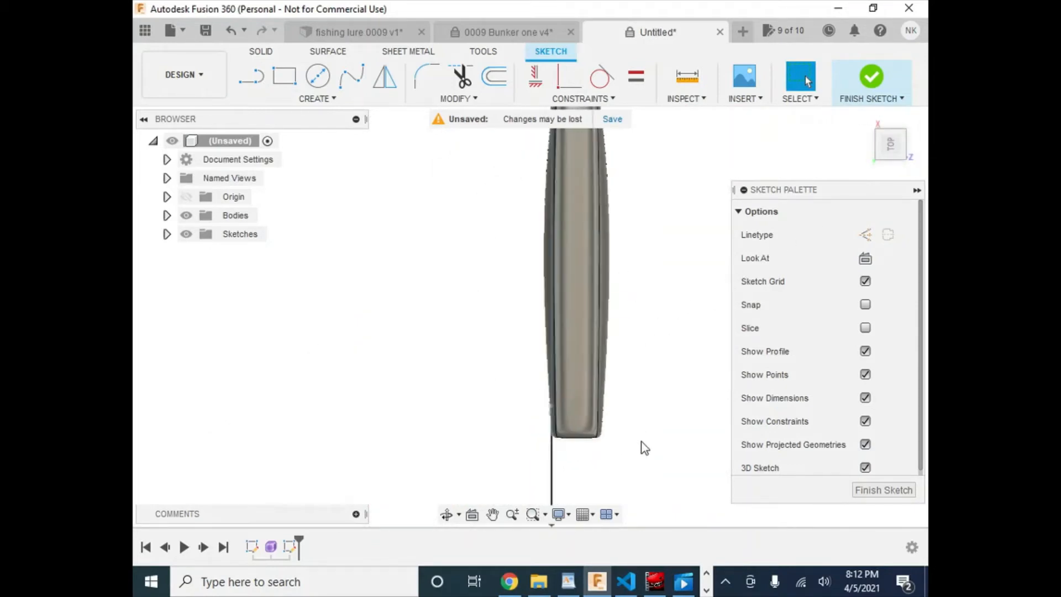
{"action": "scroll", "coordinate": [643, 442], "scroll_direction": "down", "scroll_amount": 2}
{"action": "middle_click_drag", "start_coordinate": [653, 444], "coordinate": [614, 376]}
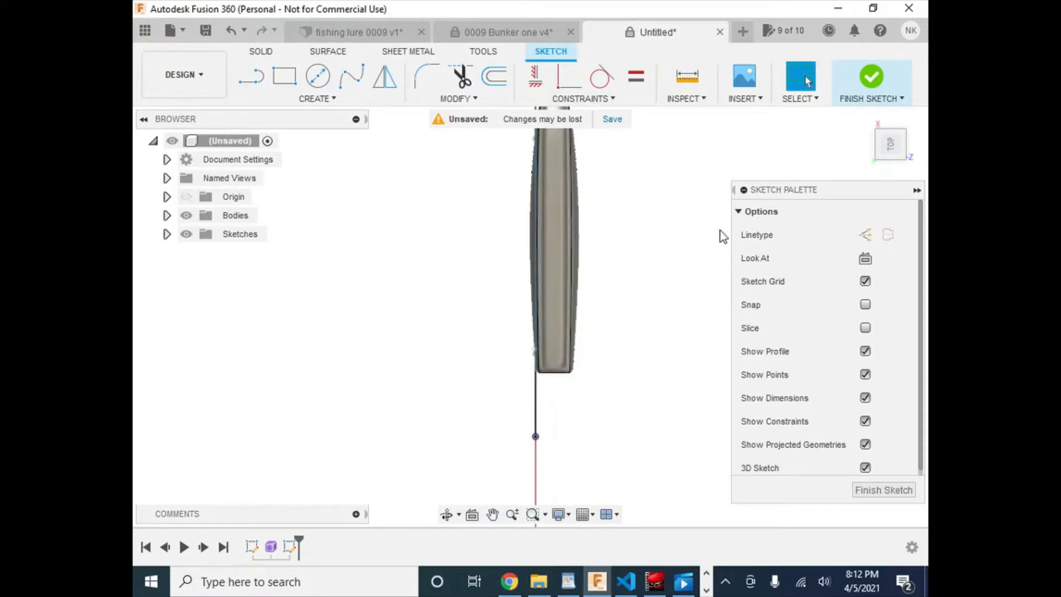
{"action": "left_click", "coordinate": [868, 83]}
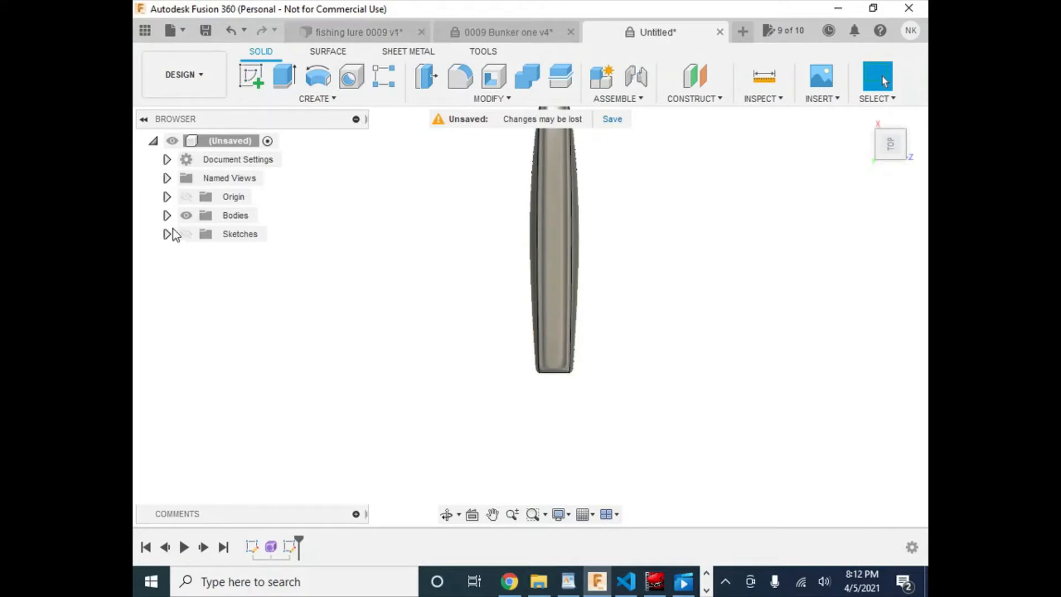
{"action": "left_click", "coordinate": [185, 234]}
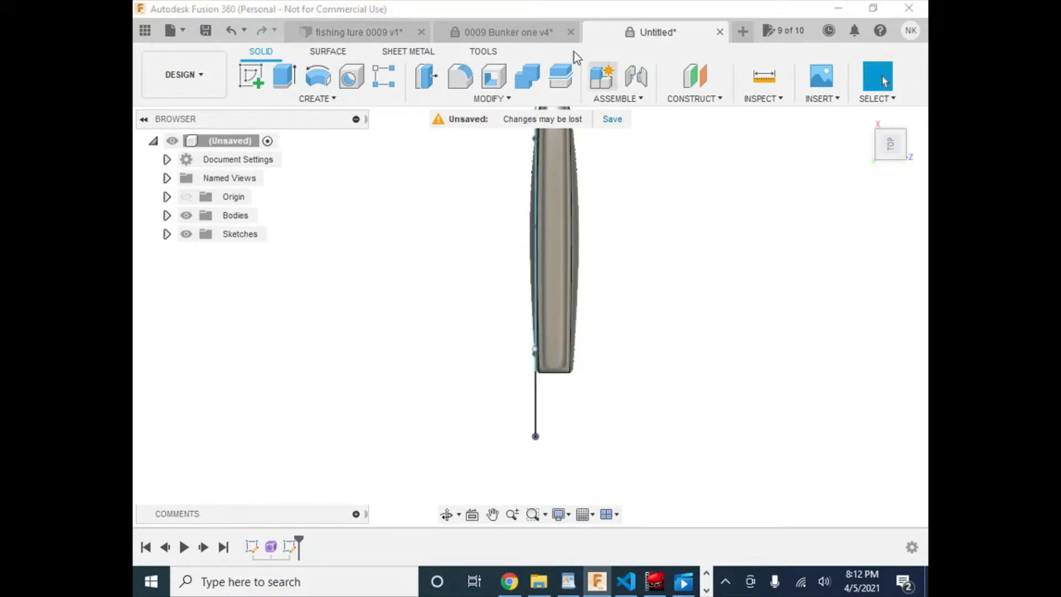
- Move the lure's top face, with its adjacent faces, 0.40 in sideways to centre the body on the sketched line
{"action": "left_click", "coordinate": [555, 234]}
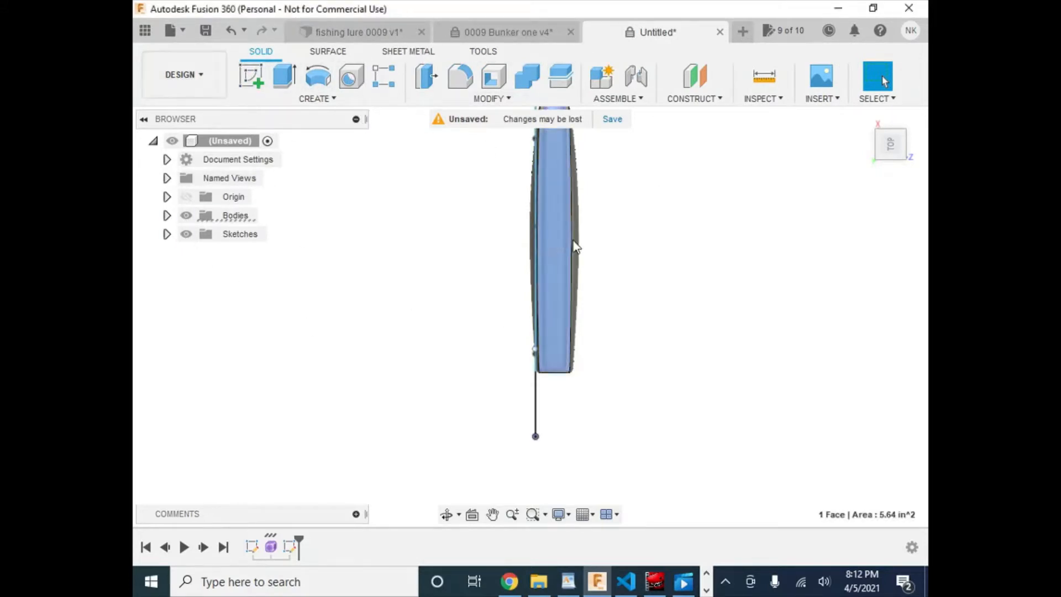
{"action": "right_click", "coordinate": [561, 210]}
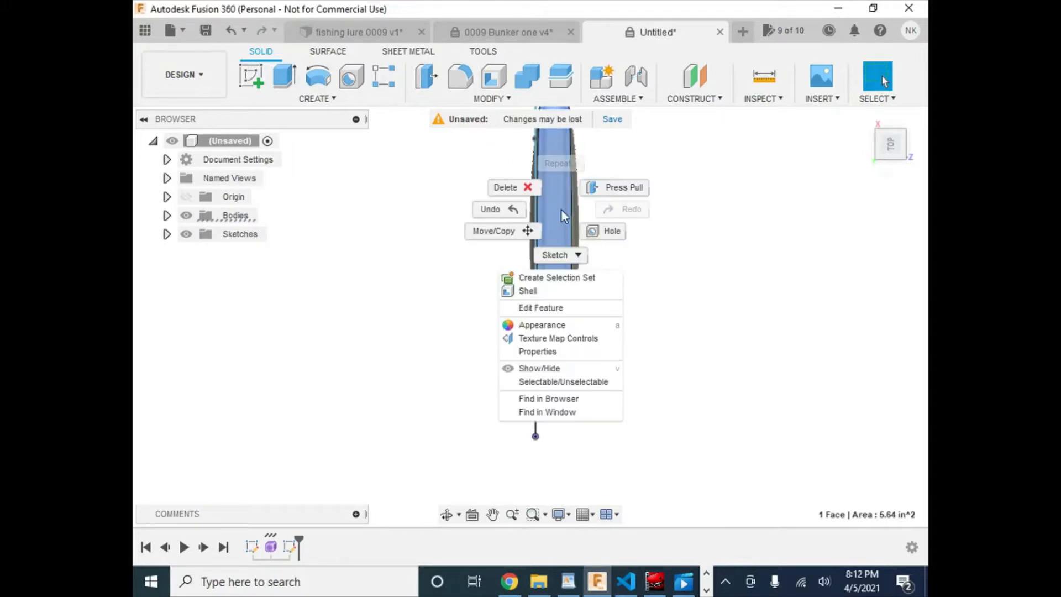
{"action": "left_click", "coordinate": [495, 230]}
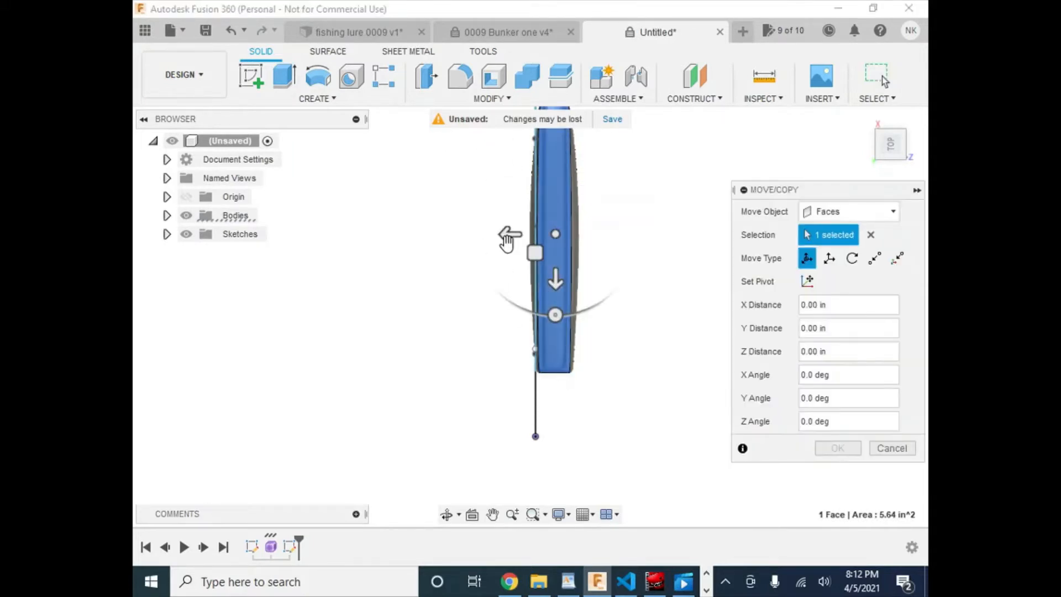
{"action": "left_click_drag", "start_coordinate": [508, 234], "coordinate": [477, 234]}
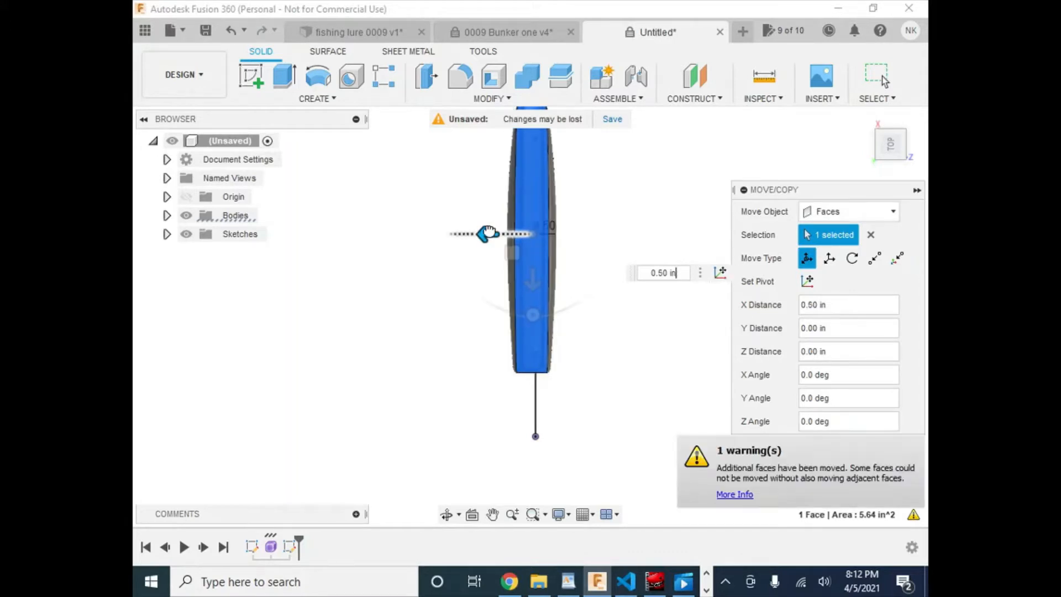
{"action": "scroll", "coordinate": [489, 233], "scroll_direction": "up", "scroll_amount": 4}
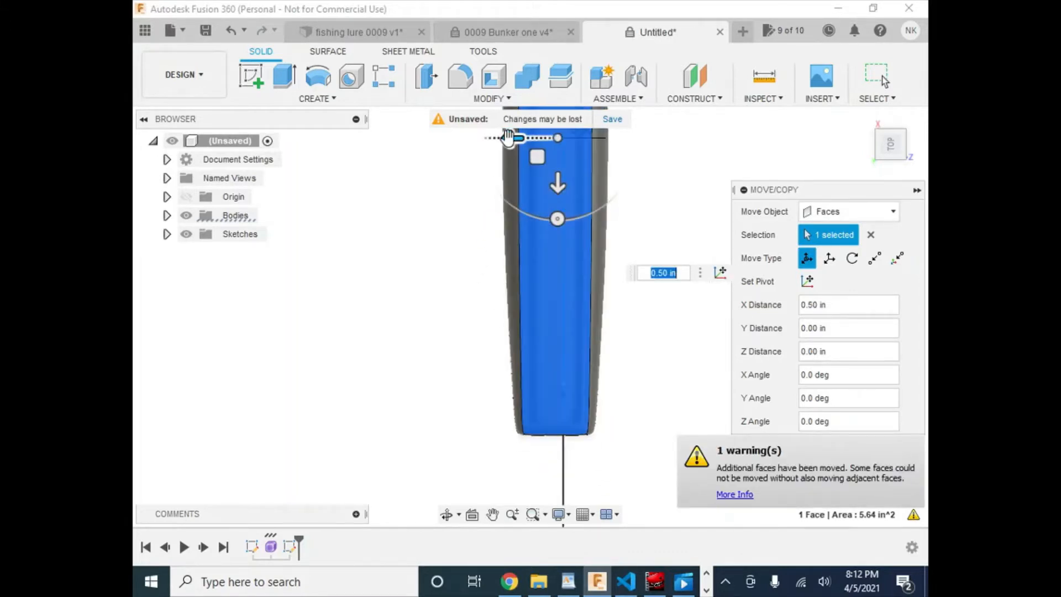
{"action": "mouse_move", "coordinate": [506, 138]}
{"action": "left_mouse_down"}
{"action": "mouse_move", "coordinate": [530, 138]}
{"action": "mouse_move", "coordinate": [520, 145]}
{"action": "left_mouse_up"}
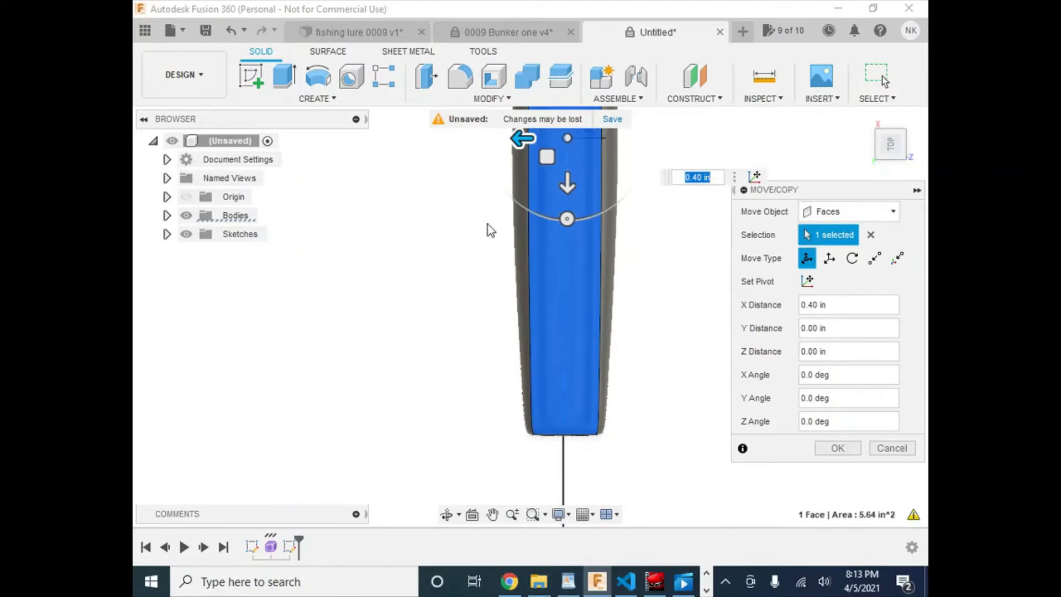
{"action": "scroll", "coordinate": [669, 331], "scroll_direction": "up", "scroll_amount": 2}
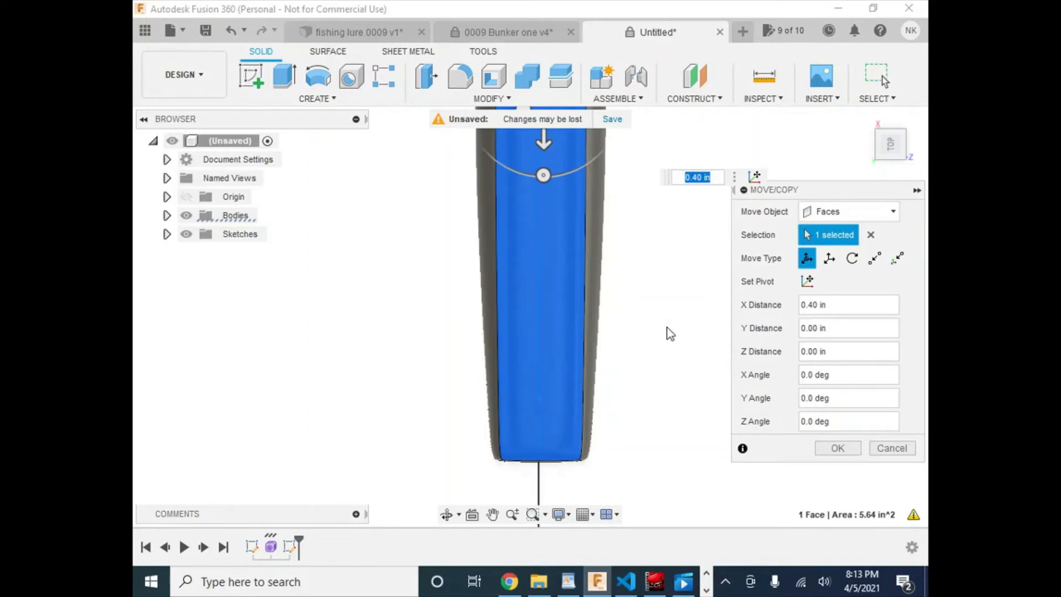
{"action": "scroll", "coordinate": [667, 332], "scroll_direction": "down", "scroll_amount": 3}
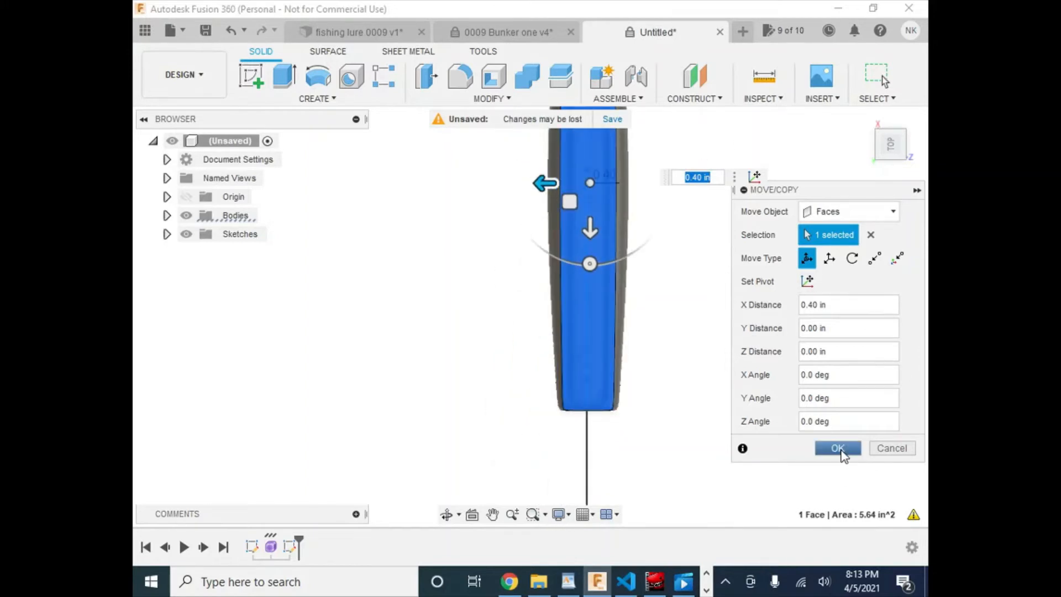
{"action": "left_click", "coordinate": [838, 448]}
{"action": "scroll", "coordinate": [669, 386], "scroll_direction": "down", "scroll_amount": 2}
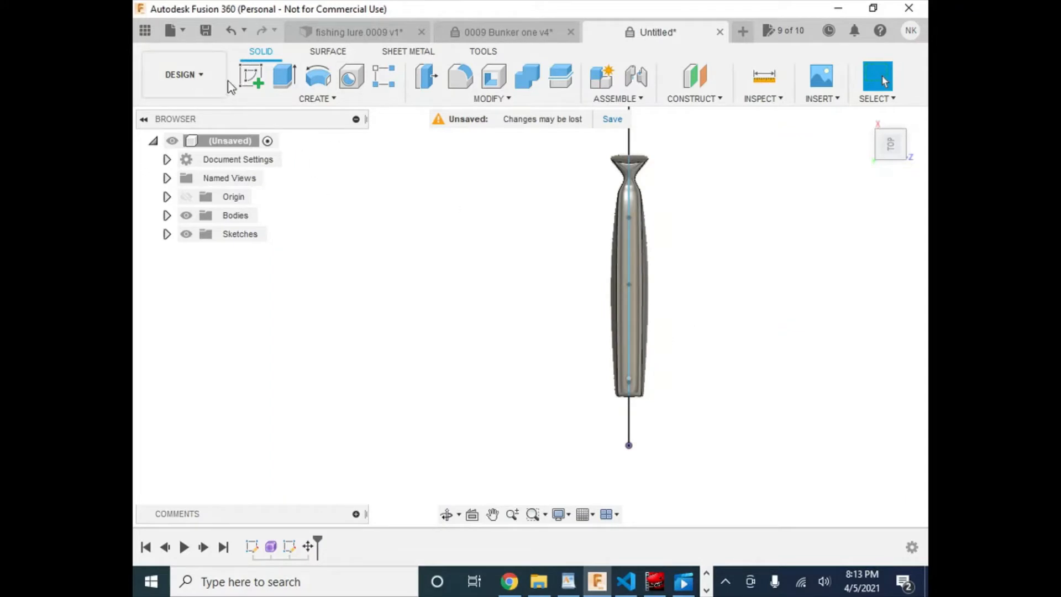
{"action": "middle_click_drag", "start_coordinate": [745, 439], "coordinate": [654, 331], "text": "shift"}
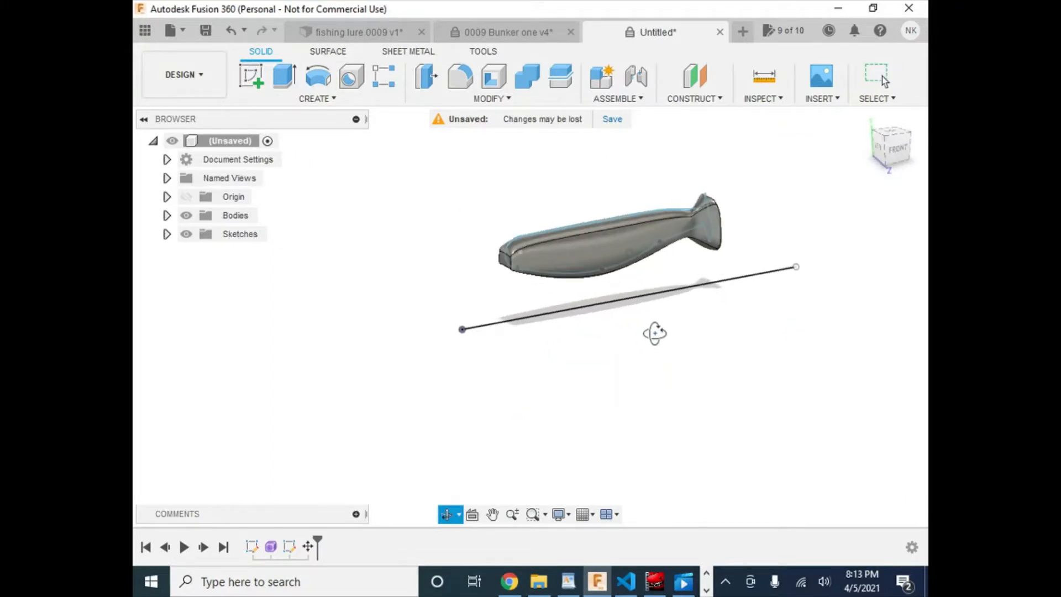
{"action": "left_click", "coordinate": [188, 235]}
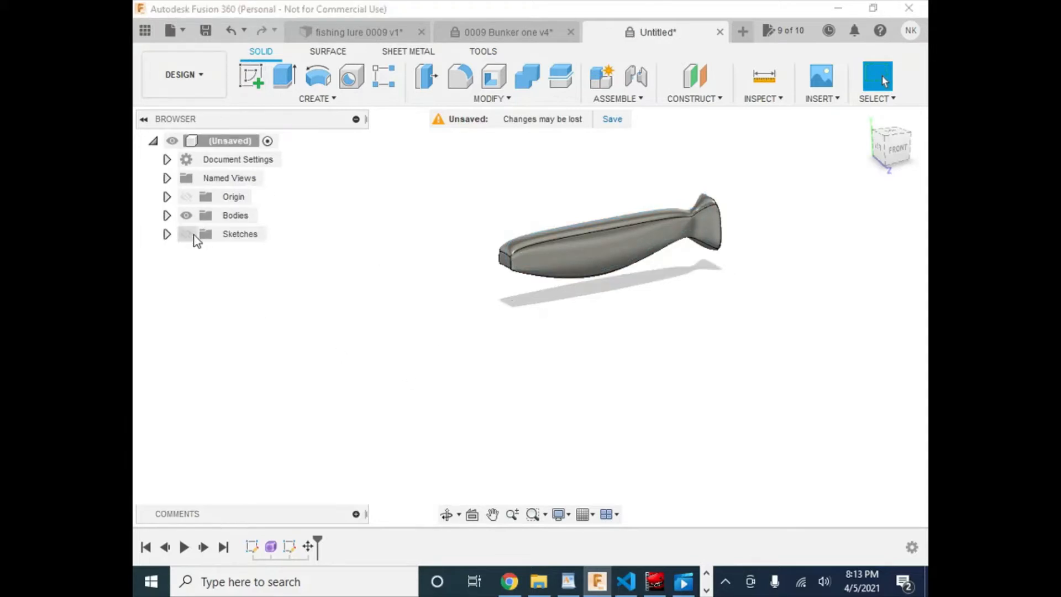
{"action": "left_click", "coordinate": [188, 234]}
- Sketch a 10 in by 4 in rectangle on the XY plane from the origin so it encloses the lure, and finish the sketch
{"action": "left_click", "coordinate": [251, 75]}
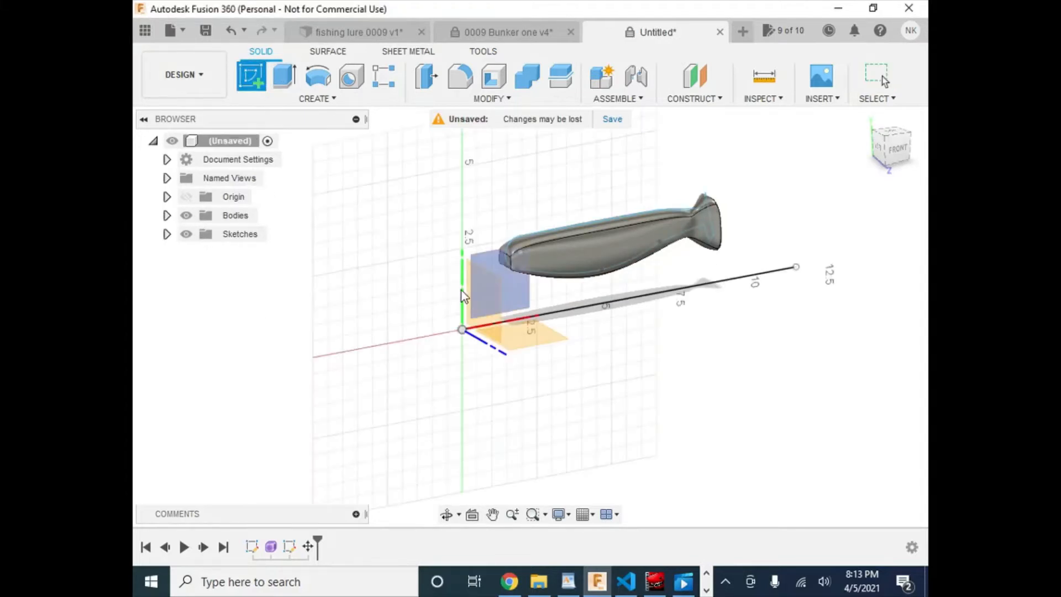
{"action": "left_click", "coordinate": [556, 321]}
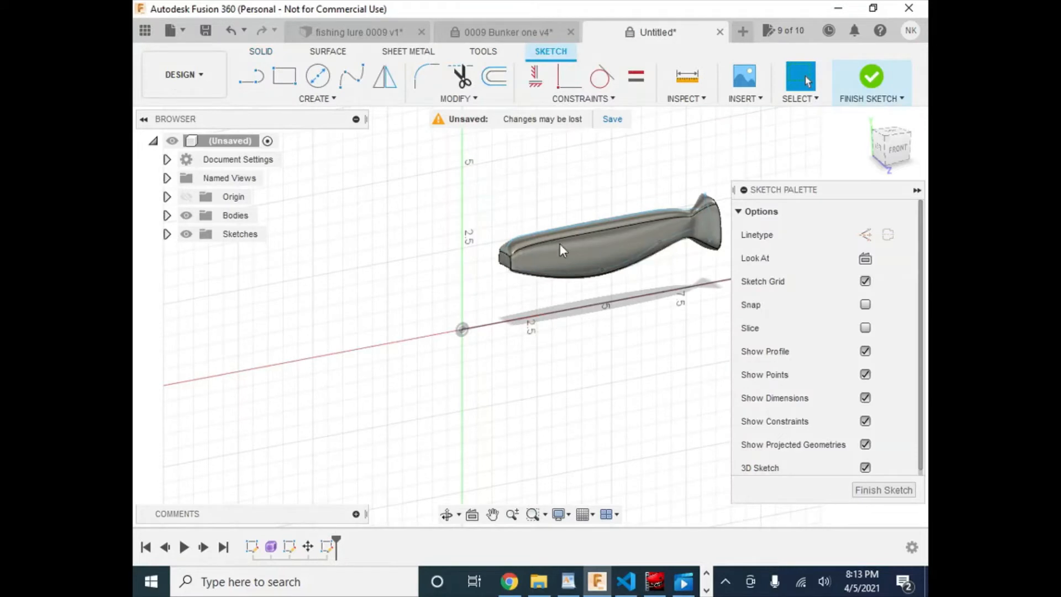
{"action": "left_click", "coordinate": [284, 76]}
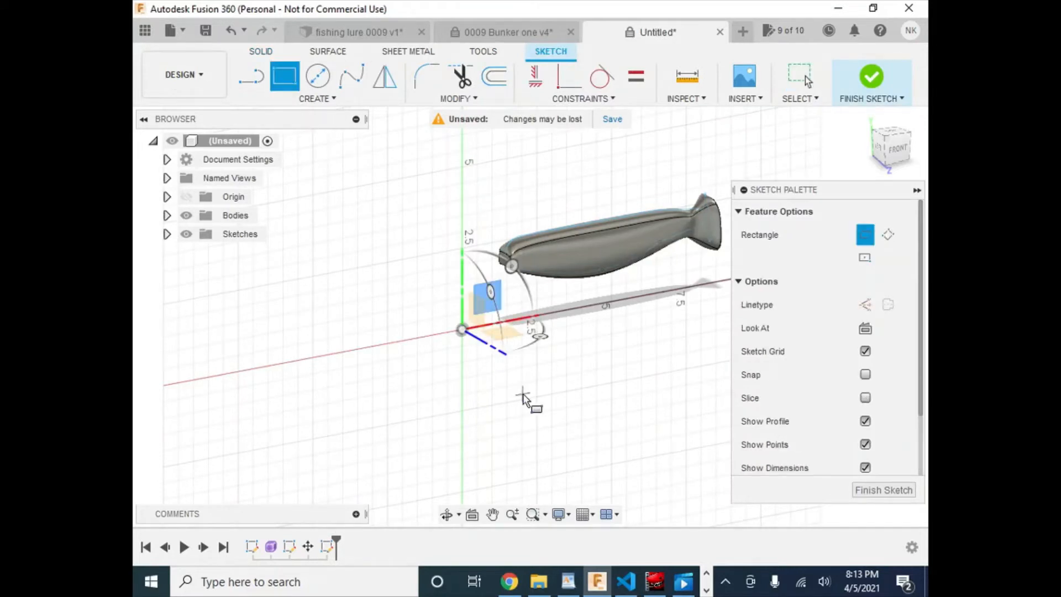
{"action": "left_click", "coordinate": [461, 331]}
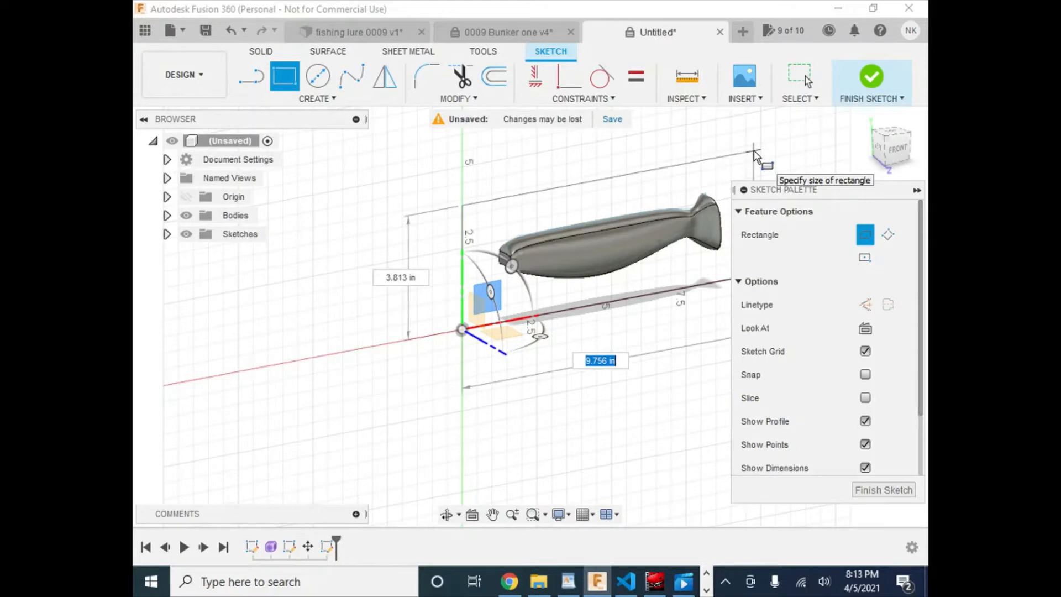
{"action": "key", "text": "Tab"}
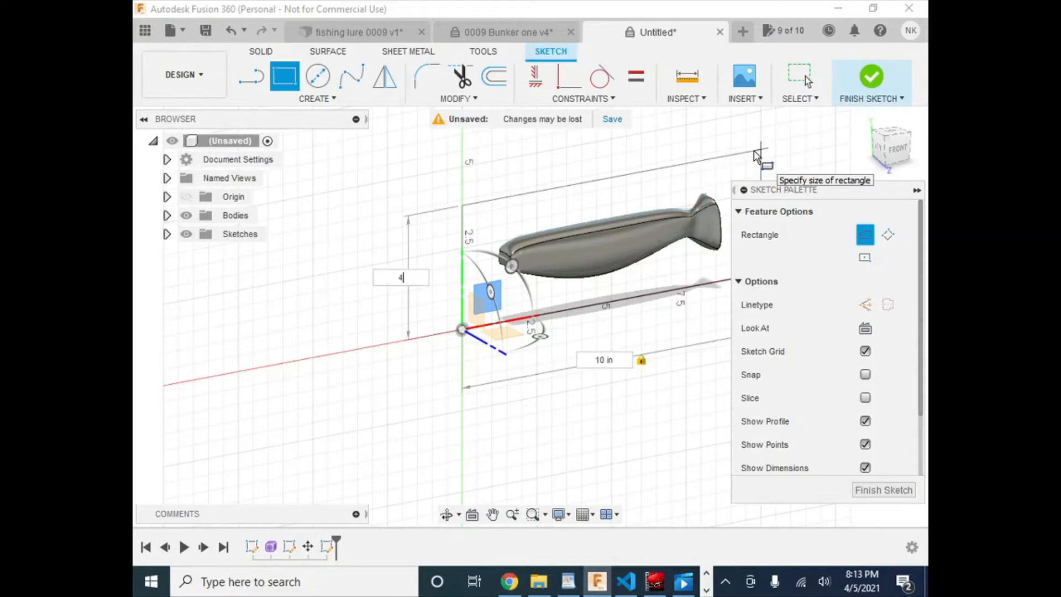
{"action": "key", "text": "Return"}
{"action": "key", "text": "Escape"}
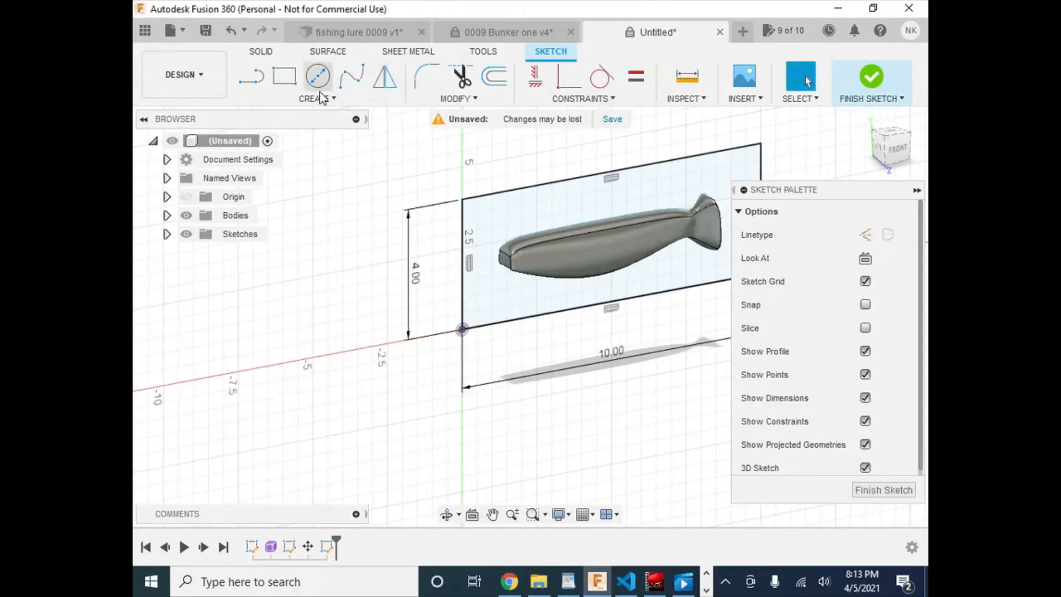
{"action": "left_click", "coordinate": [871, 77]}
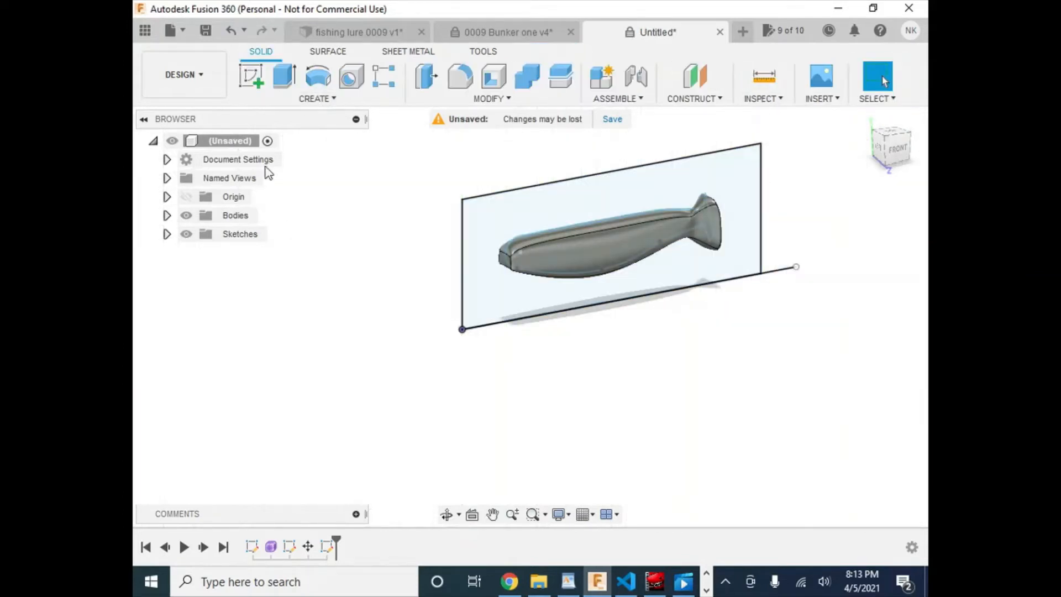
- Extrude the rectangle 1.00 in to one side of the lure as a new body
{"action": "left_click", "coordinate": [284, 77]}
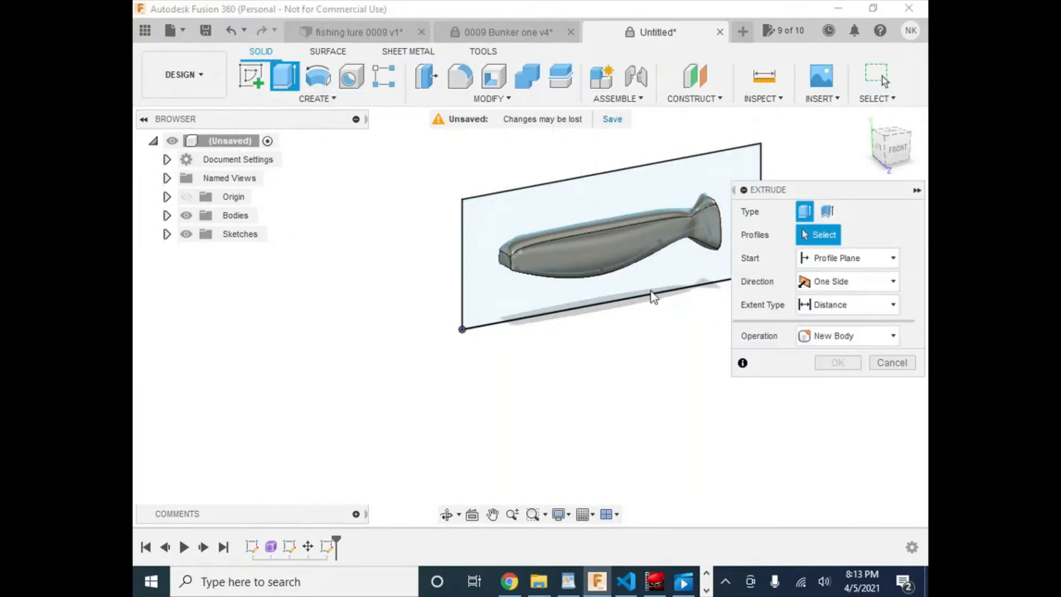
{"action": "left_click", "coordinate": [535, 221]}
{"action": "left_click_drag", "start_coordinate": [621, 237], "coordinate": [637, 249]}
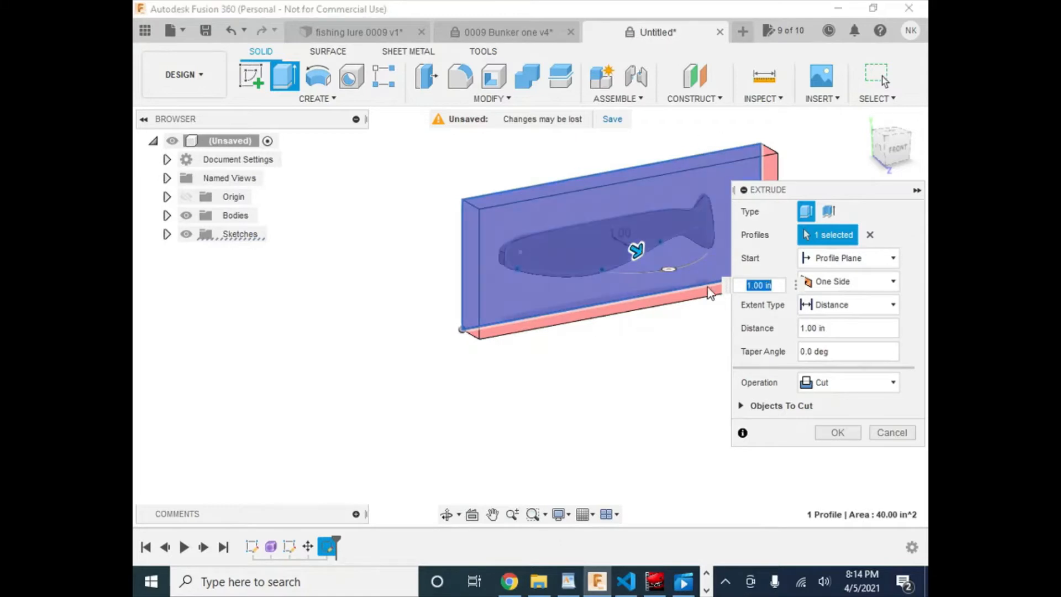
{"action": "middle_click_drag", "start_coordinate": [535, 369], "coordinate": [593, 384], "text": "shift"}
{"action": "left_click", "coordinate": [830, 388]}
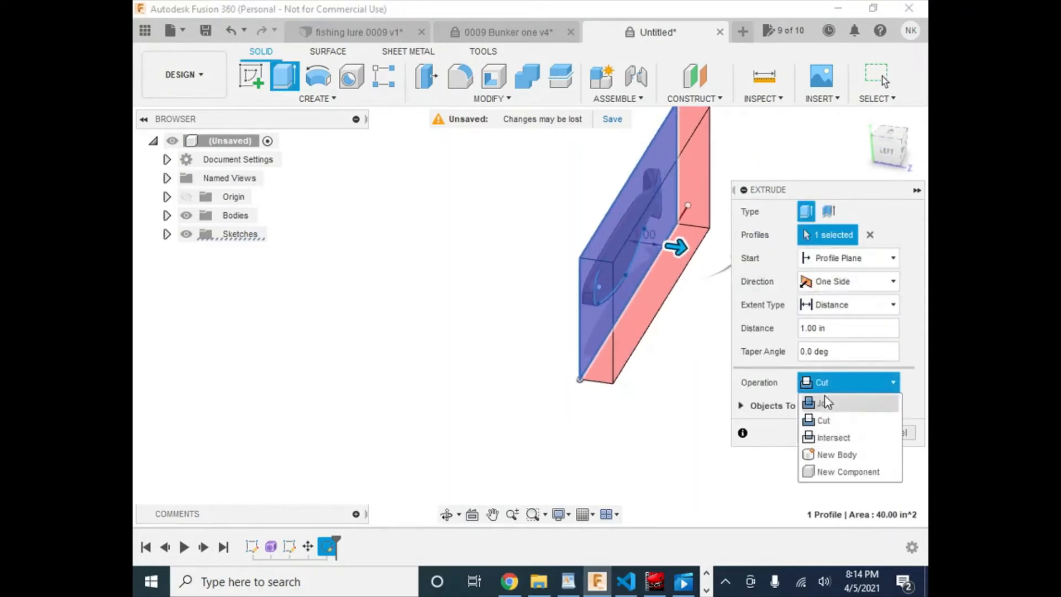
{"action": "left_click", "coordinate": [861, 455]}
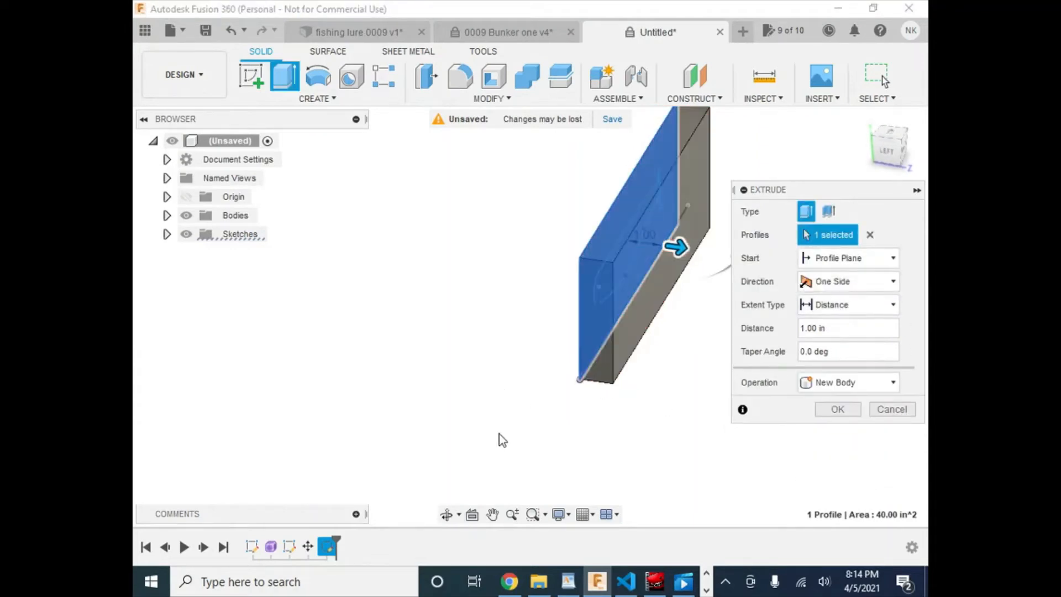
{"action": "mouse_move", "coordinate": [511, 387]}
{"action": "middle_mouse_down", "text": "shift"}
{"action": "mouse_move", "coordinate": [519, 374]}
{"action": "mouse_move", "coordinate": [545, 372]}
{"action": "mouse_move", "coordinate": [516, 372]}
{"action": "mouse_move", "coordinate": [517, 381]}
{"action": "middle_mouse_up", "text": "shift"}
{"action": "left_click", "coordinate": [837, 409]}
{"action": "middle_click_drag", "start_coordinate": [633, 432], "coordinate": [624, 405], "text": "shift"}
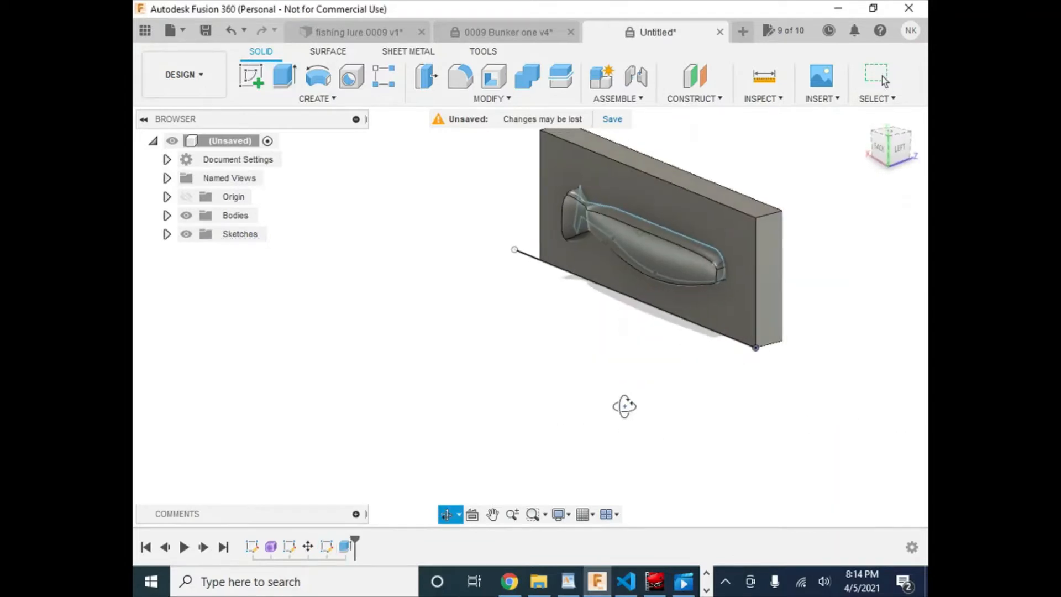
{"action": "left_click", "coordinate": [281, 76]}
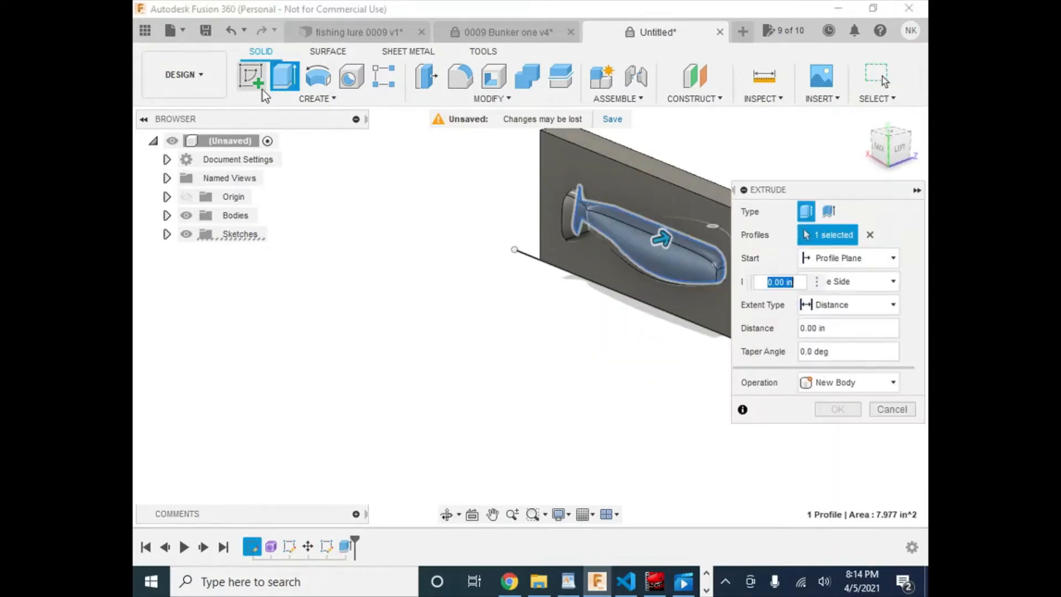
{"action": "left_click", "coordinate": [598, 178]}
{"action": "left_click_drag", "start_coordinate": [575, 180], "coordinate": [550, 187]}
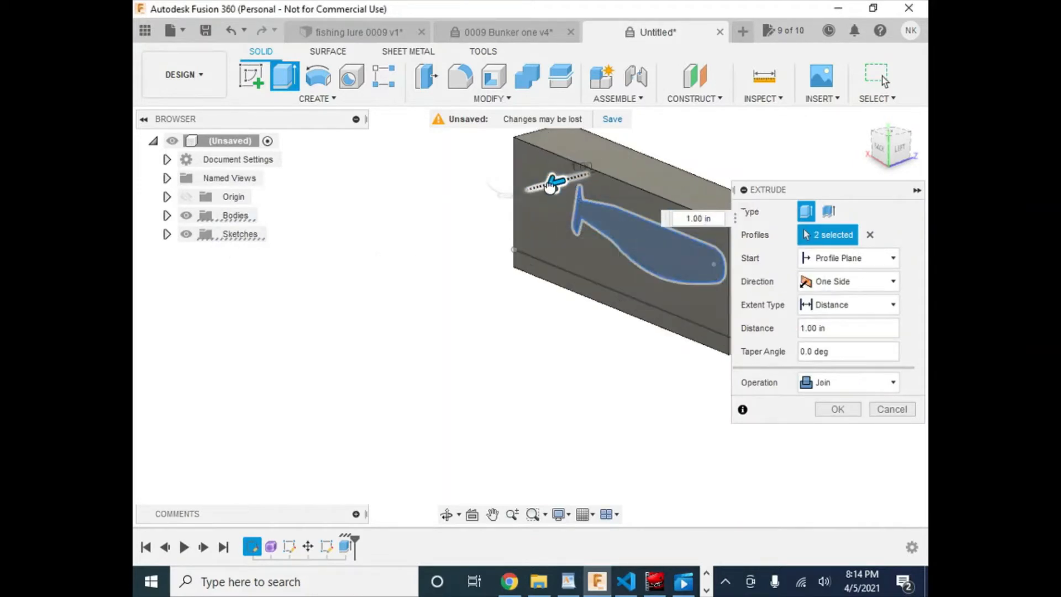
{"action": "left_click", "coordinate": [892, 409]}
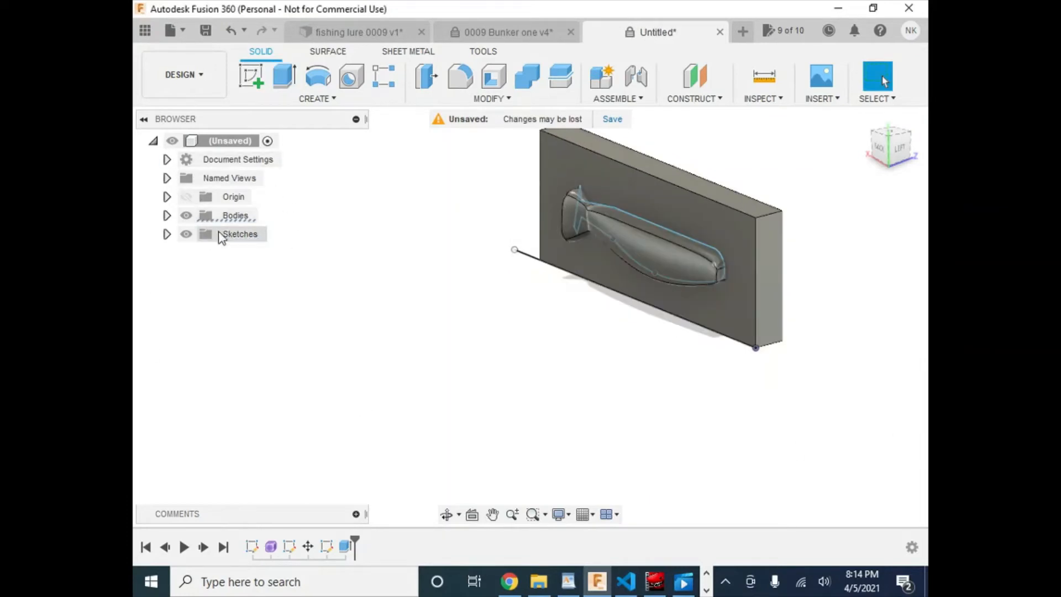
- Make the rectangle sketch, Sketch3, visible again and hide all bodies
{"action": "left_click", "coordinate": [167, 234]}
{"action": "left_click", "coordinate": [200, 290]}
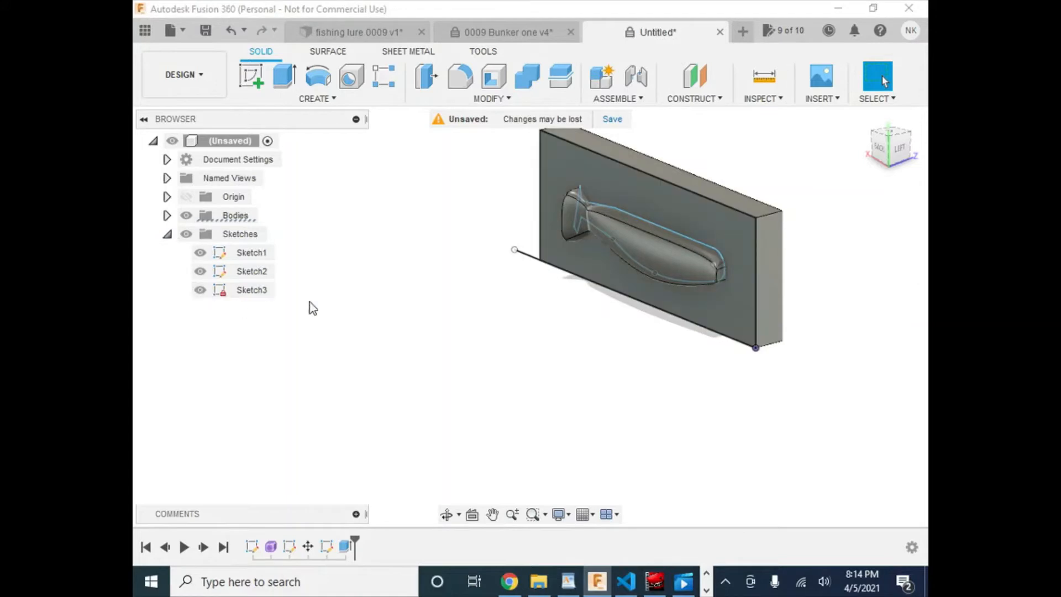
{"action": "left_click", "coordinate": [186, 216]}
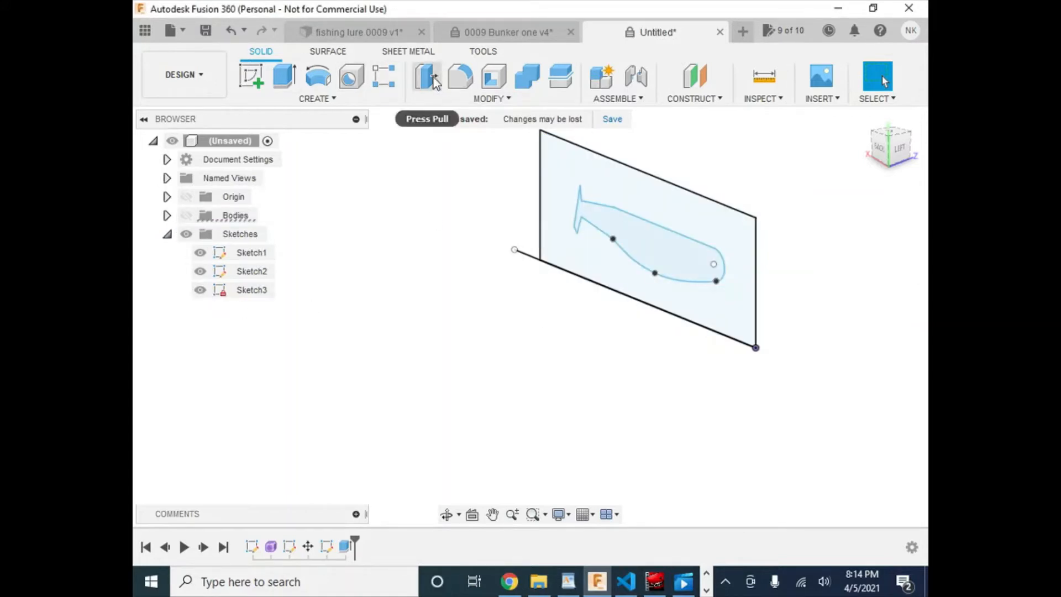
- Extrude the rectangle -1.00 in to the opposite side as a new body and make all bodies visible
{"action": "left_click", "coordinate": [284, 76]}
{"action": "left_click", "coordinate": [605, 193]}
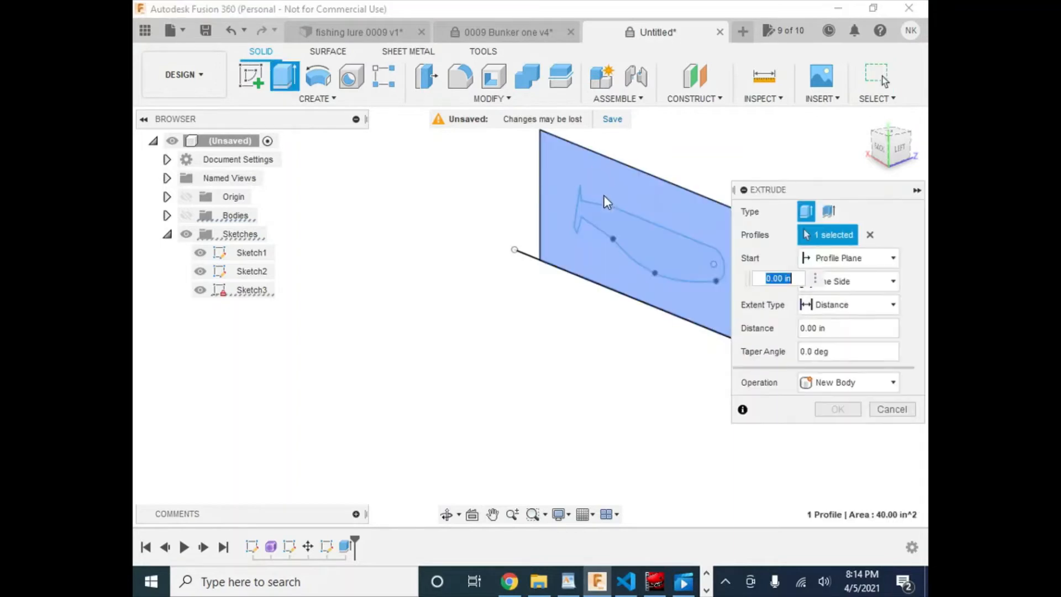
{"action": "left_click_drag", "start_coordinate": [663, 238], "coordinate": [613, 252]}
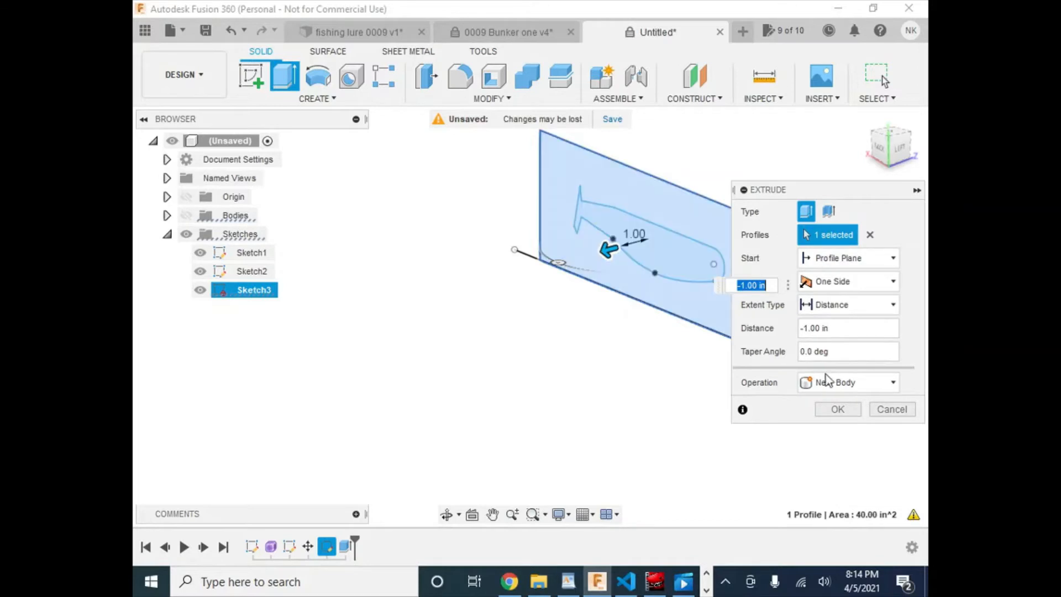
{"action": "left_click", "coordinate": [838, 409]}
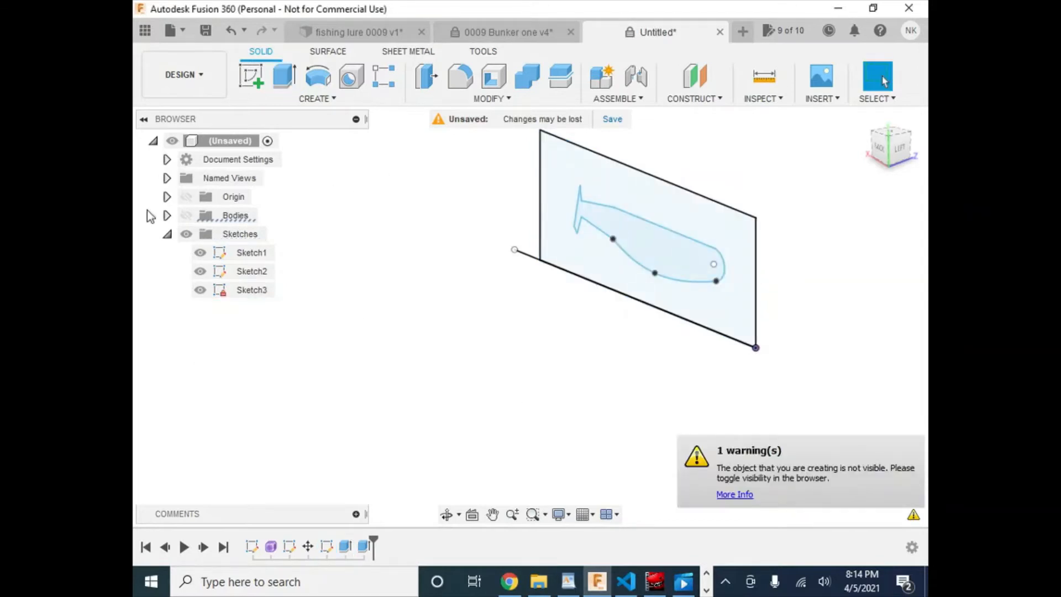
{"action": "left_click", "coordinate": [186, 215]}
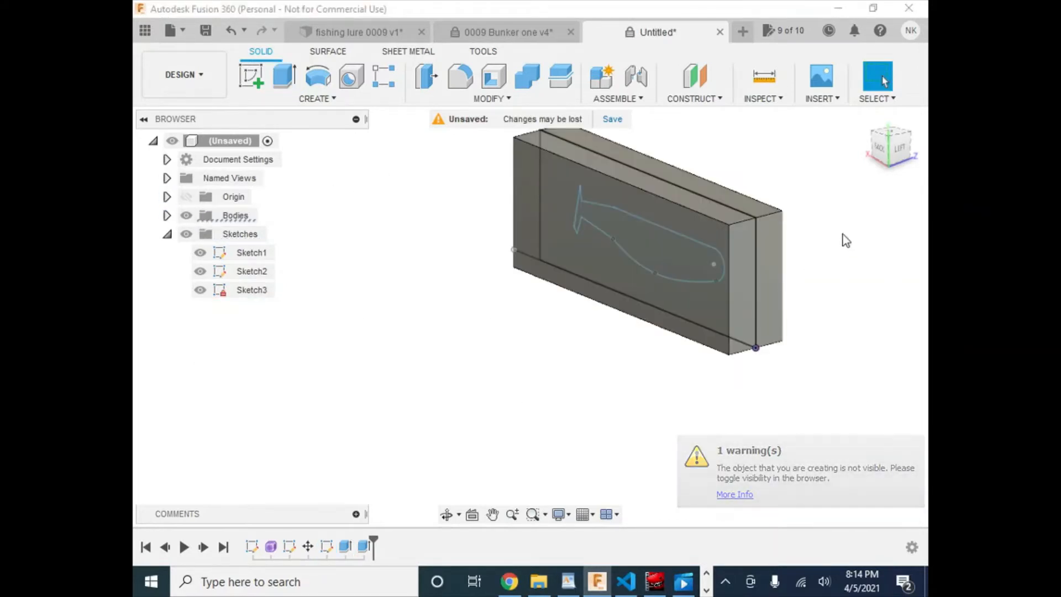
{"action": "mouse_move", "coordinate": [830, 316]}
{"action": "middle_mouse_down", "text": "shift"}
{"action": "mouse_move", "coordinate": [799, 427]}
{"action": "mouse_move", "coordinate": [791, 306]}
{"action": "mouse_move", "coordinate": [844, 304]}
{"action": "mouse_move", "coordinate": [824, 320]}
{"action": "middle_mouse_up", "text": "shift"}
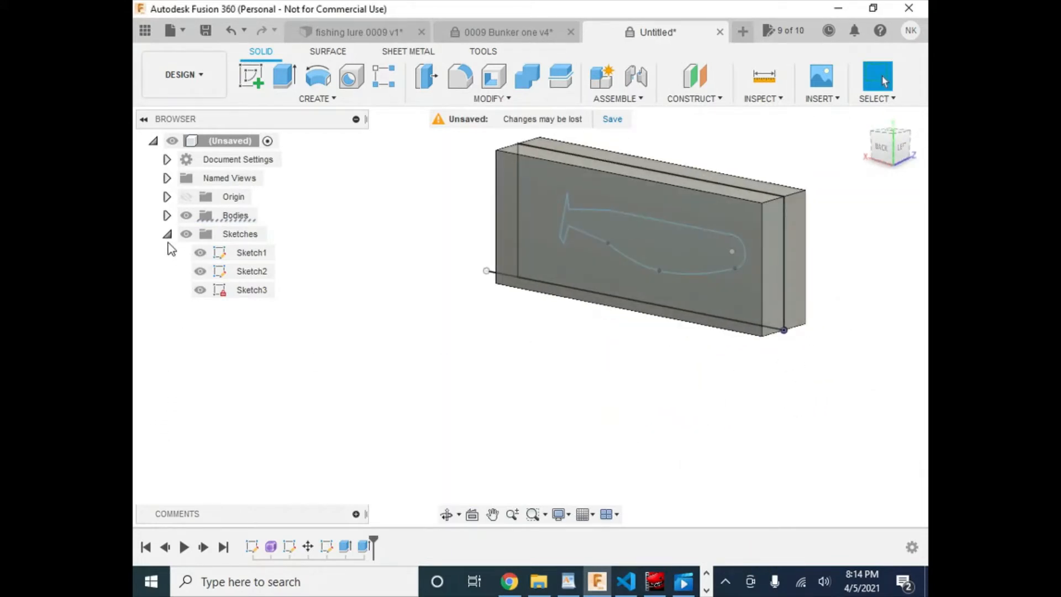
- Collapse the sketch list and hide all sketches
{"action": "left_click", "coordinate": [166, 234]}
{"action": "left_click", "coordinate": [217, 219]}
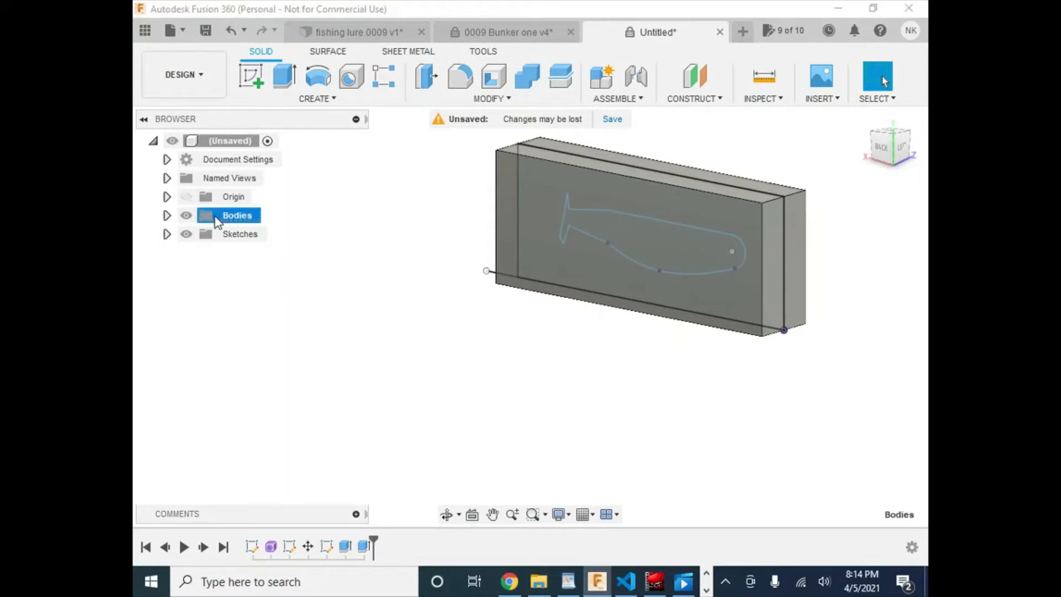
{"action": "left_click", "coordinate": [186, 234]}
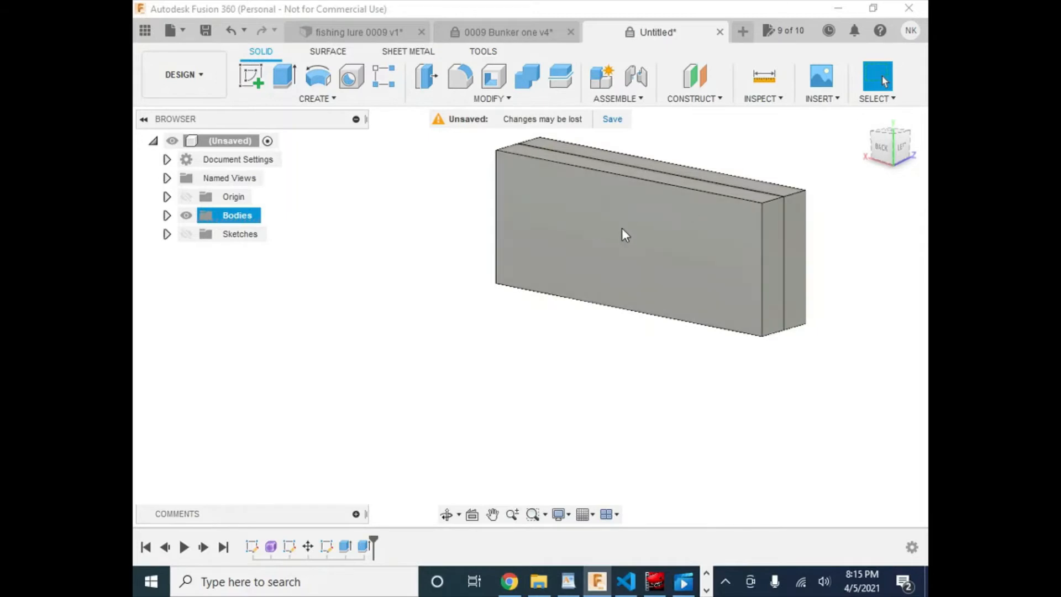
- Cut the lure, Body1, out of the first block, Body2, with Combine, keeping the tool body
{"action": "left_click", "coordinate": [529, 81]}
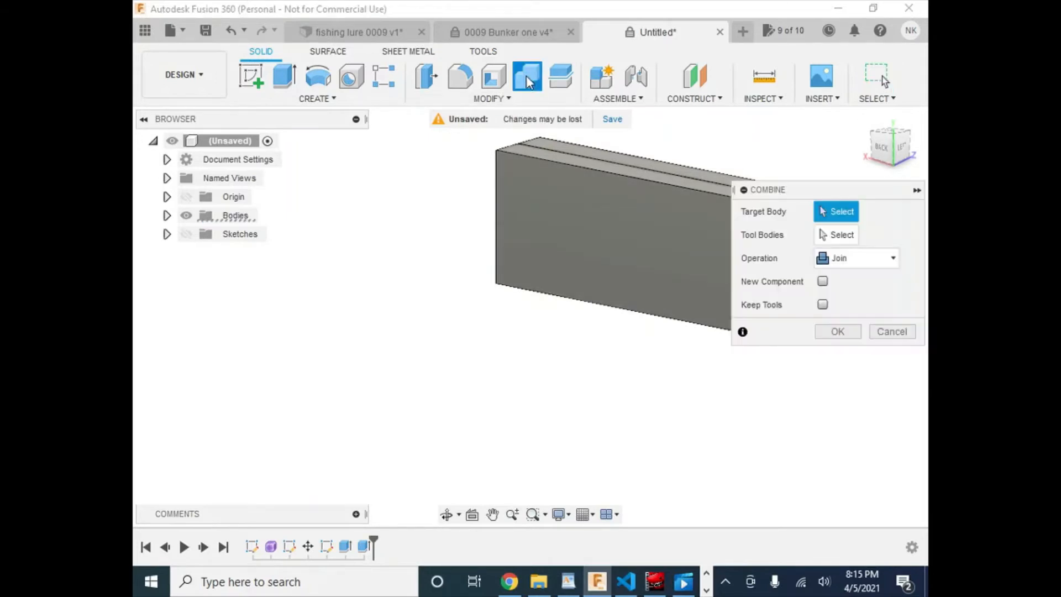
{"action": "left_click", "coordinate": [866, 260]}
{"action": "left_click", "coordinate": [870, 297]}
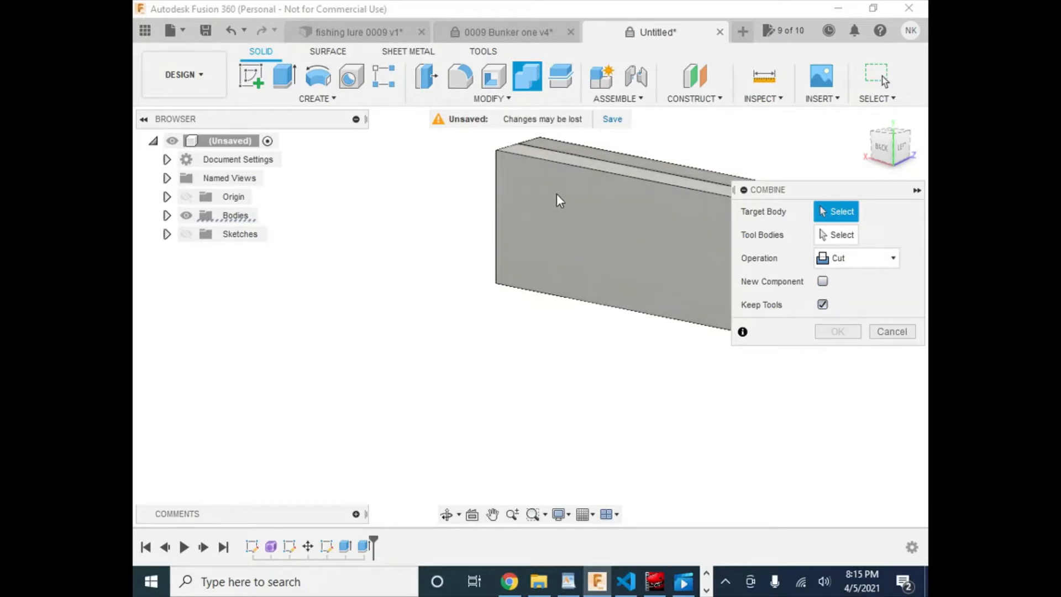
{"action": "left_click", "coordinate": [584, 153]}
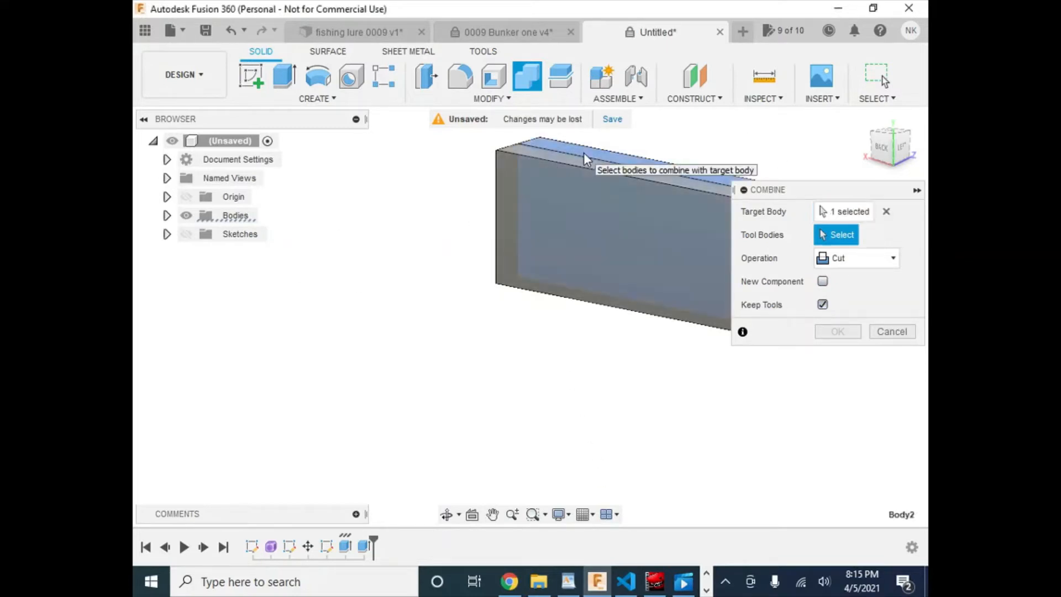
{"action": "left_click", "coordinate": [167, 216]}
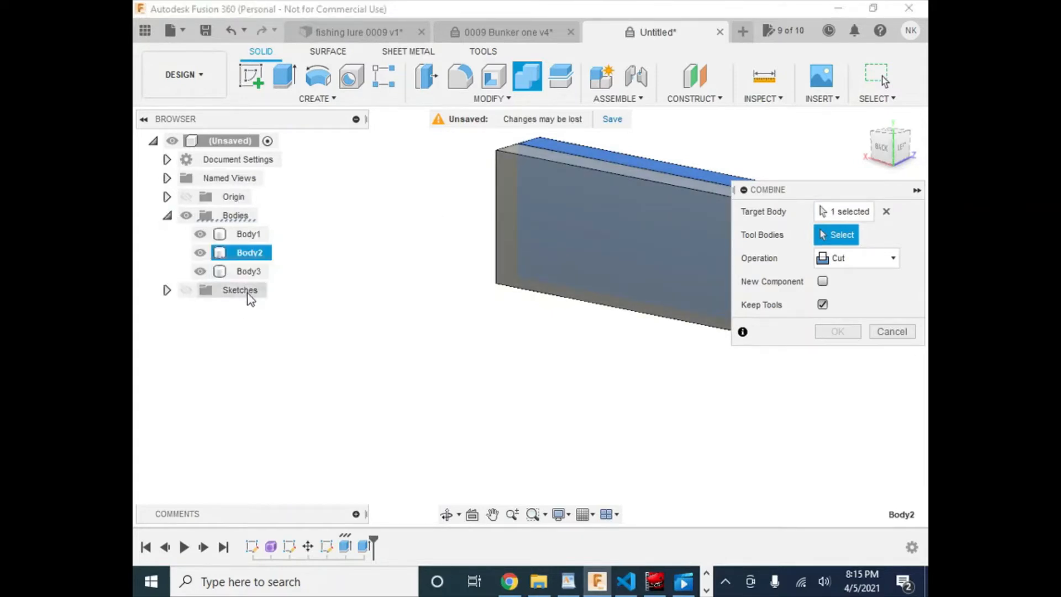
{"action": "left_click", "coordinate": [259, 237]}
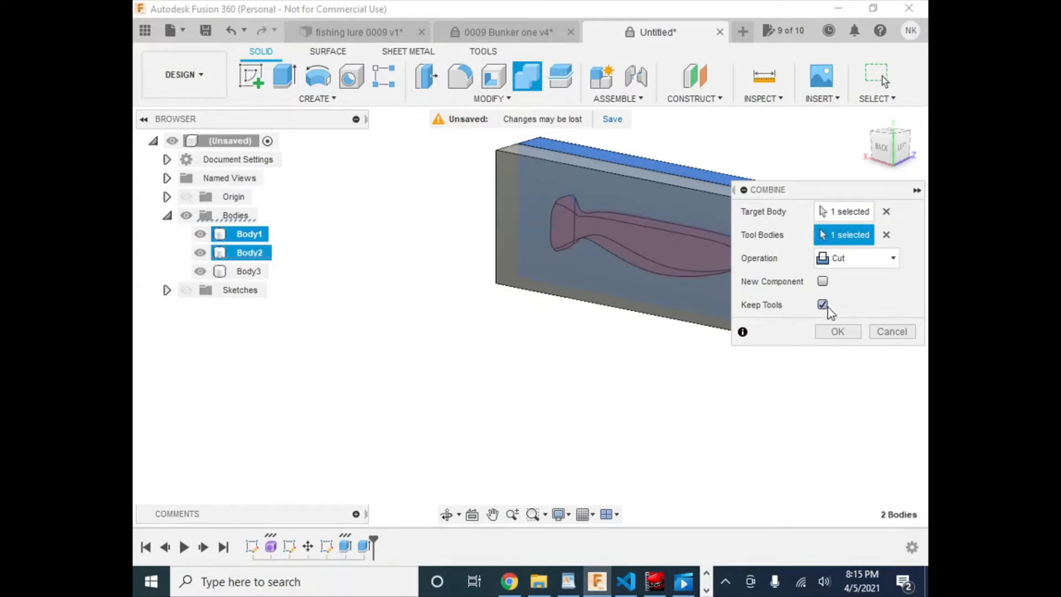
{"action": "left_click", "coordinate": [838, 332]}
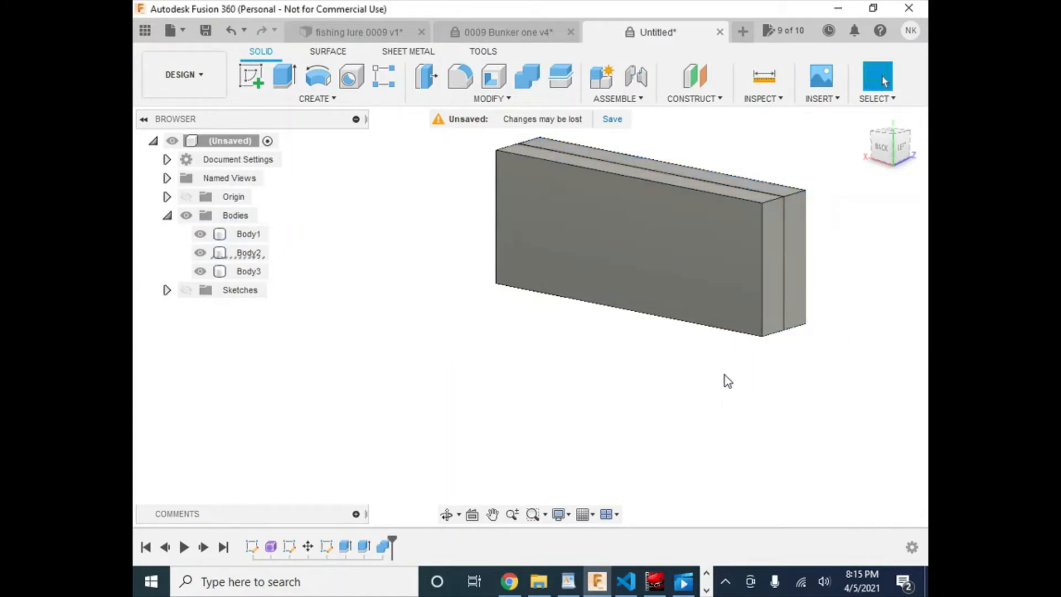
- Cut the lure, Body1, out of the second block, Body3, with Combine, keeping the tool body
{"action": "left_click", "coordinate": [527, 76]}
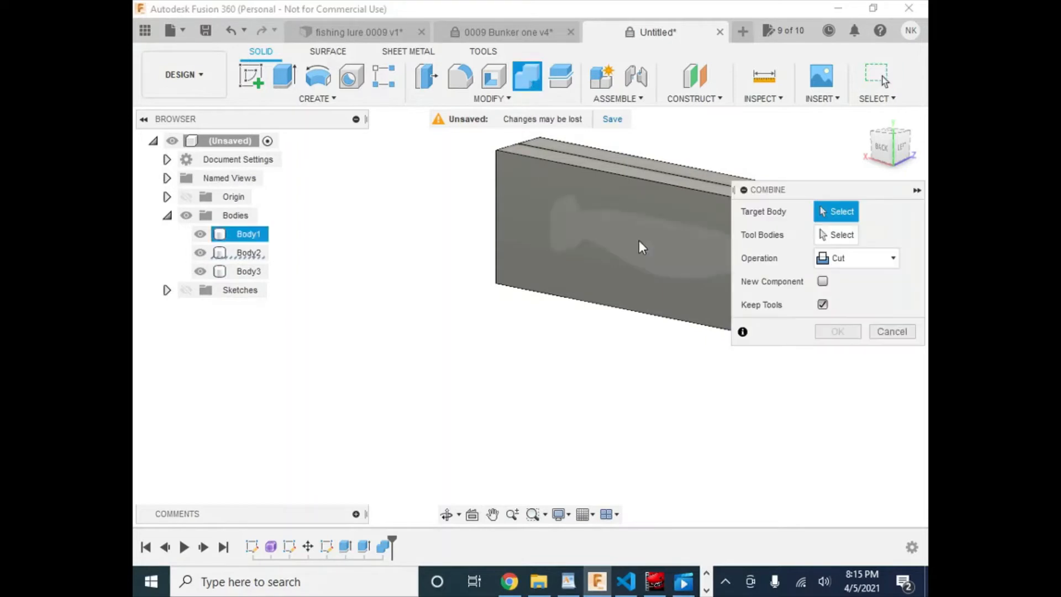
{"action": "left_click", "coordinate": [520, 175]}
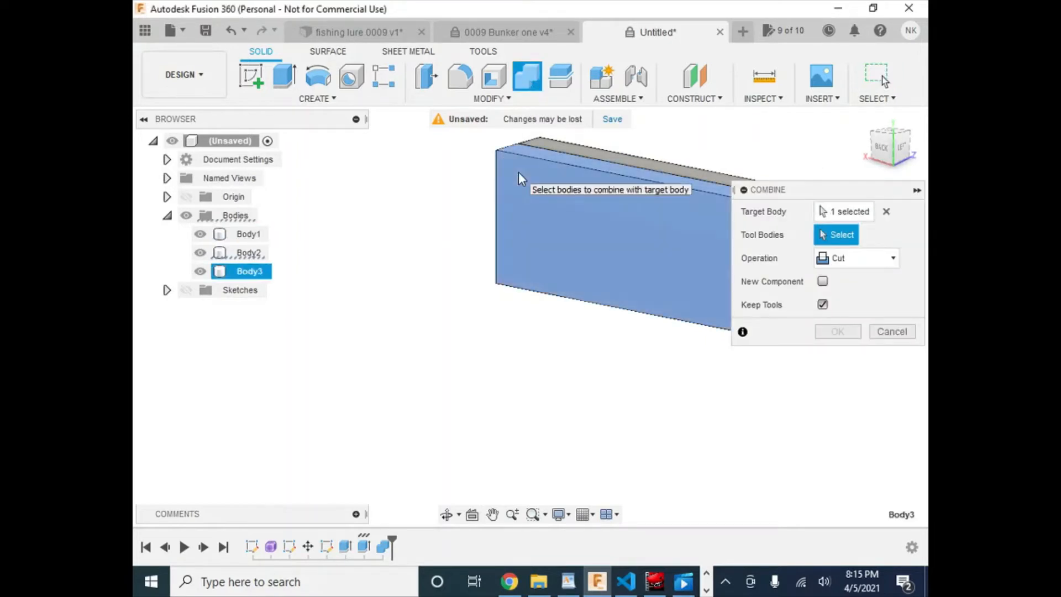
{"action": "left_click", "coordinate": [236, 236]}
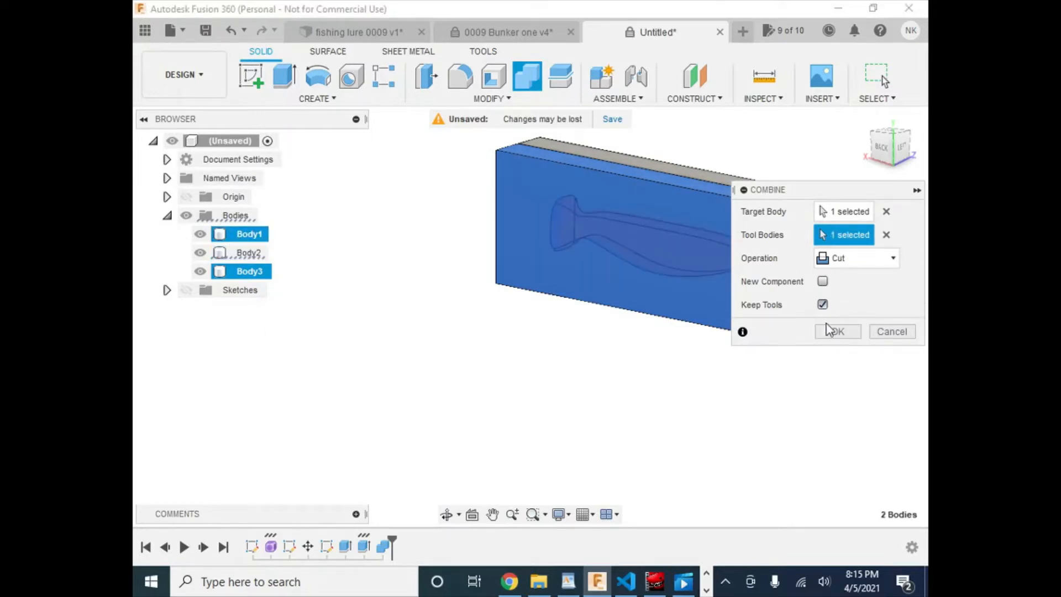
{"action": "left_click", "coordinate": [838, 332]}
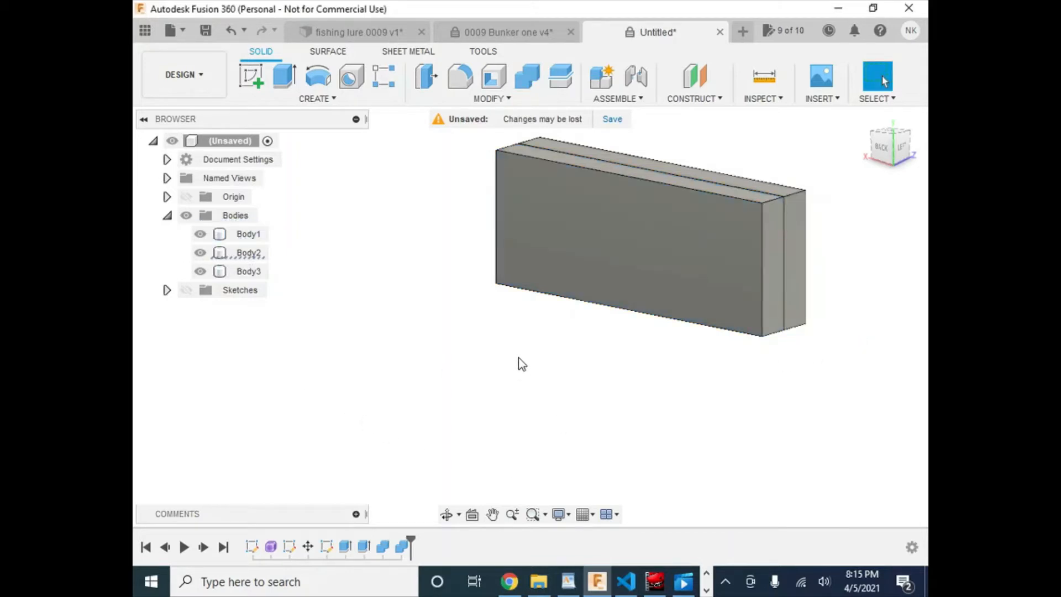
{"action": "middle_click_drag", "start_coordinate": [522, 364], "coordinate": [560, 325], "text": "shift"}
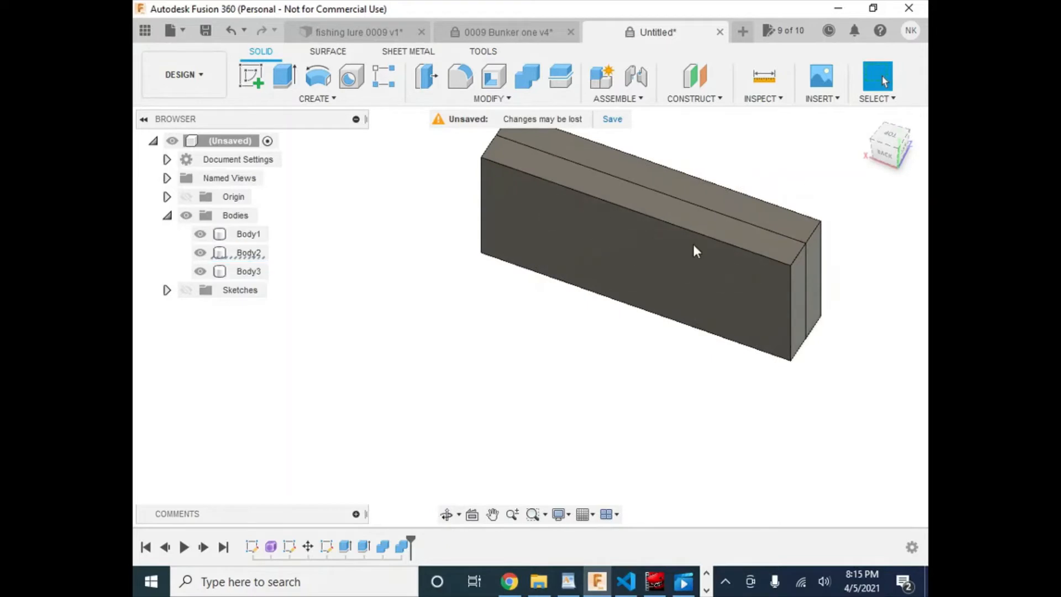
- Rotate the second block, Body3, by -180 degrees in Z Angle about the end edge it shares with the other block, using Move/Copy on bodies
{"action": "middle_click_drag", "start_coordinate": [431, 324], "coordinate": [439, 390]}
{"action": "left_click", "coordinate": [585, 283]}
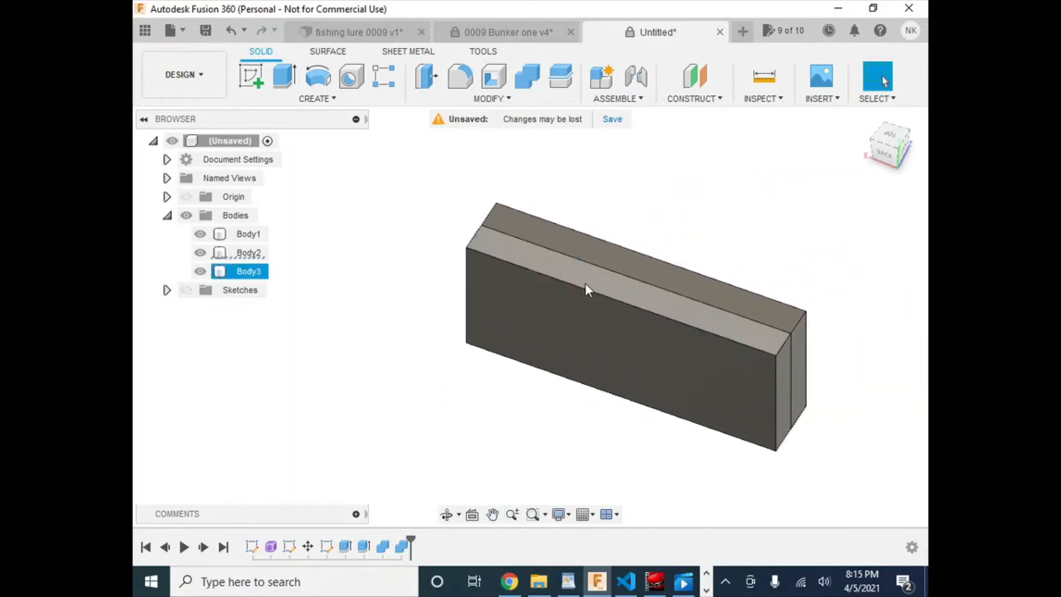
{"action": "right_click", "coordinate": [586, 283]}
{"action": "left_click", "coordinate": [523, 303]}
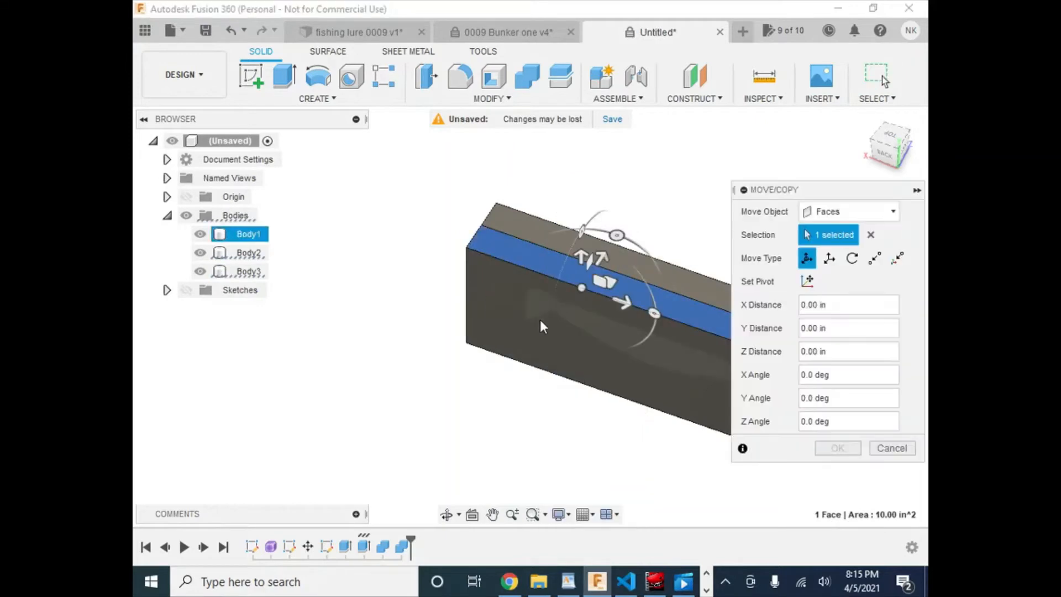
{"action": "left_click", "coordinate": [851, 208]}
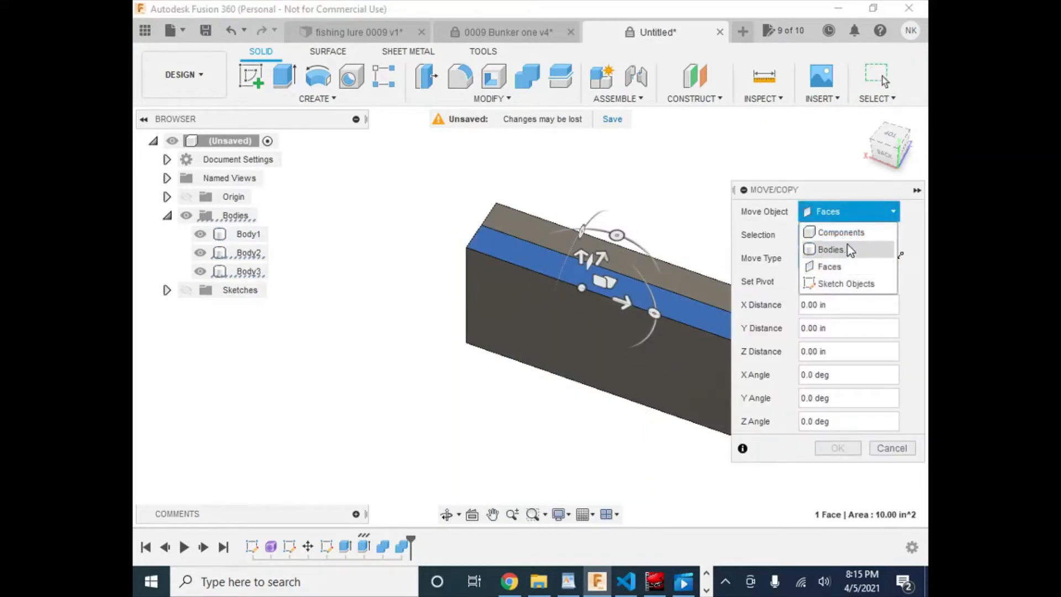
{"action": "left_click", "coordinate": [834, 250]}
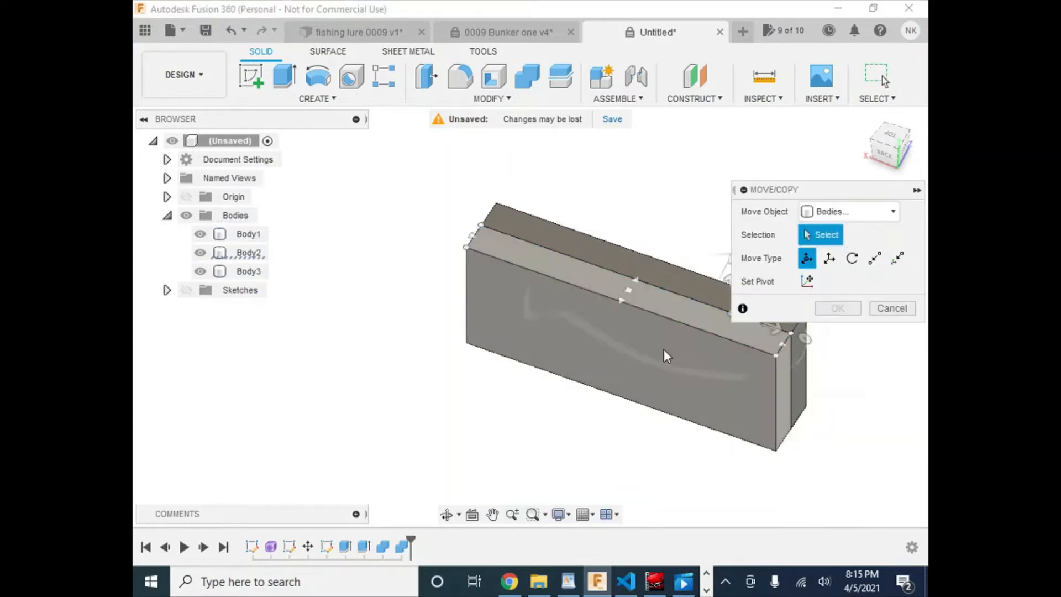
{"action": "left_click", "coordinate": [479, 227]}
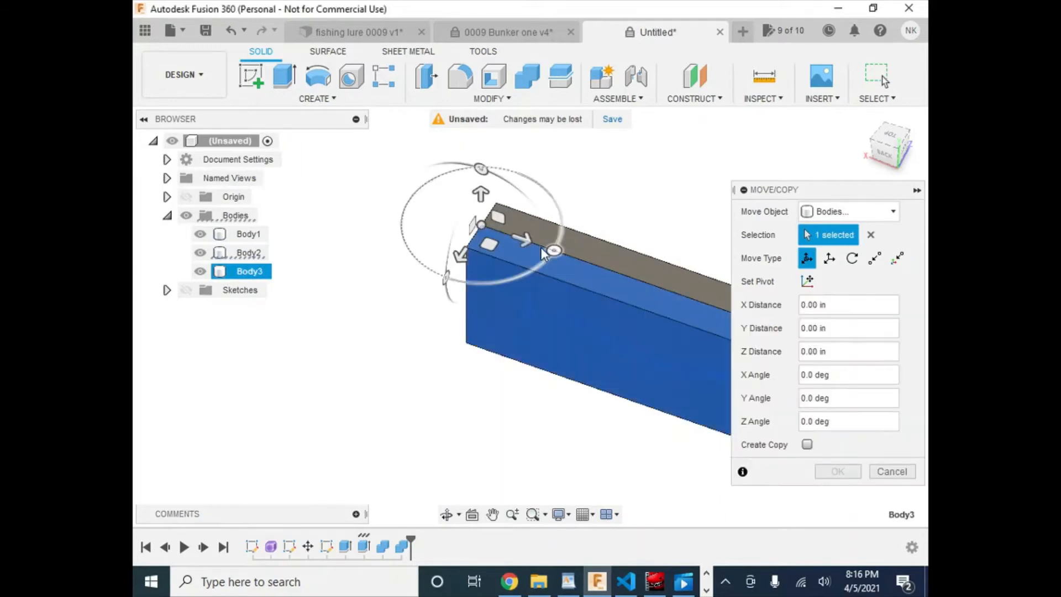
{"action": "left_click_drag", "start_coordinate": [541, 247], "coordinate": [356, 186]}
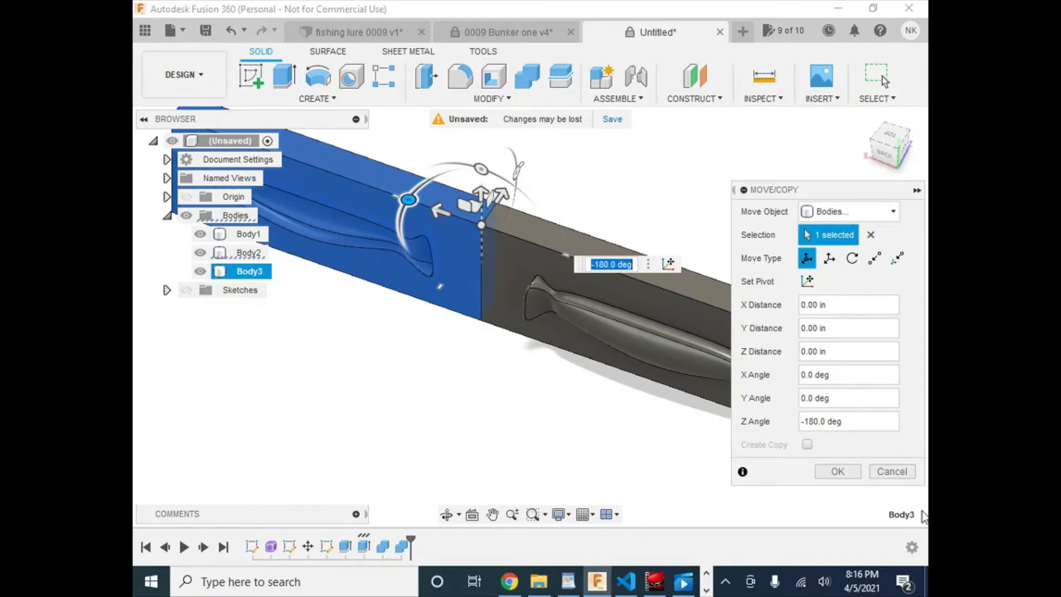
{"action": "left_click", "coordinate": [838, 471]}
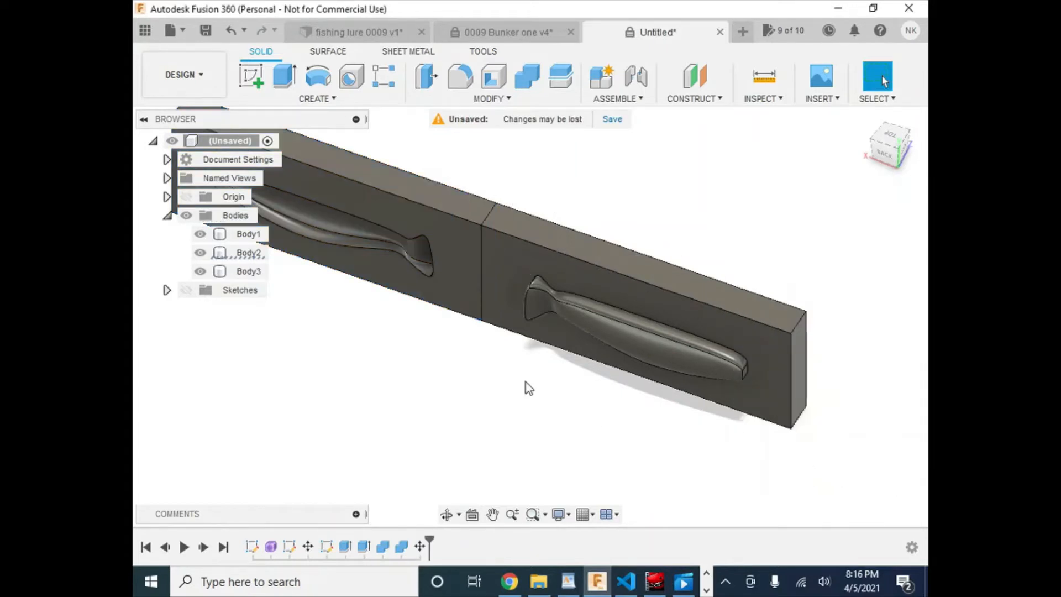
- Hide the lure, Body1, and examine the cavities in both mold halves from the back and at an angle
{"action": "middle_click_drag", "start_coordinate": [545, 382], "coordinate": [602, 355]}
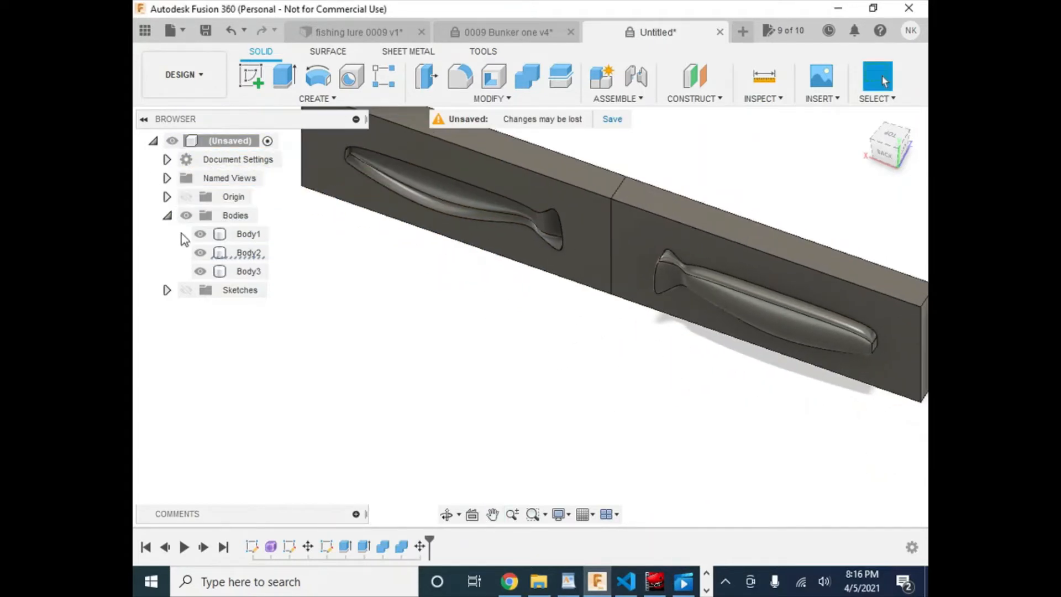
{"action": "left_click", "coordinate": [205, 235]}
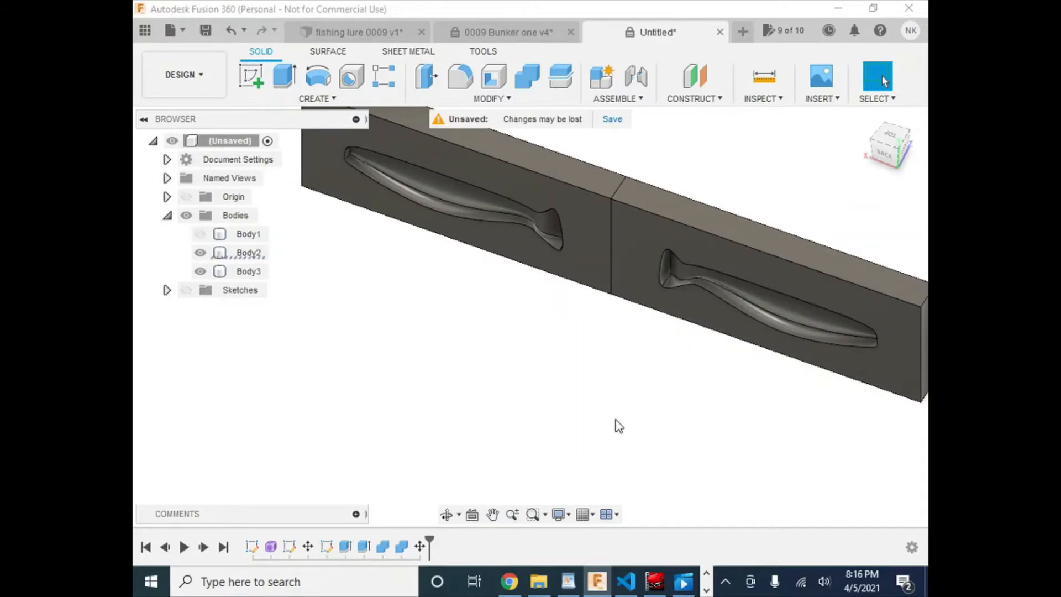
{"action": "left_click", "coordinate": [884, 155]}
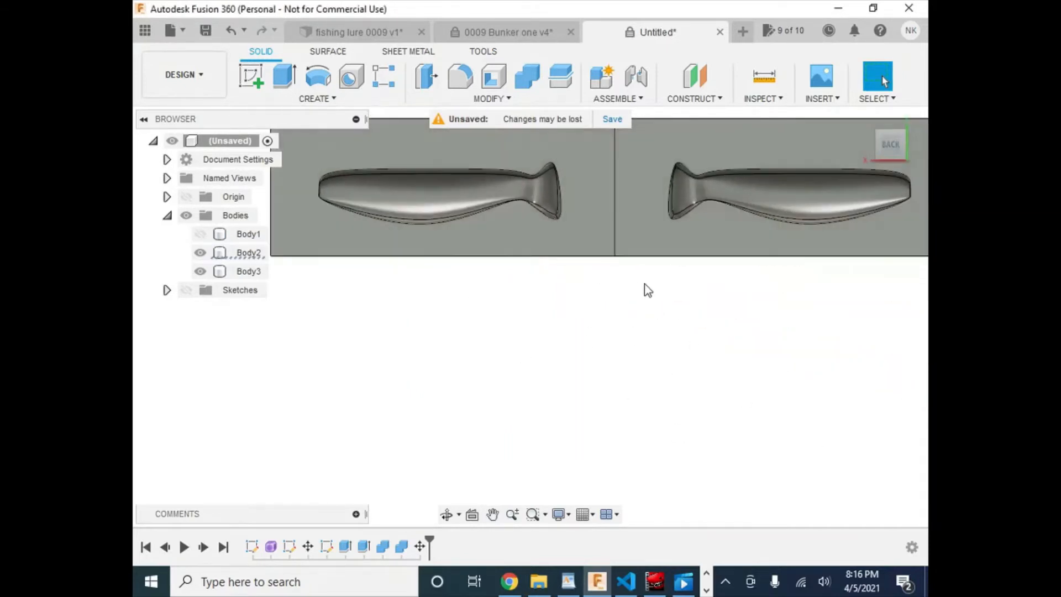
{"action": "middle_click_drag", "start_coordinate": [644, 284], "coordinate": [751, 438]}
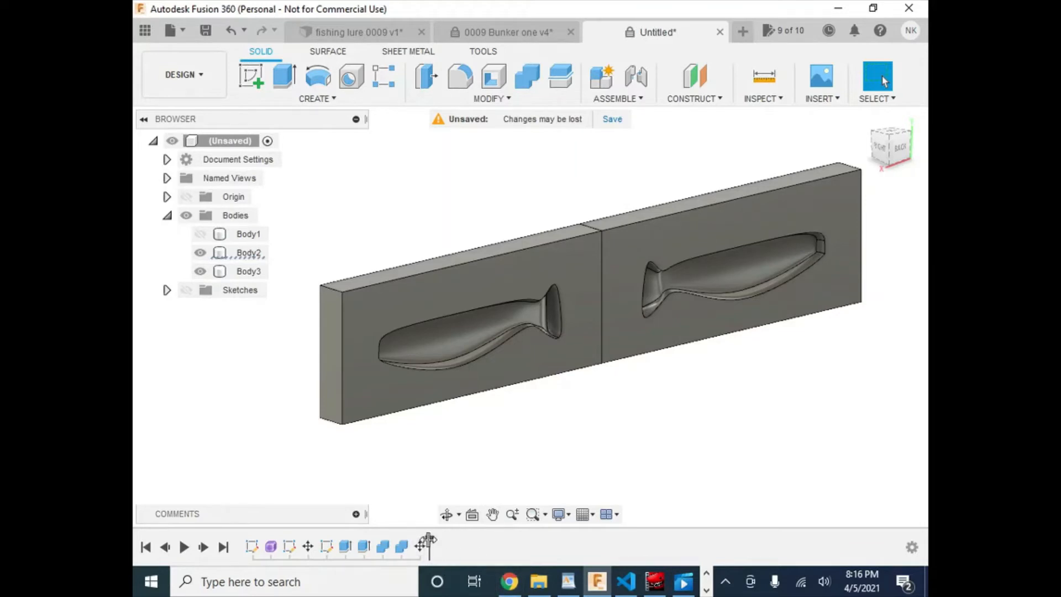
- Roll the timeline back to just before the first block extrusion and show the lure, Body1
{"action": "left_click_drag", "start_coordinate": [431, 542], "coordinate": [373, 540]}
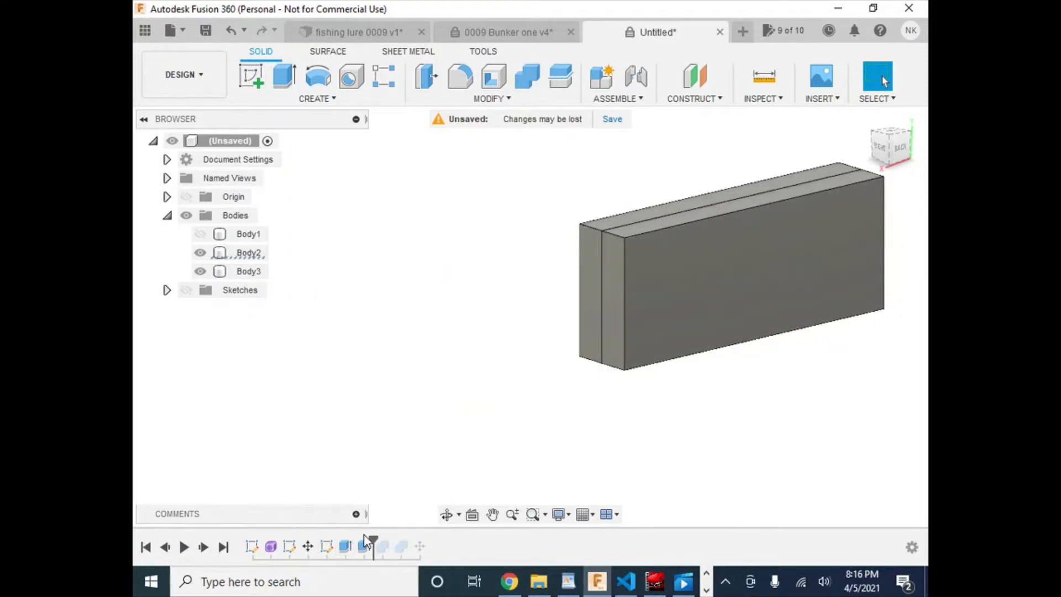
{"action": "left_click_drag", "start_coordinate": [373, 536], "coordinate": [333, 532]}
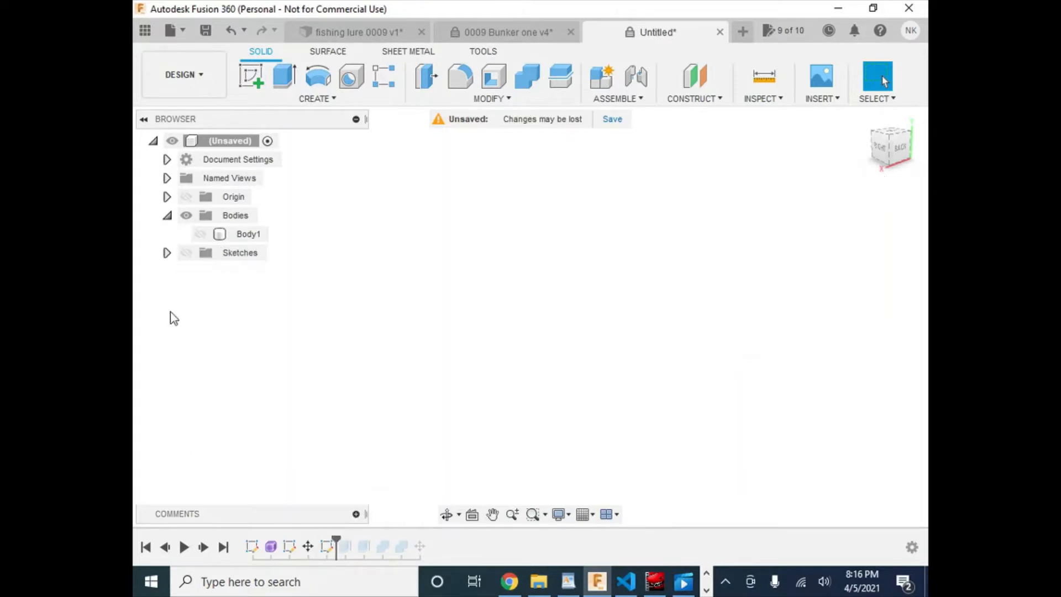
{"action": "left_click", "coordinate": [200, 235]}
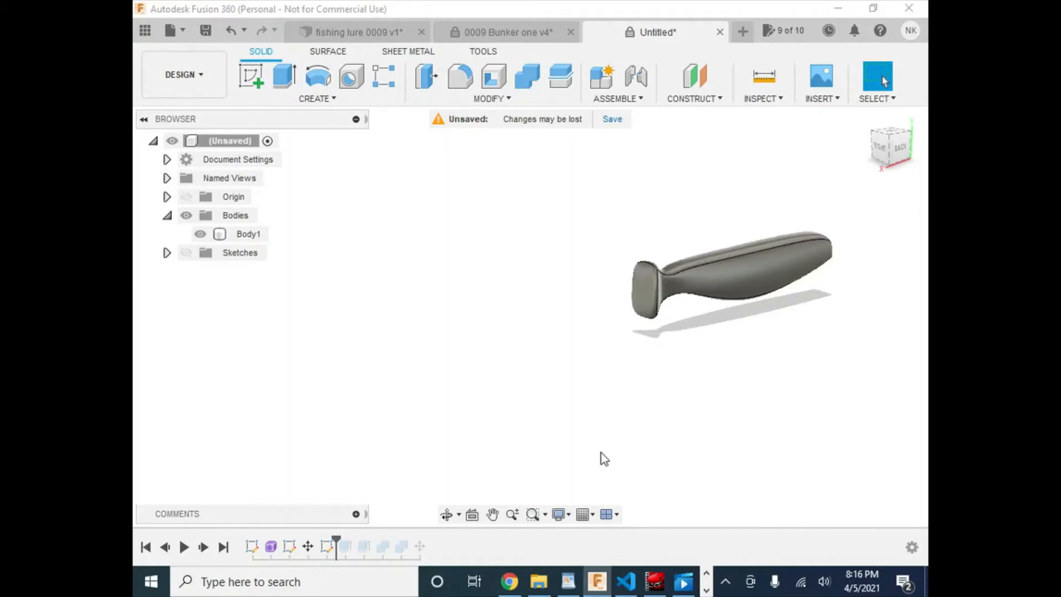
{"action": "middle_click_drag", "start_coordinate": [808, 395], "coordinate": [583, 433]}
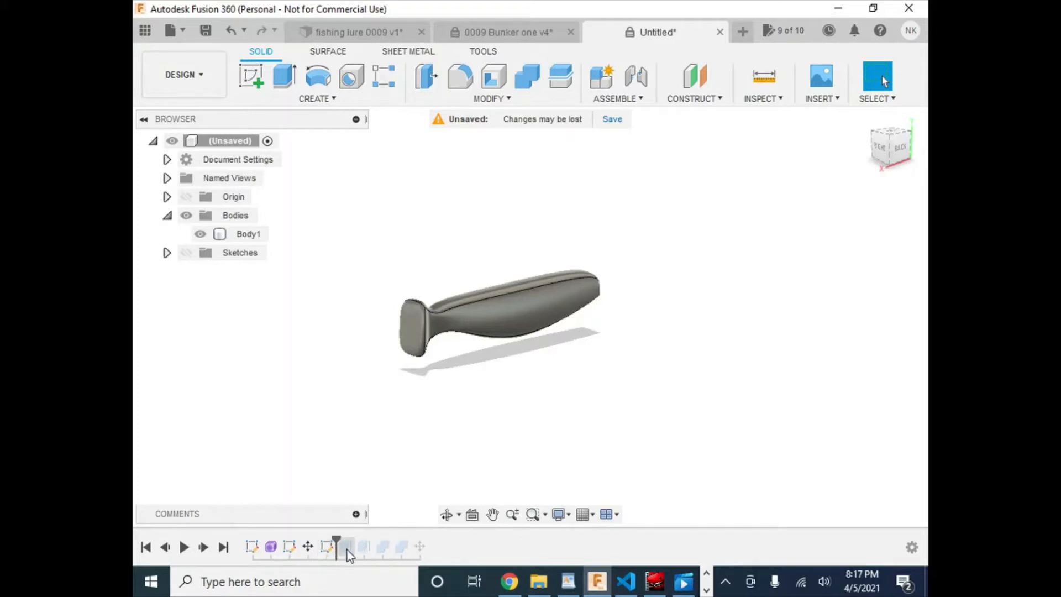
- Sketch a 0.5 in diameter circle on the horizontal plane, centred on the block's bottom line just ahead of the lure's nose, and finish the sketch
{"action": "middle_click_drag", "start_coordinate": [765, 284], "coordinate": [607, 298], "text": "shift"}
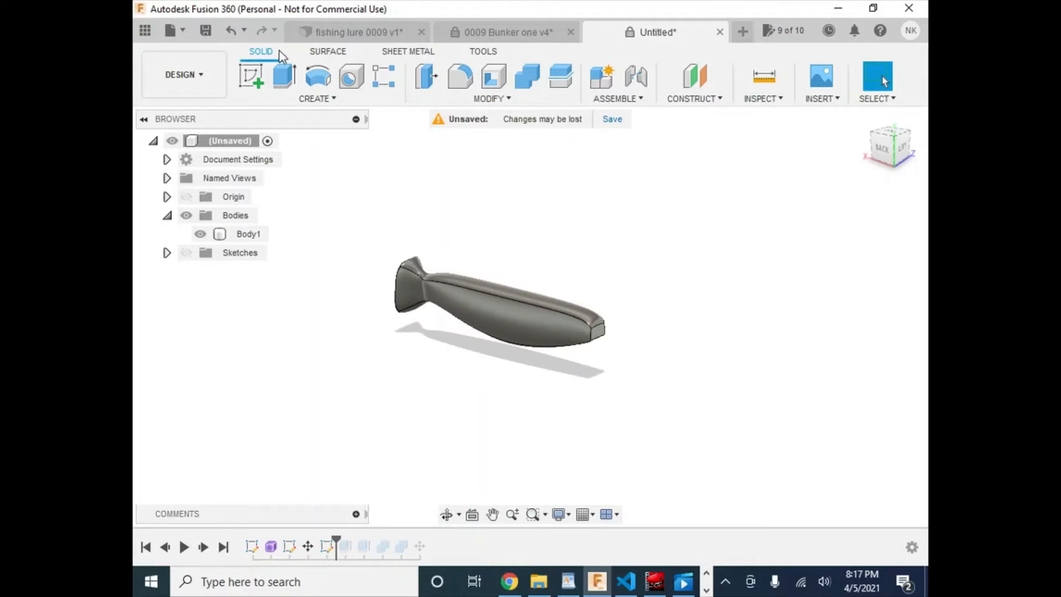
{"action": "left_click", "coordinate": [250, 77]}
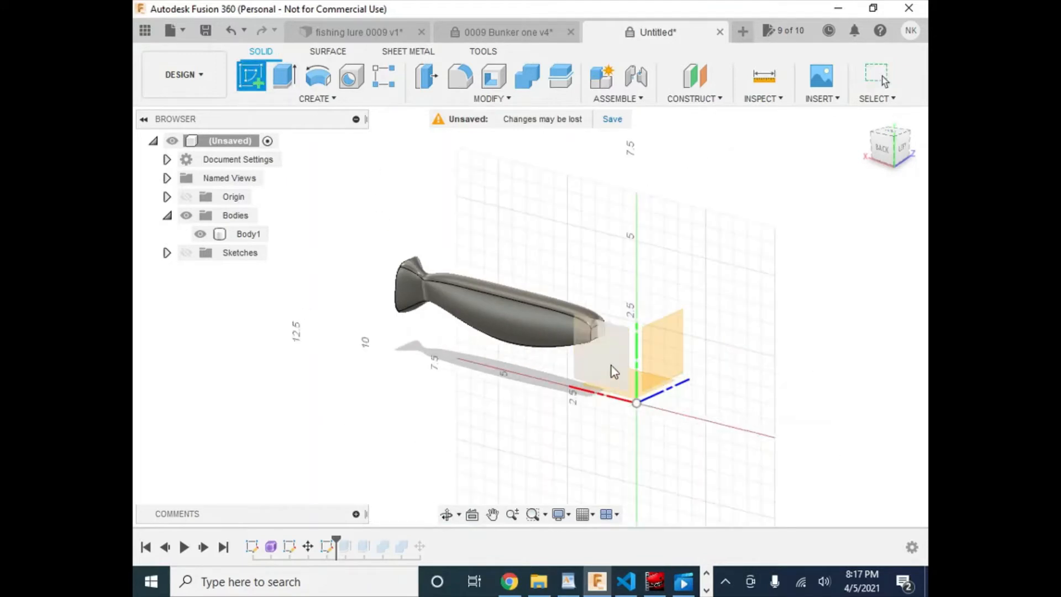
{"action": "left_click", "coordinate": [645, 397]}
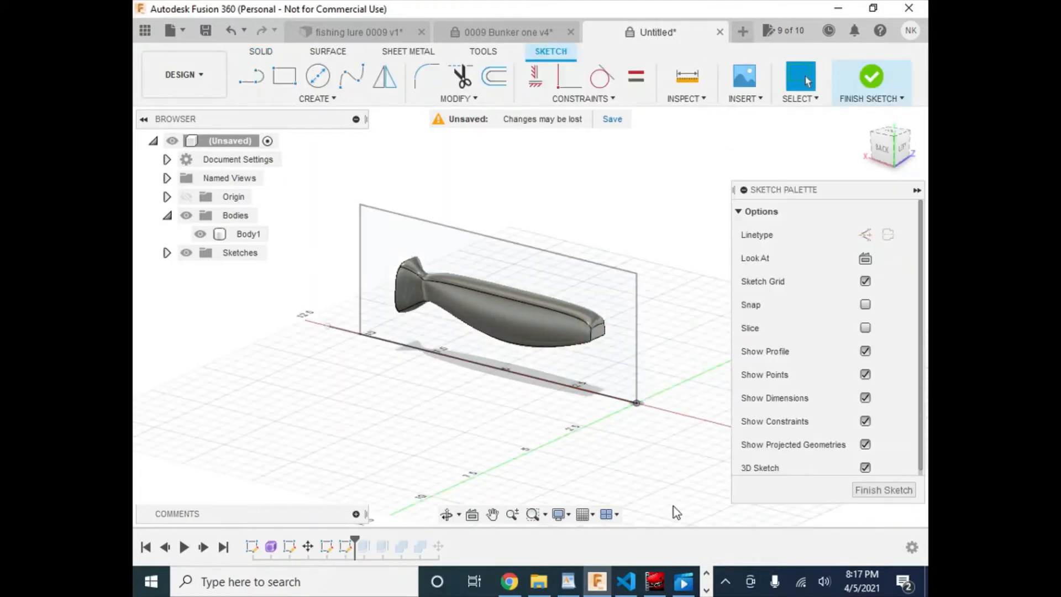
{"action": "left_click", "coordinate": [890, 133]}
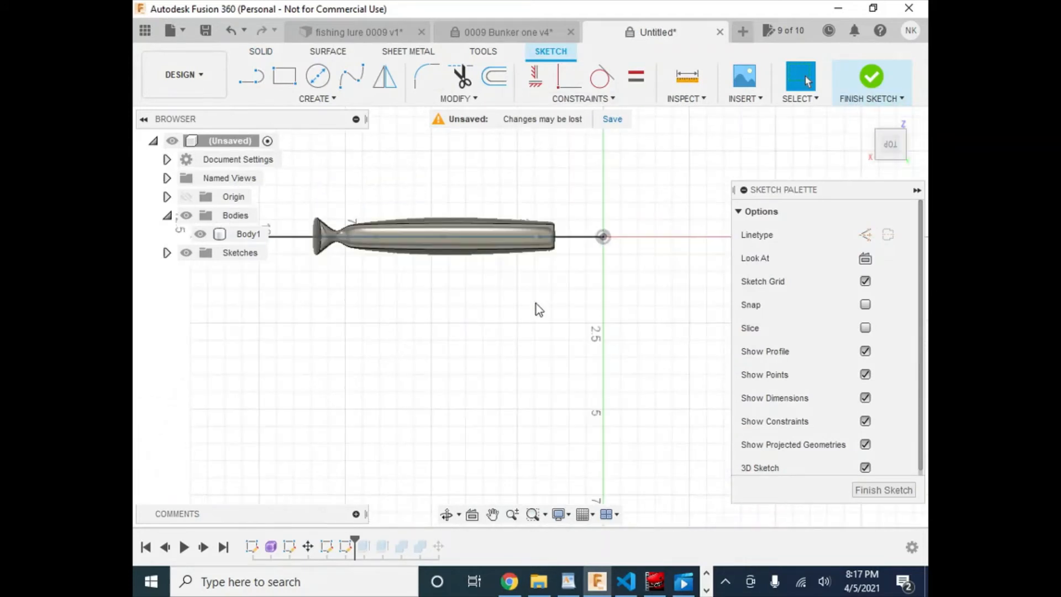
{"action": "left_click", "coordinate": [318, 76]}
{"action": "scroll", "coordinate": [586, 238], "scroll_direction": "up", "scroll_amount": 3}
{"action": "left_click", "coordinate": [562, 250]}
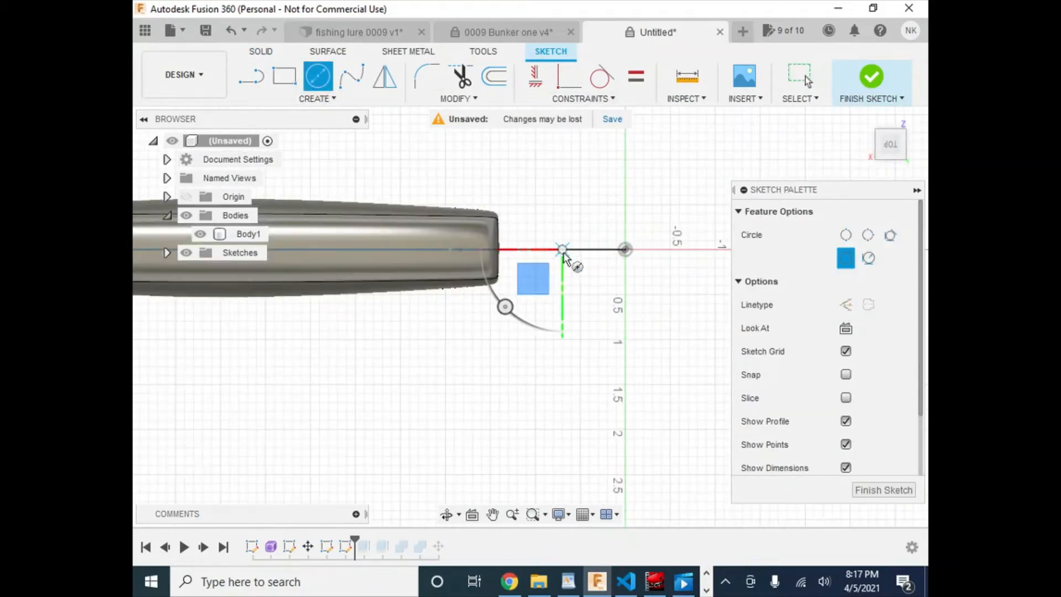
{"action": "type", "text": ".5"}
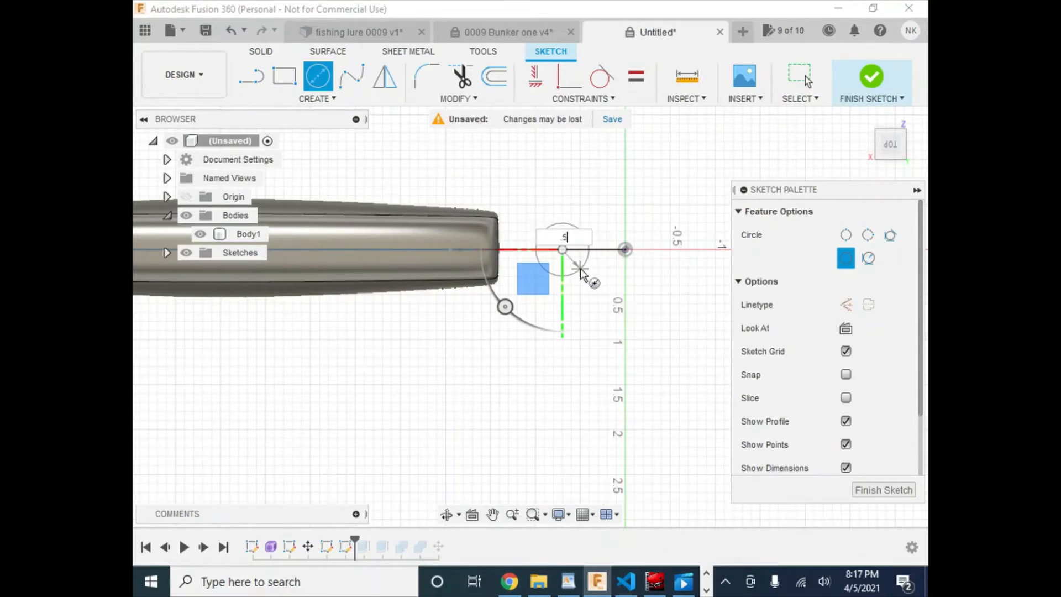
{"action": "key", "text": "Return"}
{"action": "key", "text": "Escape"}
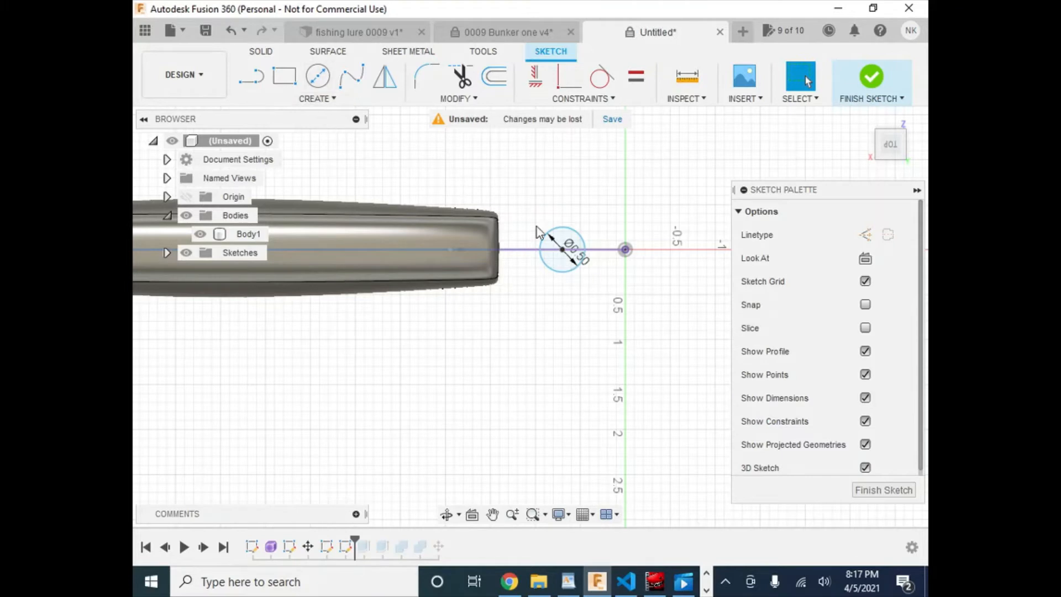
{"action": "mouse_move", "coordinate": [550, 332]}
{"action": "middle_mouse_down", "text": "shift"}
{"action": "mouse_move", "coordinate": [522, 251]}
{"action": "mouse_move", "coordinate": [504, 303]}
{"action": "mouse_move", "coordinate": [468, 207]}
{"action": "middle_mouse_up", "text": "shift"}
{"action": "left_click", "coordinate": [872, 77]}
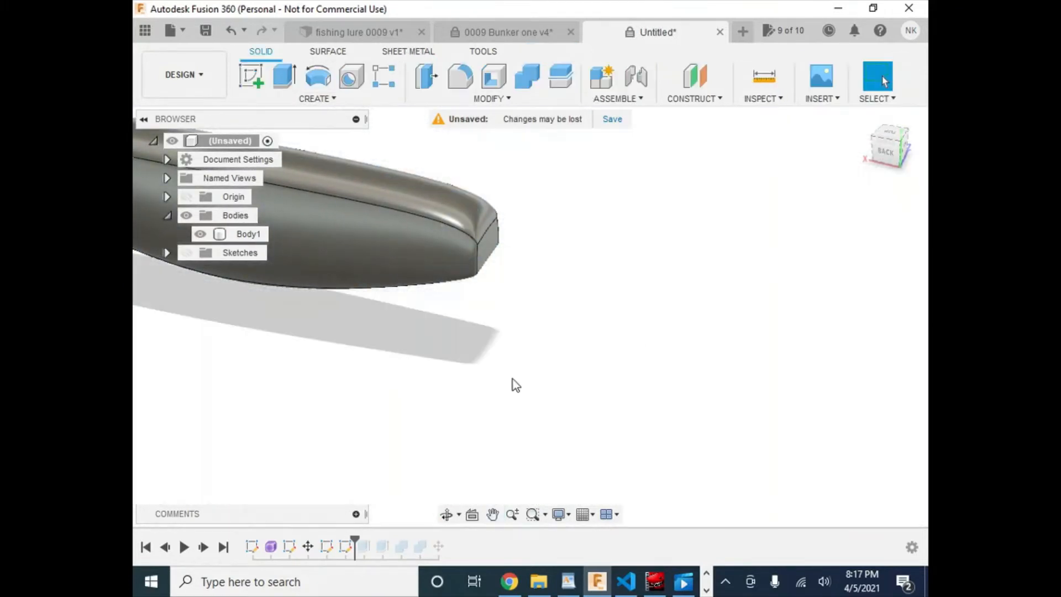
- Show the sketches and hide Sketch1, Sketch2 and Sketch3, leaving only the circle sketch, Sketch4, visible
{"action": "left_click", "coordinate": [187, 253]}
{"action": "left_click", "coordinate": [167, 253]}
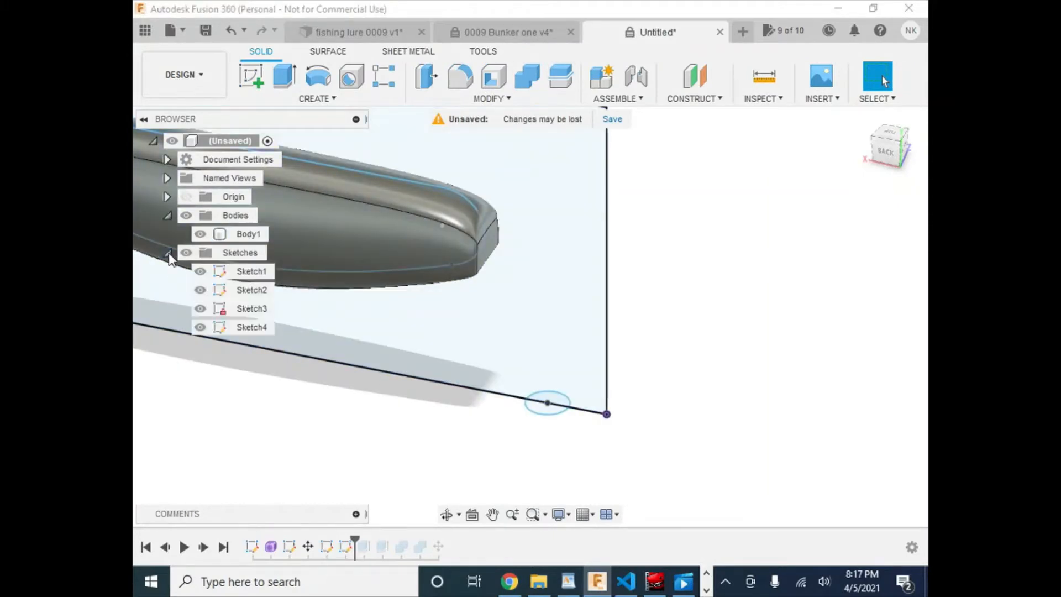
{"action": "left_click", "coordinate": [200, 271]}
{"action": "left_click", "coordinate": [200, 289]}
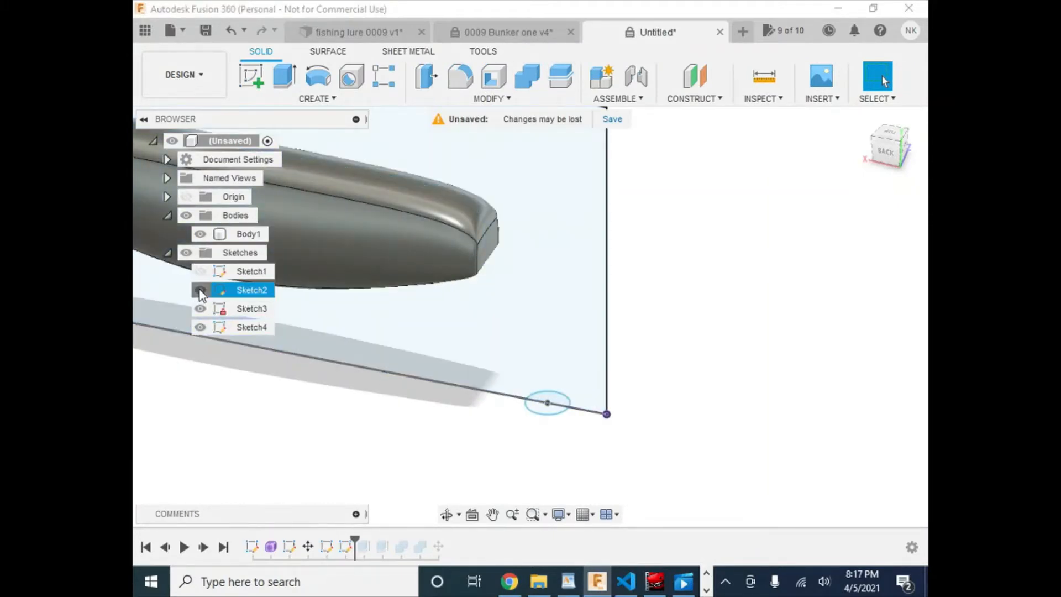
{"action": "left_click", "coordinate": [201, 309]}
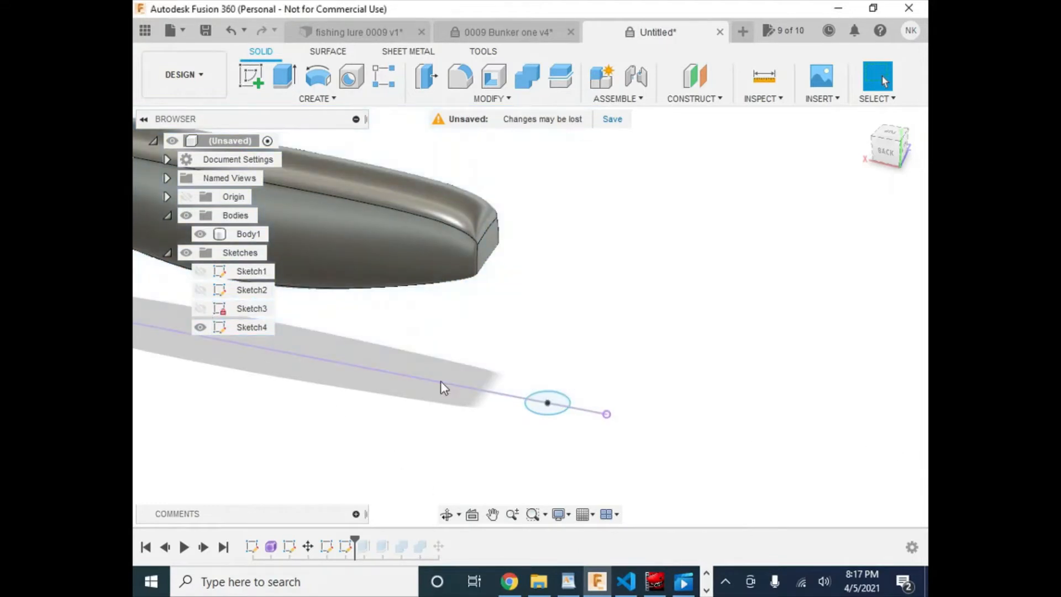
- Extrude both halves of the circle 8.50 in upward as a new body
{"action": "left_click", "coordinate": [284, 76]}
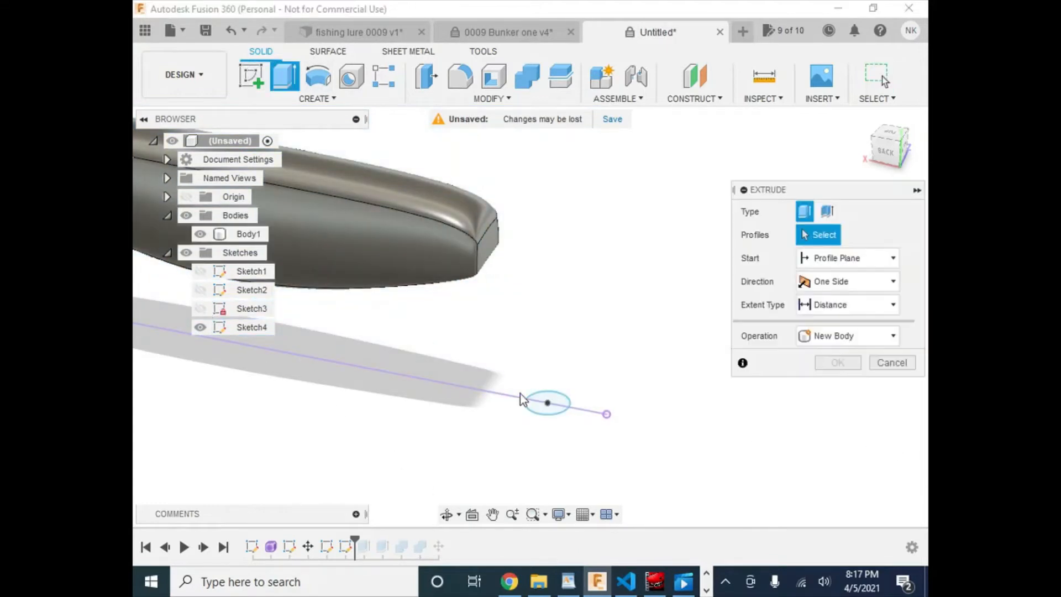
{"action": "left_click", "coordinate": [556, 410]}
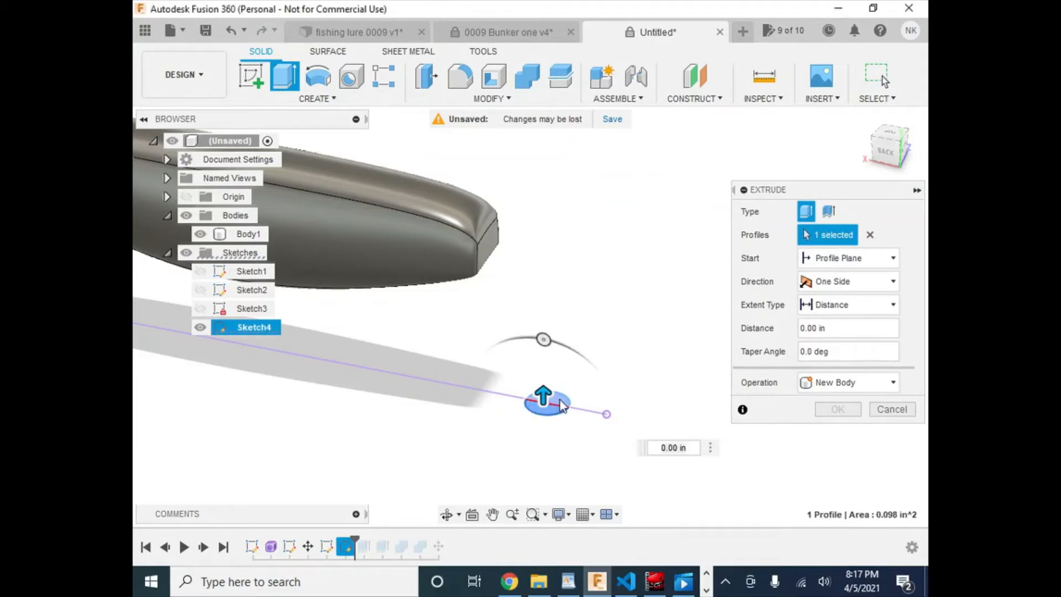
{"action": "left_click", "coordinate": [545, 398]}
{"action": "left_click_drag", "start_coordinate": [549, 282], "coordinate": [550, 132]}
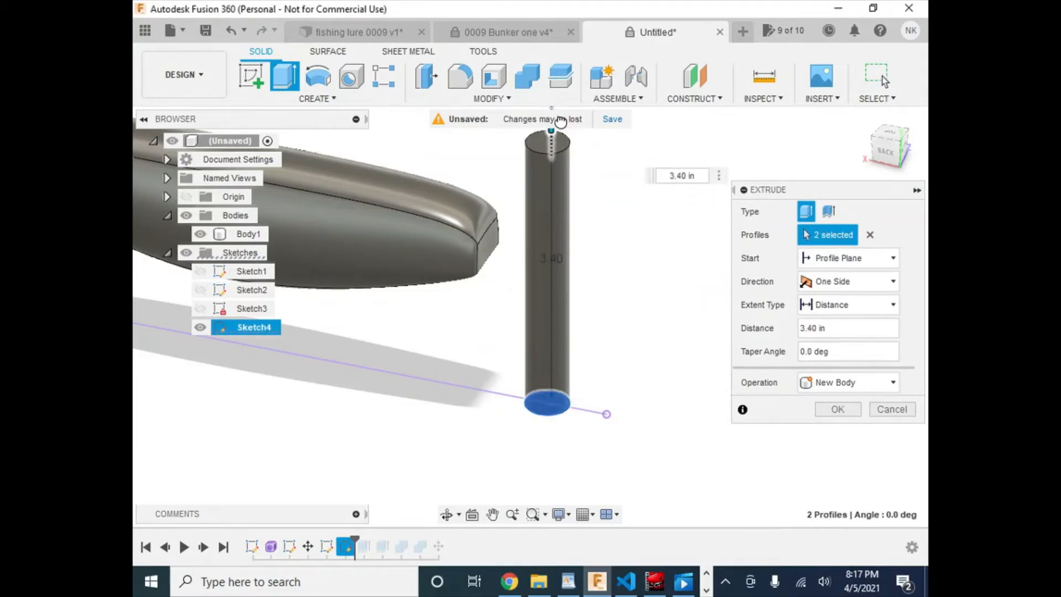
{"action": "scroll", "coordinate": [673, 231], "scroll_direction": "down", "scroll_amount": 3}
{"action": "middle_click_drag", "start_coordinate": [673, 224], "coordinate": [578, 417]}
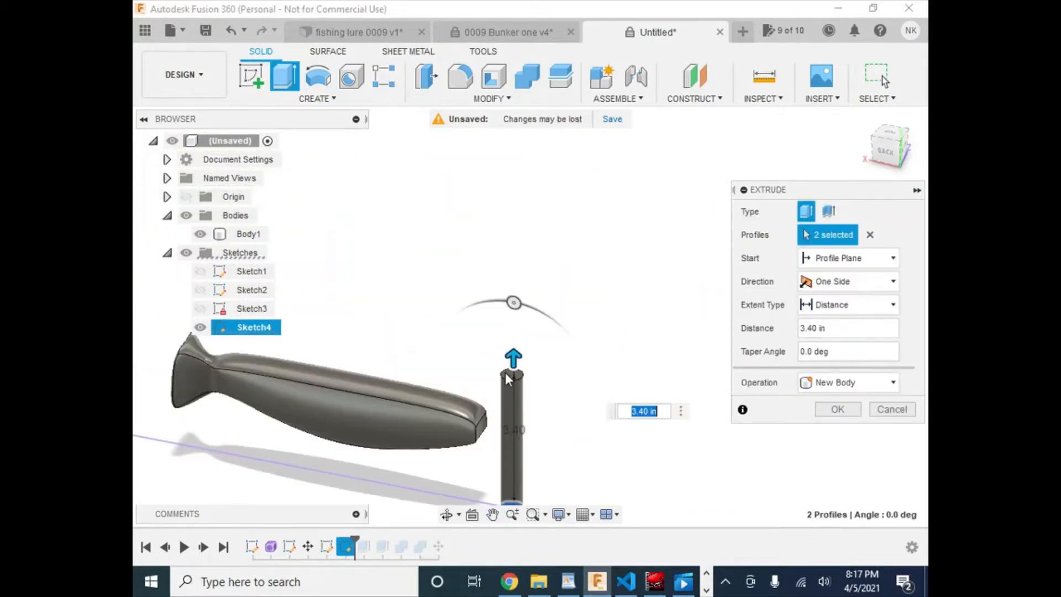
{"action": "left_click_drag", "start_coordinate": [513, 360], "coordinate": [515, 158]}
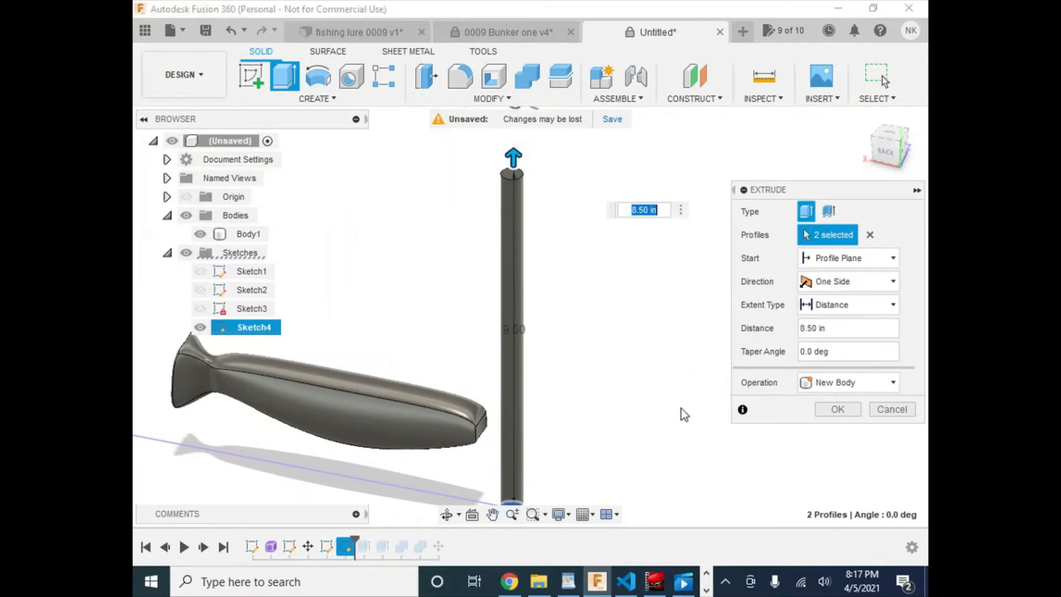
{"action": "left_click", "coordinate": [838, 410]}
- Sketch a circle about 0.36 in in diameter on the upright plane across the lure, centred on the vertical axis at nose height, and finish the sketch
{"action": "mouse_move", "coordinate": [625, 395]}
{"action": "middle_mouse_down"}
{"action": "mouse_move", "coordinate": [727, 289]}
{"action": "mouse_move", "coordinate": [631, 416]}
{"action": "middle_mouse_up"}
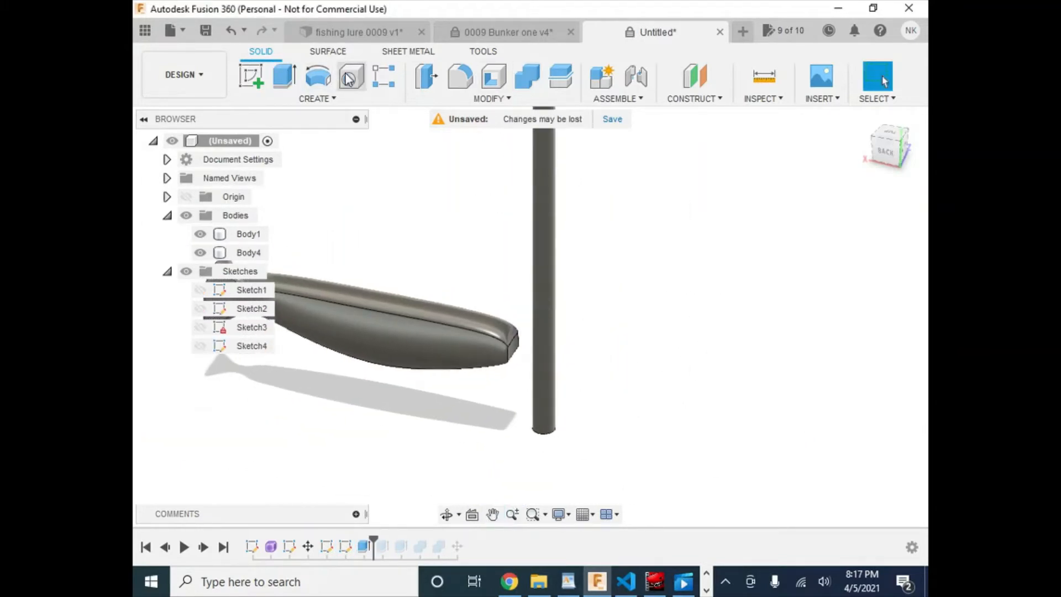
{"action": "left_click", "coordinate": [249, 75]}
{"action": "left_click", "coordinate": [597, 375]}
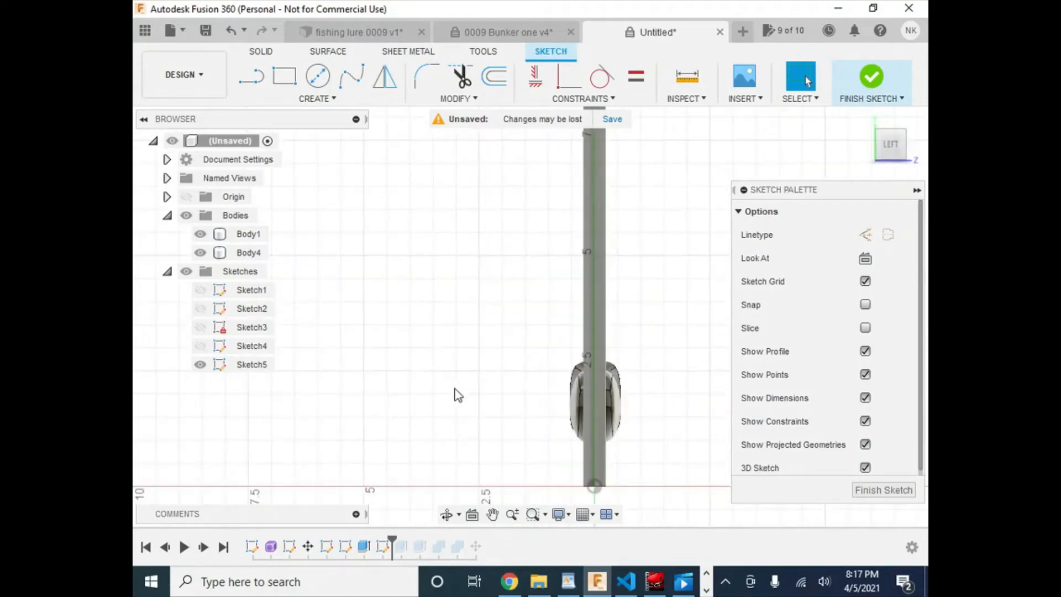
{"action": "left_click", "coordinate": [318, 76]}
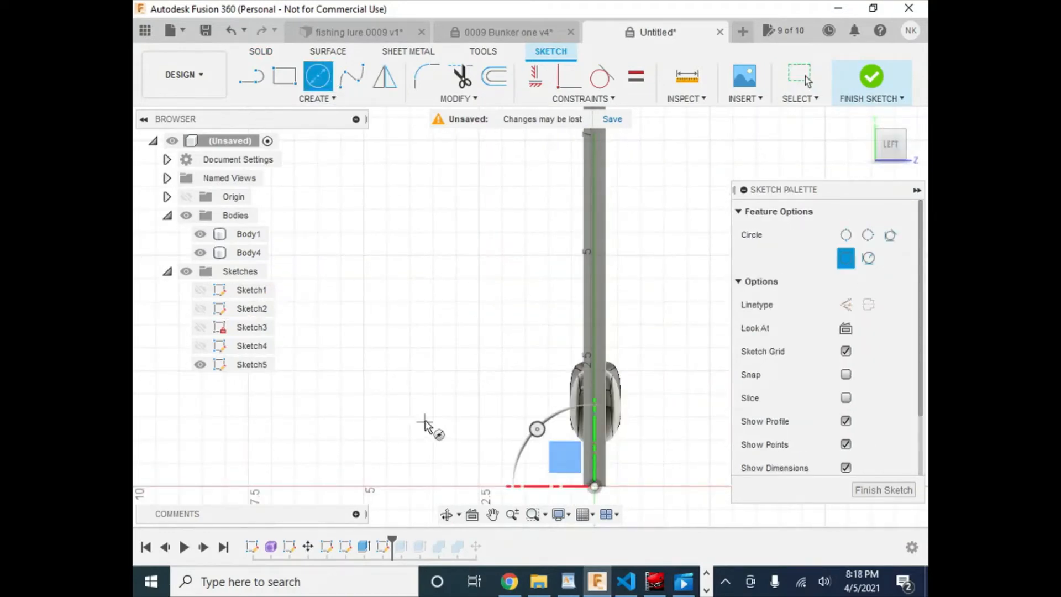
{"action": "scroll", "coordinate": [348, 360], "scroll_direction": "up", "scroll_amount": 5}
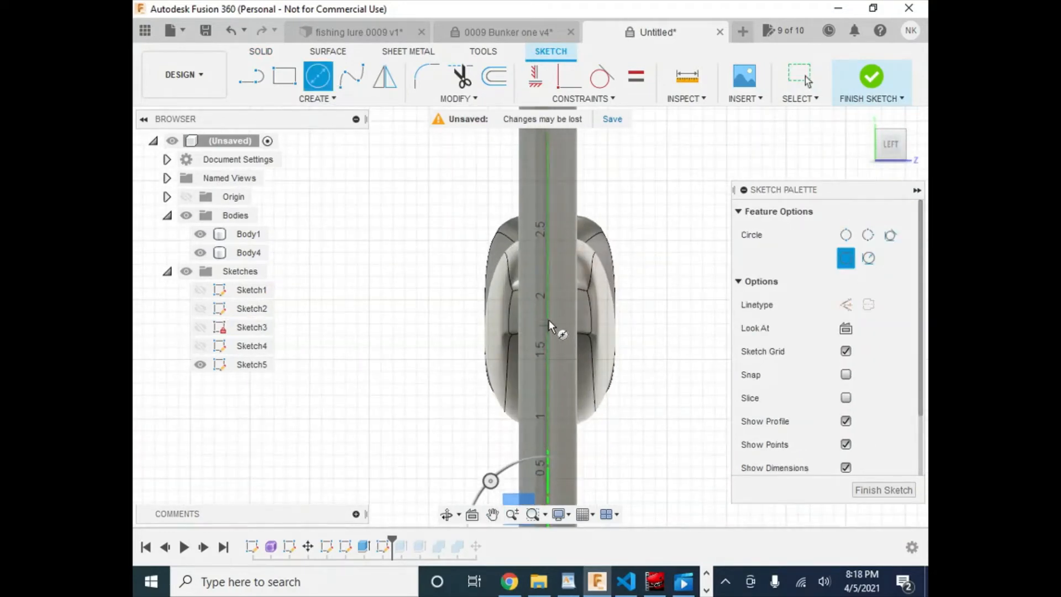
{"action": "left_click", "coordinate": [548, 314]}
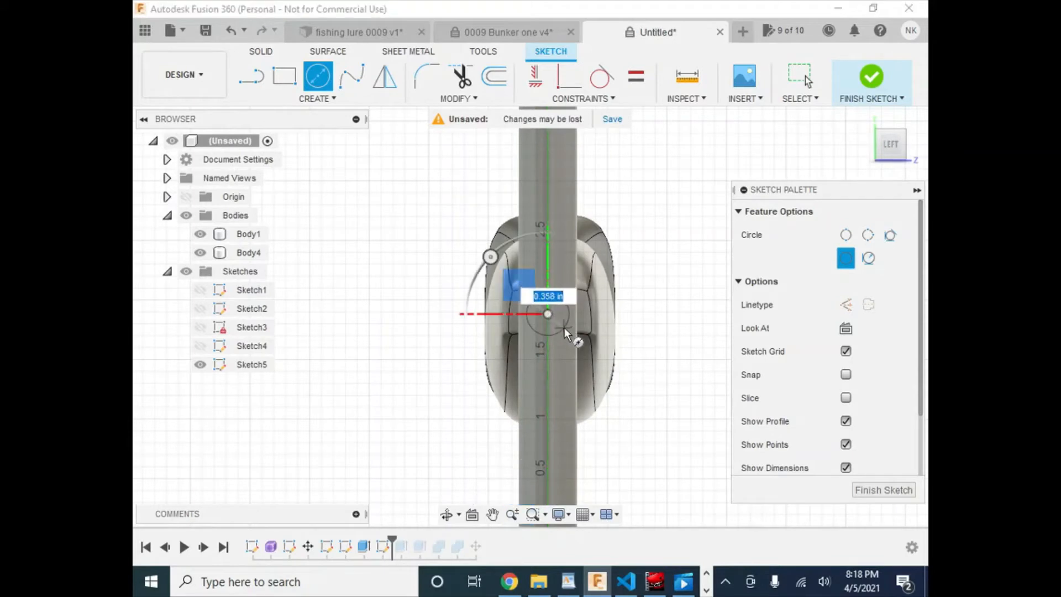
{"action": "left_click", "coordinate": [565, 331]}
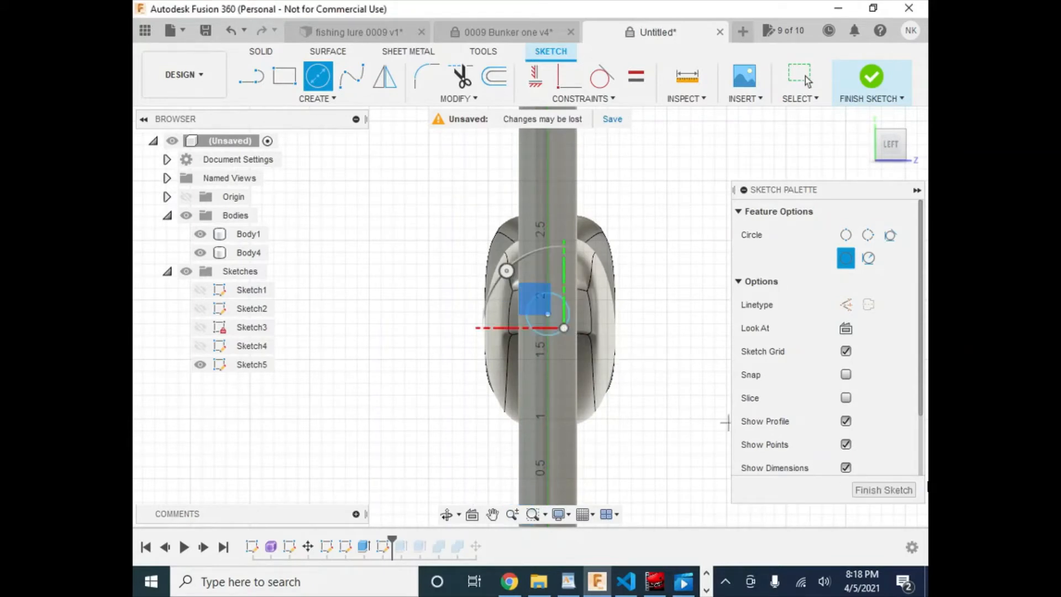
{"action": "left_click", "coordinate": [896, 490]}
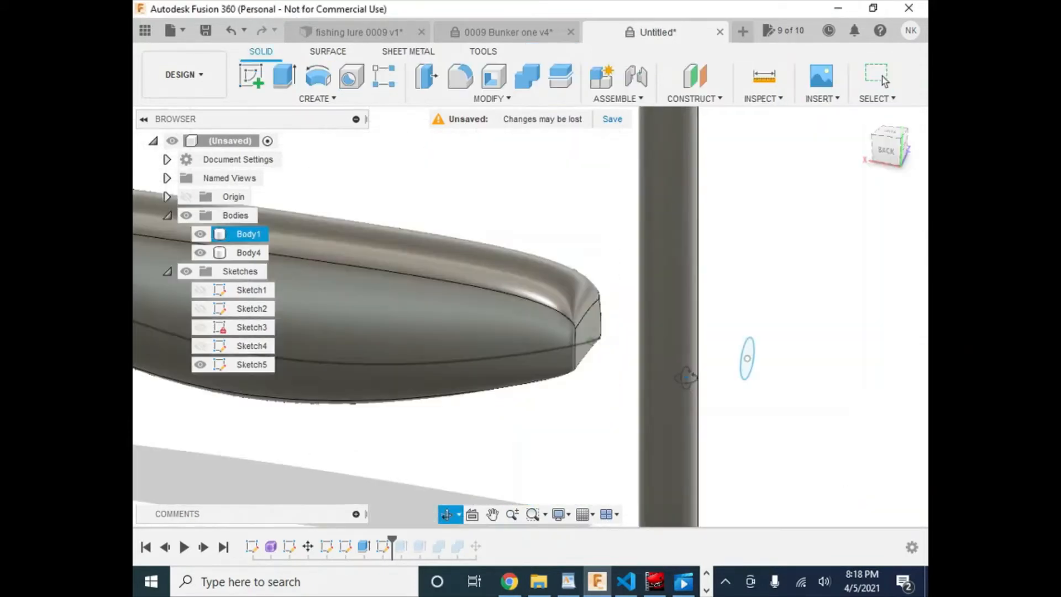
- Extrude the circle 2.00 in through the vertical rod into the lure's nose as a new body
{"action": "left_click", "coordinate": [286, 78]}
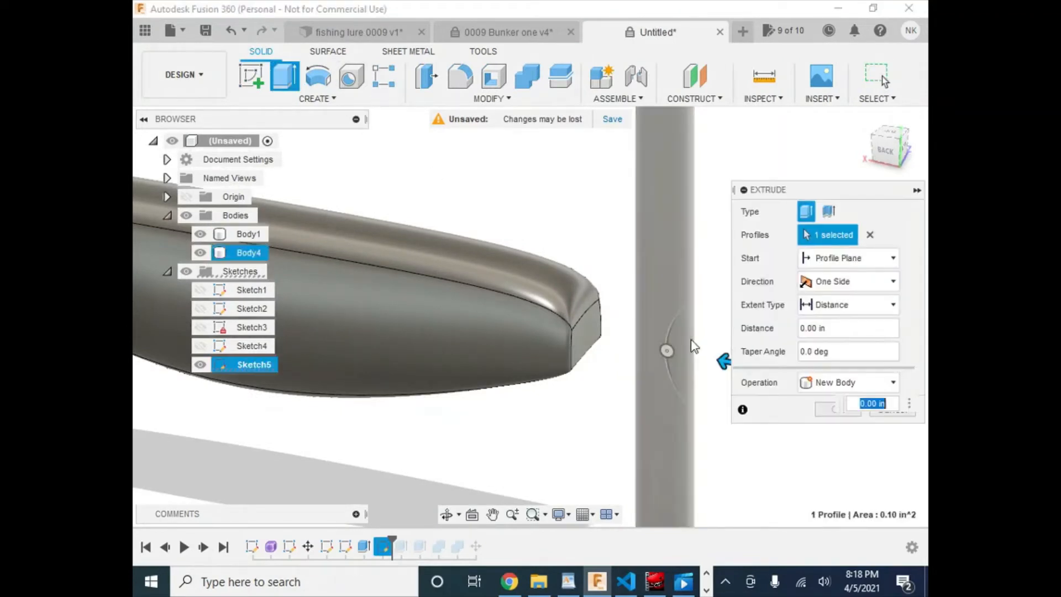
{"action": "left_click_drag", "start_coordinate": [723, 359], "coordinate": [504, 323]}
{"action": "left_click", "coordinate": [863, 383]}
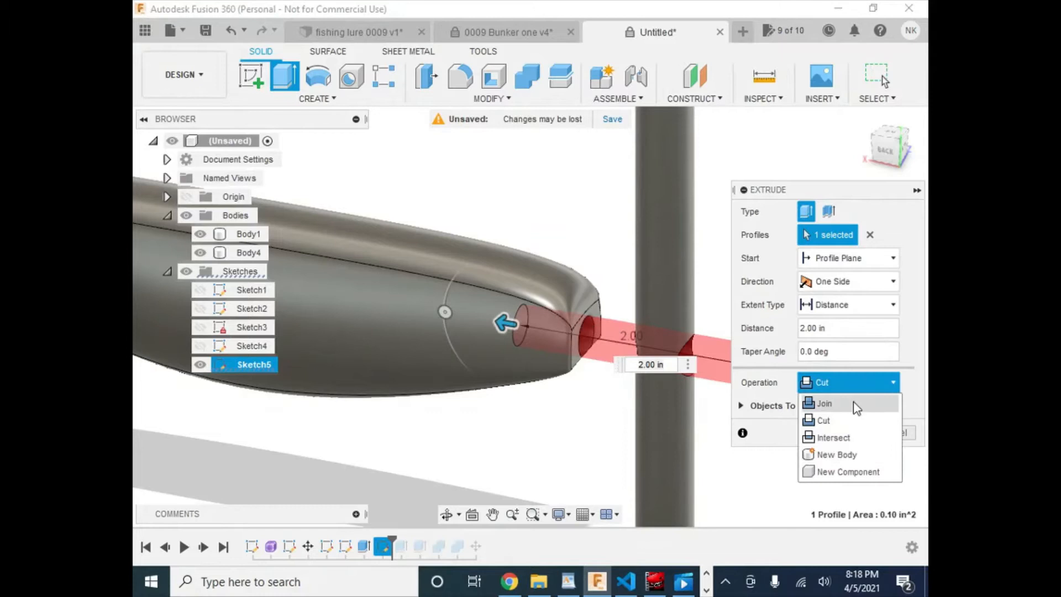
{"action": "left_click", "coordinate": [855, 458]}
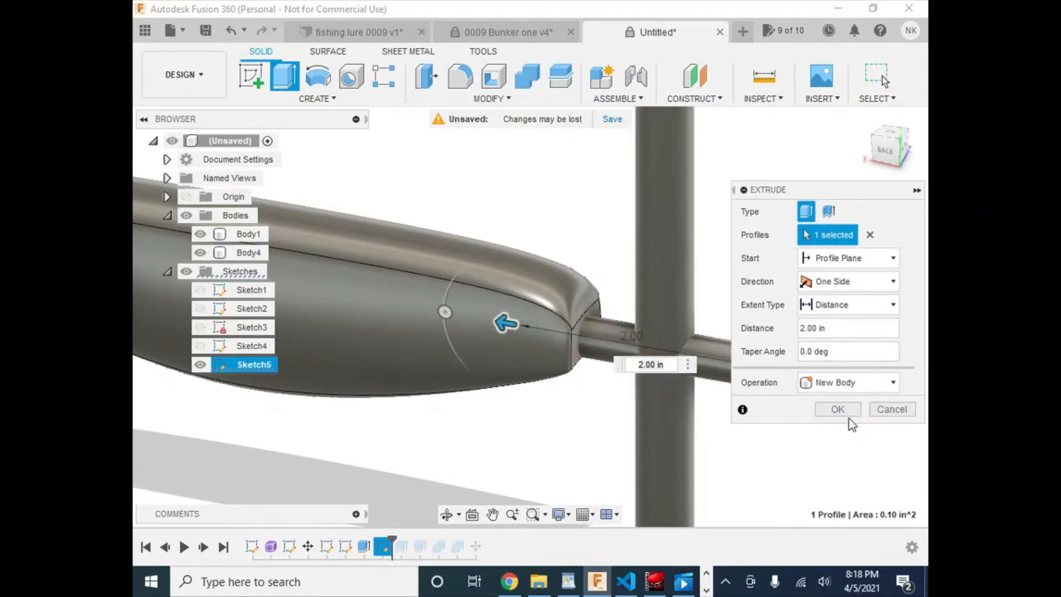
{"action": "left_click", "coordinate": [838, 409]}
- Offset the connector's protruding end face by -0.60 in so that it ends inside the vertical rod
{"action": "middle_click_drag", "start_coordinate": [787, 422], "coordinate": [505, 328]}
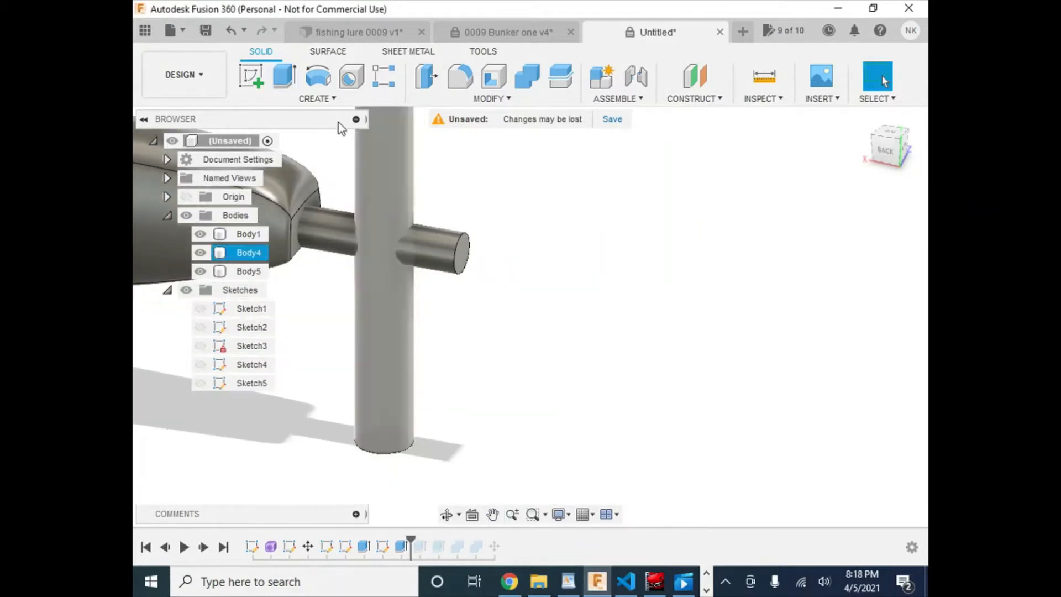
{"action": "left_click", "coordinate": [429, 77]}
{"action": "left_click", "coordinate": [464, 253]}
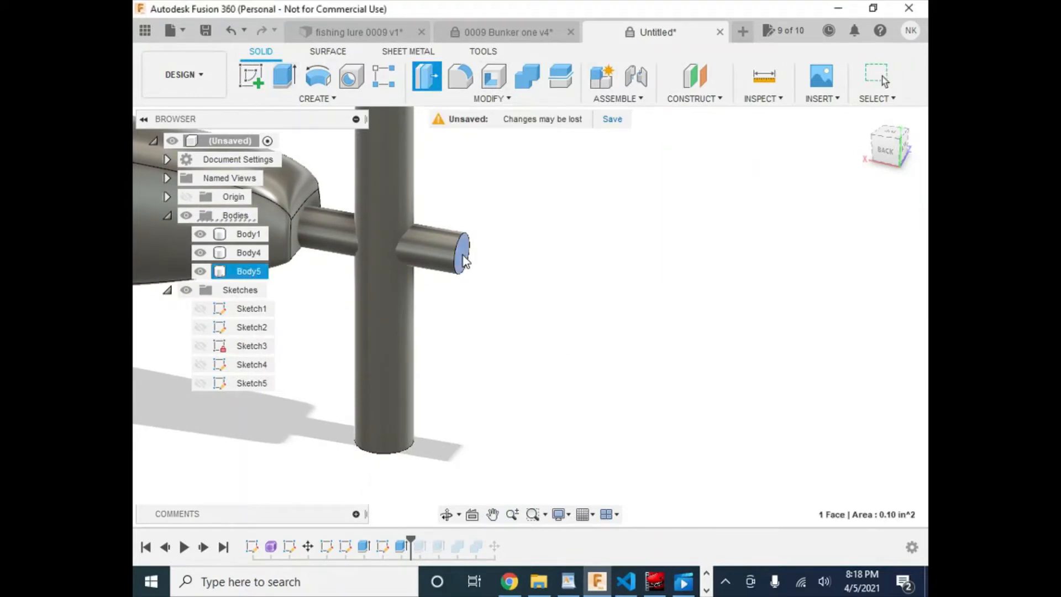
{"action": "left_click_drag", "start_coordinate": [483, 257], "coordinate": [385, 241]}
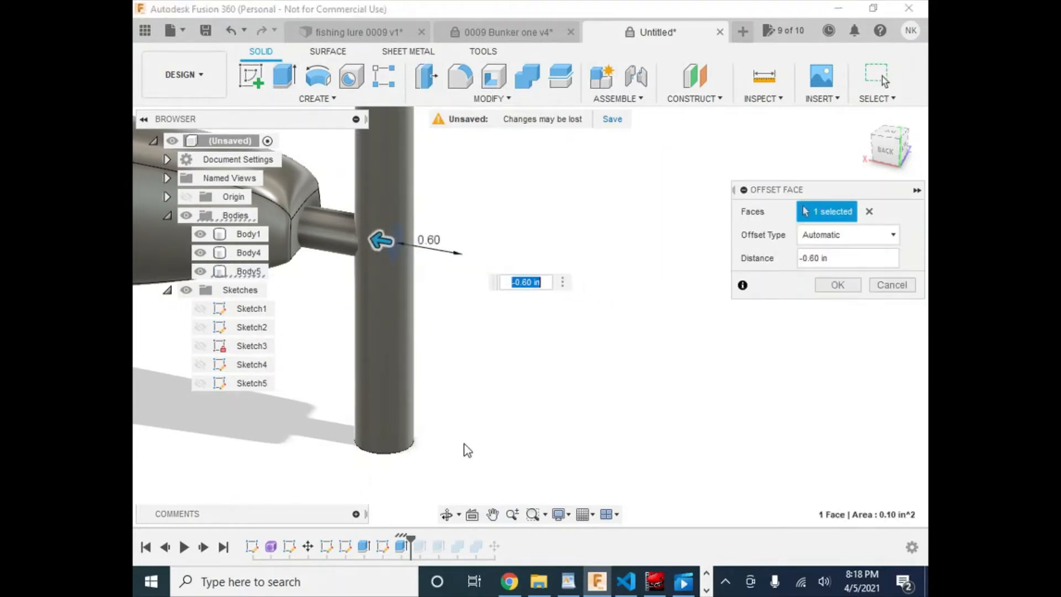
{"action": "middle_click_drag", "start_coordinate": [555, 398], "coordinate": [550, 276], "text": "shift"}
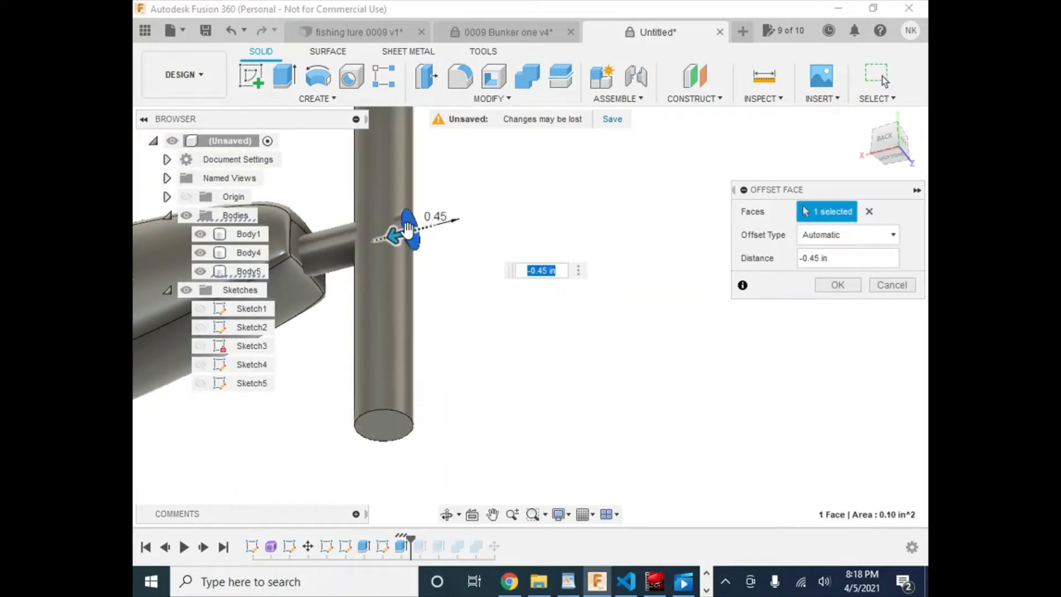
{"action": "left_click_drag", "start_coordinate": [407, 229], "coordinate": [381, 241]}
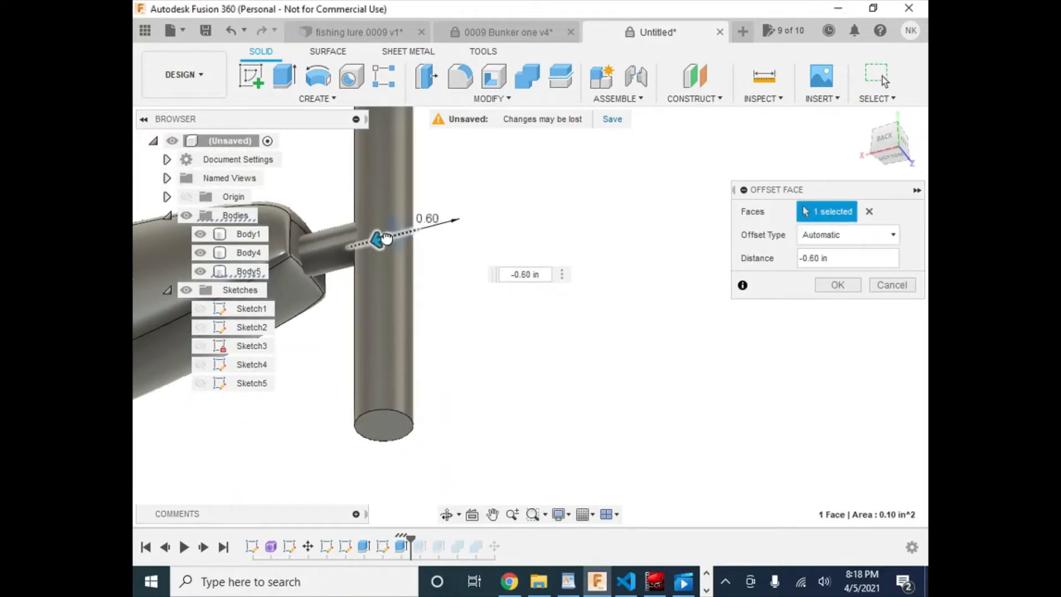
{"action": "left_click", "coordinate": [829, 289]}
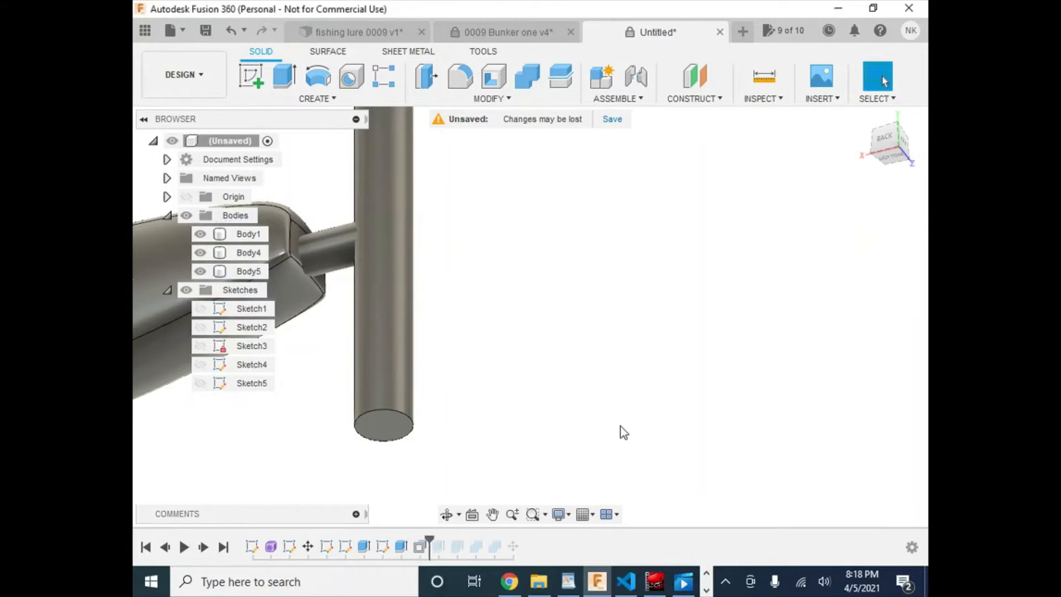
- Shorten the vertical rod by offsetting its bottom face -1.50 in
{"action": "left_click", "coordinate": [427, 78]}
{"action": "left_click", "coordinate": [376, 427]}
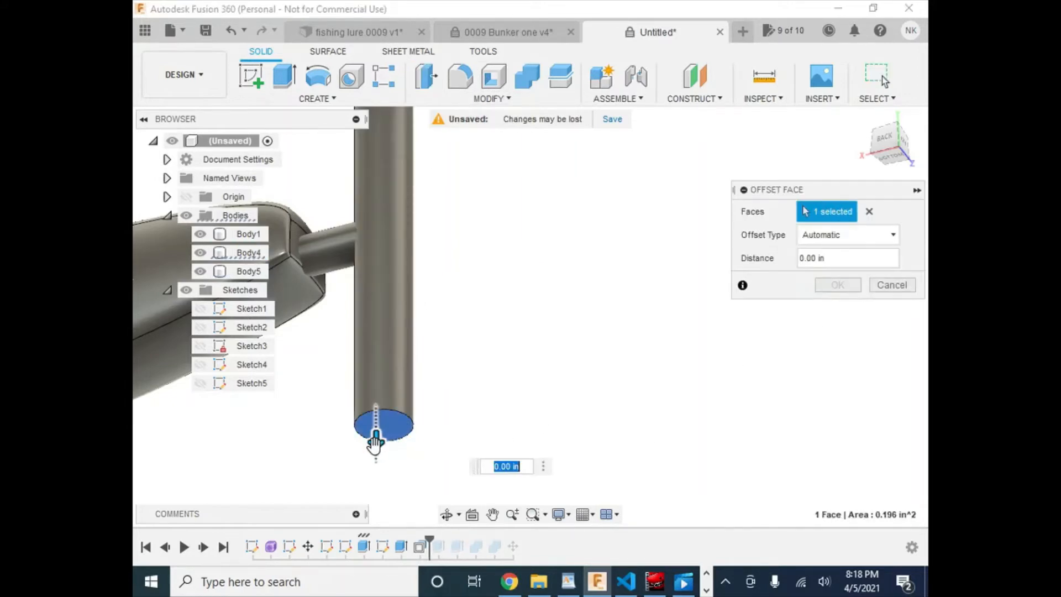
{"action": "left_click_drag", "start_coordinate": [376, 440], "coordinate": [382, 293]}
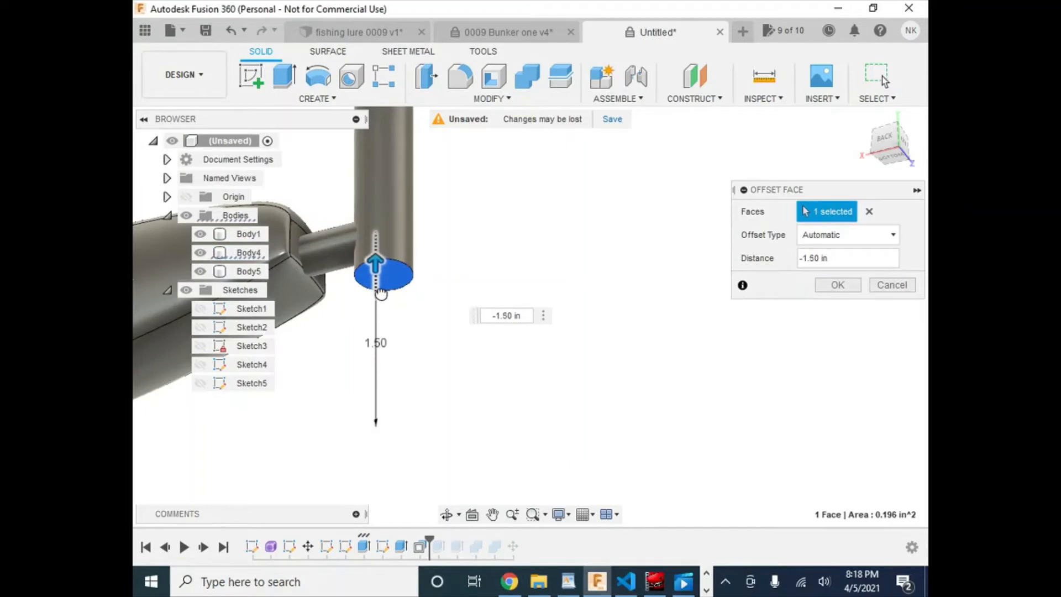
{"action": "left_click", "coordinate": [838, 285]}
{"action": "middle_click_drag", "start_coordinate": [495, 294], "coordinate": [525, 365], "text": "shift"}
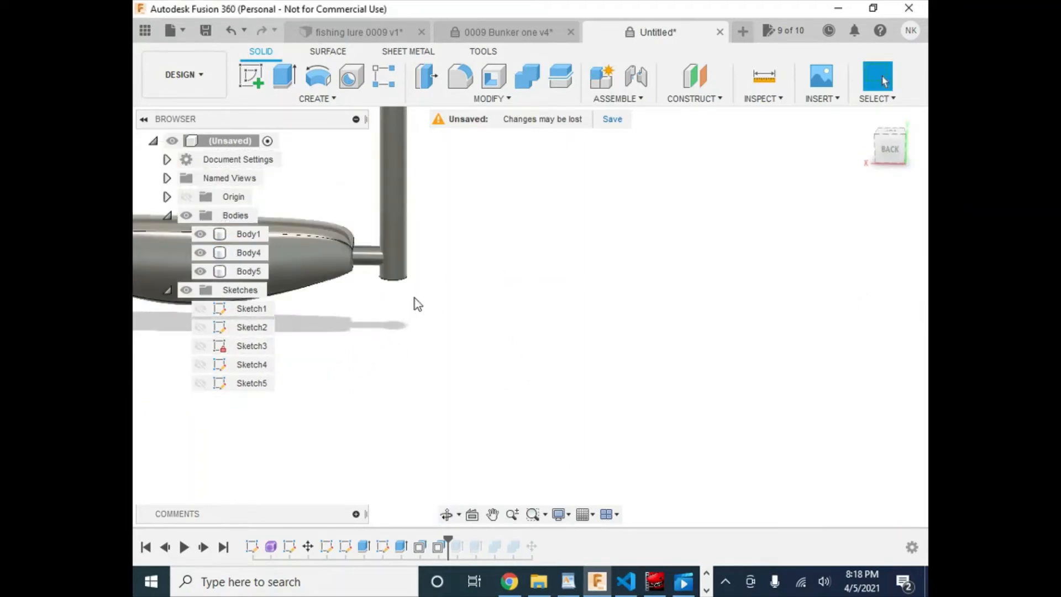
{"action": "middle_click_drag", "start_coordinate": [497, 277], "coordinate": [807, 426]}
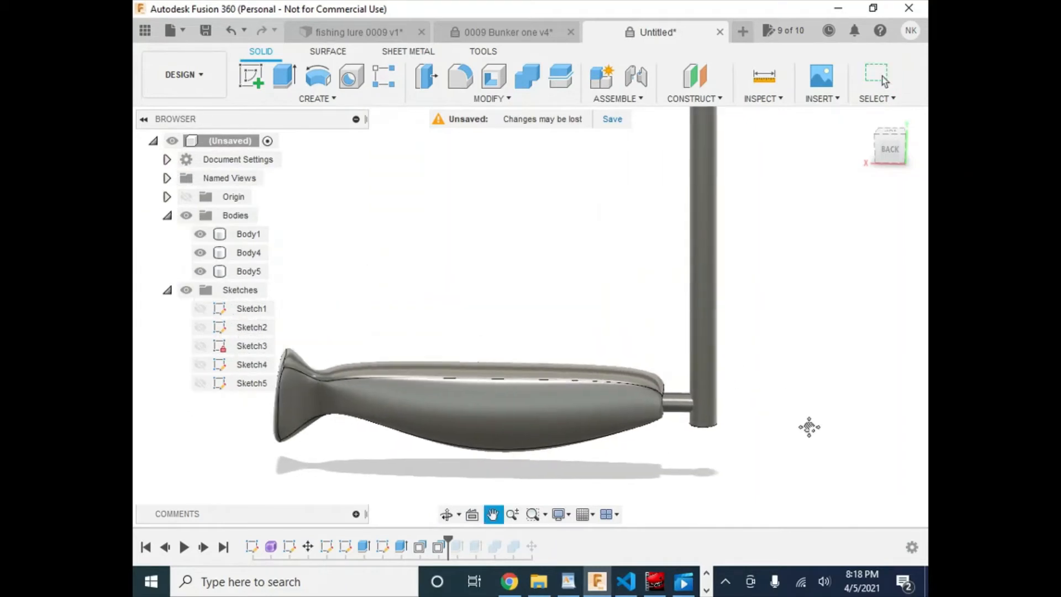
{"action": "left_click", "coordinate": [741, 357]}
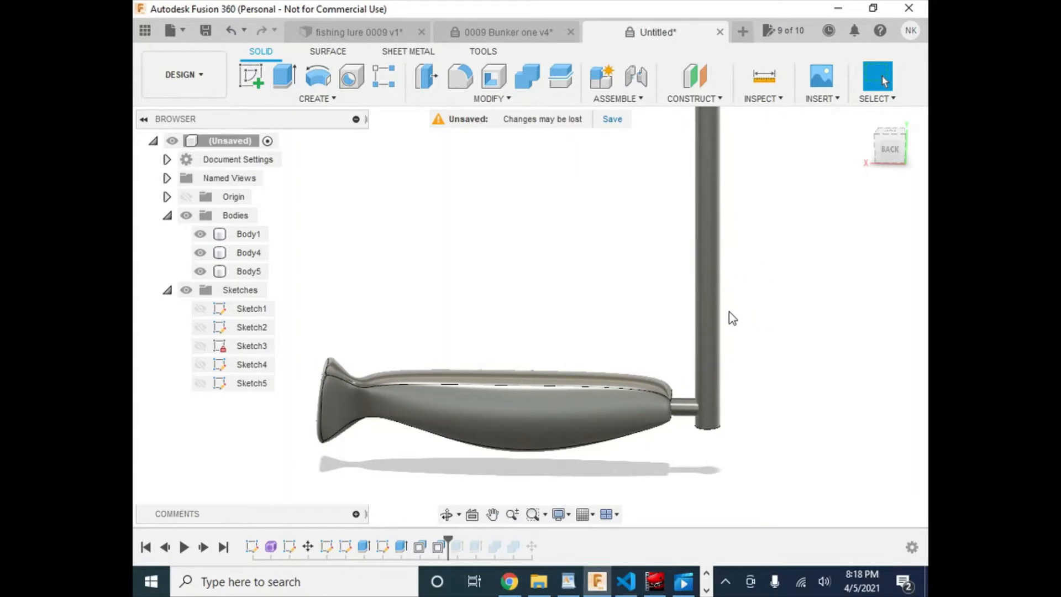
{"action": "left_click", "coordinate": [704, 244]}
- Start a sketch on the upright plane across the lure and draw a circle about 0.13 in in diameter on the vertical axis near the tail's bottom
{"action": "middle_click_drag", "start_coordinate": [396, 260], "coordinate": [450, 230], "text": "shift"}
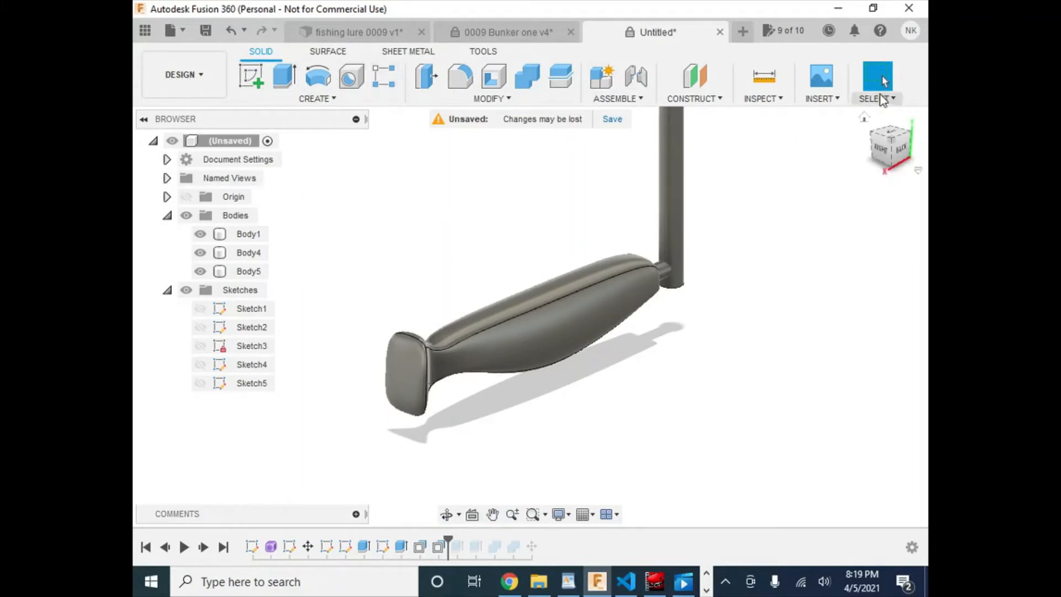
{"action": "left_click", "coordinate": [252, 75]}
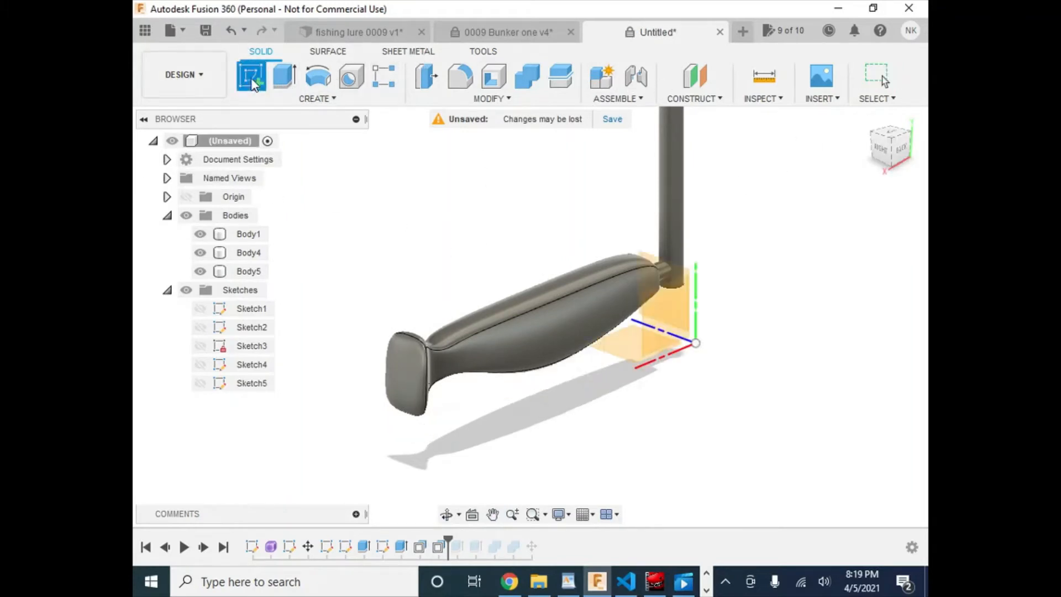
{"action": "left_click", "coordinate": [691, 277]}
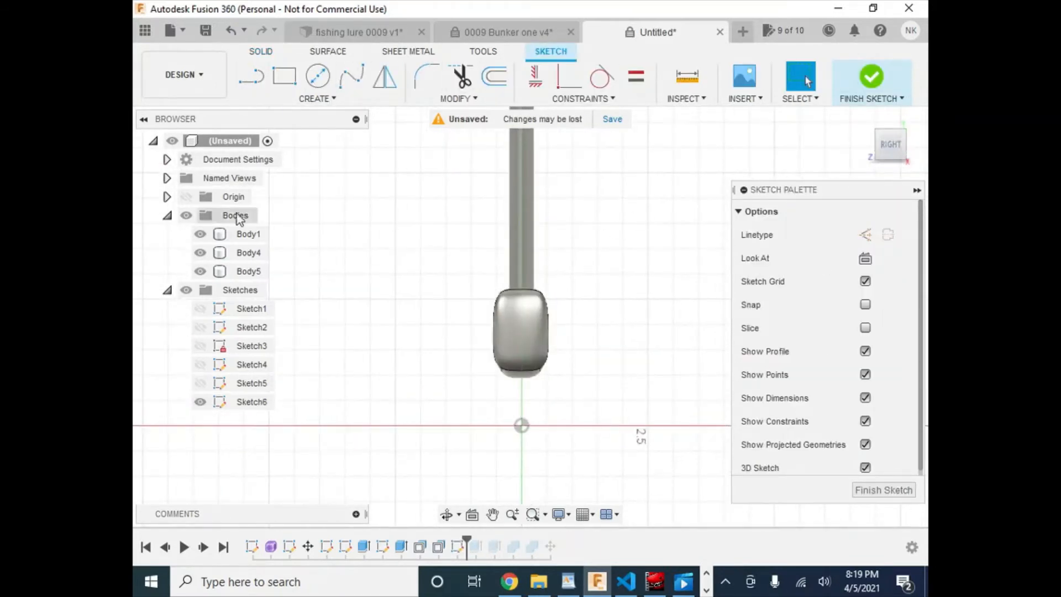
{"action": "left_click", "coordinate": [317, 76]}
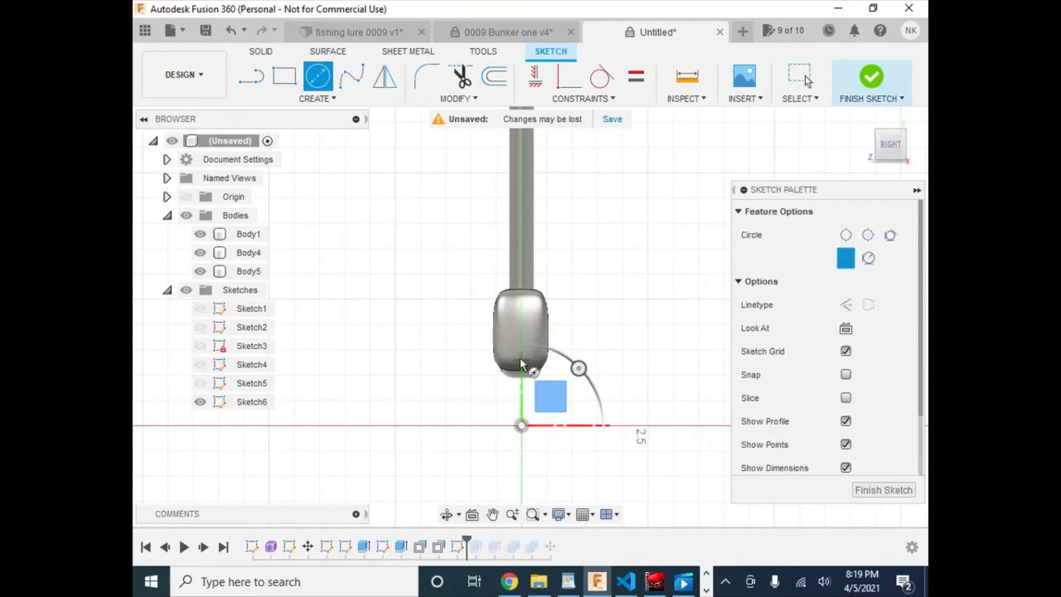
{"action": "left_click", "coordinate": [524, 362]}
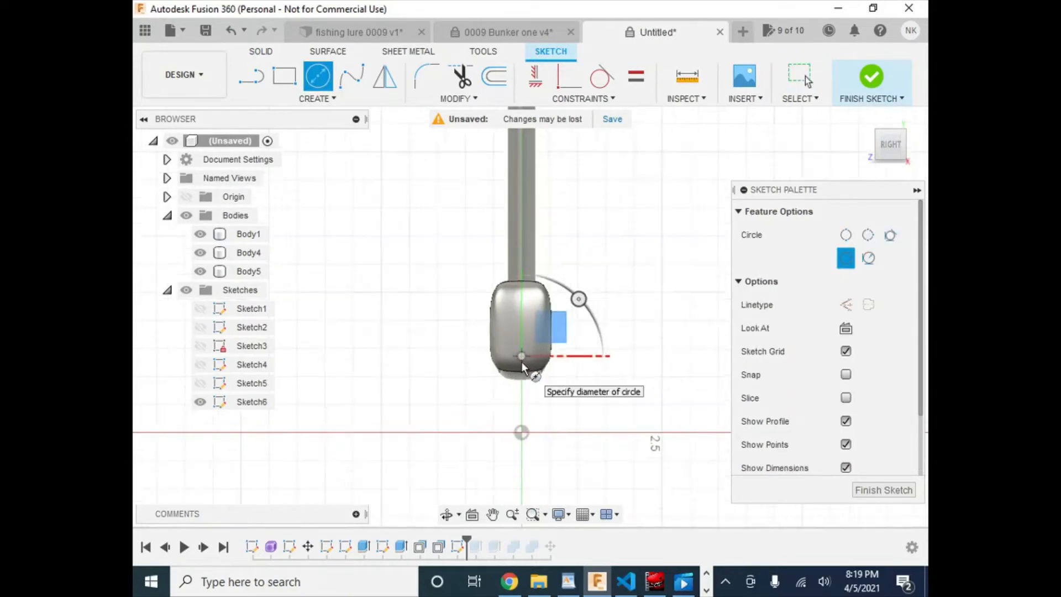
{"action": "scroll", "coordinate": [522, 362], "scroll_direction": "up", "scroll_amount": 5}
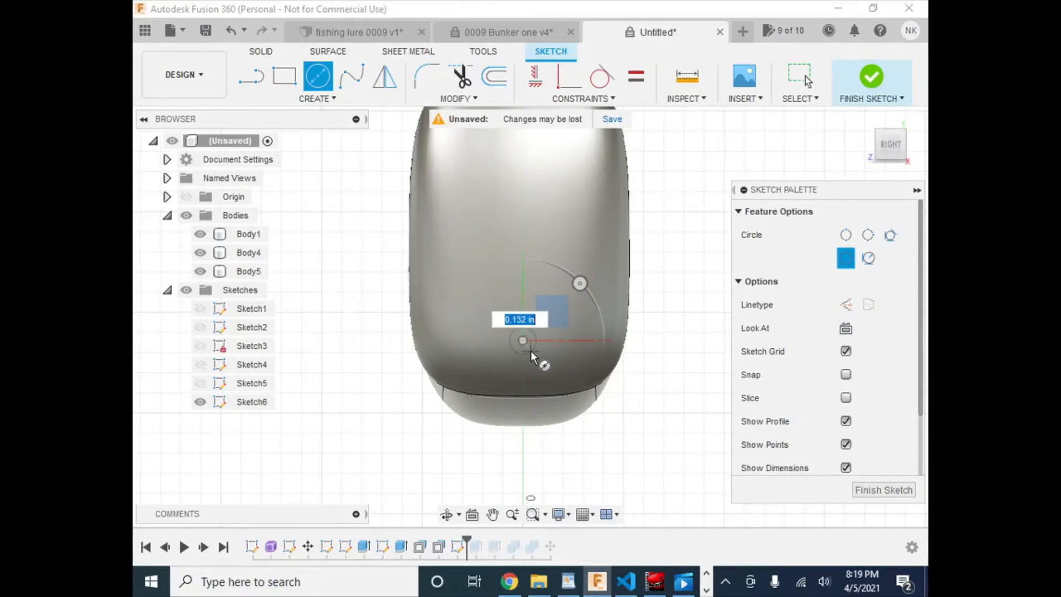
{"action": "left_click", "coordinate": [531, 350]}
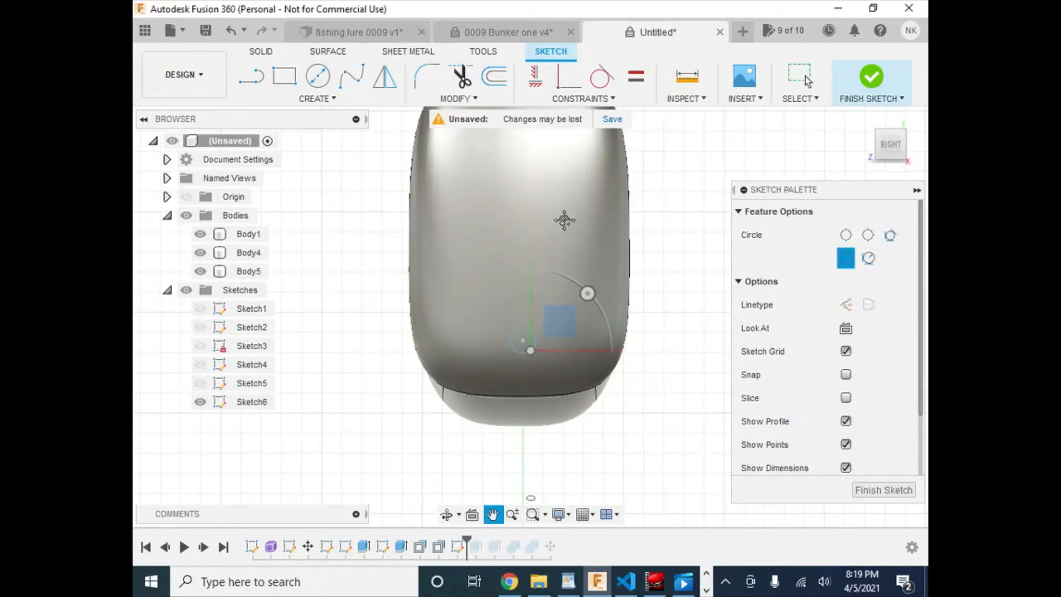
- Add a 0.125 in diameter circle on the vertical axis near the tail's top edge and finish the sketch
{"action": "middle_click_drag", "start_coordinate": [564, 219], "coordinate": [577, 351]}
{"action": "left_click", "coordinate": [538, 224]}
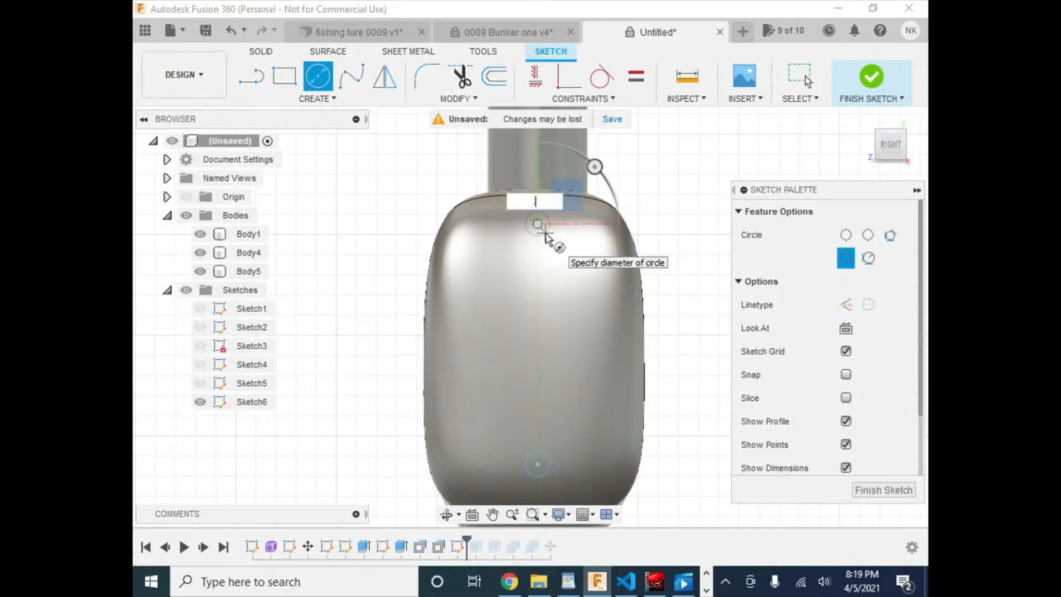
{"action": "key", "text": "Return"}
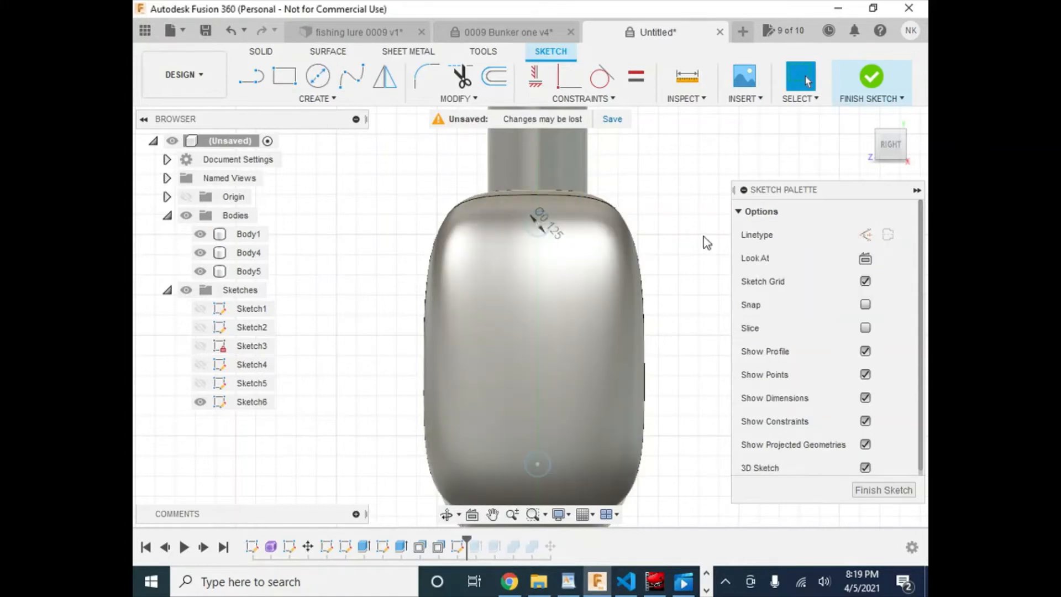
{"action": "left_click", "coordinate": [870, 80]}
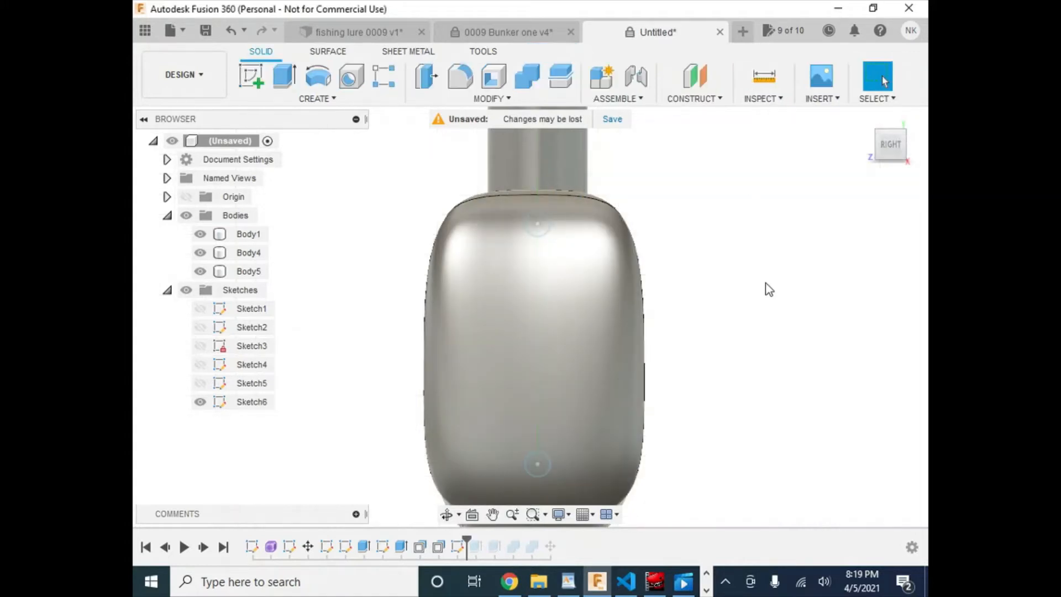
- Extrude both small circles 11.70 in along the lure and out past the tail, as new bodies
{"action": "middle_click_drag", "start_coordinate": [765, 282], "coordinate": [733, 294], "text": "shift"}
{"action": "scroll", "coordinate": [792, 303], "scroll_direction": "down", "scroll_amount": 3}
{"action": "middle_click_drag", "start_coordinate": [796, 300], "coordinate": [526, 316]}
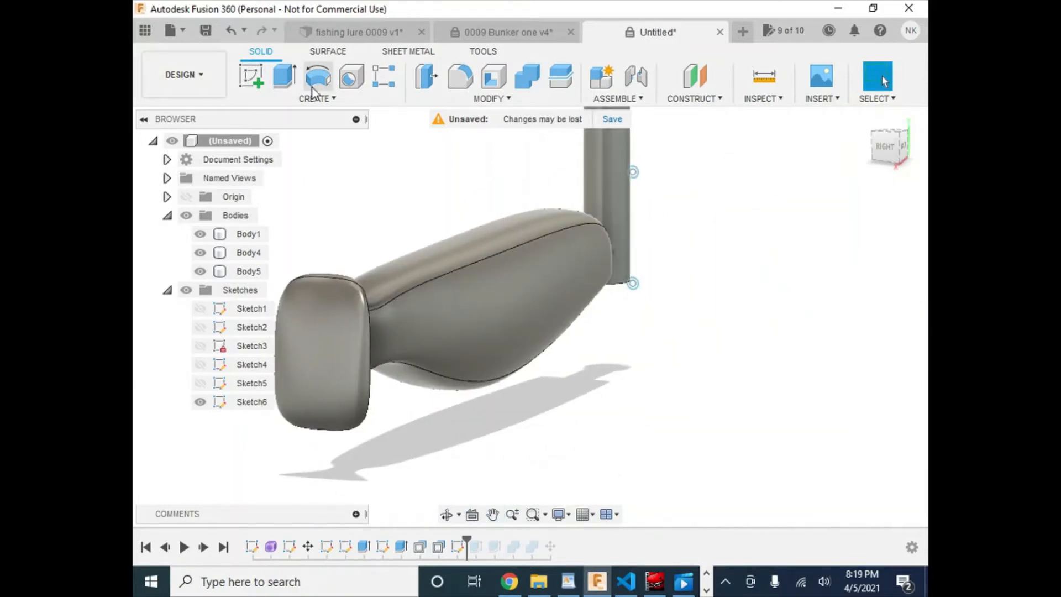
{"action": "left_click", "coordinate": [284, 76]}
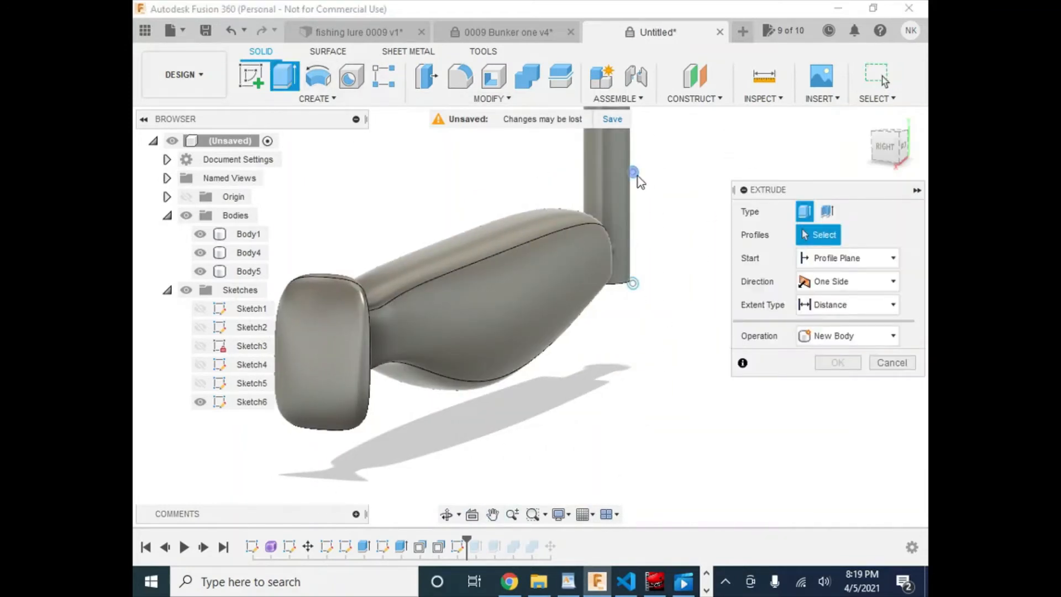
{"action": "left_click", "coordinate": [637, 177]}
{"action": "left_click", "coordinate": [637, 282]}
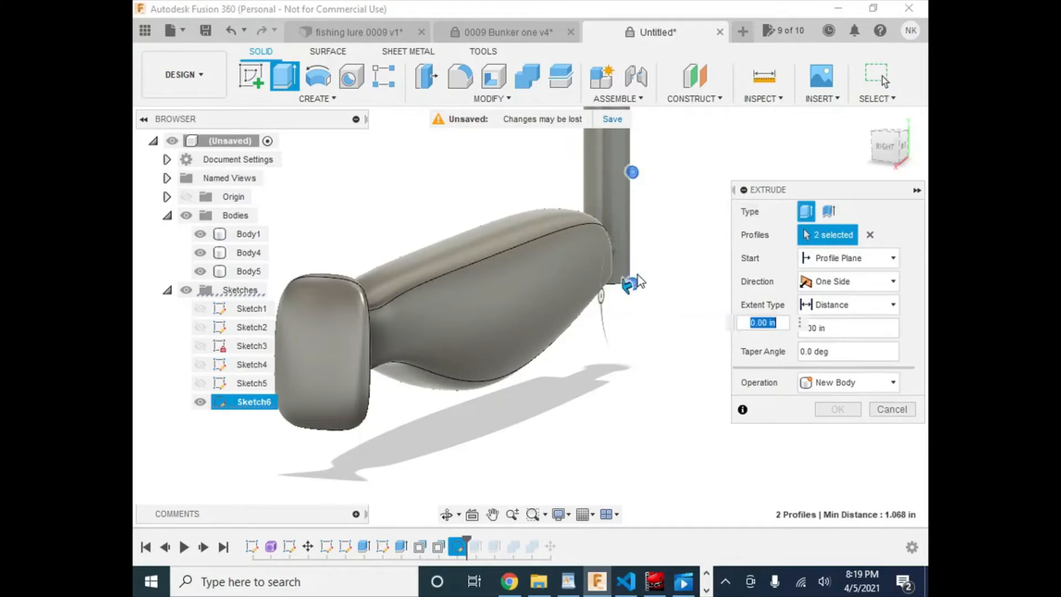
{"action": "left_click_drag", "start_coordinate": [628, 286], "coordinate": [198, 490]}
{"action": "left_click", "coordinate": [849, 381]}
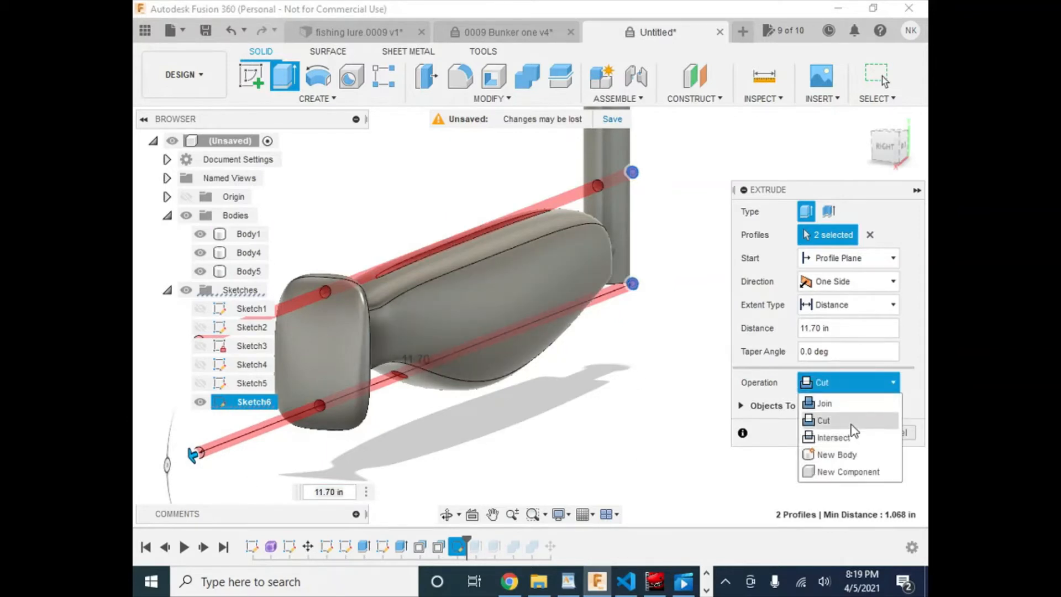
{"action": "left_click", "coordinate": [860, 464]}
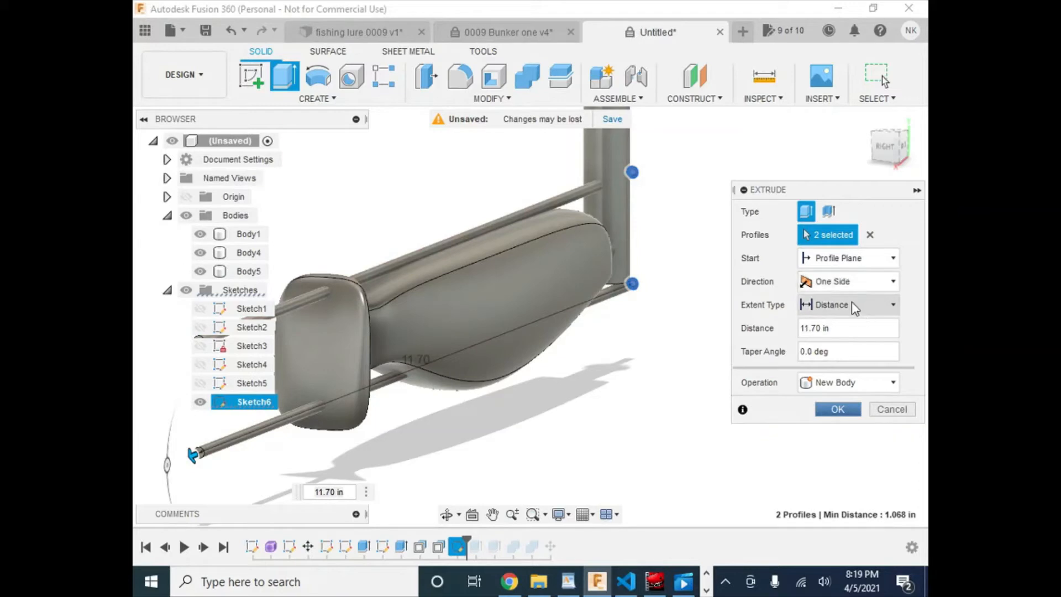
- Start the two-circle extrusion at an 8.00 in offset from the sketch plane and finish it
{"action": "left_click", "coordinate": [841, 258]}
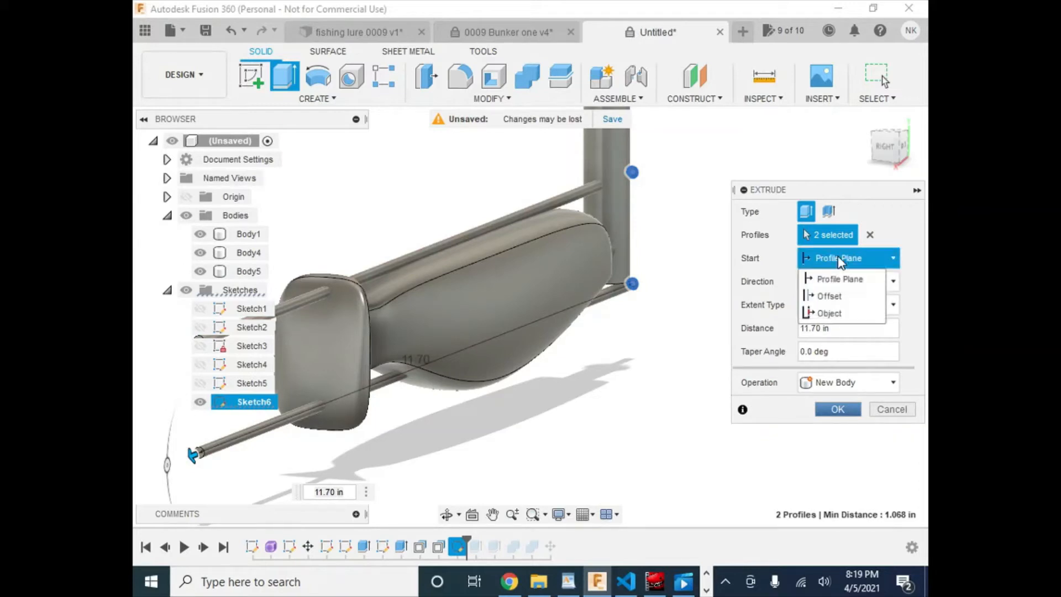
{"action": "left_click", "coordinate": [835, 298]}
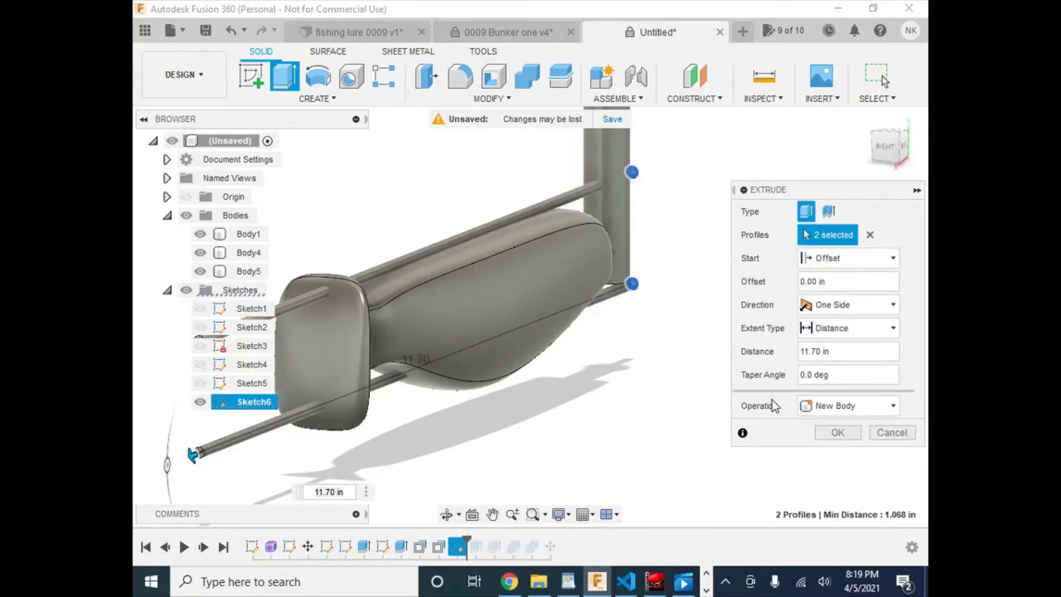
{"action": "left_click", "coordinate": [806, 352]}
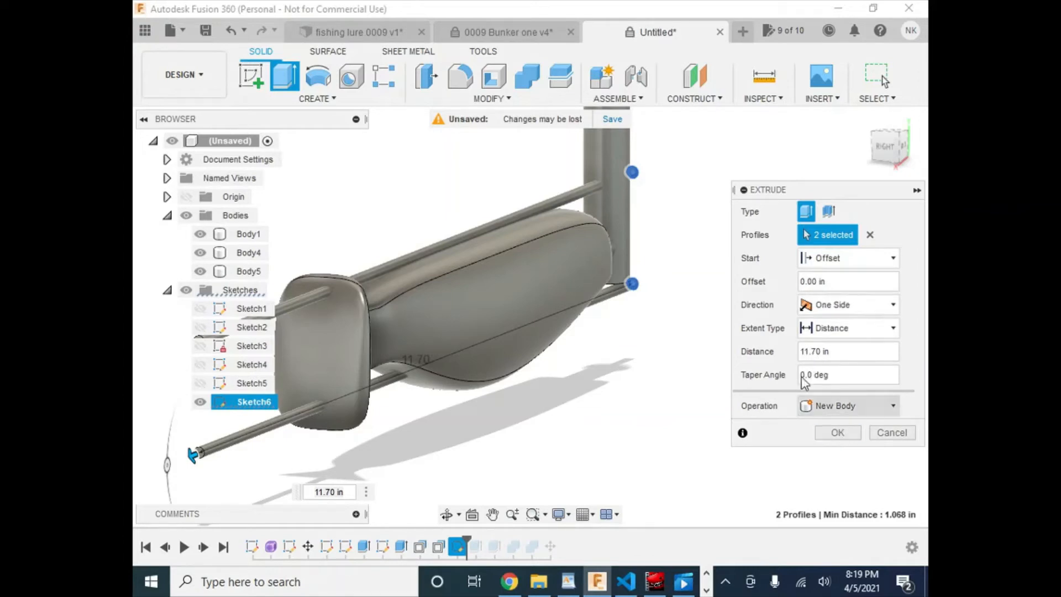
{"action": "left_click", "coordinate": [806, 282]}
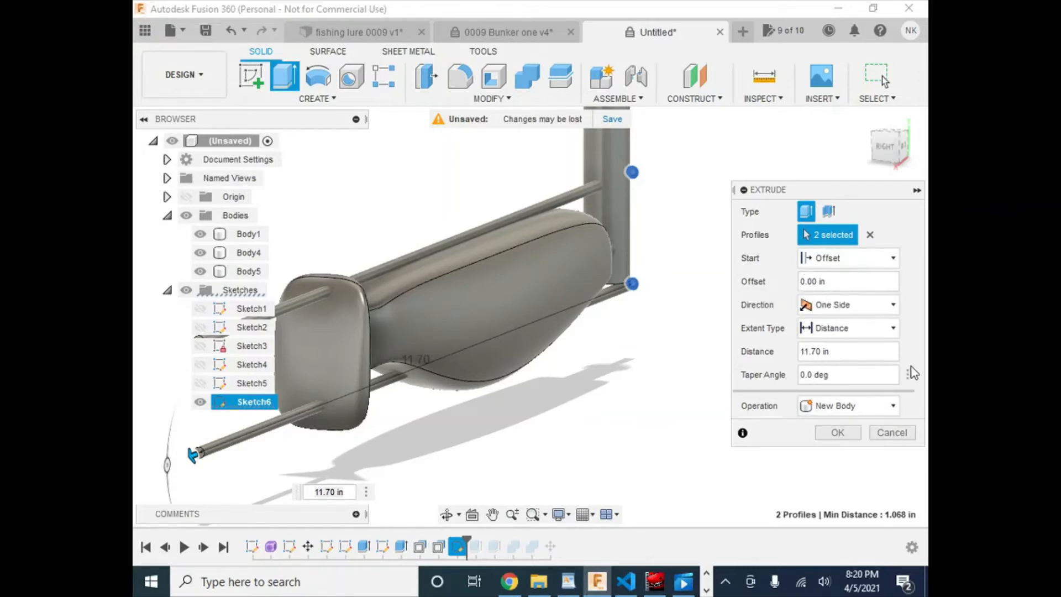
{"action": "type", "text": "-8"}
{"action": "key", "text": "Delete"}
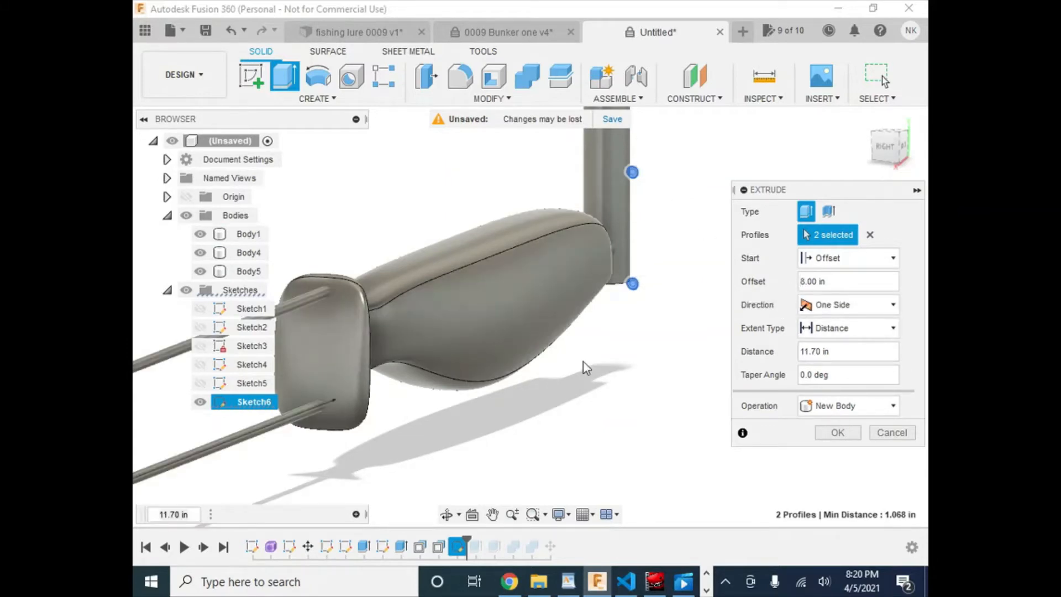
{"action": "middle_click_drag", "start_coordinate": [584, 362], "coordinate": [394, 354], "text": "shift"}
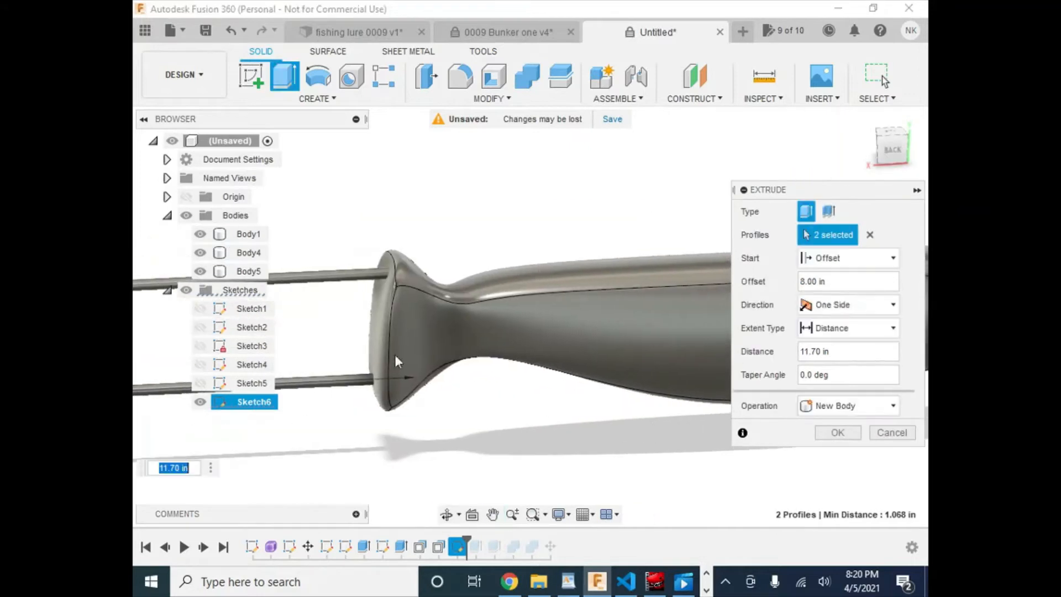
{"action": "middle_click_drag", "start_coordinate": [473, 360], "coordinate": [404, 351], "text": "shift"}
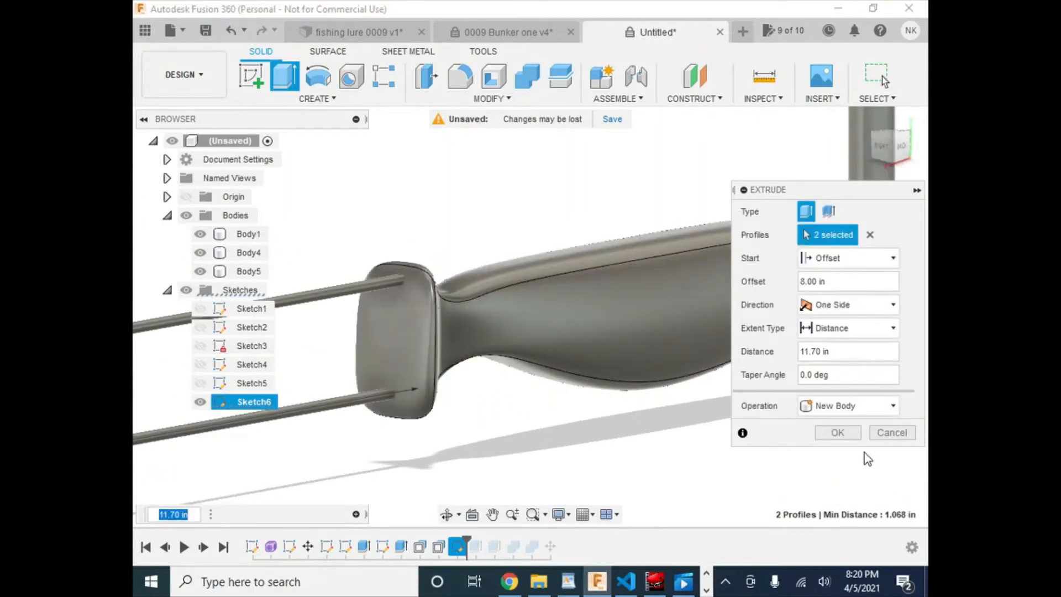
{"action": "left_click", "coordinate": [852, 438]}
- Set up a Combine with the lure as target and the vertical rod, connector and both thin rods as tools, and open the operation choices
{"action": "scroll", "coordinate": [749, 428], "scroll_direction": "down", "scroll_amount": 3}
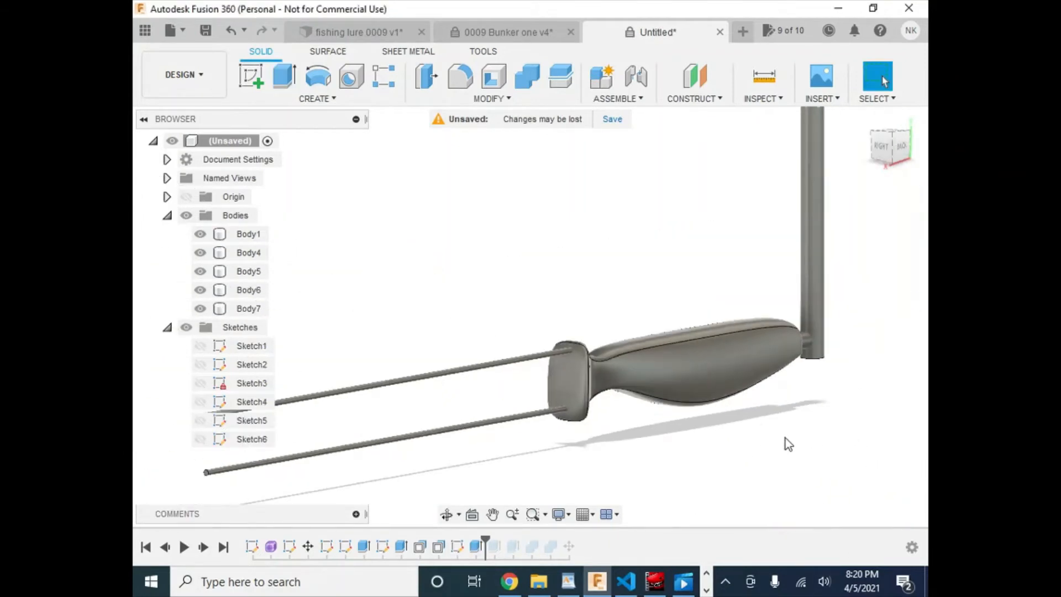
{"action": "middle_click_drag", "start_coordinate": [785, 439], "coordinate": [578, 432]}
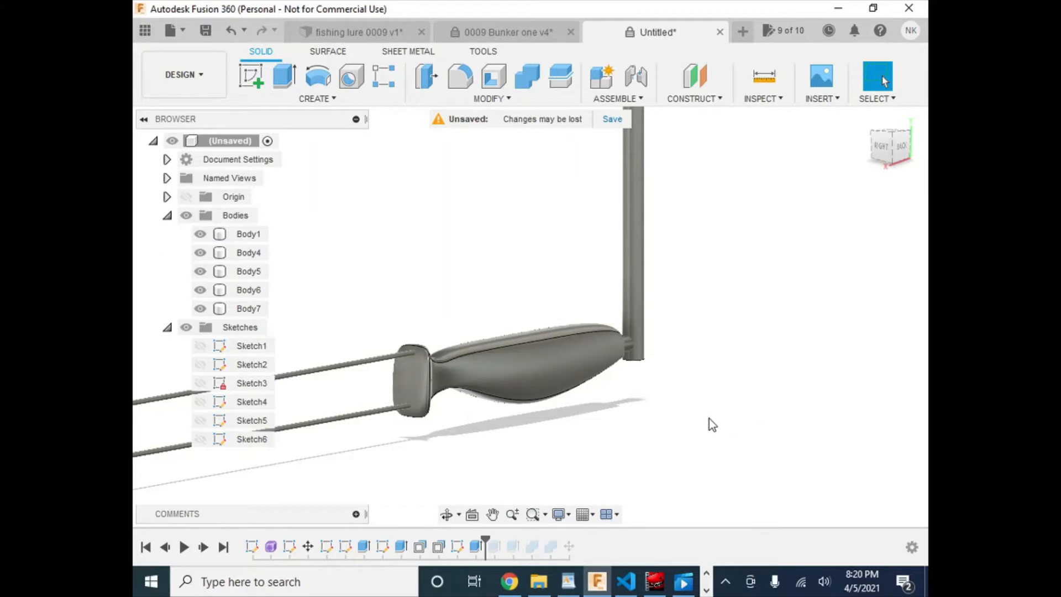
{"action": "middle_click_drag", "start_coordinate": [709, 419], "coordinate": [772, 415]}
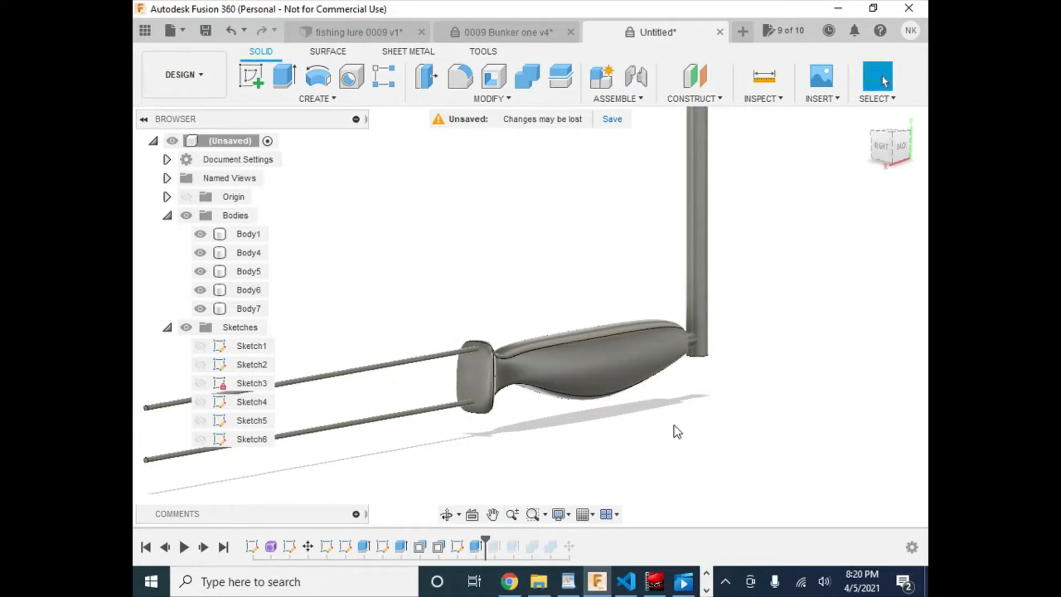
{"action": "left_click", "coordinate": [528, 78]}
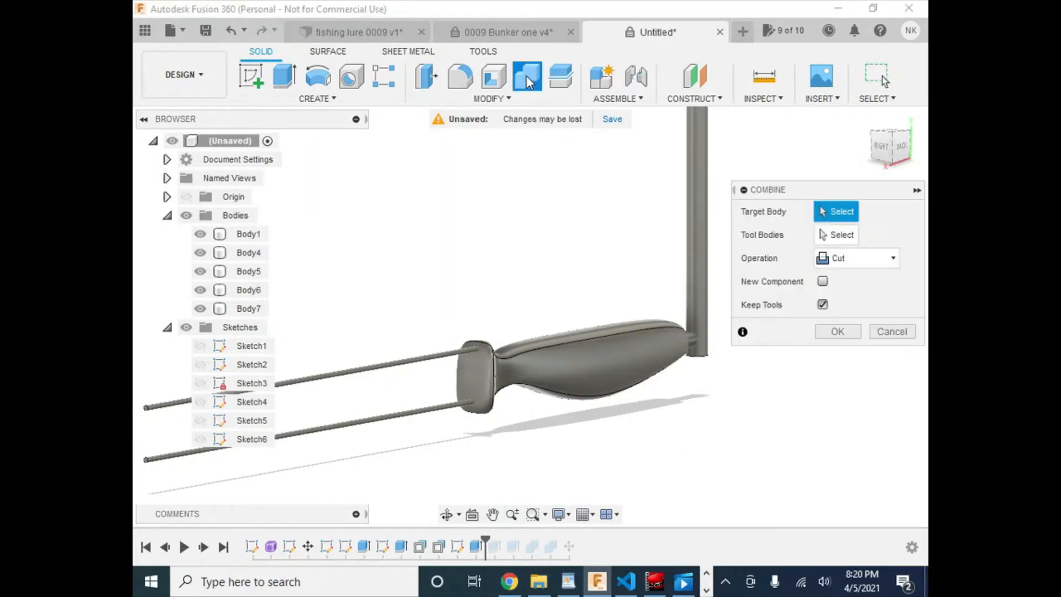
{"action": "left_click", "coordinate": [604, 369]}
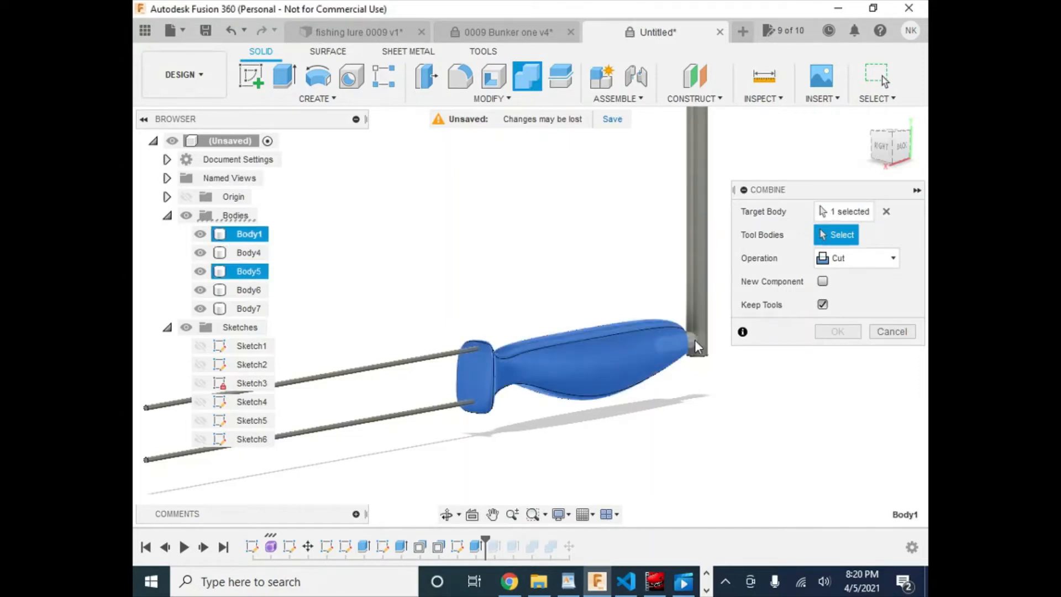
{"action": "left_click", "coordinate": [695, 340]}
{"action": "left_click", "coordinate": [693, 289]}
{"action": "left_click", "coordinate": [348, 372]}
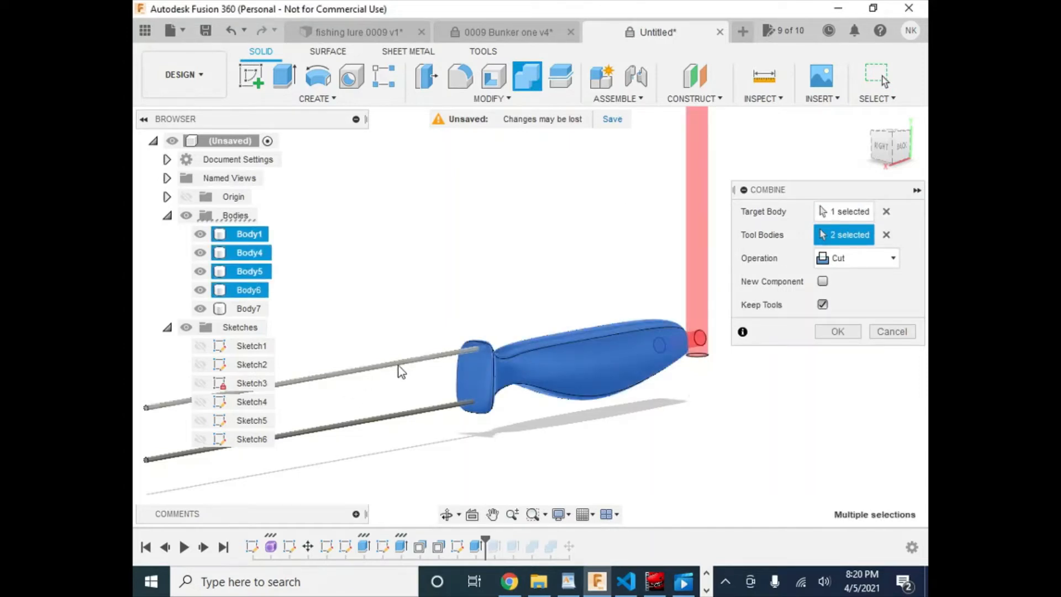
{"action": "left_click", "coordinate": [415, 416]}
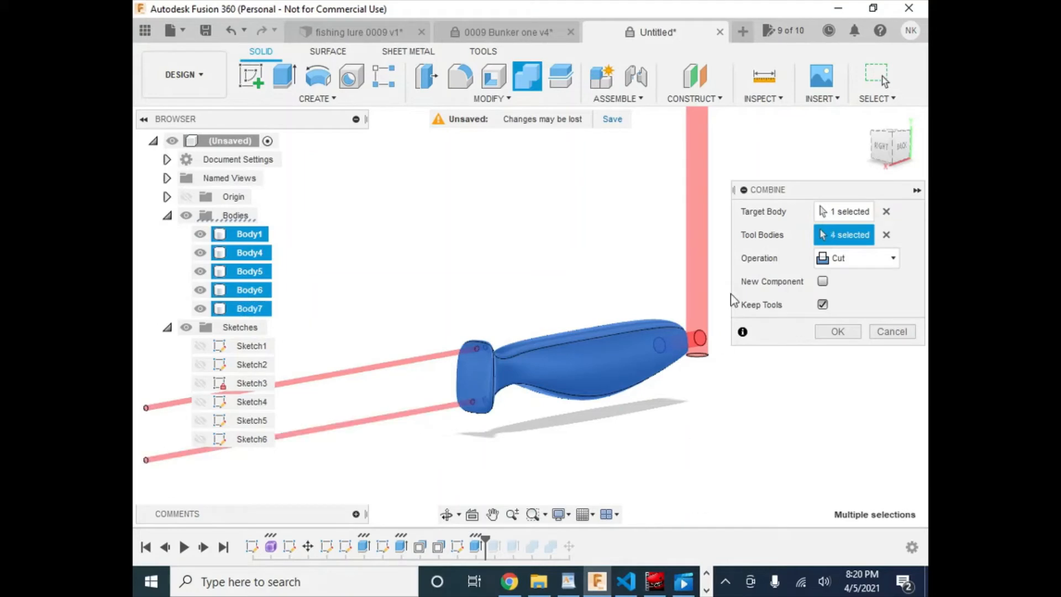
{"action": "left_click", "coordinate": [858, 258]}
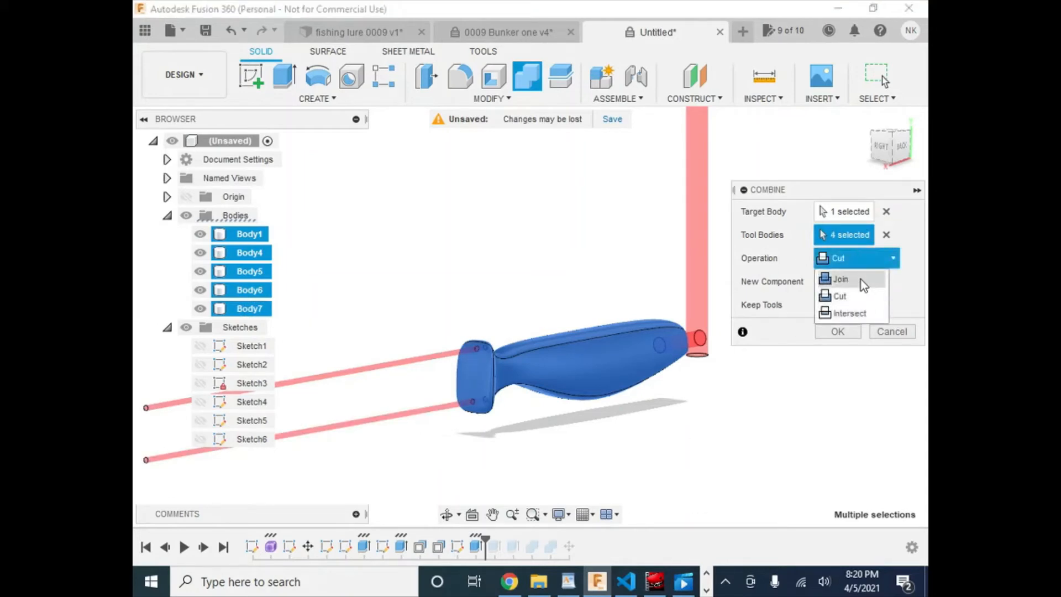
- Join the four tool bodies to the lure body with Combine and roll the timeline forward to its end
{"action": "left_click", "coordinate": [861, 280]}
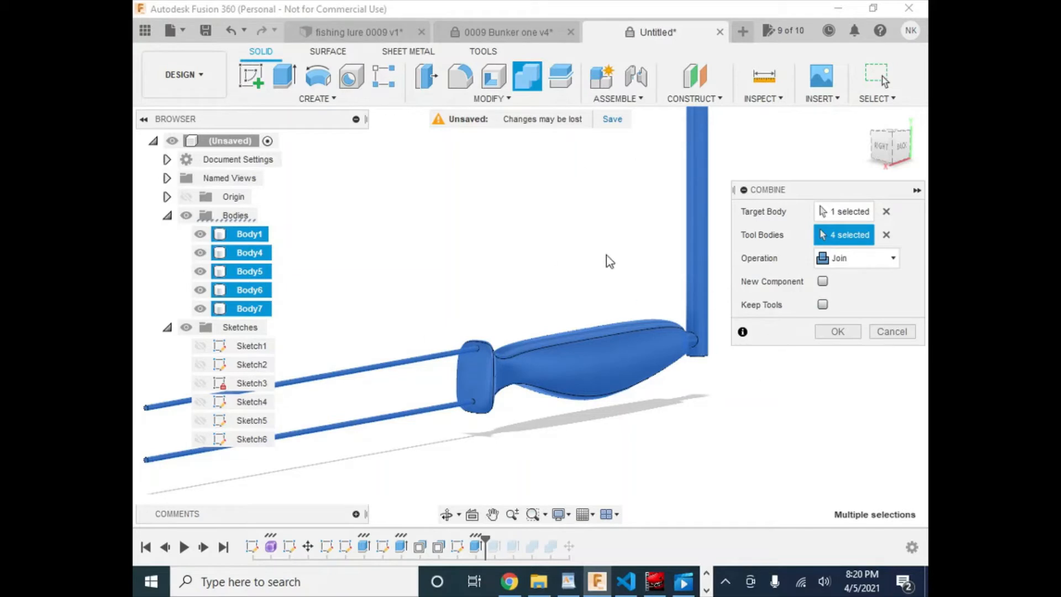
{"action": "left_click", "coordinate": [840, 332]}
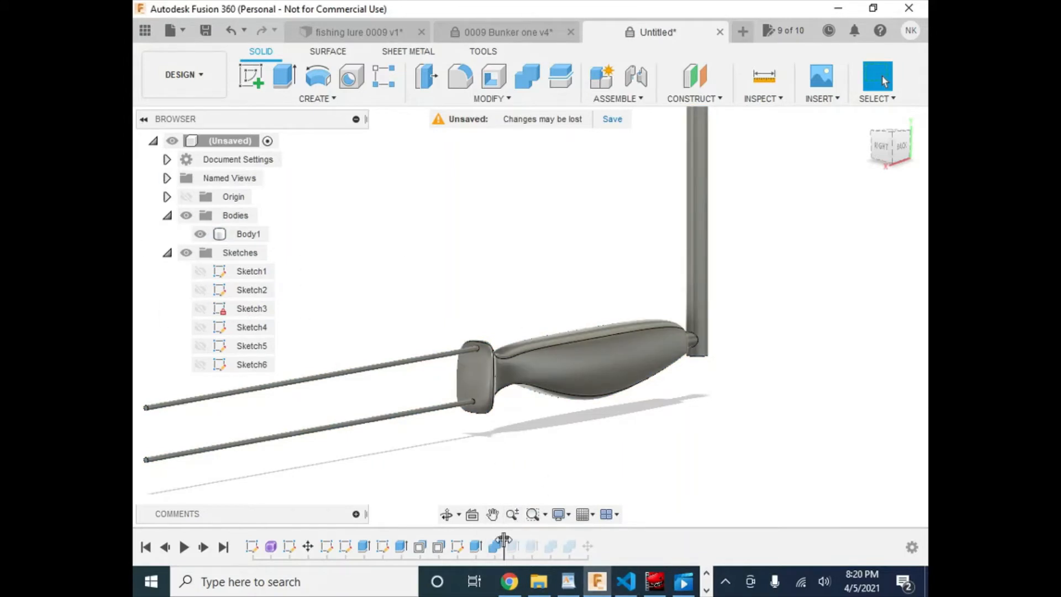
{"action": "left_click_drag", "start_coordinate": [504, 539], "coordinate": [681, 527]}
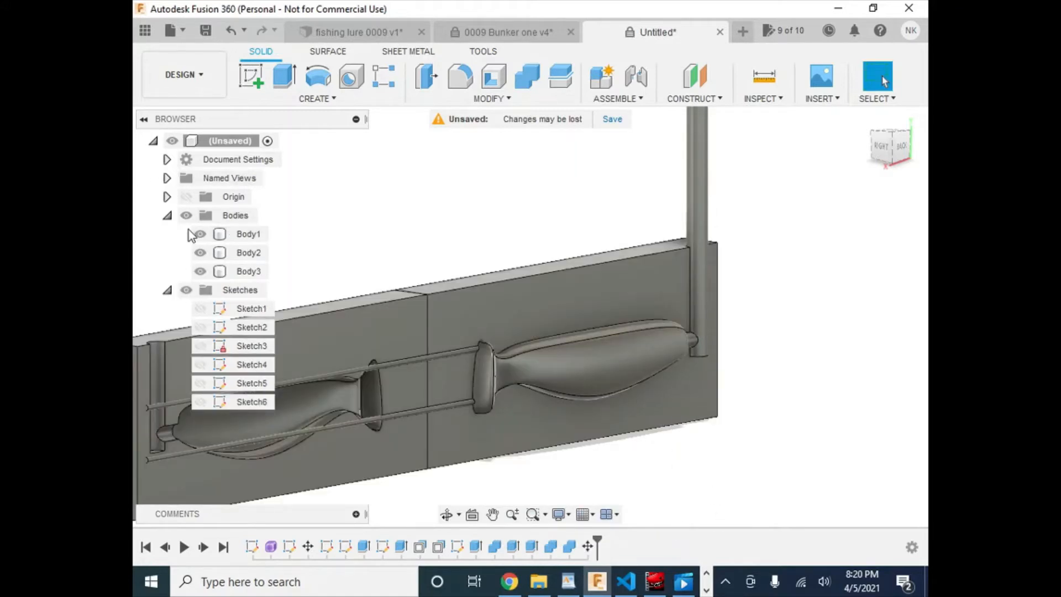
- Hide Body1 and examine the lure cavities in the two opened mold halves
{"action": "left_click", "coordinate": [202, 243]}
{"action": "left_click", "coordinate": [202, 239]}
{"action": "middle_click_drag", "start_coordinate": [490, 442], "coordinate": [586, 406]}
{"action": "middle_click_drag", "start_coordinate": [721, 470], "coordinate": [661, 452], "text": "shift"}
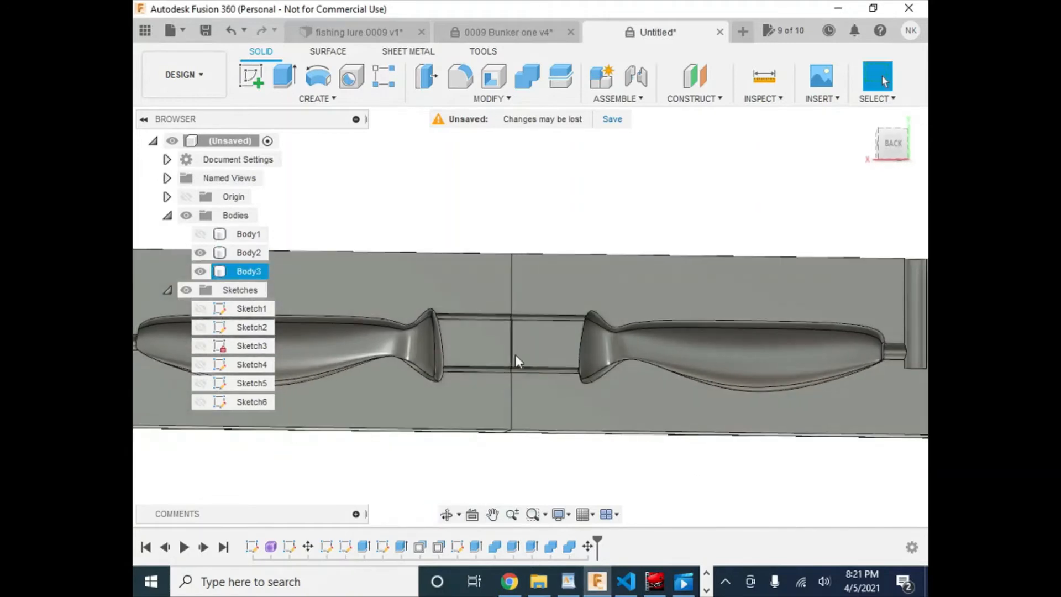
{"action": "scroll", "coordinate": [515, 340], "scroll_direction": "up", "scroll_amount": 3}
{"action": "scroll", "coordinate": [612, 379], "scroll_direction": "down", "scroll_amount": 5}
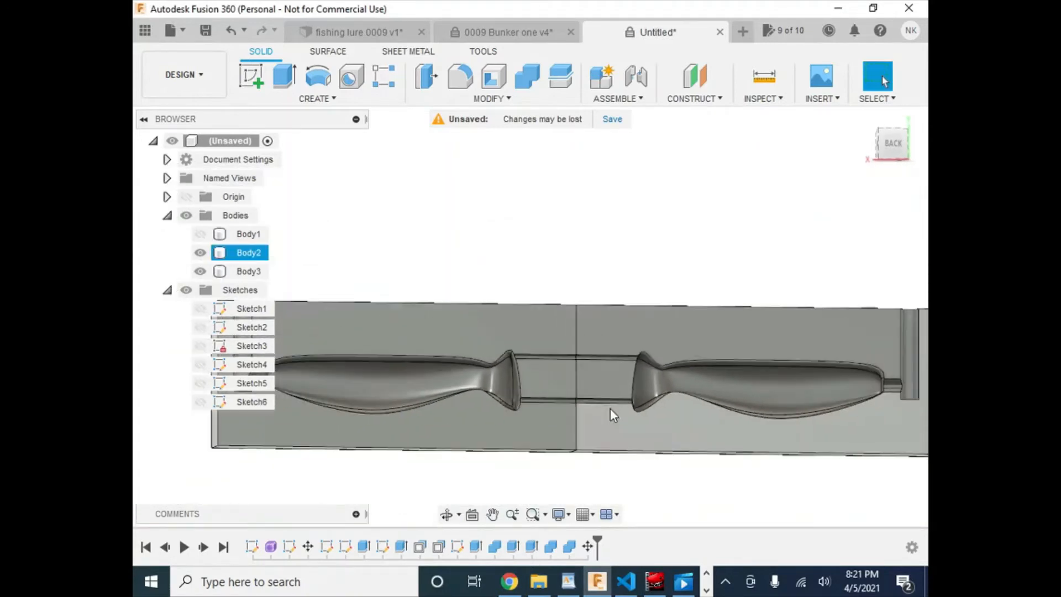
{"action": "middle_click_drag", "start_coordinate": [445, 354], "coordinate": [538, 361]}
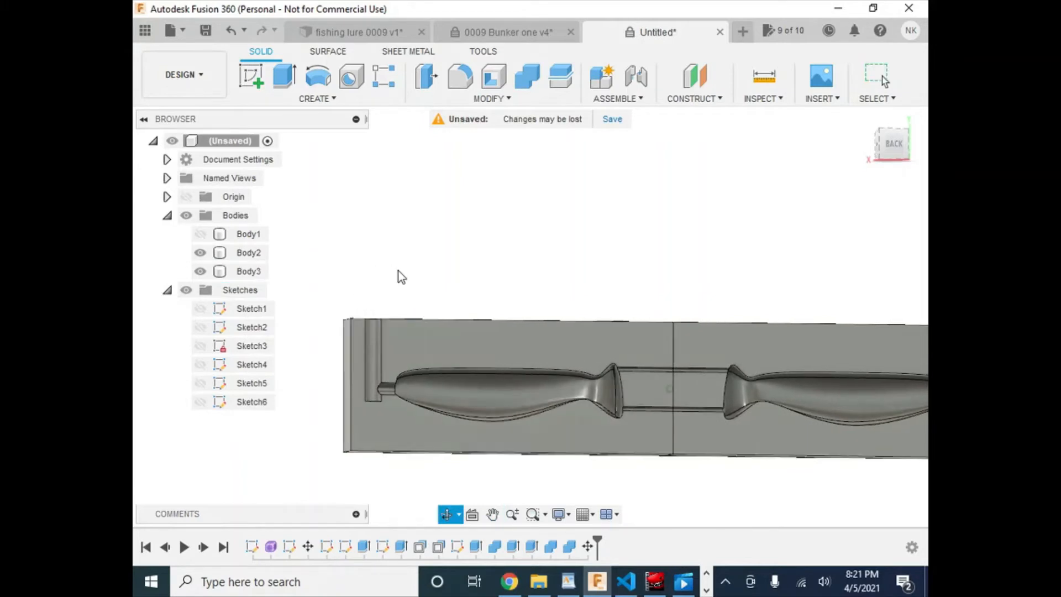
{"action": "middle_click_drag", "start_coordinate": [399, 271], "coordinate": [311, 172], "text": "shift"}
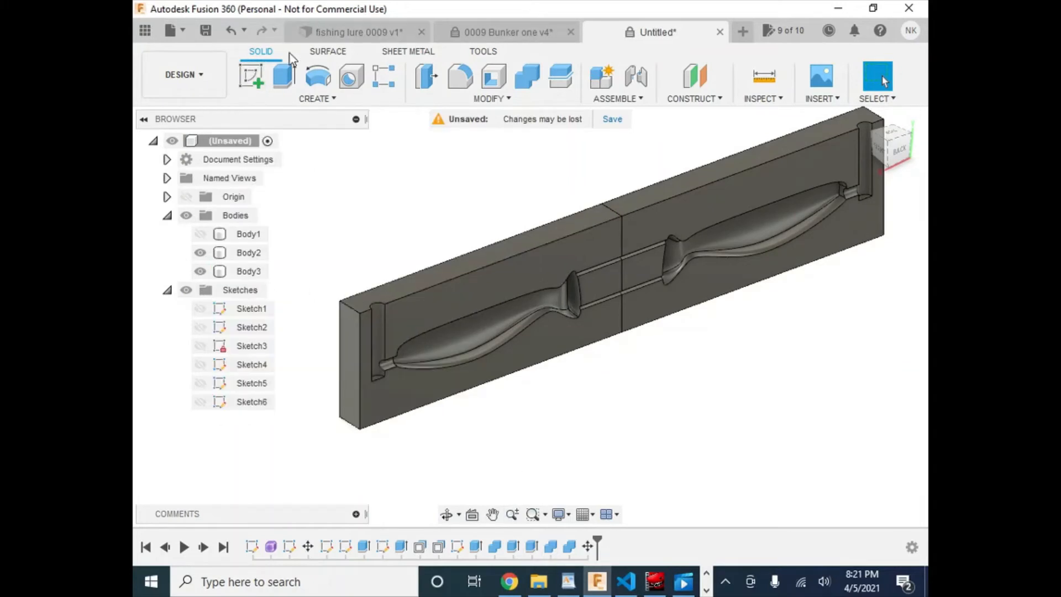
- Try to start a sketch on the top face of mold half Body3
{"action": "left_click", "coordinate": [258, 74]}
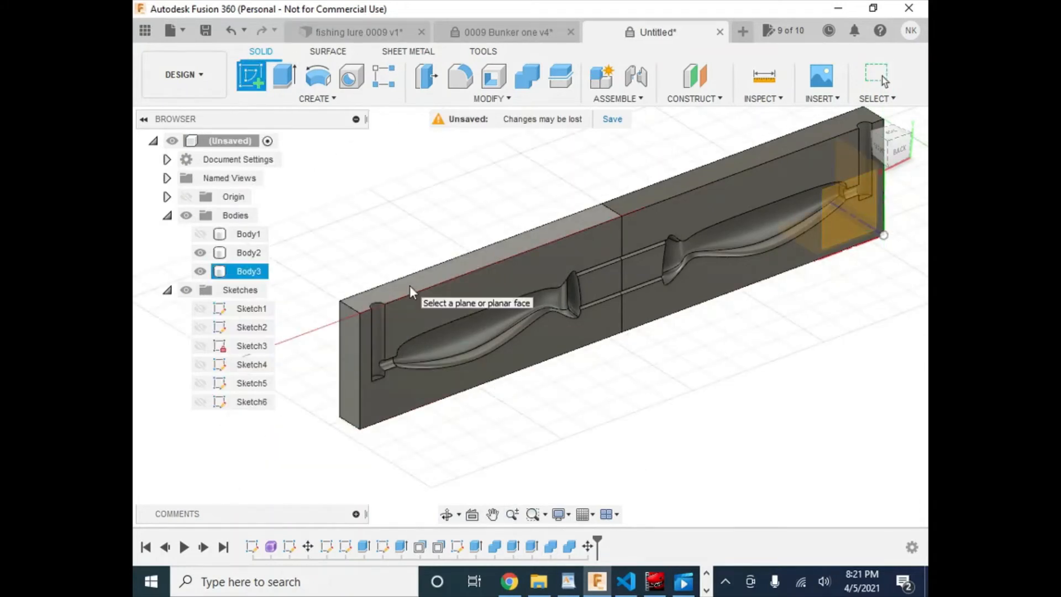
{"action": "left_click", "coordinate": [410, 285]}
{"action": "scroll", "coordinate": [323, 284], "scroll_direction": "up", "scroll_amount": 3}
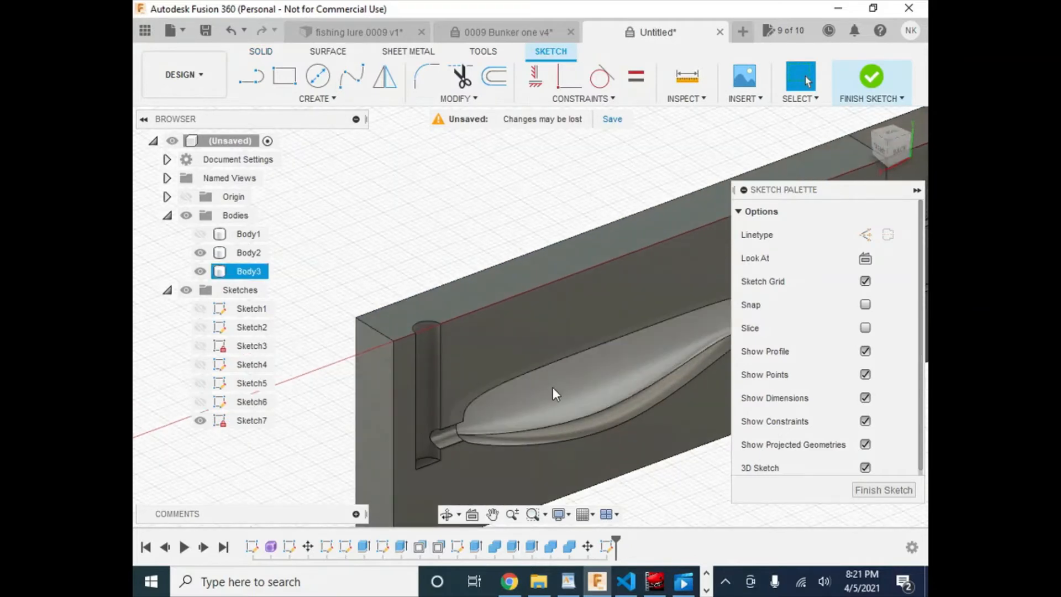
{"action": "scroll", "coordinate": [554, 393], "scroll_direction": "down", "scroll_amount": 3}
{"action": "middle_click_drag", "start_coordinate": [567, 400], "coordinate": [314, 349]}
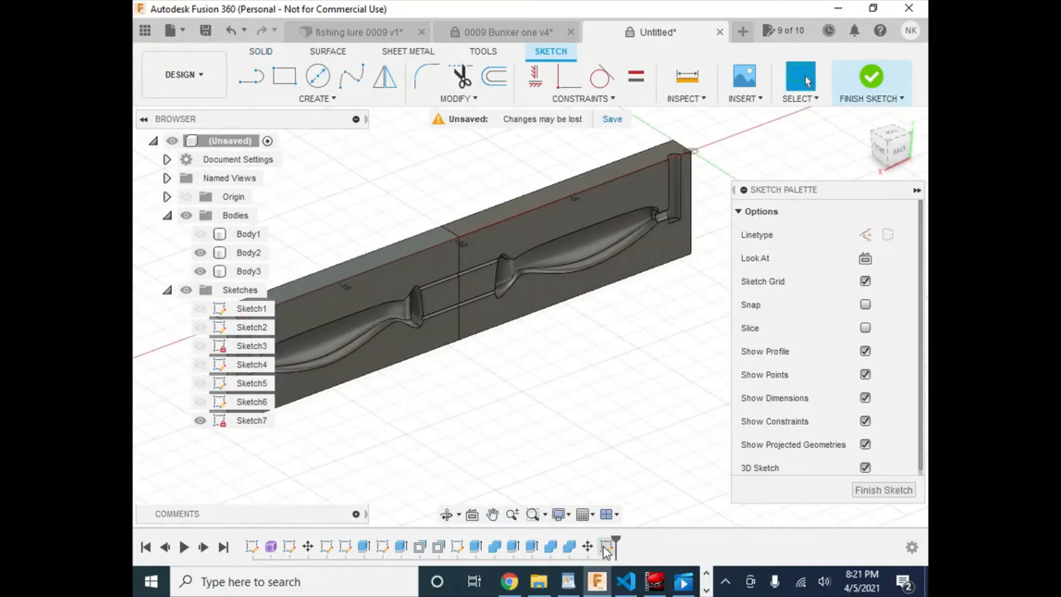
- Roll the timeline back to before the last Move feature and start a sketch on the closed mold's top face
{"action": "mouse_move", "coordinate": [615, 545]}
{"action": "left_mouse_down"}
{"action": "mouse_move", "coordinate": [560, 538]}
{"action": "mouse_move", "coordinate": [583, 548]}
{"action": "mouse_move", "coordinate": [574, 536]}
{"action": "left_mouse_up"}
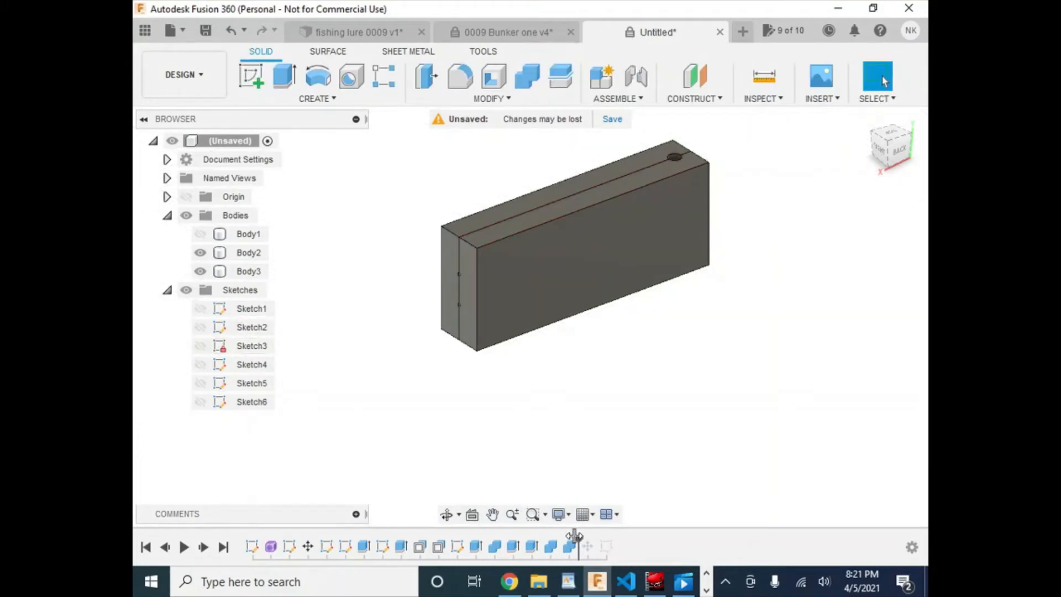
{"action": "scroll", "coordinate": [711, 135], "scroll_direction": "up", "scroll_amount": 5}
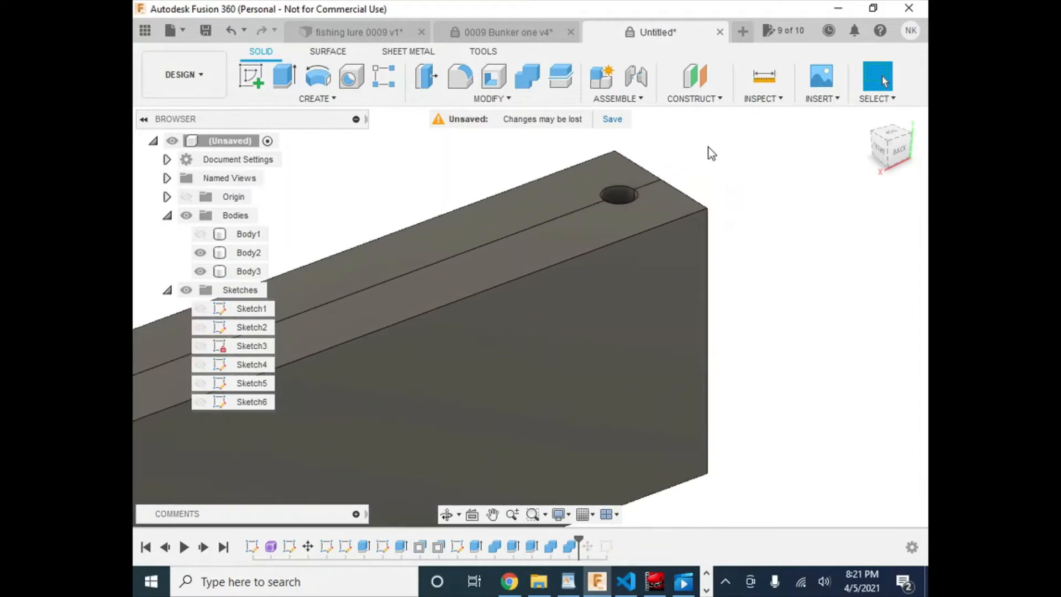
{"action": "left_click", "coordinate": [251, 75]}
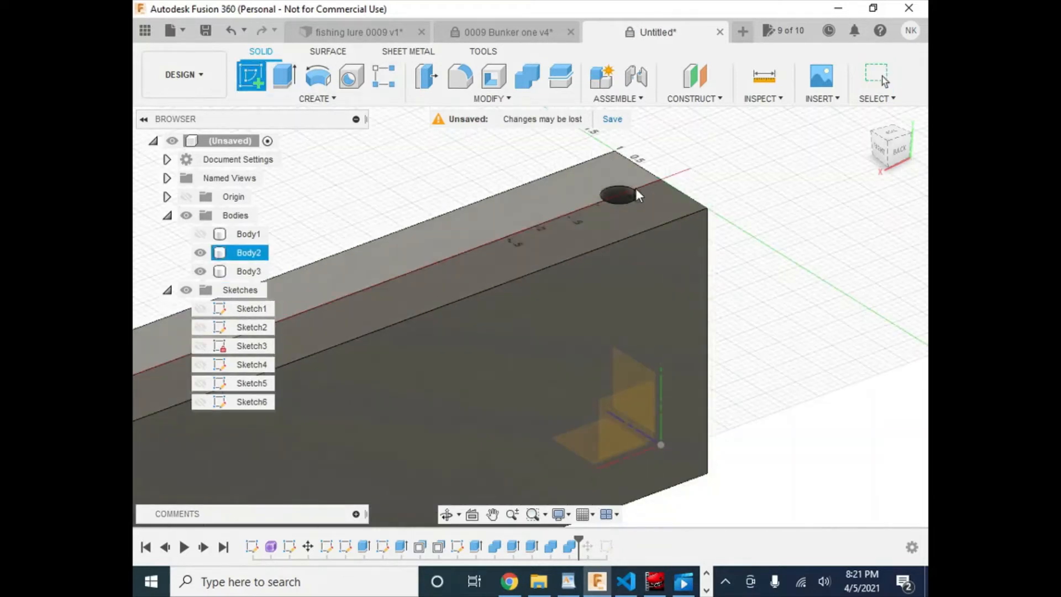
{"action": "left_click", "coordinate": [646, 206]}
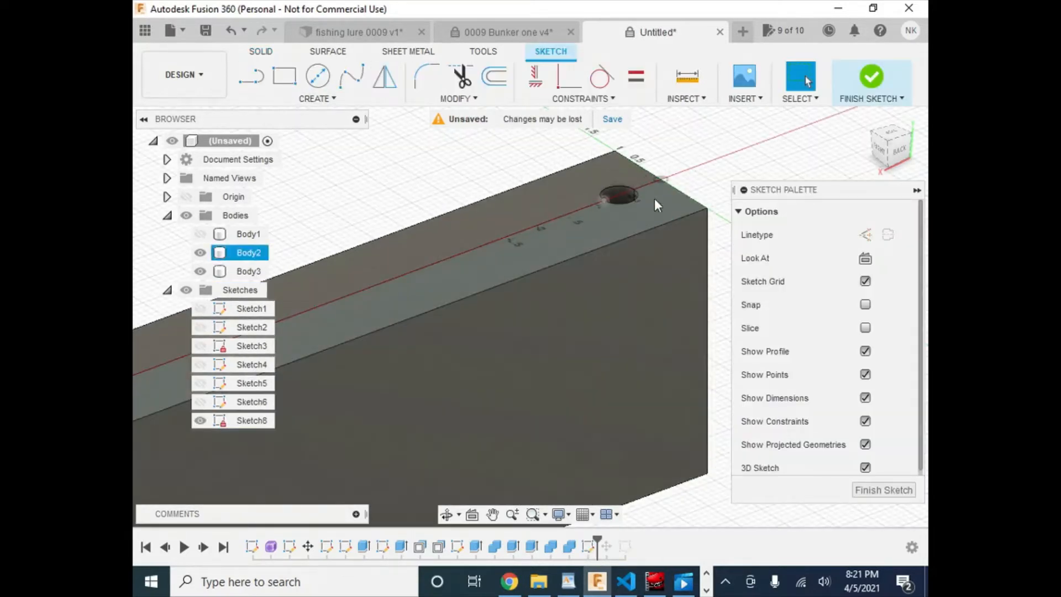
- Draw a 1 in diameter circle centred on the pour hole in the mold's top face and finish the sketch
{"action": "left_click", "coordinate": [325, 77]}
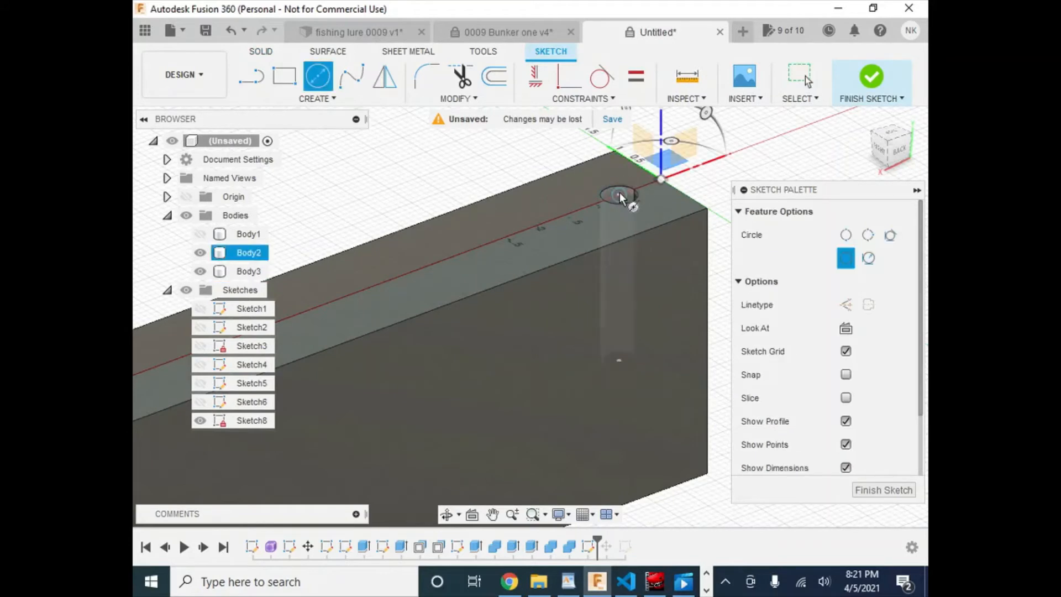
{"action": "left_click", "coordinate": [619, 195]}
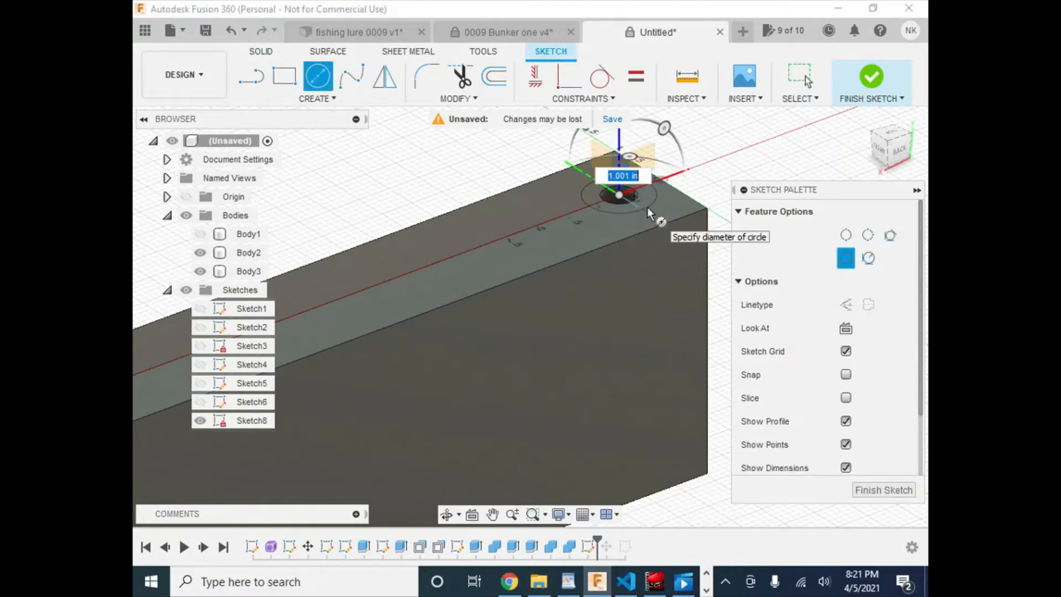
{"action": "type", "text": "1"}
{"action": "key", "text": "Return"}
{"action": "key", "text": "Escape"}
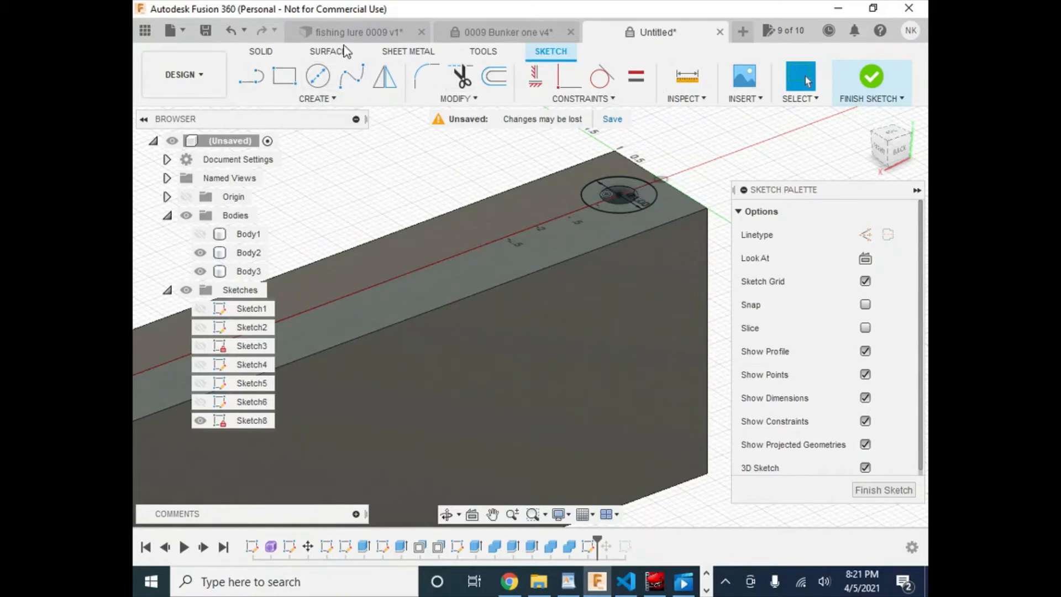
{"action": "left_click", "coordinate": [873, 77]}
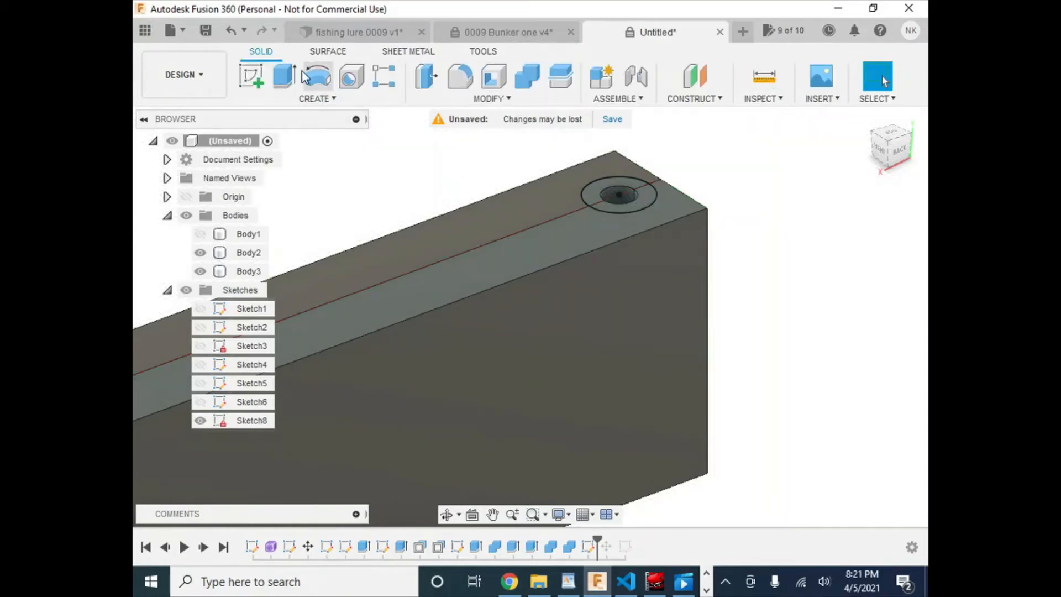
- Extrude both circle profiles -0.30 in as a cut into the mold and roll the timeline forward to its end
{"action": "left_click", "coordinate": [285, 76]}
{"action": "left_click", "coordinate": [591, 190]}
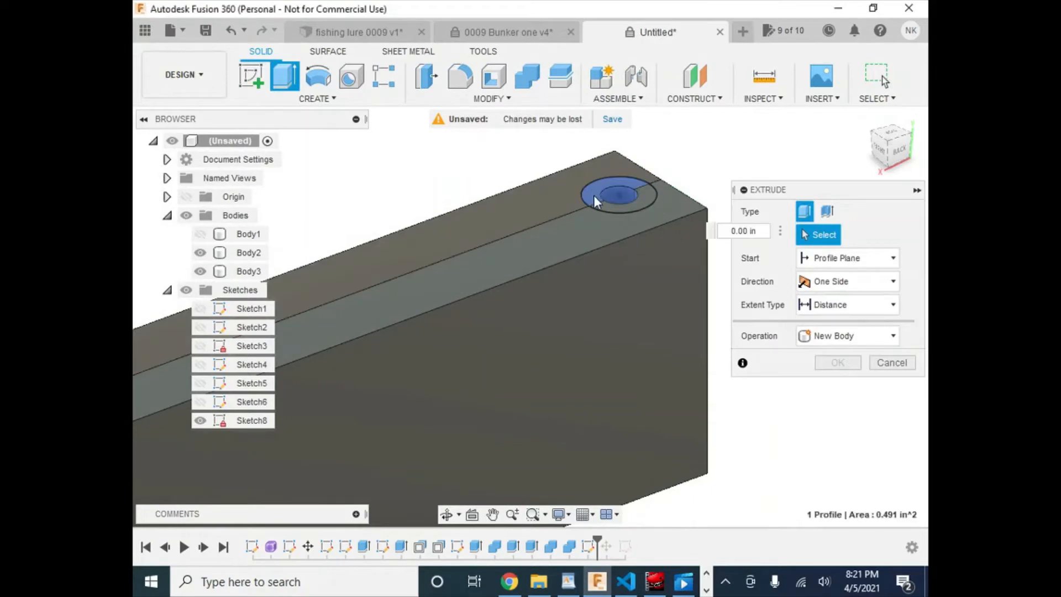
{"action": "left_click", "coordinate": [620, 210]}
{"action": "left_click_drag", "start_coordinate": [630, 187], "coordinate": [625, 208]}
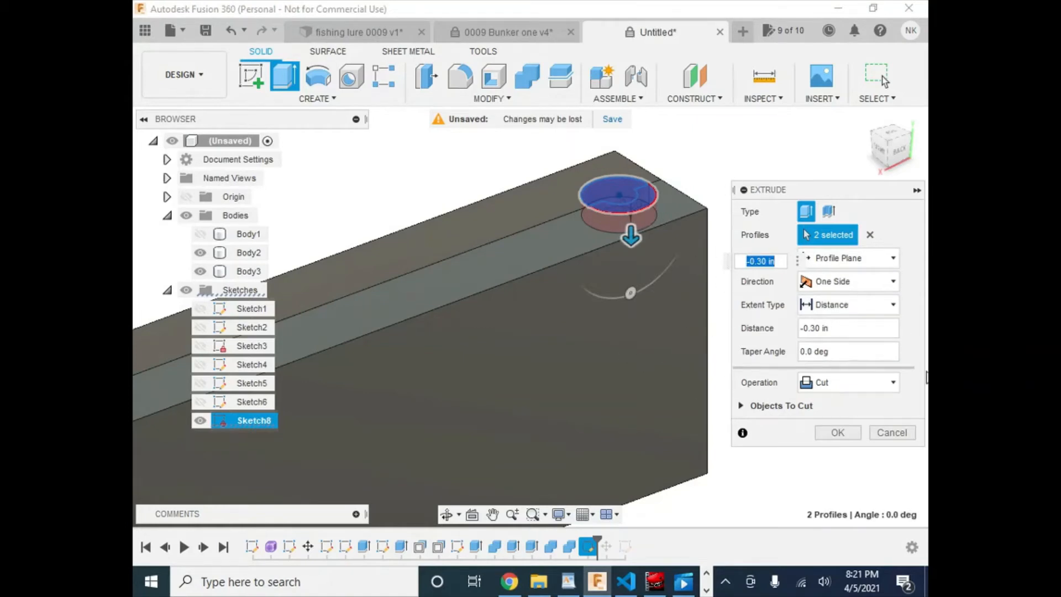
{"action": "left_click", "coordinate": [838, 433]}
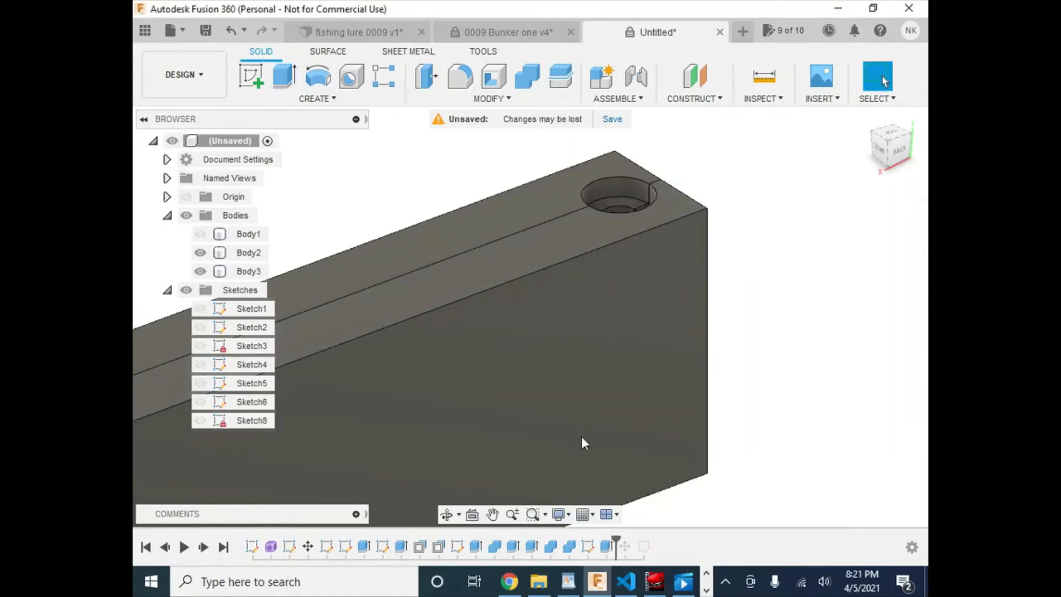
{"action": "left_click_drag", "start_coordinate": [613, 538], "coordinate": [653, 539]}
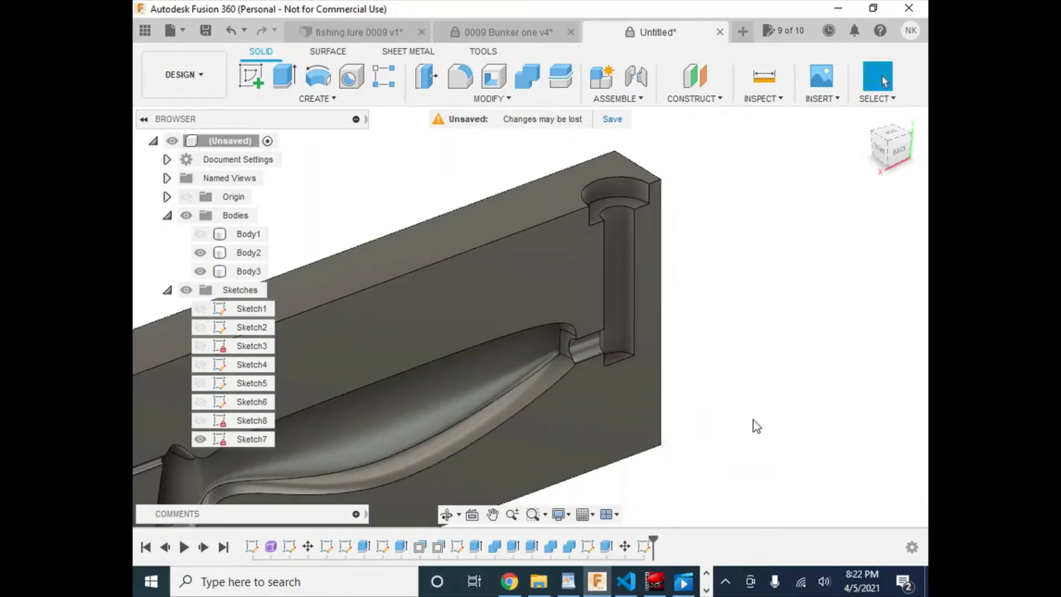
- Examine the recessed pour hole, its channel and the lure cavity across both opened mold halves
{"action": "middle_click_drag", "start_coordinate": [753, 419], "coordinate": [834, 386], "text": "shift"}
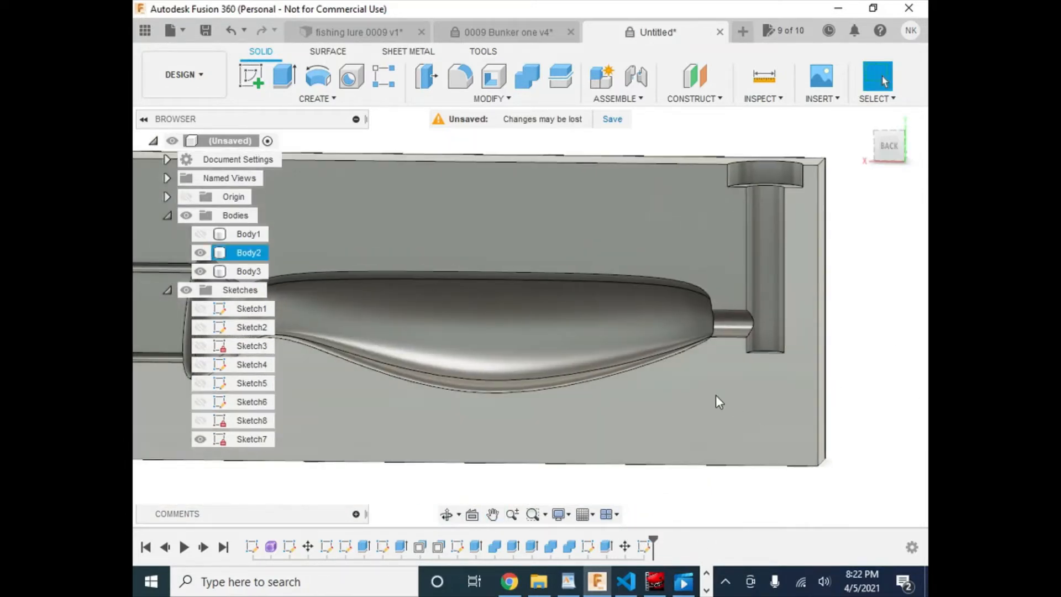
{"action": "scroll", "coordinate": [696, 394], "scroll_direction": "down", "scroll_amount": 2}
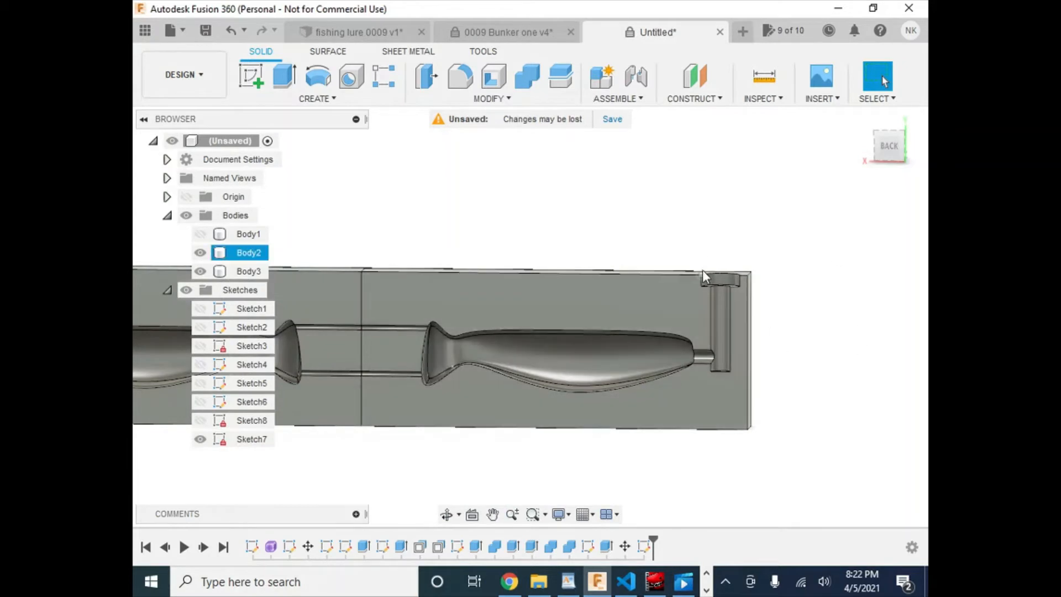
{"action": "scroll", "coordinate": [727, 300], "scroll_direction": "up", "scroll_amount": 4}
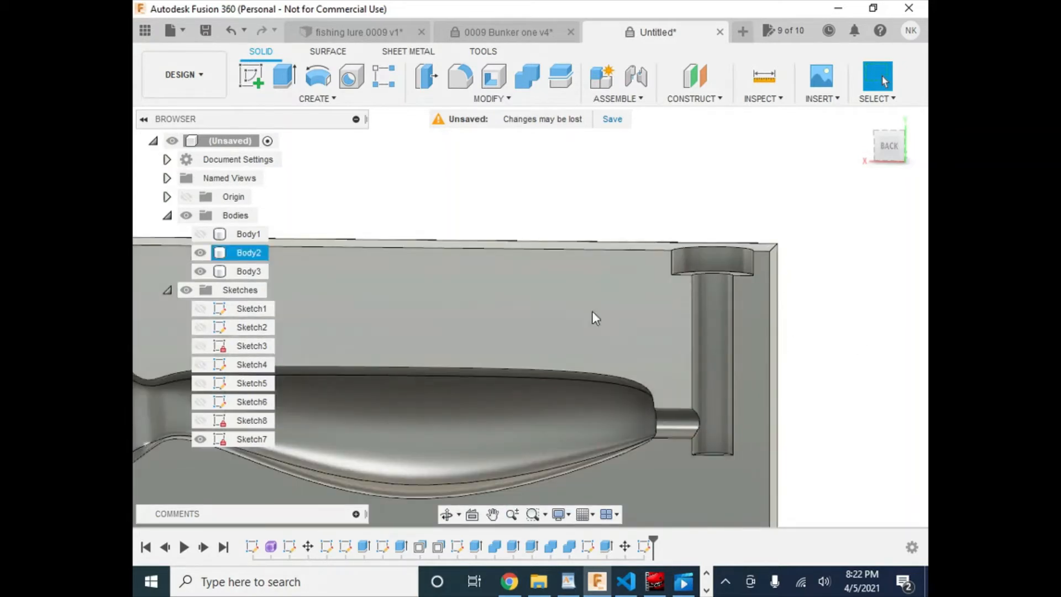
{"action": "middle_click_drag", "start_coordinate": [875, 442], "coordinate": [763, 329]}
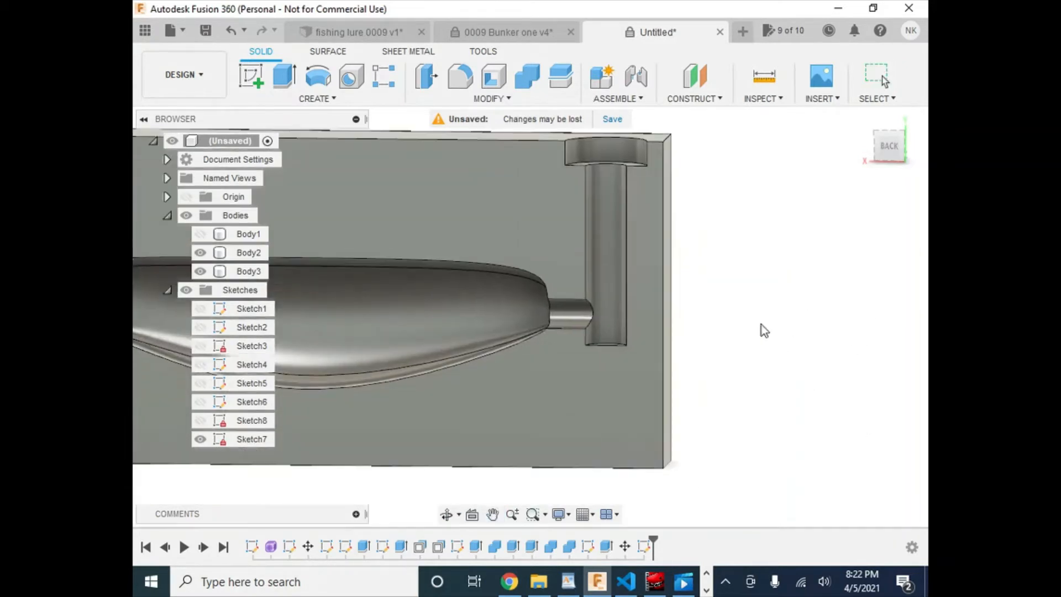
{"action": "middle_click_drag", "start_coordinate": [501, 413], "coordinate": [564, 410]}
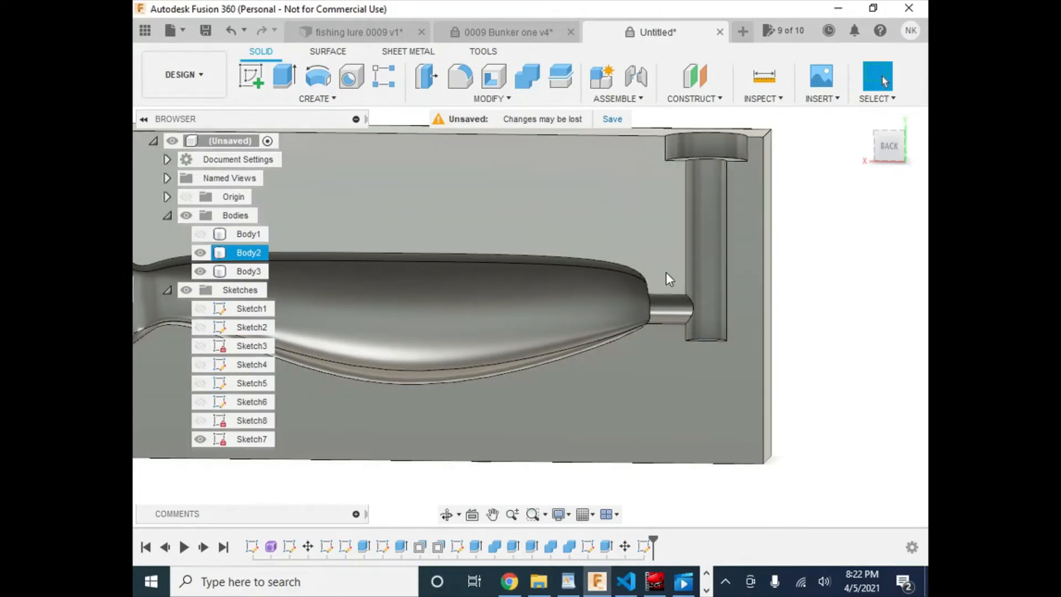
{"action": "middle_click_drag", "start_coordinate": [698, 254], "coordinate": [717, 250]}
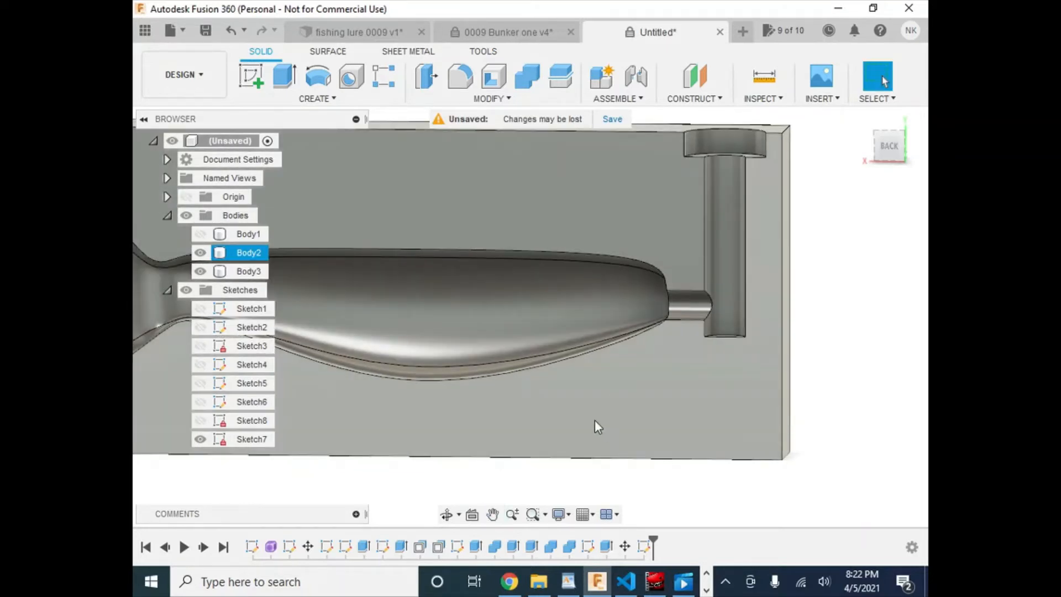
{"action": "scroll", "coordinate": [695, 315], "scroll_direction": "down", "scroll_amount": 4}
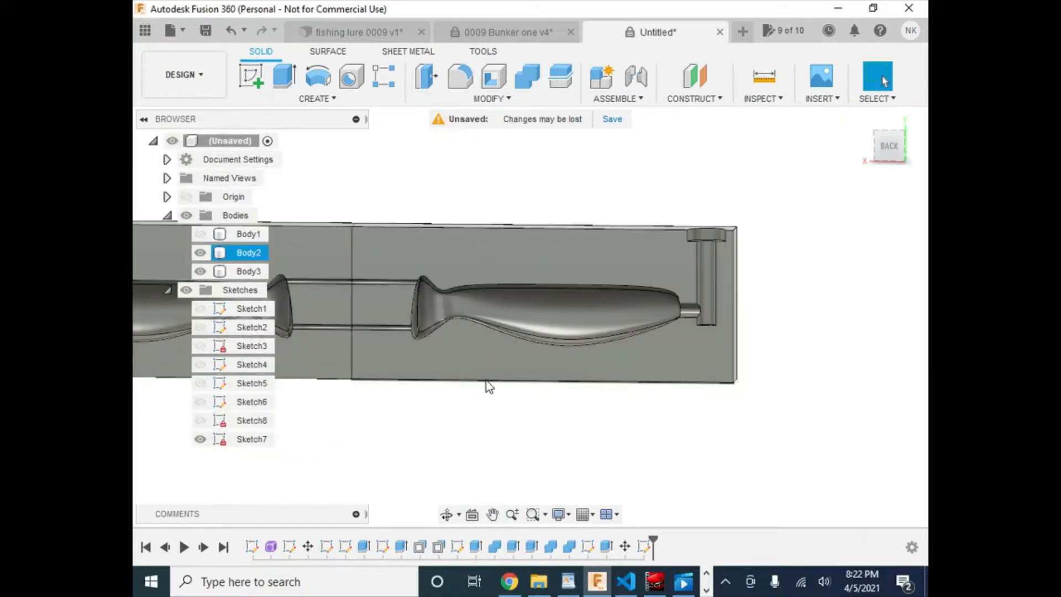
{"action": "middle_click_drag", "start_coordinate": [552, 369], "coordinate": [689, 381]}
{"action": "scroll", "coordinate": [673, 427], "scroll_direction": "down", "scroll_amount": 3}
{"action": "key", "text": "Escape"}
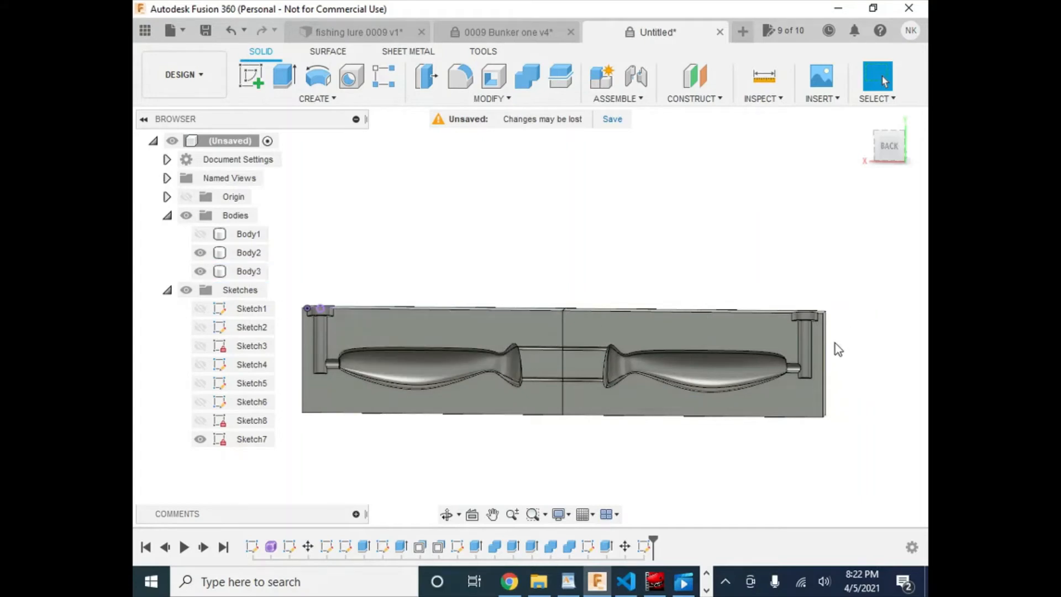
- Hide Body3 and Sketch7, leaving only mold half Body2 in view
{"action": "left_click", "coordinate": [200, 272]}
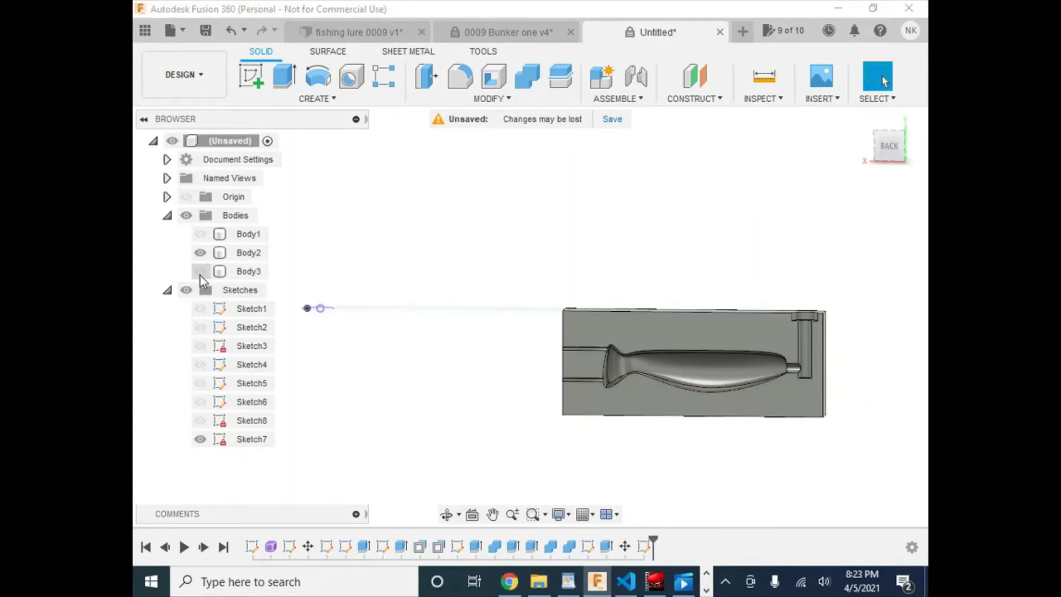
{"action": "left_click", "coordinate": [626, 366]}
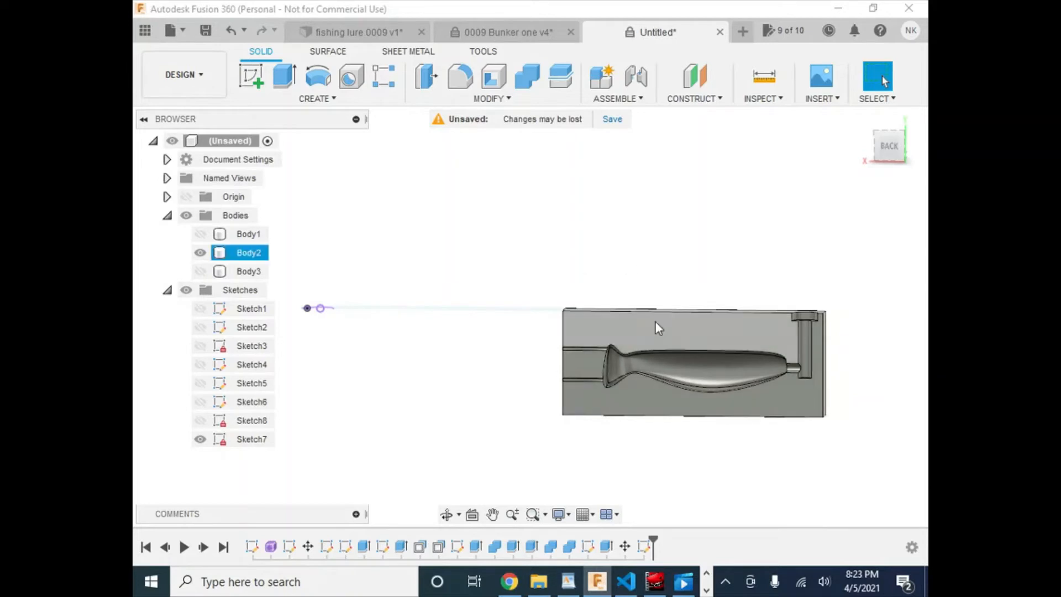
{"action": "left_click", "coordinate": [476, 403]}
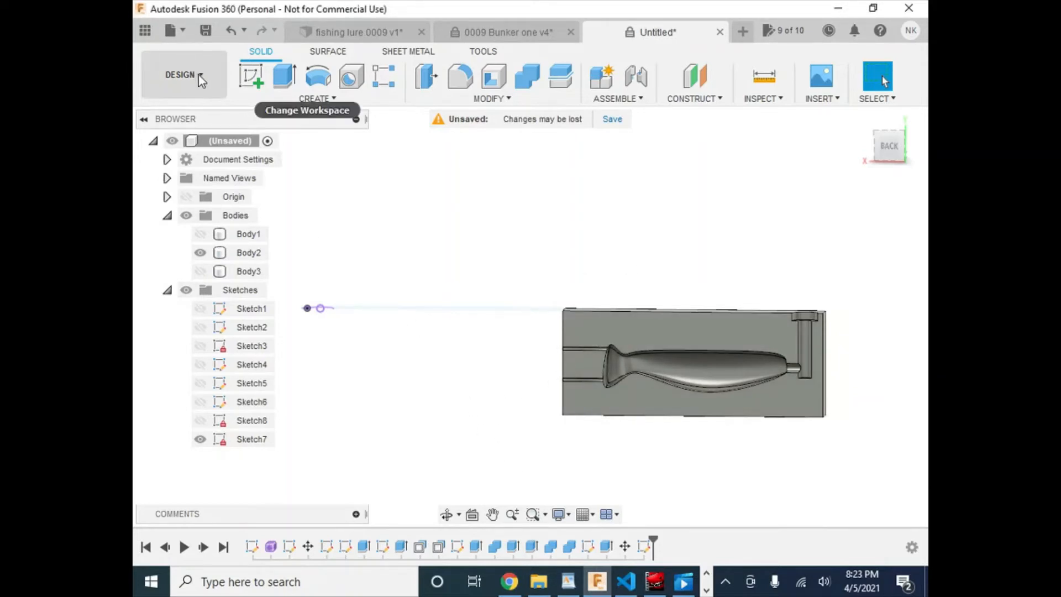
{"action": "left_click", "coordinate": [200, 441]}
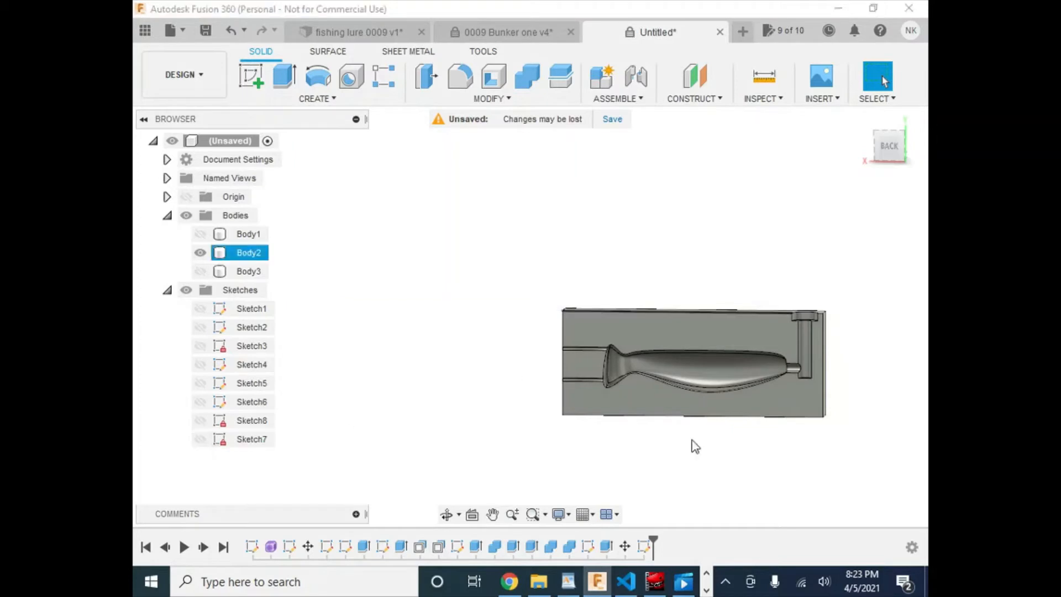
{"action": "middle_click_drag", "start_coordinate": [726, 368], "coordinate": [726, 370]}
{"action": "scroll", "coordinate": [729, 370], "scroll_direction": "up", "scroll_amount": 5}
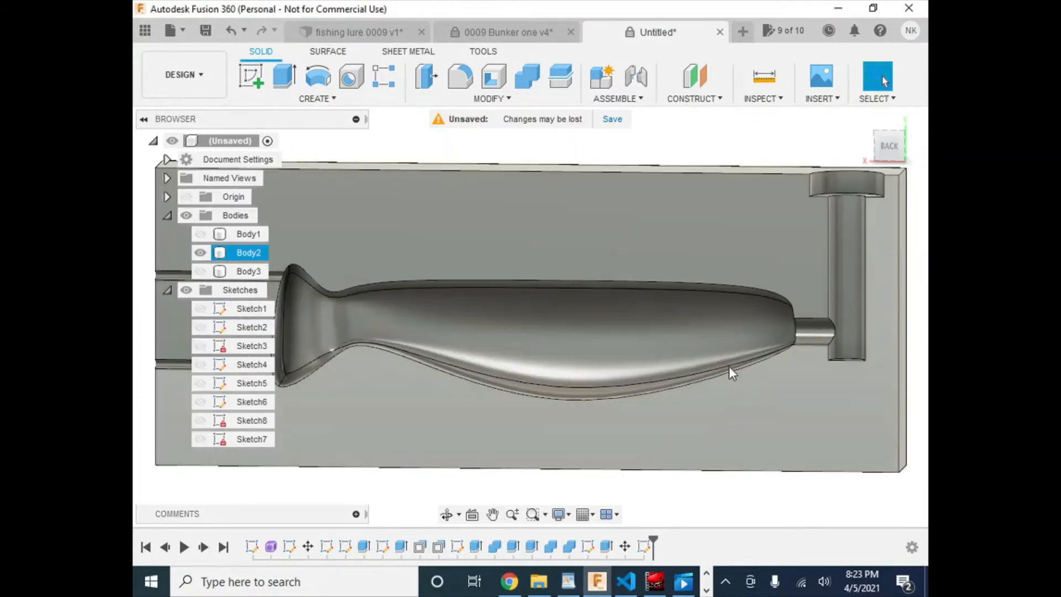
- Switch the isolated mold half from the Design workspace to the Manufacture workspace
{"action": "scroll", "coordinate": [728, 366], "scroll_direction": "down", "scroll_amount": 3}
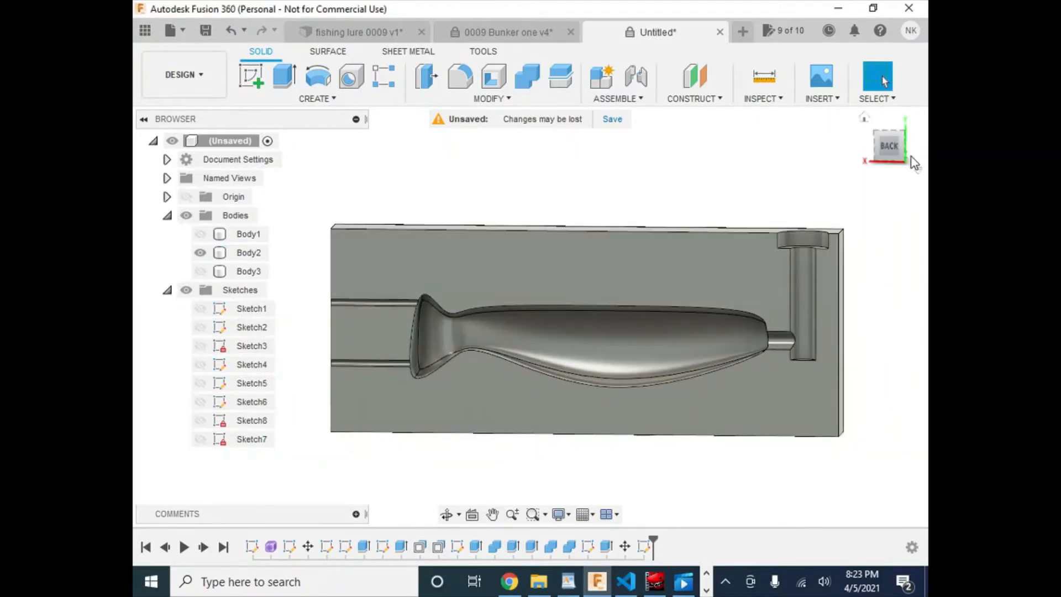
{"action": "left_click", "coordinate": [188, 81]}
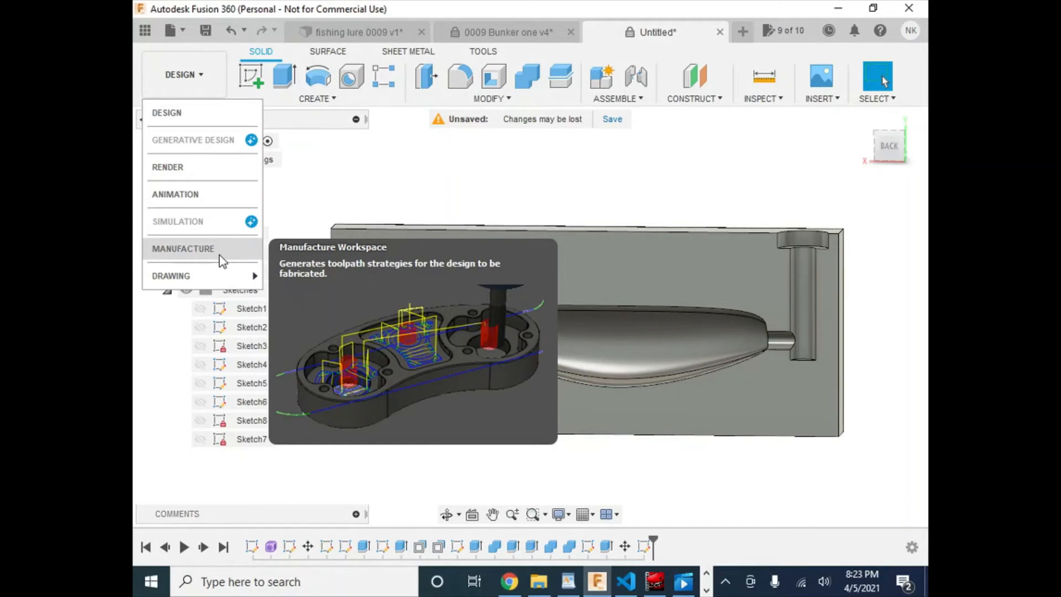
{"action": "left_click", "coordinate": [222, 261]}
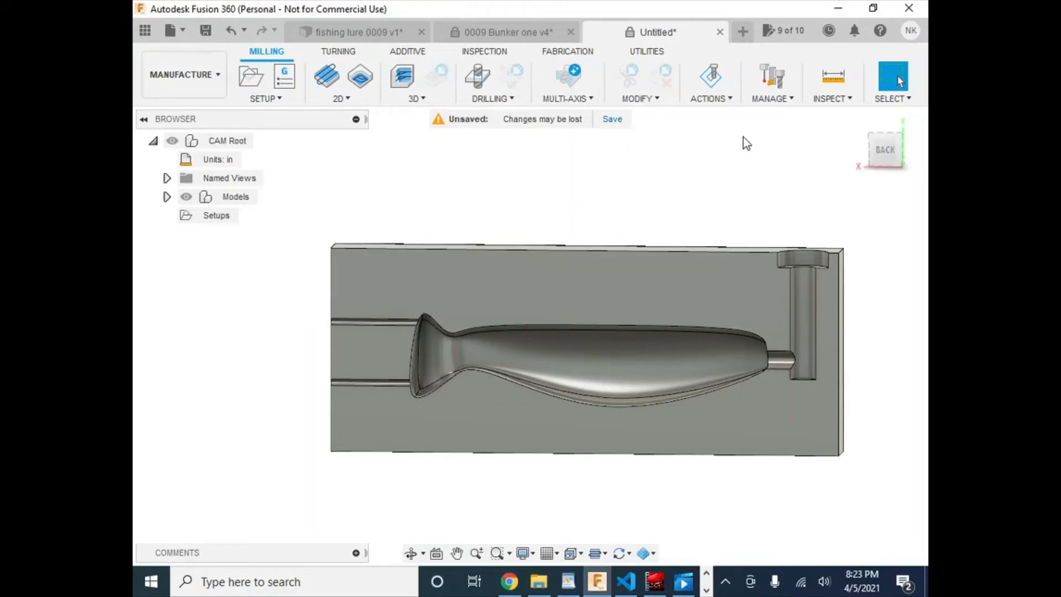
- Review the local tool library, the available new tool types and the tools used in the fishing lure 0009 v1 setup
{"action": "left_click", "coordinate": [776, 79]}
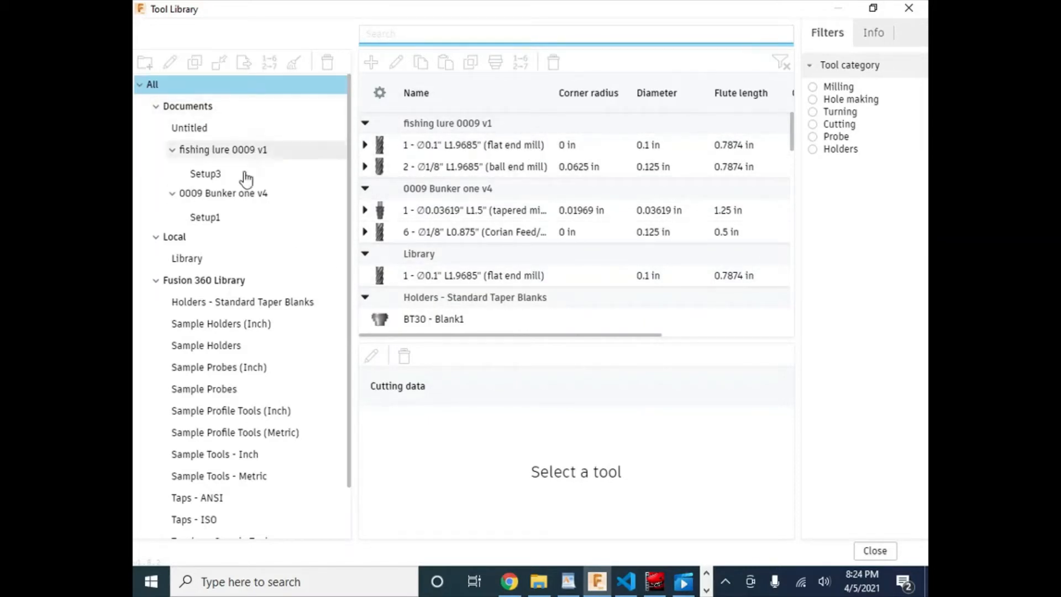
{"action": "left_click", "coordinate": [258, 238]}
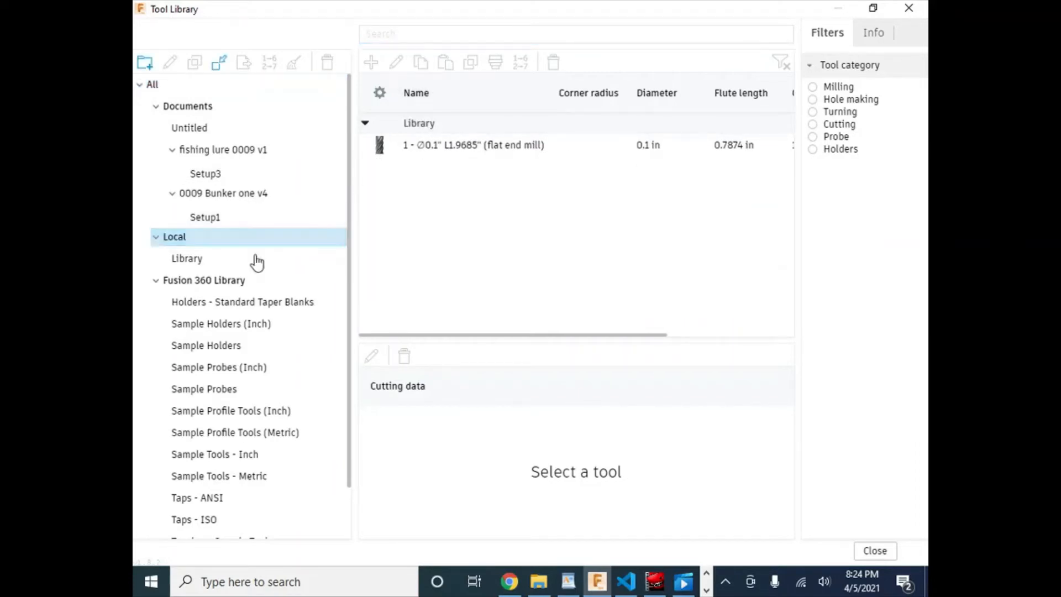
{"action": "left_click", "coordinate": [259, 261]}
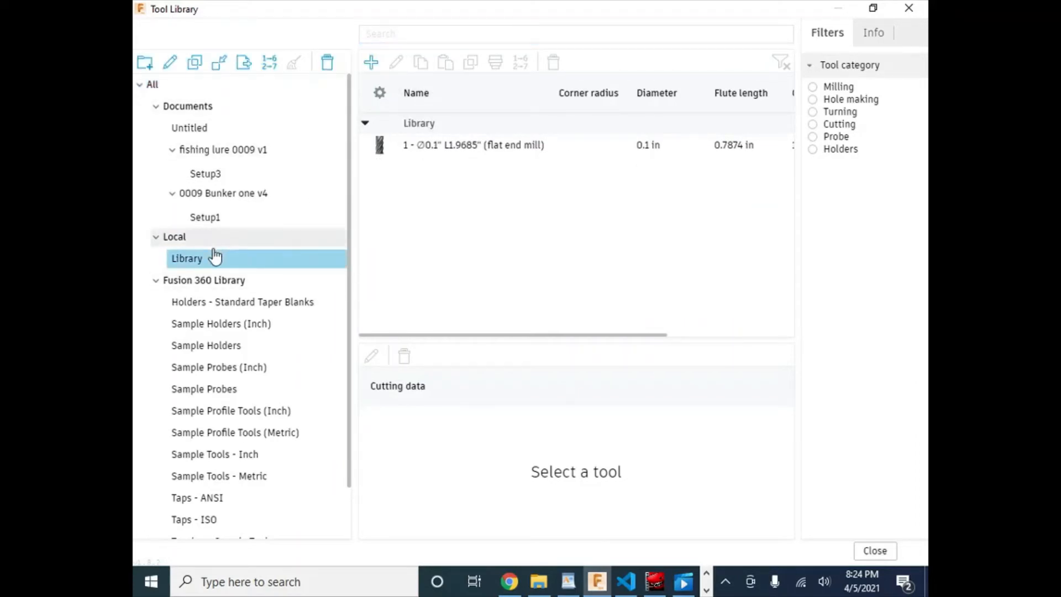
{"action": "left_click", "coordinate": [374, 64]}
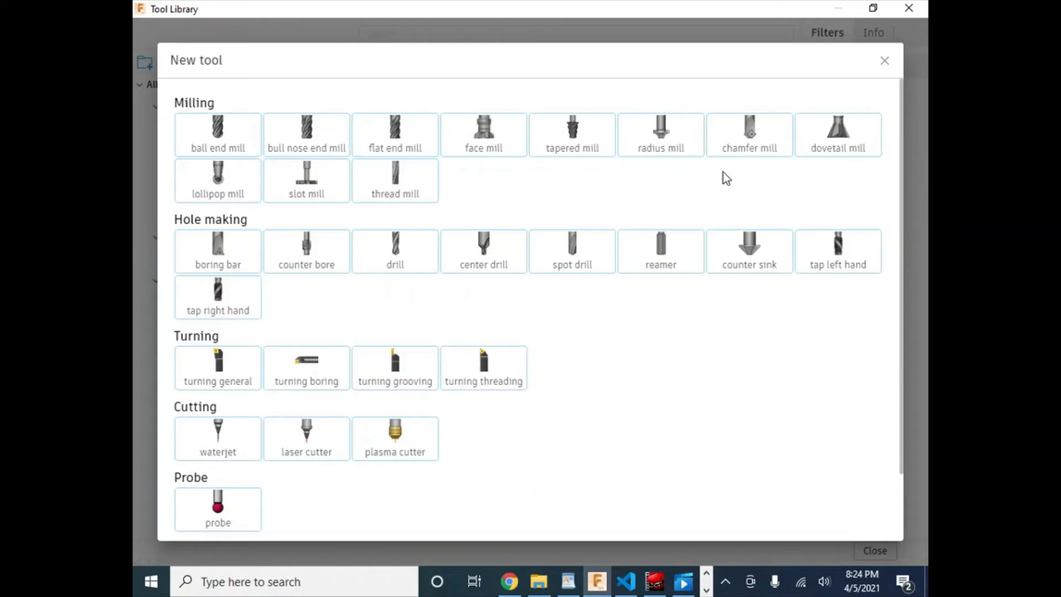
{"action": "left_click", "coordinate": [886, 61]}
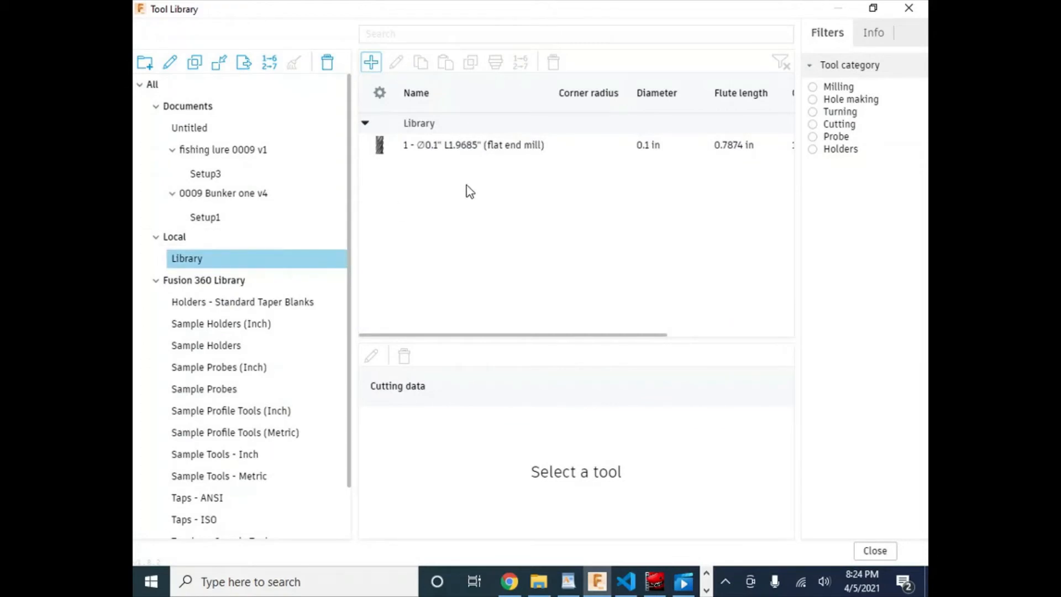
{"action": "left_click", "coordinate": [209, 173]}
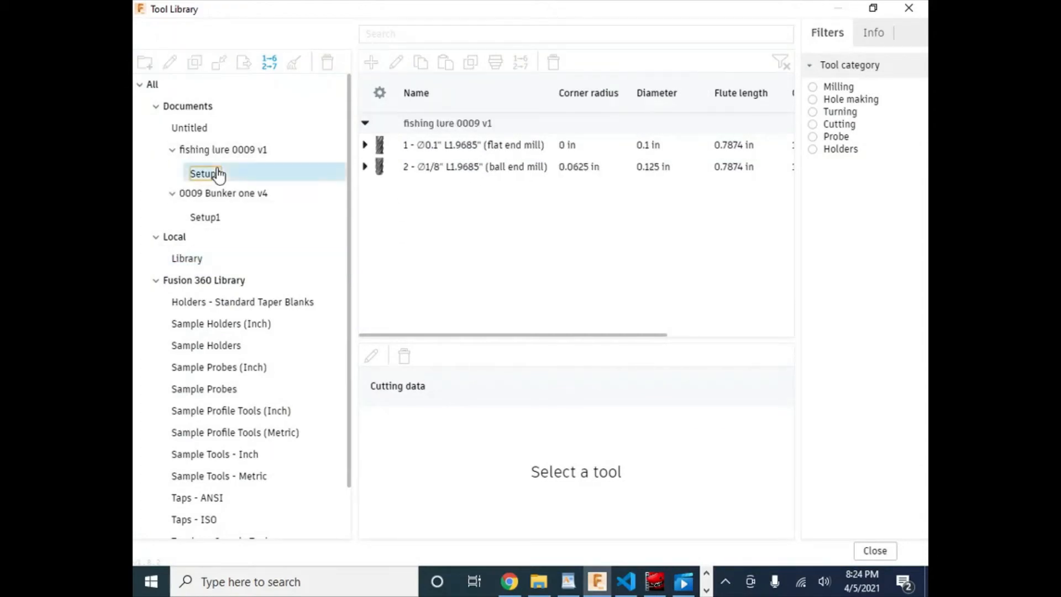
{"action": "left_click", "coordinate": [909, 8]}
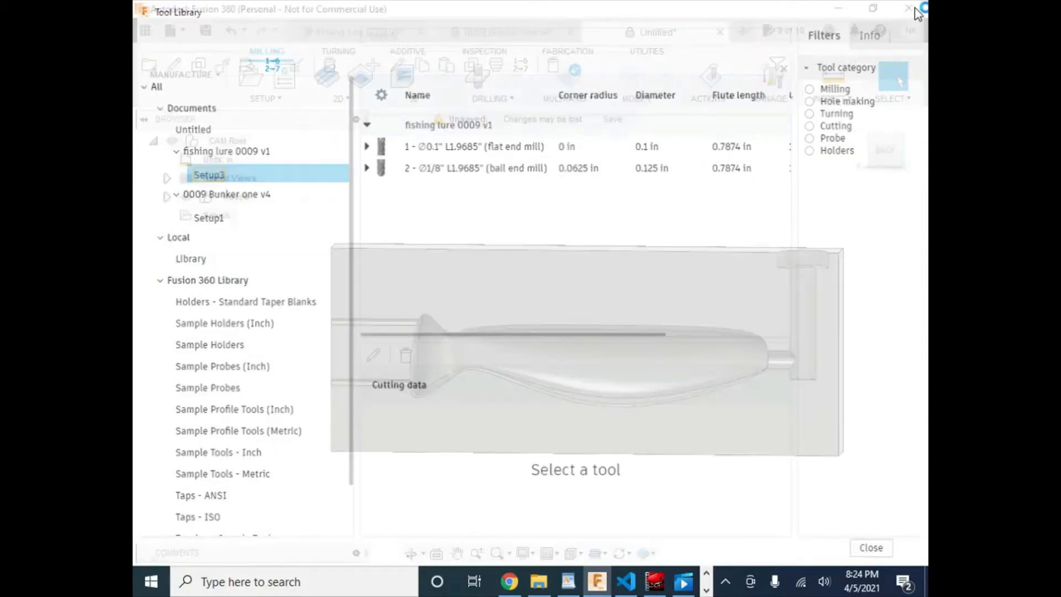
{"action": "left_click", "coordinate": [341, 99]}
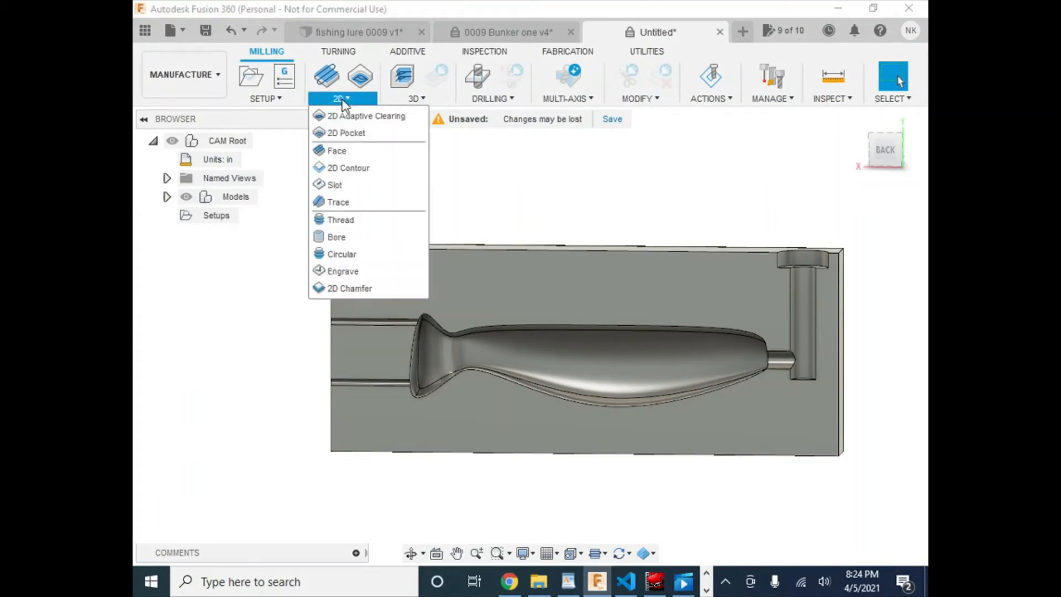
{"action": "left_click", "coordinate": [422, 100]}
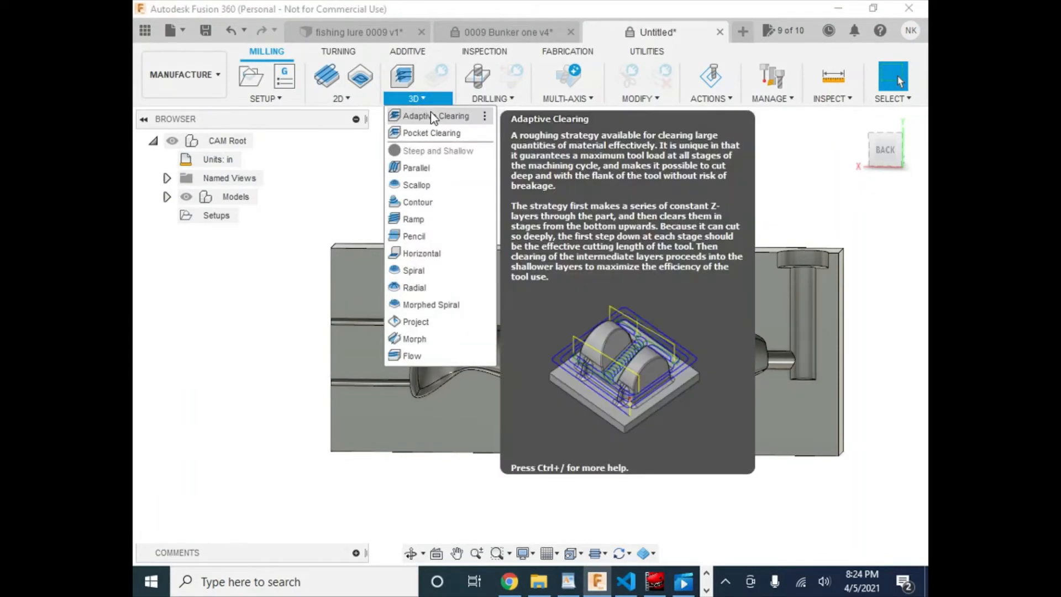
{"action": "left_click", "coordinate": [433, 117]}
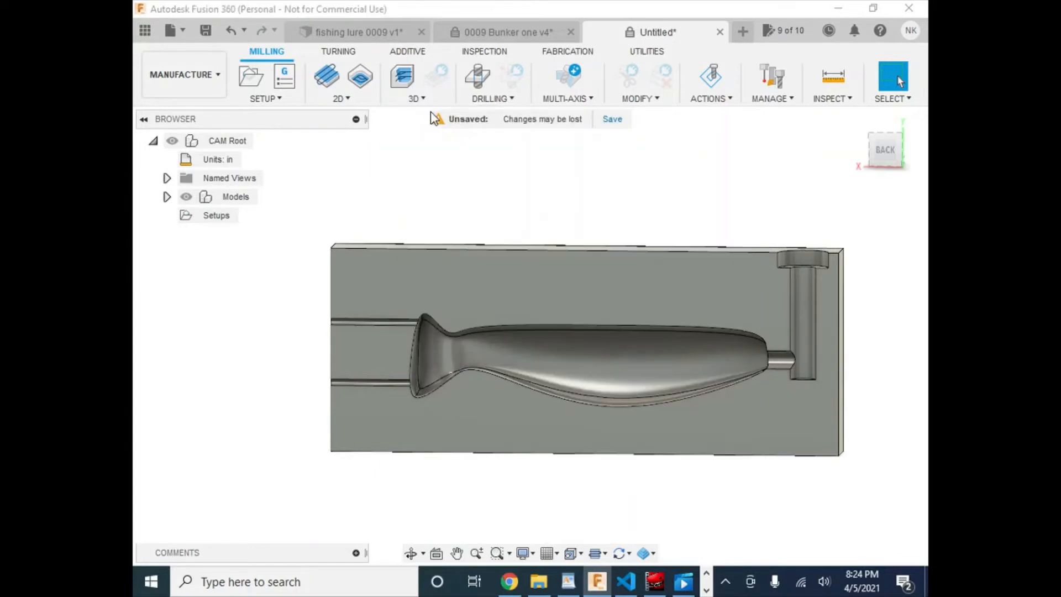
{"action": "middle_click_drag", "start_coordinate": [668, 280], "coordinate": [487, 308]}
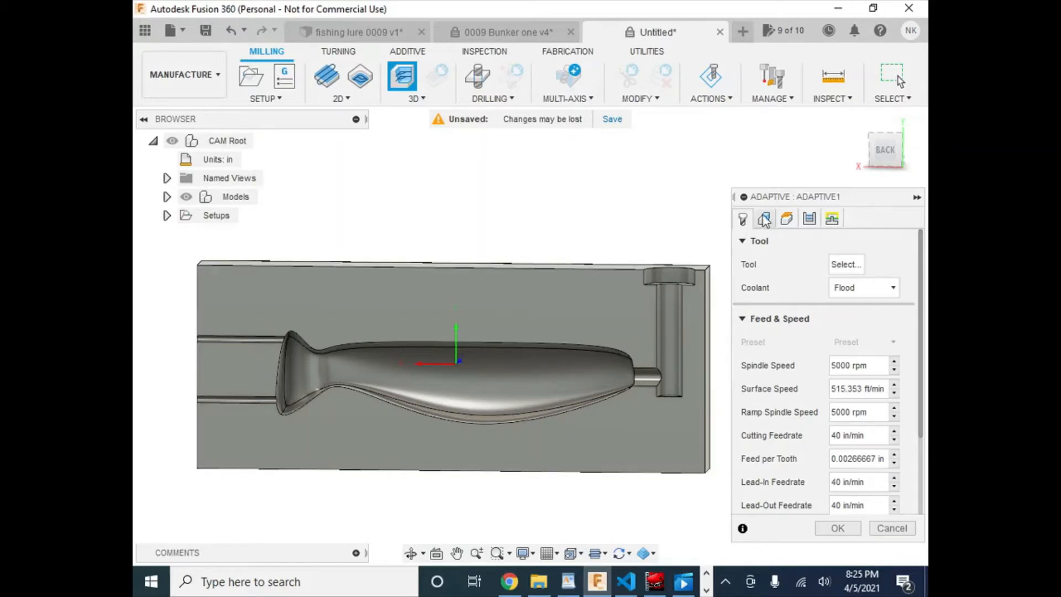
{"action": "left_click", "coordinate": [846, 266]}
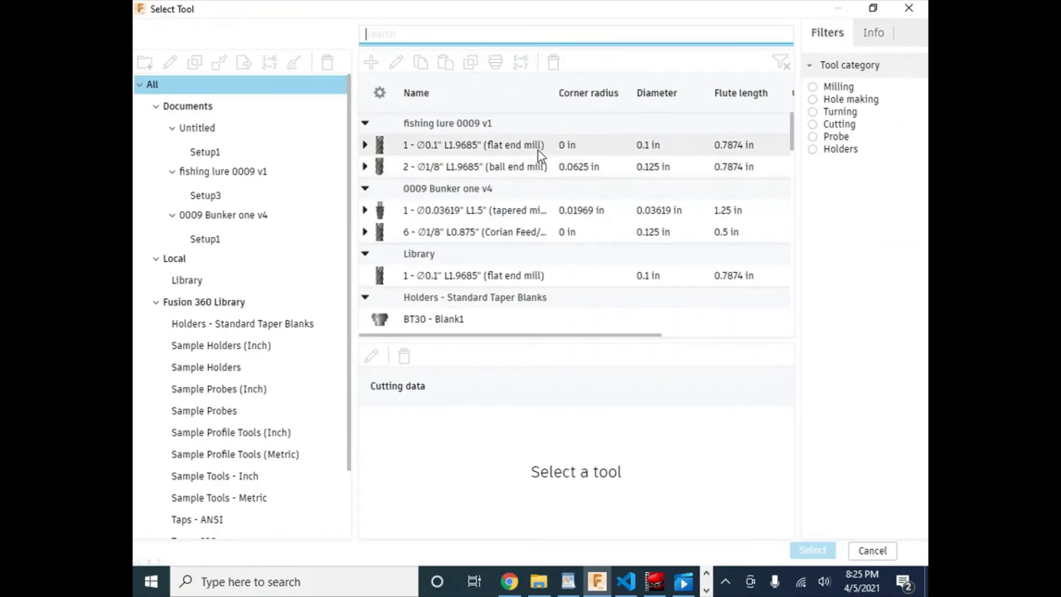
{"action": "left_click", "coordinate": [538, 151]}
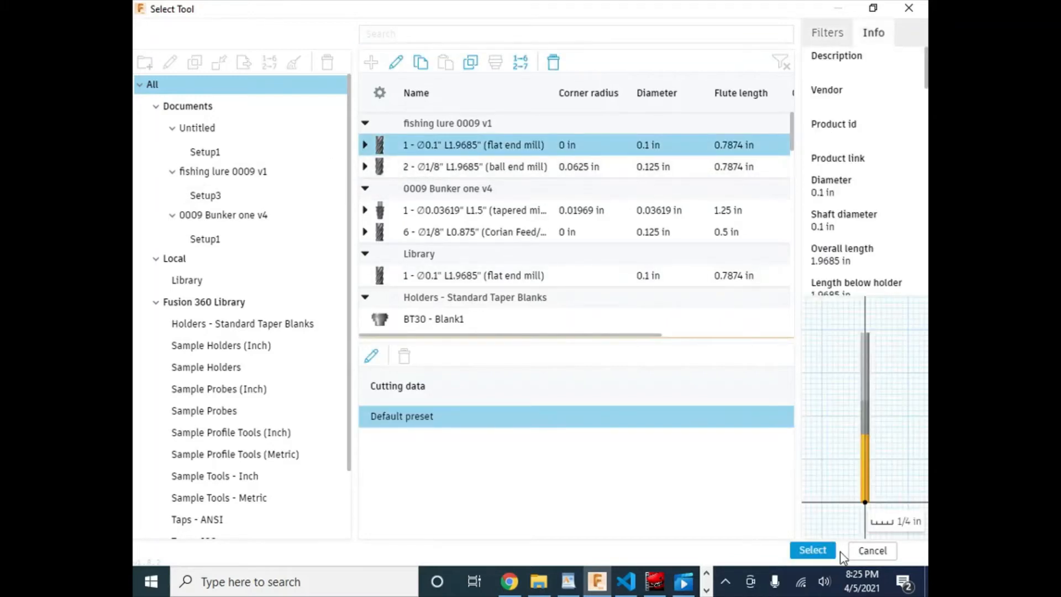
{"action": "left_click", "coordinate": [812, 550]}
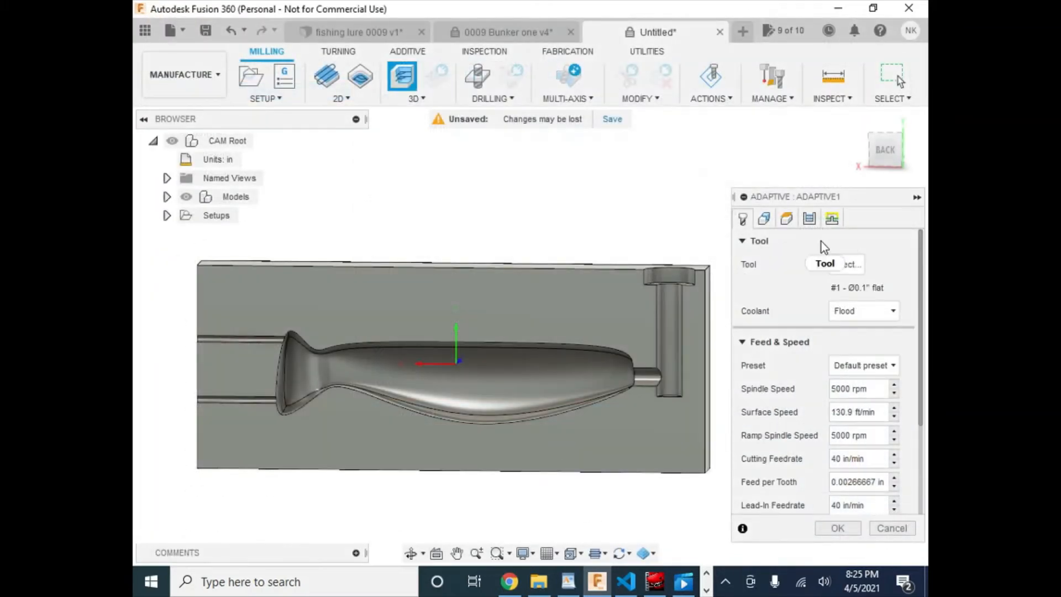
{"action": "left_click", "coordinate": [765, 218]}
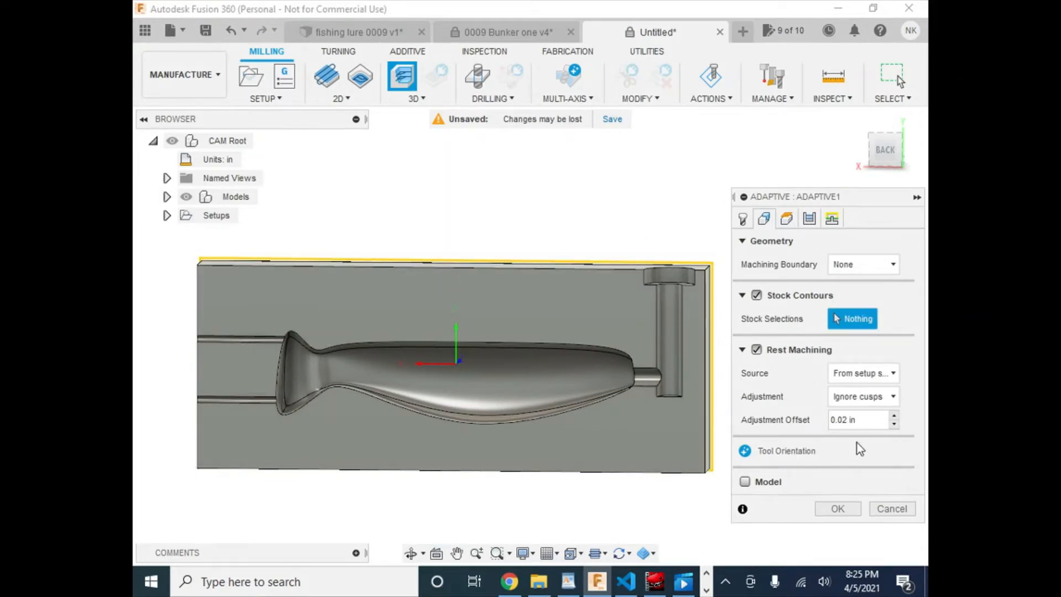
{"action": "left_click", "coordinate": [882, 510]}
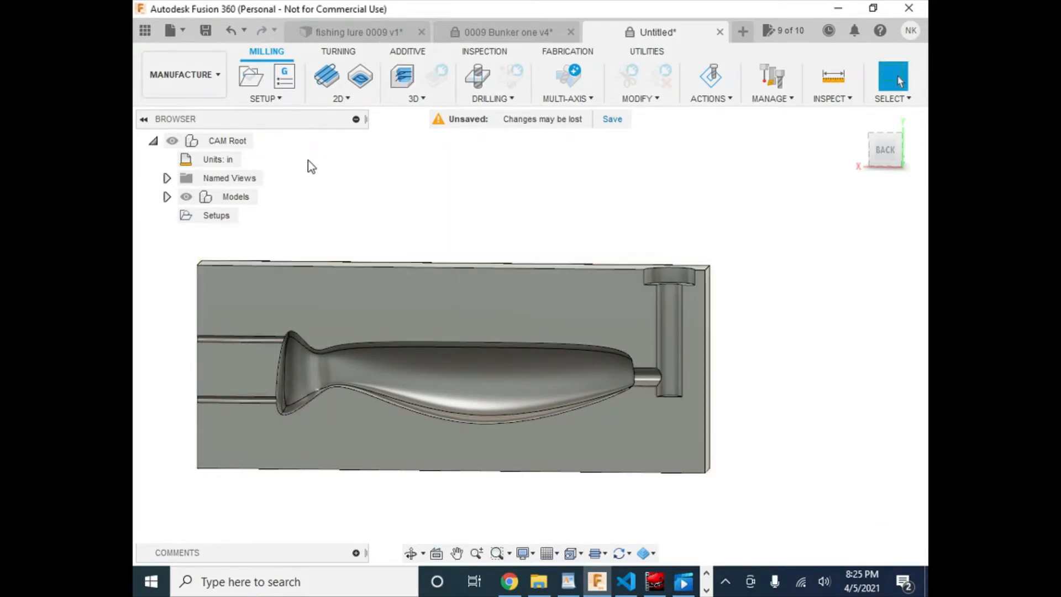
- Start a new milling setup for the mold half and open its stock settings
{"action": "left_click", "coordinate": [258, 79]}
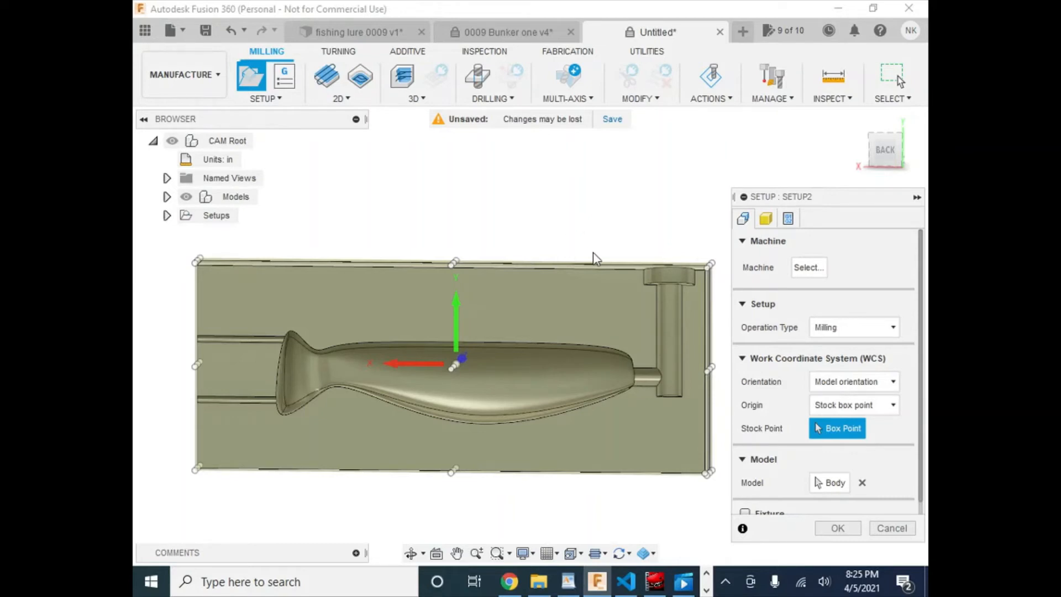
{"action": "middle_click_drag", "start_coordinate": [593, 252], "coordinate": [634, 389], "text": "shift"}
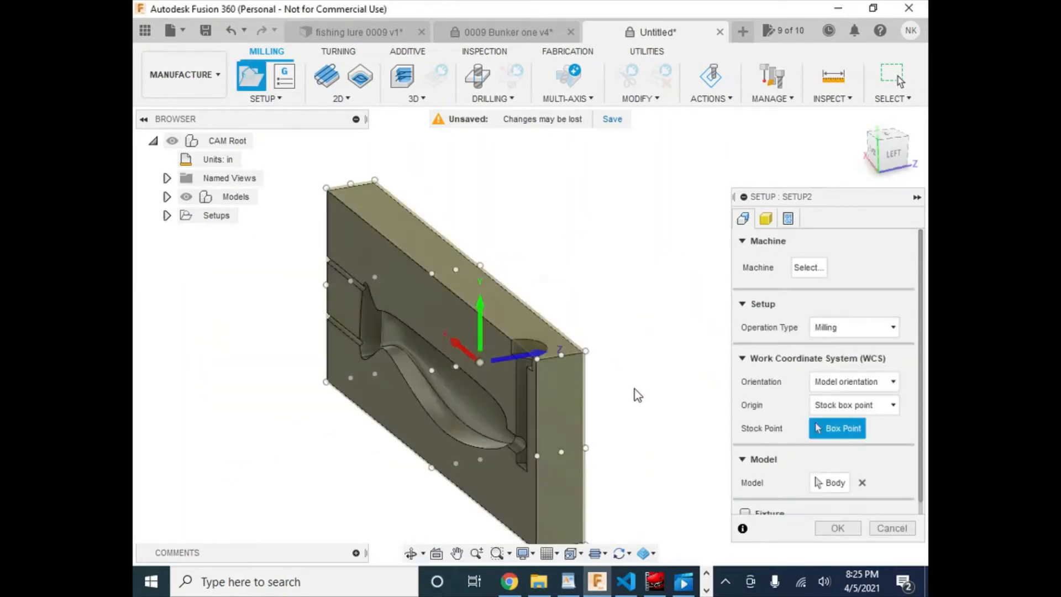
{"action": "scroll", "coordinate": [625, 449], "scroll_direction": "up", "scroll_amount": 3}
{"action": "left_click", "coordinate": [766, 219]}
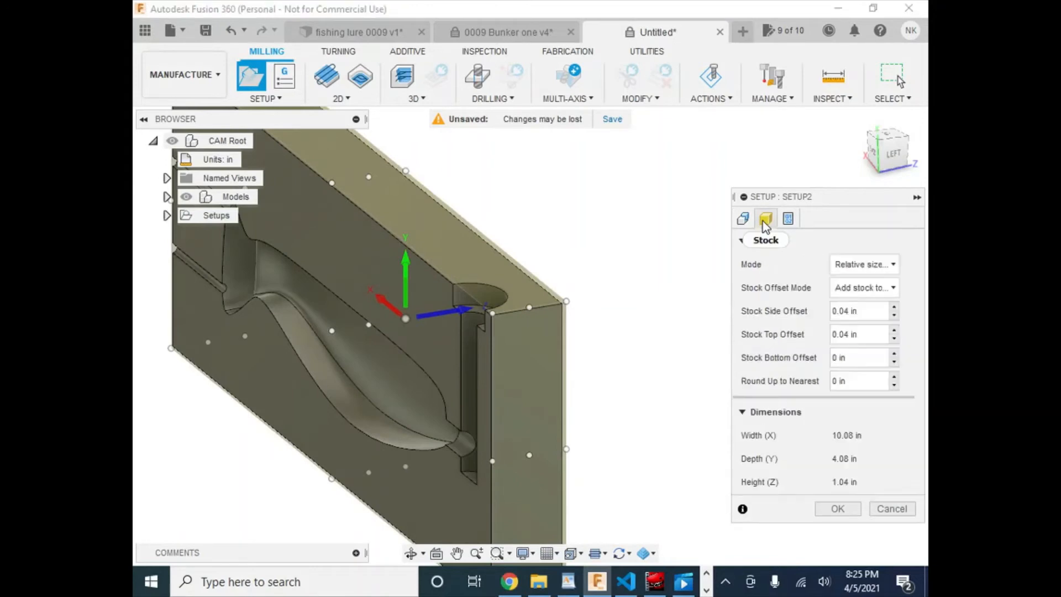
- Set the stock side offset to 0 in so the stock sides sit flush with the mold half
{"action": "middle_click_drag", "start_coordinate": [555, 340], "coordinate": [477, 332], "text": "shift"}
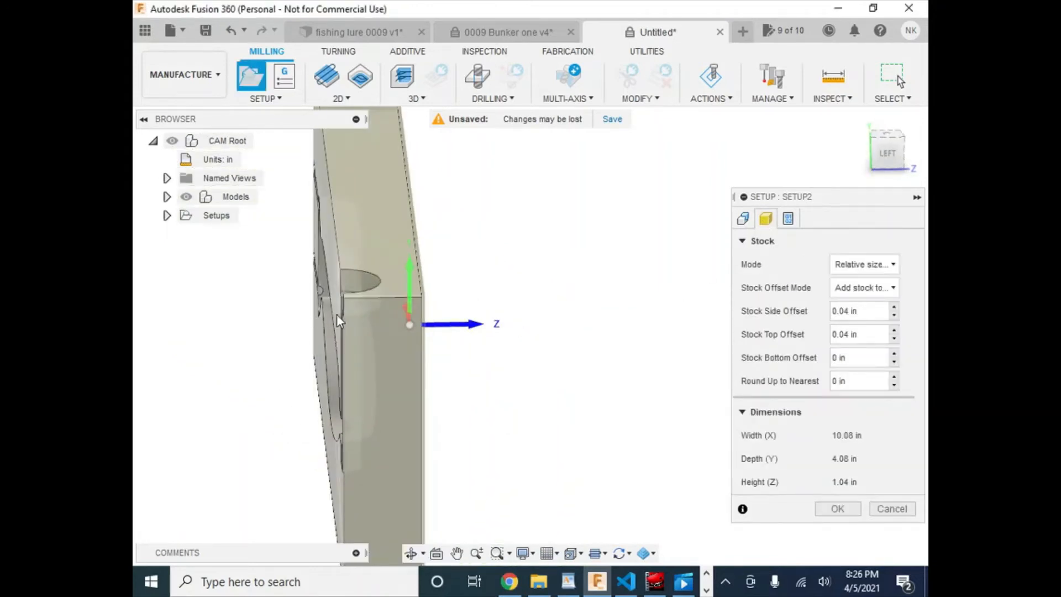
{"action": "scroll", "coordinate": [369, 295], "scroll_direction": "up", "scroll_amount": 4}
{"action": "scroll", "coordinate": [506, 297], "scroll_direction": "down", "scroll_amount": 5}
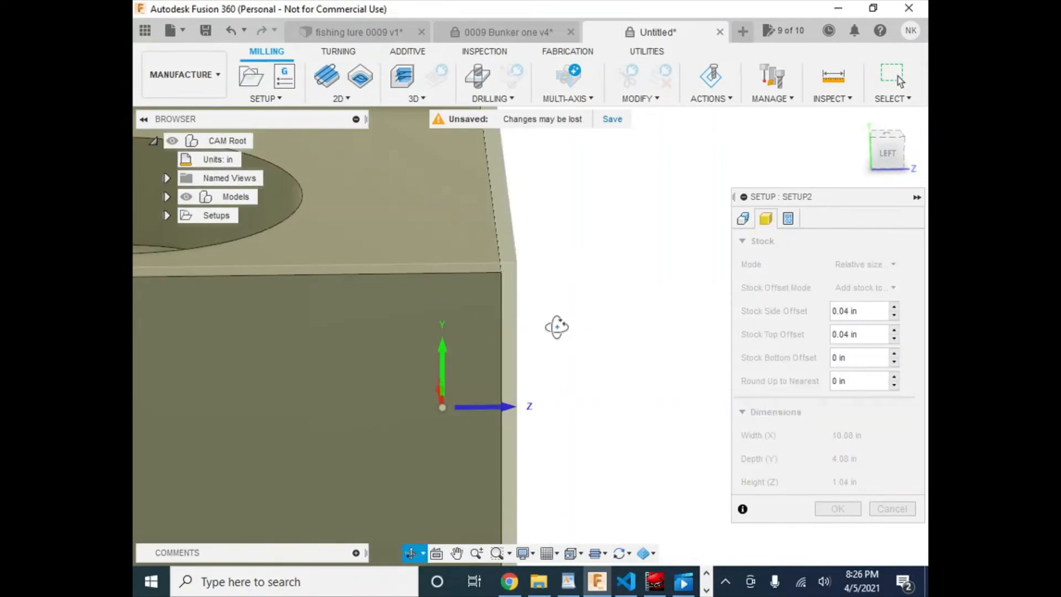
{"action": "scroll", "coordinate": [562, 269], "scroll_direction": "down", "scroll_amount": 1}
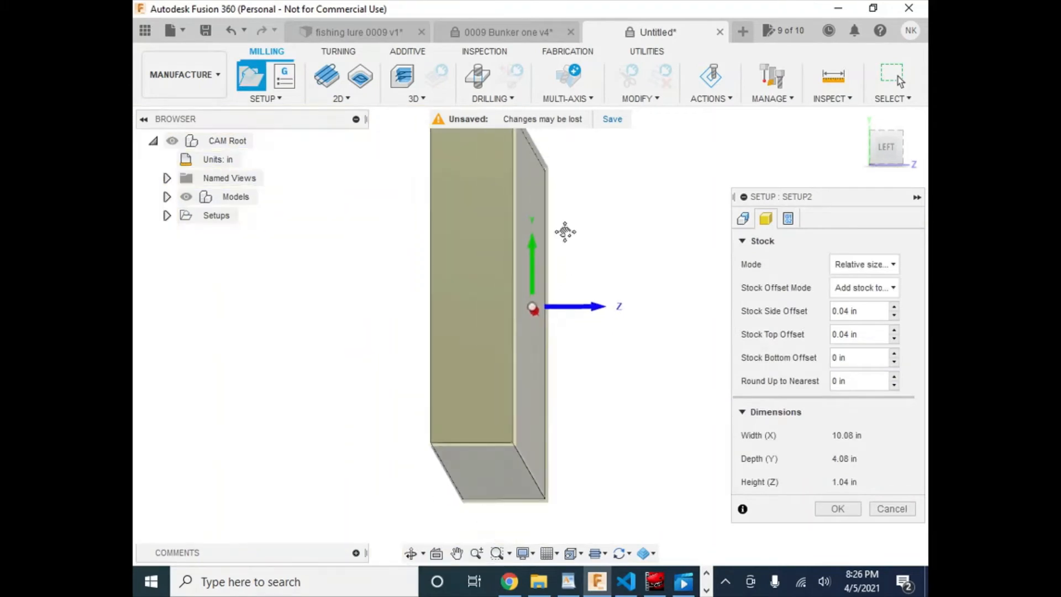
{"action": "middle_click_drag", "start_coordinate": [565, 231], "coordinate": [566, 327]}
{"action": "scroll", "coordinate": [492, 186], "scroll_direction": "up", "scroll_amount": 4}
{"action": "scroll", "coordinate": [418, 277], "scroll_direction": "up", "scroll_amount": 3}
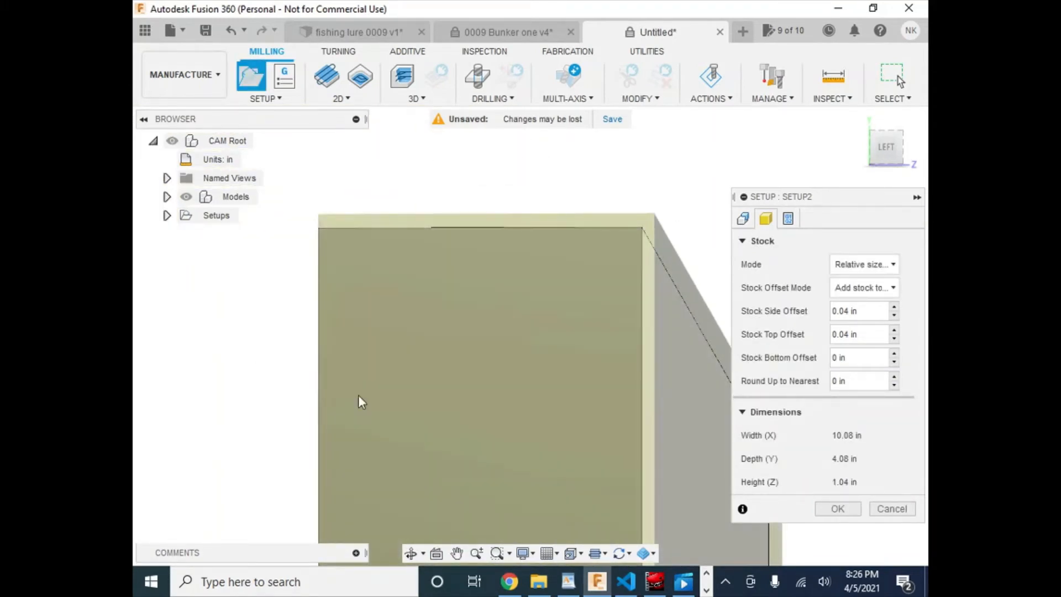
{"action": "left_click", "coordinate": [894, 316]}
{"action": "left_click", "coordinate": [894, 317]}
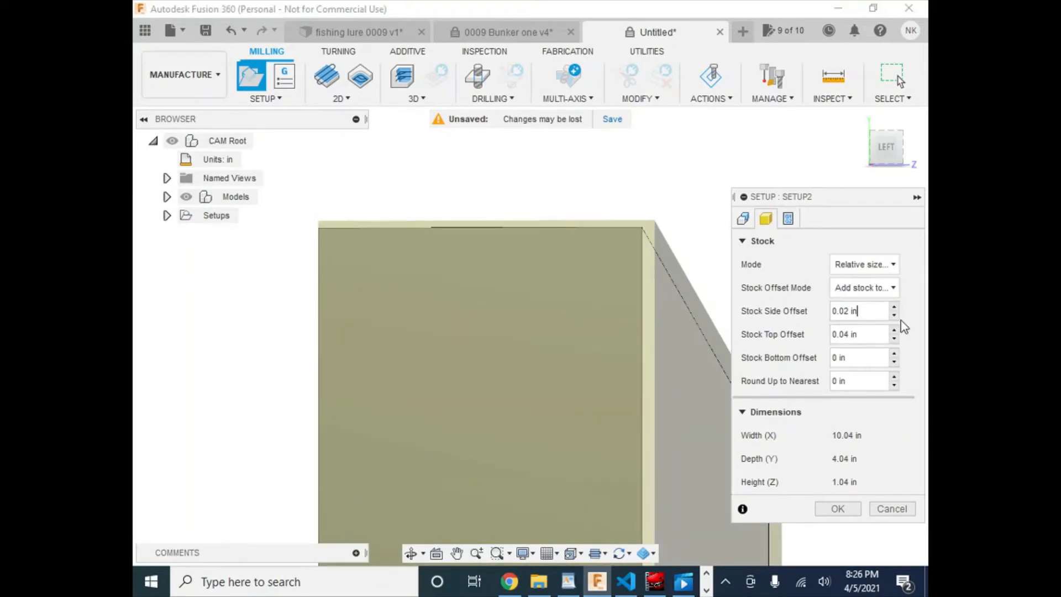
{"action": "left_click", "coordinate": [894, 317]}
{"action": "left_click", "coordinate": [894, 317]}
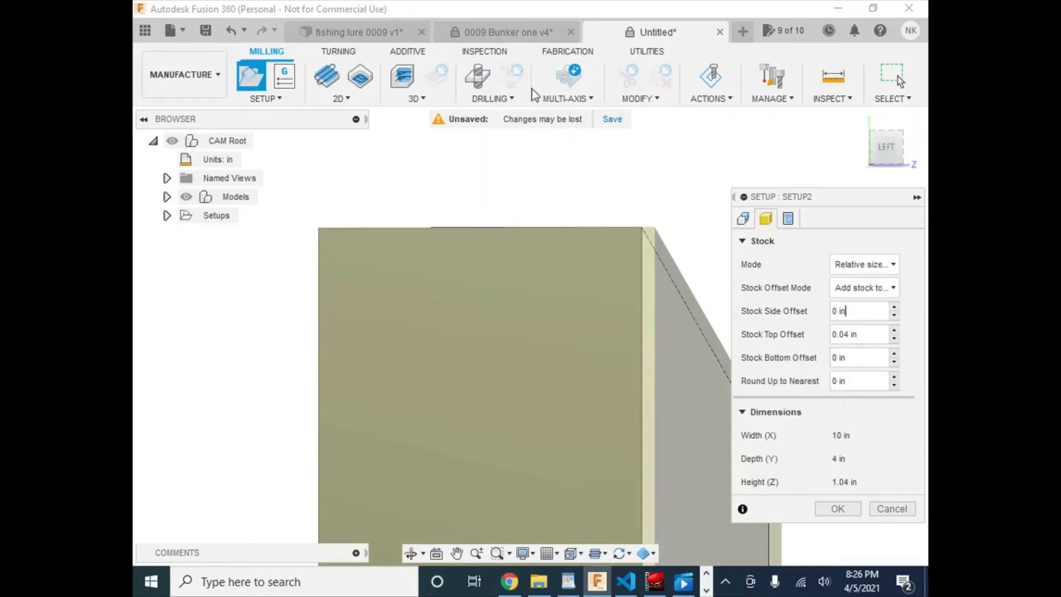
- Set the stock top offset to 0 in to remove the extra stock above the model
{"action": "left_click", "coordinate": [895, 338]}
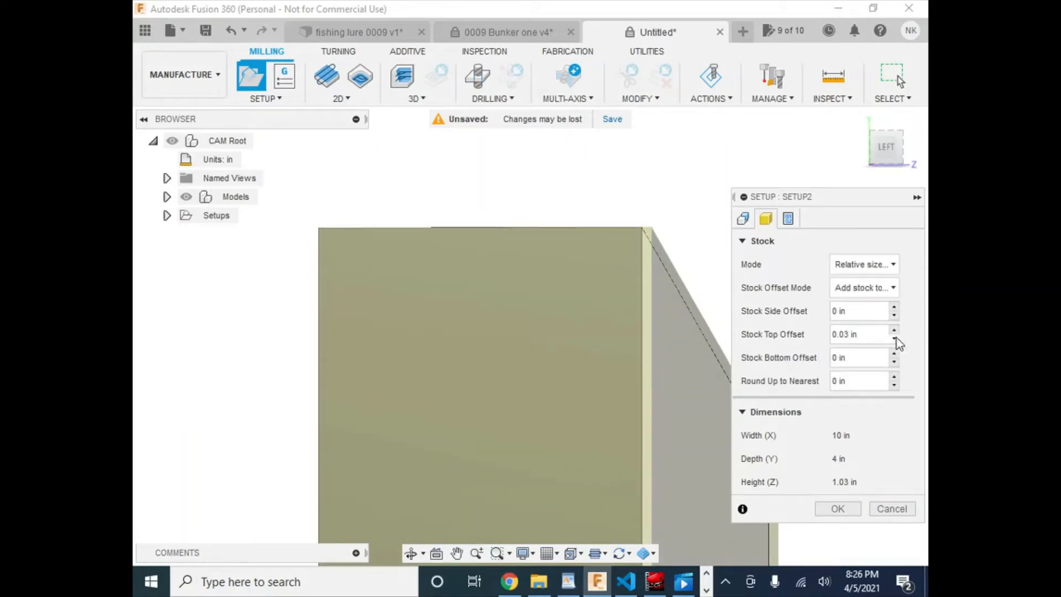
{"action": "left_click", "coordinate": [895, 338]}
{"action": "left_click", "coordinate": [894, 338]}
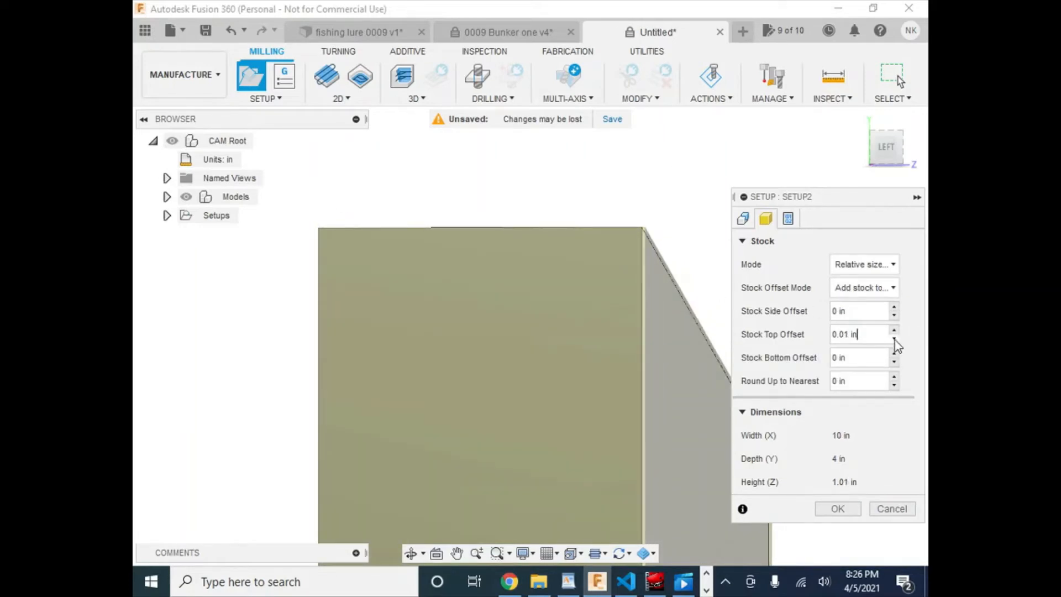
{"action": "left_click", "coordinate": [894, 339]}
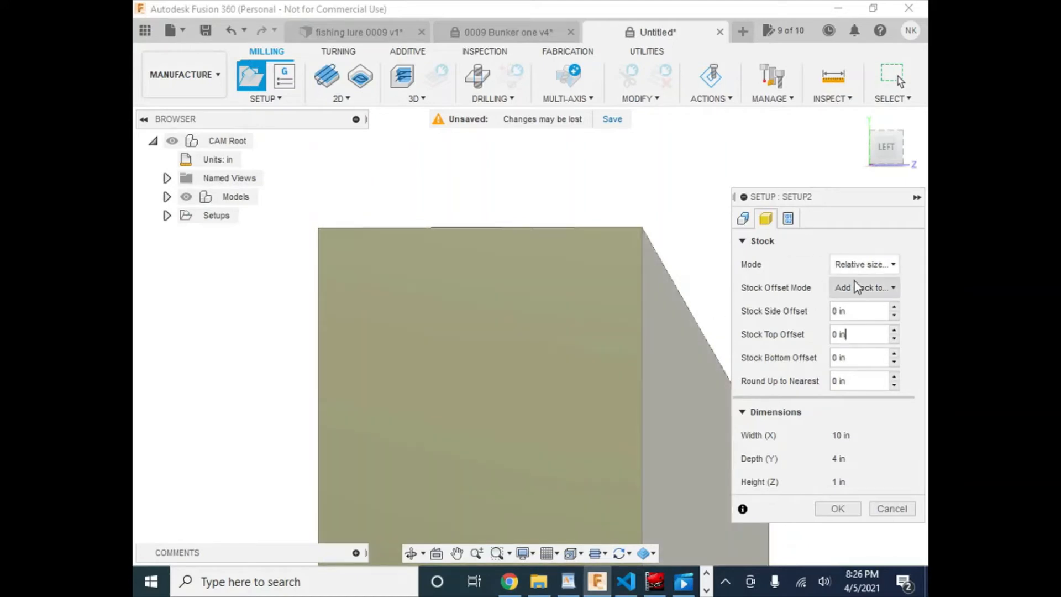
{"action": "left_click", "coordinate": [867, 265]}
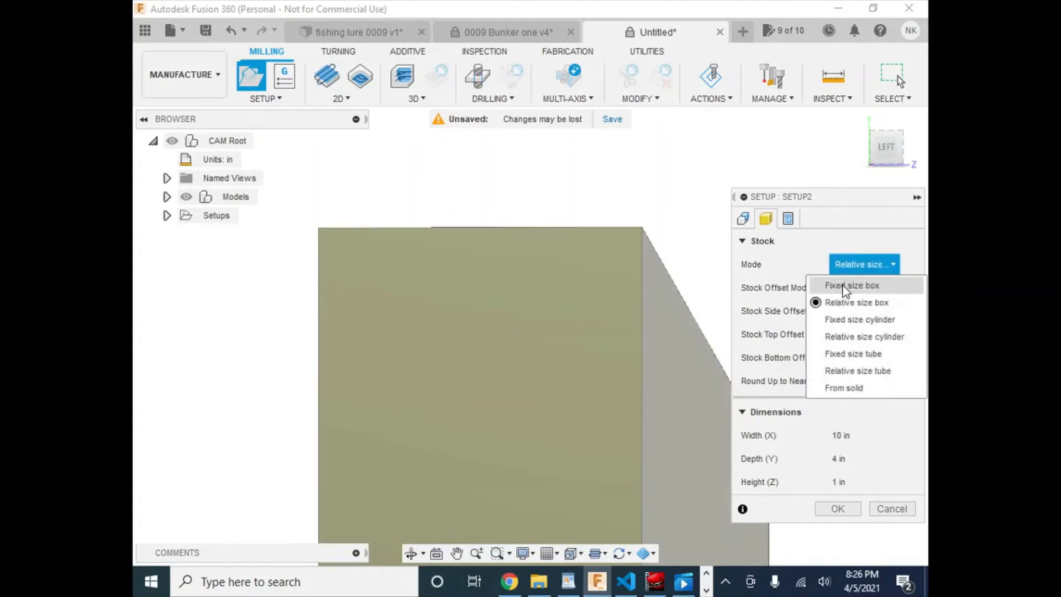
{"action": "left_click", "coordinate": [801, 259]}
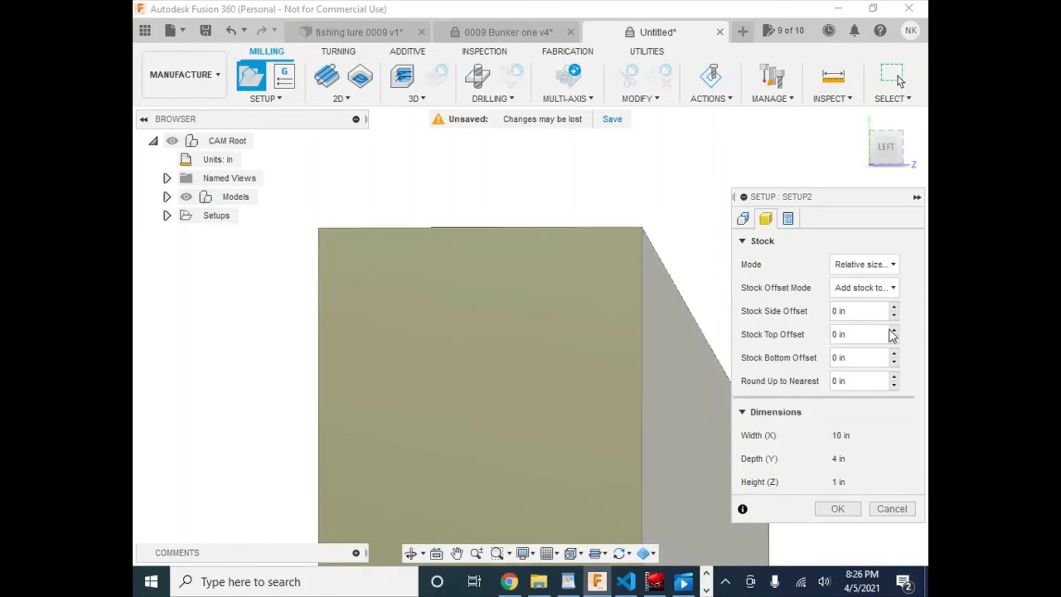
{"action": "middle_click_drag", "start_coordinate": [415, 318], "coordinate": [404, 349], "text": "shift"}
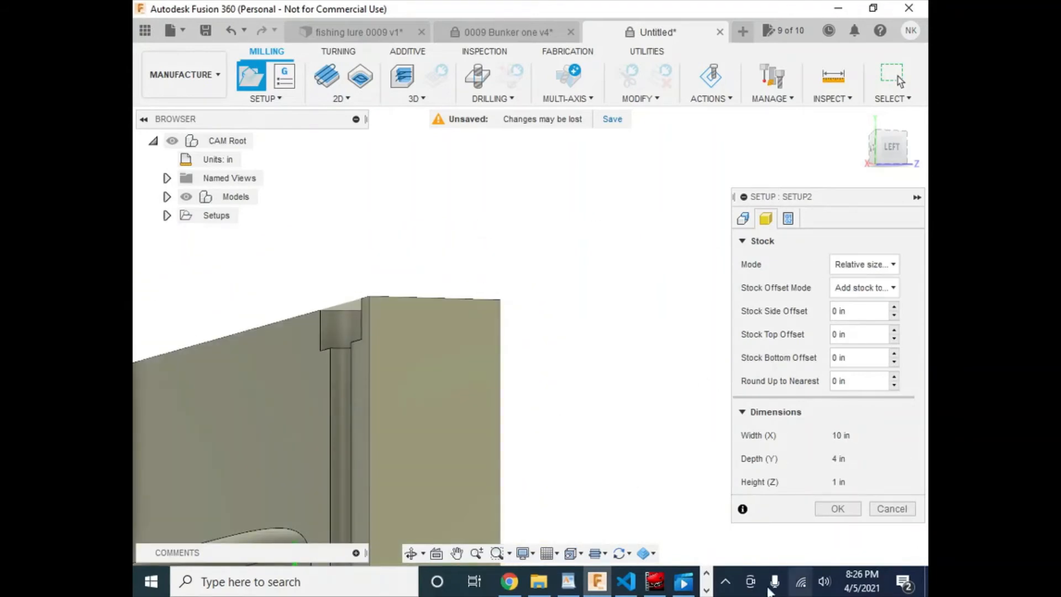
{"action": "scroll", "coordinate": [523, 387], "scroll_direction": "down", "scroll_amount": 5}
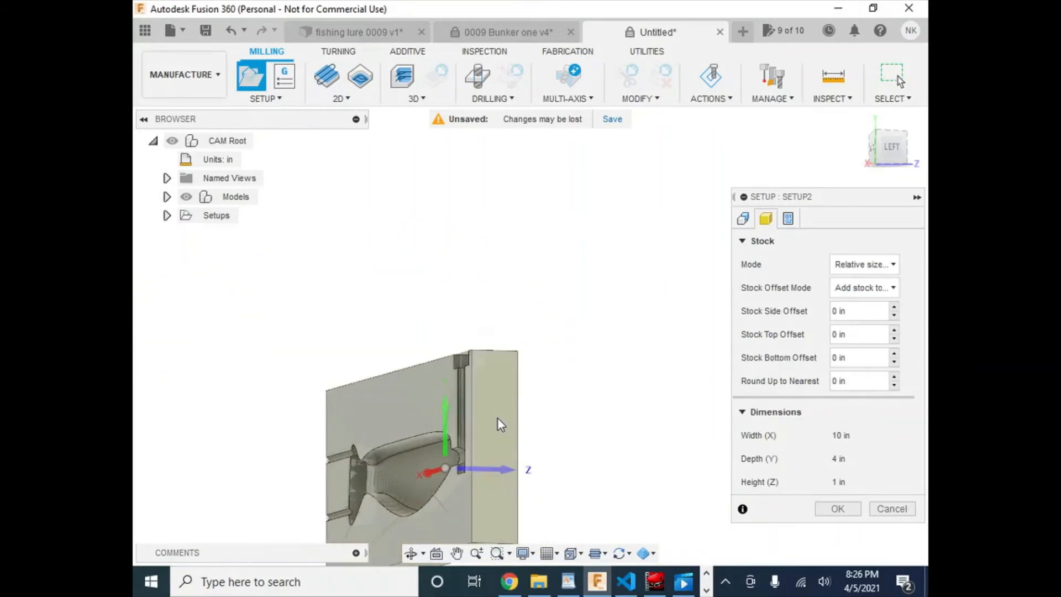
- Place the setup's work origin on the upper stock box corner of the cavity face, at the end with the two parallel channels
{"action": "middle_click_drag", "start_coordinate": [517, 390], "coordinate": [542, 214]}
{"action": "scroll", "coordinate": [492, 289], "scroll_direction": "up", "scroll_amount": 2}
{"action": "scroll", "coordinate": [588, 194], "scroll_direction": "up", "scroll_amount": 2}
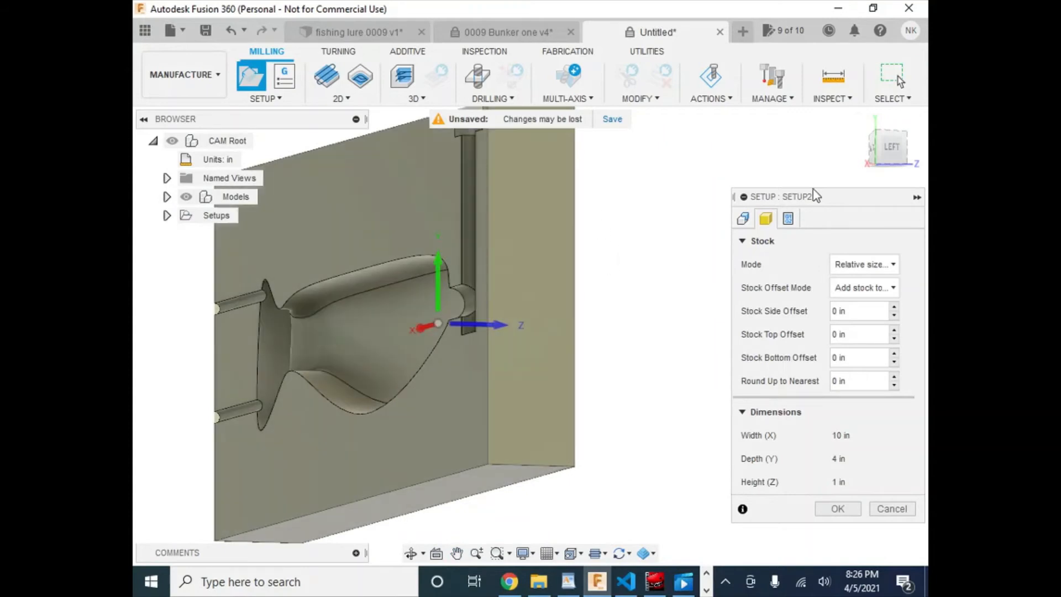
{"action": "left_click", "coordinate": [743, 218]}
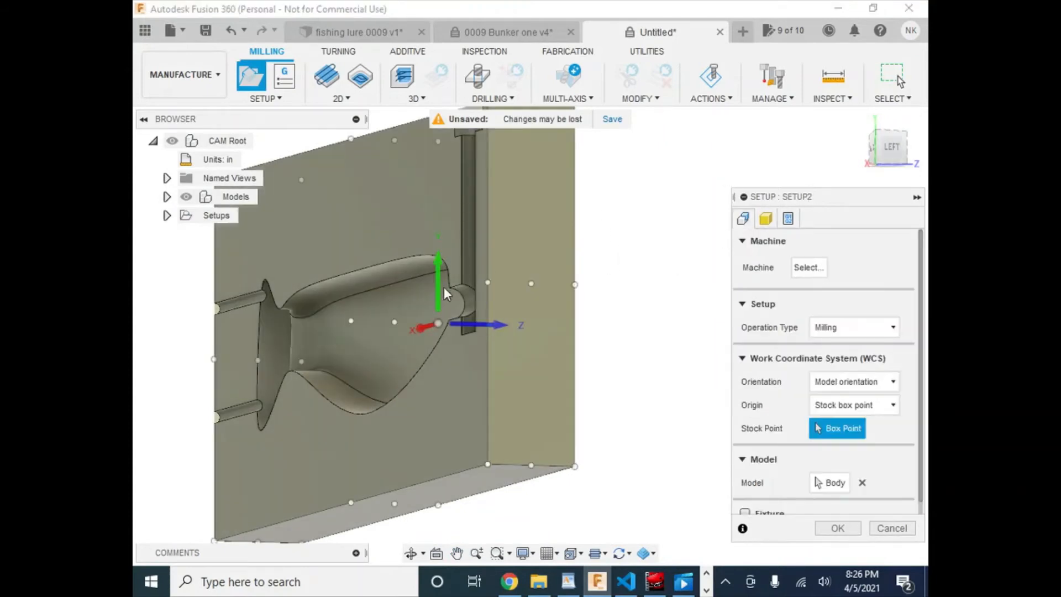
{"action": "middle_click_drag", "start_coordinate": [433, 294], "coordinate": [608, 349]}
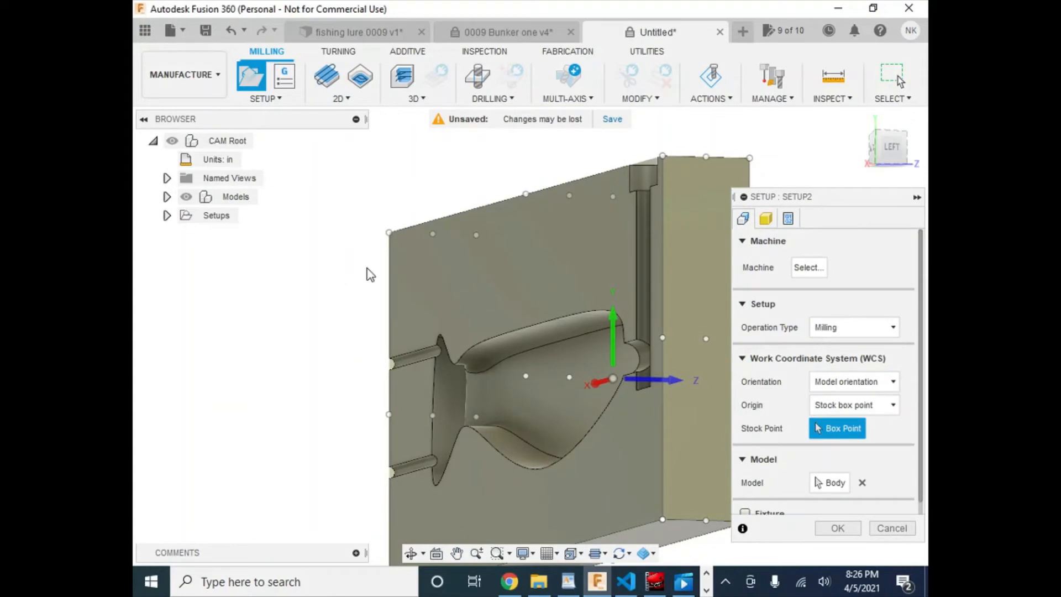
{"action": "left_click", "coordinate": [389, 233]}
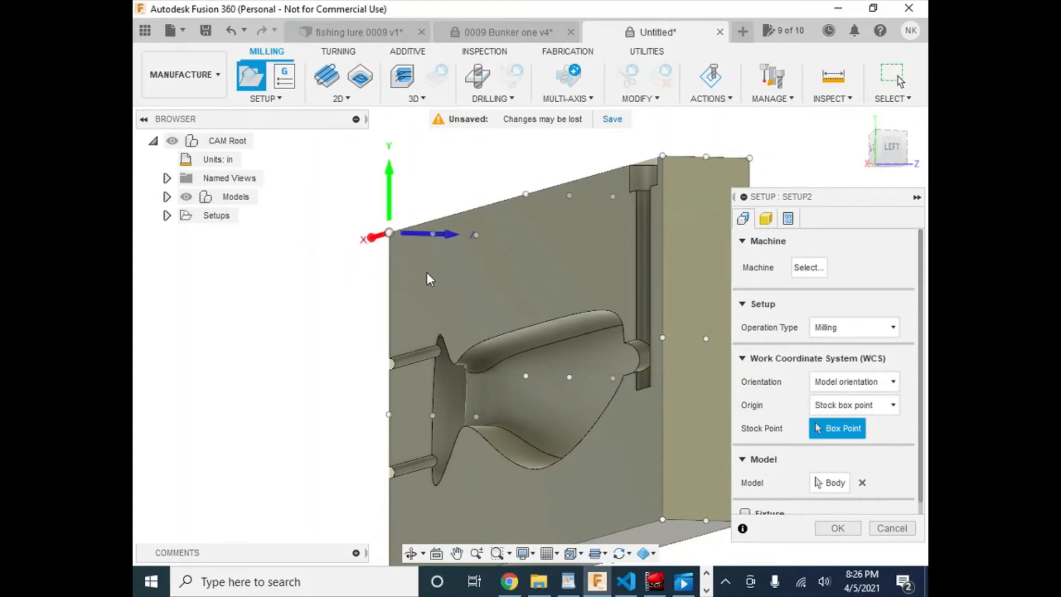
- Flip the setup's Z axis to point out of the cavity face and the X axis to run along the mold, and accept the setup
{"action": "middle_click_drag", "start_coordinate": [440, 275], "coordinate": [596, 311], "text": "shift"}
{"action": "scroll", "coordinate": [393, 277], "scroll_direction": "down", "scroll_amount": 3}
{"action": "scroll", "coordinate": [429, 250], "scroll_direction": "up", "scroll_amount": 3}
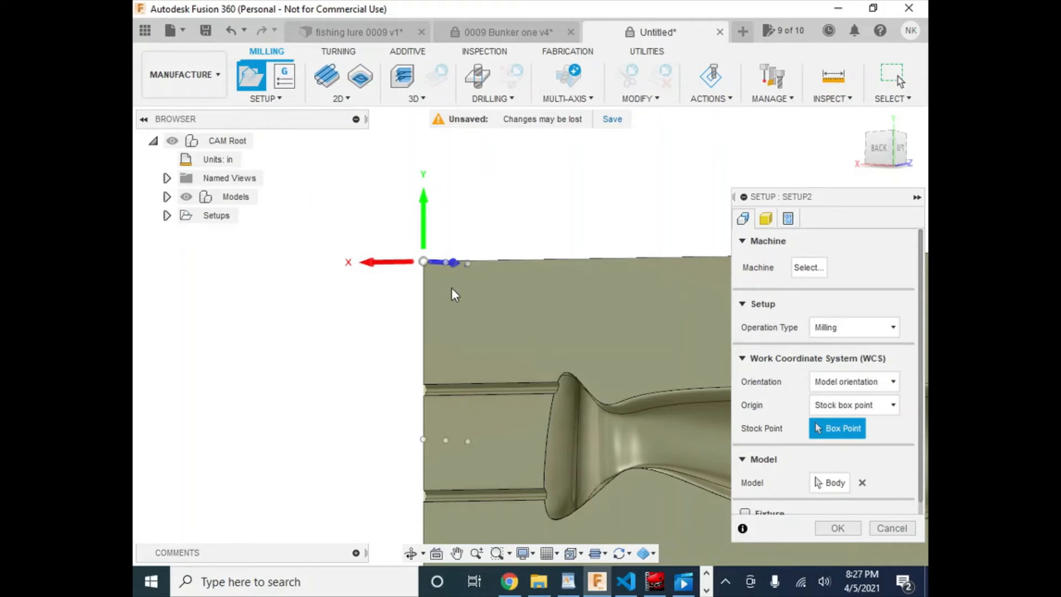
{"action": "left_click", "coordinate": [456, 269]}
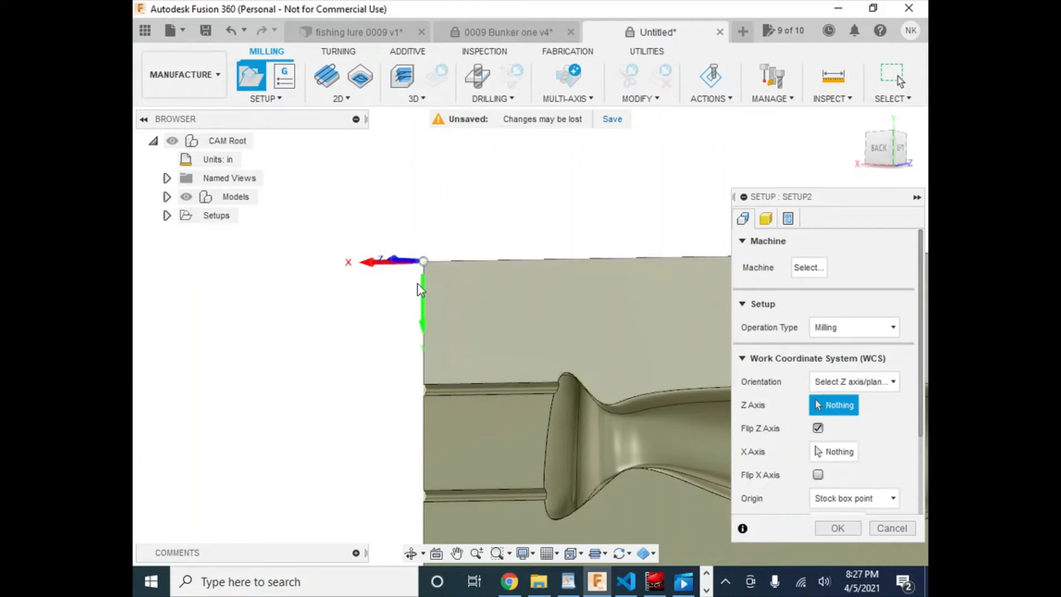
{"action": "left_click", "coordinate": [373, 268]}
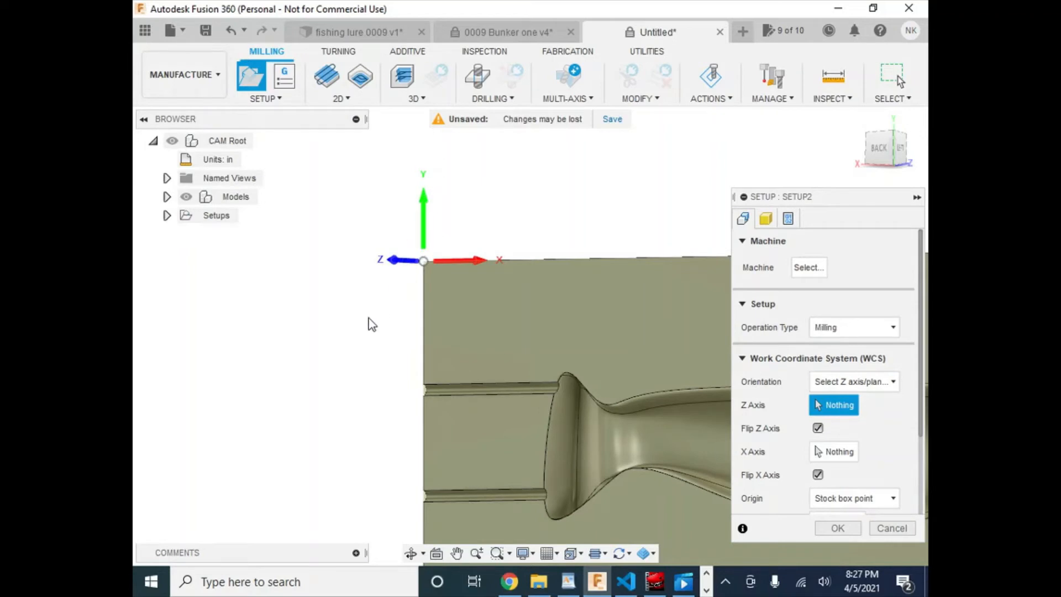
{"action": "scroll", "coordinate": [367, 320], "scroll_direction": "down", "scroll_amount": 3}
{"action": "middle_click_drag", "start_coordinate": [543, 304], "coordinate": [423, 288]}
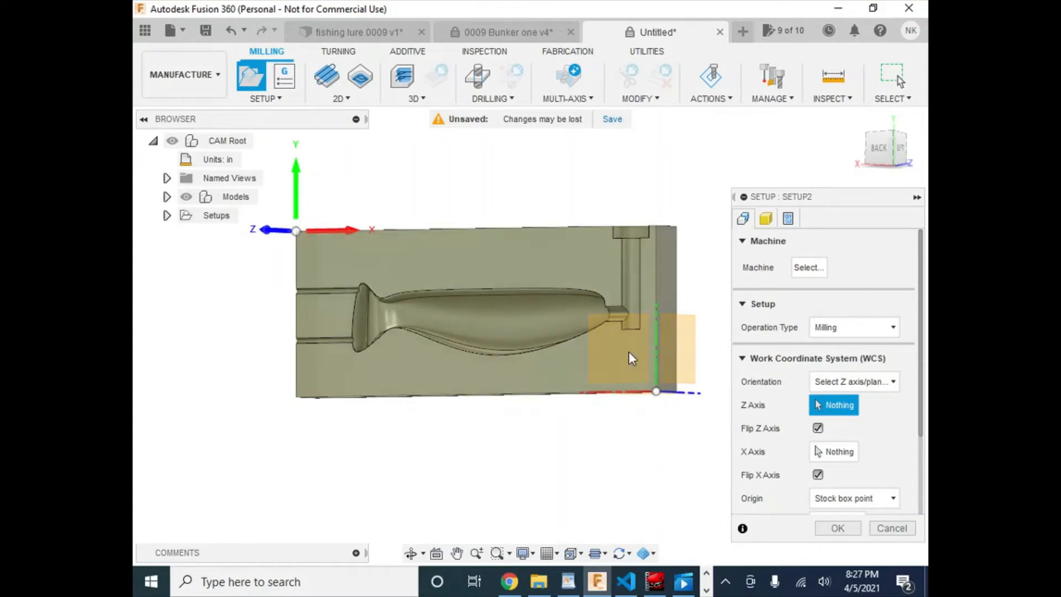
{"action": "middle_click_drag", "start_coordinate": [658, 269], "coordinate": [640, 323], "text": "shift"}
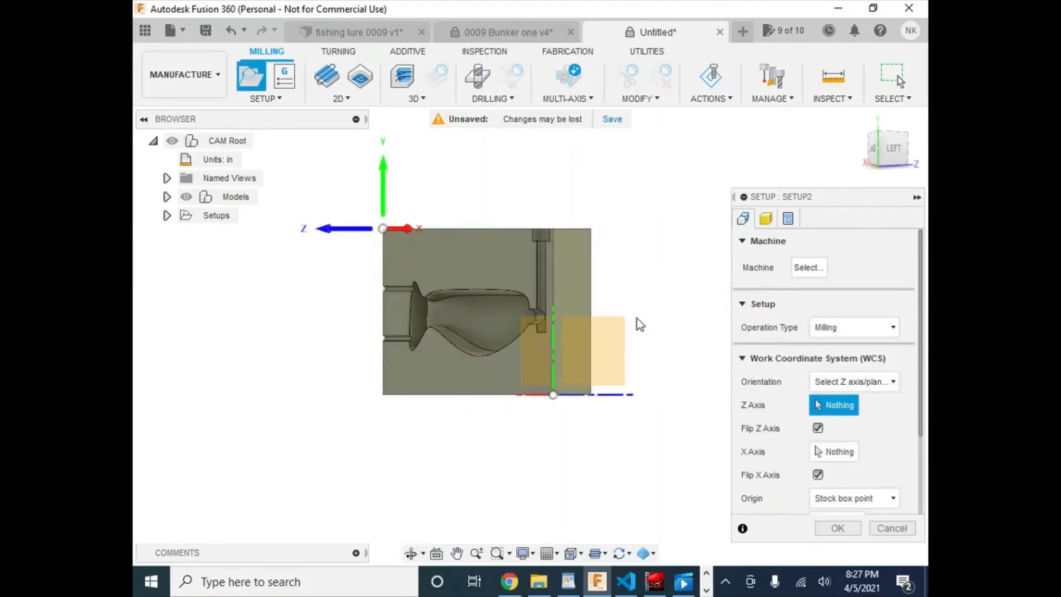
{"action": "left_click", "coordinate": [823, 528]}
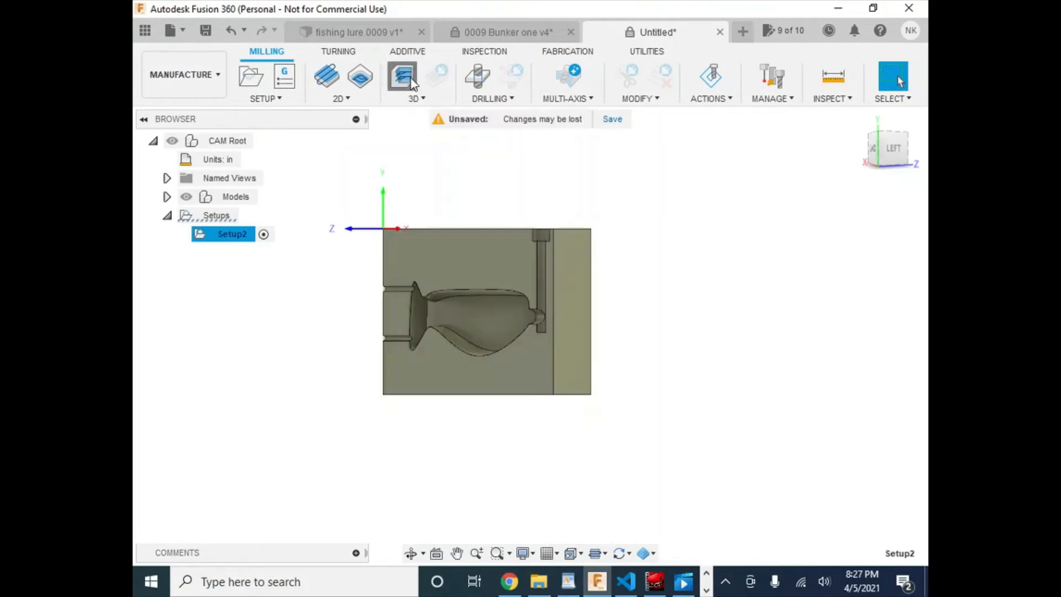
- Start a 3D Adaptive Clearing operation using the 0.1" flat end mill from fishing lure 0009 v1
{"action": "left_click", "coordinate": [412, 79]}
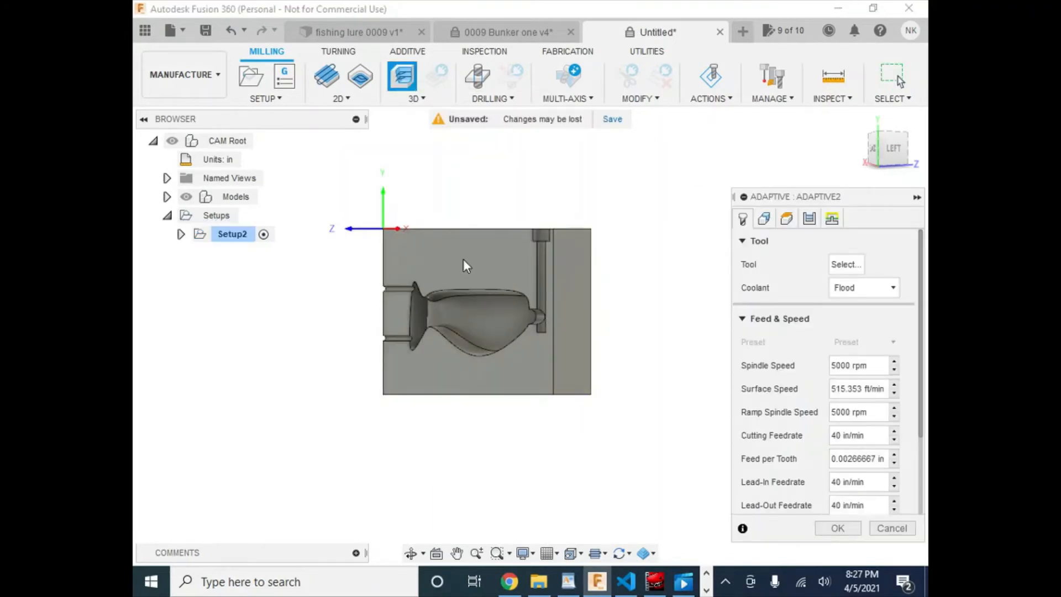
{"action": "left_click", "coordinate": [851, 265]}
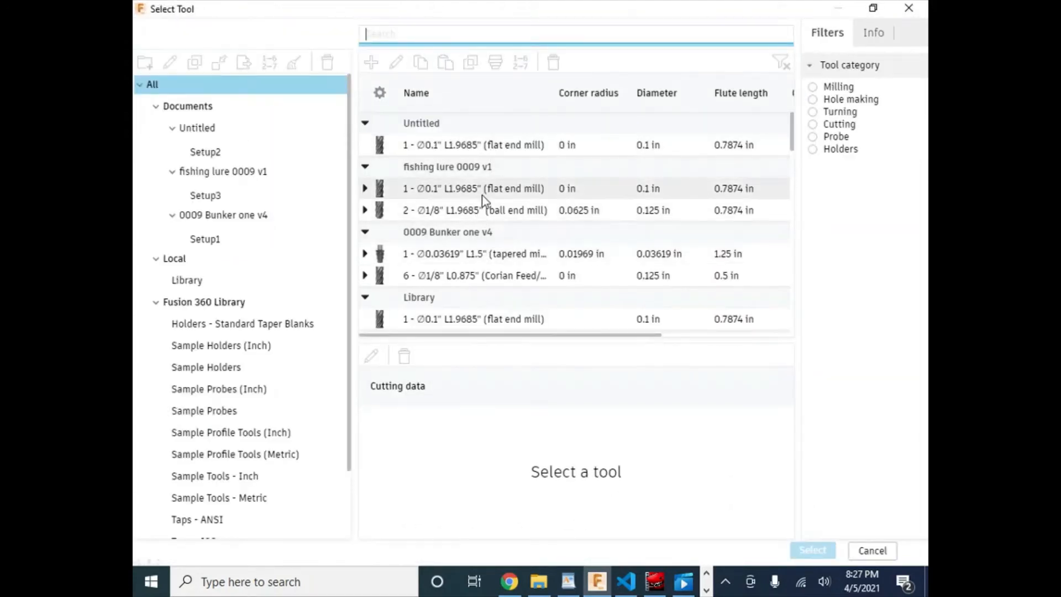
{"action": "left_click", "coordinate": [482, 191]}
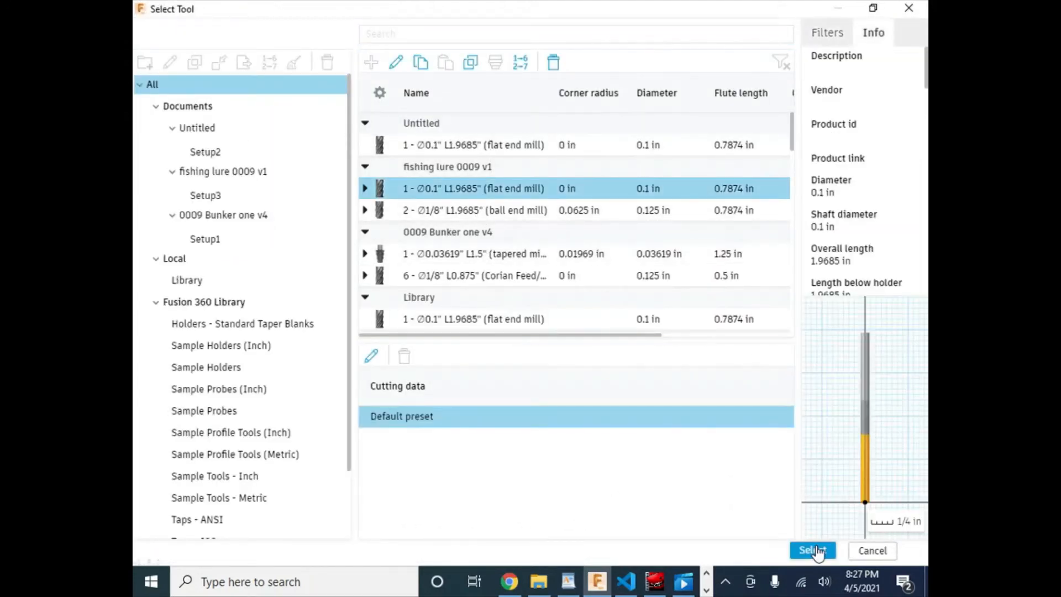
{"action": "left_click", "coordinate": [812, 550]}
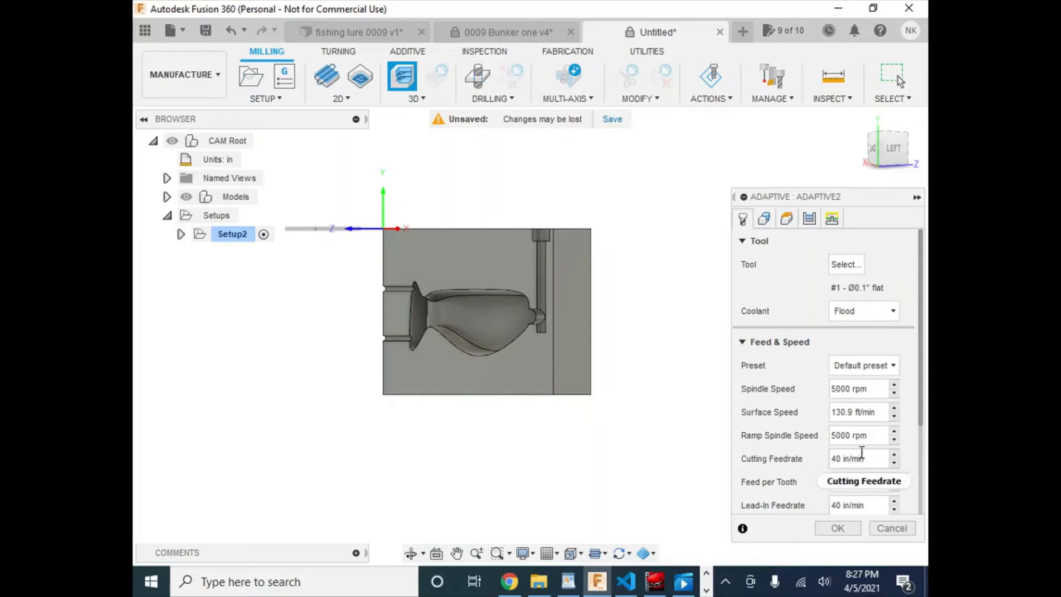
- Try cutting feedrates of 50 in/min and 100 in/min for the adaptive operation
{"action": "double_click", "coordinate": [841, 462]}
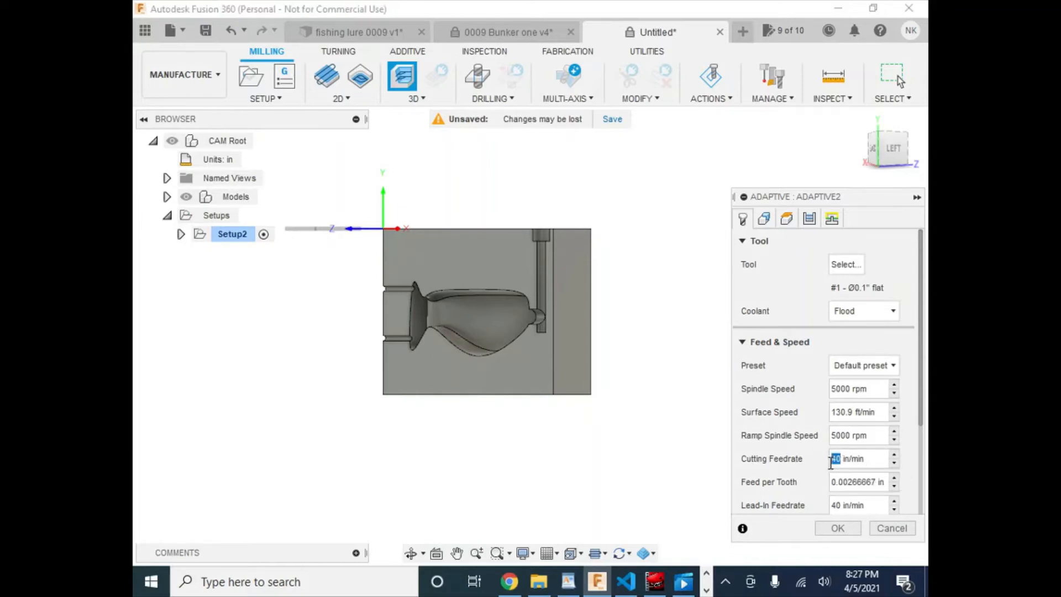
{"action": "type", "text": "50"}
{"action": "left_click", "coordinate": [879, 436]}
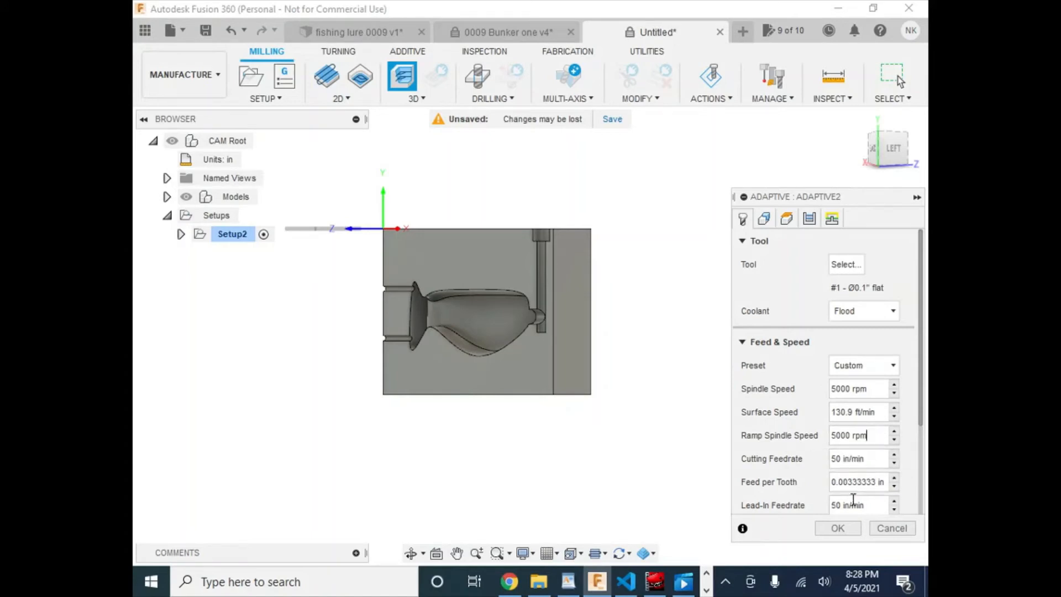
{"action": "double_click", "coordinate": [836, 458]}
{"action": "type", "text": "5"}
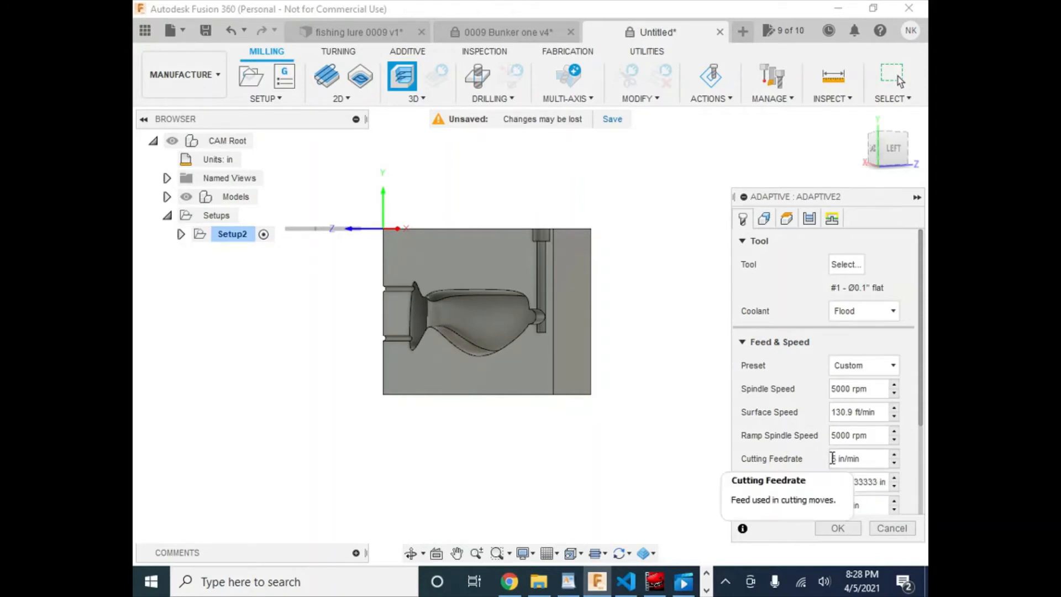
{"action": "key", "text": "BackSpace"}
{"action": "type", "text": "100"}
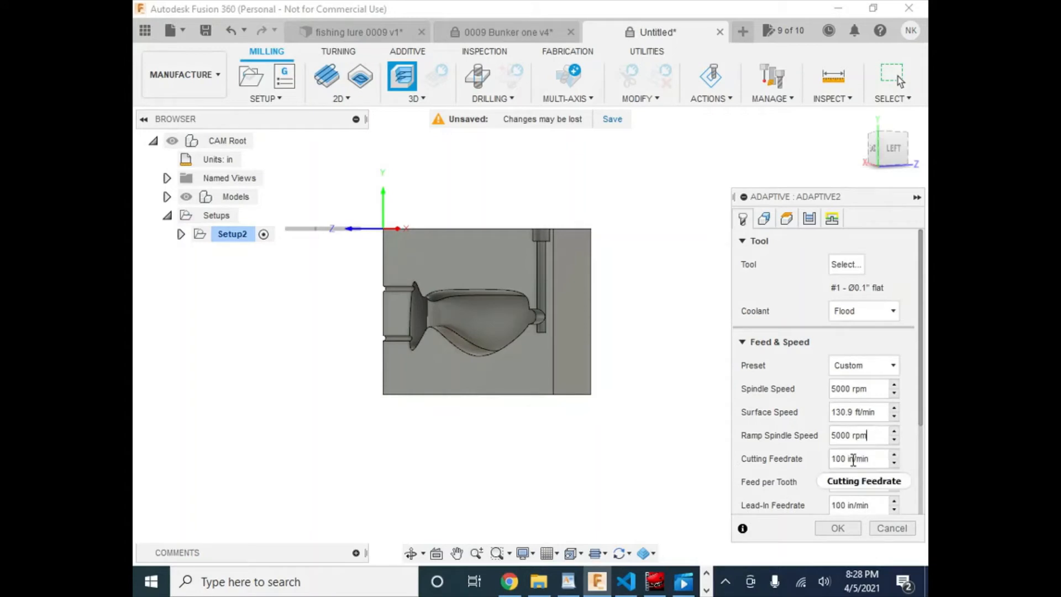
- Try a cutting feedrate of 150 in/min and return it to 100 in/min
{"action": "scroll", "coordinate": [811, 489], "scroll_direction": "down", "scroll_amount": 2}
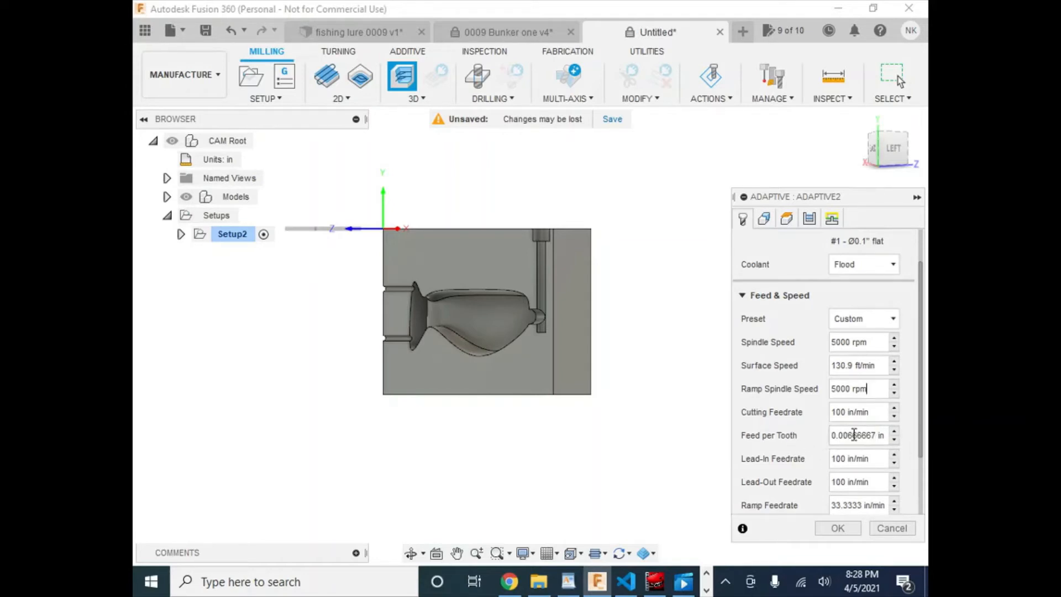
{"action": "left_click_drag", "start_coordinate": [846, 411], "coordinate": [838, 411]}
{"action": "type", "text": "50"}
{"action": "left_click", "coordinate": [877, 409]}
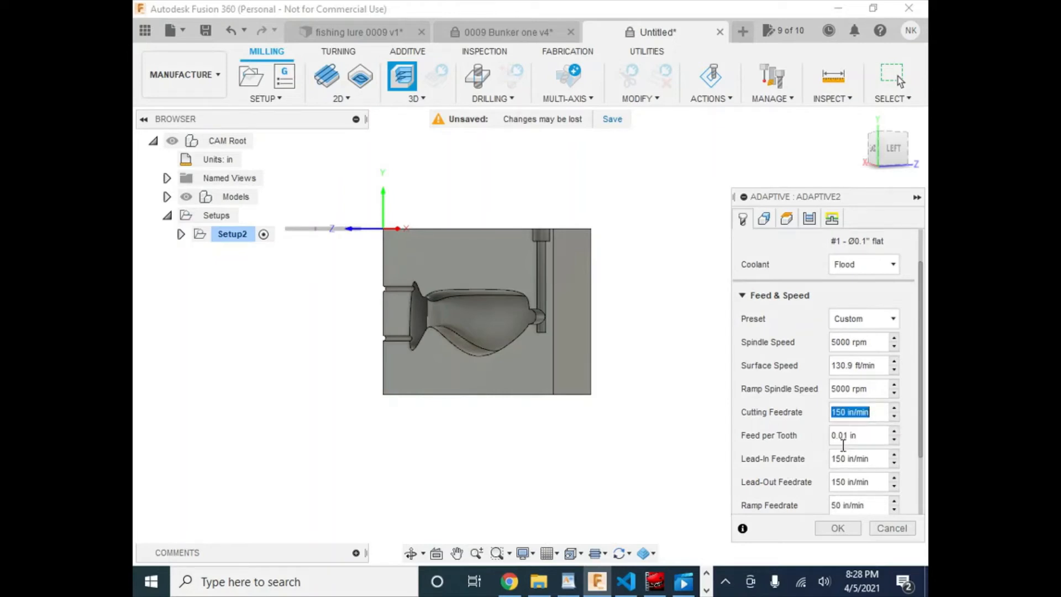
{"action": "left_click", "coordinate": [843, 412]}
{"action": "key", "text": "BackSpace"}
{"action": "type", "text": "0"}
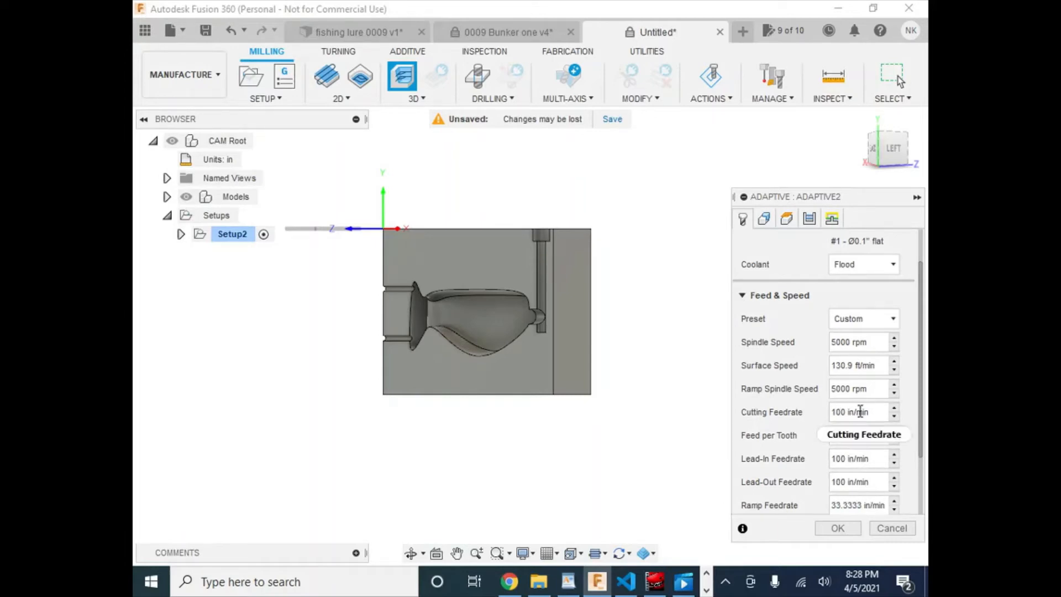
- Set the adaptive operation's cutting feedrate to 75 in/min
{"action": "key", "text": "BackSpace"}
{"action": "key", "text": "BackSpace"}
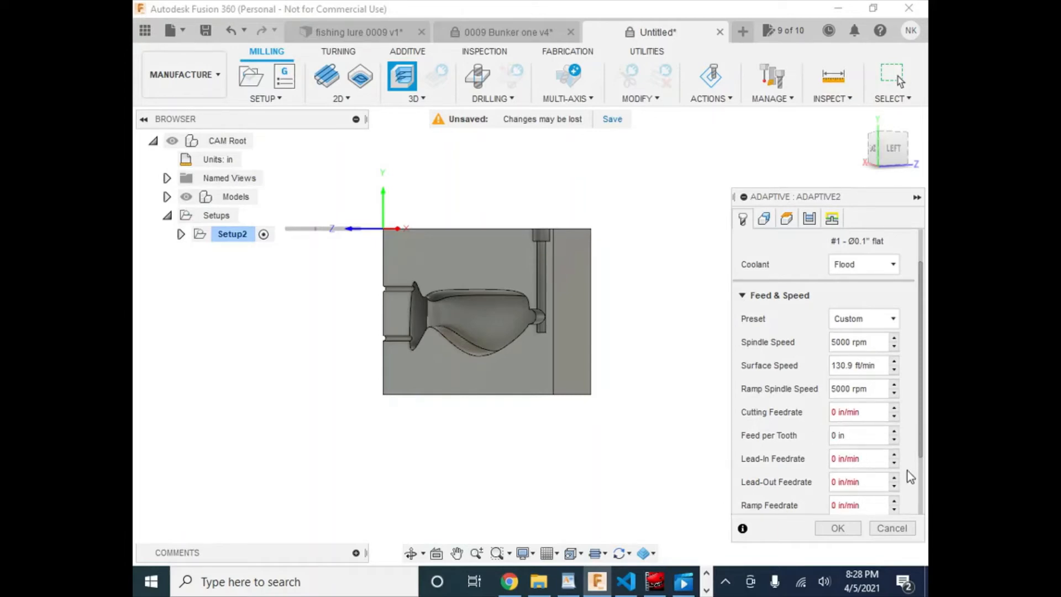
{"action": "type", "text": "75"}
{"action": "key", "text": "Delete"}
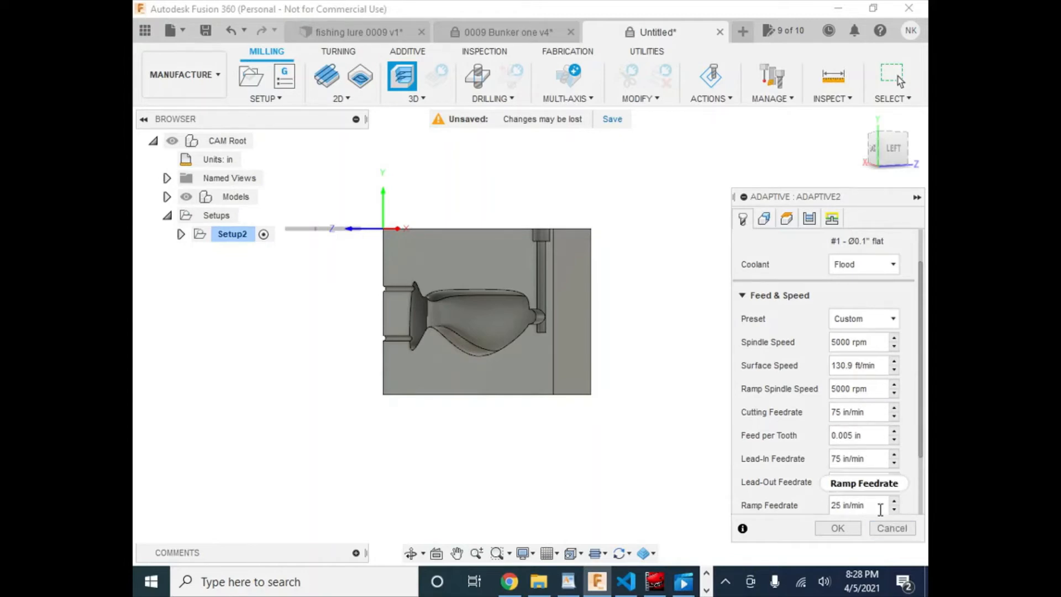
- Set the adaptive operation's spindle speed and ramp spindle speed to 6000 rpm
{"action": "key", "text": "BackSpace"}
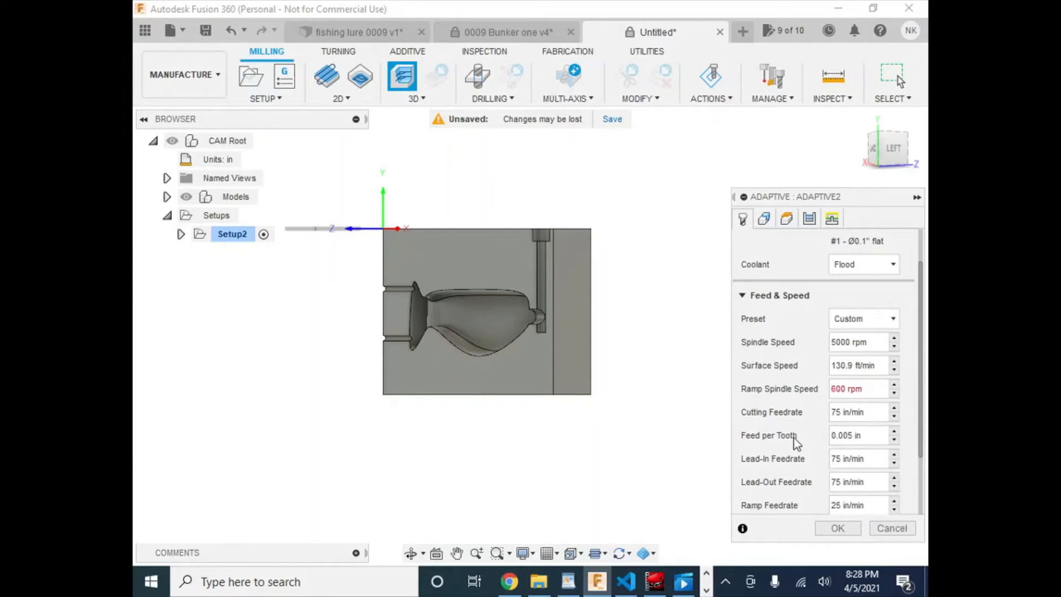
{"action": "type", "text": "0"}
{"action": "left_click", "coordinate": [879, 410]}
{"action": "key", "text": "BackSpace"}
{"action": "type", "text": "6"}
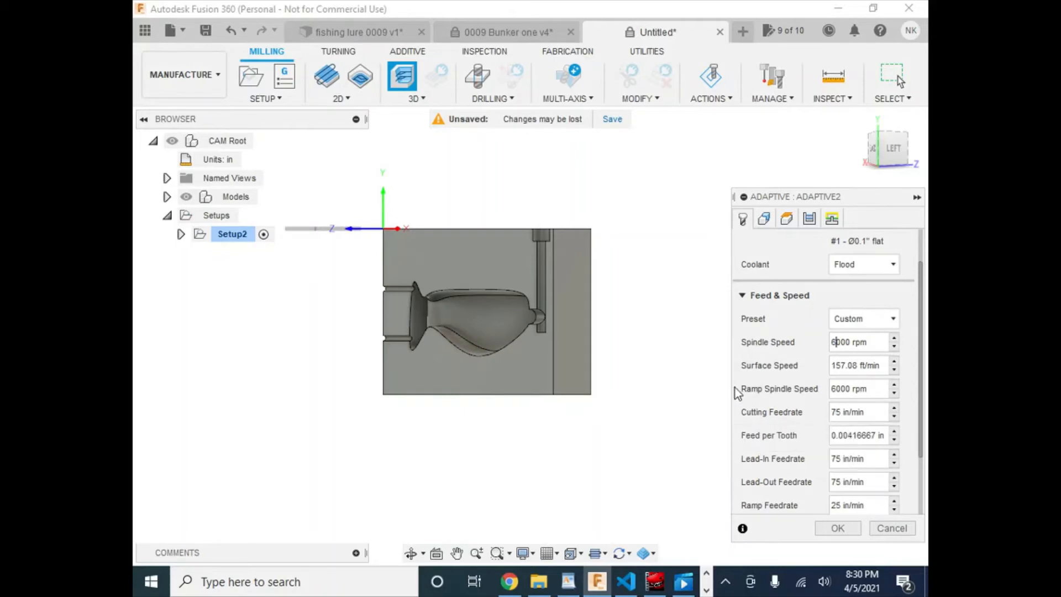
- Set the adaptive operation's clearance height offset to 0.2 in from the retract height
{"action": "left_click", "coordinate": [760, 220]}
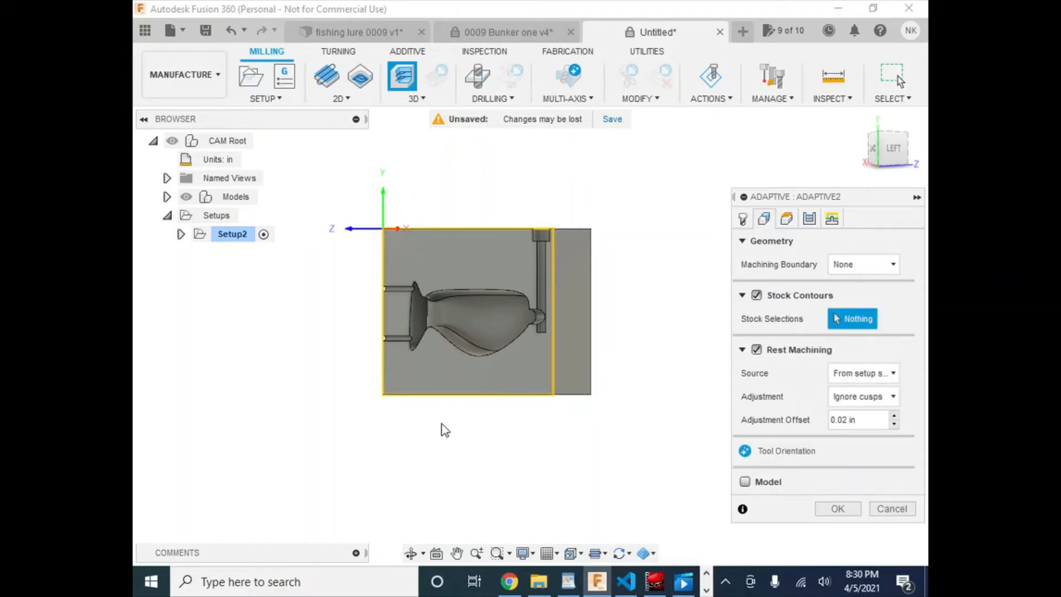
{"action": "middle_click_drag", "start_coordinate": [482, 429], "coordinate": [500, 450]}
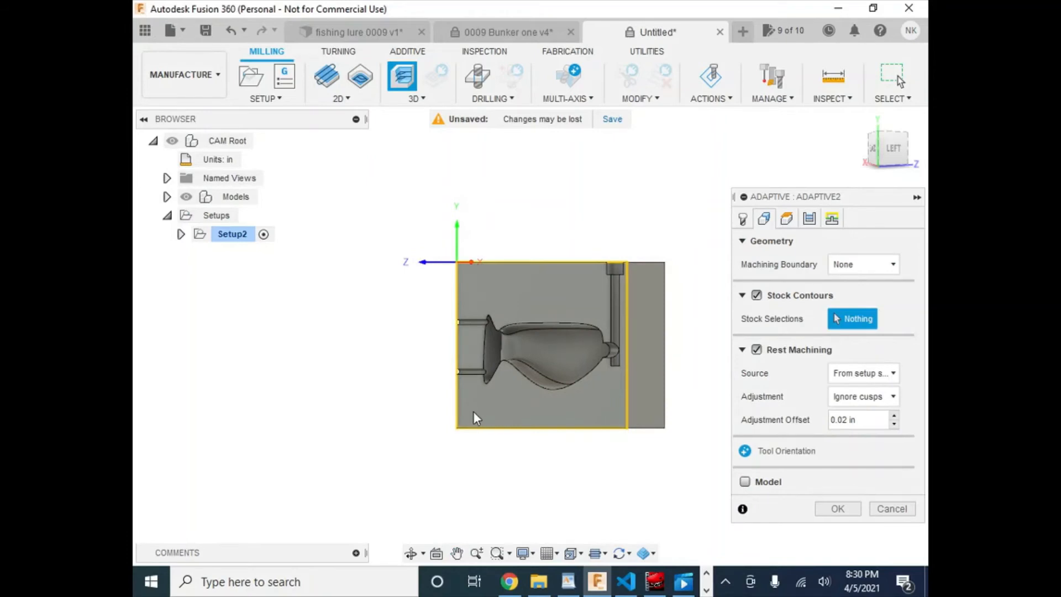
{"action": "middle_click_drag", "start_coordinate": [473, 412], "coordinate": [503, 390], "text": "shift"}
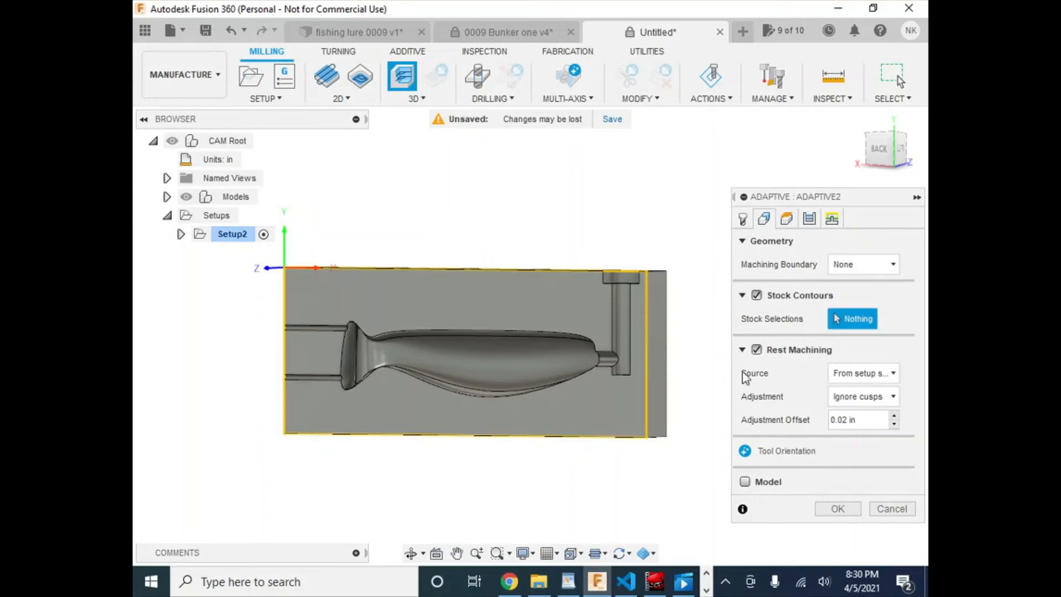
{"action": "left_click", "coordinate": [766, 217]}
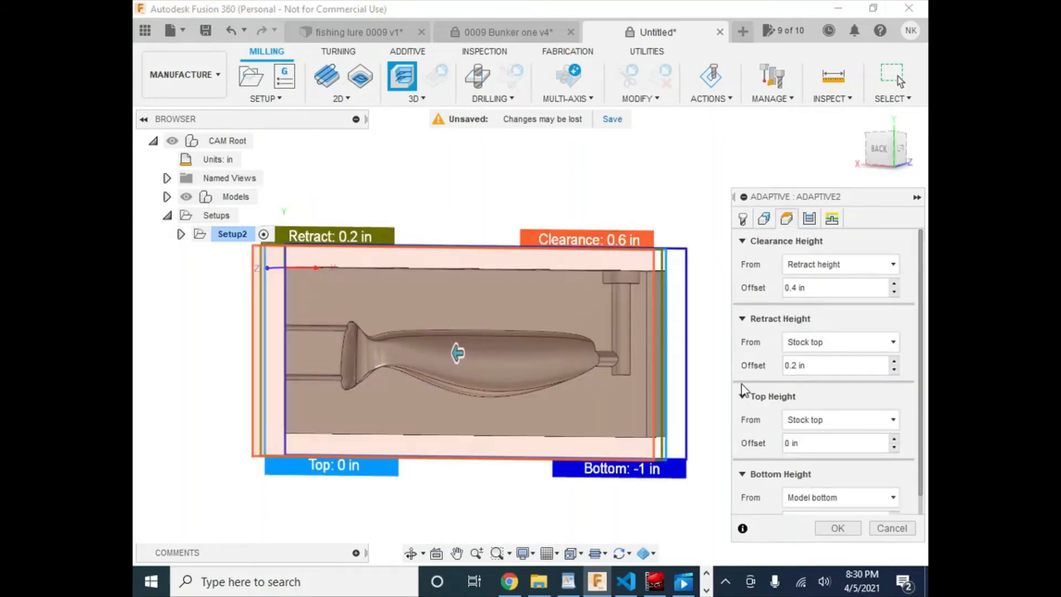
{"action": "middle_click_drag", "start_coordinate": [546, 416], "coordinate": [647, 321], "text": "shift"}
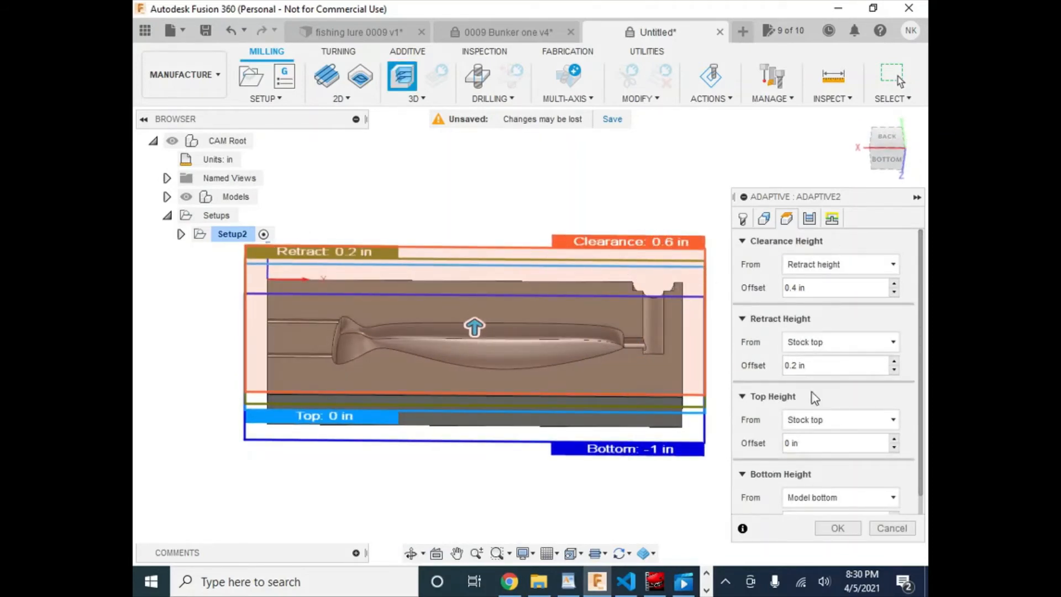
{"action": "scroll", "coordinate": [813, 397], "scroll_direction": "down", "scroll_amount": 2}
{"action": "scroll", "coordinate": [813, 398], "scroll_direction": "up", "scroll_amount": 2}
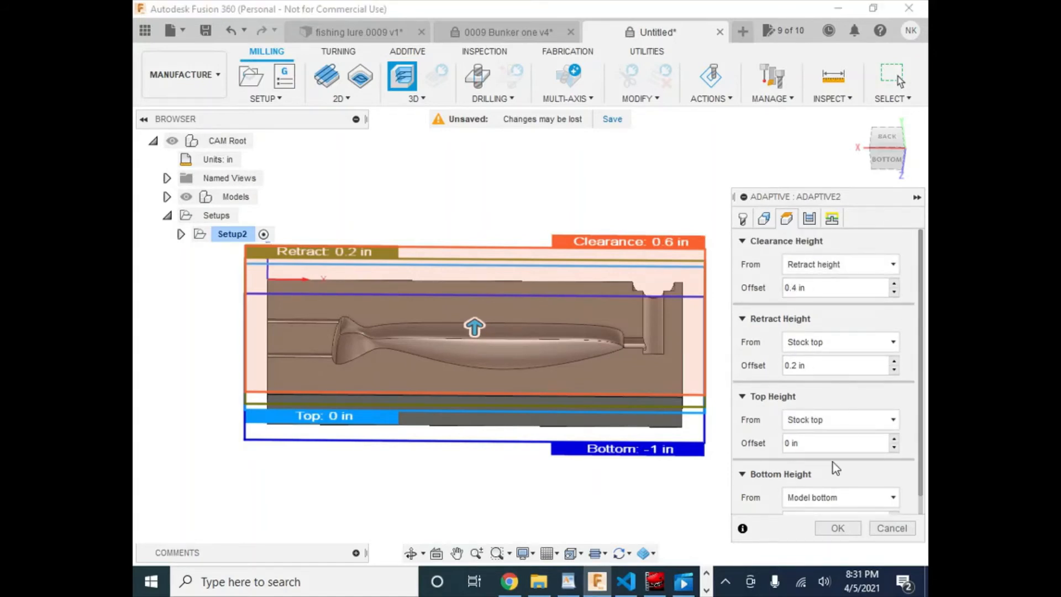
{"action": "key", "text": "Delete"}
{"action": "type", "text": "2"}
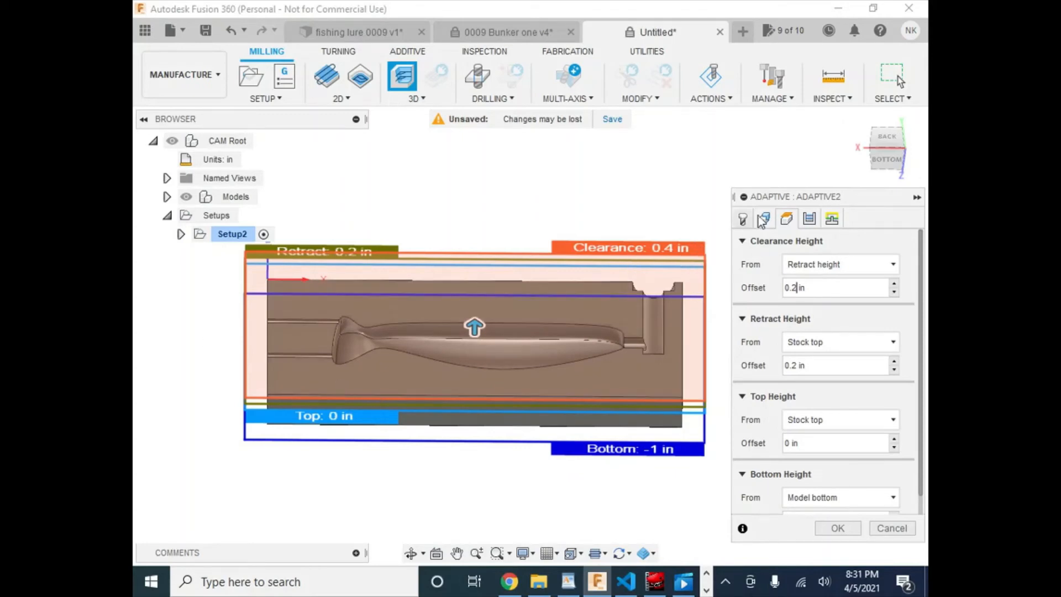
- Review the adaptive operation's passes settings and generate the toolpath with the defaults, leaving 0.02 in radial and axial stock
{"action": "left_click", "coordinate": [810, 221]}
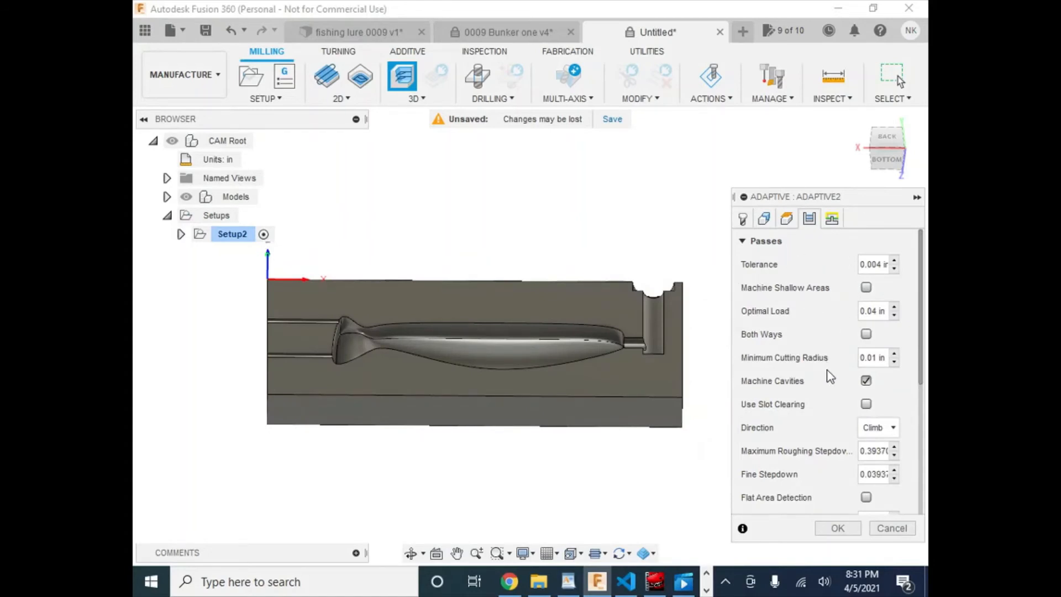
{"action": "scroll", "coordinate": [831, 376], "scroll_direction": "down", "scroll_amount": 2}
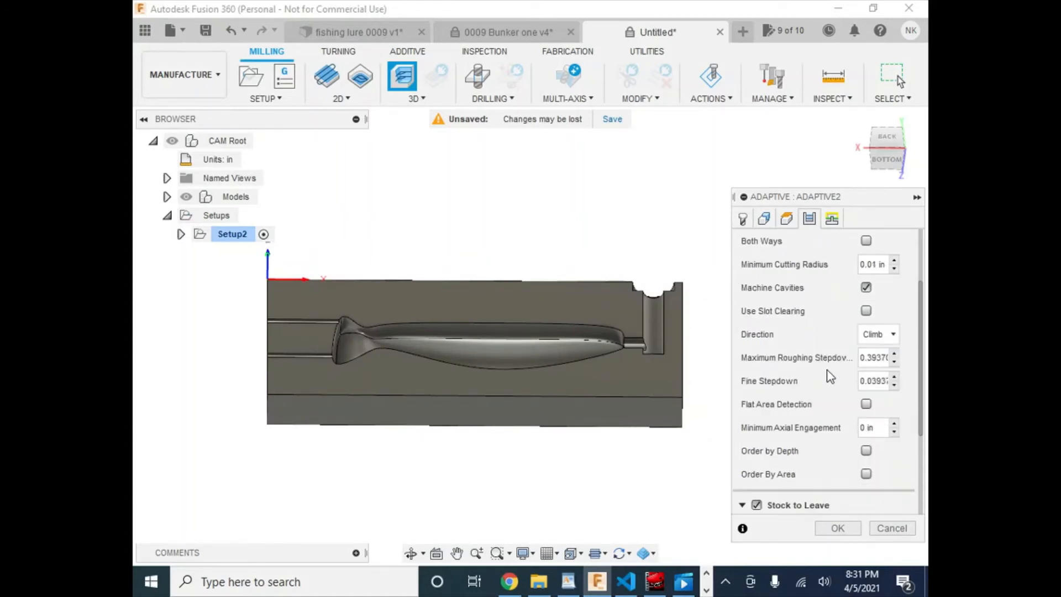
{"action": "scroll", "coordinate": [831, 377], "scroll_direction": "down", "scroll_amount": 1}
{"action": "scroll", "coordinate": [831, 377], "scroll_direction": "up", "scroll_amount": 3}
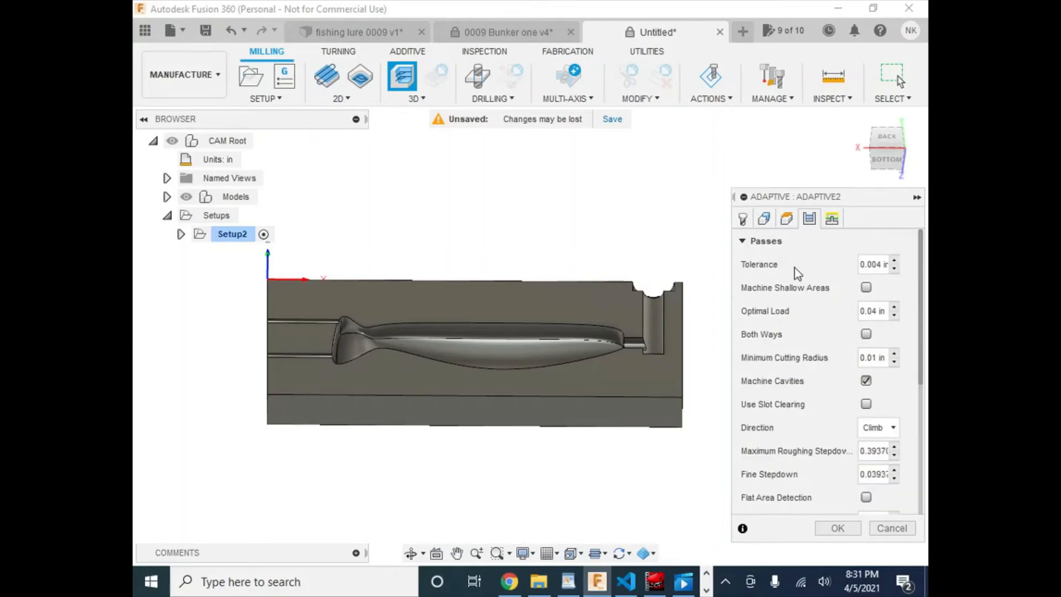
{"action": "scroll", "coordinate": [794, 295], "scroll_direction": "down", "scroll_amount": 5}
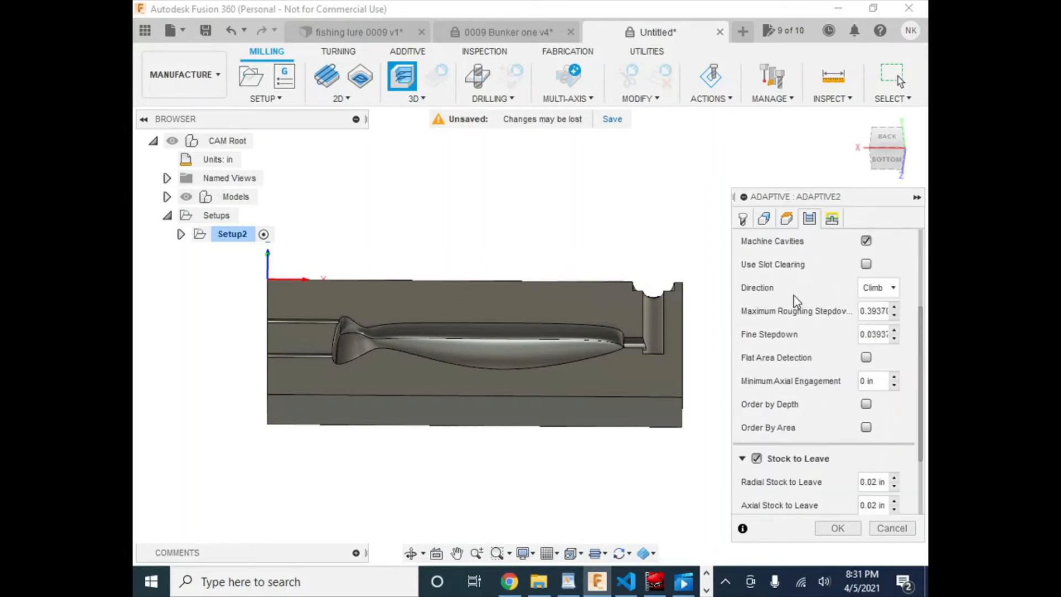
{"action": "scroll", "coordinate": [793, 297], "scroll_direction": "down", "scroll_amount": 1}
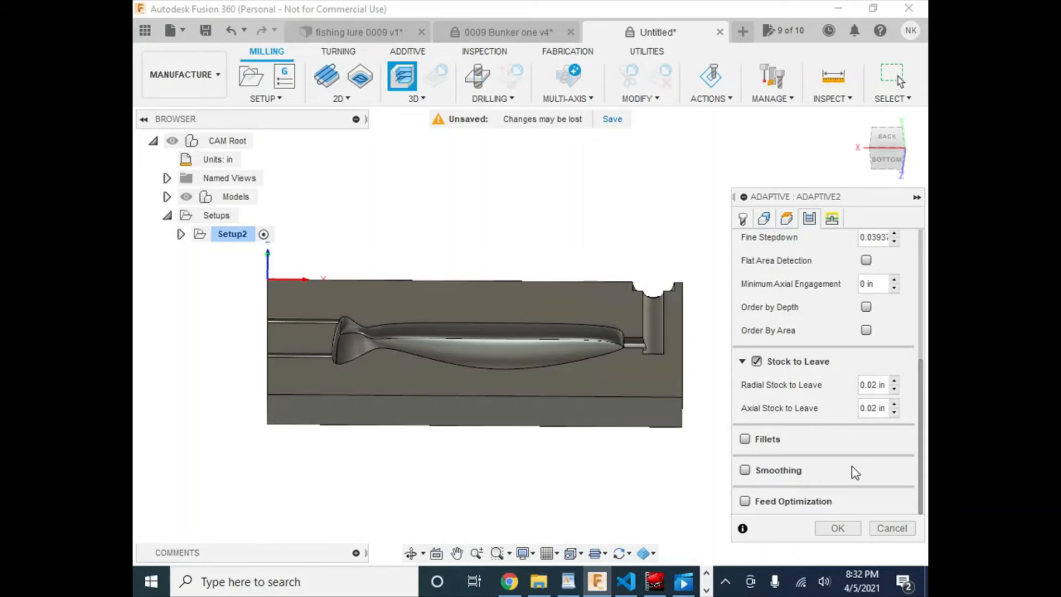
{"action": "left_click", "coordinate": [833, 528]}
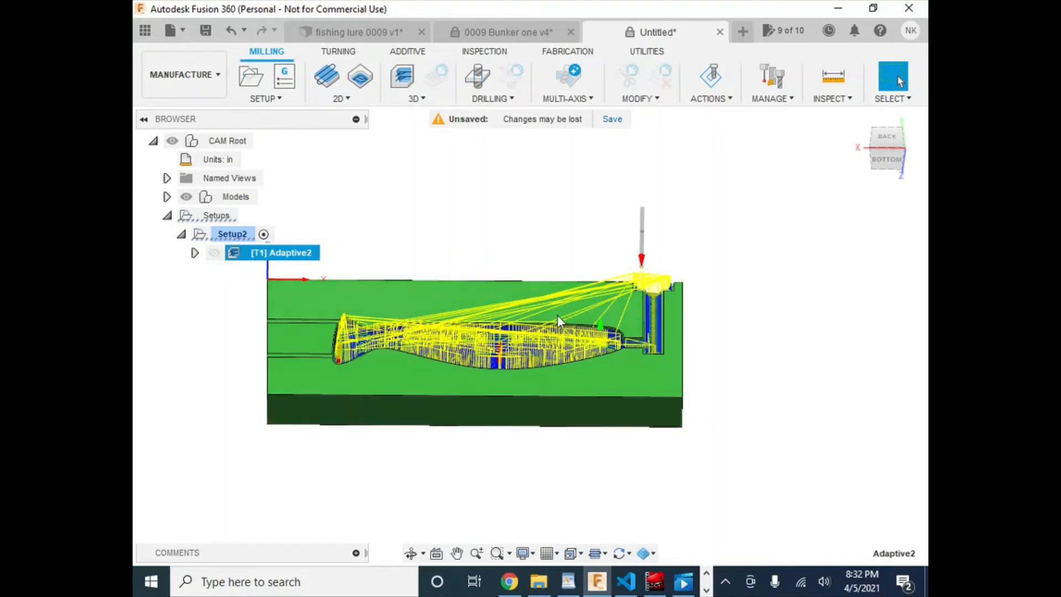
- Inspect the generated adaptive toolpath over the lure cavity, the connecting channel and the pour channel
{"action": "middle_click_drag", "start_coordinate": [523, 297], "coordinate": [340, 333], "text": "shift"}
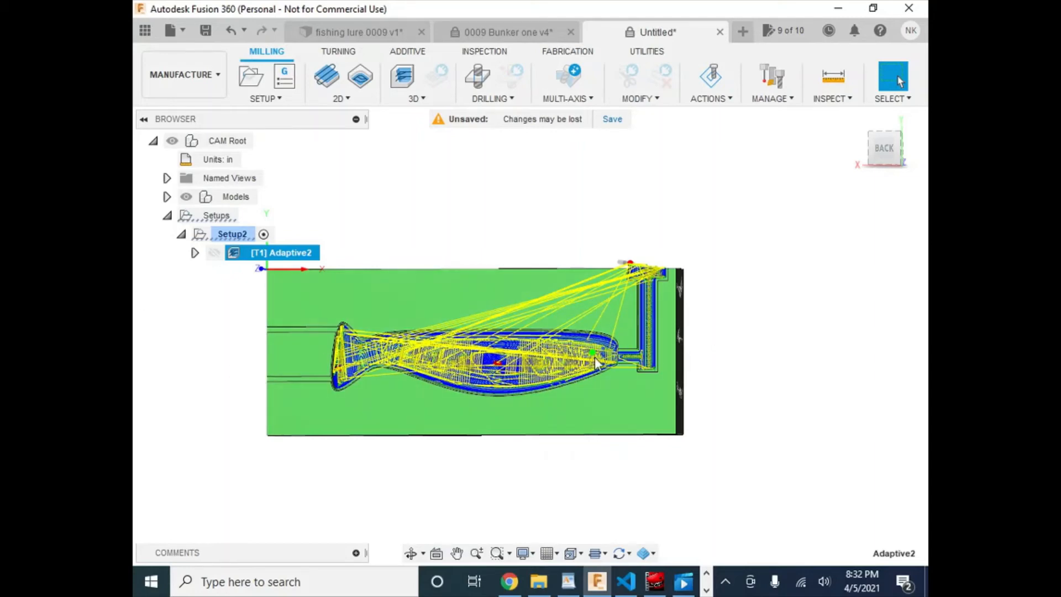
{"action": "middle_click_drag", "start_coordinate": [608, 357], "coordinate": [628, 318], "text": "shift"}
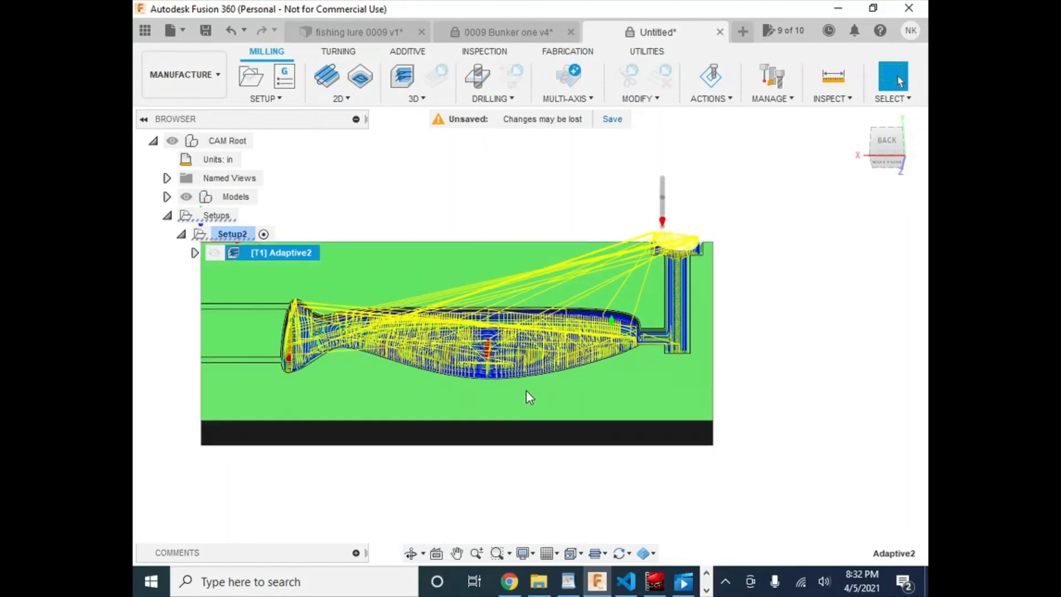
{"action": "mouse_move", "coordinate": [526, 396]}
{"action": "middle_mouse_down", "text": "shift"}
{"action": "mouse_move", "coordinate": [633, 391]}
{"action": "mouse_move", "coordinate": [573, 433]}
{"action": "mouse_move", "coordinate": [531, 391]}
{"action": "mouse_move", "coordinate": [549, 384]}
{"action": "mouse_move", "coordinate": [536, 381]}
{"action": "middle_mouse_up", "text": "shift"}
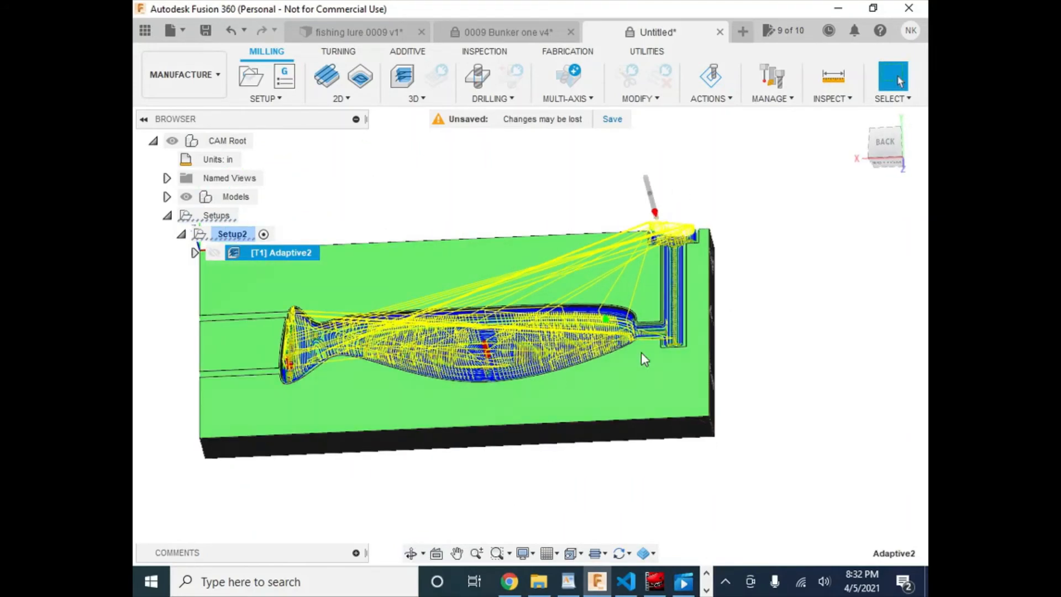
{"action": "scroll", "coordinate": [641, 354], "scroll_direction": "up", "scroll_amount": 5}
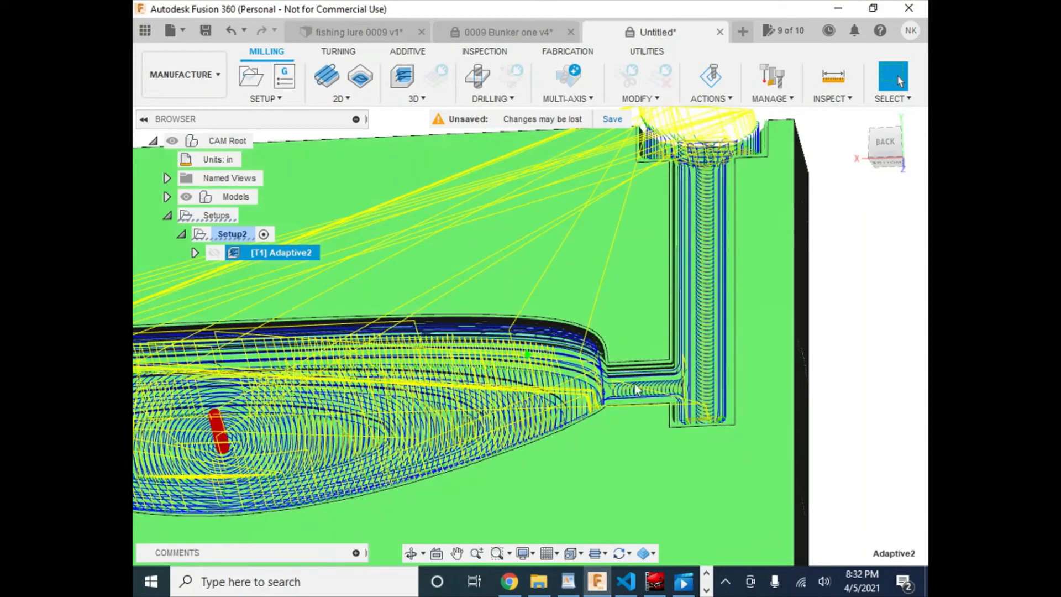
{"action": "middle_click_drag", "start_coordinate": [393, 379], "coordinate": [512, 361]}
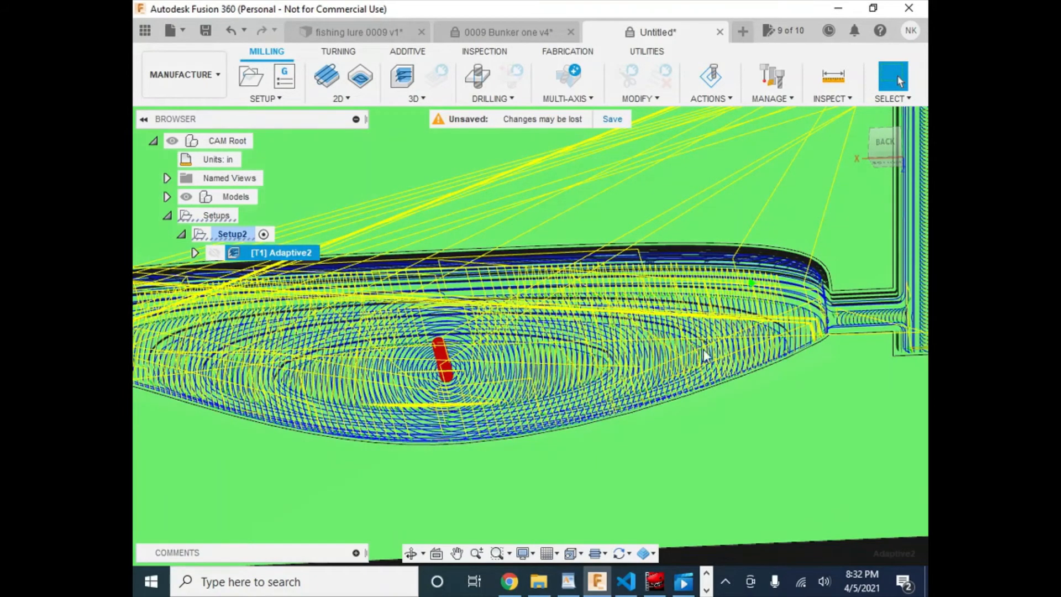
{"action": "scroll", "coordinate": [578, 336], "scroll_direction": "down", "scroll_amount": 4}
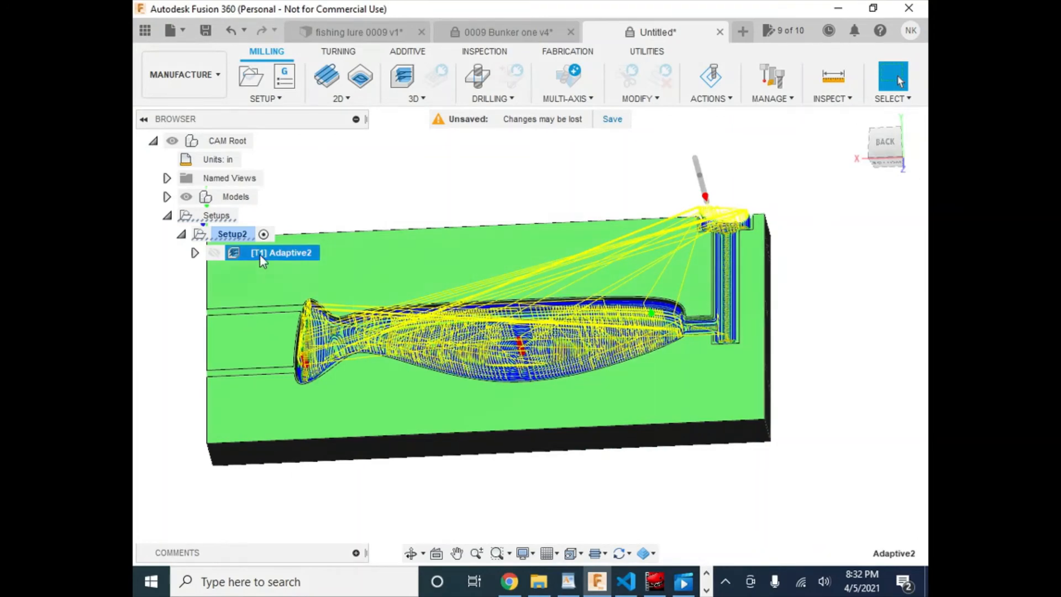
- Reopen the adaptive operation's geometry settings and chain the lure cavity's outline edges as a stock contour
{"action": "right_click", "coordinate": [279, 252]}
{"action": "left_click", "coordinate": [367, 19]}
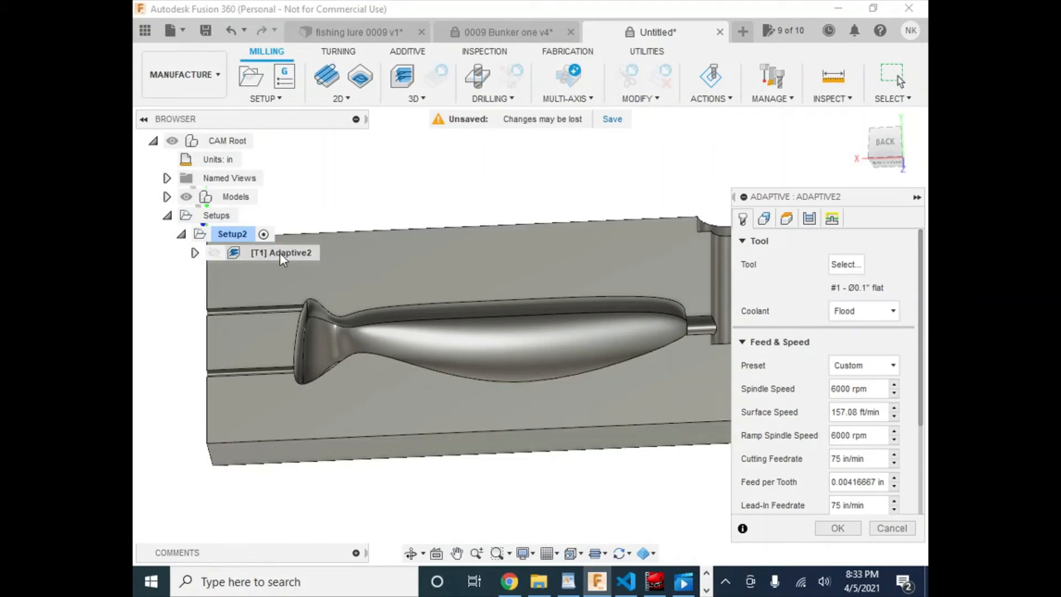
{"action": "left_click", "coordinate": [765, 218]}
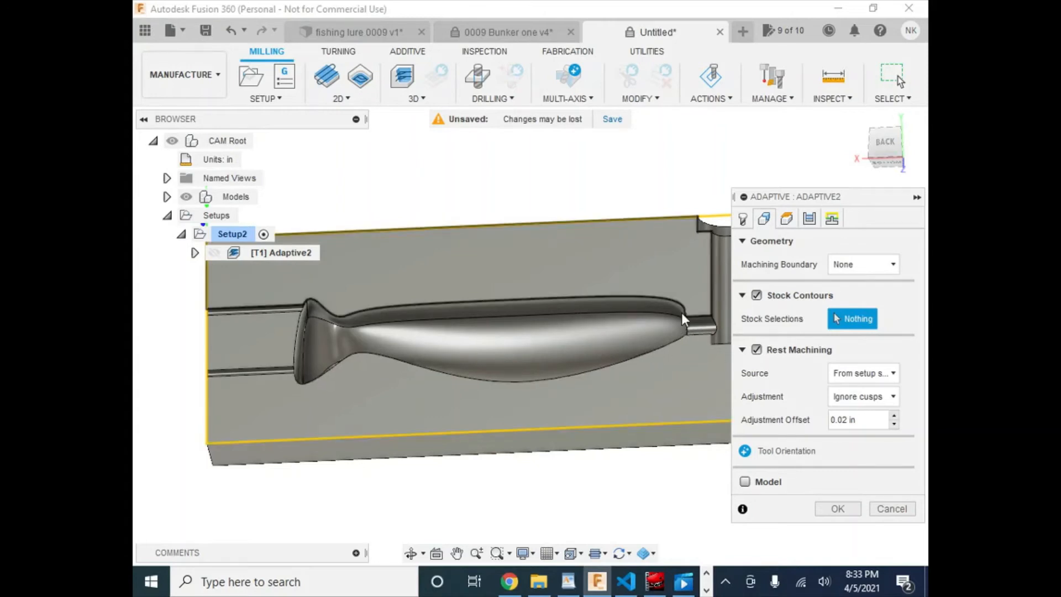
{"action": "left_click", "coordinate": [570, 302]}
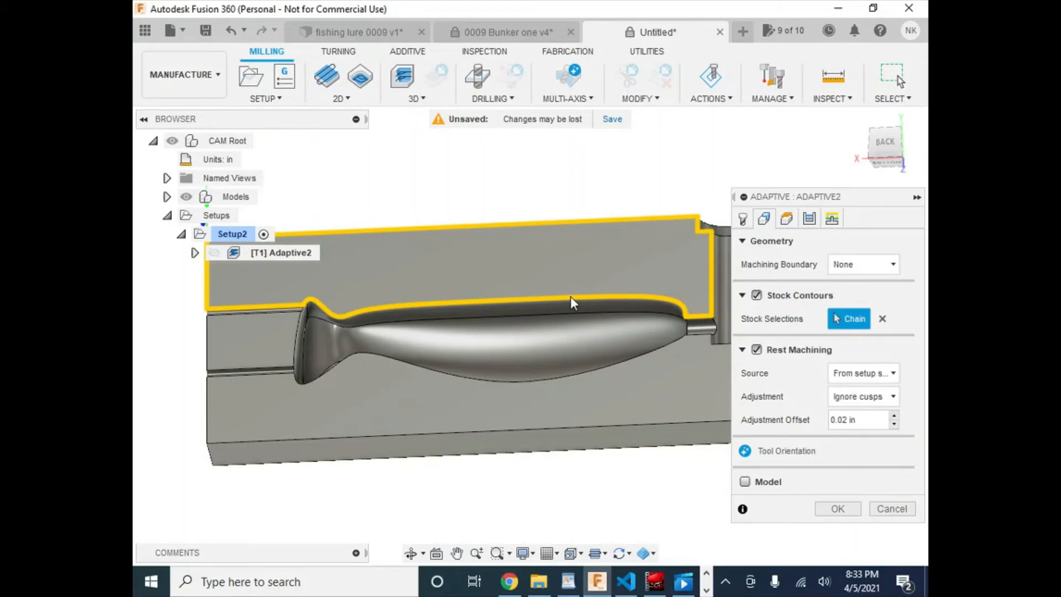
{"action": "left_click", "coordinate": [571, 297]}
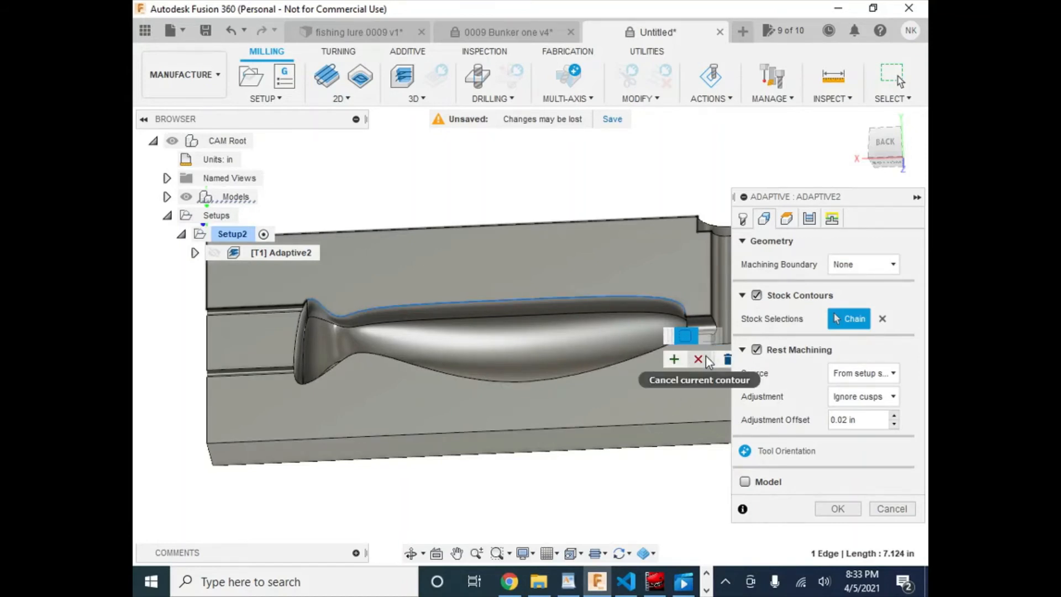
{"action": "left_click", "coordinate": [299, 323]}
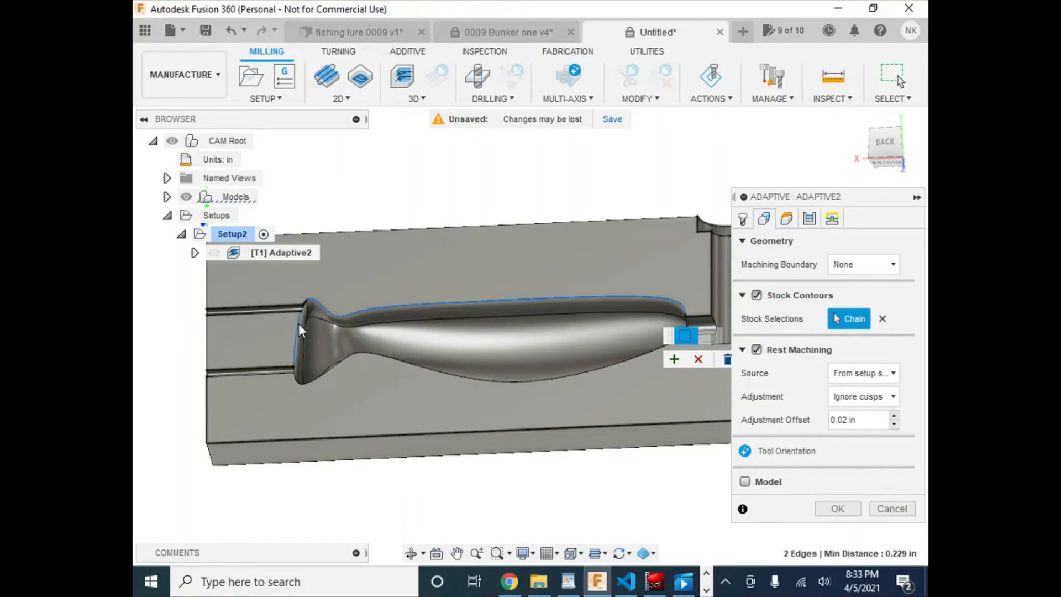
{"action": "left_click", "coordinate": [306, 382]}
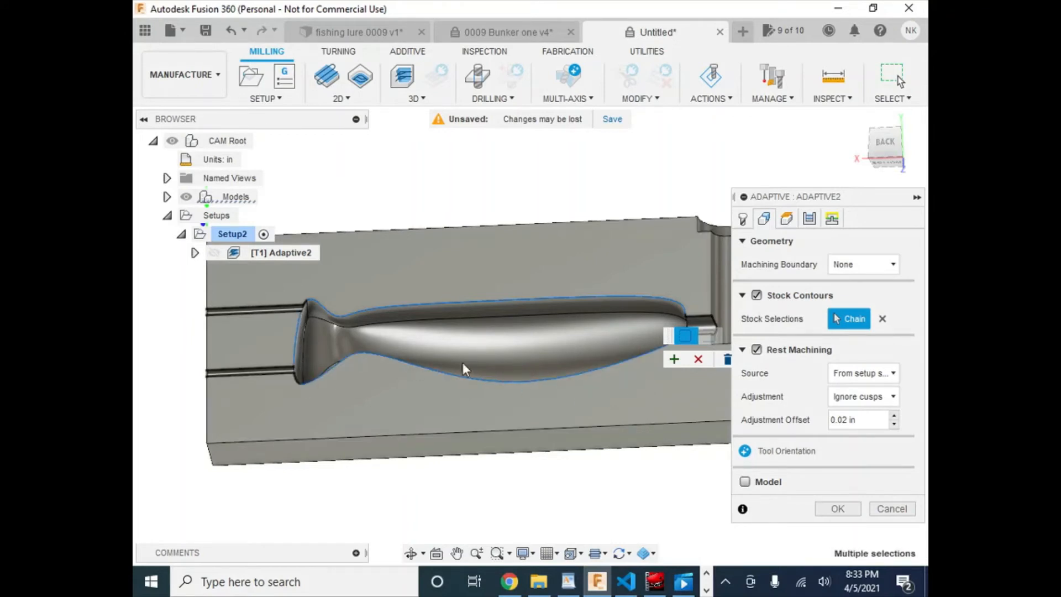
- Extend the stock contour around the nose channel and tail grooves, accept it and regenerate the toolpath
{"action": "scroll", "coordinate": [555, 339], "scroll_direction": "up", "scroll_amount": 5}
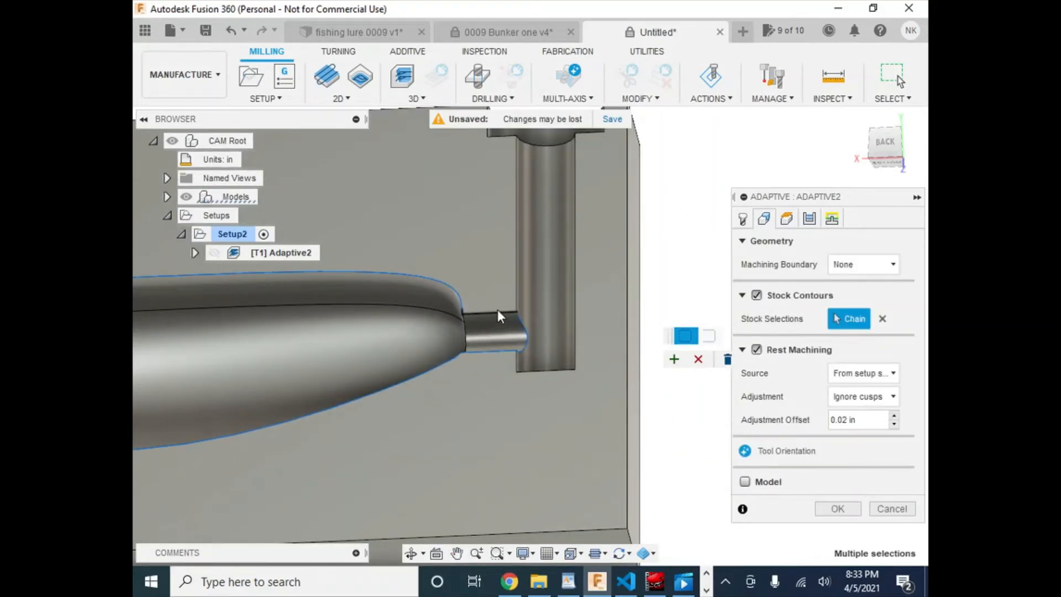
{"action": "scroll", "coordinate": [470, 327], "scroll_direction": "down", "scroll_amount": 5}
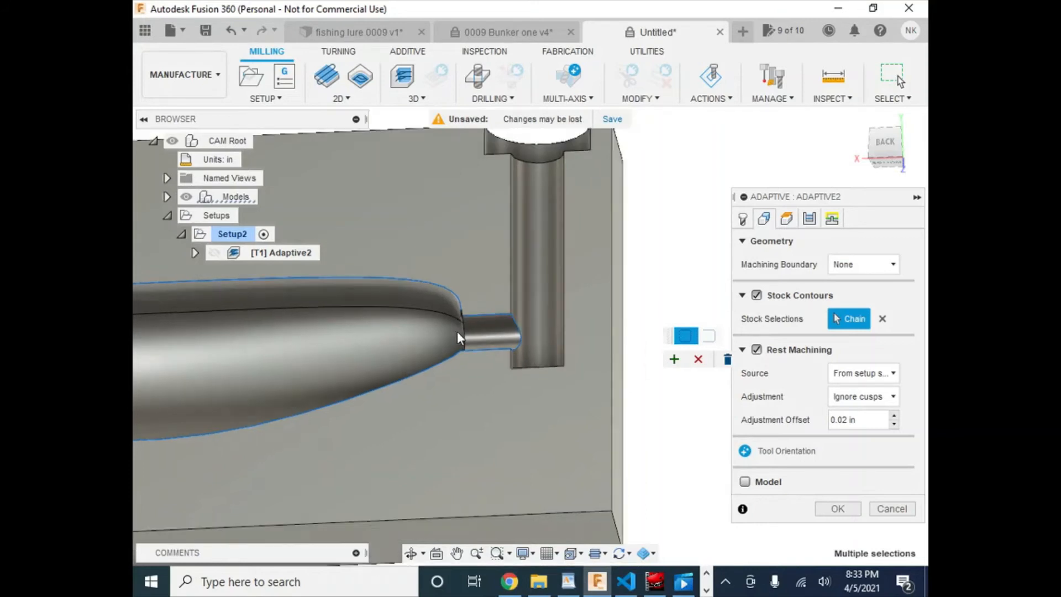
{"action": "scroll", "coordinate": [439, 360], "scroll_direction": "down", "scroll_amount": 1}
{"action": "middle_click_drag", "start_coordinate": [393, 361], "coordinate": [563, 361]}
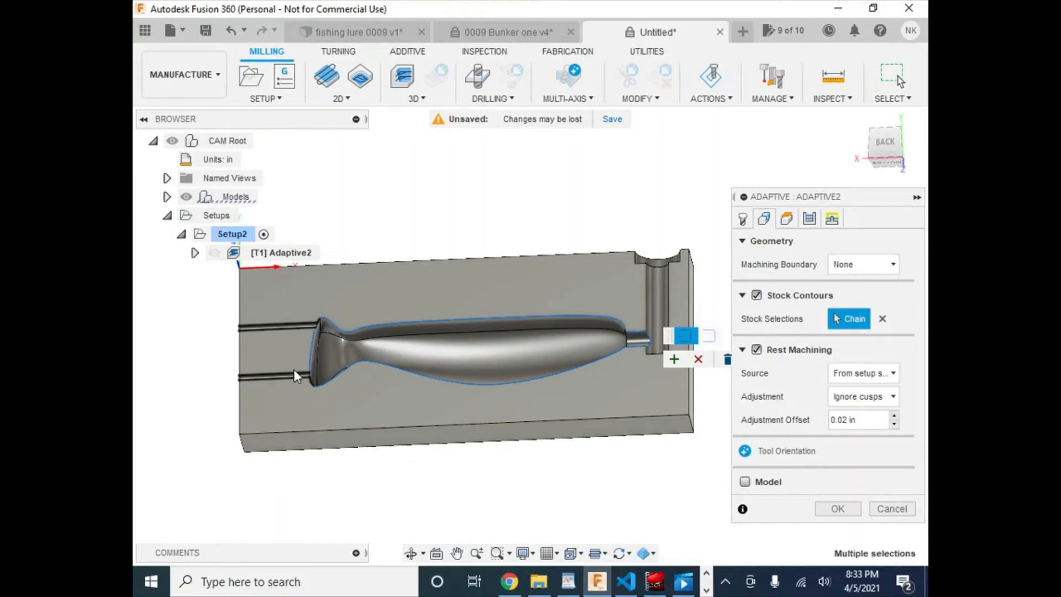
{"action": "left_click", "coordinate": [674, 360]}
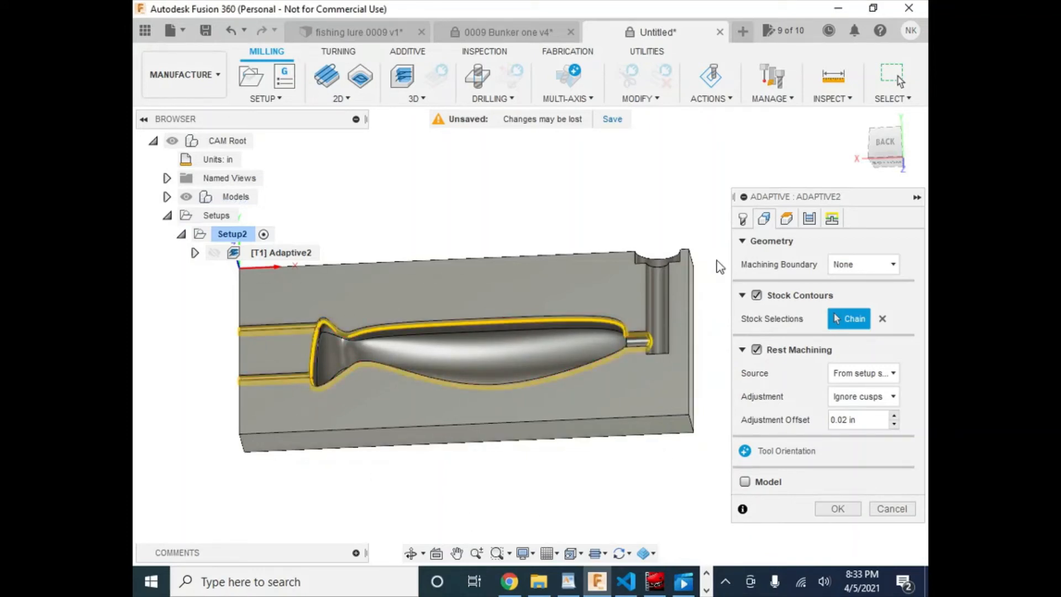
{"action": "left_click", "coordinate": [838, 509]}
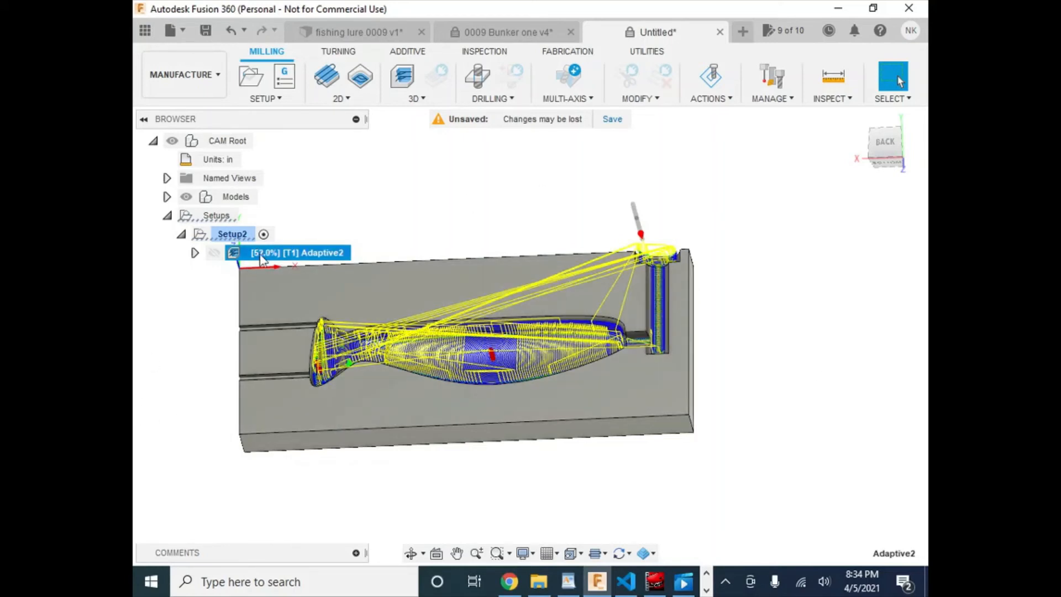
- Reopen the adaptive operation's geometry settings and clear the existing stock contour selection
{"action": "right_click", "coordinate": [302, 257]}
{"action": "left_click", "coordinate": [322, 11]}
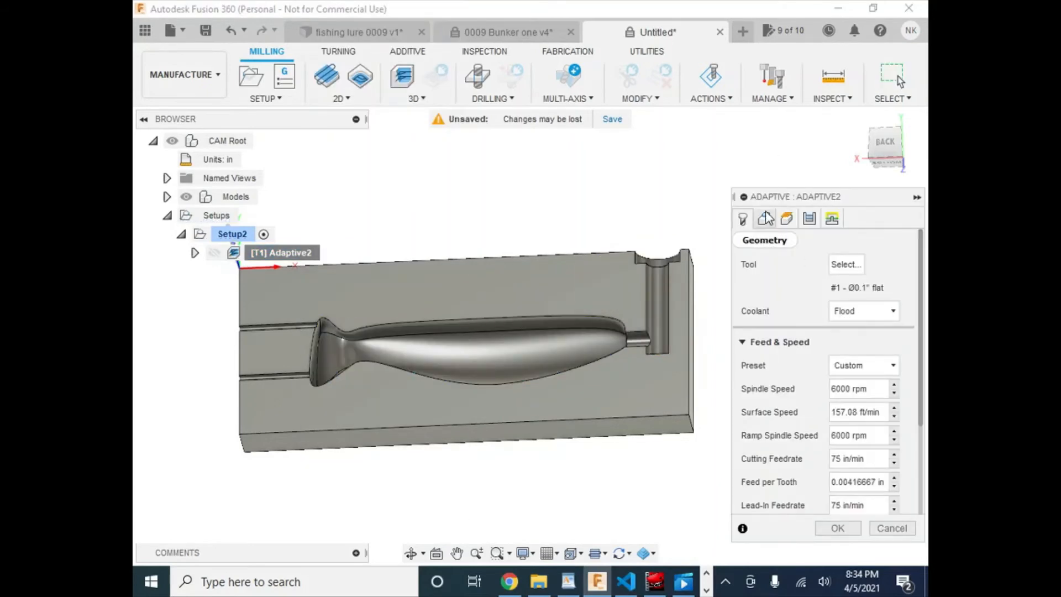
{"action": "left_click", "coordinate": [766, 219]}
{"action": "scroll", "coordinate": [190, 354], "scroll_direction": "up", "scroll_amount": 2}
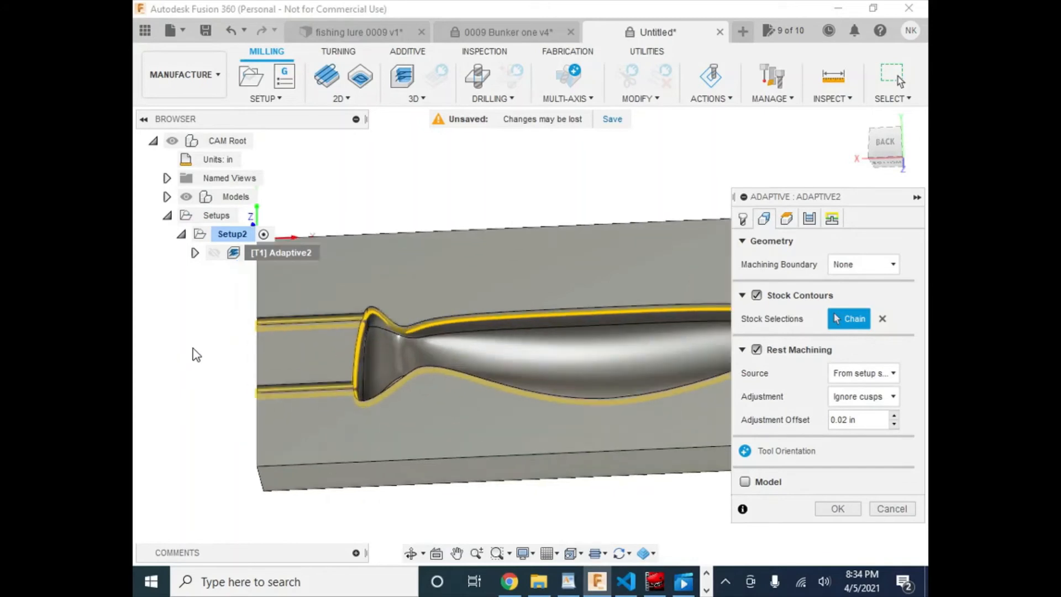
{"action": "scroll", "coordinate": [613, 330], "scroll_direction": "up", "scroll_amount": 2}
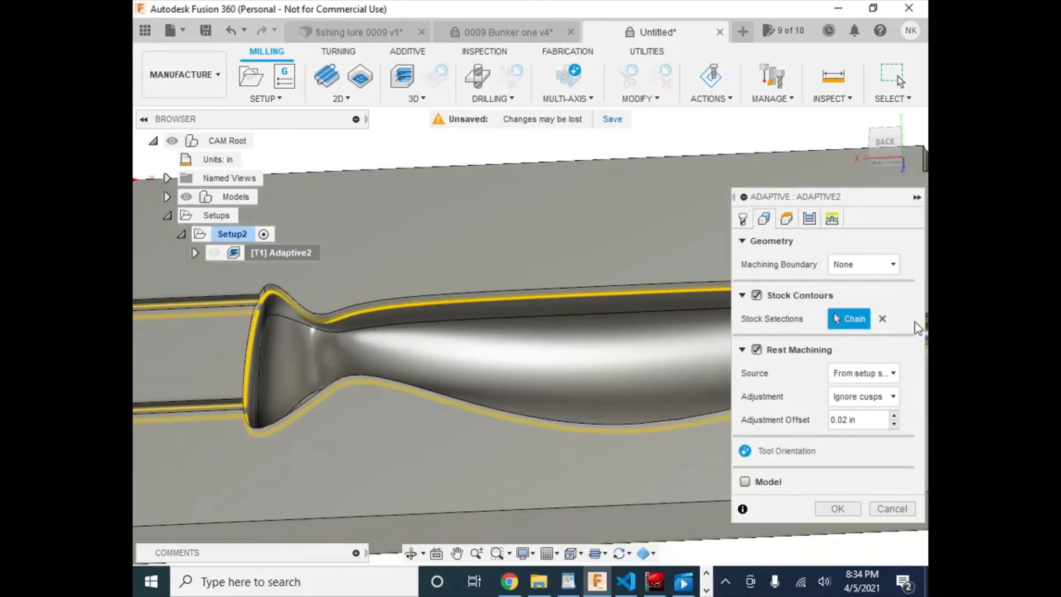
{"action": "left_click", "coordinate": [883, 319]}
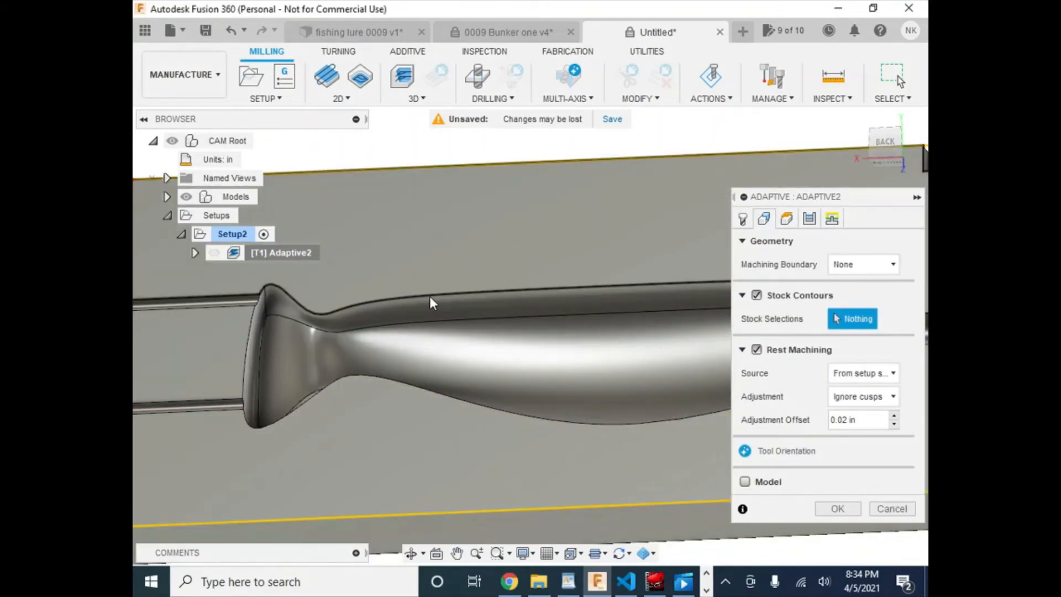
- Start a new stock contour along the cavity's upper edge, across the upper groove and down the tail edge
{"action": "left_click", "coordinate": [366, 301]}
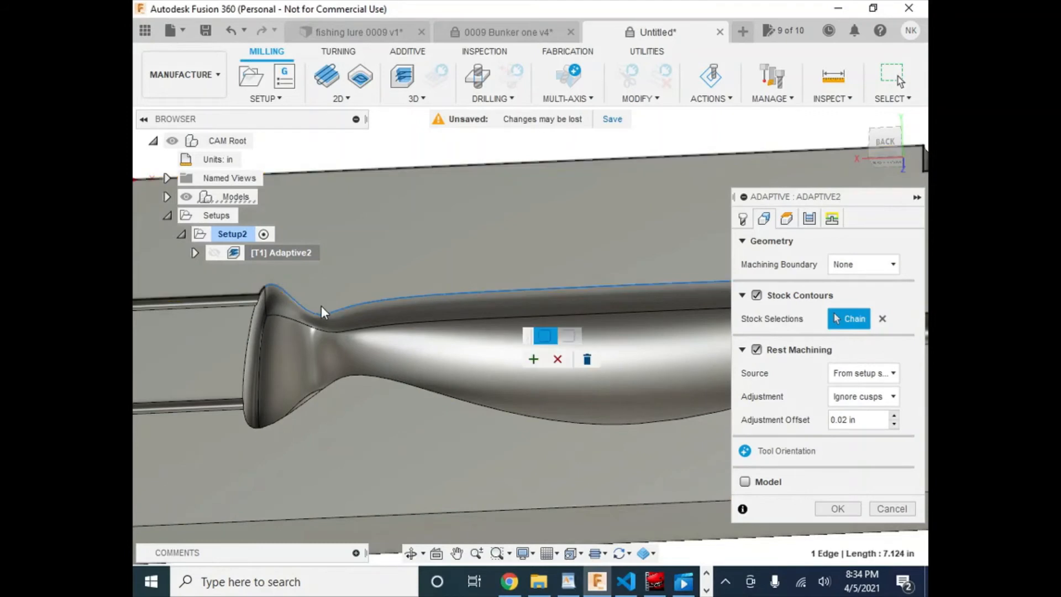
{"action": "scroll", "coordinate": [251, 293], "scroll_direction": "up", "scroll_amount": 3}
{"action": "left_click", "coordinate": [321, 266]}
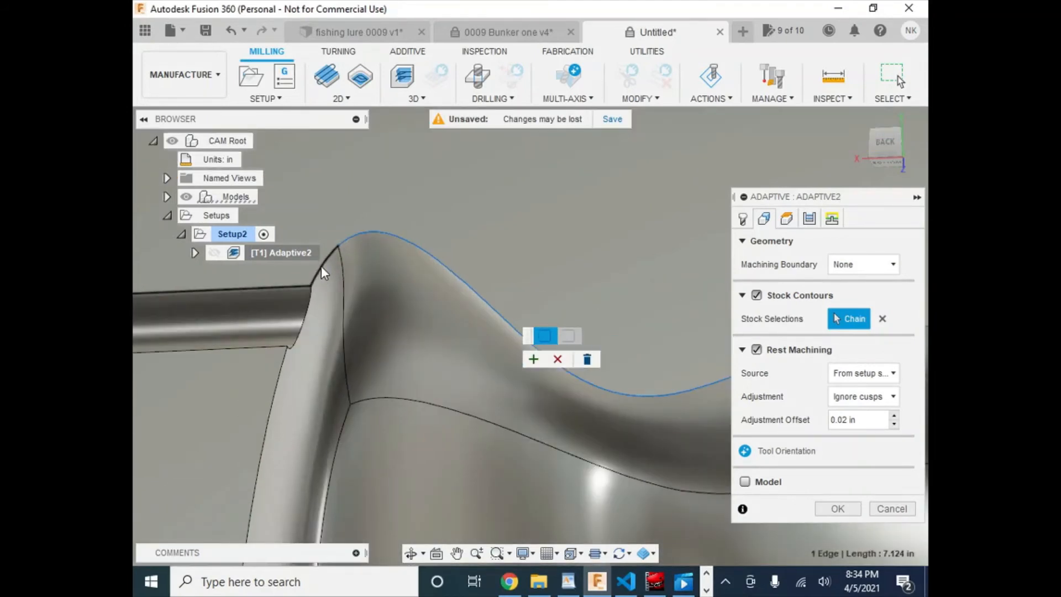
{"action": "left_click", "coordinate": [303, 327]}
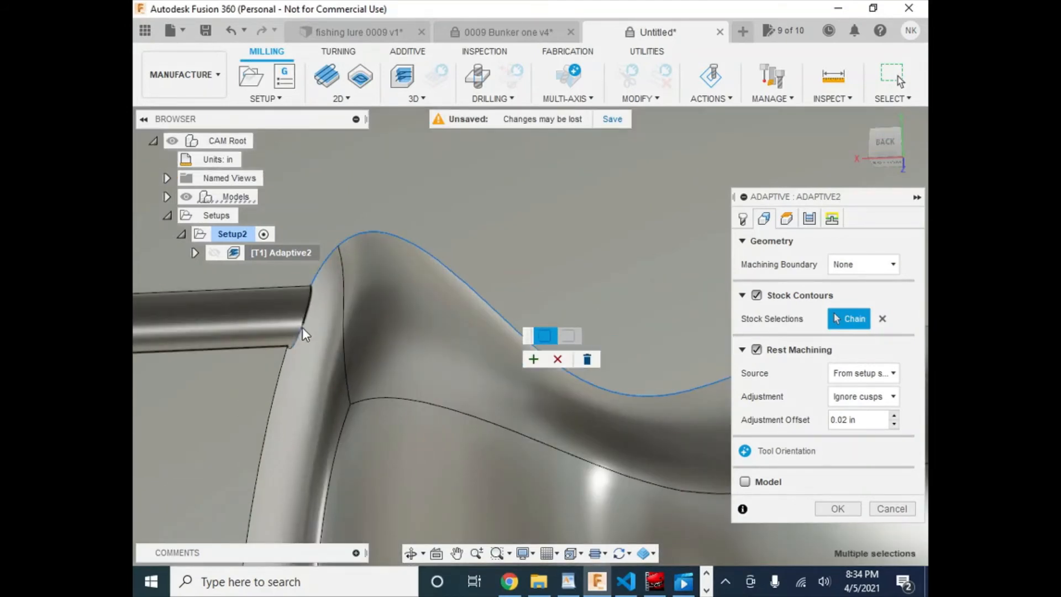
{"action": "left_click", "coordinate": [277, 383]}
{"action": "left_click", "coordinate": [307, 309]}
- Continue the stock contour across the lower tail groove and along the cavity's lower edge
{"action": "scroll", "coordinate": [340, 417], "scroll_direction": "down", "scroll_amount": 5}
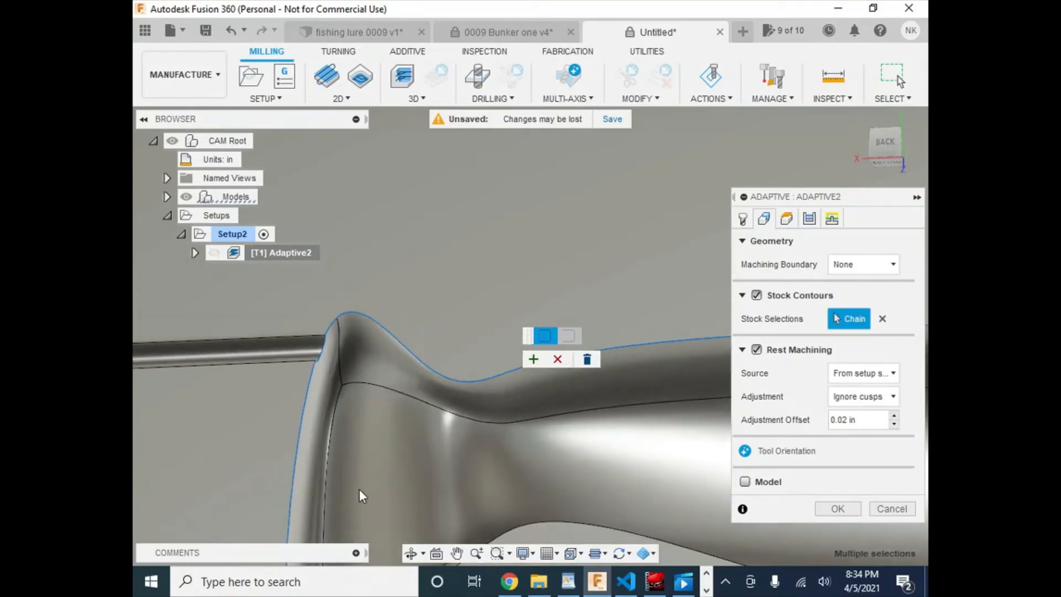
{"action": "middle_click_drag", "start_coordinate": [351, 420], "coordinate": [348, 363]}
{"action": "scroll", "coordinate": [310, 371], "scroll_direction": "up", "scroll_amount": 3}
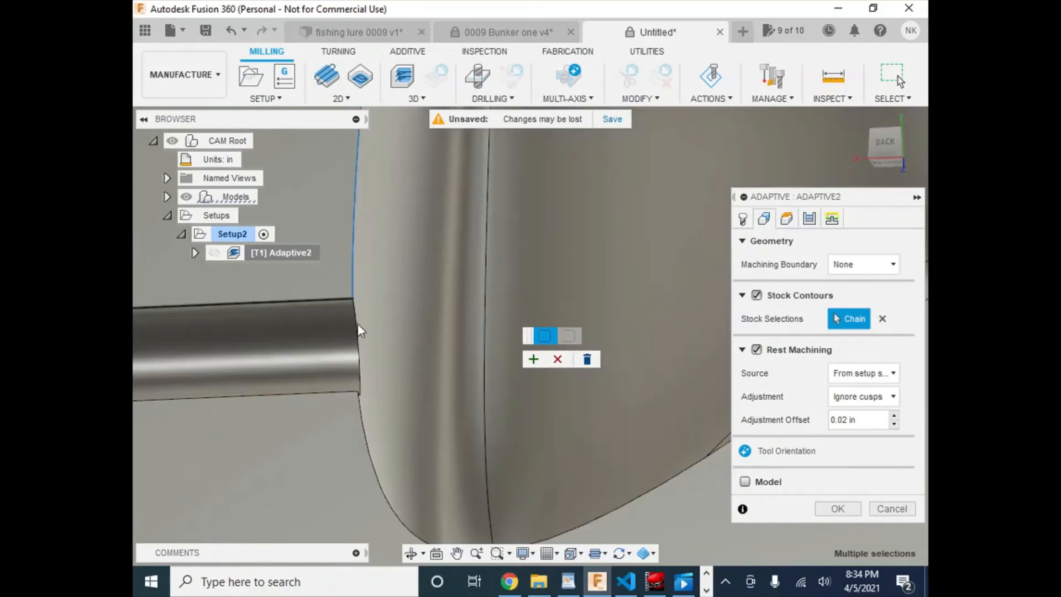
{"action": "left_click", "coordinate": [360, 422]}
{"action": "scroll", "coordinate": [479, 387], "scroll_direction": "down", "scroll_amount": 4}
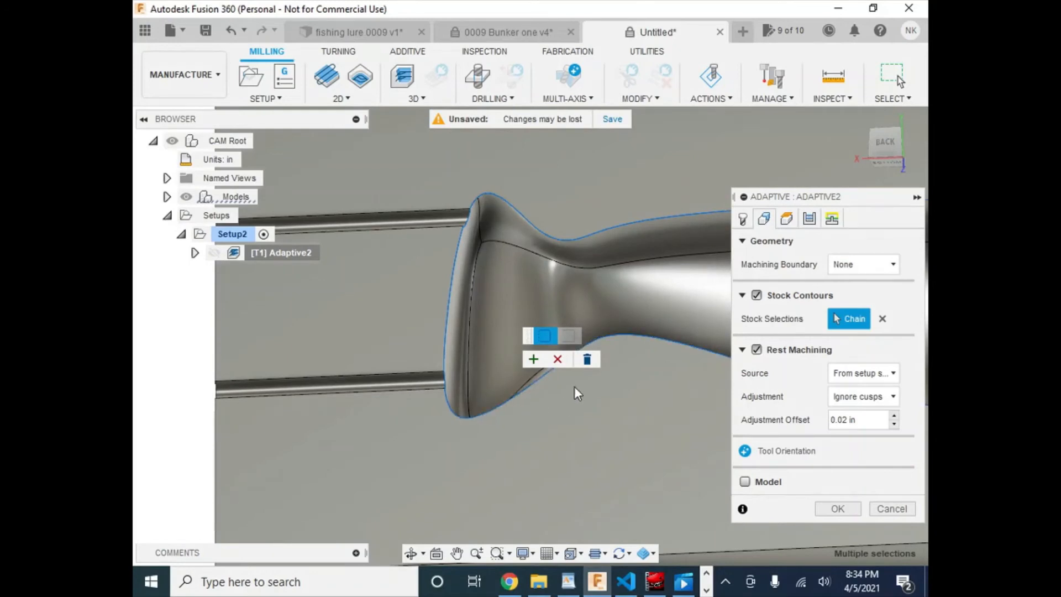
- Close the stock contour across the nose channel's end of the cavity and accept the chain
{"action": "scroll", "coordinate": [575, 387], "scroll_direction": "down", "scroll_amount": 5}
{"action": "scroll", "coordinate": [598, 383], "scroll_direction": "up", "scroll_amount": 6}
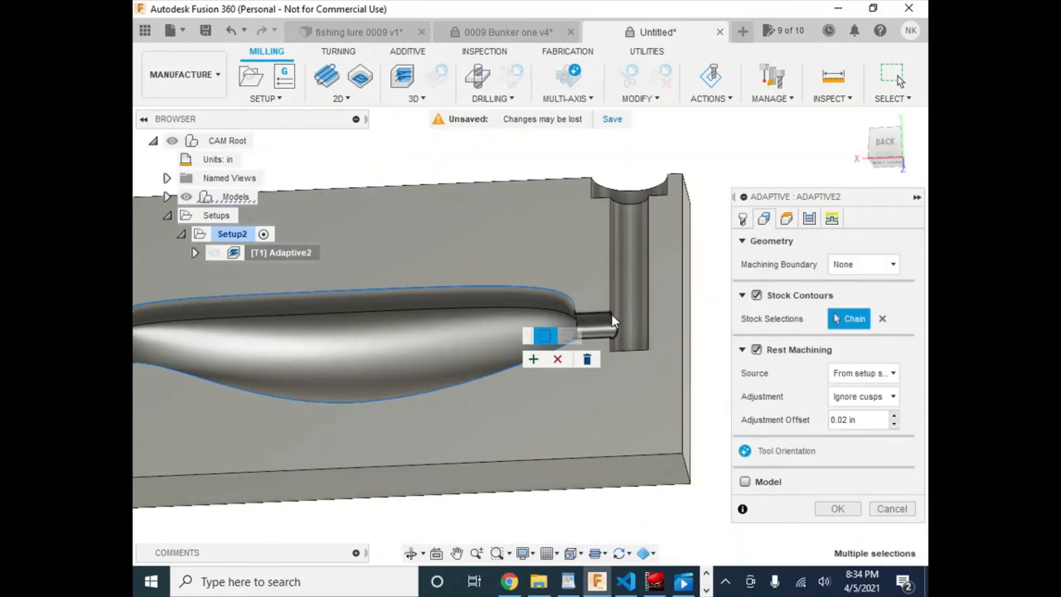
{"action": "scroll", "coordinate": [632, 326], "scroll_direction": "up", "scroll_amount": 6}
{"action": "scroll", "coordinate": [426, 362], "scroll_direction": "up", "scroll_amount": 2}
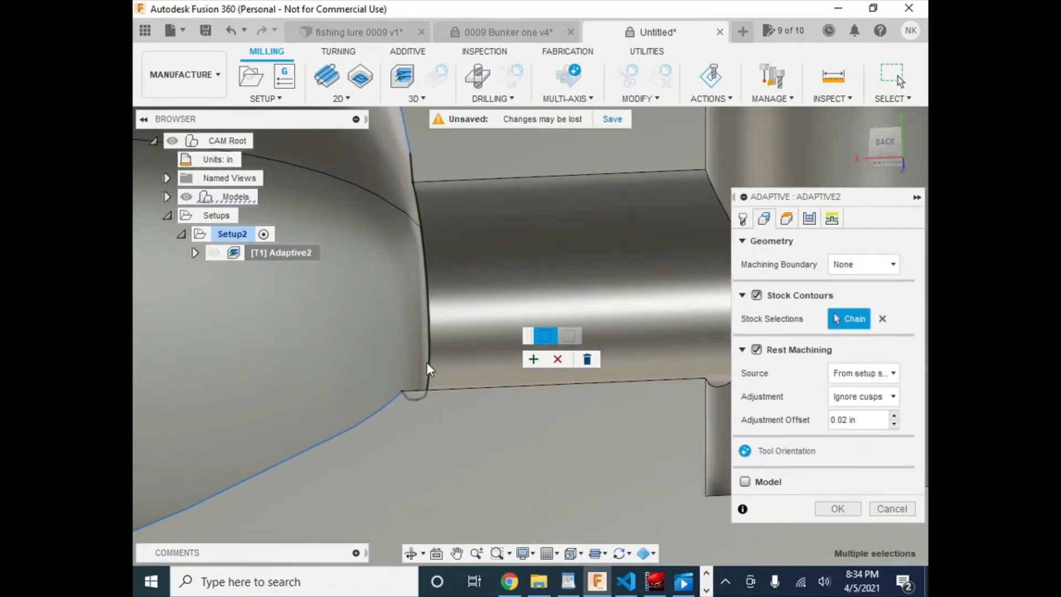
{"action": "left_click", "coordinate": [426, 363]}
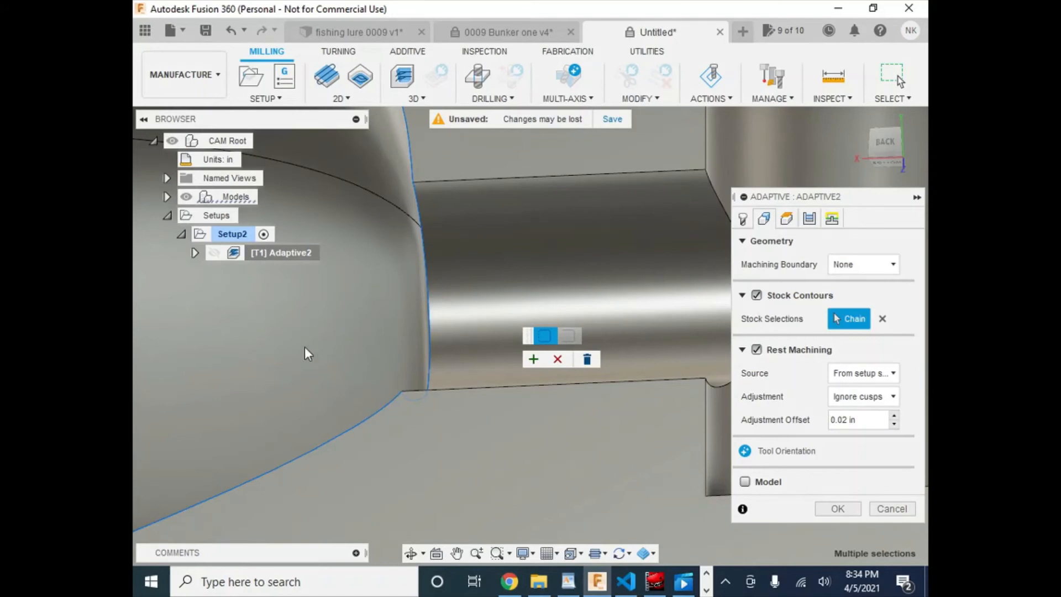
{"action": "scroll", "coordinate": [331, 347], "scroll_direction": "down", "scroll_amount": 5}
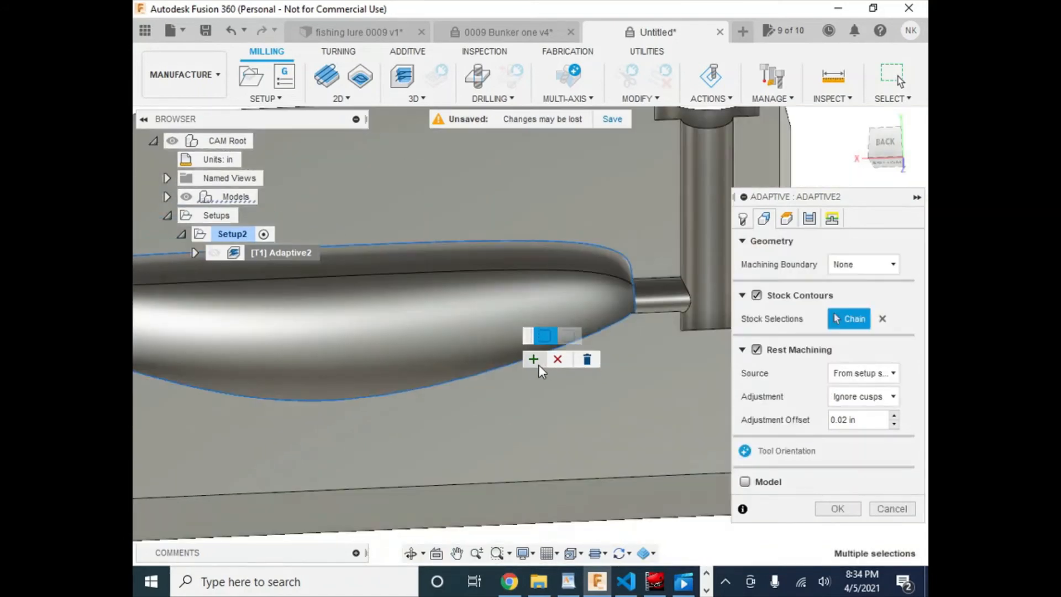
{"action": "left_click", "coordinate": [535, 361]}
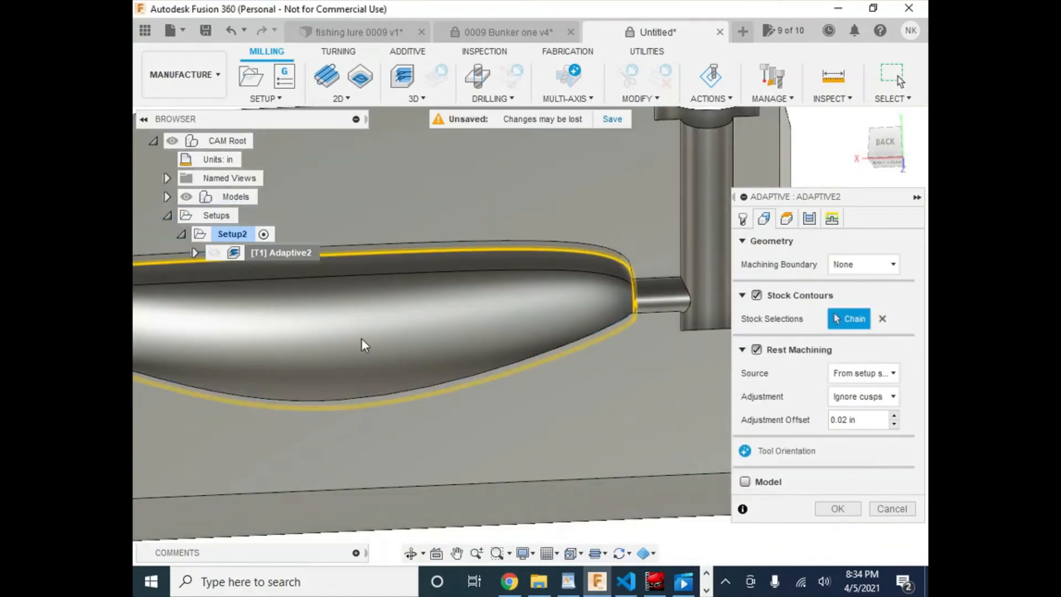
{"action": "scroll", "coordinate": [358, 339], "scroll_direction": "down", "scroll_amount": 6}
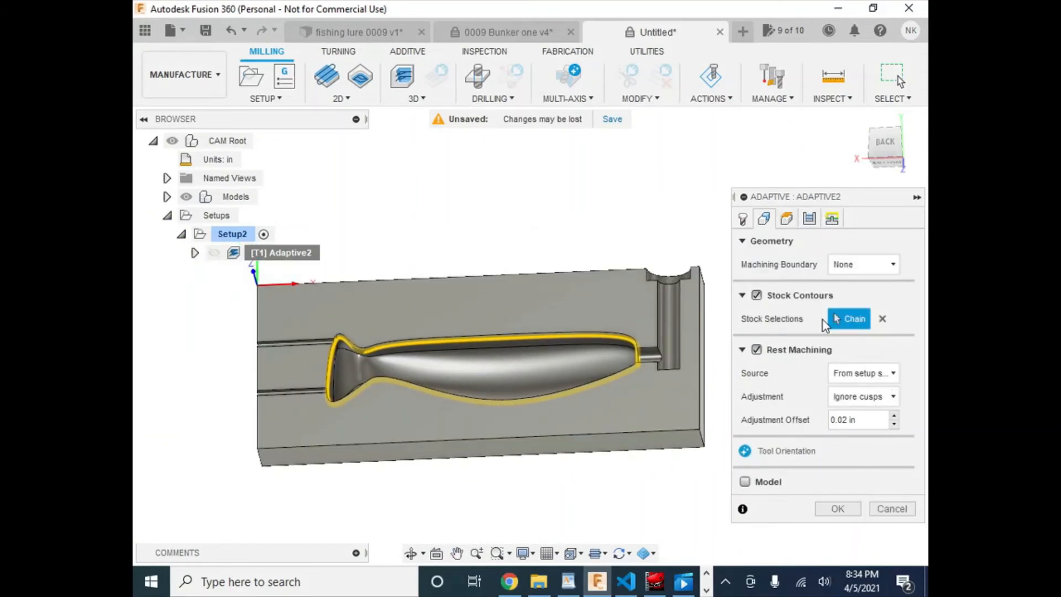
- Set the machining boundary to Selection with the tool containment at Tool inside boundary
{"action": "left_click", "coordinate": [869, 265]}
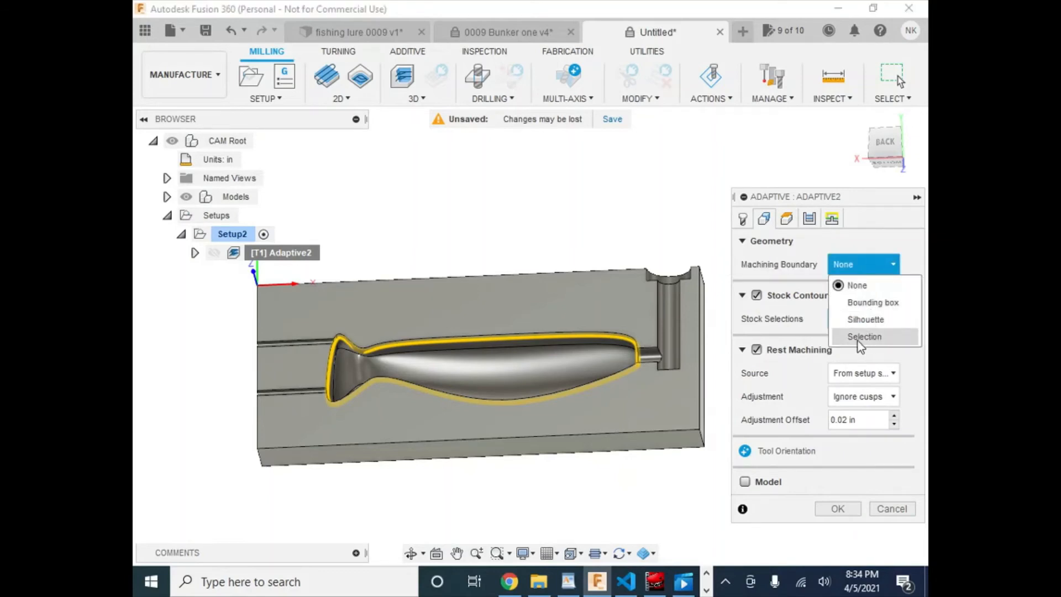
{"action": "left_click", "coordinate": [898, 335]}
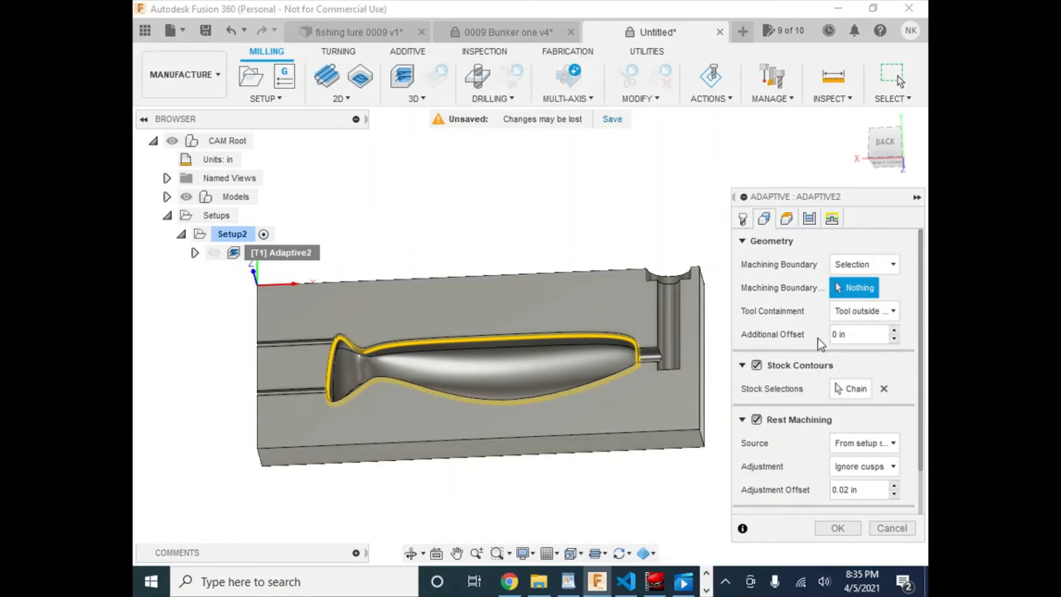
{"action": "left_click", "coordinate": [867, 315]}
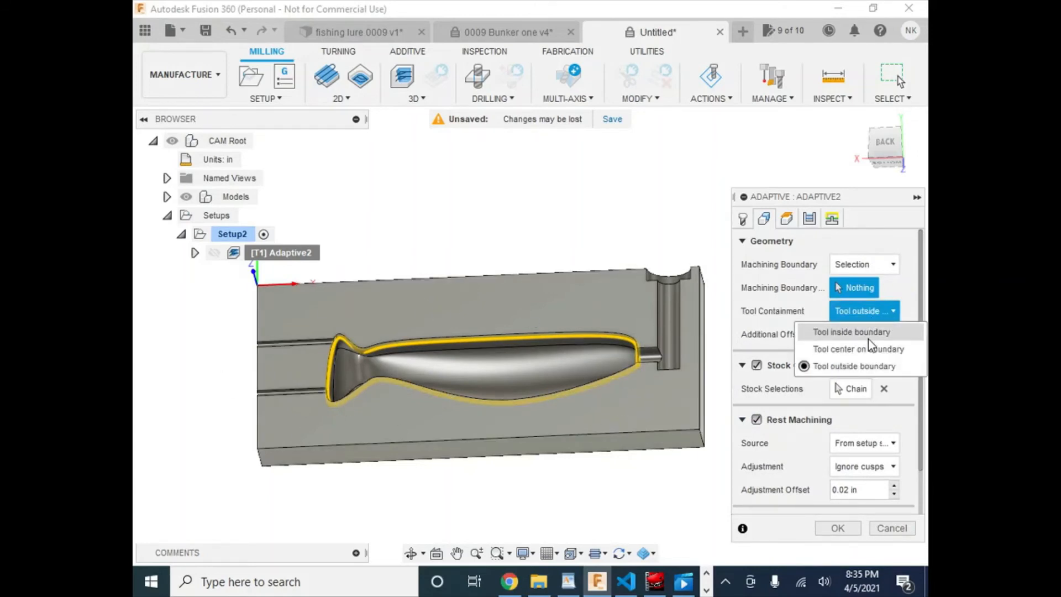
{"action": "left_click", "coordinate": [865, 333]}
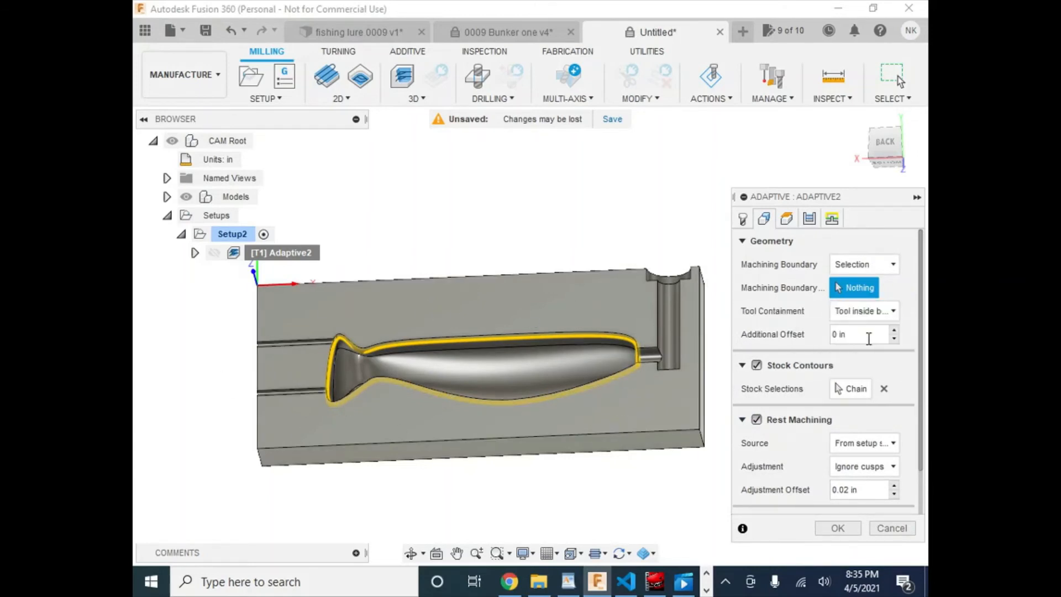
- Try the cavity's upper edge as machining boundary and as stock contour, and clear both selections
{"action": "left_click", "coordinate": [587, 332]}
{"action": "left_click", "coordinate": [587, 332]}
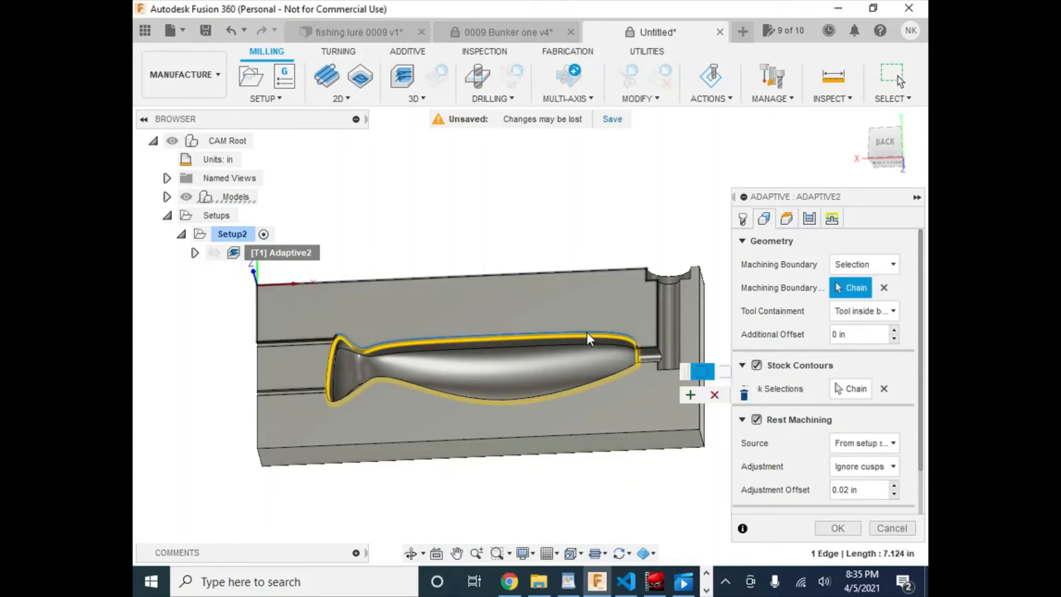
{"action": "left_click", "coordinate": [884, 390]}
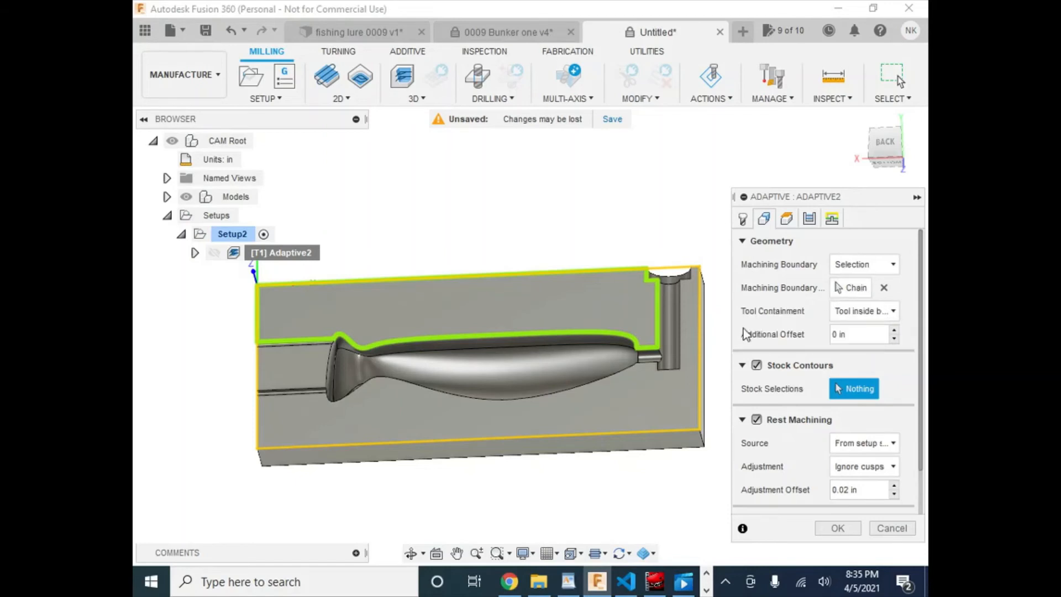
{"action": "left_click", "coordinate": [482, 338]}
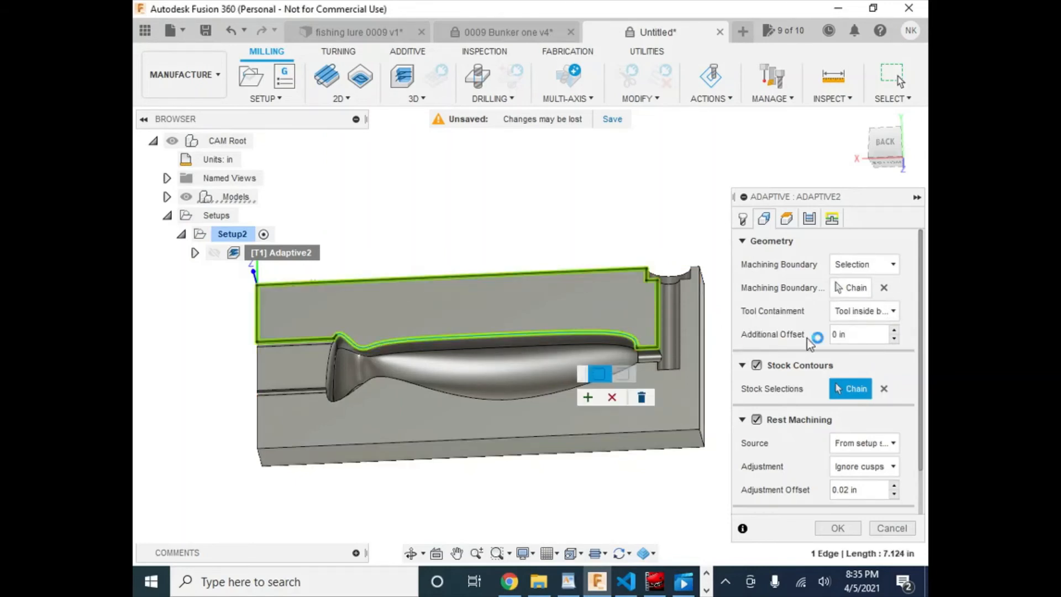
{"action": "left_click", "coordinate": [640, 398]}
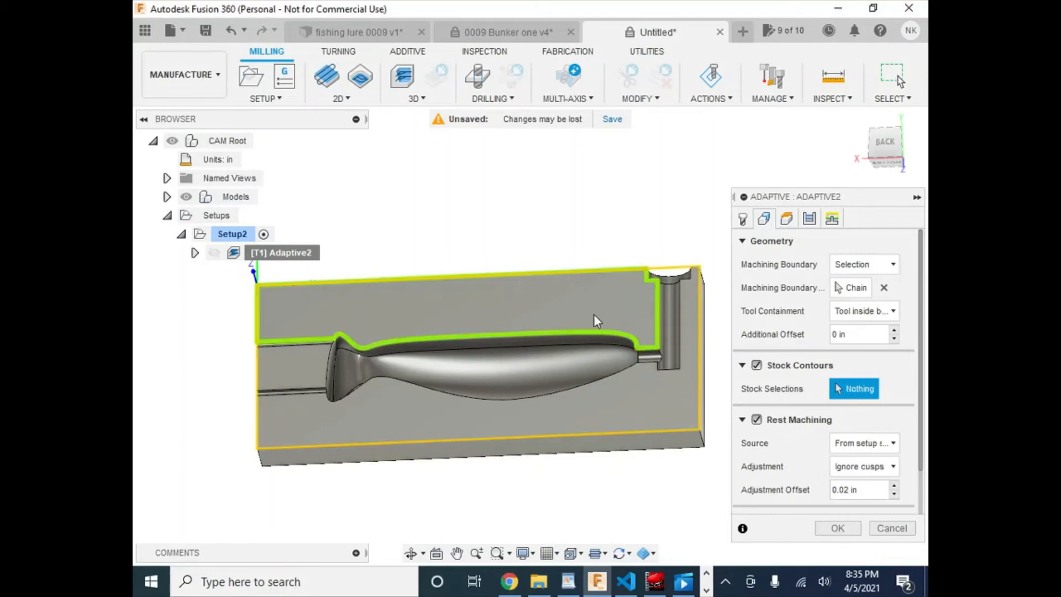
{"action": "left_click", "coordinate": [885, 288]}
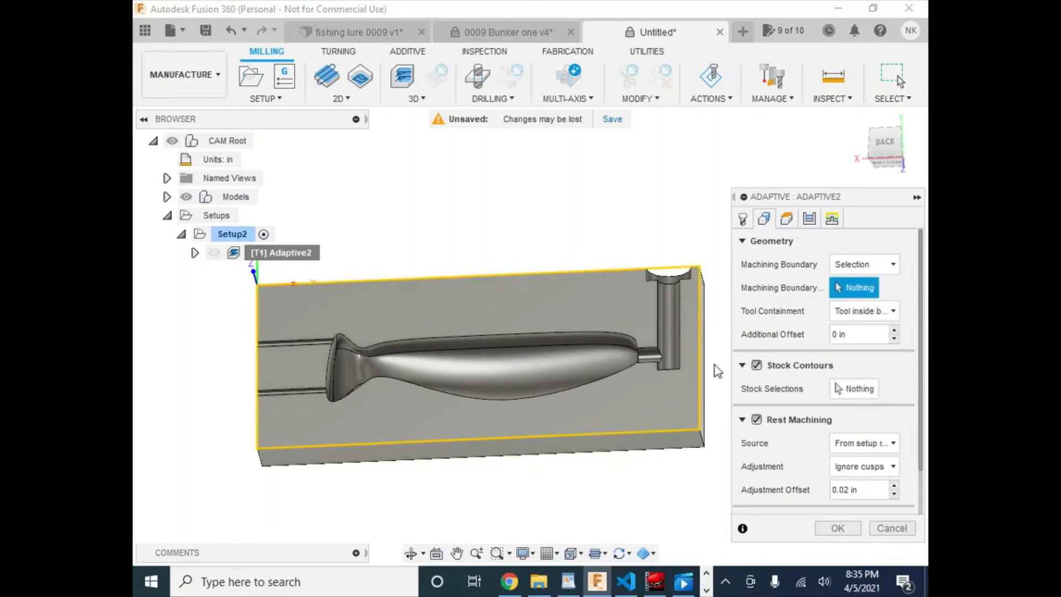
- Start a machining boundary chain along the cavity's upper edge, across the upper tail groove and down the tail edge
{"action": "left_click", "coordinate": [455, 335]}
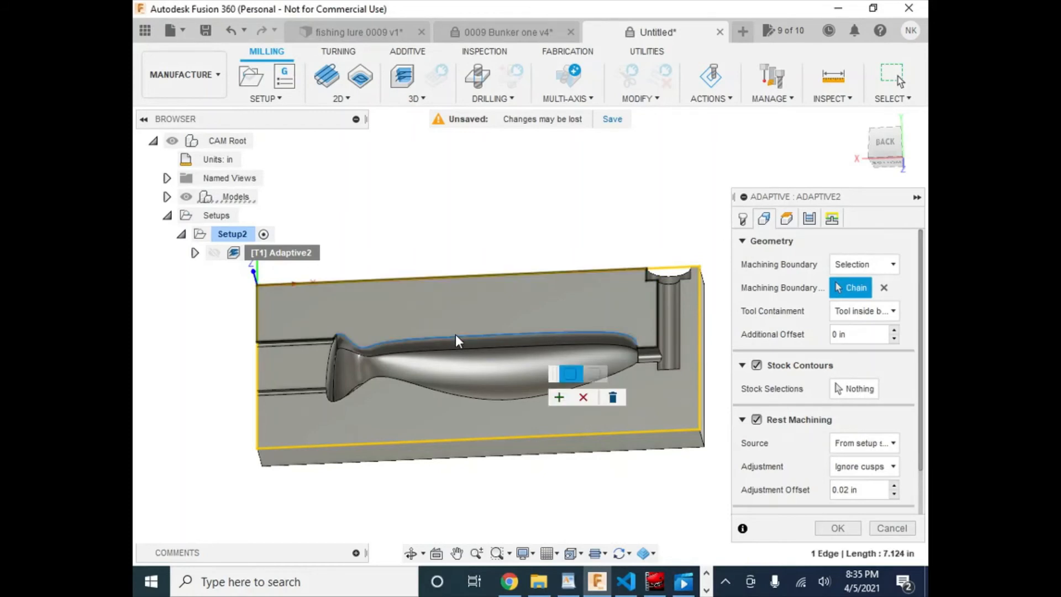
{"action": "scroll", "coordinate": [301, 334], "scroll_direction": "up", "scroll_amount": 5}
{"action": "scroll", "coordinate": [360, 338], "scroll_direction": "up", "scroll_amount": 3}
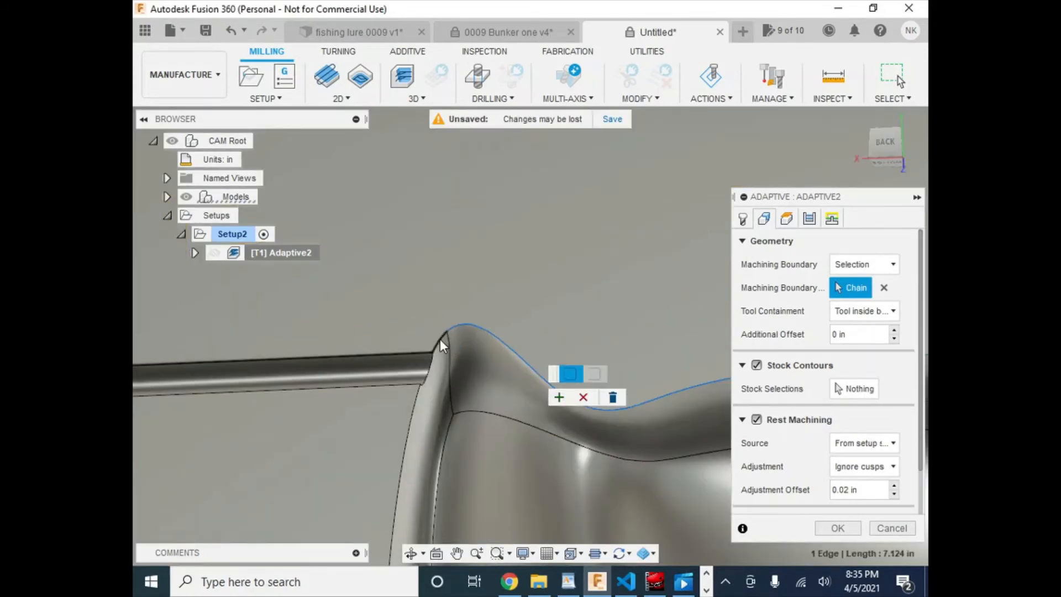
{"action": "left_click", "coordinate": [439, 340]}
{"action": "left_click", "coordinate": [429, 377]}
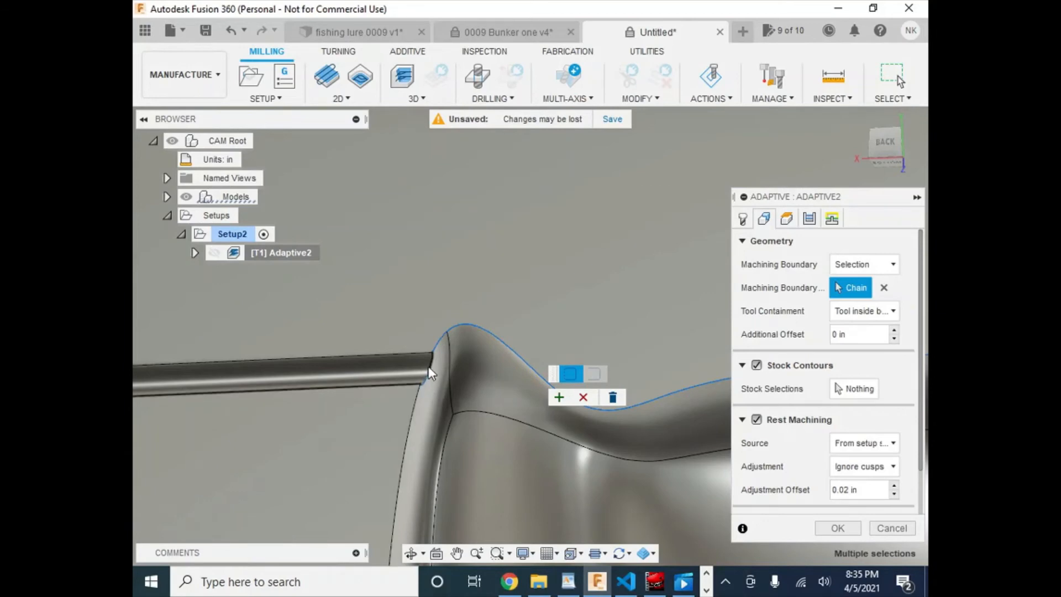
{"action": "scroll", "coordinate": [439, 478], "scroll_direction": "down", "scroll_amount": 3}
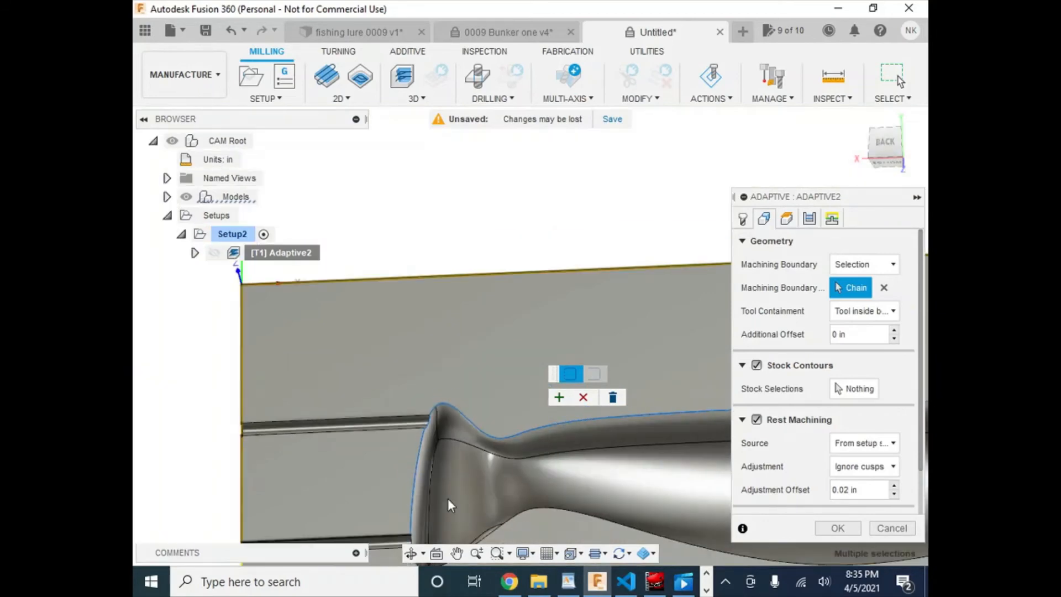
- Continue the machining boundary across the lower tail groove and along the cavity's lower edge
{"action": "middle_click_drag", "start_coordinate": [448, 499], "coordinate": [447, 275]}
{"action": "scroll", "coordinate": [413, 384], "scroll_direction": "up", "scroll_amount": 3}
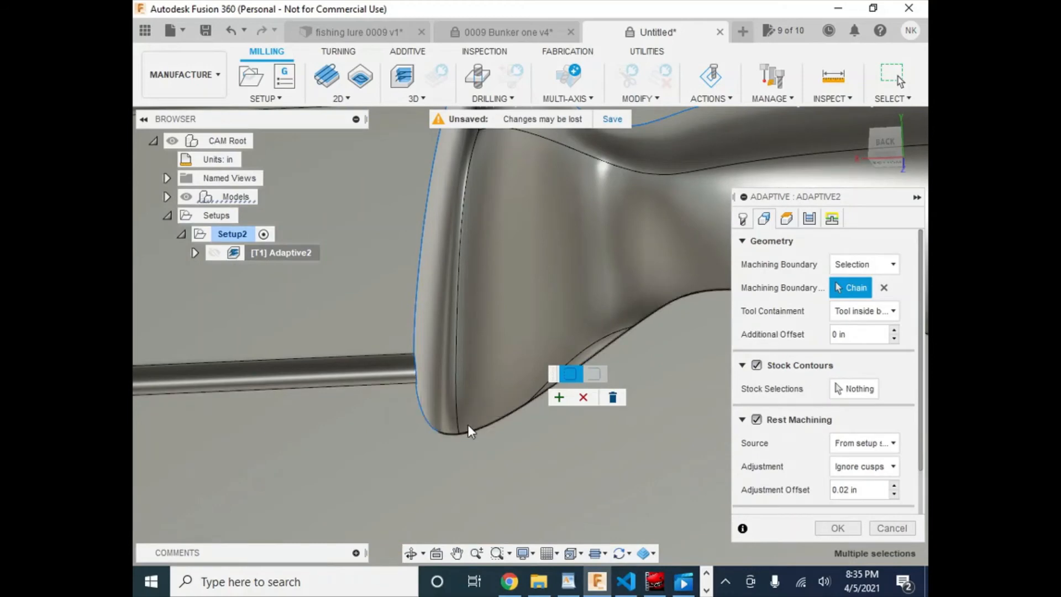
{"action": "scroll", "coordinate": [509, 431], "scroll_direction": "down", "scroll_amount": 4}
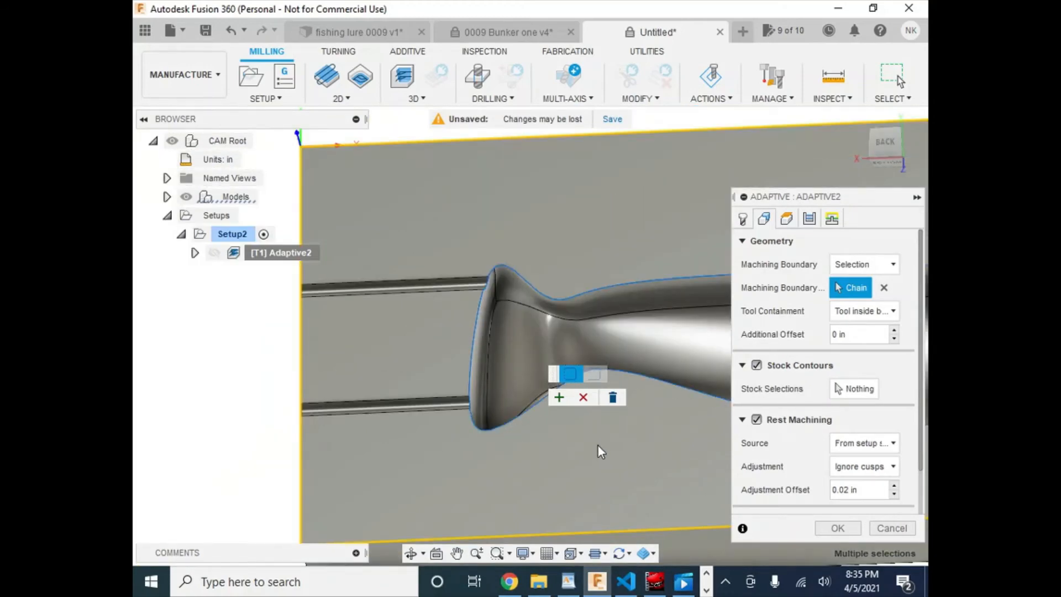
- Close the machining boundary across the nose channel's opening and accept the chain
{"action": "middle_click_drag", "start_coordinate": [598, 444], "coordinate": [207, 391]}
{"action": "scroll", "coordinate": [609, 323], "scroll_direction": "down", "scroll_amount": 5}
{"action": "scroll", "coordinate": [512, 294], "scroll_direction": "up", "scroll_amount": 6}
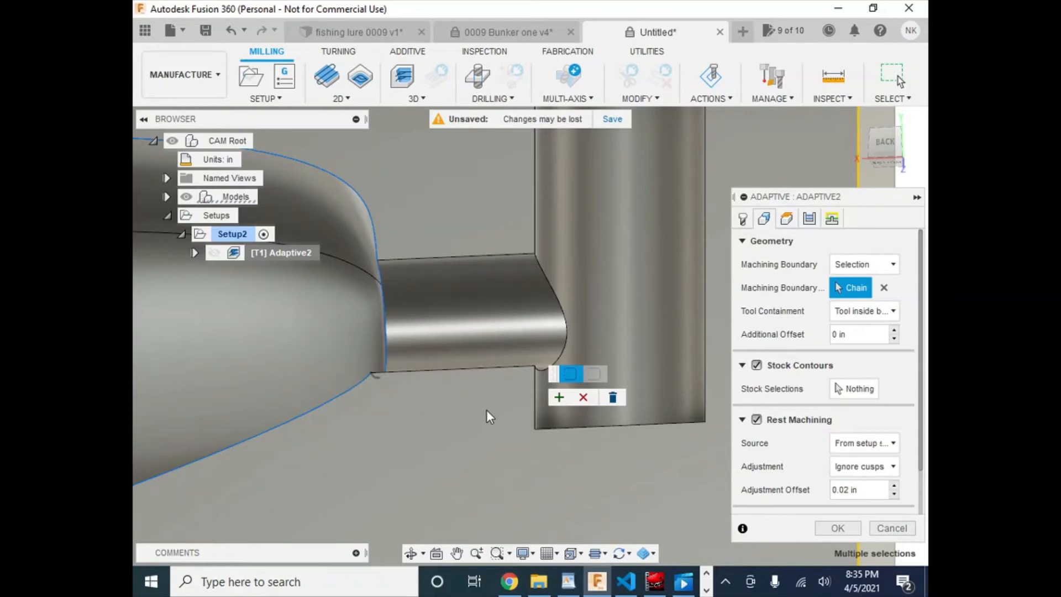
{"action": "left_click", "coordinate": [374, 376]}
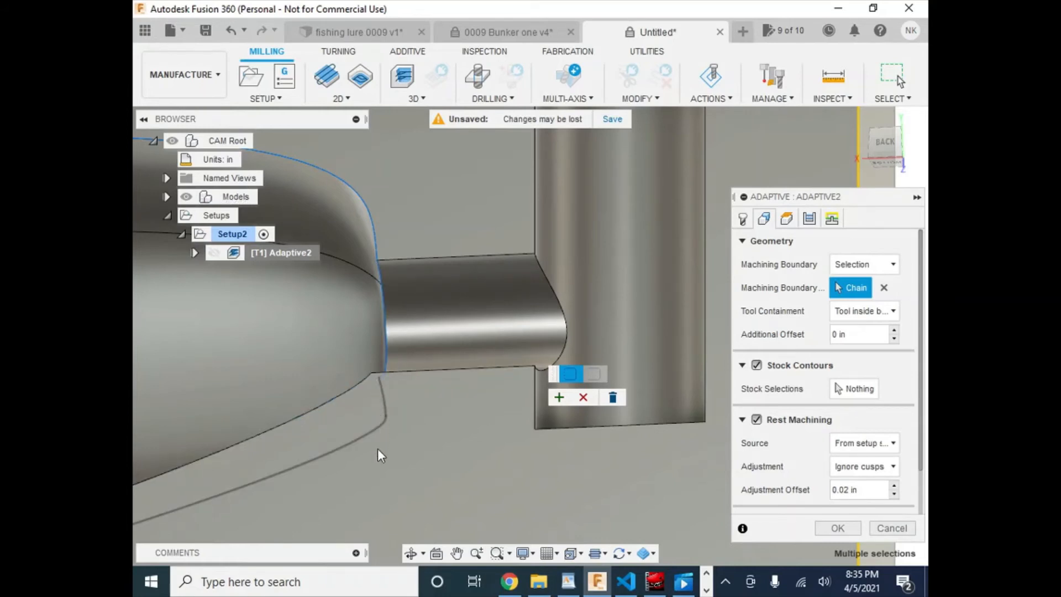
{"action": "left_click", "coordinate": [565, 402]}
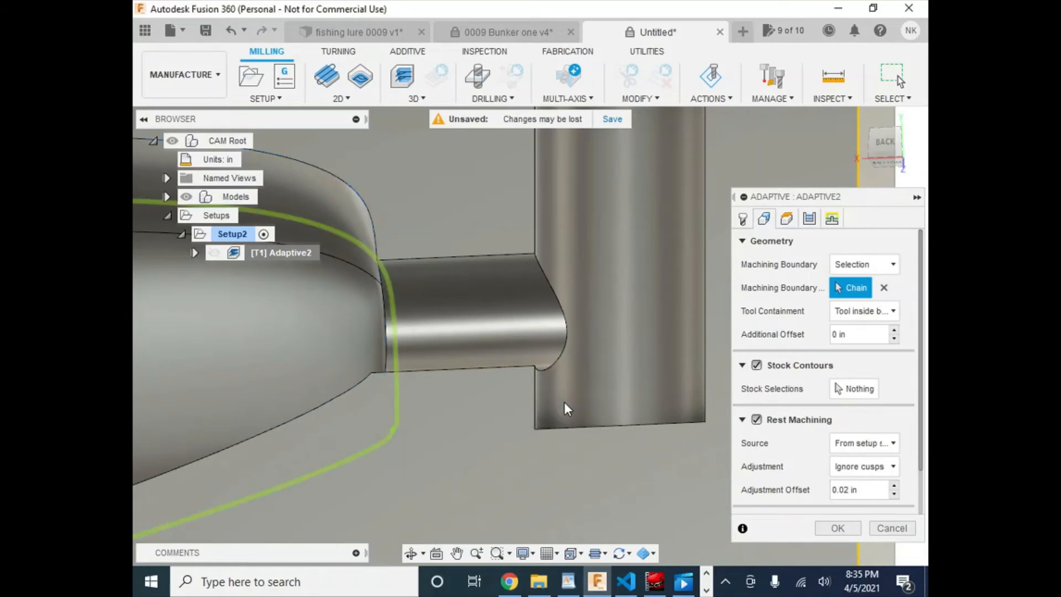
{"action": "scroll", "coordinate": [374, 410], "scroll_direction": "down", "scroll_amount": 5}
{"action": "scroll", "coordinate": [373, 411], "scroll_direction": "down", "scroll_amount": 3}
{"action": "middle_click_drag", "start_coordinate": [375, 412], "coordinate": [645, 372]}
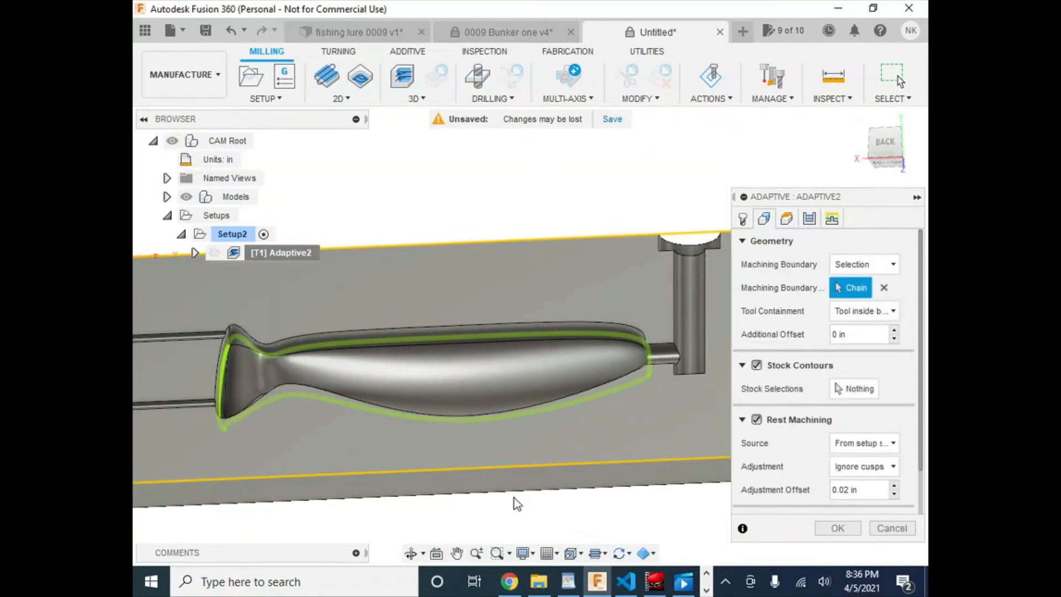
- Set the tool containment to Tool center on boundary and accept the operation to generate its toolpath
{"action": "left_click", "coordinate": [878, 311]}
{"action": "left_click", "coordinate": [858, 350]}
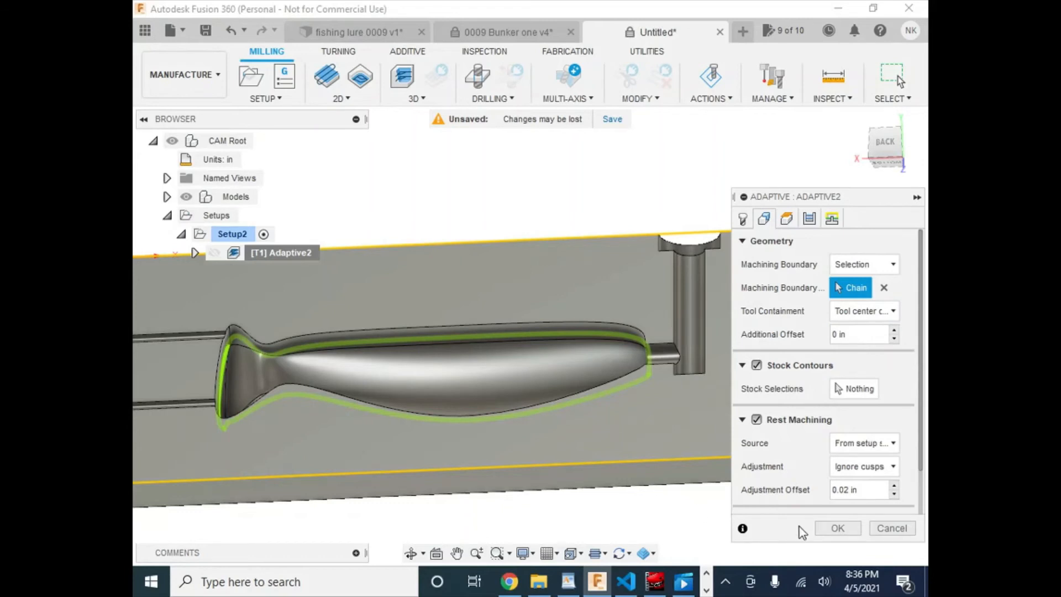
{"action": "left_click", "coordinate": [835, 529]}
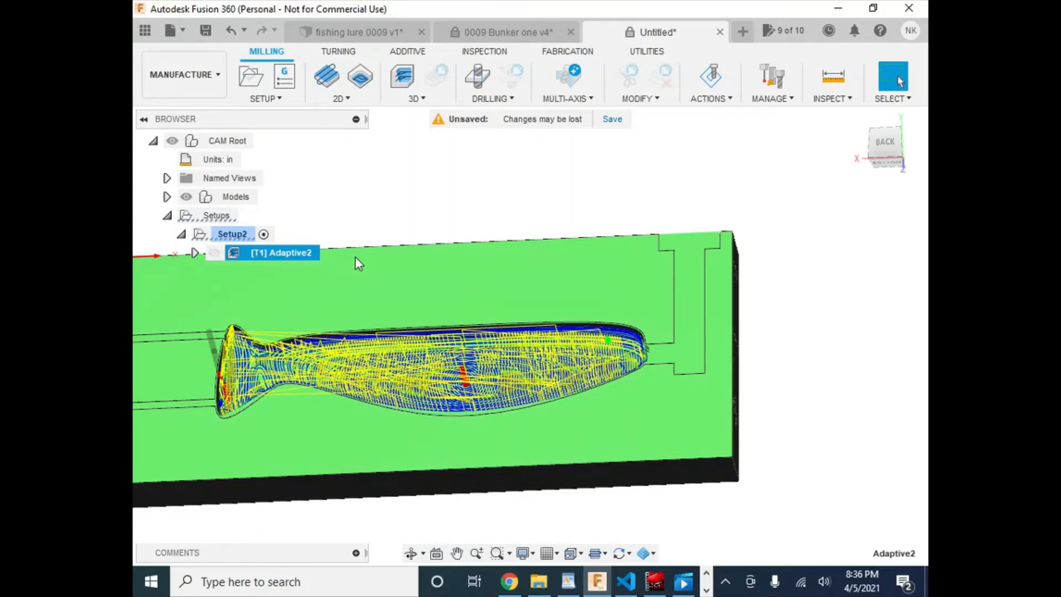
{"action": "middle_click_drag", "start_coordinate": [364, 192], "coordinate": [415, 256]}
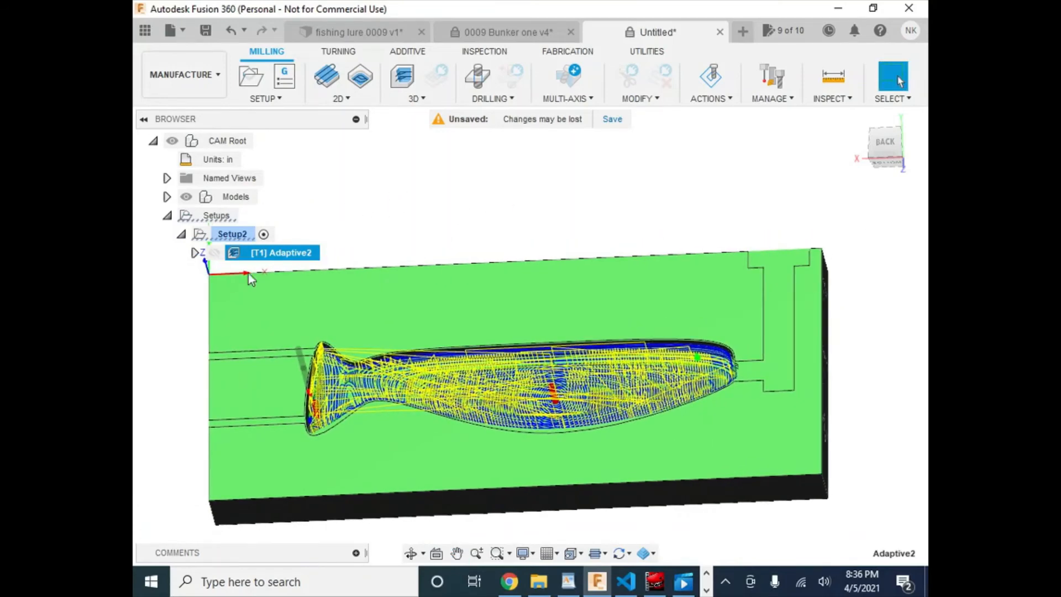
{"action": "right_click", "coordinate": [286, 251]}
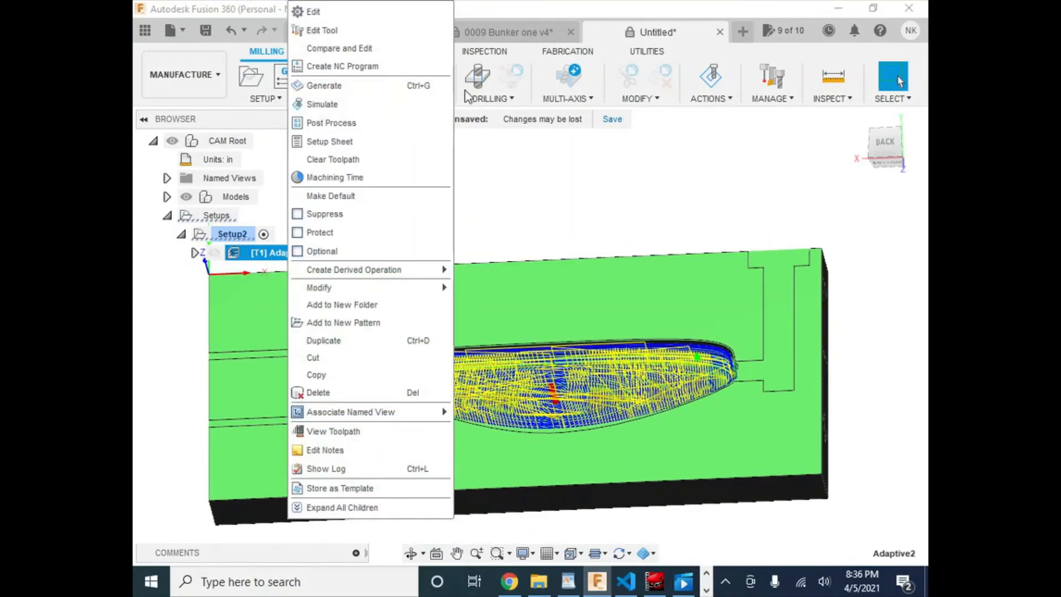
{"action": "left_click", "coordinate": [662, 188]}
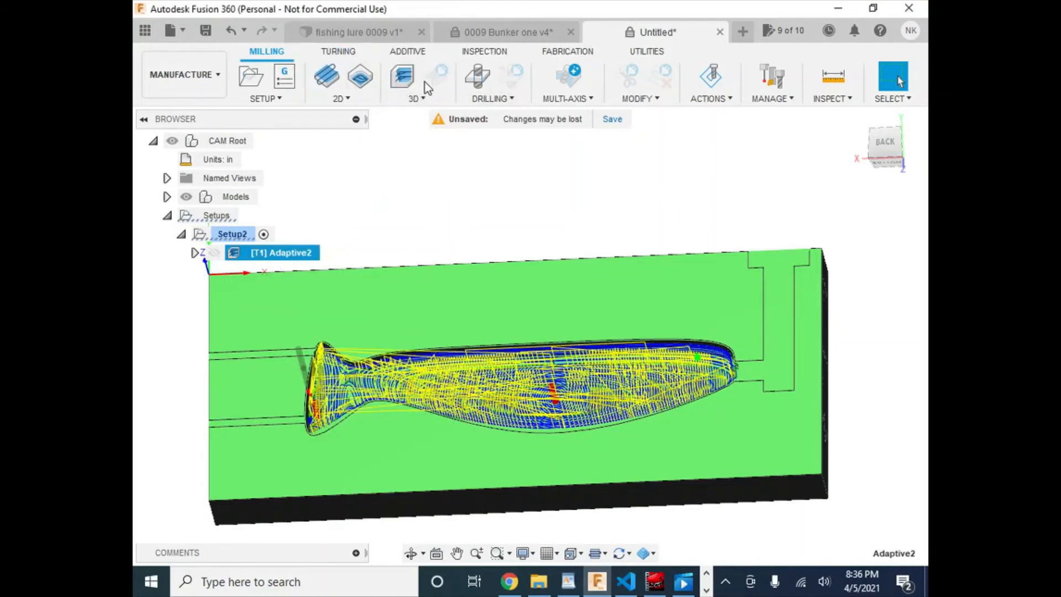
- Create another 3D adaptive operation with the #1 Ø0.1" flat tool and no machining boundary, and generate its toolpath
{"action": "left_click", "coordinate": [403, 77]}
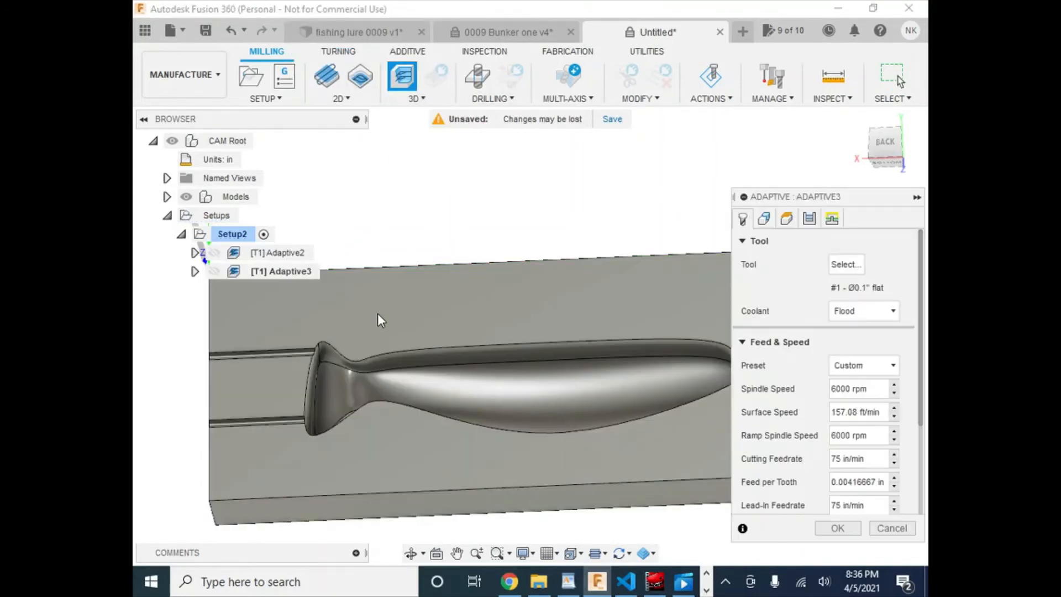
{"action": "middle_click_drag", "start_coordinate": [537, 230], "coordinate": [280, 230]}
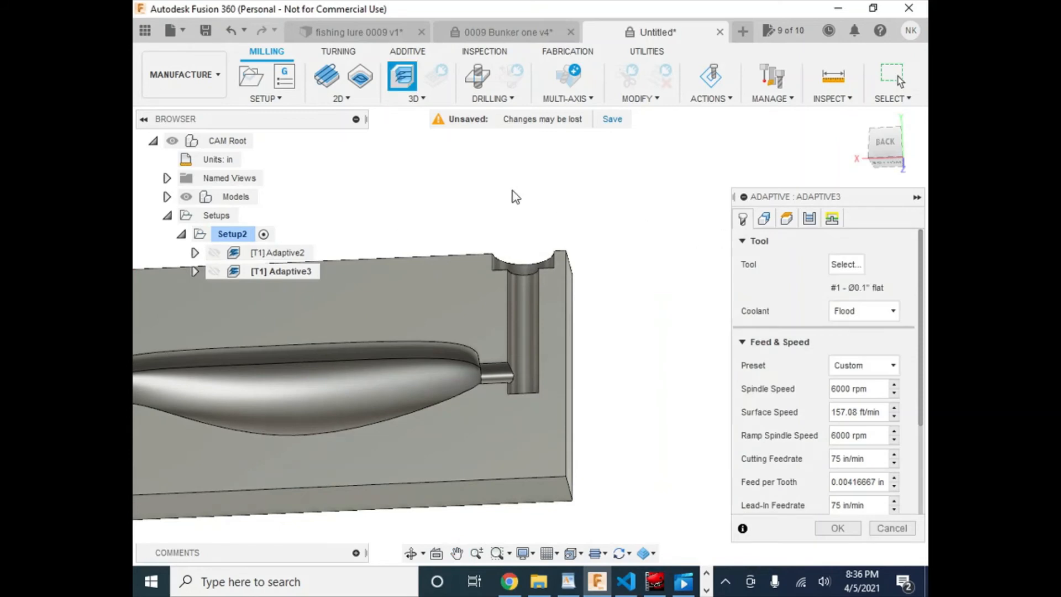
{"action": "left_click", "coordinate": [765, 219]}
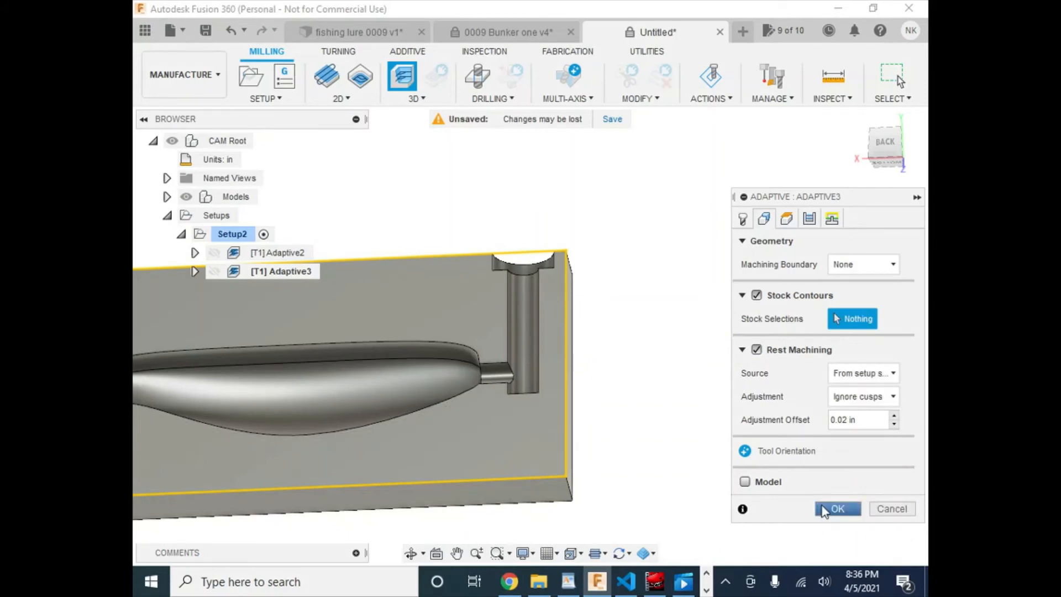
{"action": "left_click", "coordinate": [836, 508]}
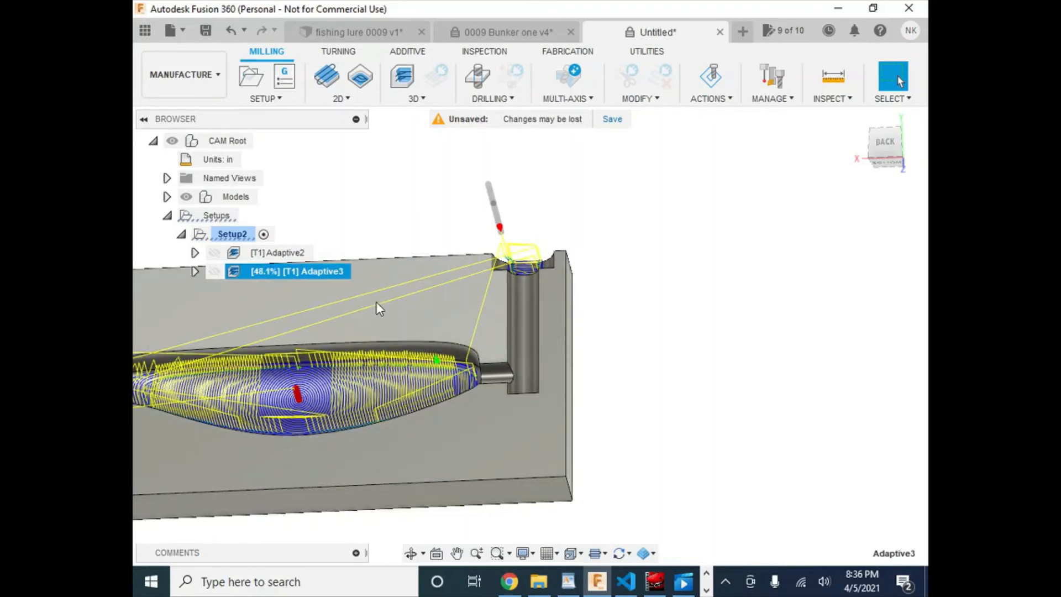
- Edit the second adaptive operation and set its machining boundary to Selection
{"action": "right_click", "coordinate": [308, 274]}
{"action": "left_click", "coordinate": [371, 18]}
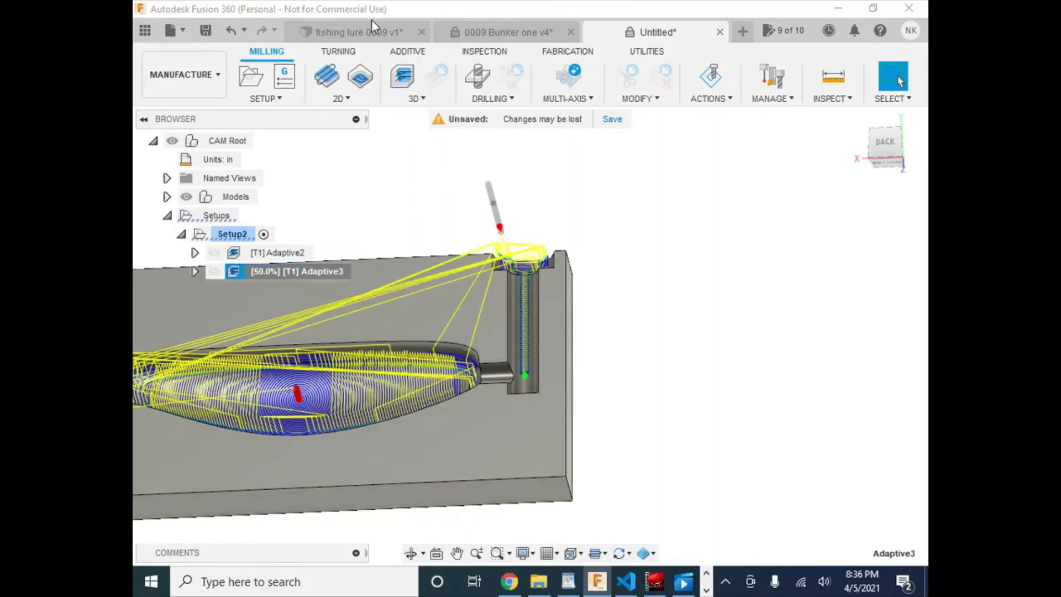
{"action": "left_click", "coordinate": [764, 219]}
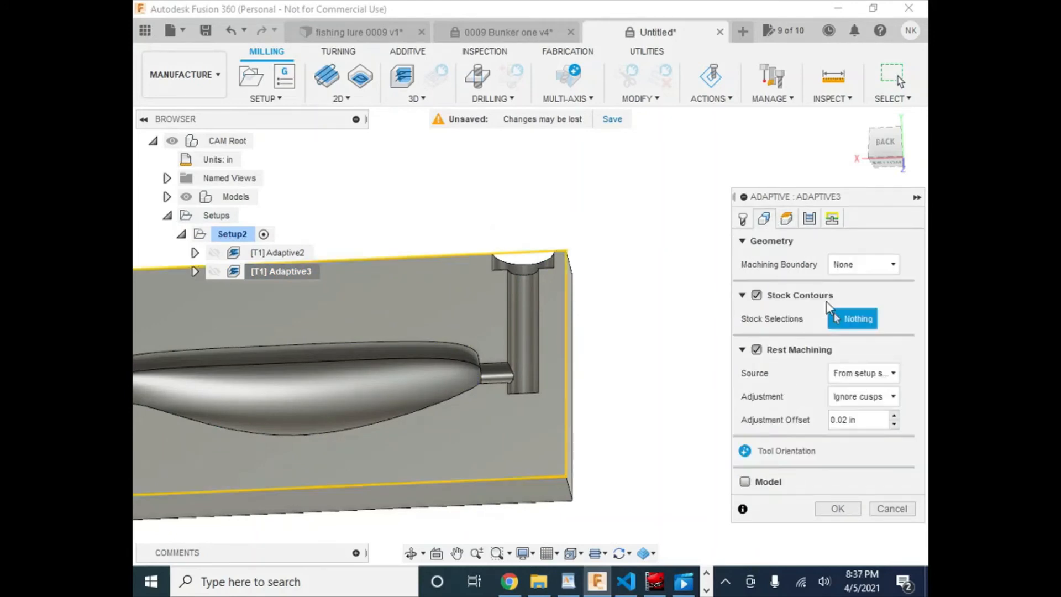
{"action": "left_click", "coordinate": [863, 264]}
{"action": "left_click", "coordinate": [876, 336]}
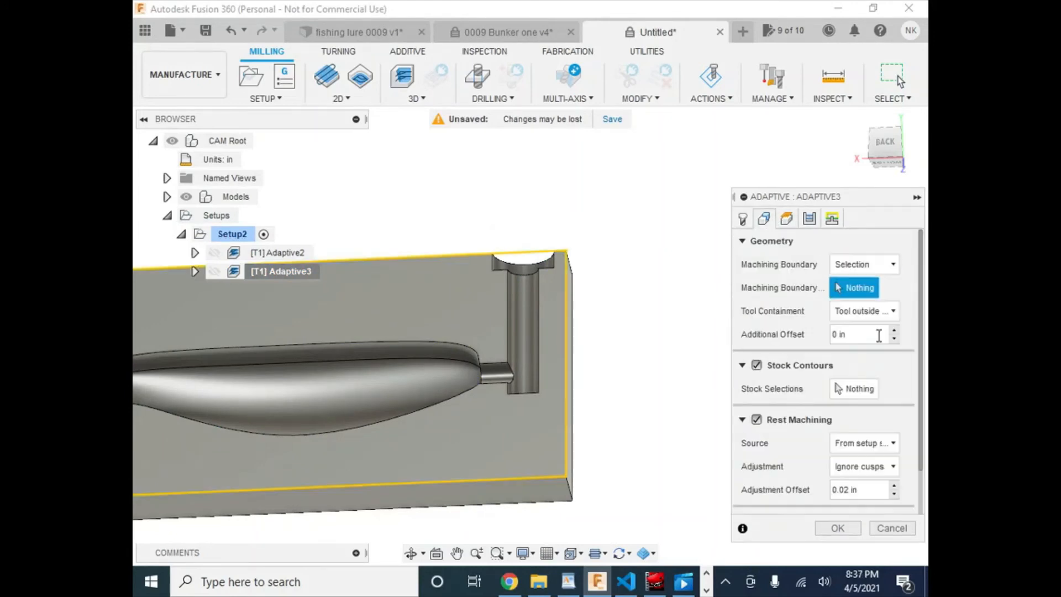
- Start the machining boundary chain at the stepped pour opening and run it down the inner edge of the vertical channel
{"action": "scroll", "coordinate": [509, 260], "scroll_direction": "up", "scroll_amount": 4}
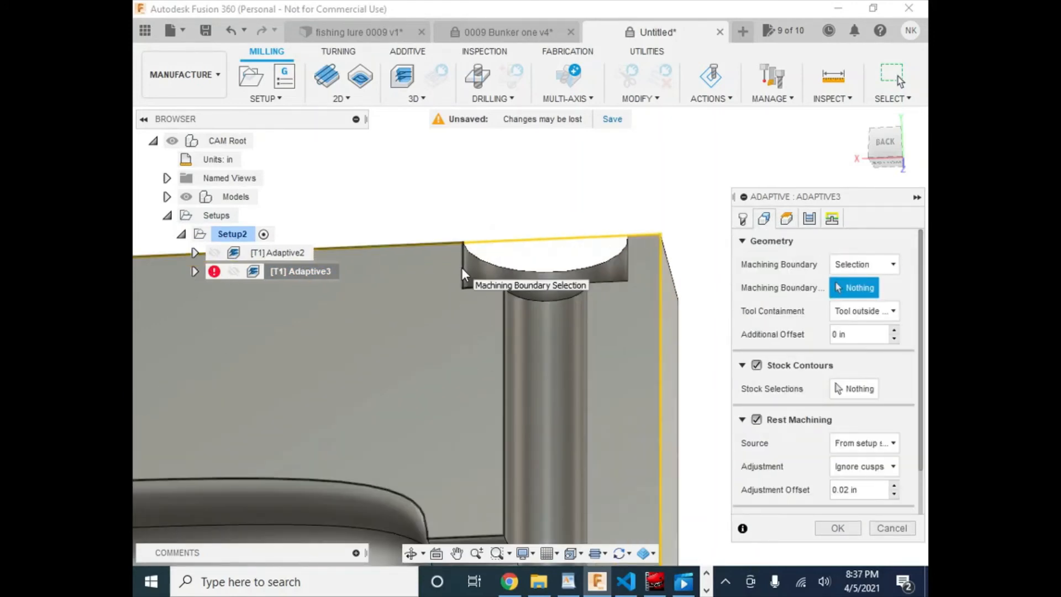
{"action": "left_click", "coordinate": [463, 268]}
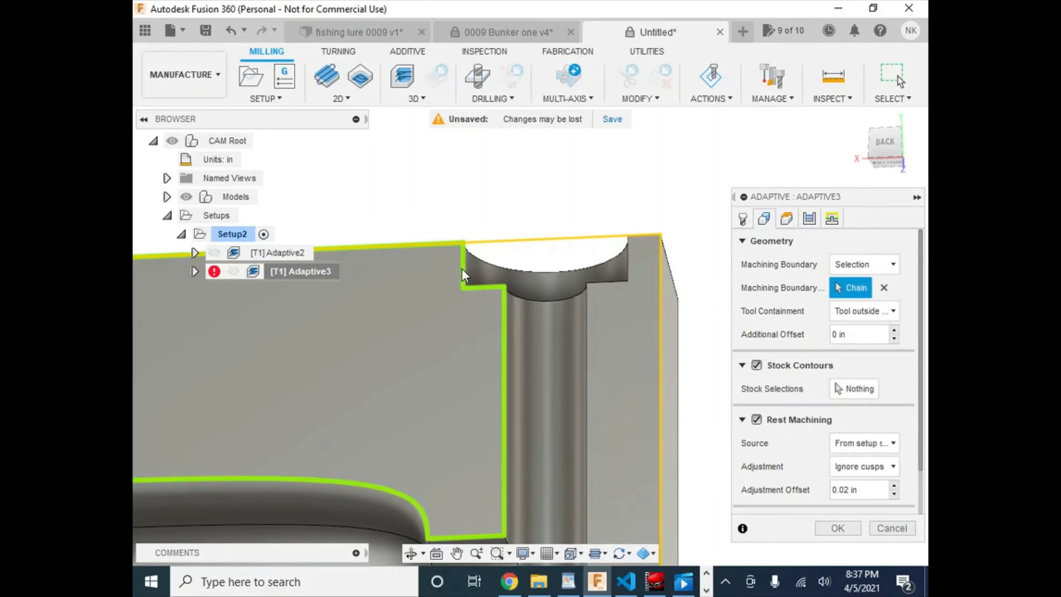
{"action": "left_click", "coordinate": [503, 342]}
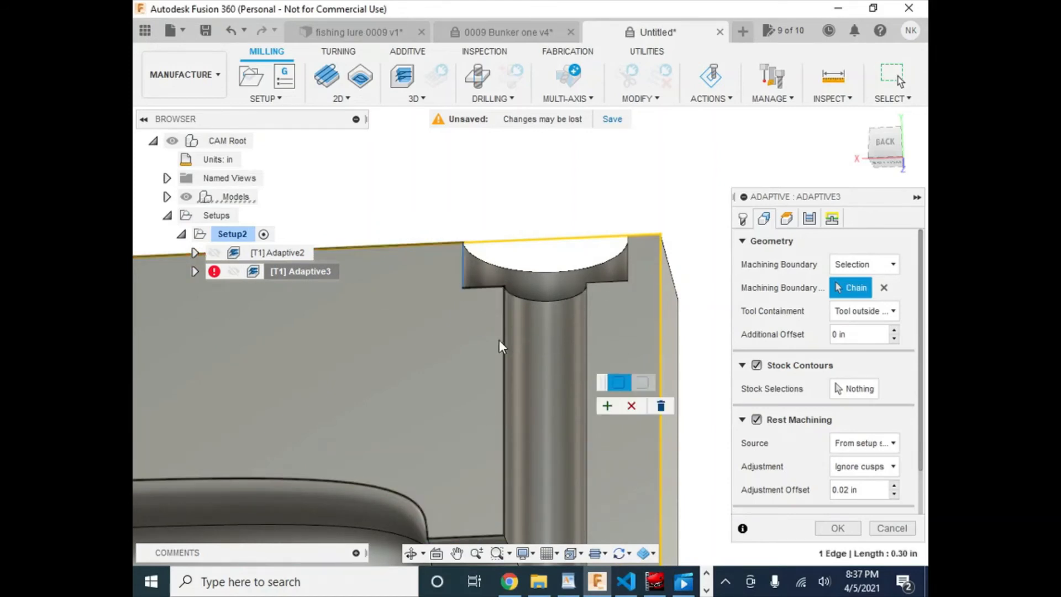
{"action": "left_click", "coordinate": [473, 286]}
{"action": "left_click", "coordinate": [505, 304]}
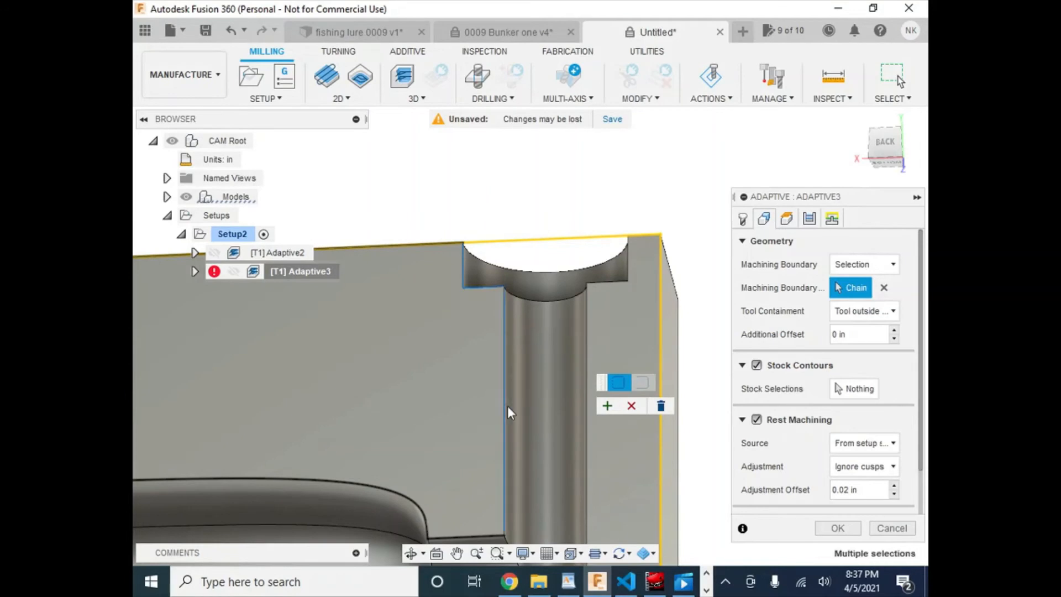
- Continue the boundary chain around the short nose channel, across the vertical channel's closed end and up its outer edge
{"action": "middle_click_drag", "start_coordinate": [479, 346], "coordinate": [474, 118]}
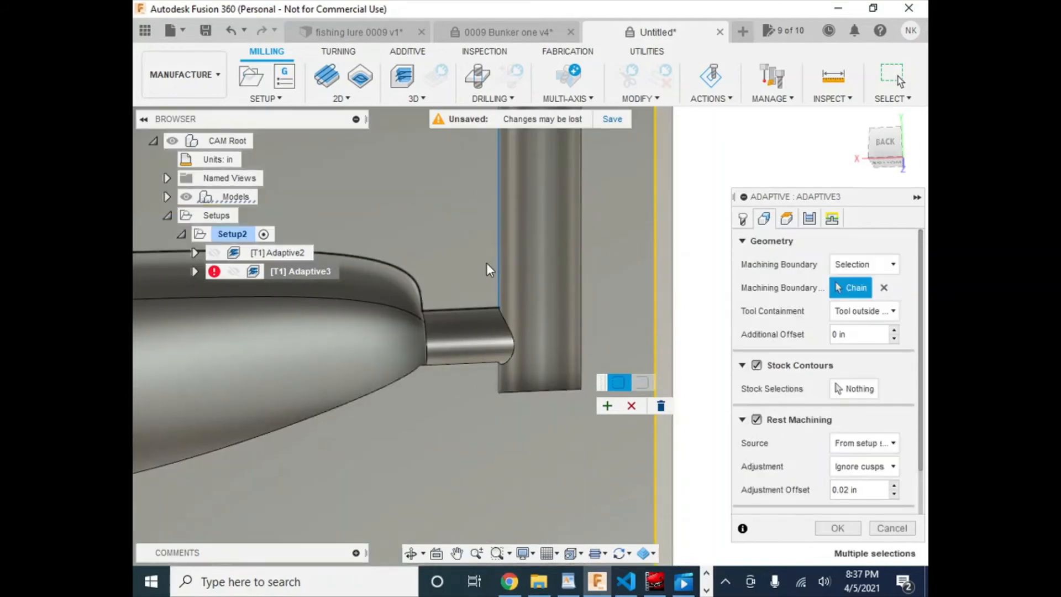
{"action": "left_click", "coordinate": [467, 308]}
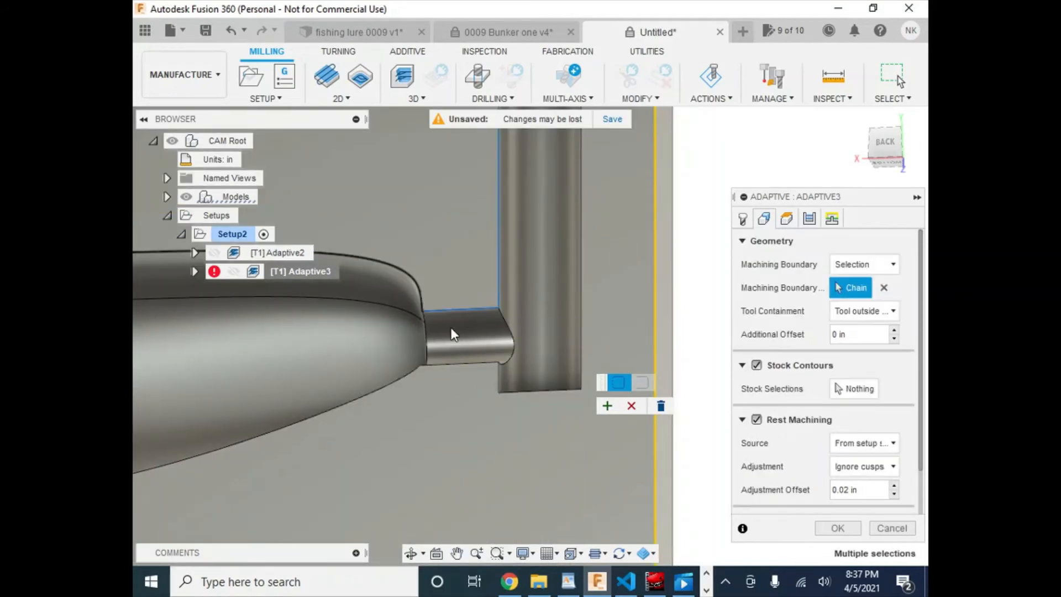
{"action": "left_click", "coordinate": [429, 363]}
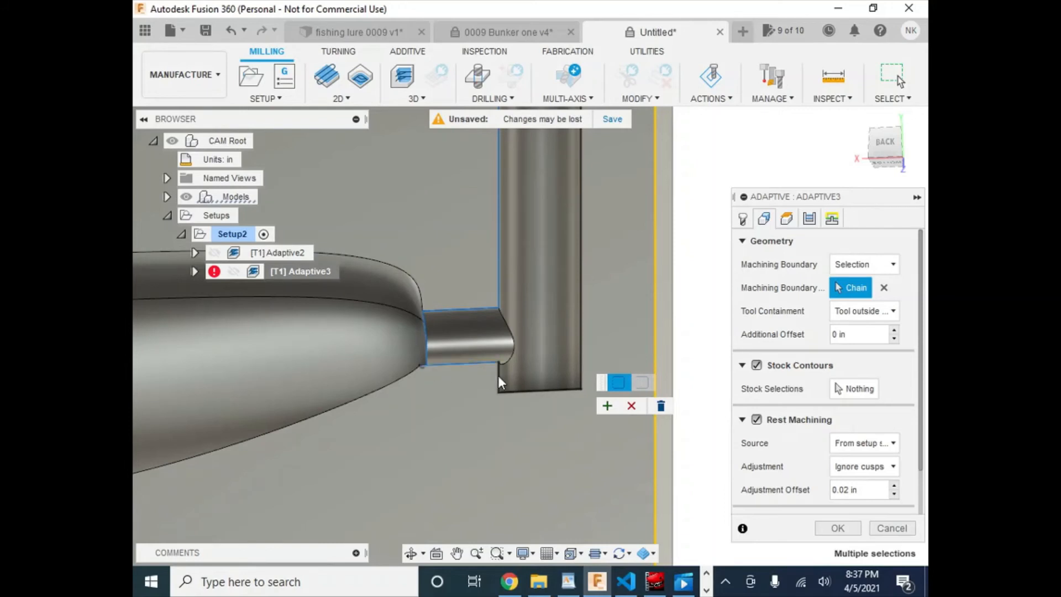
{"action": "left_click", "coordinate": [547, 392]}
{"action": "left_click", "coordinate": [580, 356]}
- Close the boundary chain at the pour opening, accept it, and confirm the adaptive operation to generate its toolpath
{"action": "scroll", "coordinate": [584, 257], "scroll_direction": "down", "scroll_amount": 3}
{"action": "middle_click_drag", "start_coordinate": [586, 235], "coordinate": [570, 384]}
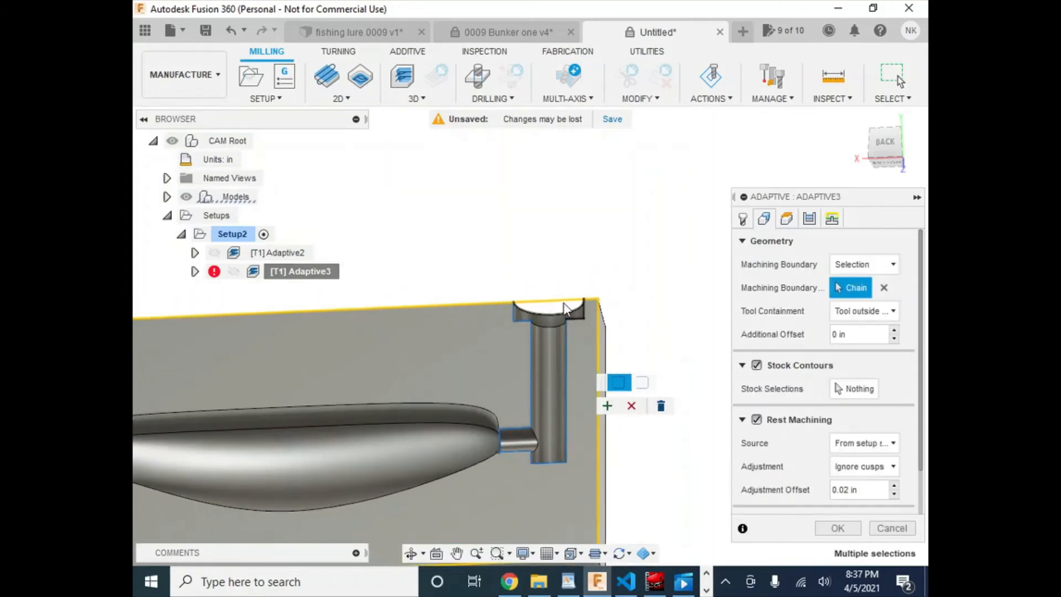
{"action": "scroll", "coordinate": [575, 308], "scroll_direction": "up", "scroll_amount": 3}
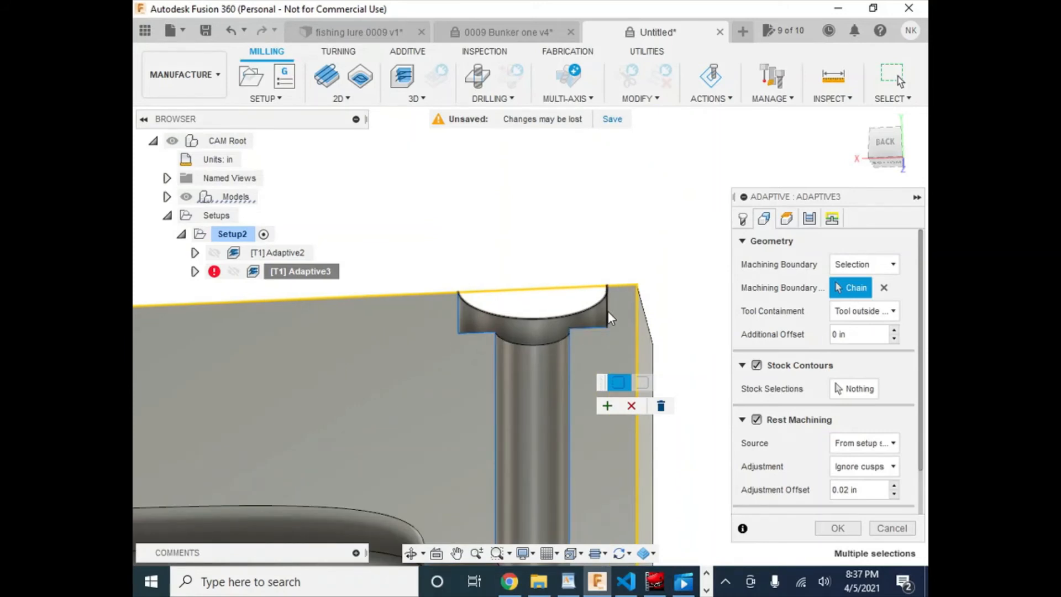
{"action": "left_click", "coordinate": [607, 405]}
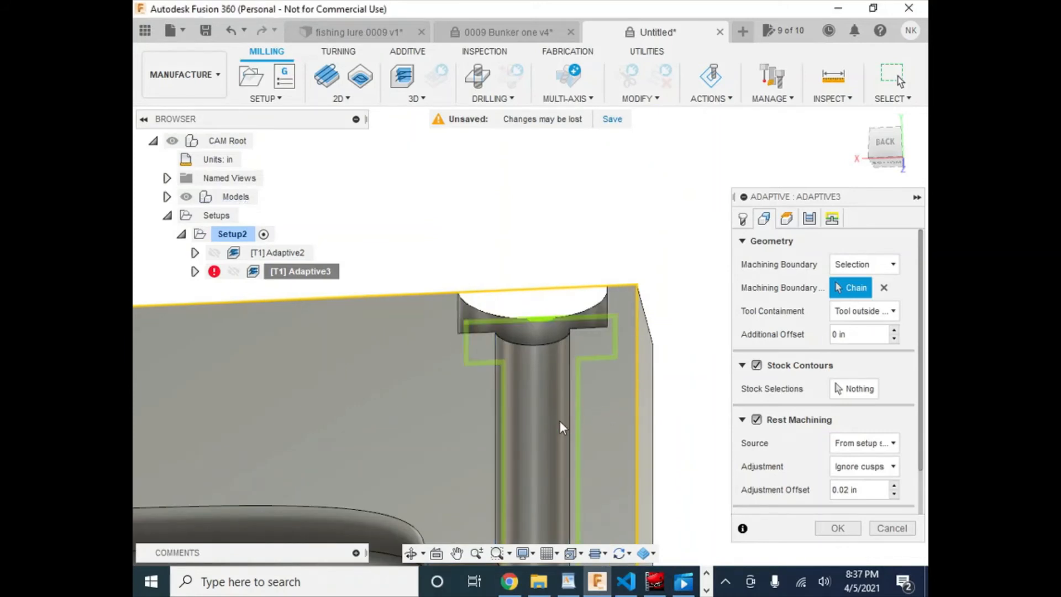
{"action": "scroll", "coordinate": [562, 427], "scroll_direction": "down", "scroll_amount": 5}
{"action": "middle_click_drag", "start_coordinate": [573, 486], "coordinate": [604, 332]}
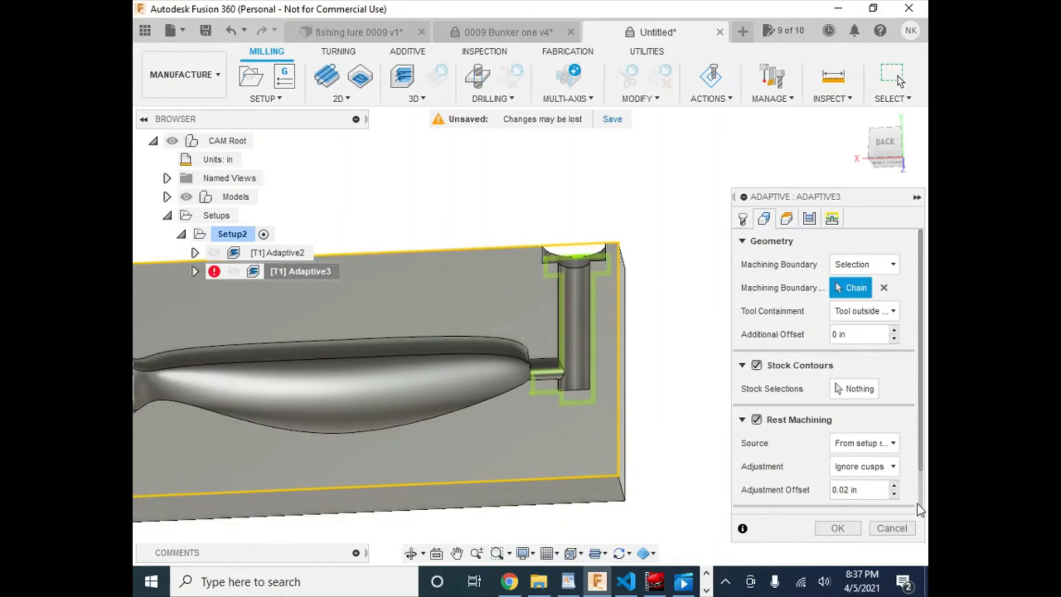
{"action": "left_click", "coordinate": [838, 528]}
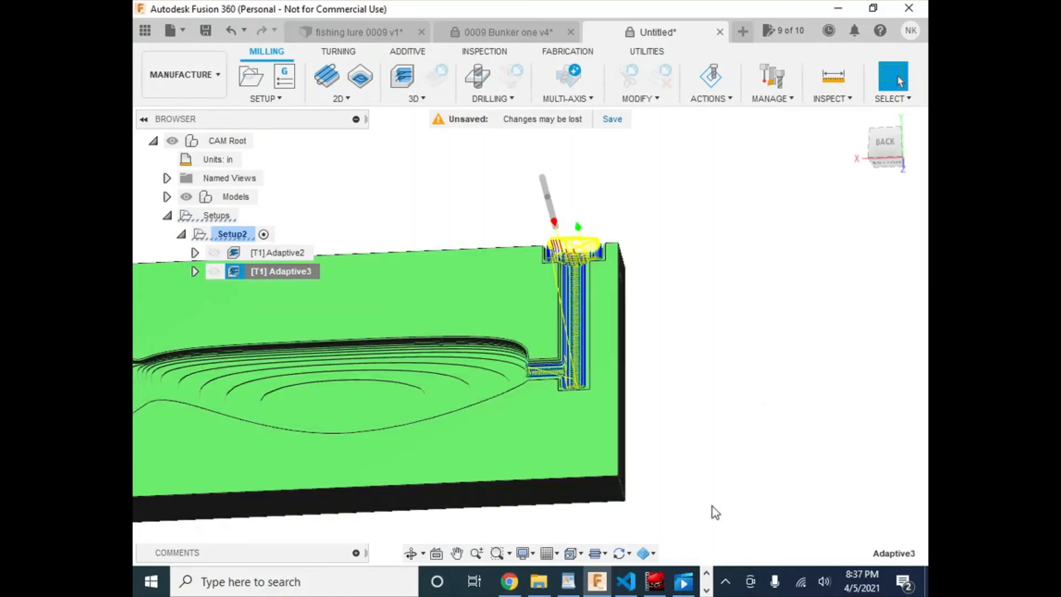
{"action": "middle_click_drag", "start_coordinate": [344, 409], "coordinate": [591, 407]}
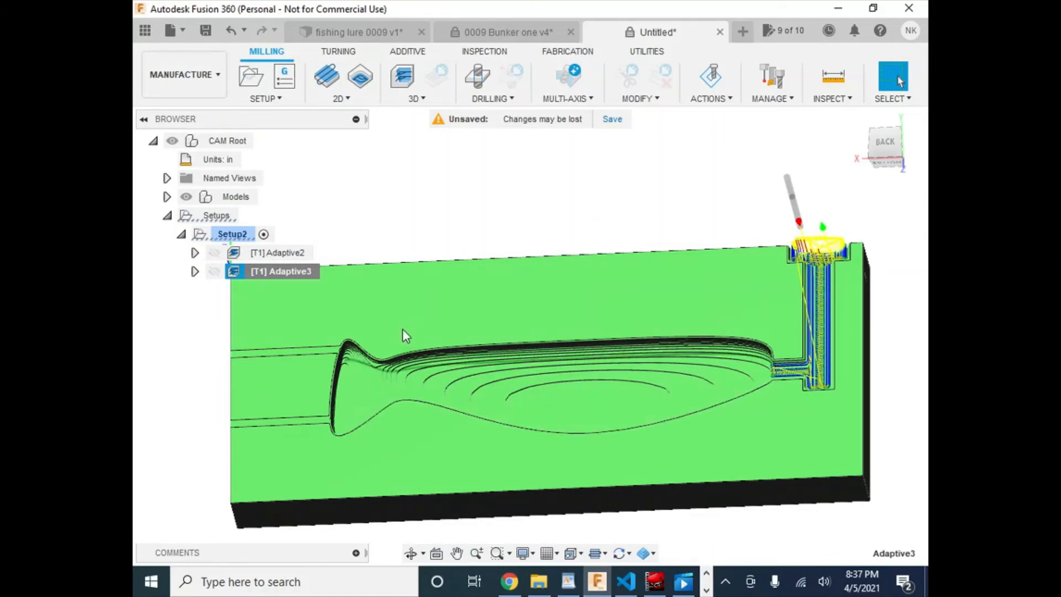
{"action": "left_click", "coordinate": [399, 98]}
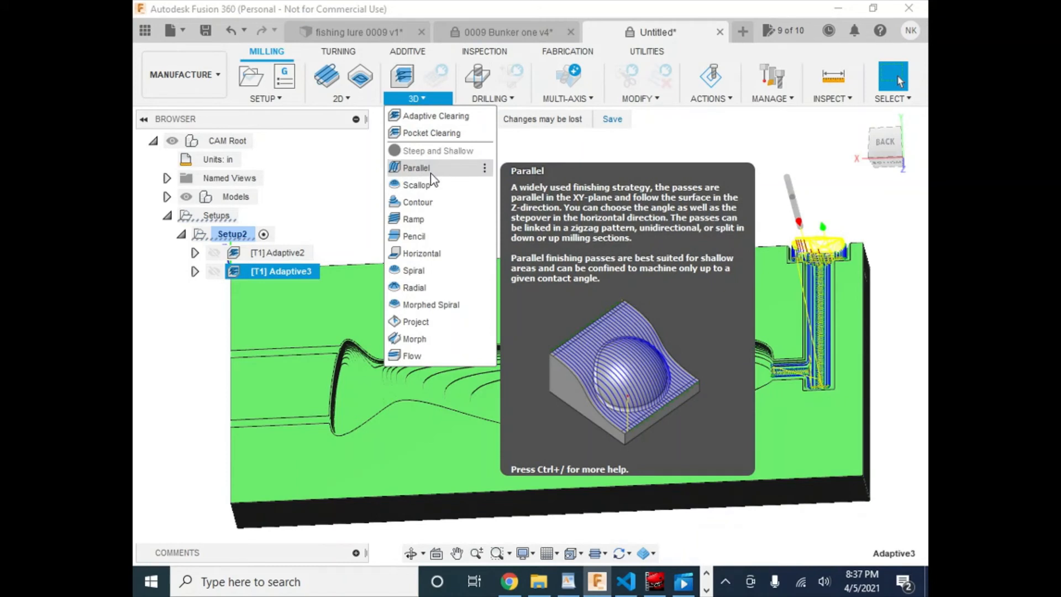
{"action": "left_click", "coordinate": [431, 171]}
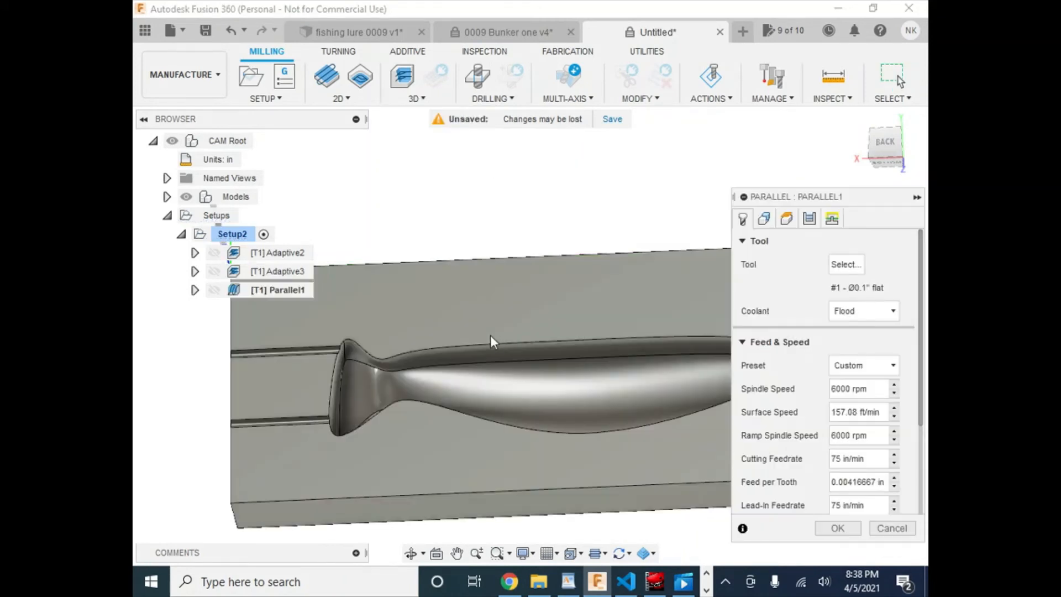
{"action": "scroll", "coordinate": [626, 327], "scroll_direction": "down", "scroll_amount": 3}
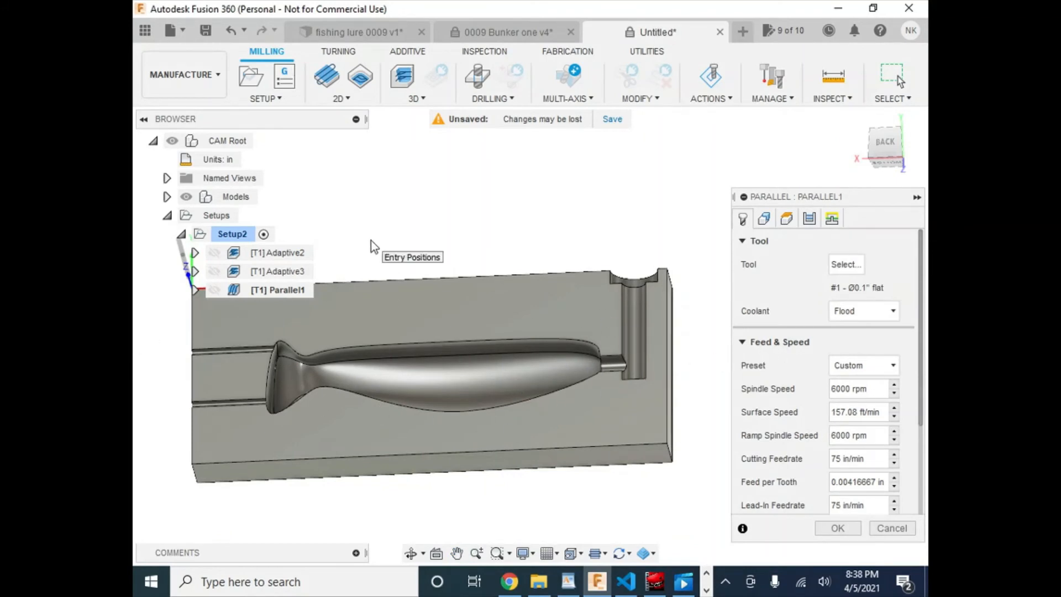
- Create a 3D Parallel finishing operation with the #2 Ø1/8" ball end mill from the fishing lure 0009 v1 tools
{"action": "left_click", "coordinate": [416, 98]}
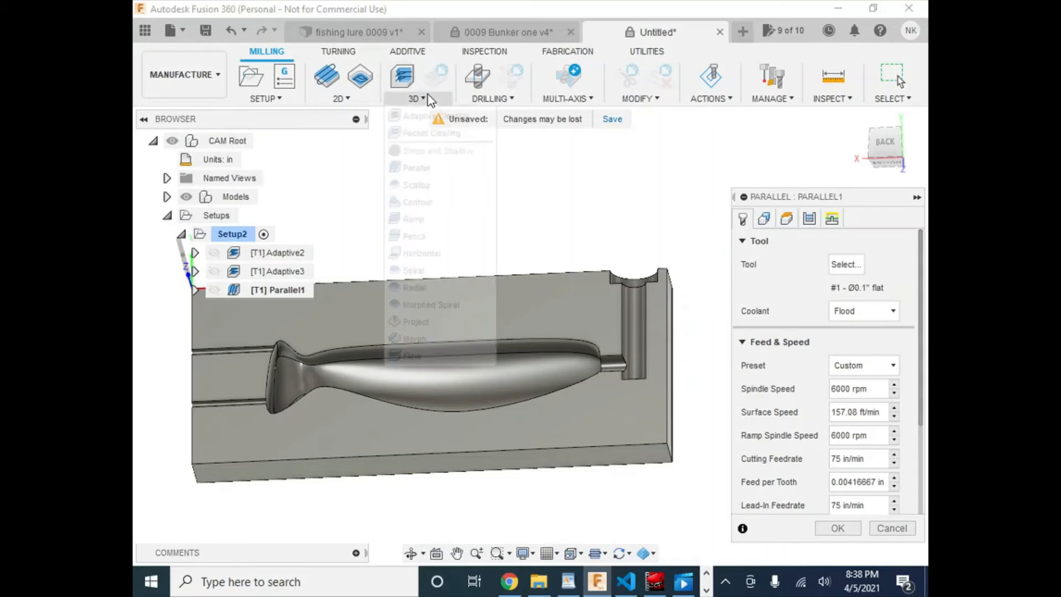
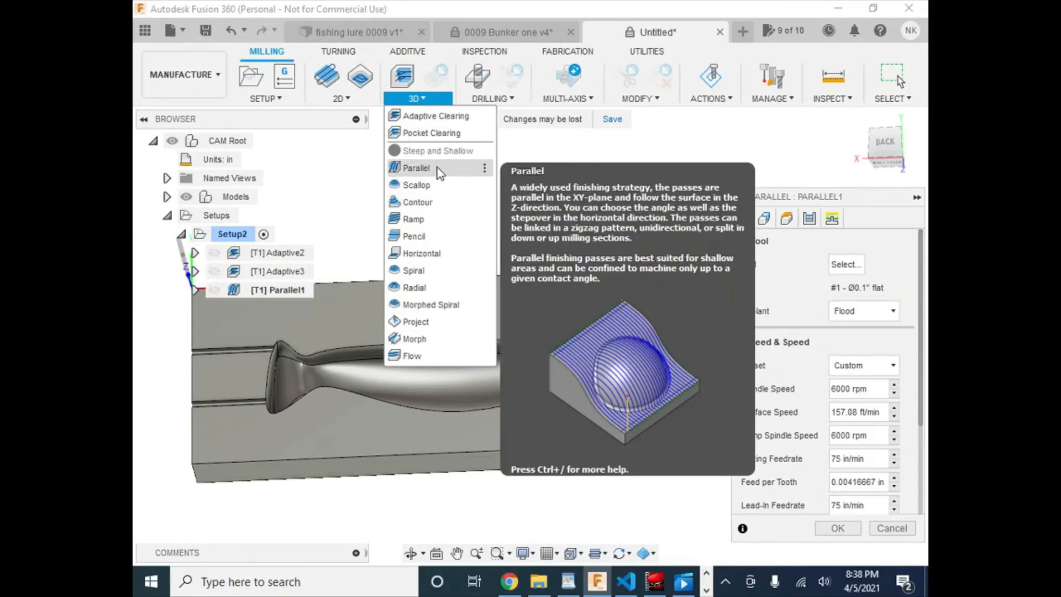
{"action": "left_click", "coordinate": [437, 167]}
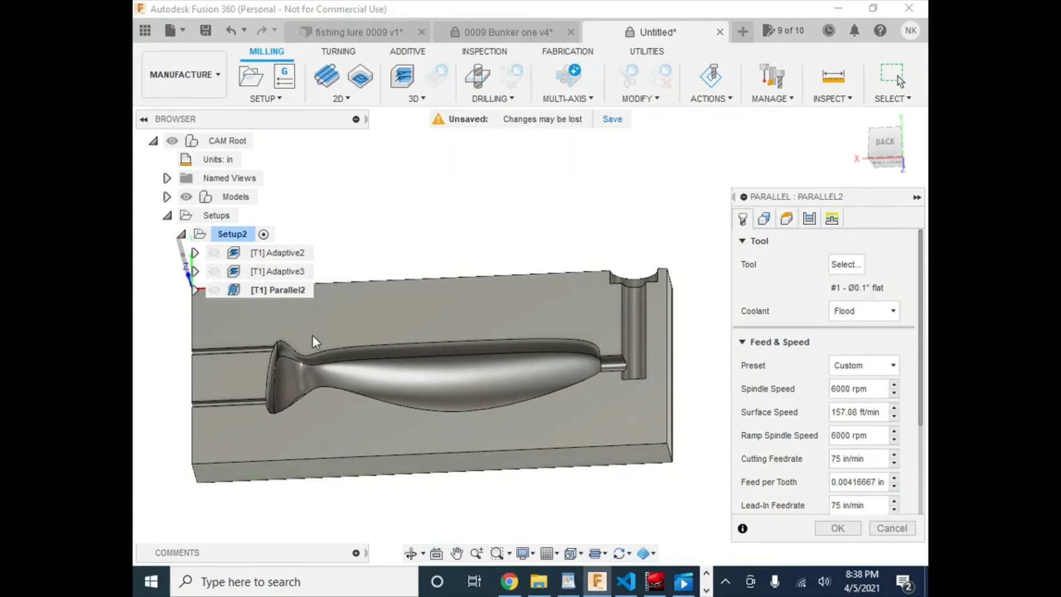
{"action": "left_click", "coordinate": [846, 264]}
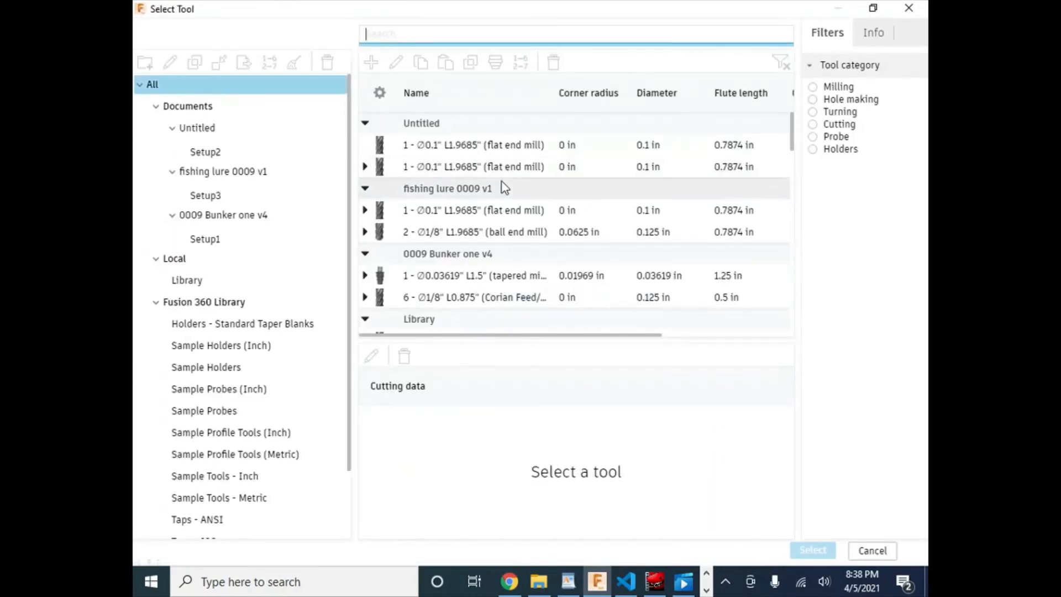
{"action": "left_click", "coordinate": [485, 234]}
{"action": "left_click", "coordinate": [811, 550]}
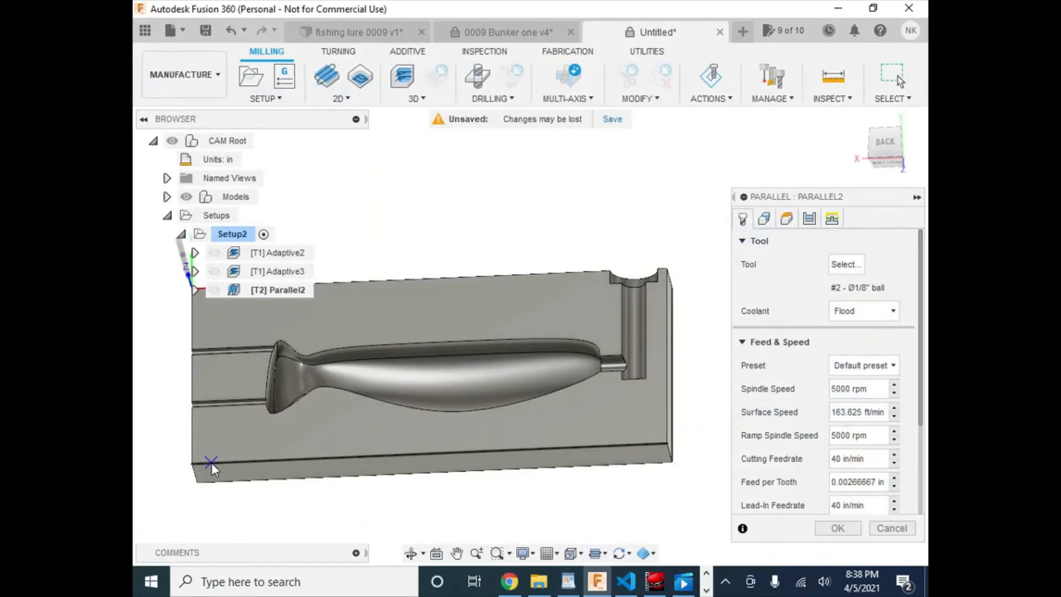
- Try the Bounding box boundary and rest machining for the parallel operation, reverting to Silhouette with rest machining off
{"action": "left_click", "coordinate": [764, 218]}
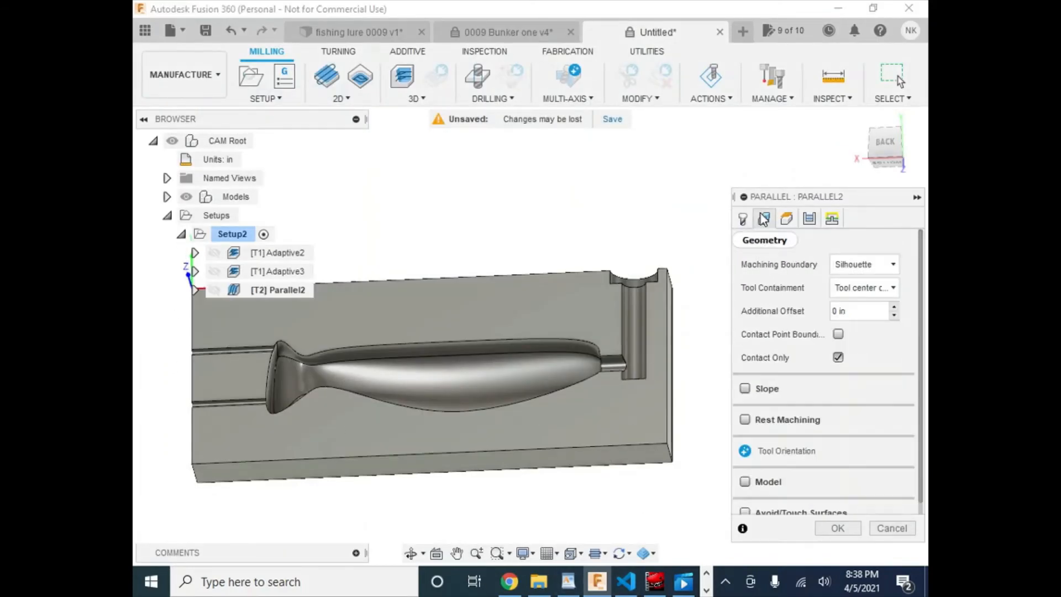
{"action": "left_click", "coordinate": [856, 265]}
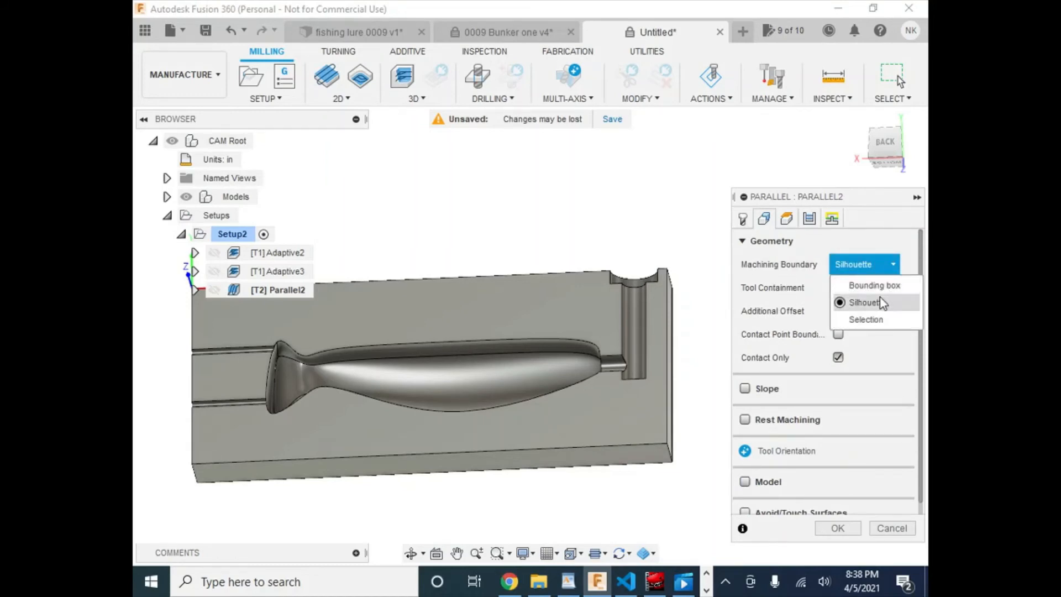
{"action": "left_click", "coordinate": [879, 287]}
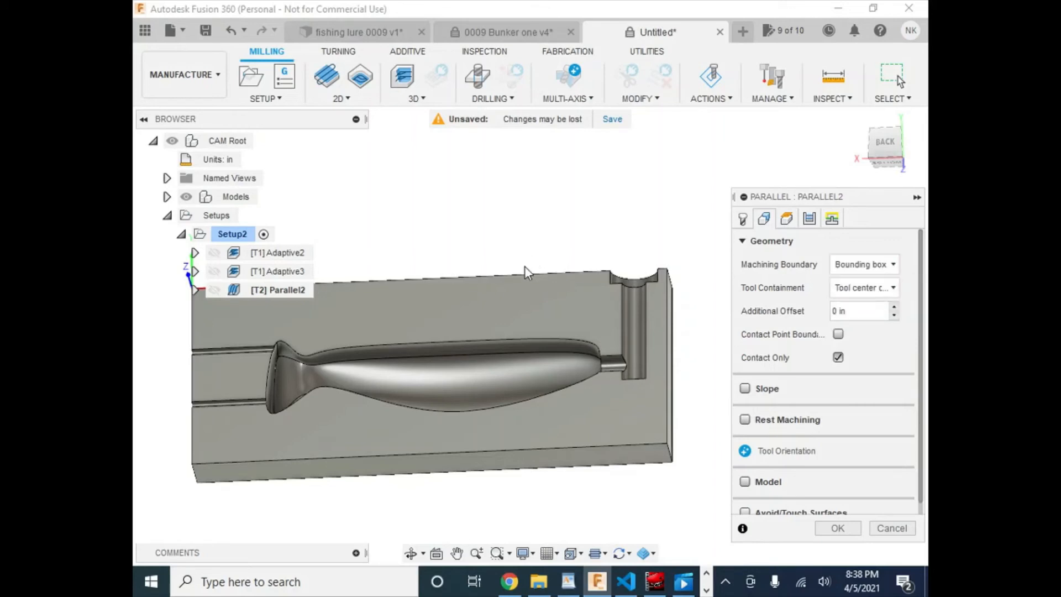
{"action": "left_click", "coordinate": [892, 265]}
{"action": "left_click", "coordinate": [879, 301]}
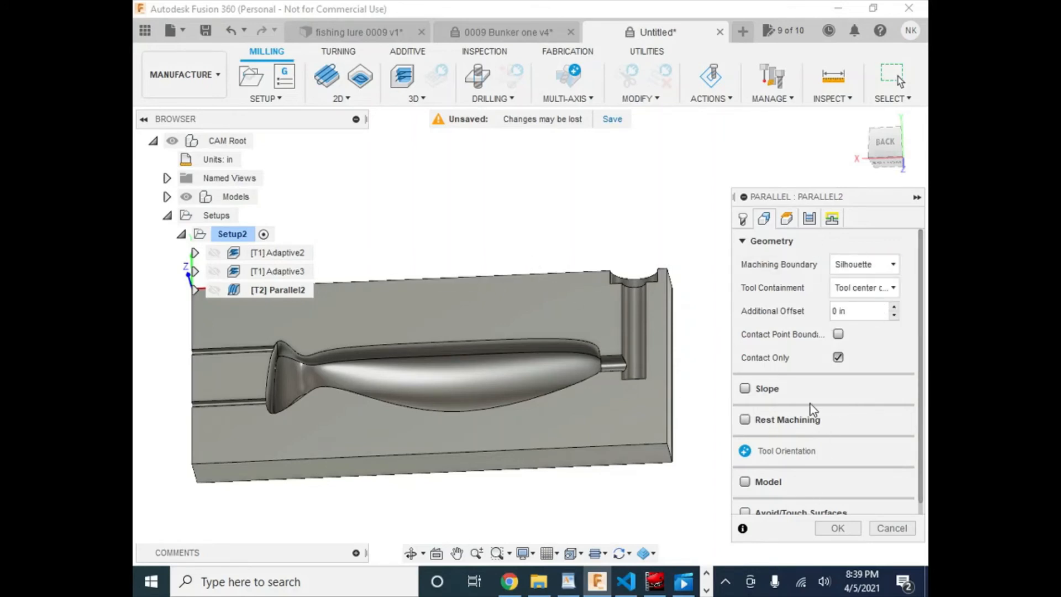
{"action": "left_click", "coordinate": [745, 419]}
{"action": "scroll", "coordinate": [794, 396], "scroll_direction": "down", "scroll_amount": 3}
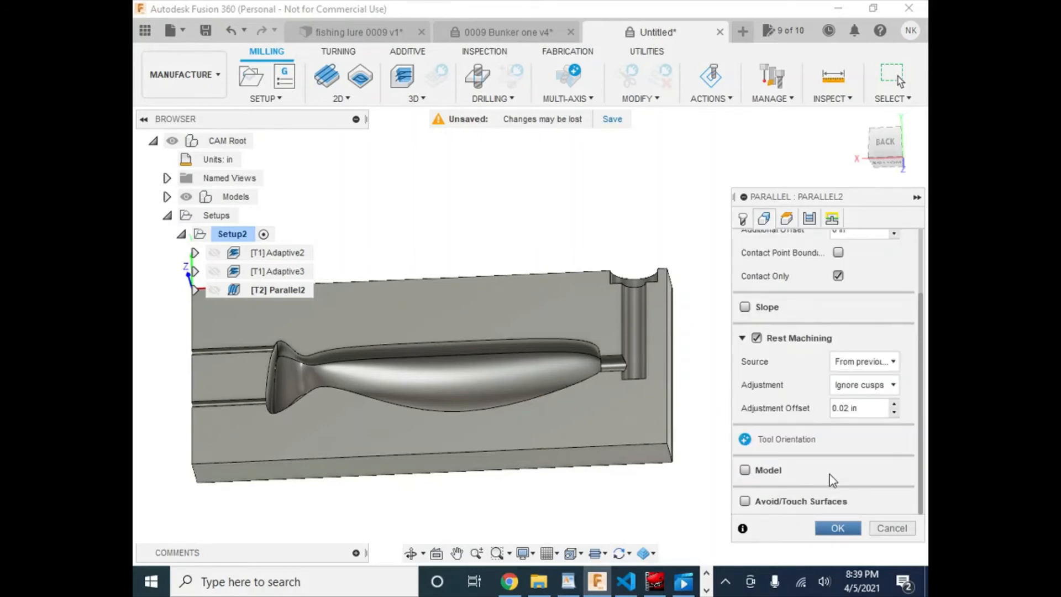
{"action": "left_click", "coordinate": [757, 338]}
- Review the parallel operation's heights and passes settings and accept it to generate the toolpath
{"action": "left_click", "coordinate": [794, 217]}
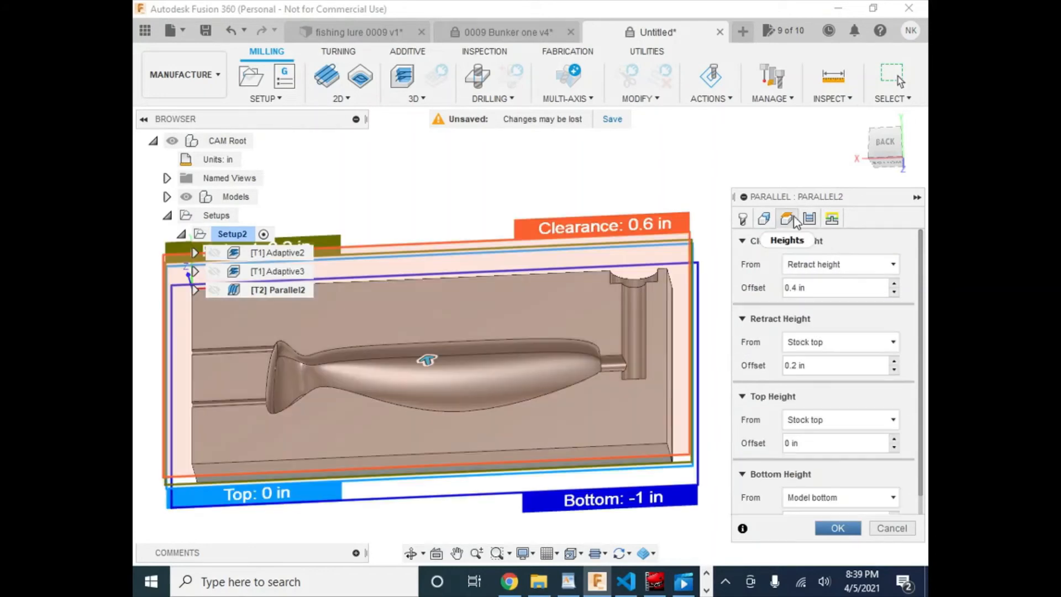
{"action": "left_click", "coordinate": [808, 219]}
{"action": "scroll", "coordinate": [834, 406], "scroll_direction": "down", "scroll_amount": 2}
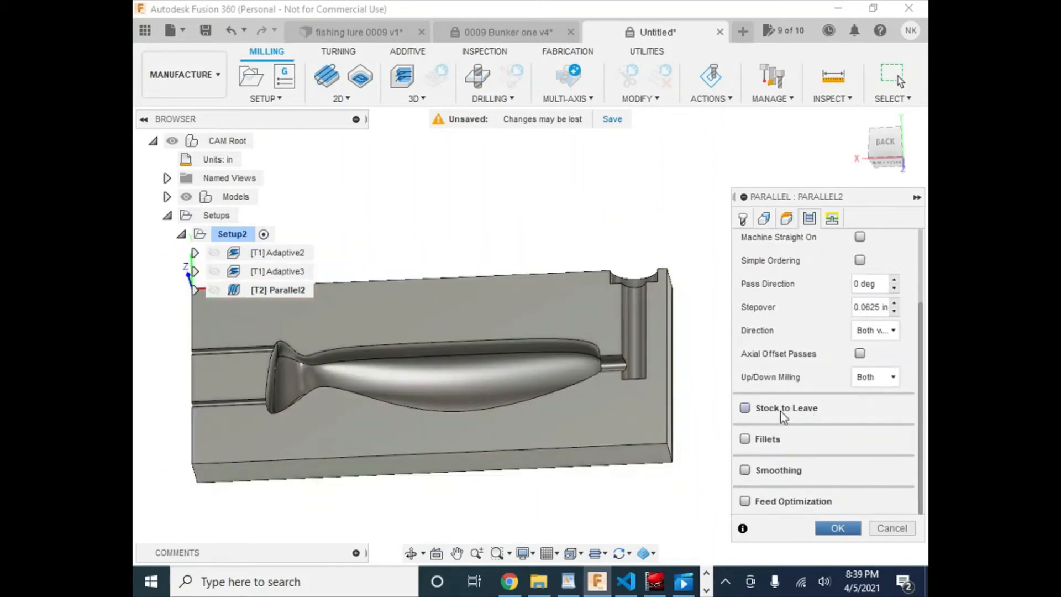
{"action": "scroll", "coordinate": [825, 371], "scroll_direction": "up", "scroll_amount": 2}
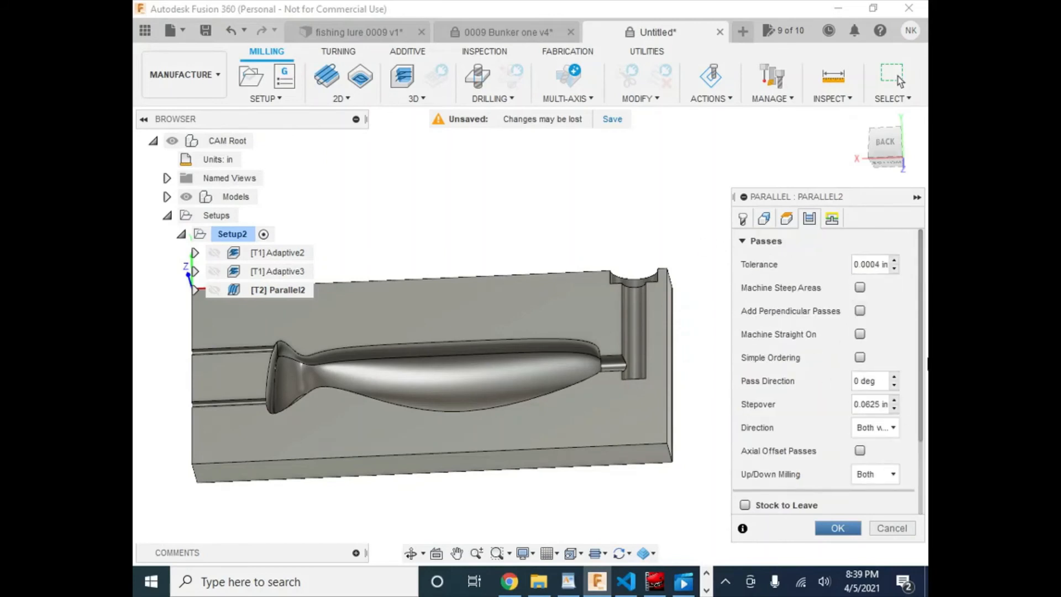
{"action": "left_click", "coordinate": [838, 527]}
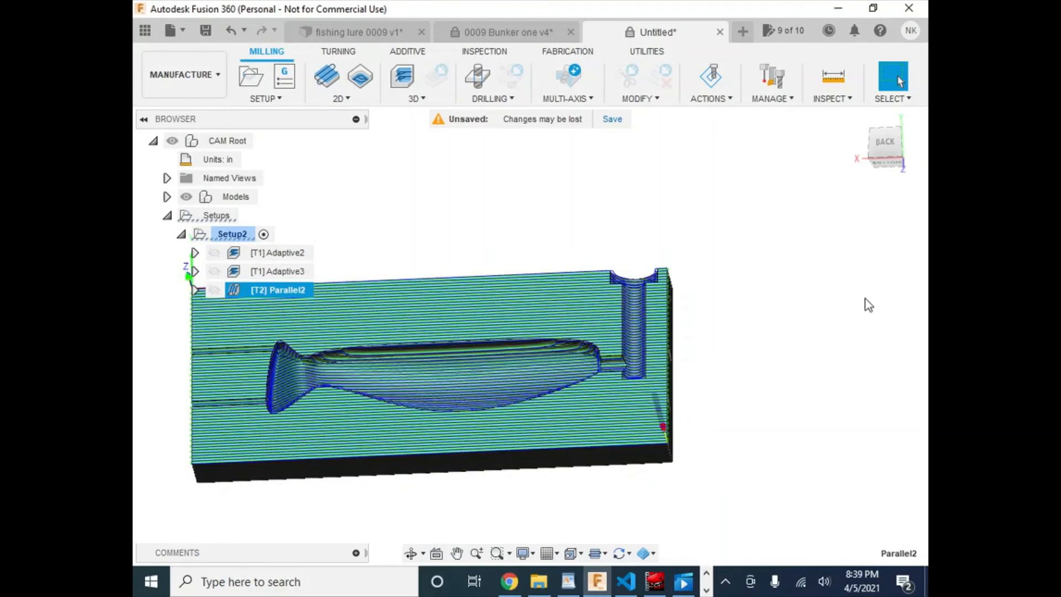
- Edit the Parallel2 operation and set its machining boundary to Selection
{"action": "middle_click_drag", "start_coordinate": [767, 386], "coordinate": [824, 375]}
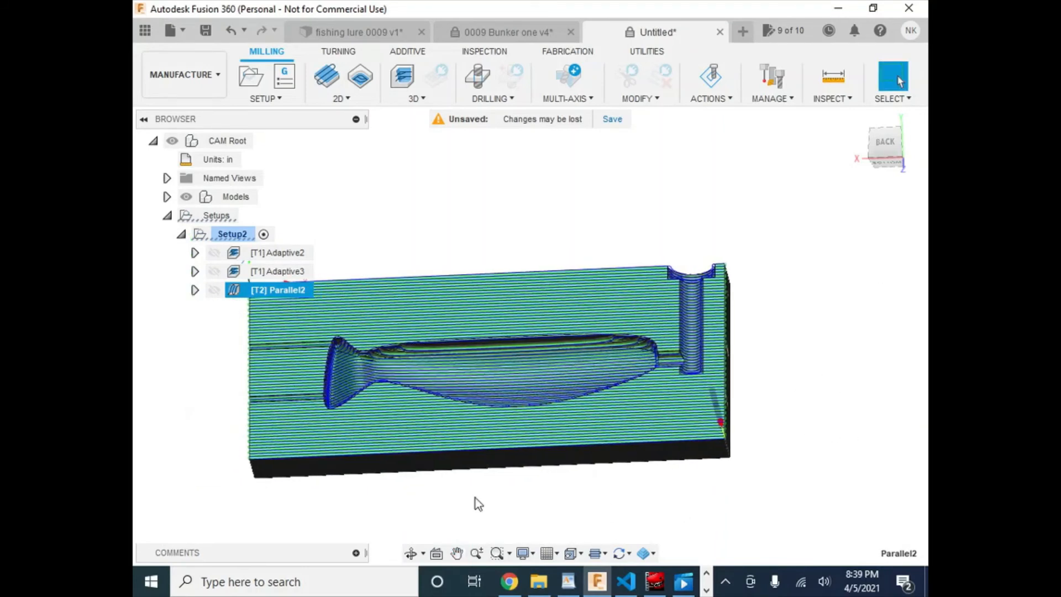
{"action": "right_click", "coordinate": [302, 293]}
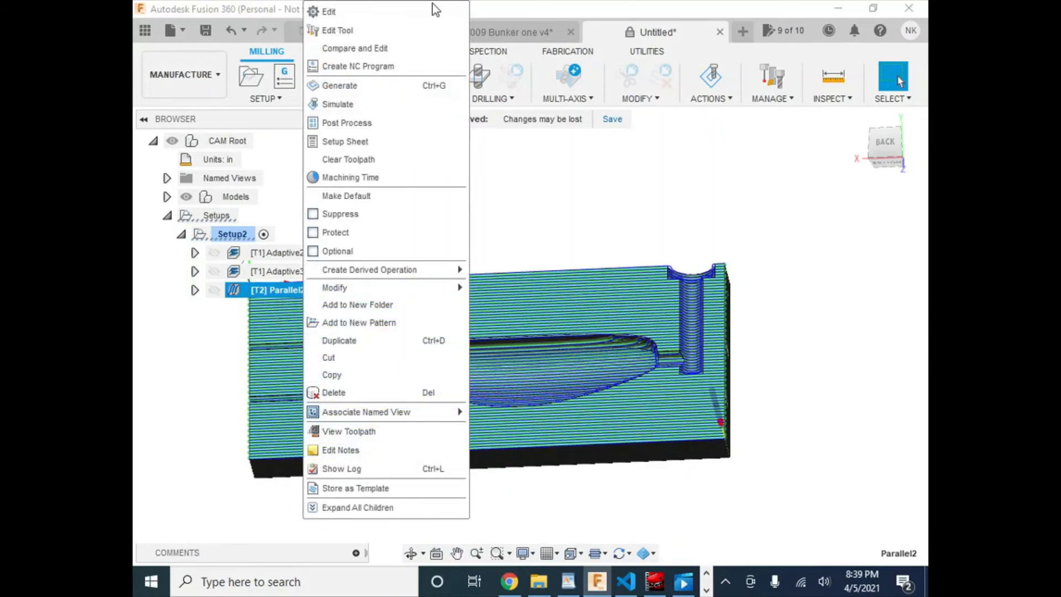
{"action": "left_click", "coordinate": [427, 13]}
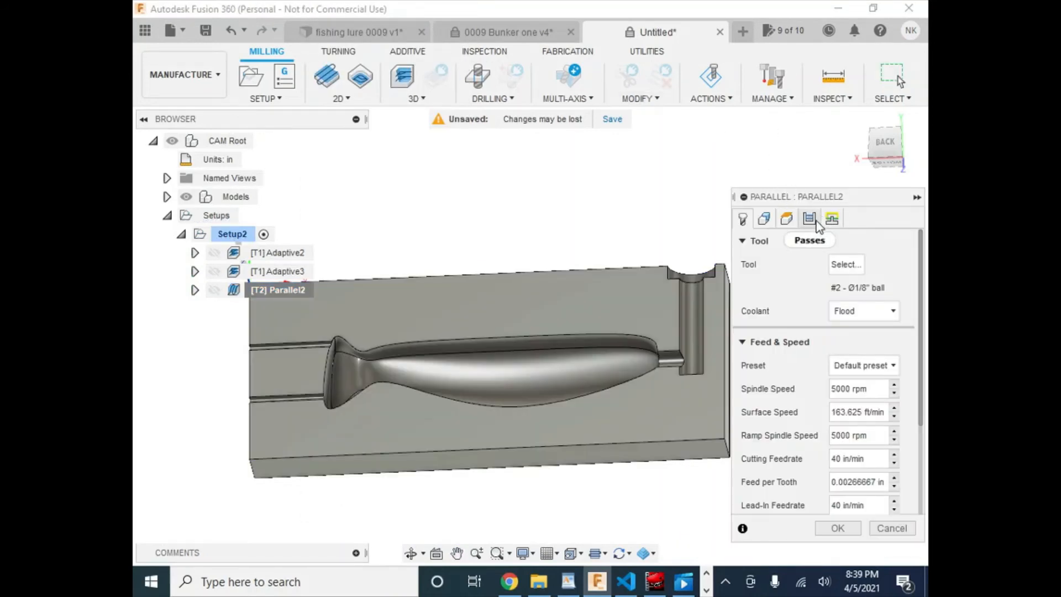
{"action": "left_click", "coordinate": [764, 218]}
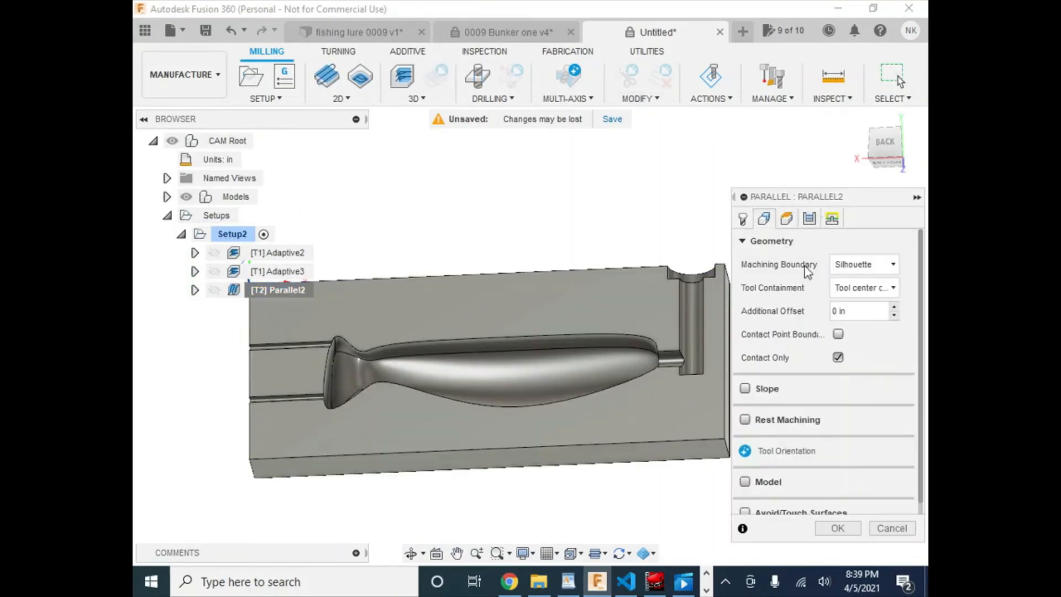
{"action": "left_click", "coordinate": [861, 266]}
{"action": "left_click", "coordinate": [876, 319]}
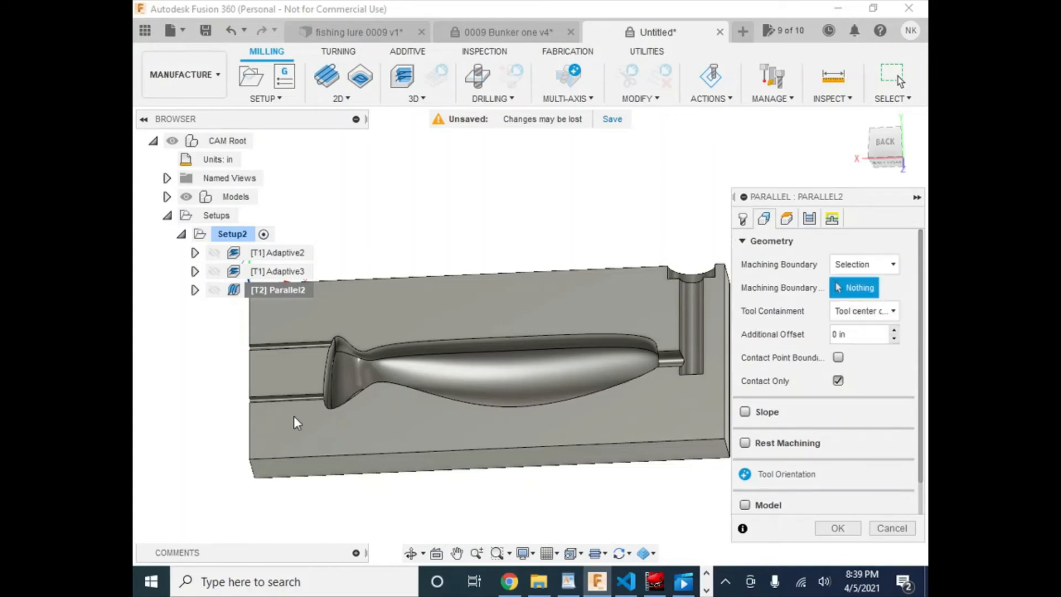
- Chain the lure cavity's upper edge, both narrow groove edges, the tail end edge and the lower cavity edge as the machining boundary
{"action": "left_click", "coordinate": [391, 352]}
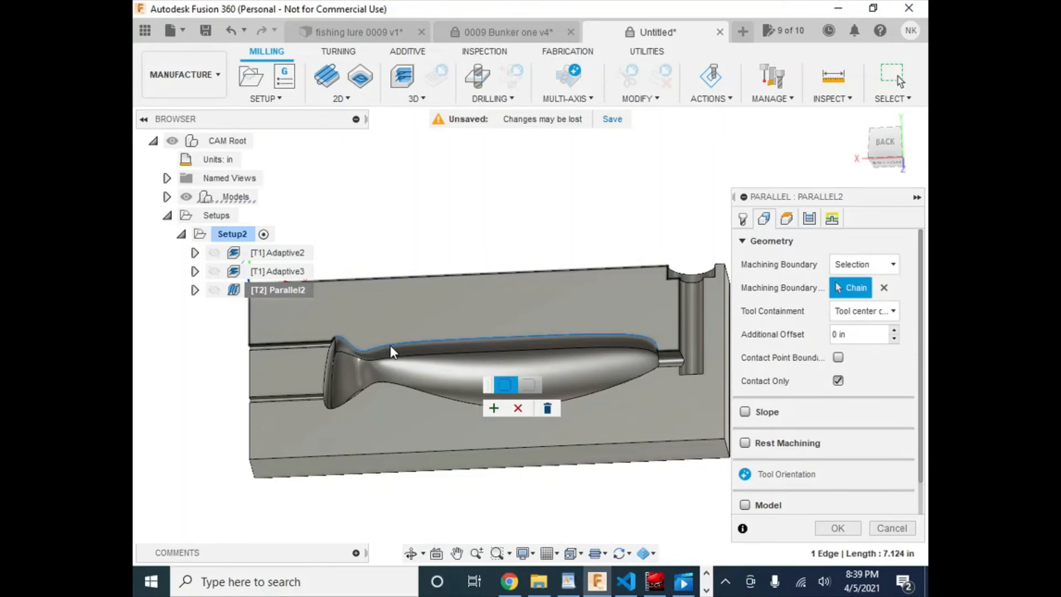
{"action": "scroll", "coordinate": [320, 345], "scroll_direction": "up", "scroll_amount": 3}
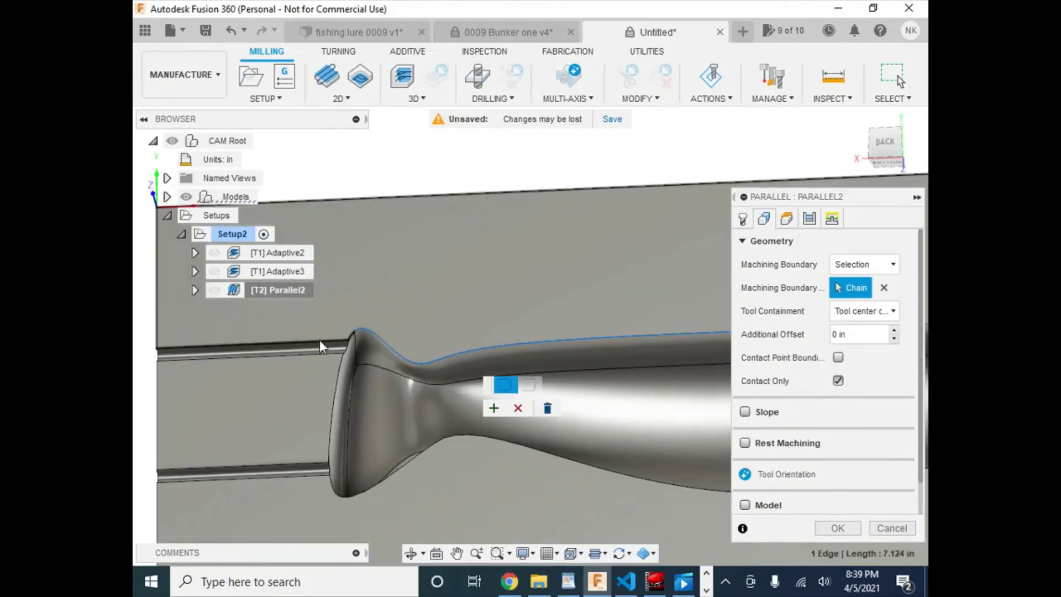
{"action": "left_click", "coordinate": [319, 340]}
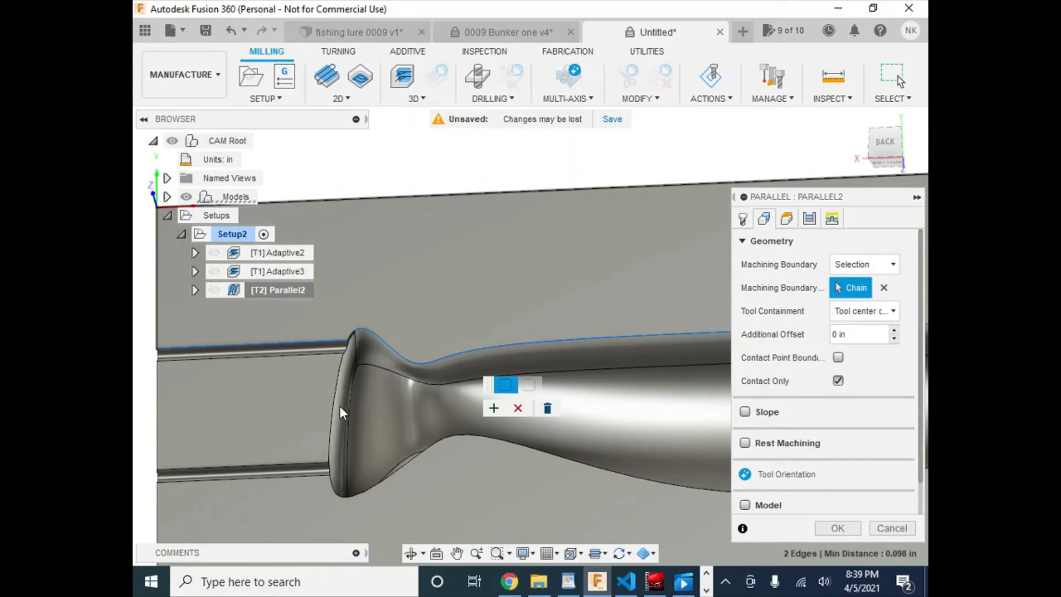
{"action": "left_click", "coordinate": [340, 350]}
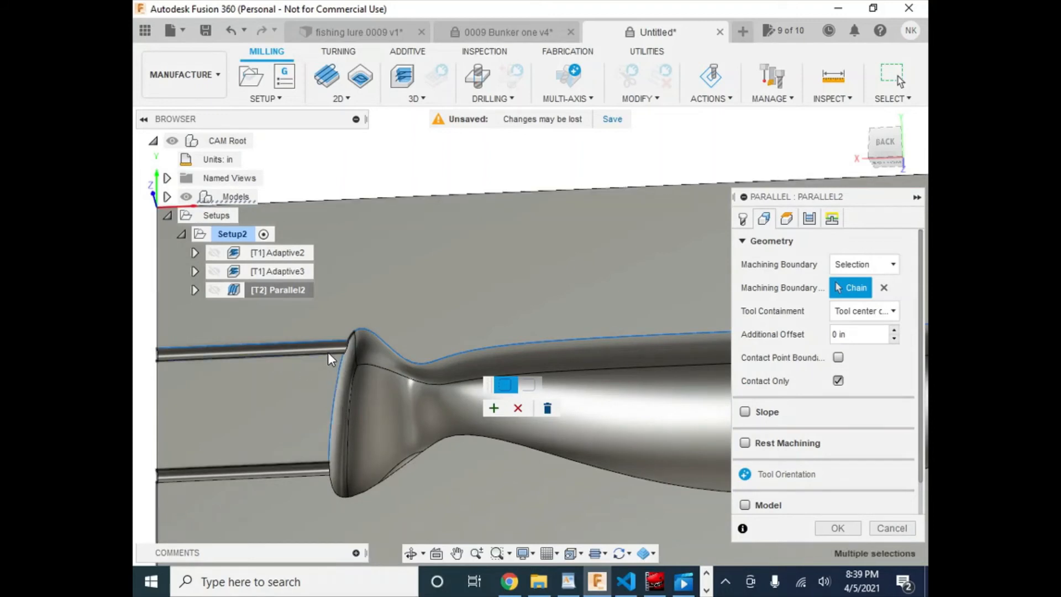
{"action": "left_click", "coordinate": [328, 354]}
{"action": "left_click", "coordinate": [291, 465]}
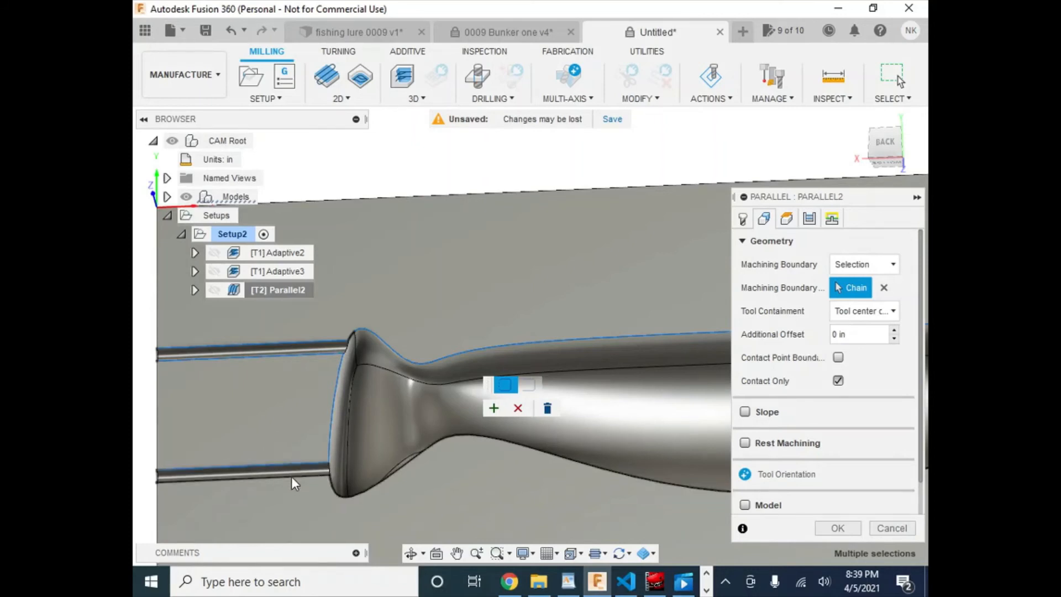
{"action": "left_click", "coordinate": [548, 452]}
- Close the boundary chain along the cavity edge at the gate channel, accept it, and confirm Parallel2 to regenerate its toolpath
{"action": "scroll", "coordinate": [497, 493], "scroll_direction": "down", "scroll_amount": 3}
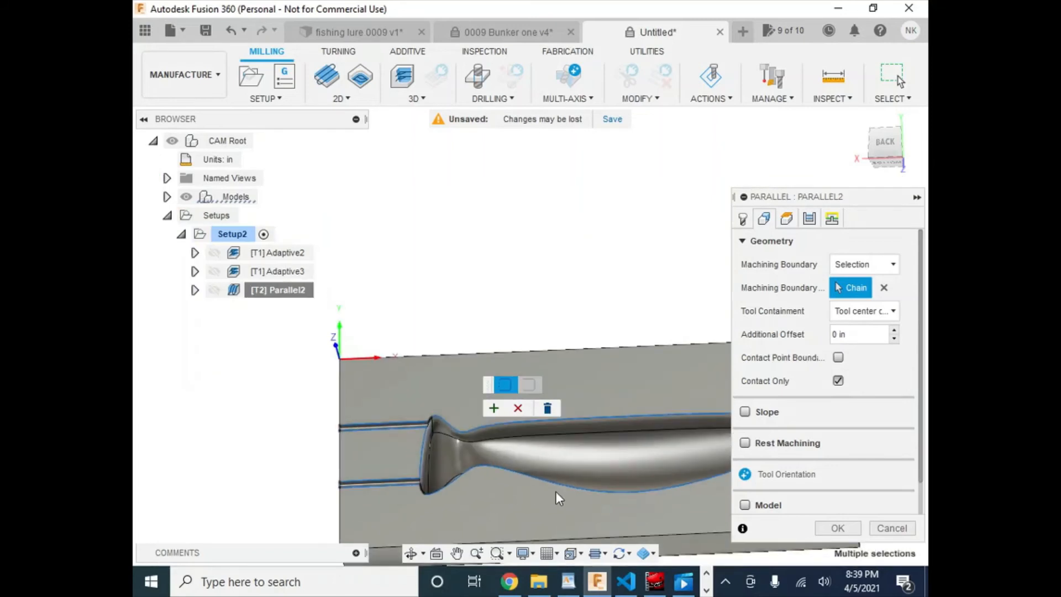
{"action": "middle_click_drag", "start_coordinate": [266, 437], "coordinate": [166, 410]}
{"action": "scroll", "coordinate": [326, 403], "scroll_direction": "up", "scroll_amount": 3}
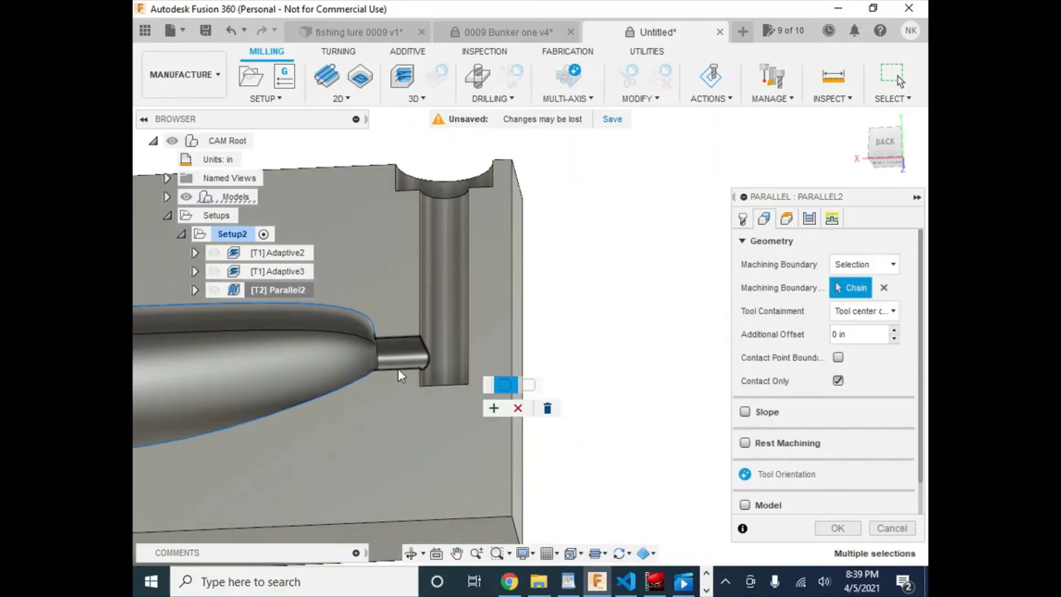
{"action": "scroll", "coordinate": [379, 348], "scroll_direction": "up", "scroll_amount": 4}
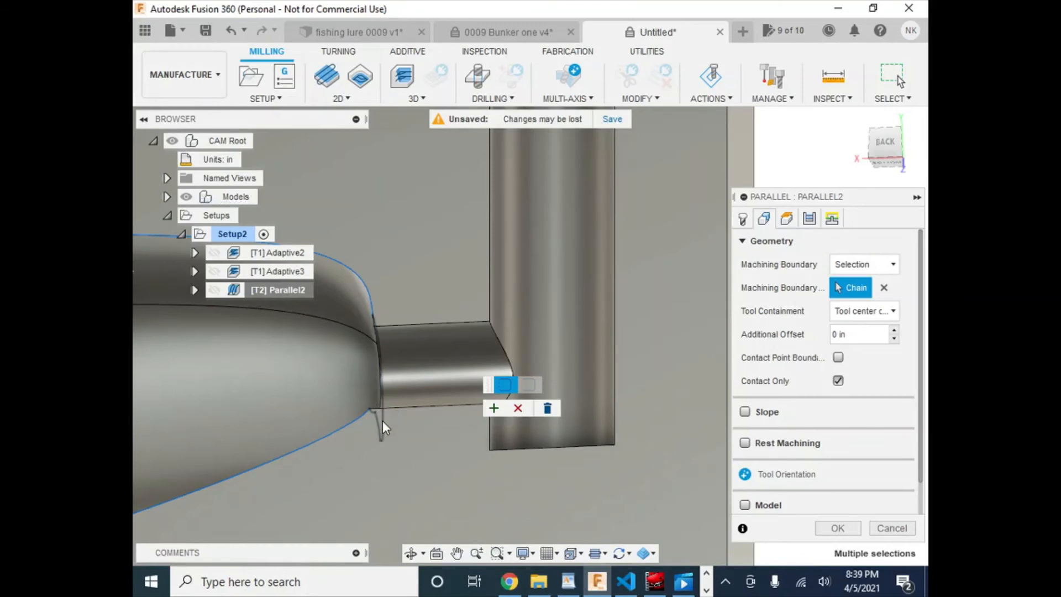
{"action": "left_click", "coordinate": [384, 391]}
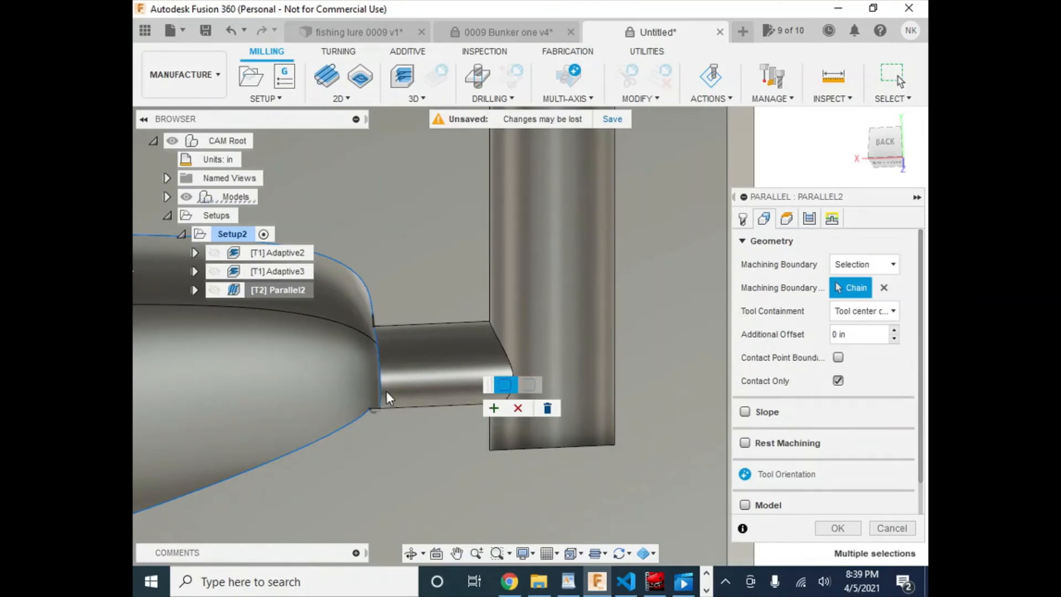
{"action": "left_click", "coordinate": [517, 408]}
{"action": "scroll", "coordinate": [353, 419], "scroll_direction": "down", "scroll_amount": 4}
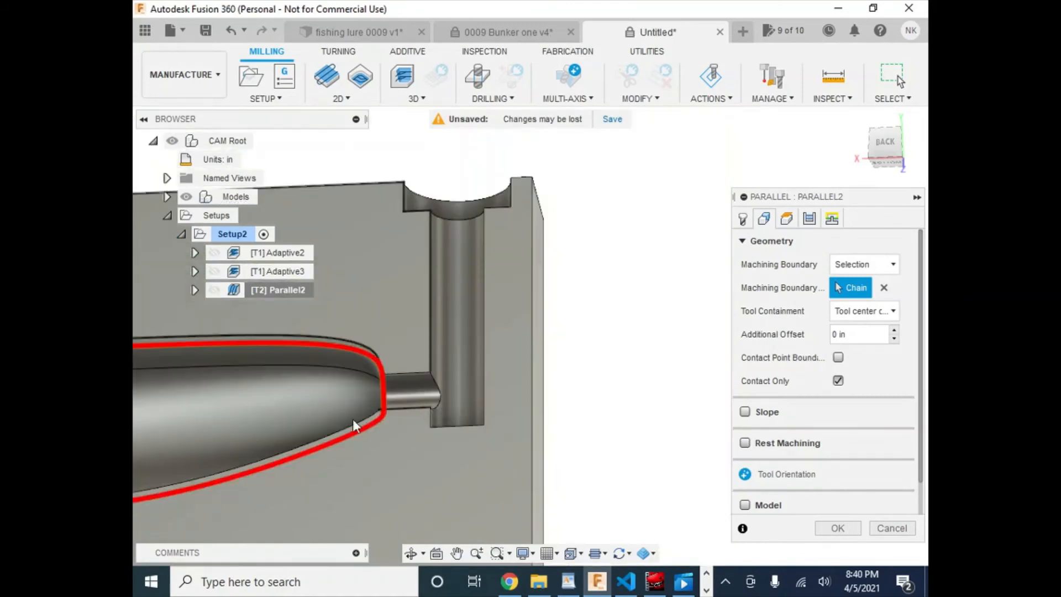
{"action": "scroll", "coordinate": [353, 419], "scroll_direction": "down", "scroll_amount": 5}
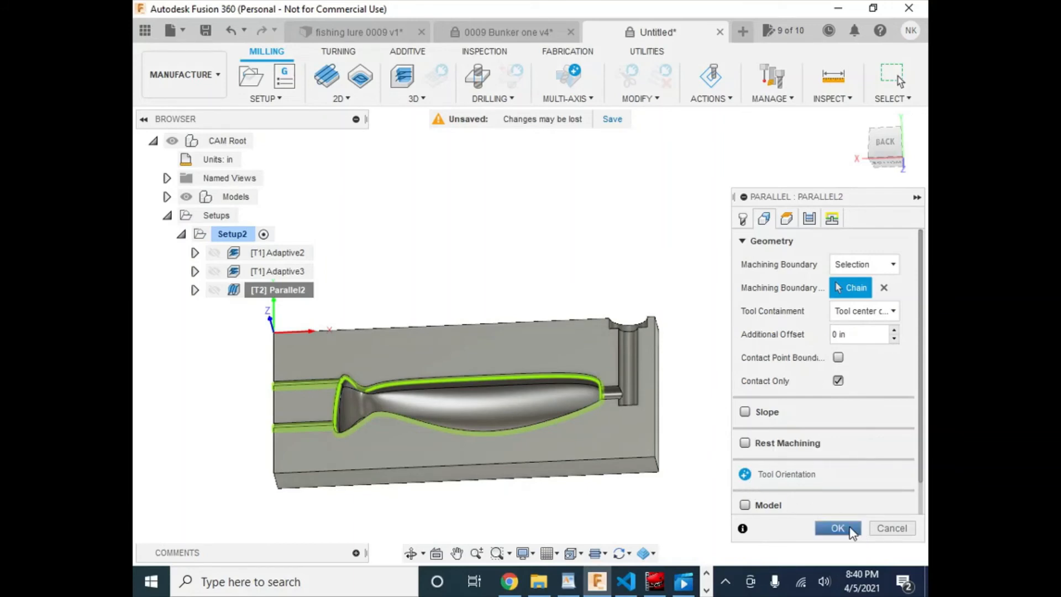
{"action": "left_click", "coordinate": [838, 528]}
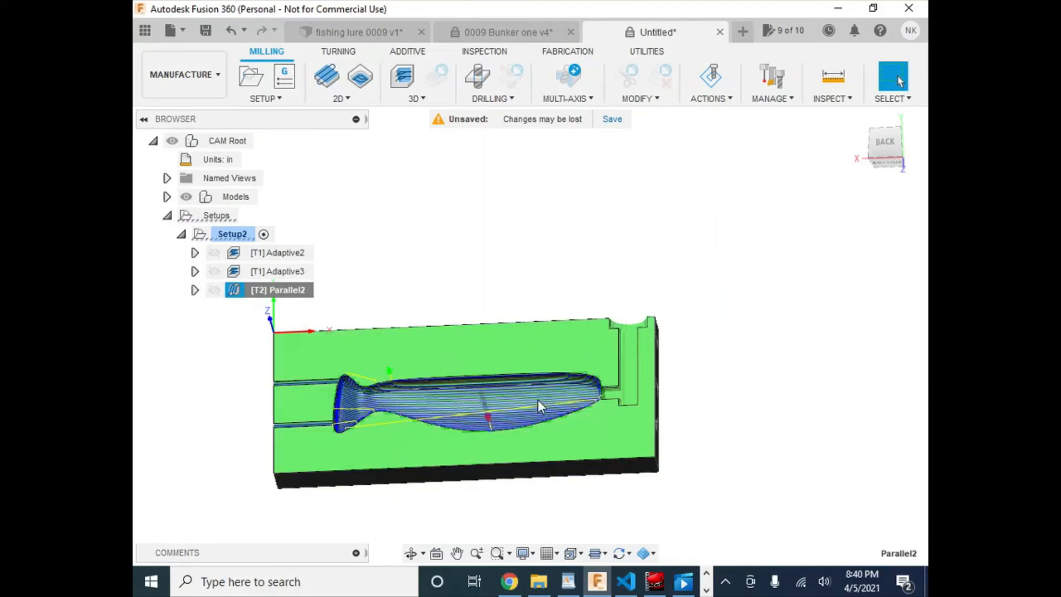
{"action": "scroll", "coordinate": [436, 381], "scroll_direction": "up", "scroll_amount": 4}
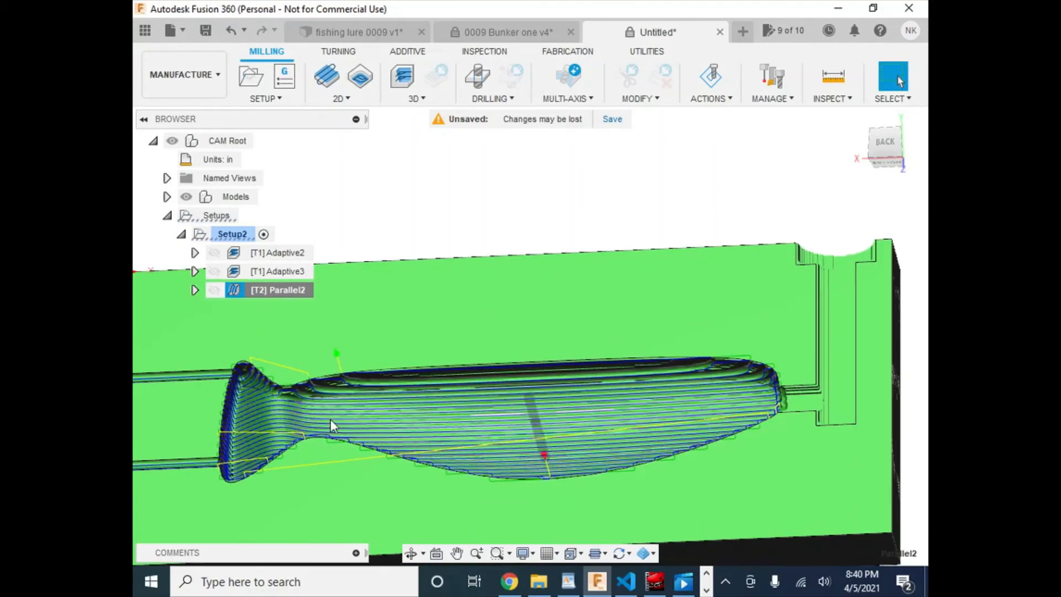
{"action": "scroll", "coordinate": [755, 365], "scroll_direction": "up", "scroll_amount": 6}
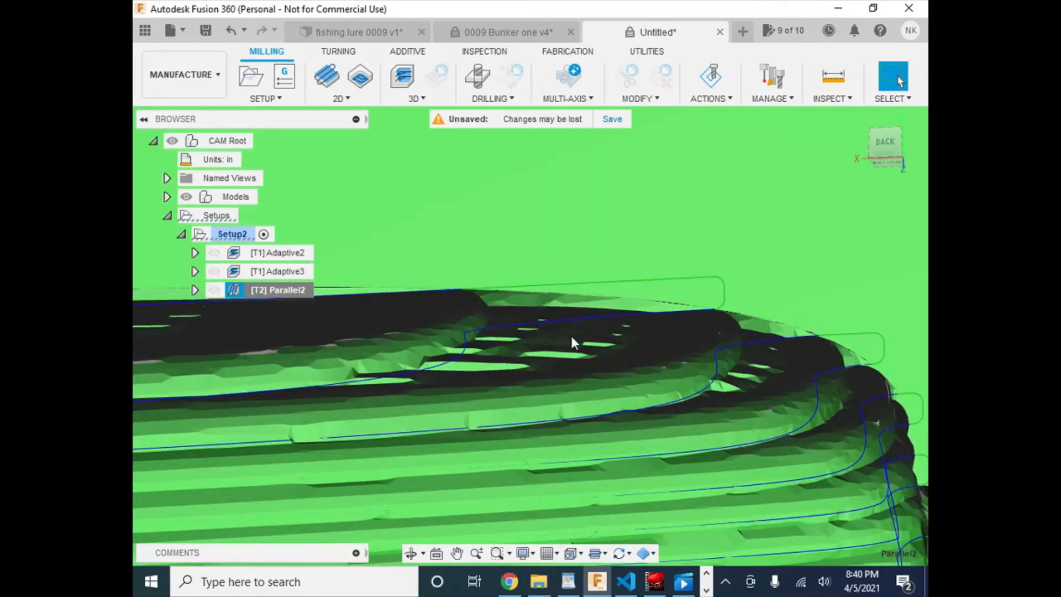
{"action": "right_click", "coordinate": [289, 288]}
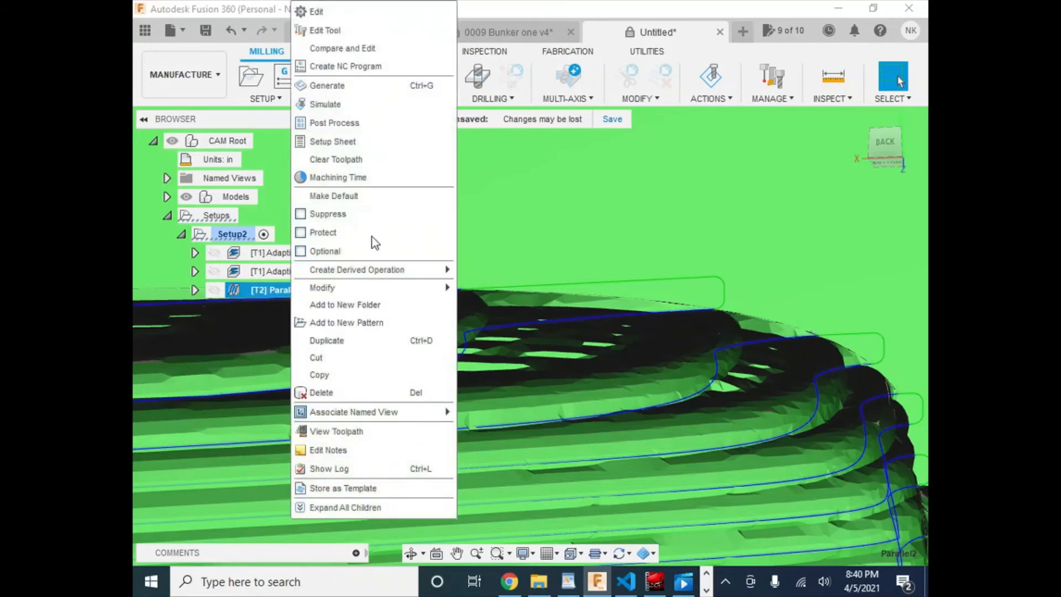
{"action": "left_click", "coordinate": [381, 11]}
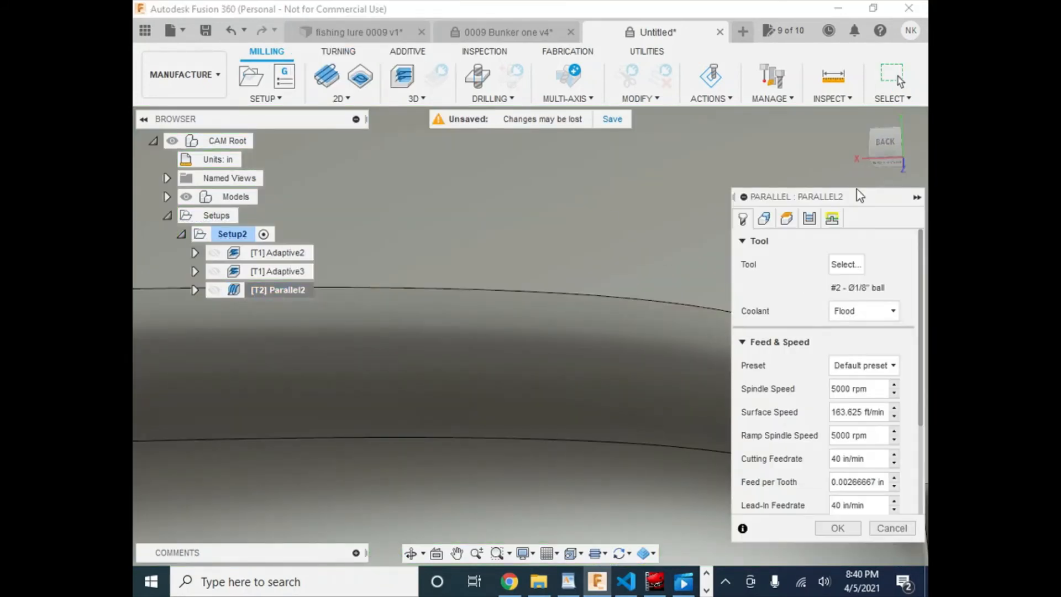
{"action": "left_click", "coordinate": [811, 219]}
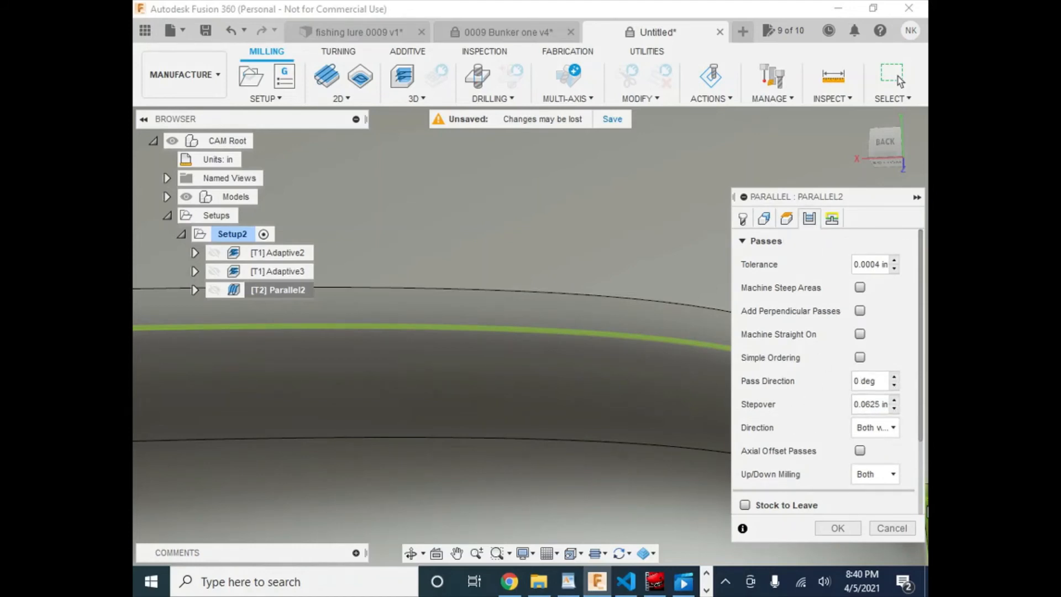
{"action": "key", "text": "Escape"}
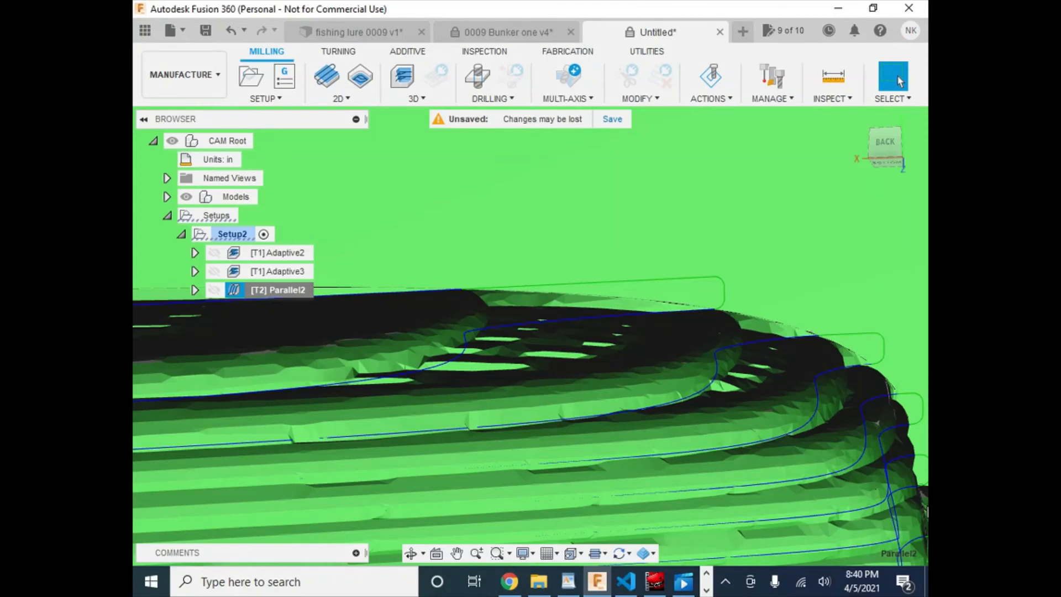
- Set the Parallel2 operation's stepover to 0.002 in and regenerate the toolpath
{"action": "right_click", "coordinate": [281, 290]}
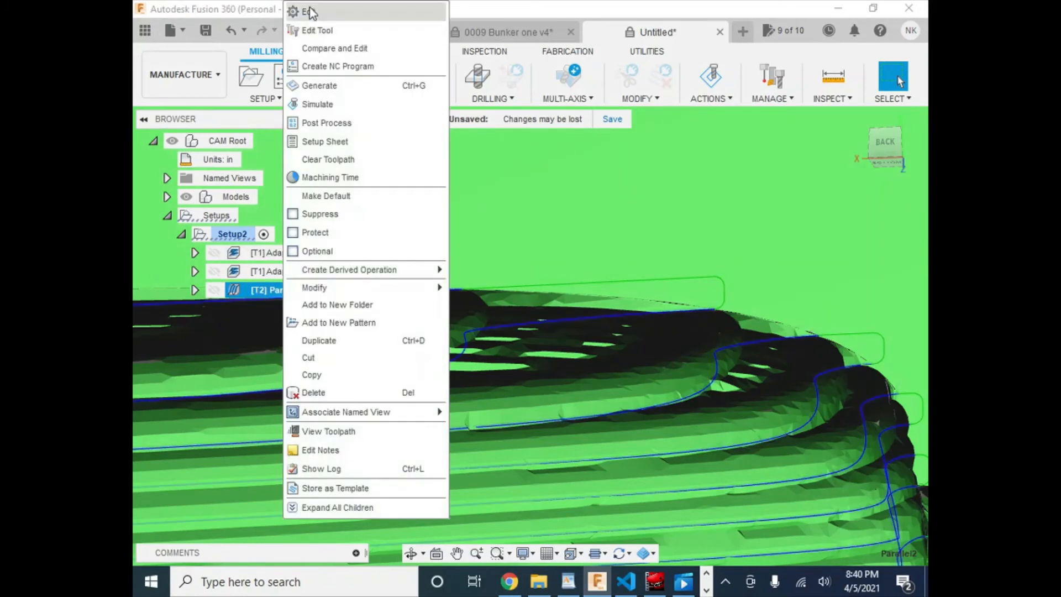
{"action": "left_click", "coordinate": [311, 13]}
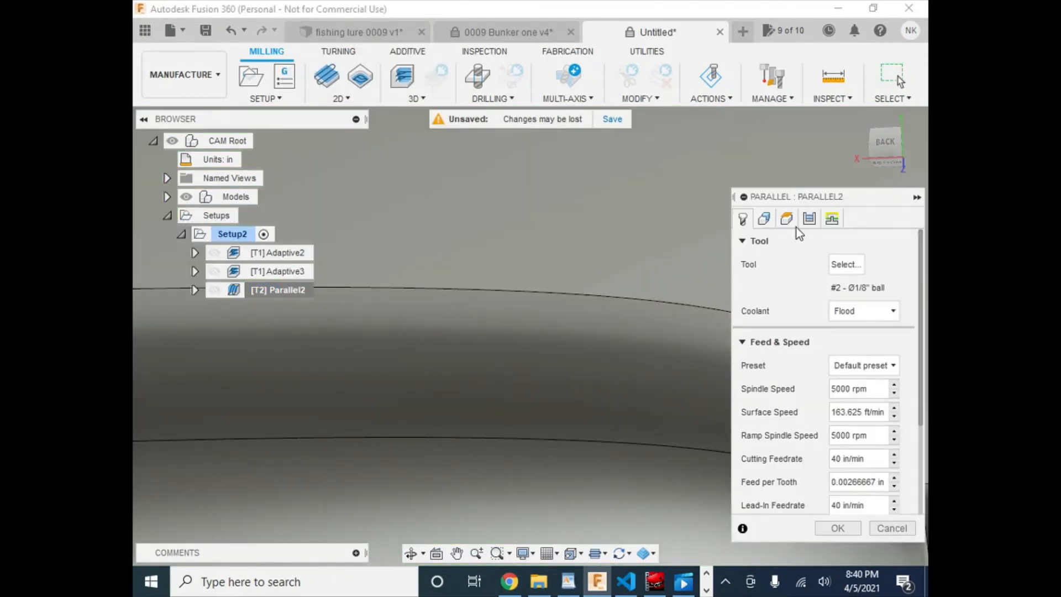
{"action": "left_click", "coordinate": [809, 219]}
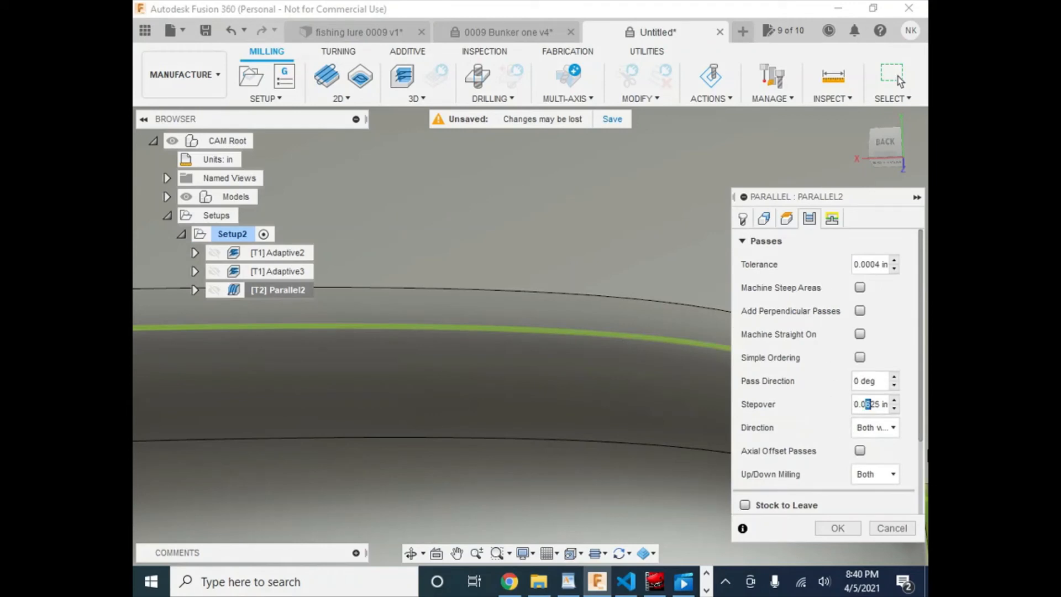
{"action": "type", "text": "0"}
{"action": "key", "text": "Right"}
{"action": "key", "text": "Delete"}
{"action": "left_click", "coordinate": [850, 528]}
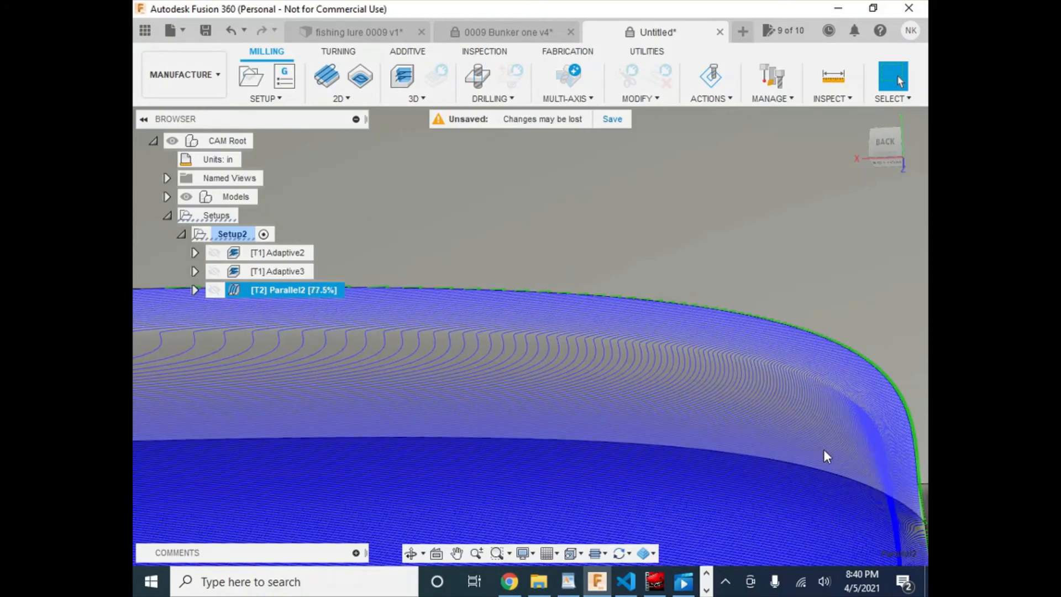
- Create a new 3D Parallel operation with the 1/8 in ball tool and set its machining boundary to Selection
{"action": "scroll", "coordinate": [810, 463], "scroll_direction": "up", "scroll_amount": 3}
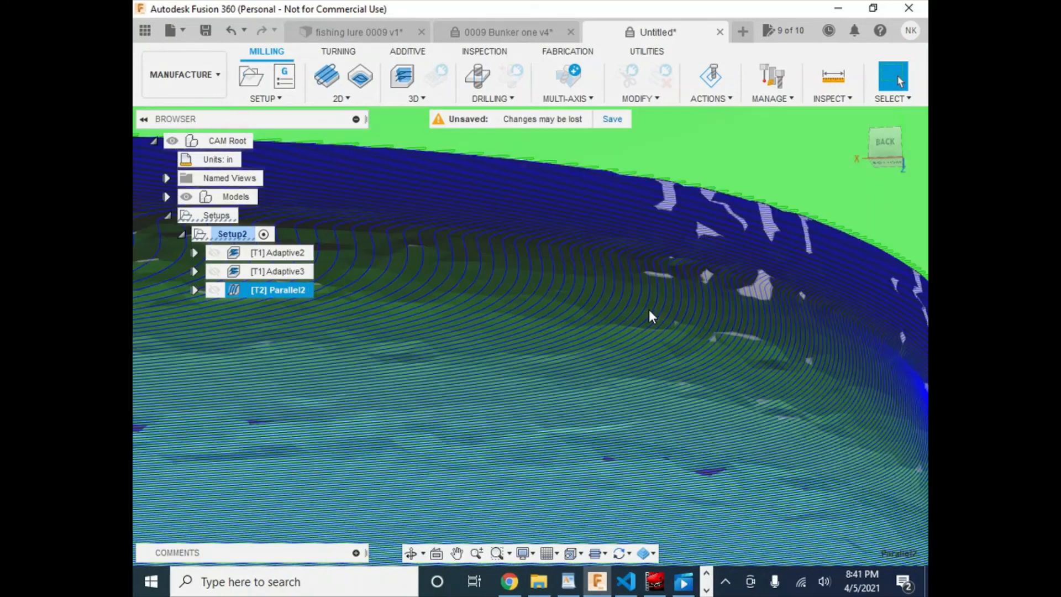
{"action": "scroll", "coordinate": [647, 316], "scroll_direction": "down", "scroll_amount": 5}
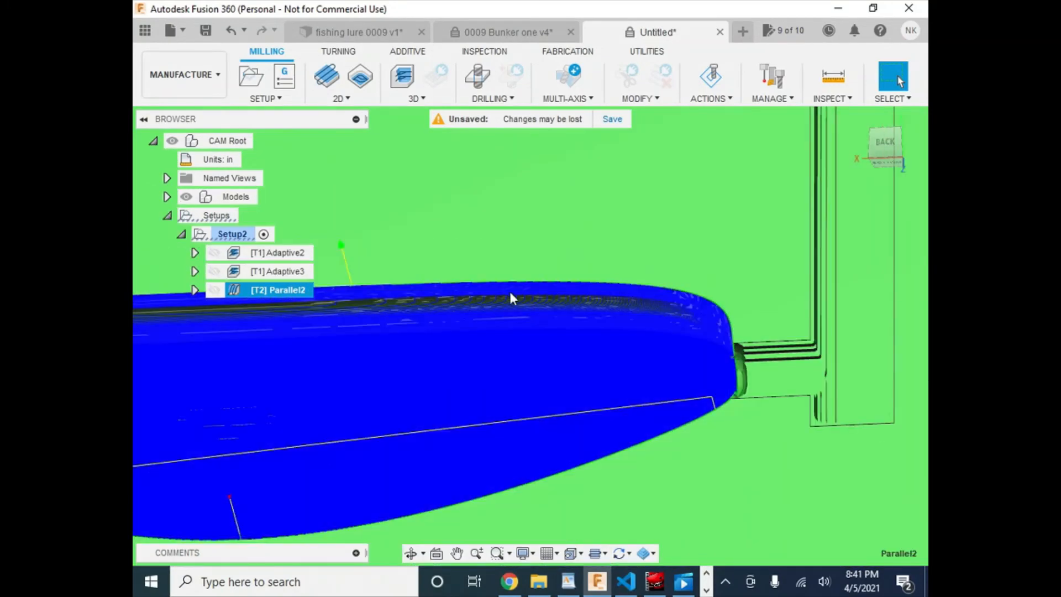
{"action": "scroll", "coordinate": [424, 334], "scroll_direction": "down", "scroll_amount": 5}
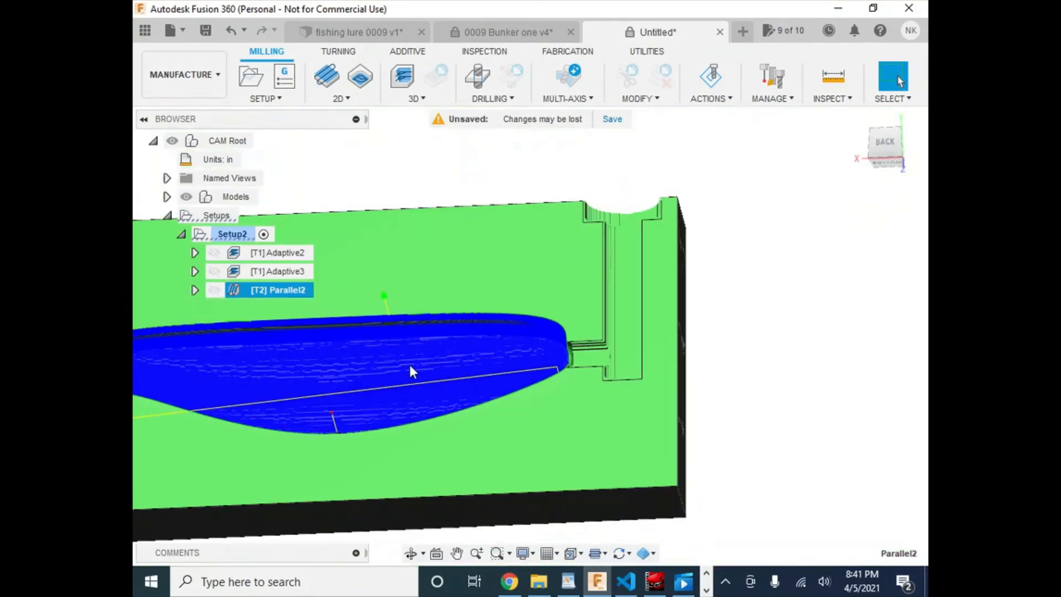
{"action": "middle_click_drag", "start_coordinate": [410, 364], "coordinate": [810, 371]}
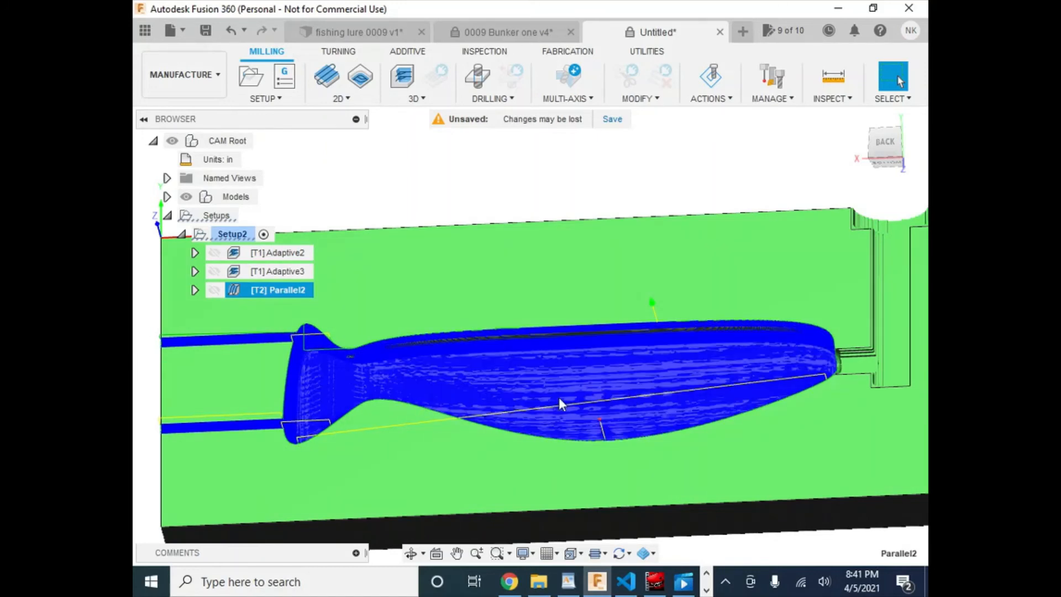
{"action": "middle_click_drag", "start_coordinate": [681, 303], "coordinate": [466, 307]}
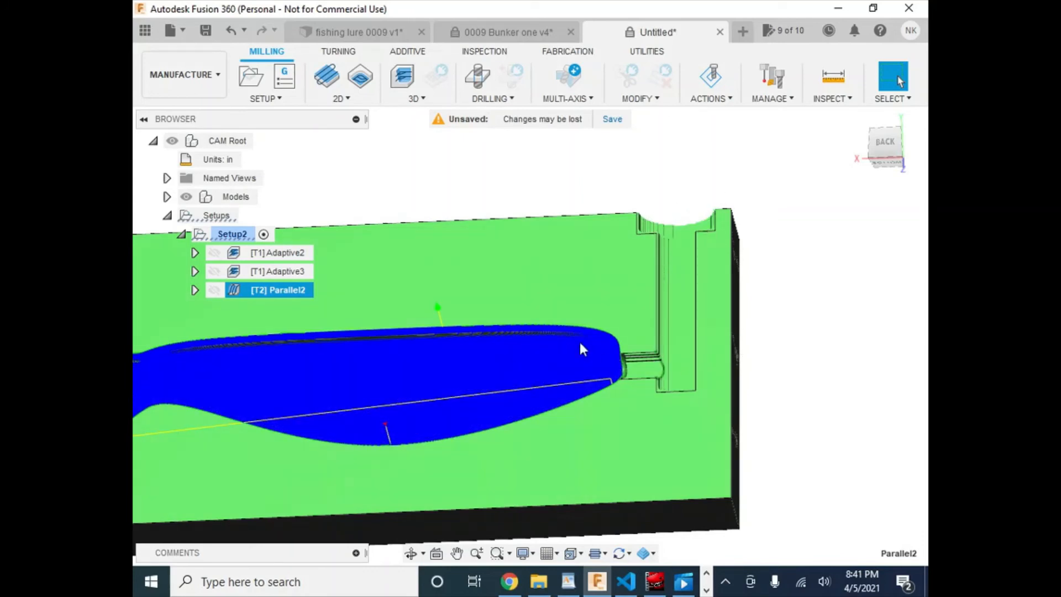
{"action": "left_click", "coordinate": [402, 101]}
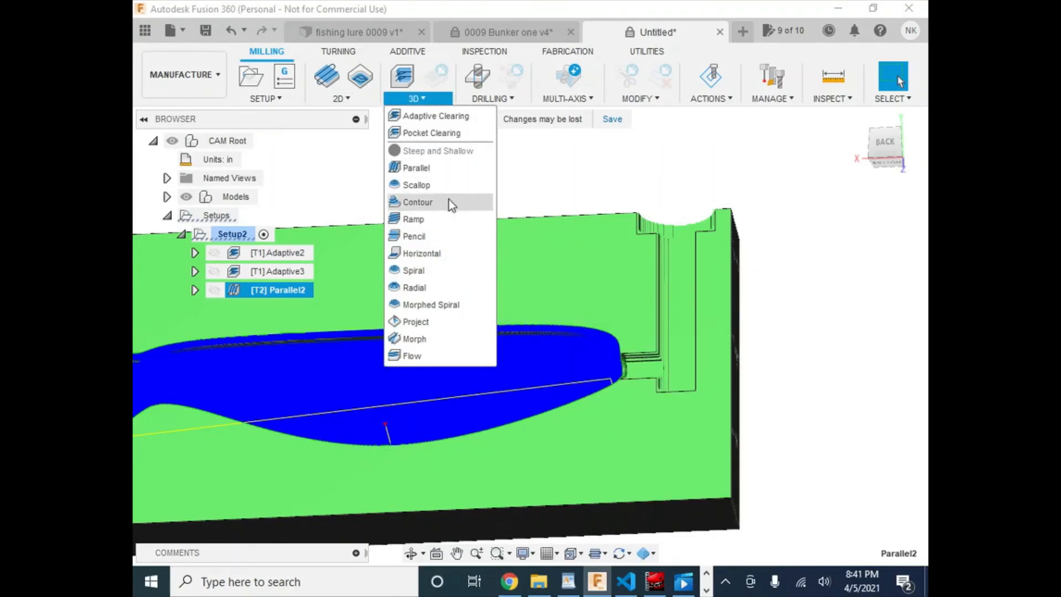
{"action": "left_click", "coordinate": [453, 168]}
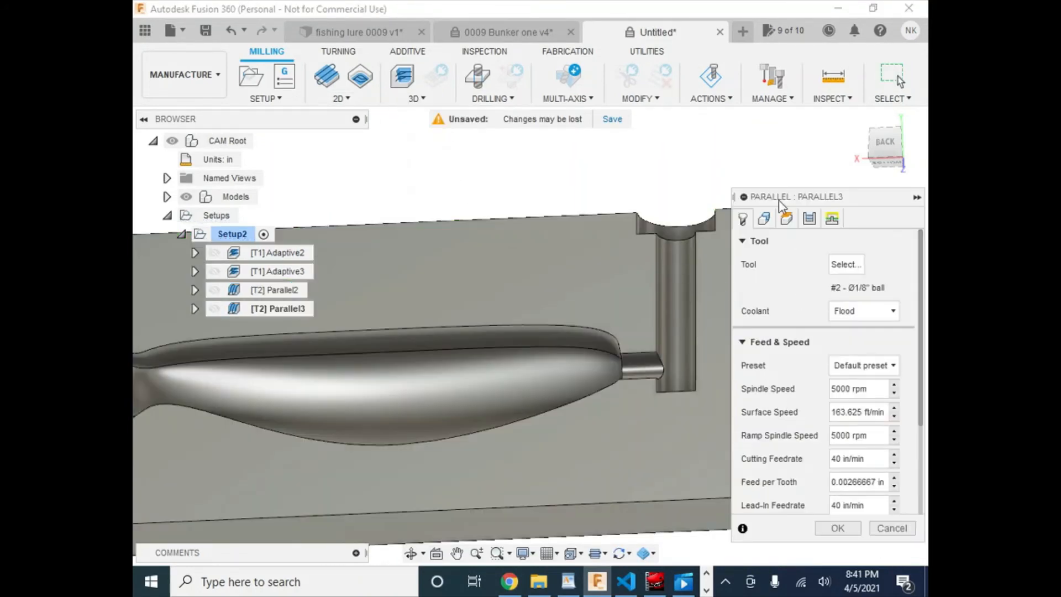
{"action": "left_click", "coordinate": [764, 218]}
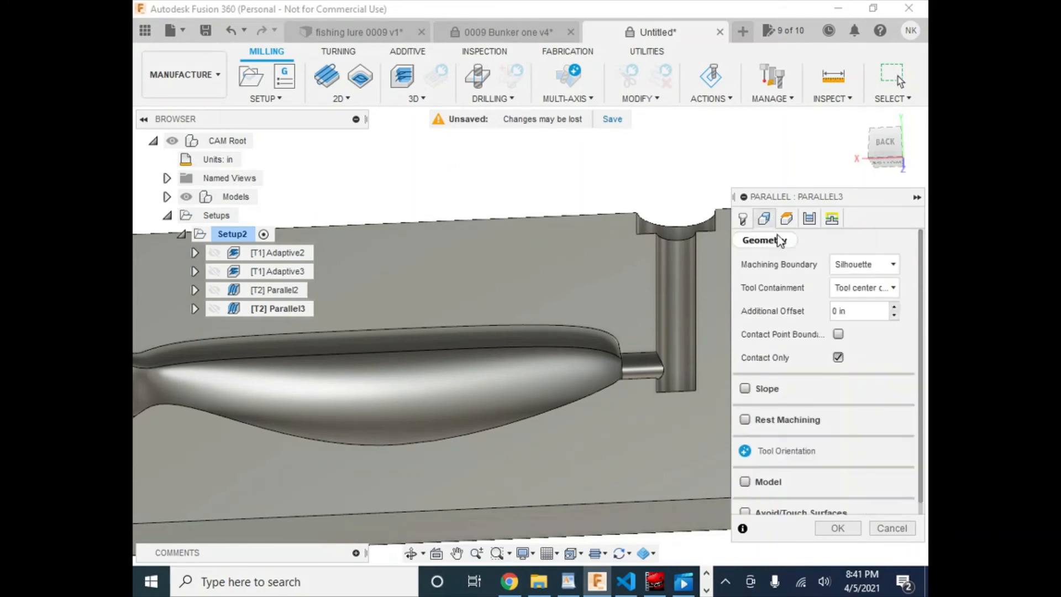
{"action": "left_click", "coordinate": [885, 271]}
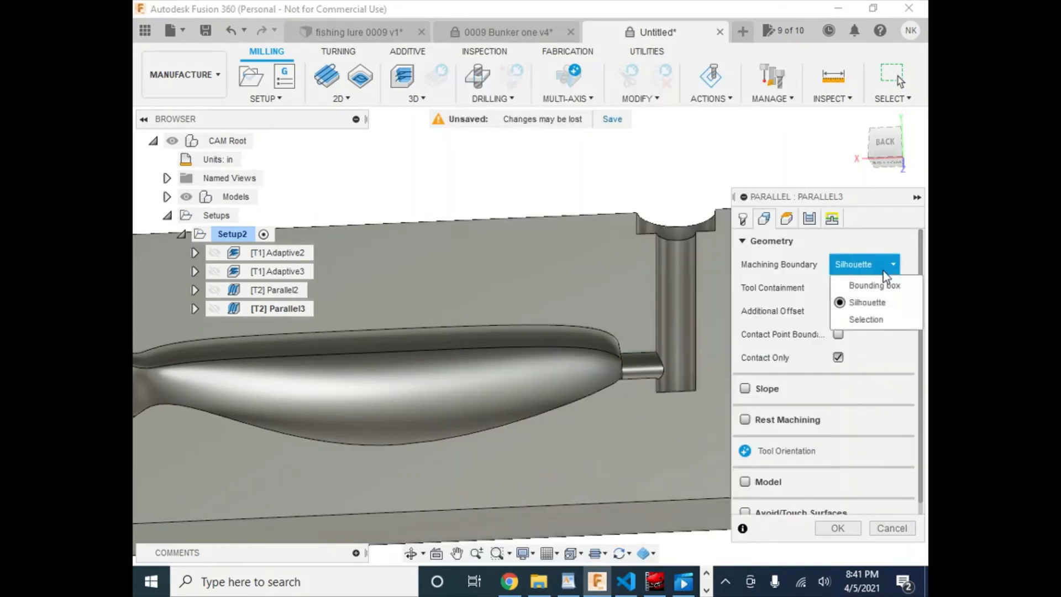
{"action": "left_click", "coordinate": [858, 317]}
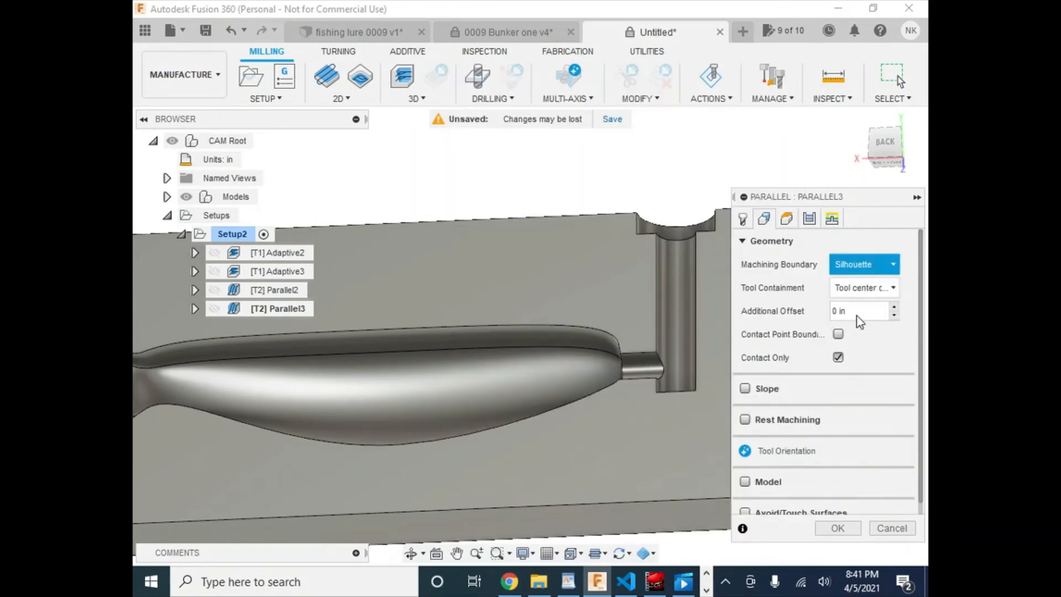
- Chain the cavity-side edges of the stepped pour opening and sprue, continuing along the gate channel's edges, as the Parallel3 machining boundary
{"action": "left_click", "coordinate": [637, 215]}
{"action": "left_click", "coordinate": [646, 234]}
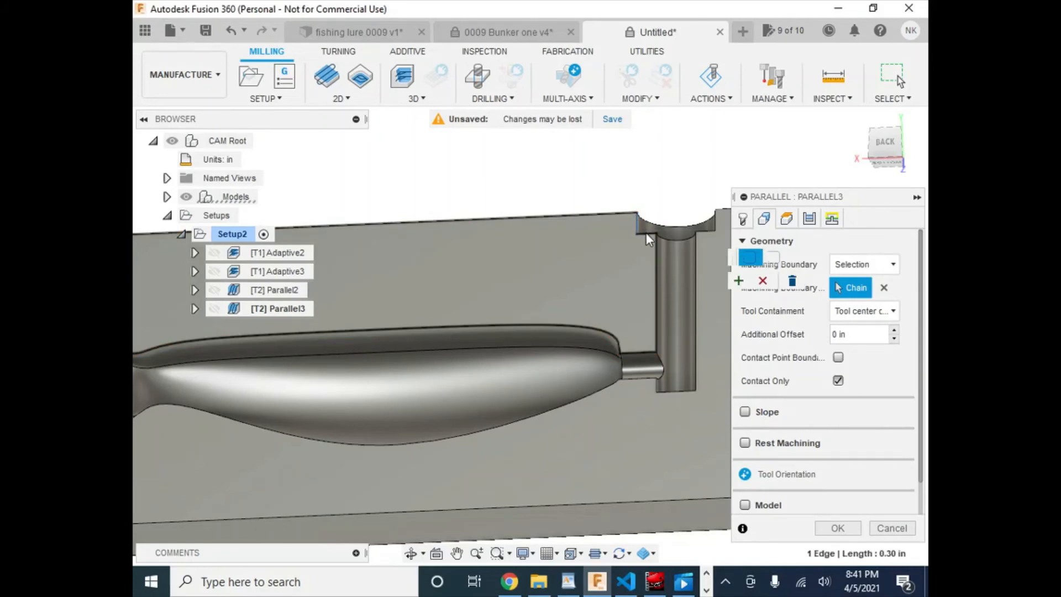
{"action": "left_click", "coordinate": [656, 262]}
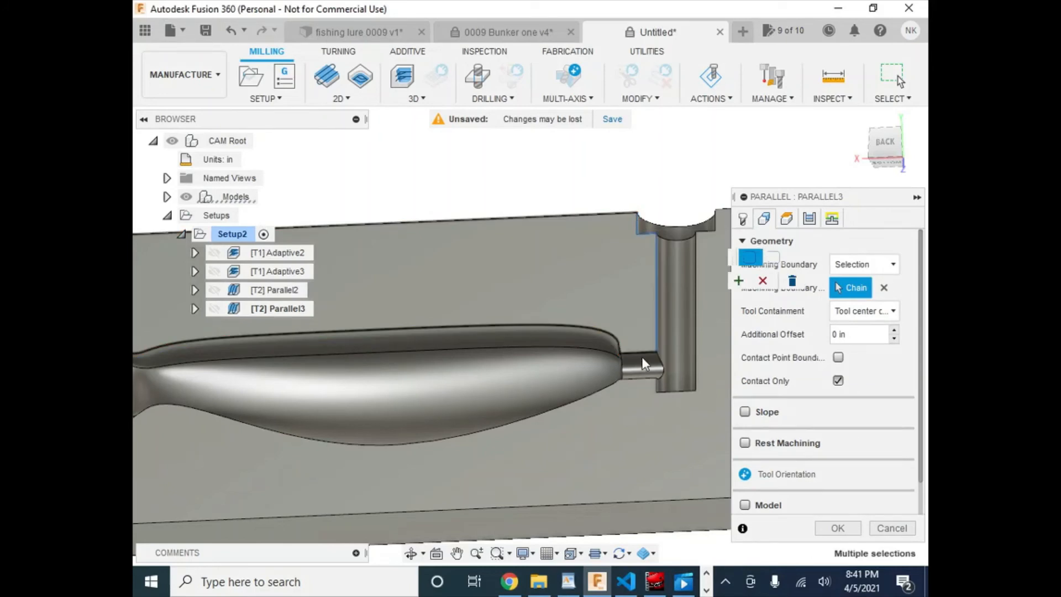
{"action": "left_click", "coordinate": [639, 352]}
{"action": "scroll", "coordinate": [622, 376], "scroll_direction": "up", "scroll_amount": 3}
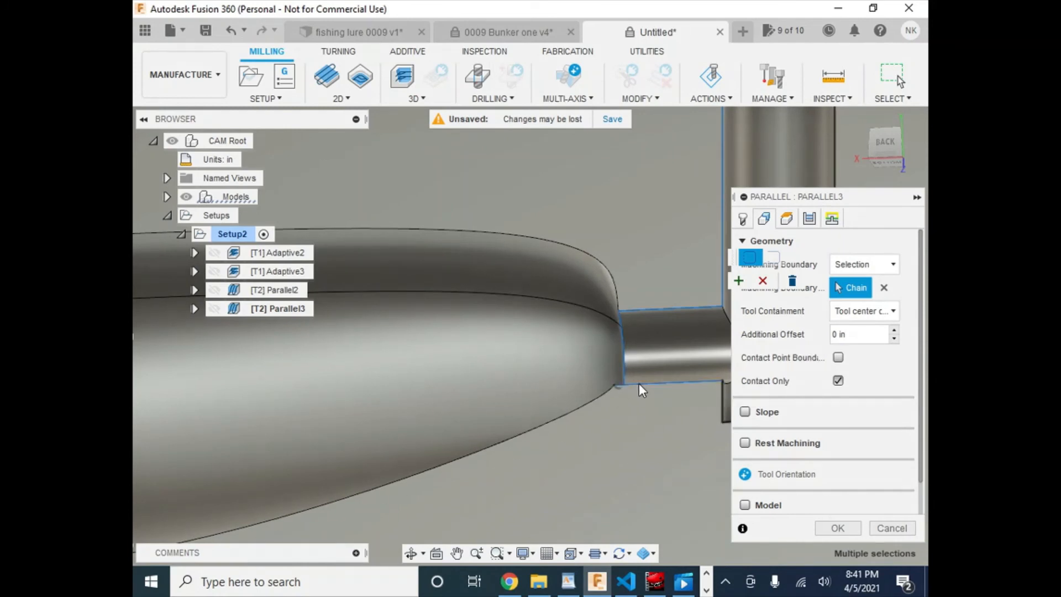
- Complete the boundary chain around the sprue's closed end, its outer long edge and the stepped pour opening, and accept it
{"action": "scroll", "coordinate": [685, 407], "scroll_direction": "down", "scroll_amount": 3}
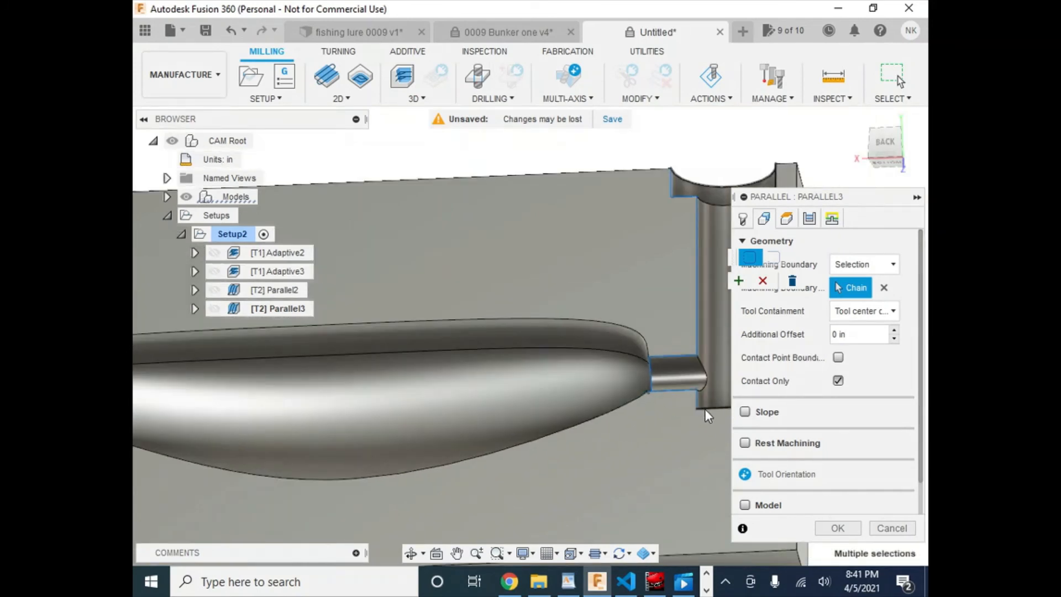
{"action": "left_click", "coordinate": [705, 409]}
{"action": "middle_click_drag", "start_coordinate": [613, 430], "coordinate": [434, 427]}
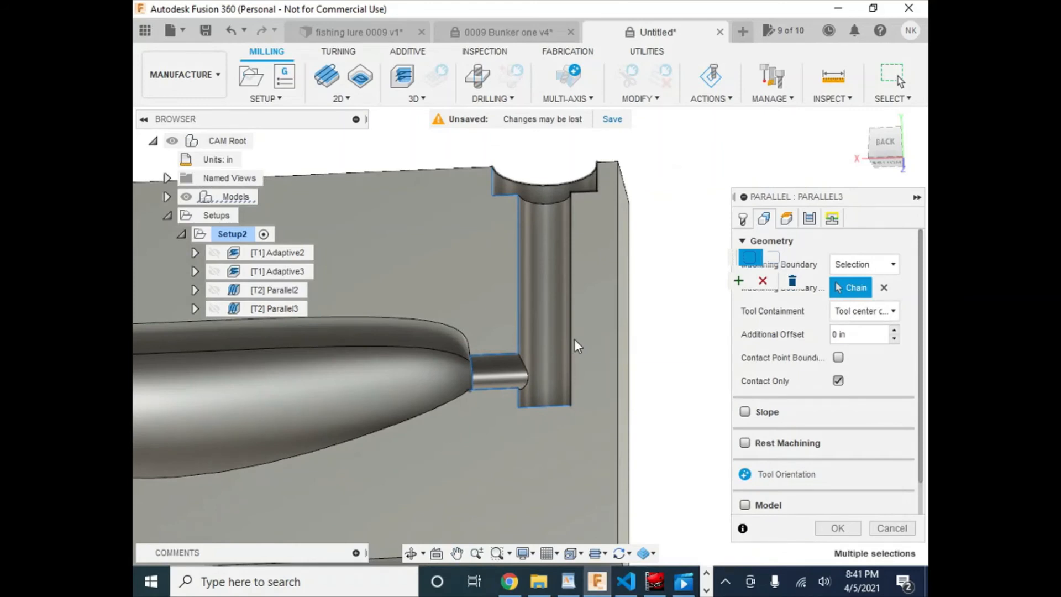
{"action": "left_click", "coordinate": [572, 340]}
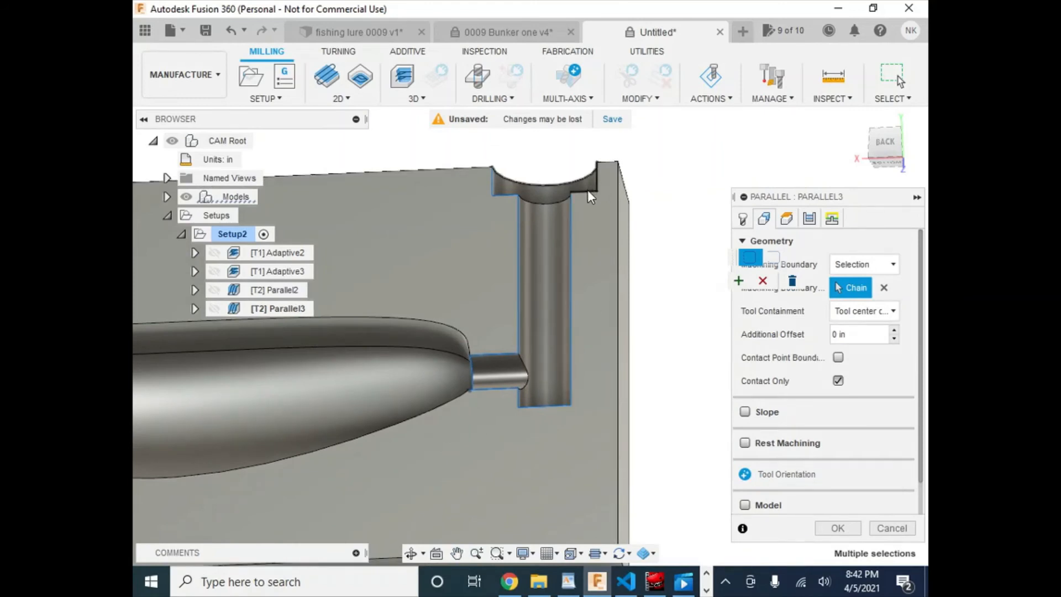
{"action": "left_click", "coordinate": [598, 179]}
{"action": "left_click", "coordinate": [739, 281]}
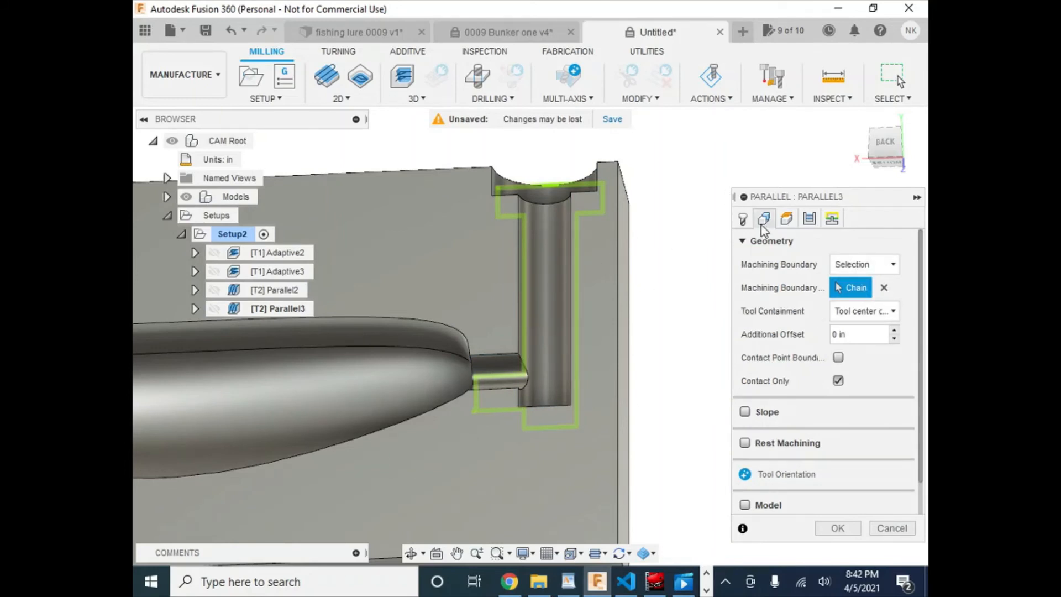
- Set the Parallel3 pass direction to 90 deg and confirm the operation to generate its toolpath
{"action": "left_click", "coordinate": [787, 219]}
{"action": "left_click", "coordinate": [809, 219]}
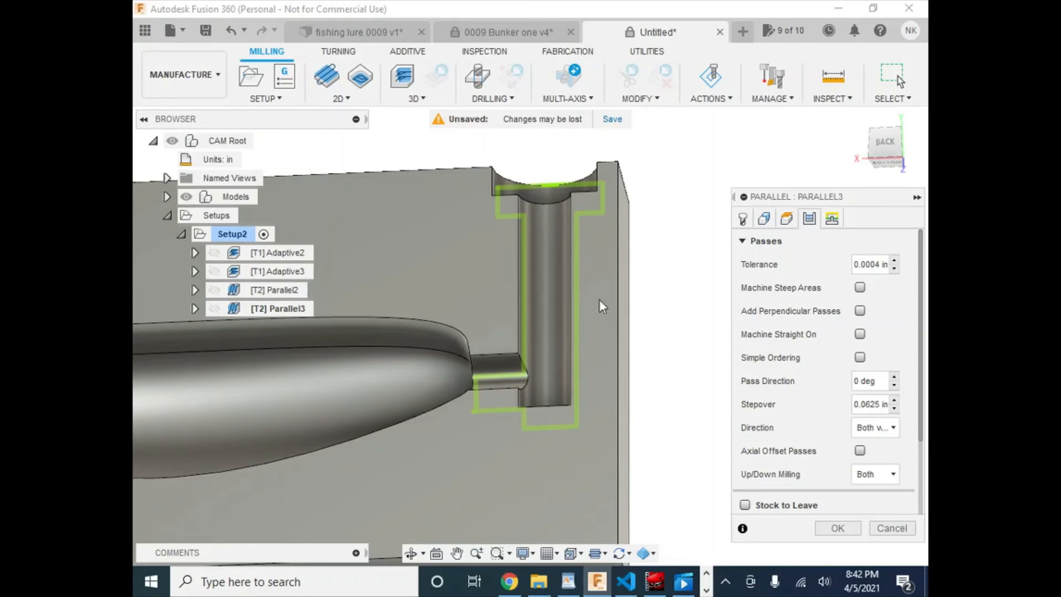
{"action": "scroll", "coordinate": [834, 402], "scroll_direction": "down", "scroll_amount": 3}
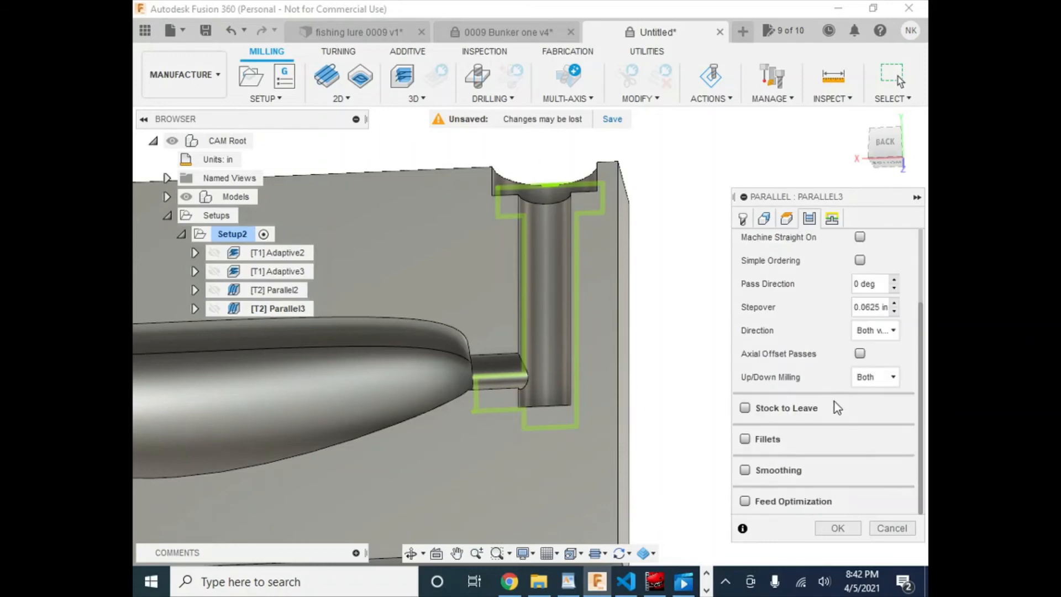
{"action": "scroll", "coordinate": [821, 378], "scroll_direction": "up", "scroll_amount": 3}
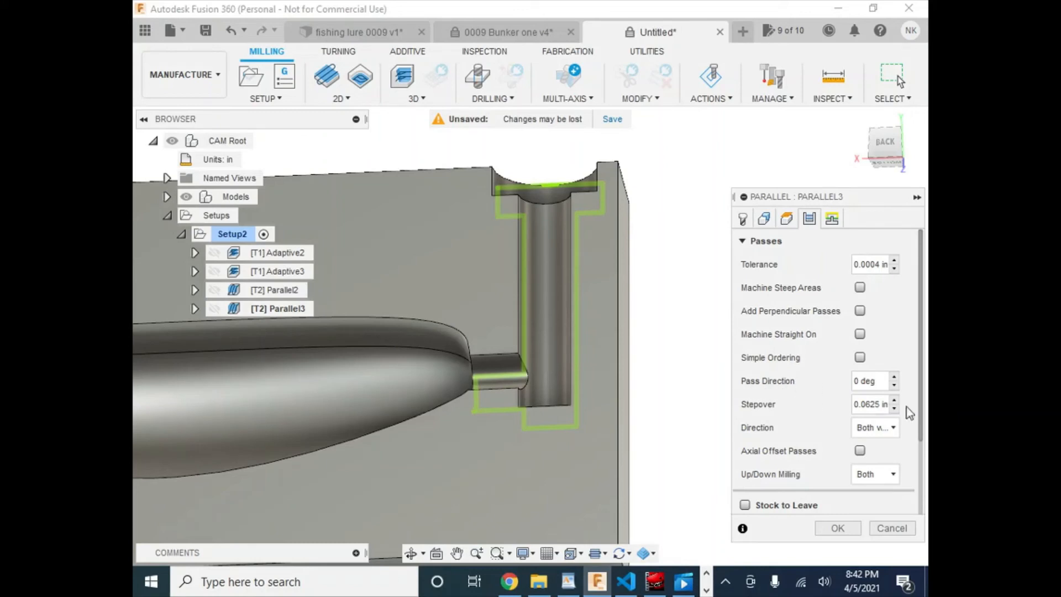
{"action": "left_click", "coordinate": [861, 382]}
{"action": "type", "text": "9"}
{"action": "left_click", "coordinate": [839, 528]}
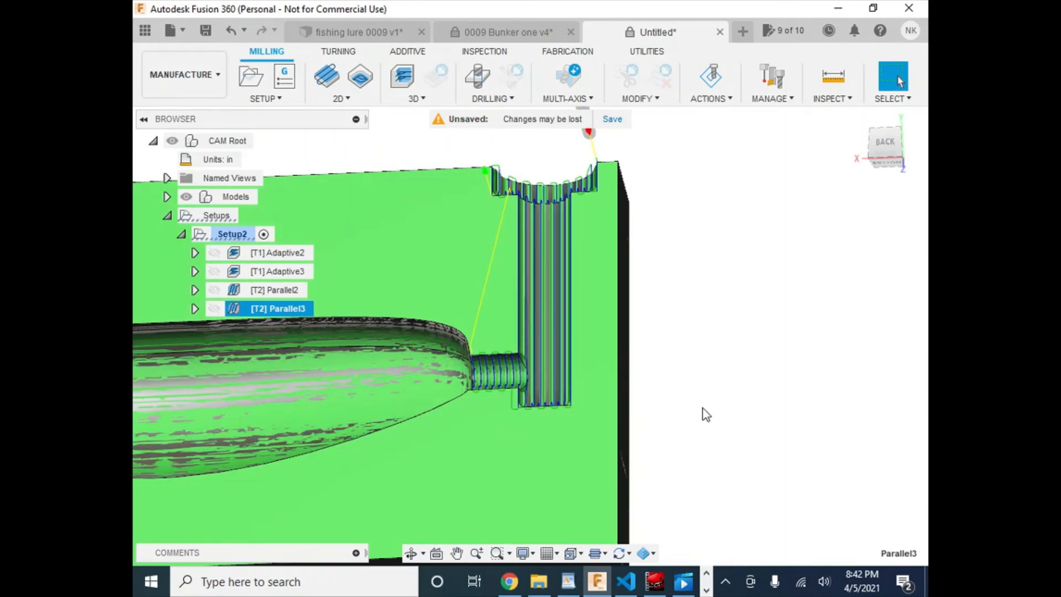
{"action": "scroll", "coordinate": [497, 426], "scroll_direction": "down", "scroll_amount": 2}
{"action": "scroll", "coordinate": [608, 426], "scroll_direction": "down", "scroll_amount": 3}
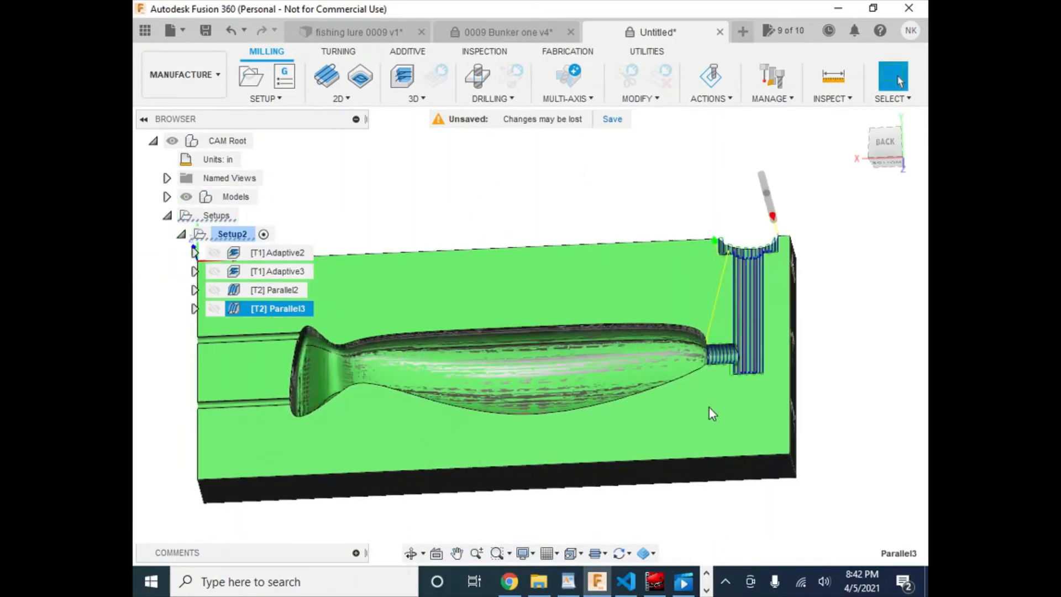
- Create an NC program containing Adaptive2 and Adaptive3 and post it with the Mach3Mill post, overwriting 1001.tap
{"action": "left_click", "coordinate": [878, 393]}
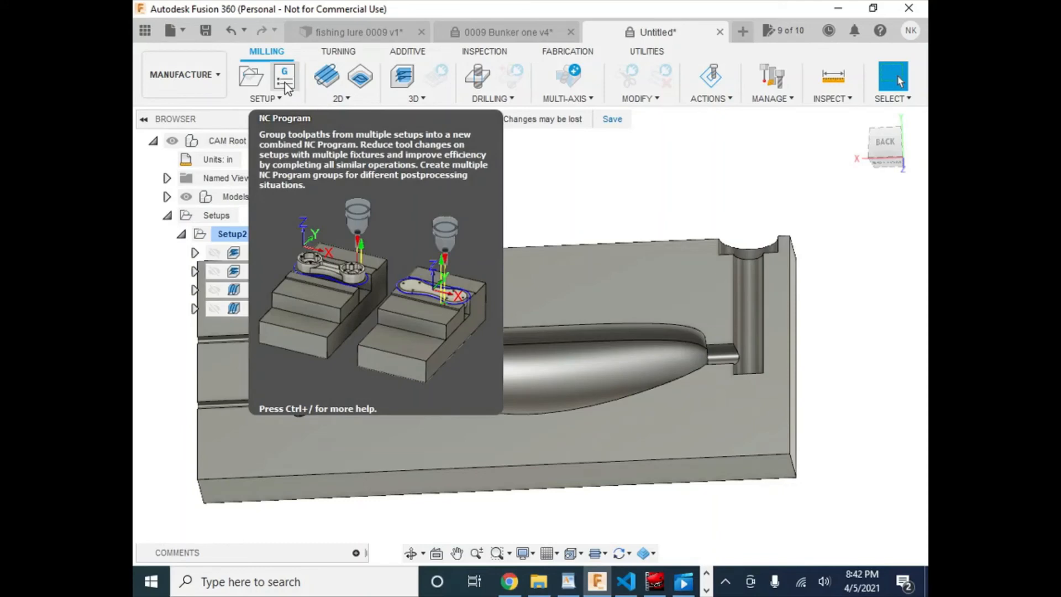
{"action": "left_click", "coordinate": [284, 82]}
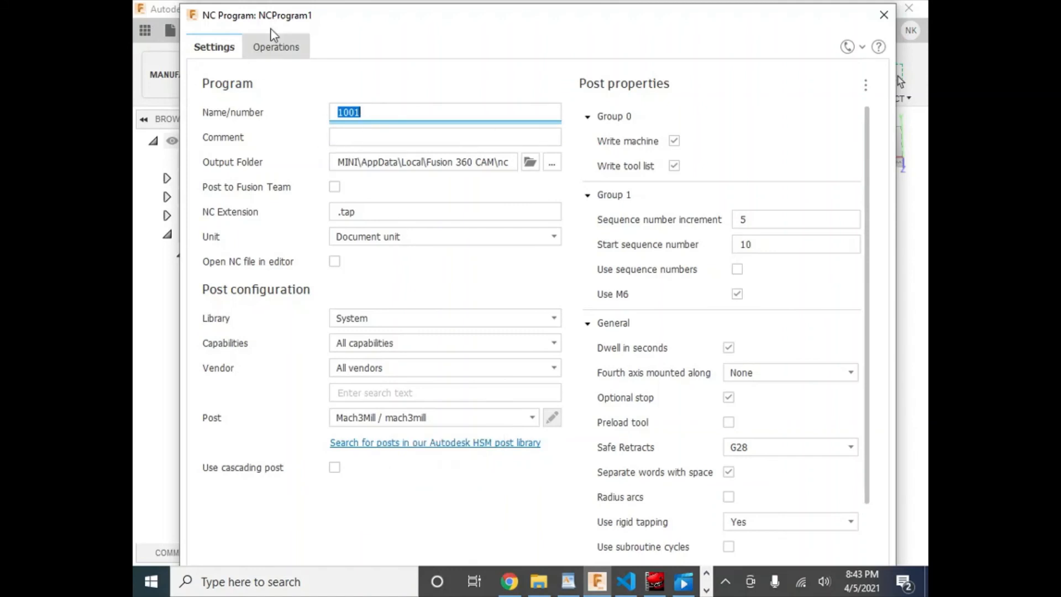
{"action": "left_click", "coordinate": [282, 48]}
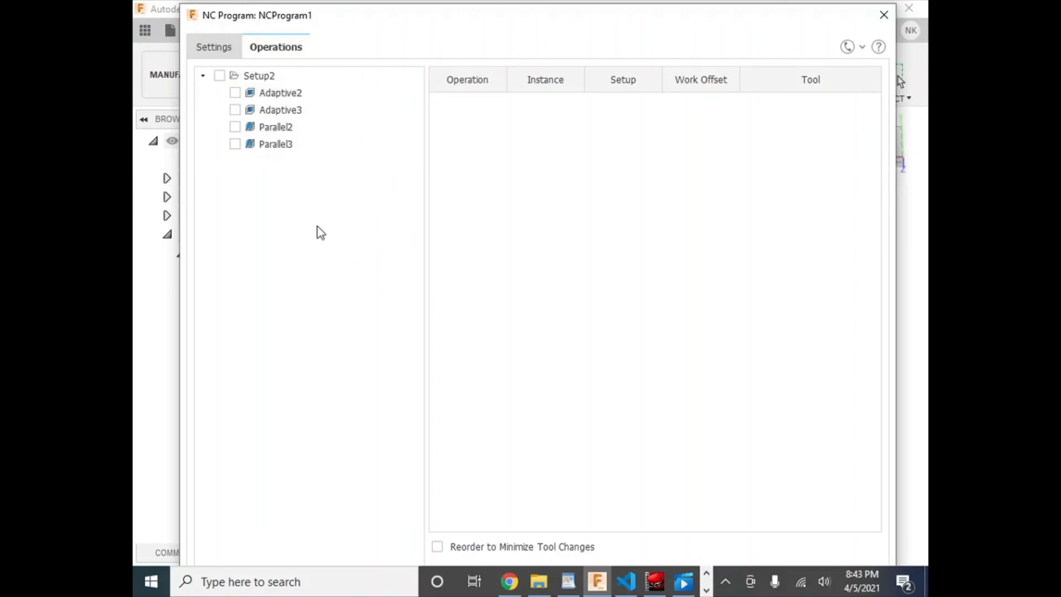
{"action": "left_click", "coordinate": [236, 94]}
{"action": "left_click", "coordinate": [236, 114]}
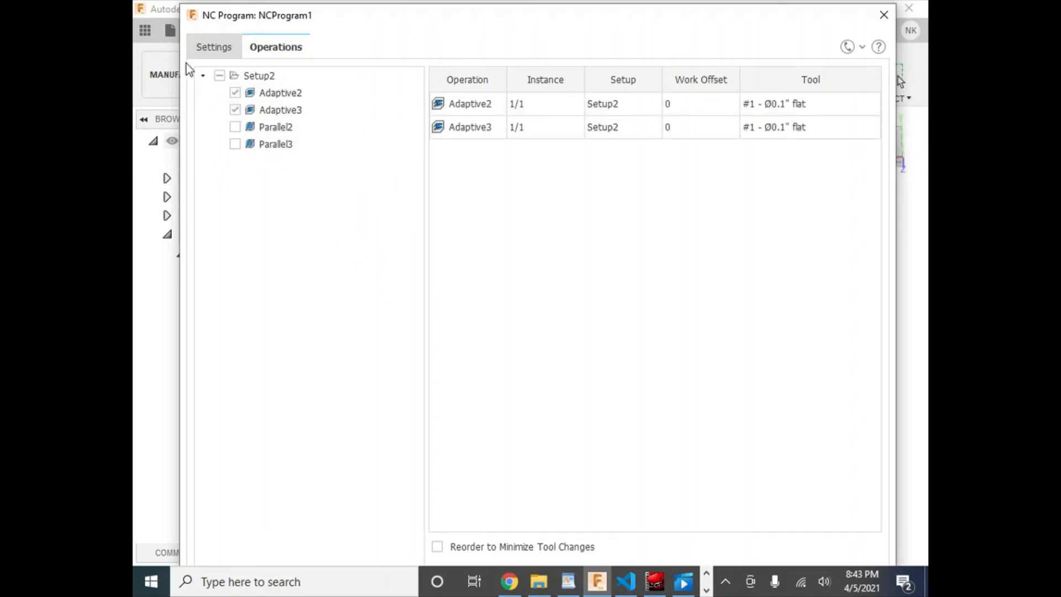
{"action": "key", "text": "Return"}
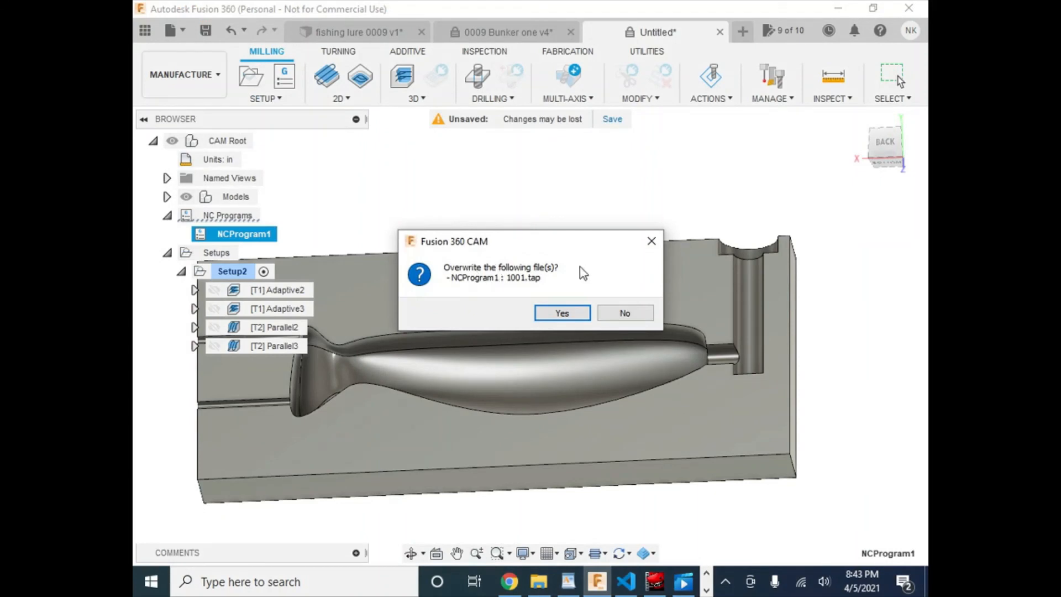
{"action": "left_click", "coordinate": [574, 313]}
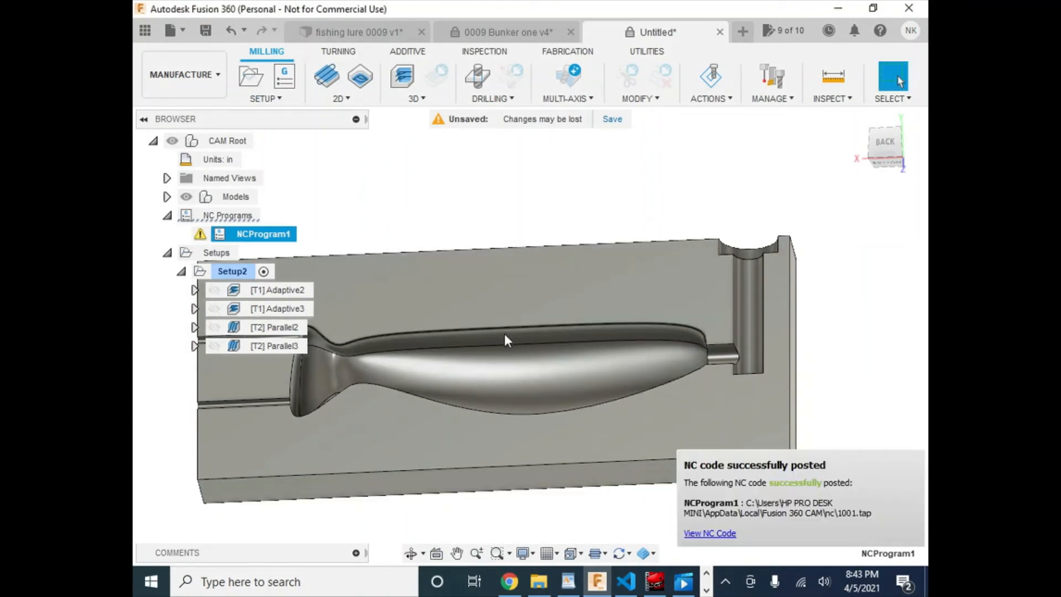
- Open the posted 1001.tap code in Visual Studio Code and examine its header comments and the start of the Adaptive2 section
{"action": "left_click", "coordinate": [735, 534]}
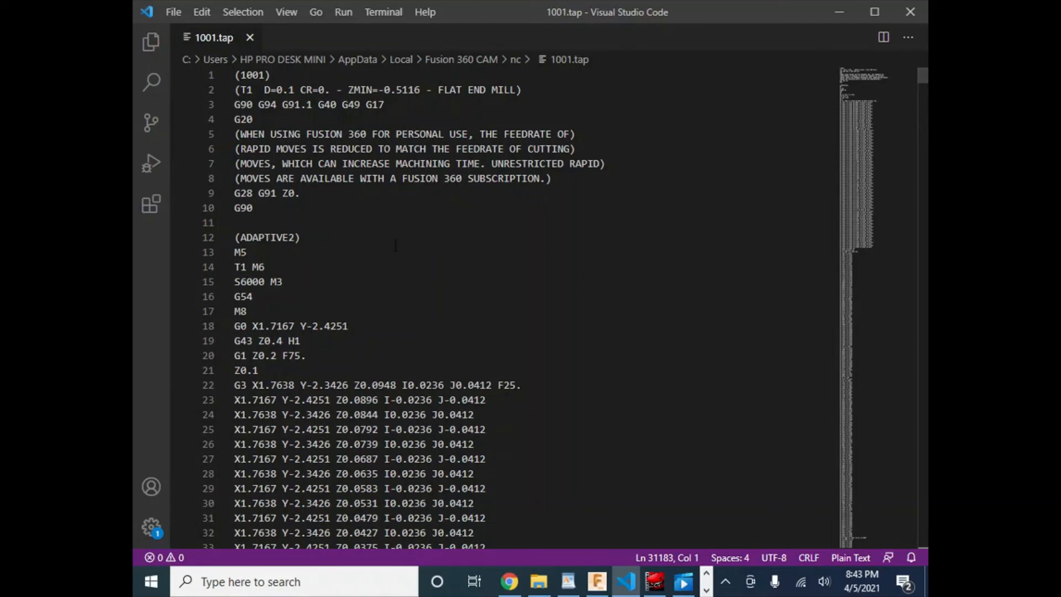
{"action": "left_click_drag", "start_coordinate": [544, 178], "coordinate": [517, 164]}
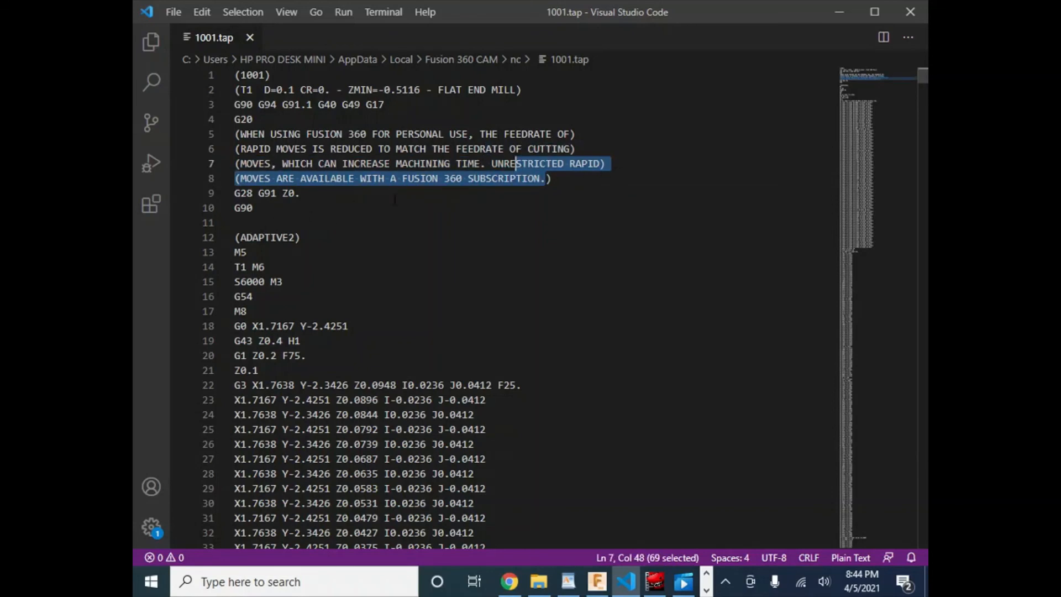
{"action": "left_click", "coordinate": [496, 283]}
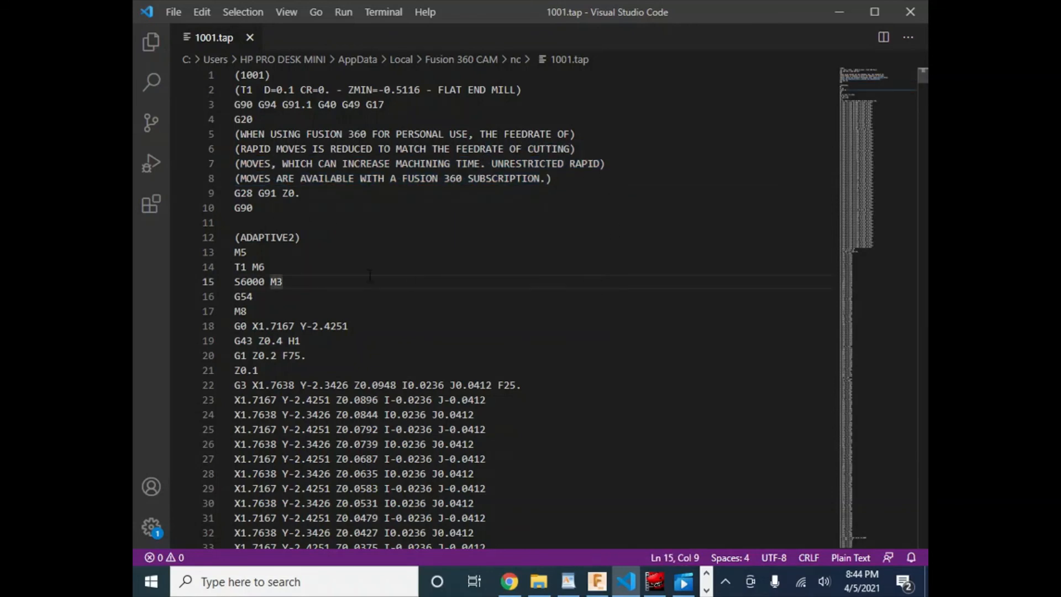
{"action": "scroll", "coordinate": [404, 301], "scroll_direction": "down", "scroll_amount": 3}
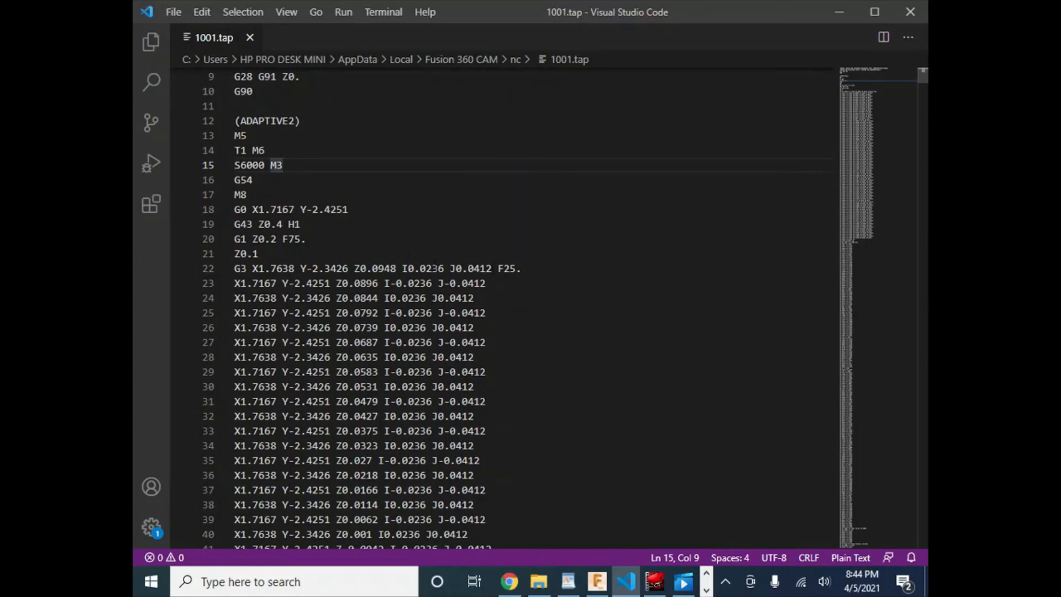
{"action": "scroll", "coordinate": [584, 283], "scroll_direction": "up", "scroll_amount": 3}
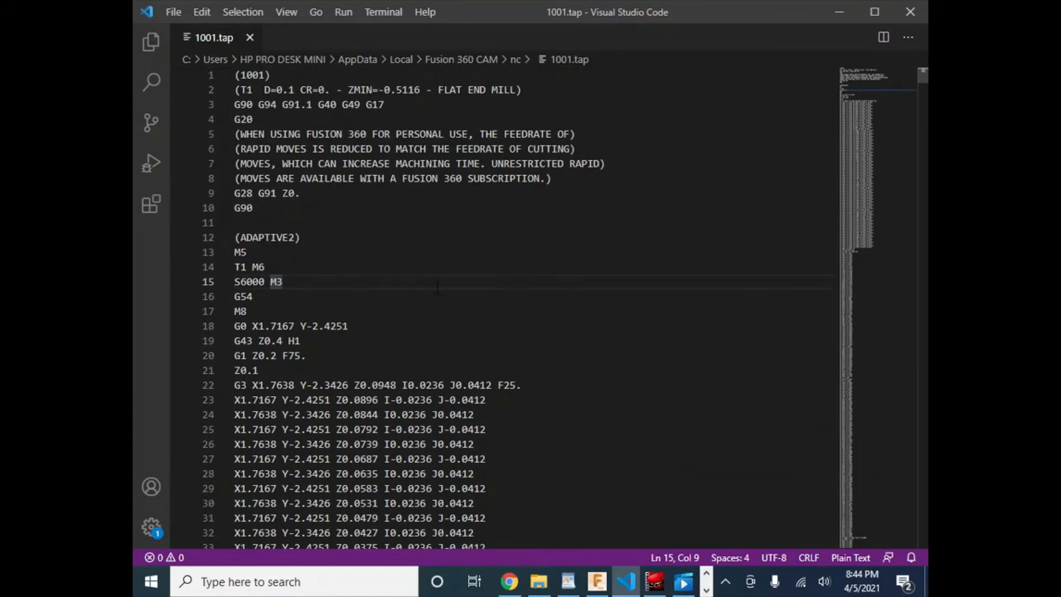
{"action": "scroll", "coordinate": [503, 307], "scroll_direction": "down", "scroll_amount": 3}
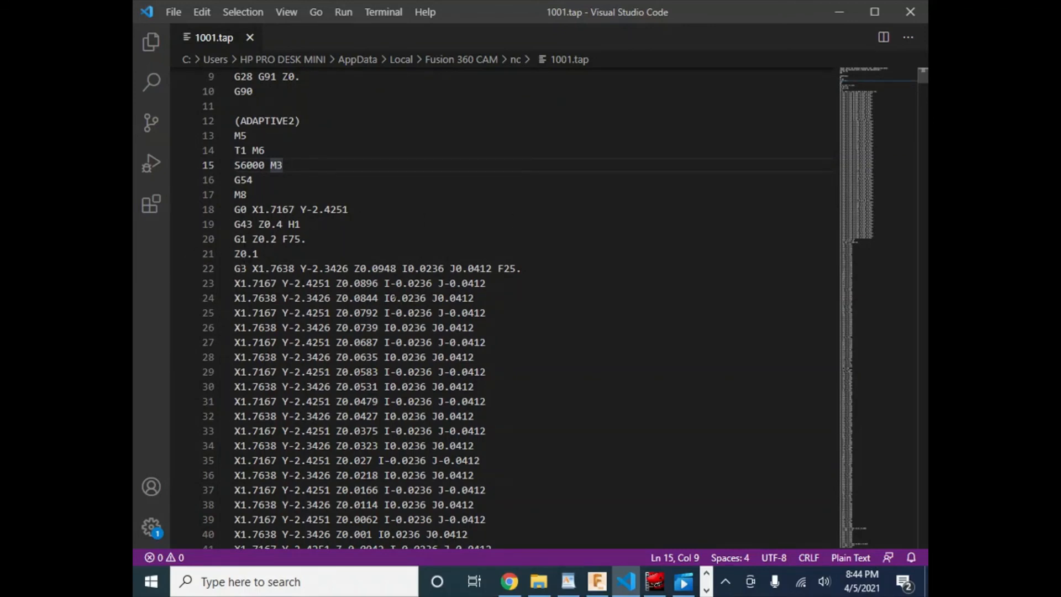
{"action": "scroll", "coordinate": [389, 298], "scroll_direction": "up", "scroll_amount": 3}
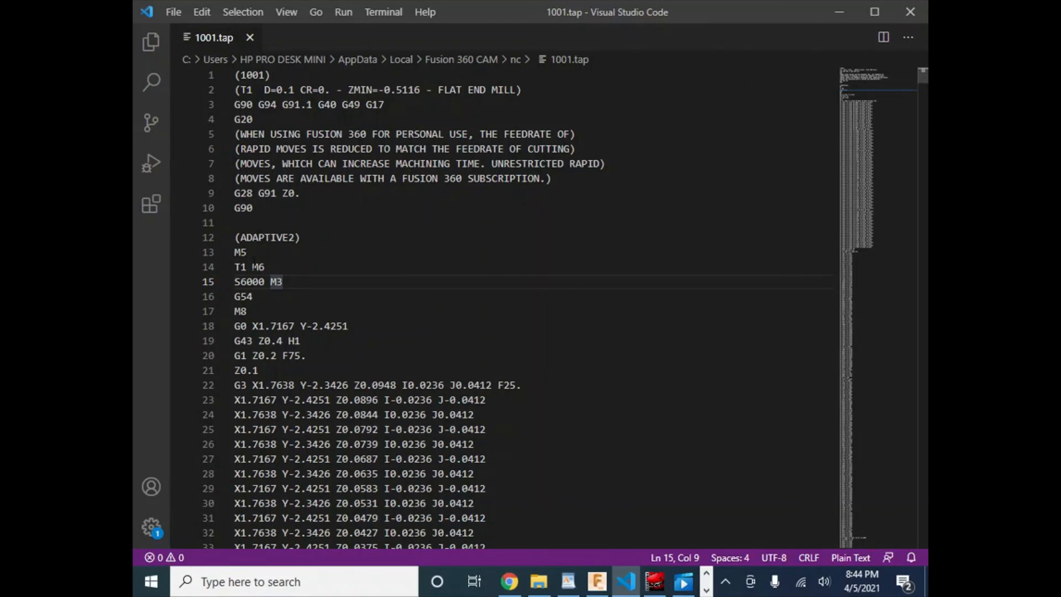
- Highlight the G54 work offset line in the Adaptive2 section and close the 1001.tap code window
{"action": "key", "text": "Down"}
{"action": "key", "text": "shift+Home"}
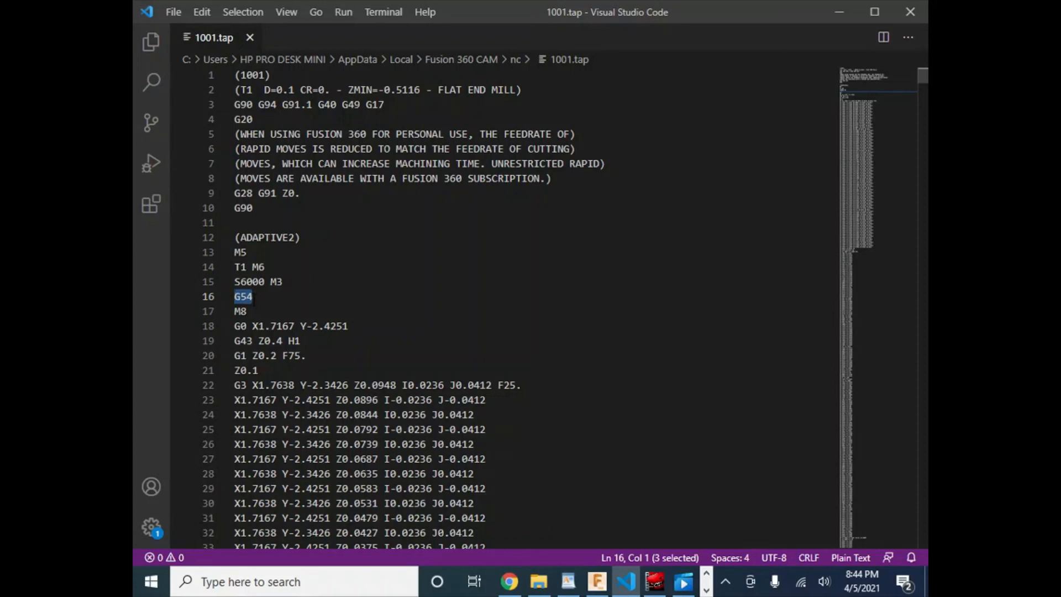
{"action": "key", "text": "Right"}
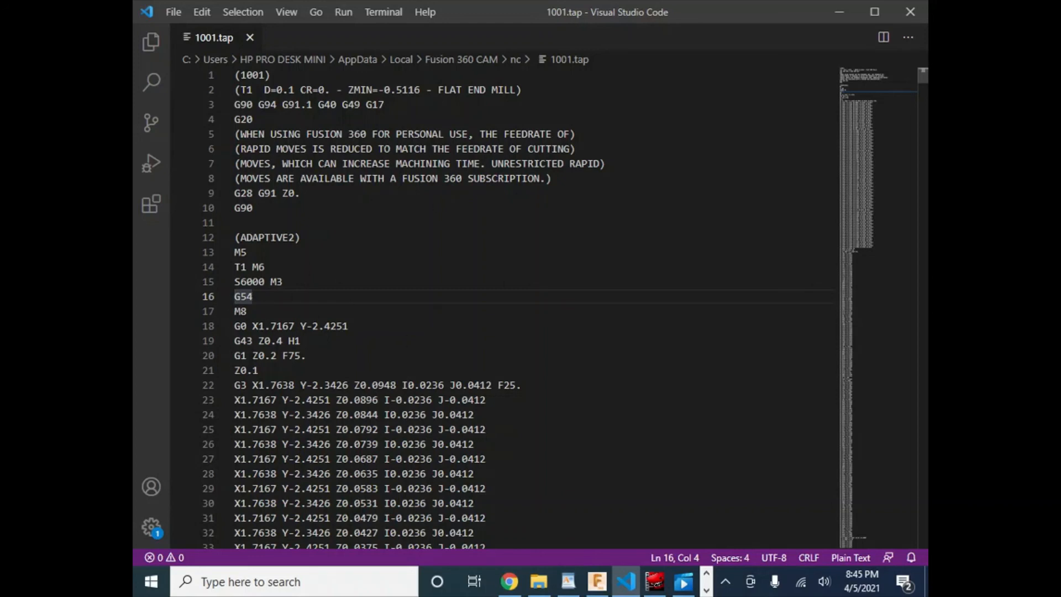
{"action": "left_click", "coordinate": [911, 12]}
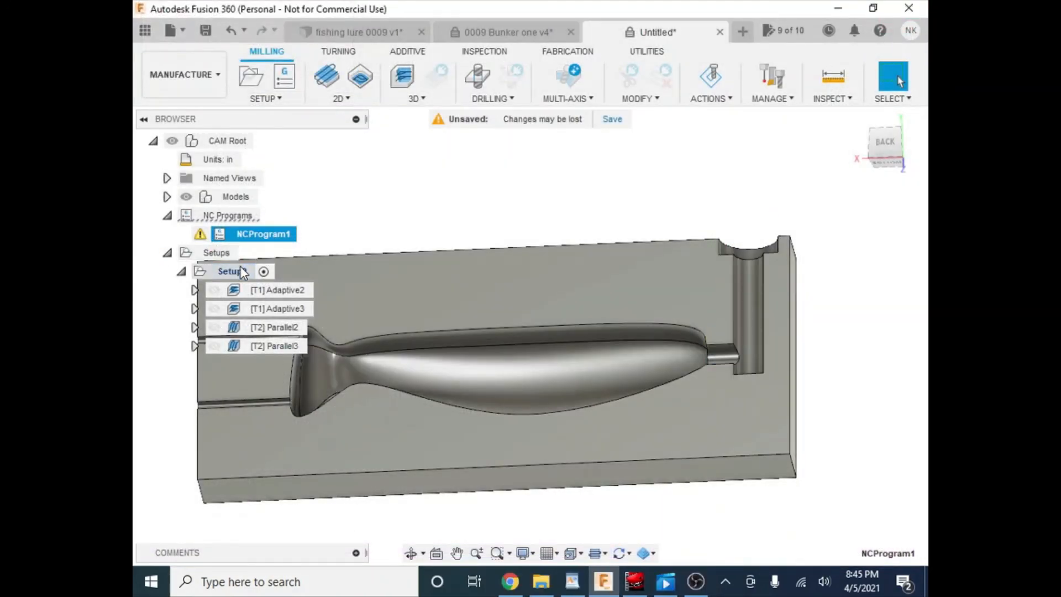
- Simulate all Setup2 toolpaths on the stock, raising the playback speed in stages up to the maximum
{"action": "right_click", "coordinate": [242, 271]}
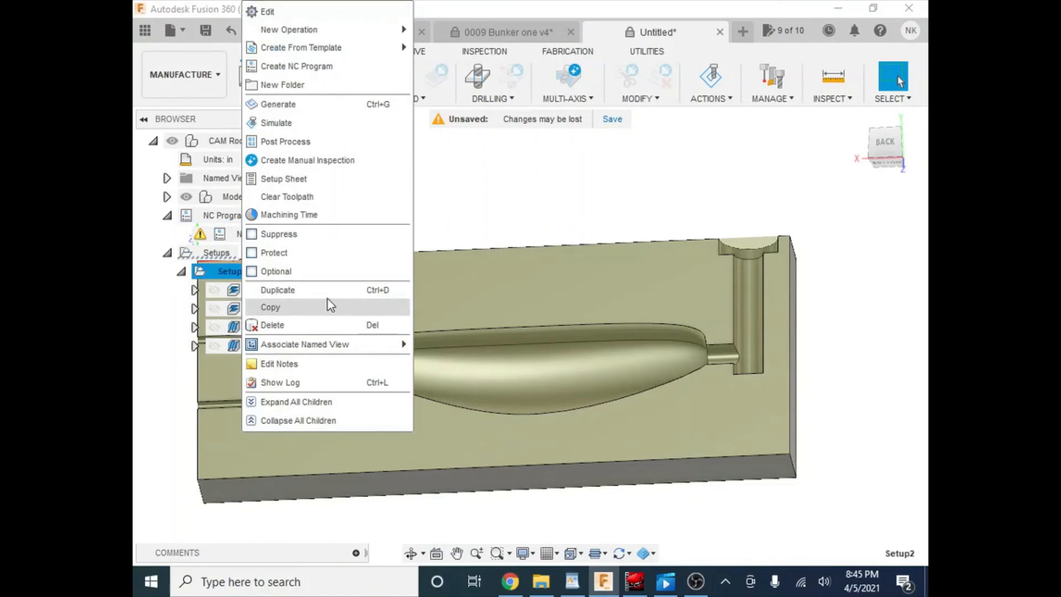
{"action": "left_click", "coordinate": [311, 123]}
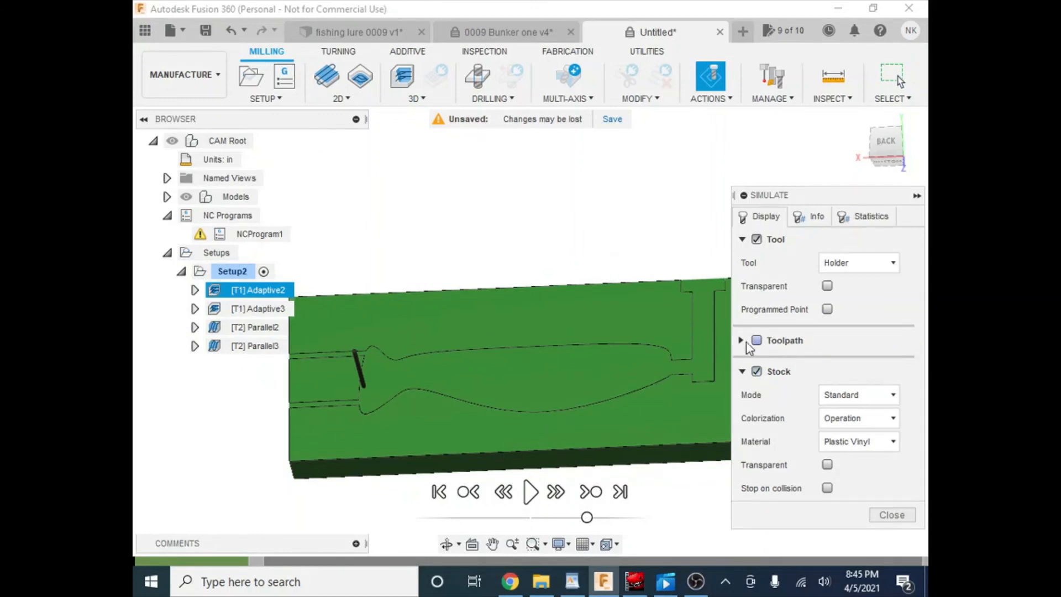
{"action": "left_click", "coordinate": [531, 492]}
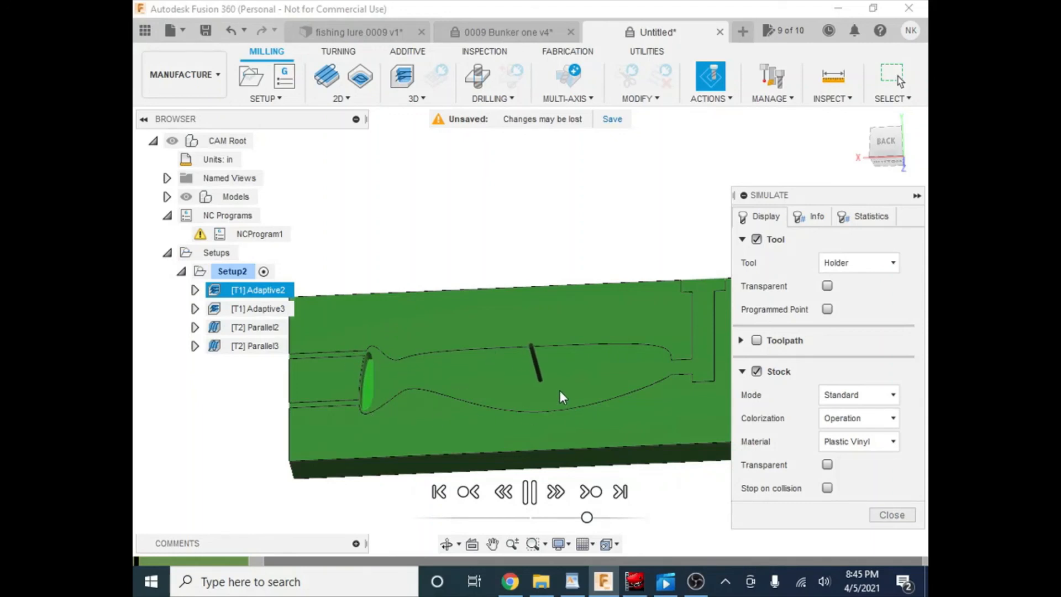
{"action": "left_click_drag", "start_coordinate": [591, 519], "coordinate": [606, 518]}
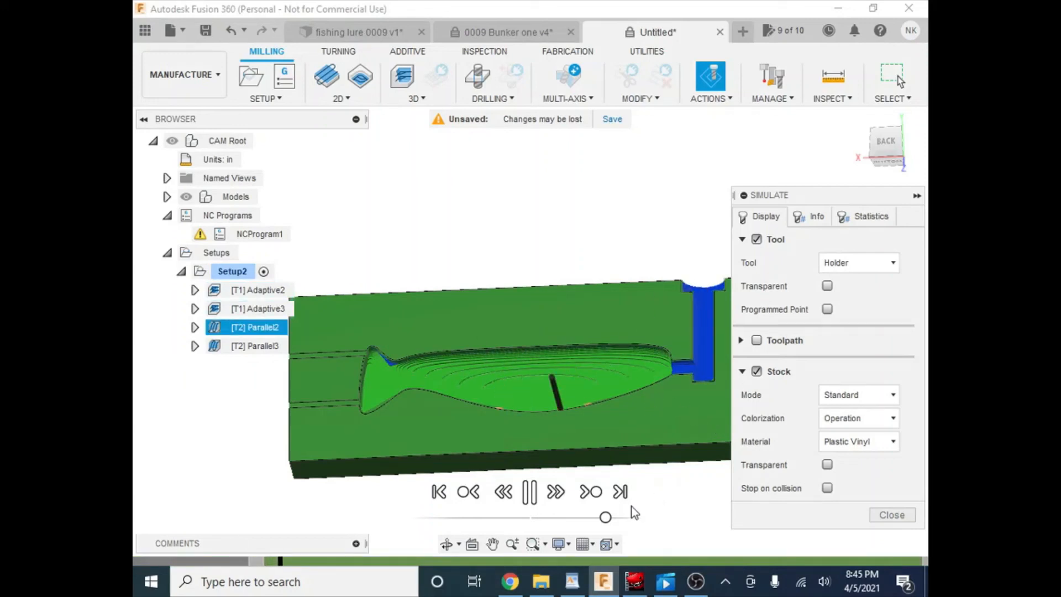
{"action": "left_click_drag", "start_coordinate": [605, 518], "coordinate": [624, 519]}
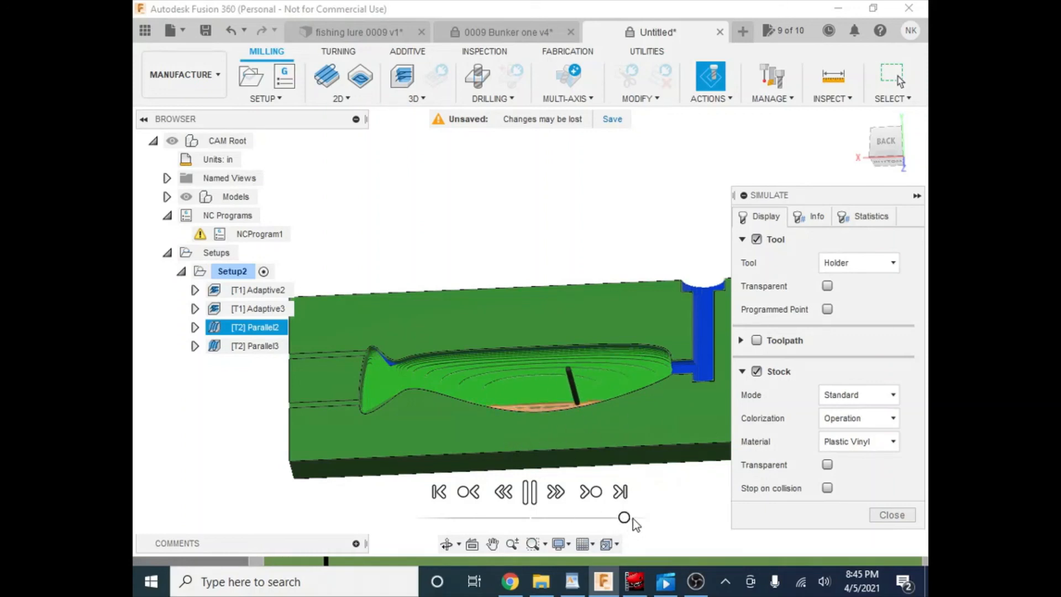
{"action": "left_click_drag", "start_coordinate": [624, 518], "coordinate": [635, 518]}
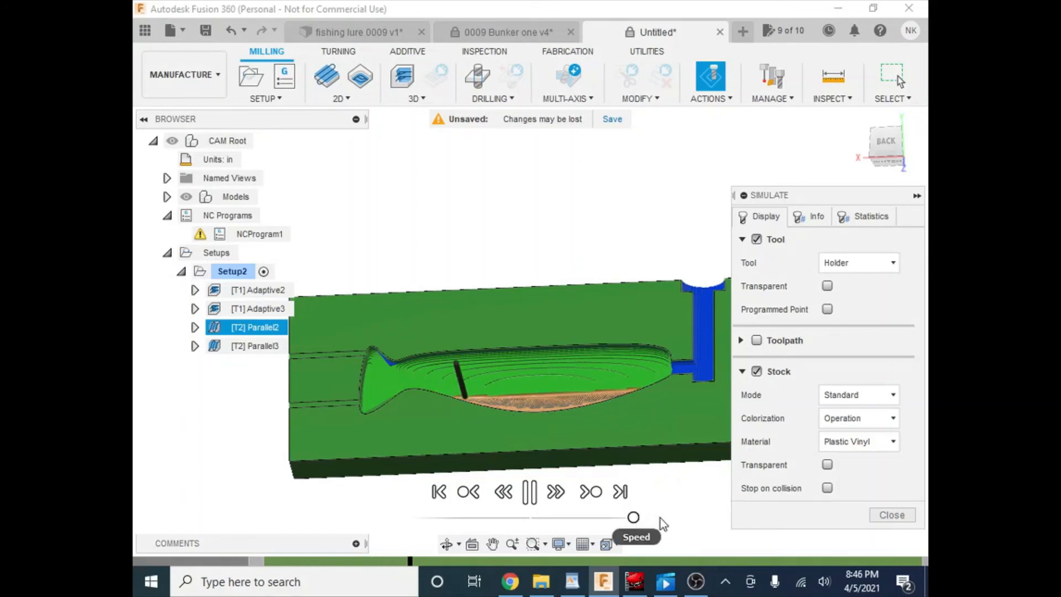
{"action": "left_click_drag", "start_coordinate": [633, 517], "coordinate": [662, 519]}
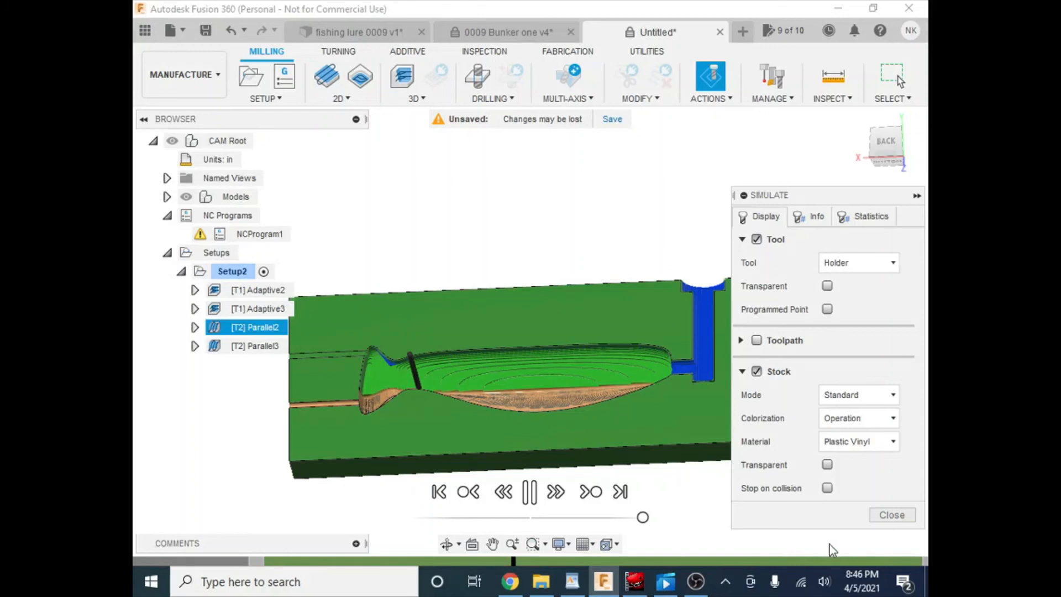
- Check the machining statistics of the Setup2 simulation and close it
{"action": "mouse_move", "coordinate": [890, 556]}
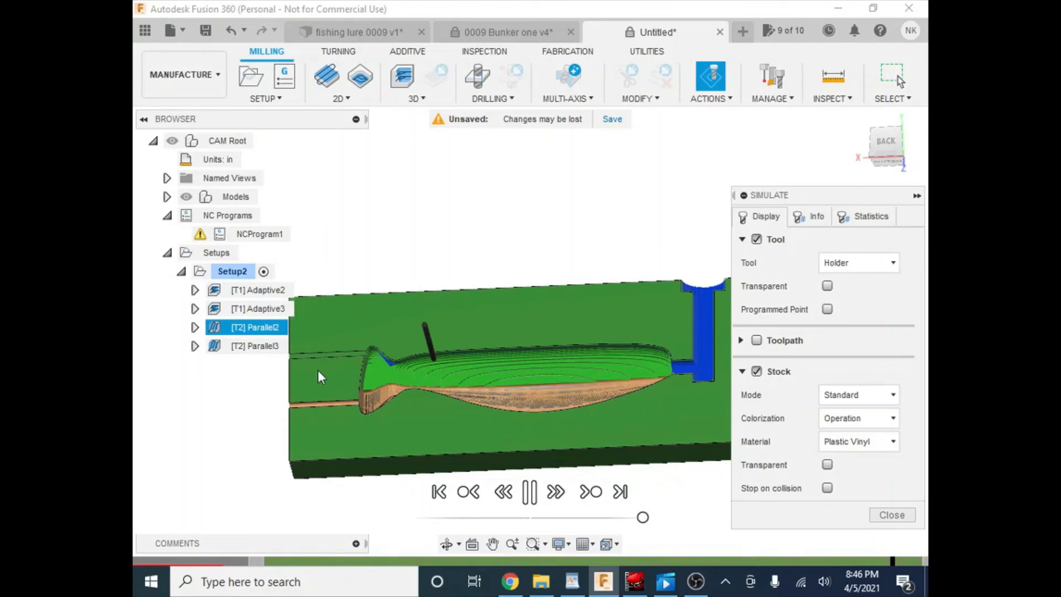
{"action": "left_click", "coordinate": [879, 217]}
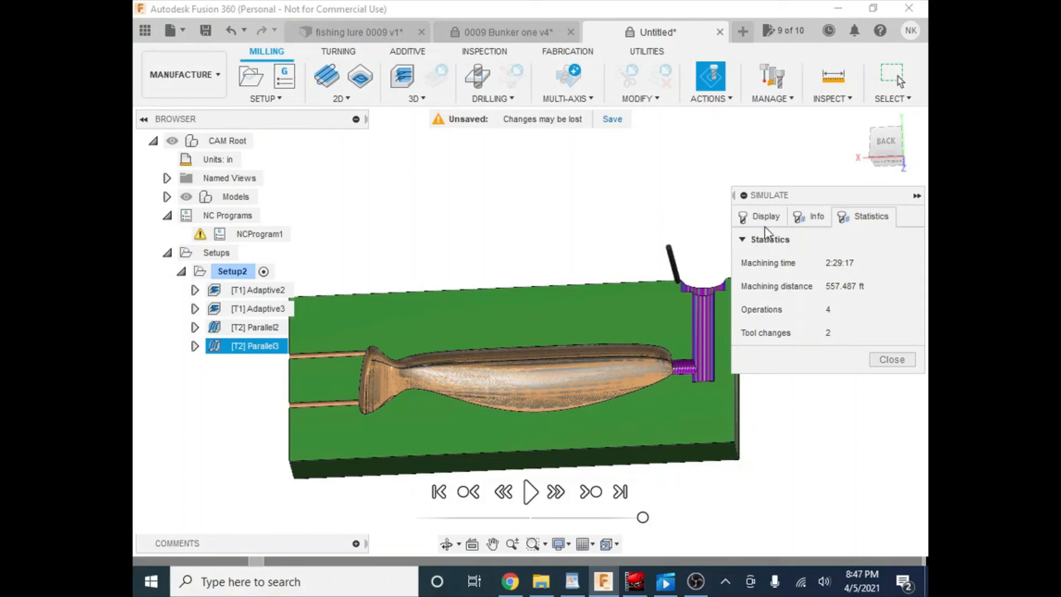
{"action": "left_click", "coordinate": [891, 360]}
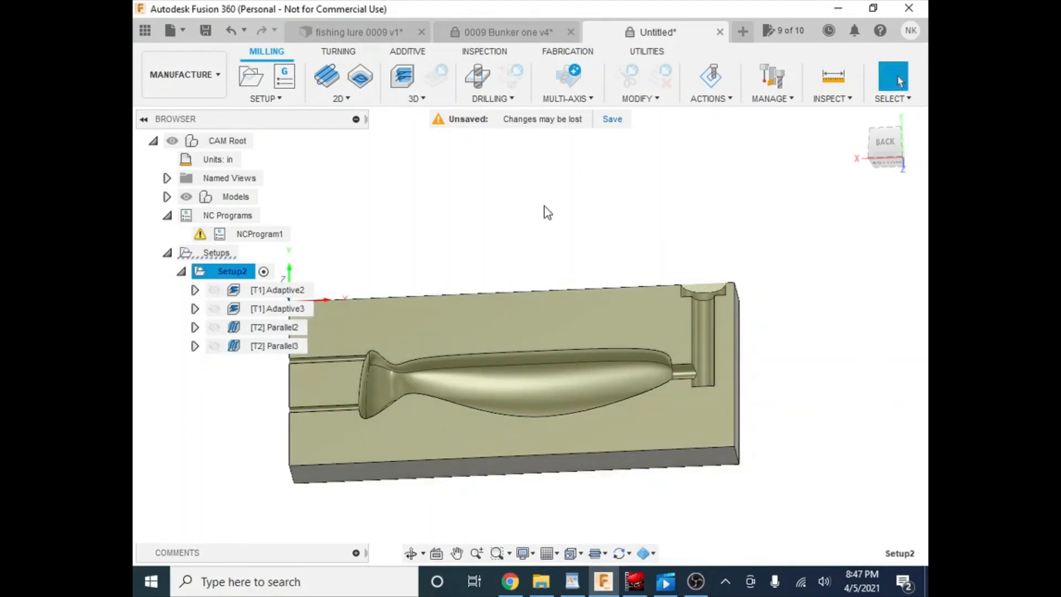
- Switch to the 0009 Bunker one v4 design and inspect the scaled lure body from the tail, head and side
{"action": "left_click", "coordinate": [513, 39]}
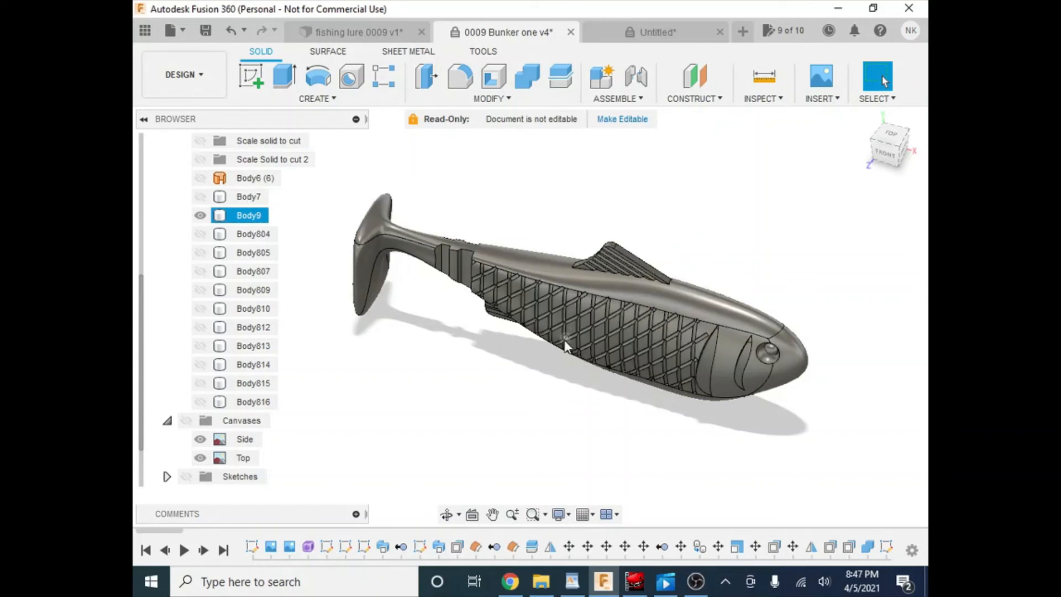
{"action": "middle_click_drag", "start_coordinate": [565, 339], "coordinate": [666, 299]}
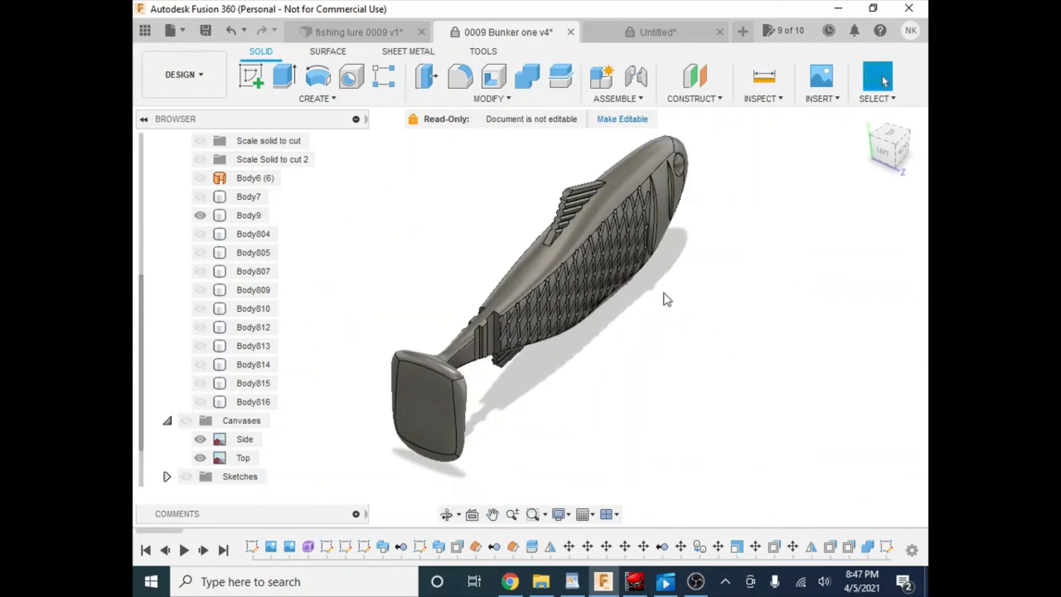
{"action": "scroll", "coordinate": [674, 266], "scroll_direction": "up", "scroll_amount": 5}
{"action": "middle_click_drag", "start_coordinate": [681, 252], "coordinate": [624, 281], "text": "shift"}
{"action": "scroll", "coordinate": [624, 282], "scroll_direction": "down", "scroll_amount": 3}
{"action": "scroll", "coordinate": [467, 318], "scroll_direction": "down", "scroll_amount": 2}
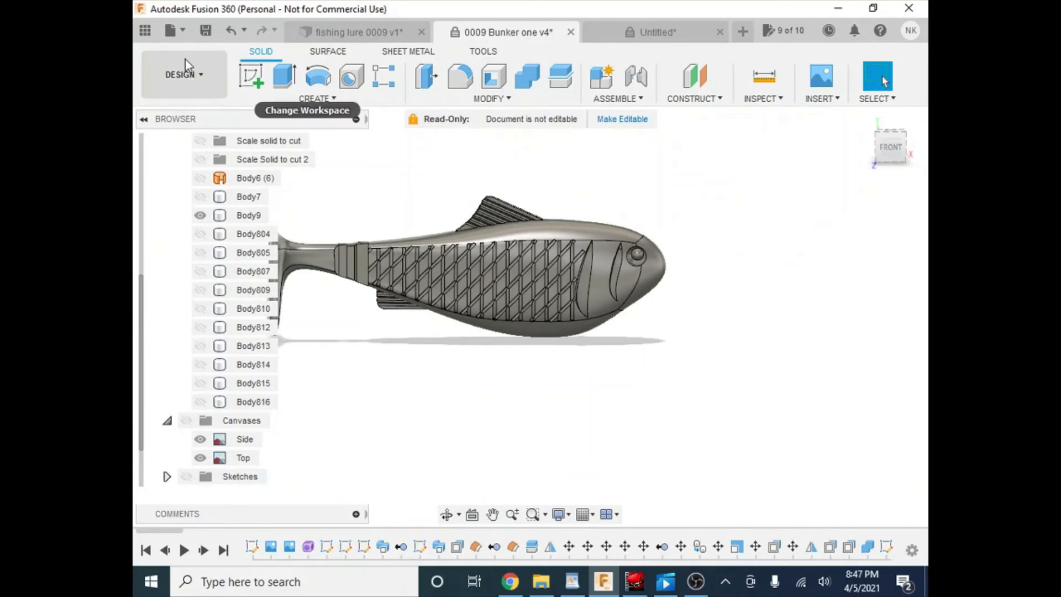
- Switch the 0009 Bunker one v4 document to the Manufacture workspace and bring both mold cavities into view
{"action": "left_click", "coordinate": [183, 71]}
{"action": "left_click", "coordinate": [197, 253]}
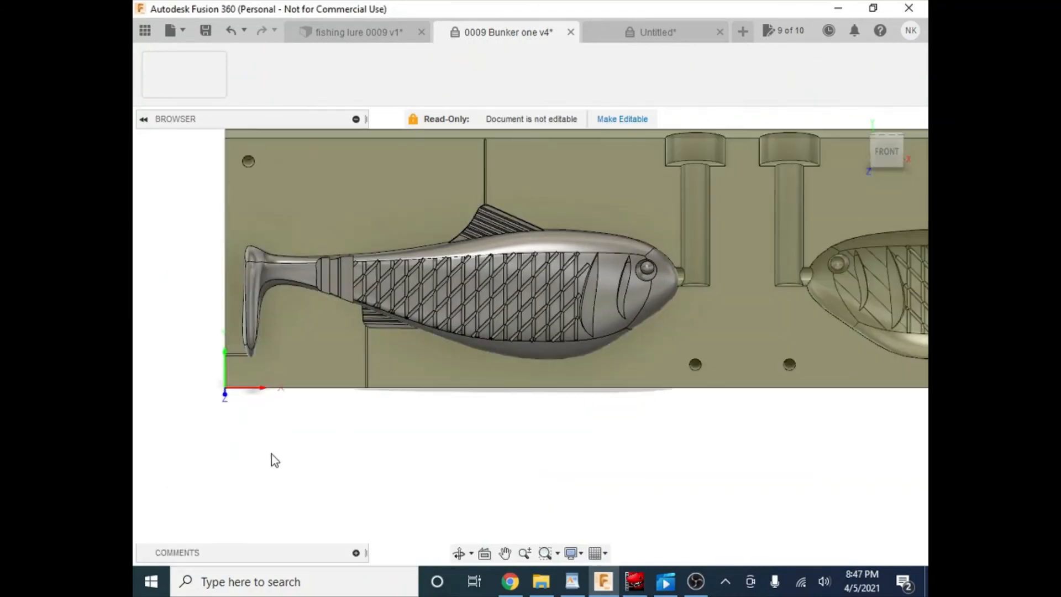
{"action": "scroll", "coordinate": [652, 332], "scroll_direction": "down", "scroll_amount": 1}
{"action": "middle_click_drag", "start_coordinate": [734, 383], "coordinate": [654, 412]}
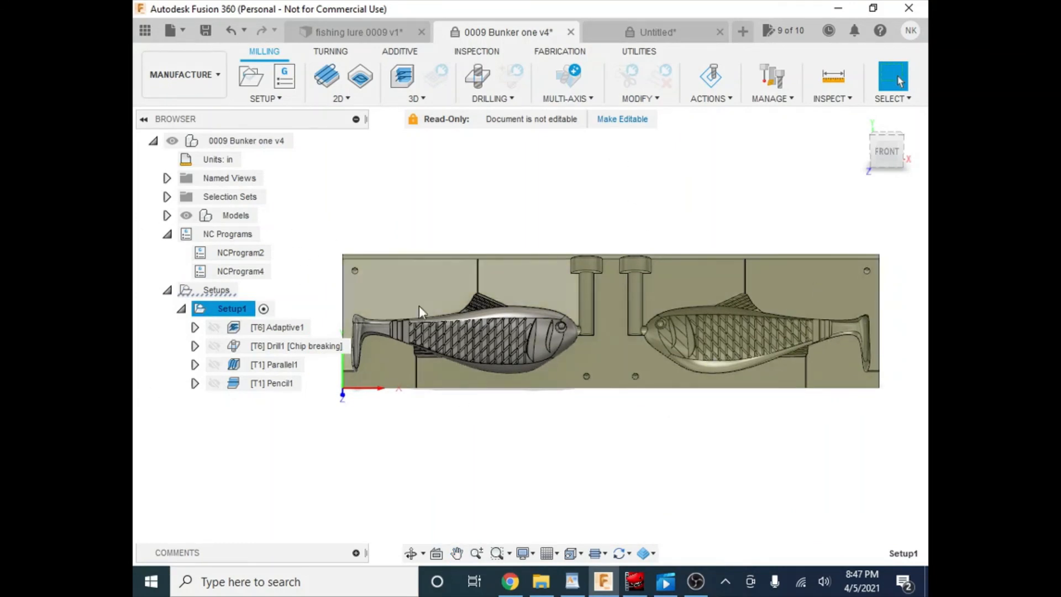
- Expand the 0009 Bunker one v4:1 model and hide Body9, the lure body lying in the mold cavity
{"action": "left_click", "coordinate": [194, 220]}
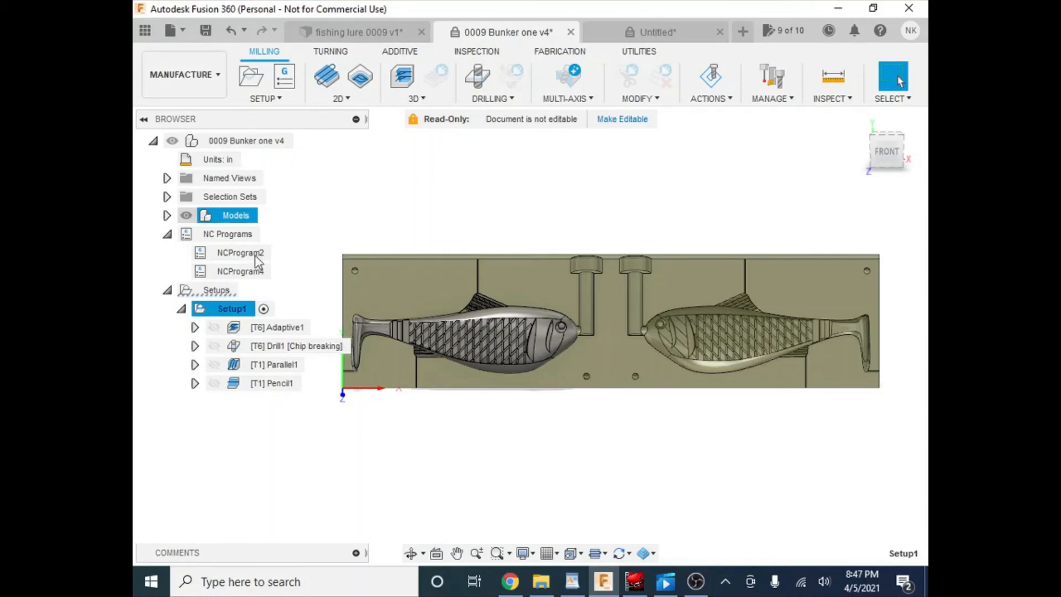
{"action": "left_click", "coordinate": [167, 215]}
{"action": "left_click", "coordinate": [181, 233]}
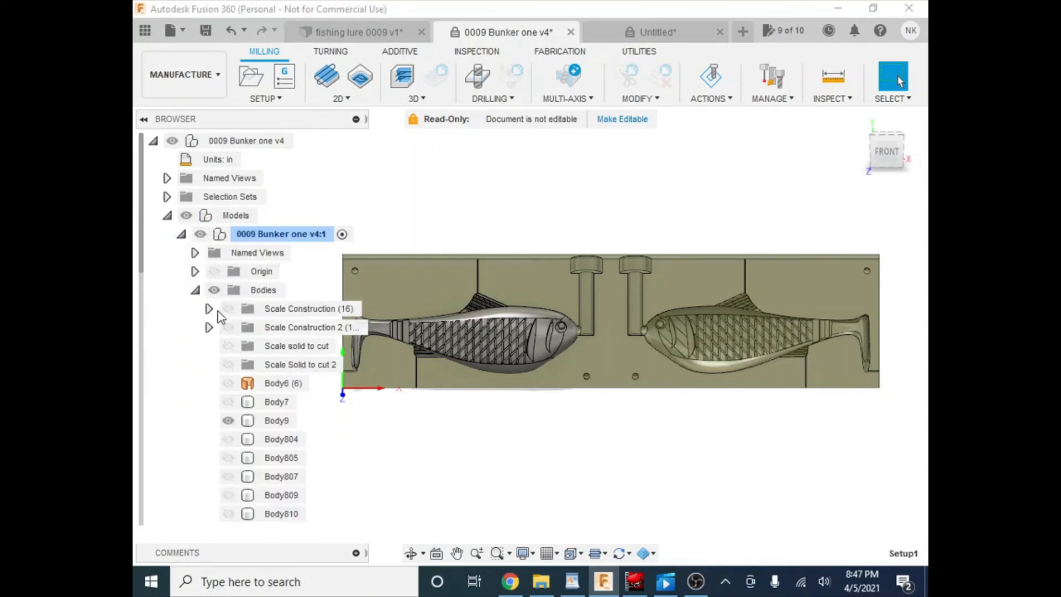
{"action": "left_click", "coordinate": [224, 423]}
{"action": "left_click", "coordinate": [223, 423]}
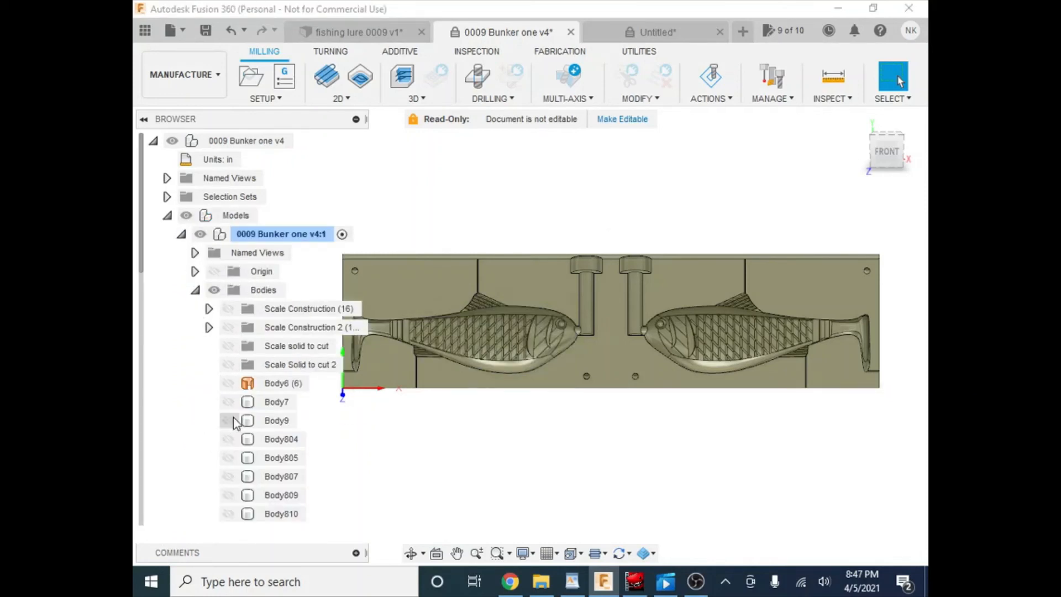
- Collapse the Models tree and examine the sprues, pour openings and small holes between the two mold cavities
{"action": "left_click", "coordinate": [167, 215]}
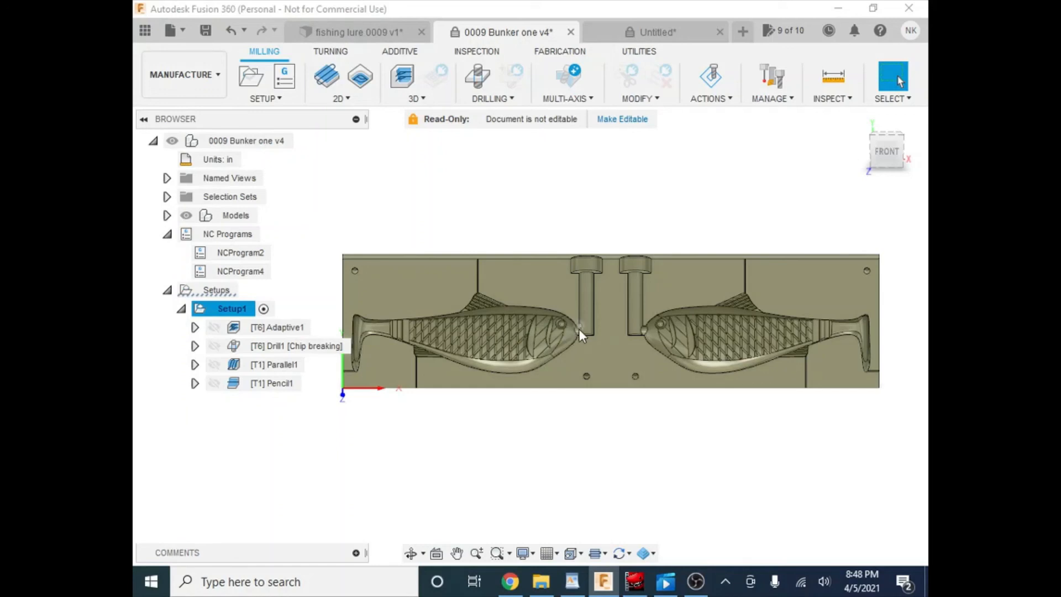
{"action": "scroll", "coordinate": [578, 332], "scroll_direction": "up", "scroll_amount": 3}
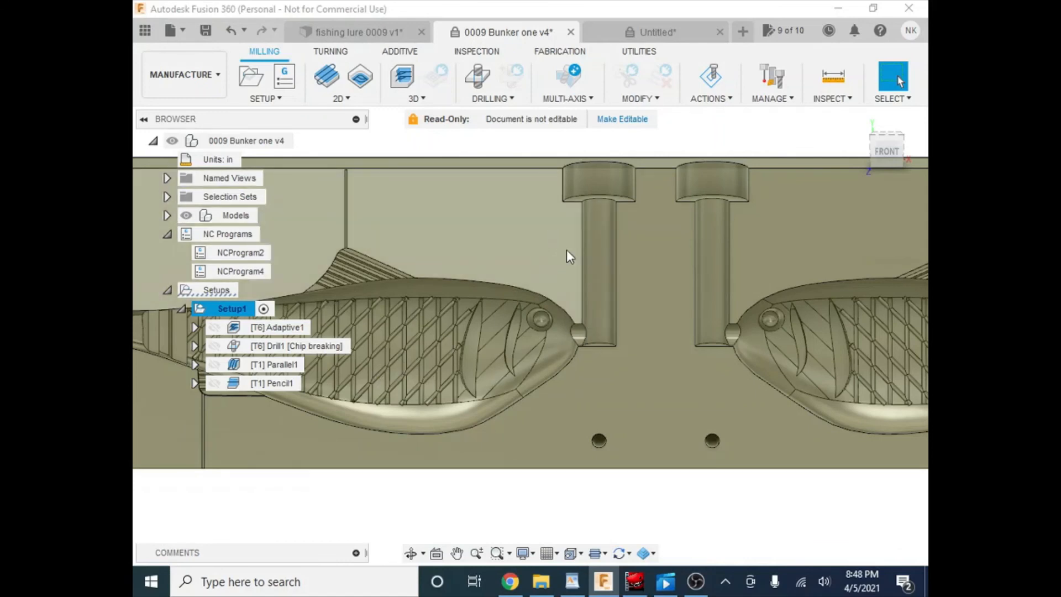
{"action": "scroll", "coordinate": [449, 379], "scroll_direction": "down", "scroll_amount": 3}
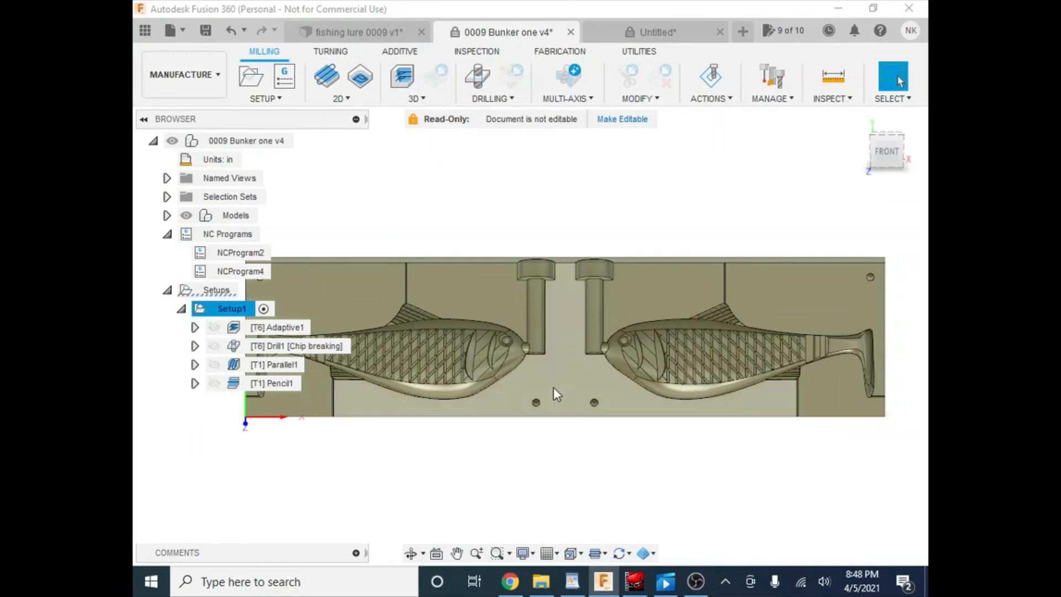